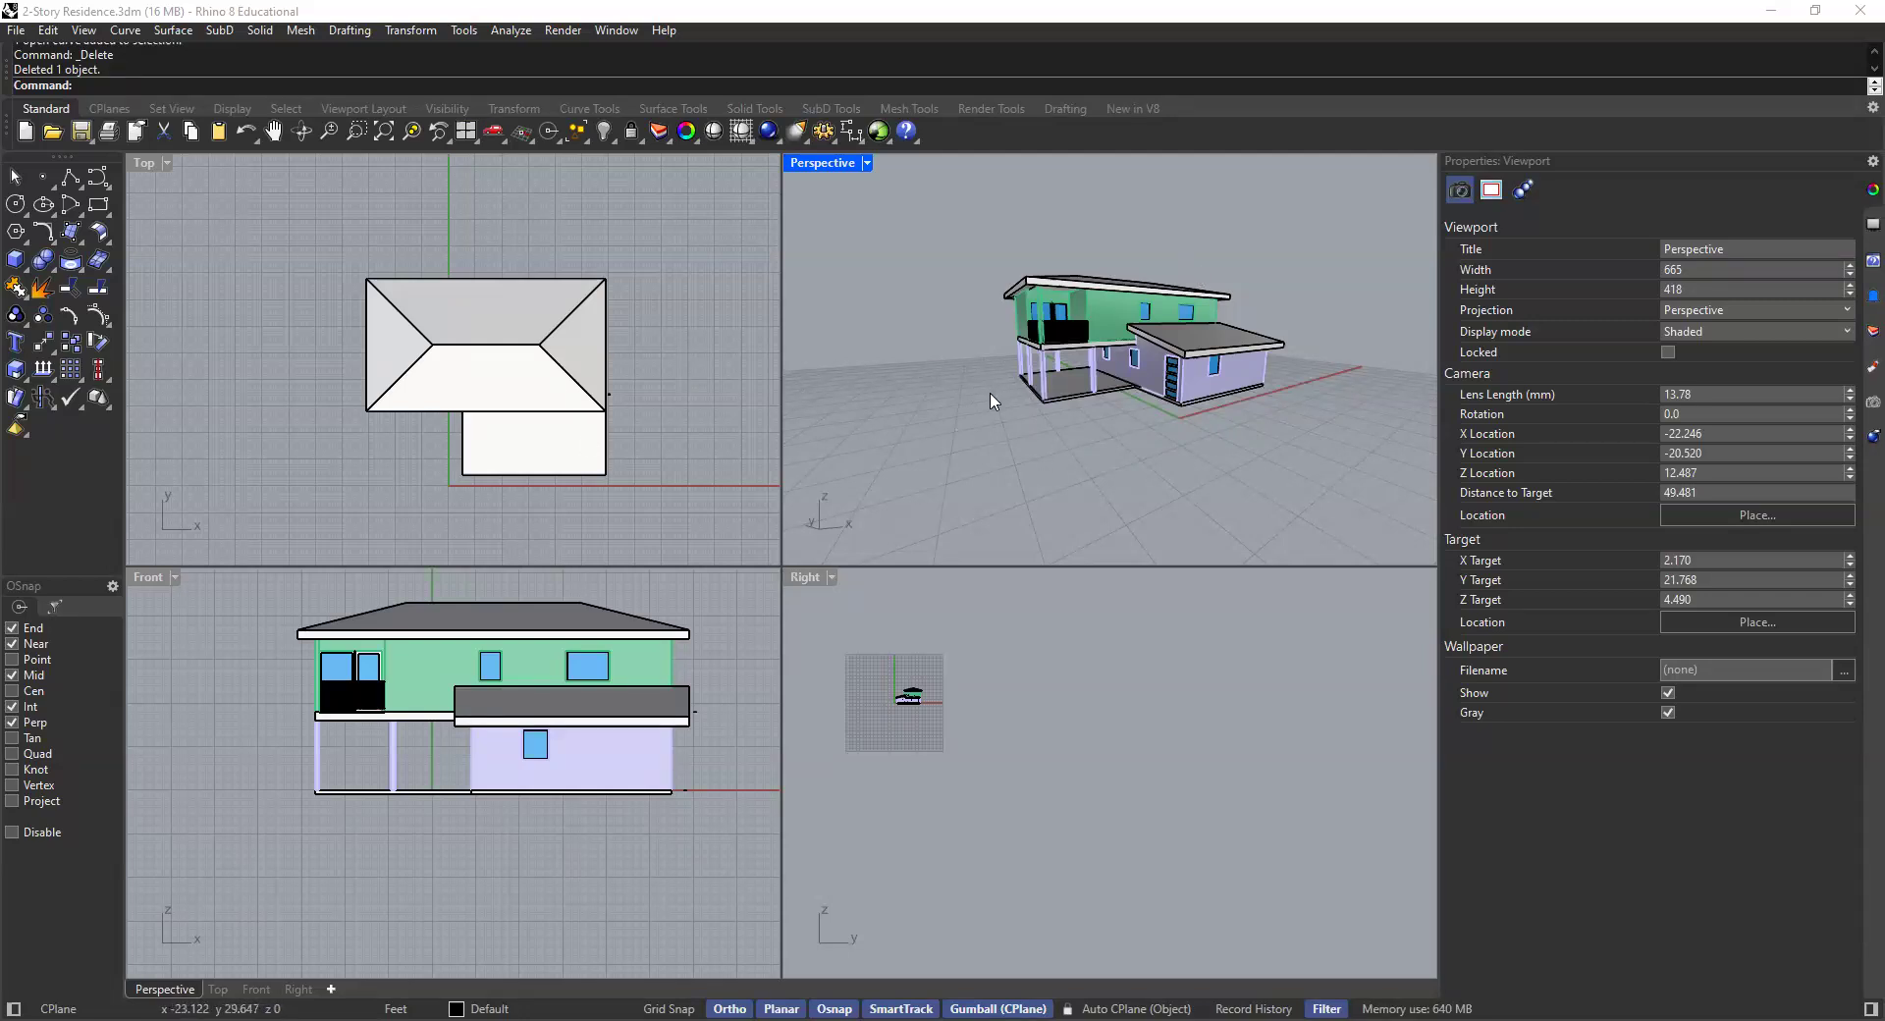
- Orbit and pan around the two-story residence model in the Perspective viewport to examine it from different angles
{"action": "right_click_drag", "start_coordinate": [977, 373], "coordinate": [1078, 380], "text": "shift"}
{"action": "right_click_drag", "start_coordinate": [1078, 380], "coordinate": [1027, 400]}
{"action": "scroll", "coordinate": [1027, 406], "scroll_direction": "up", "scroll_amount": 2}
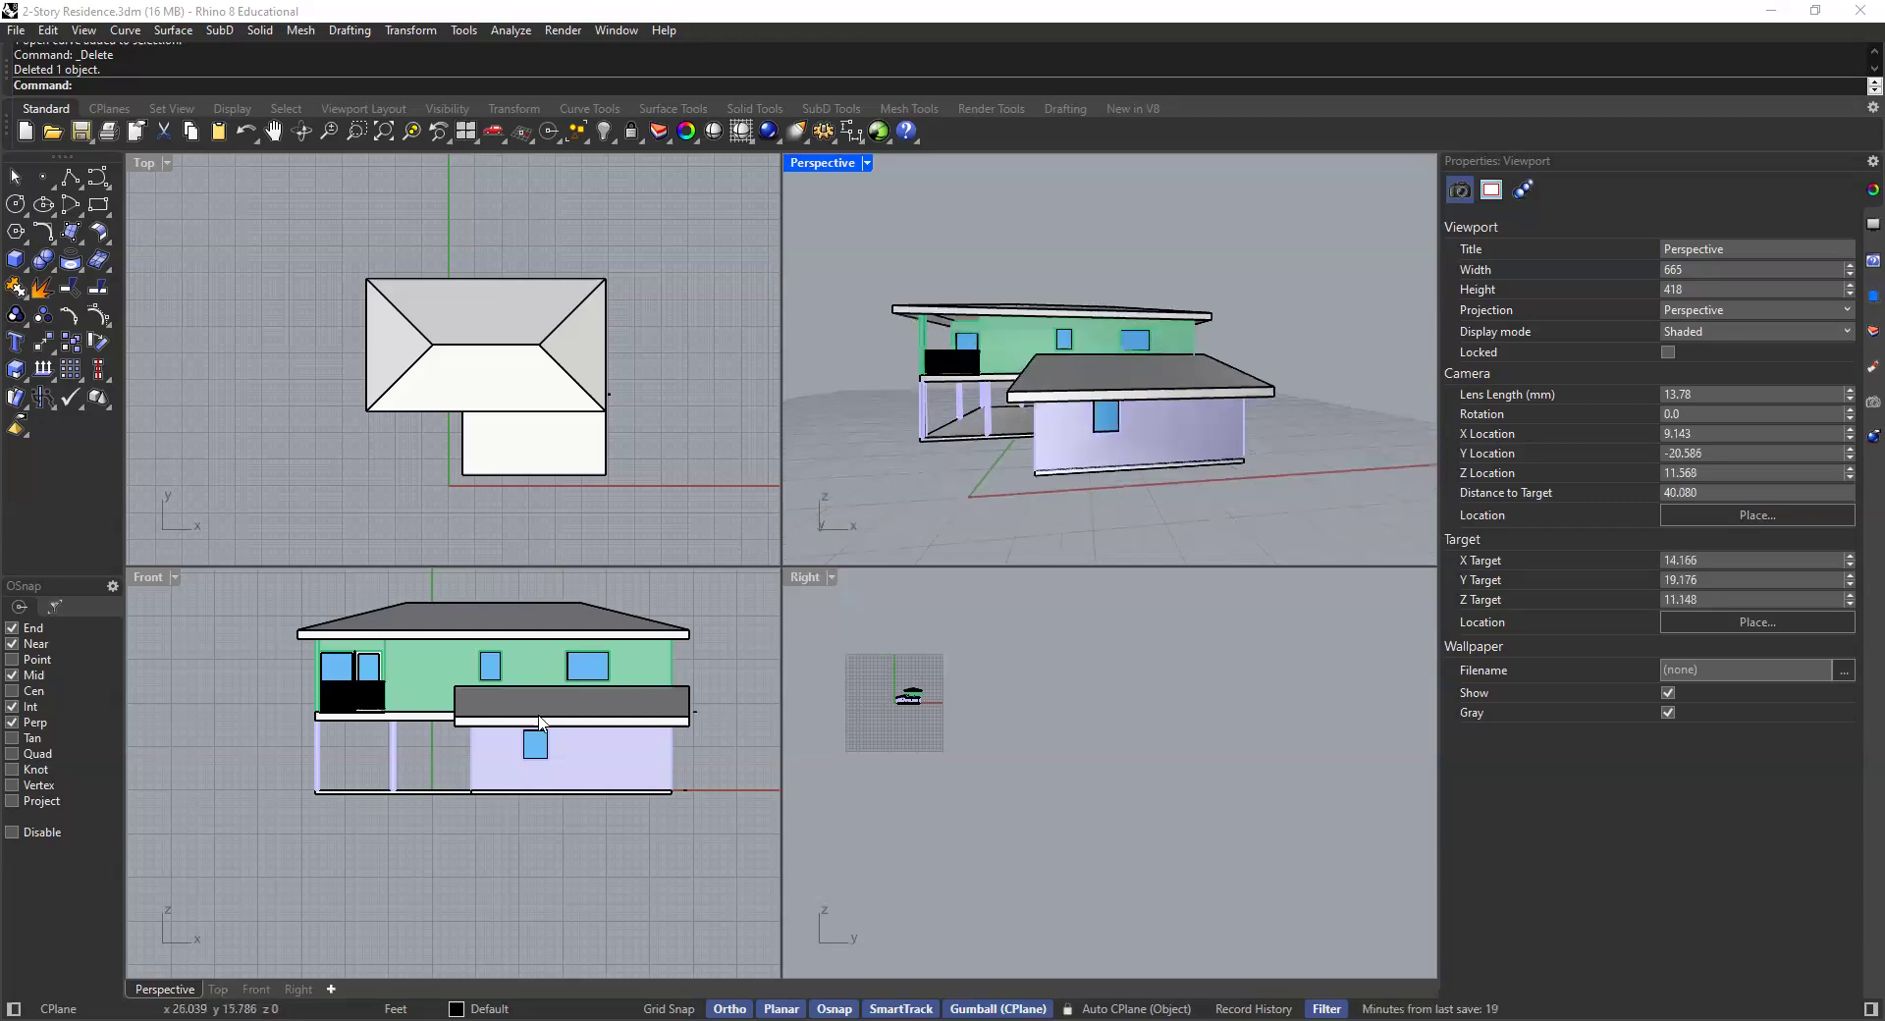
{"action": "right_click_drag", "start_coordinate": [416, 769], "coordinate": [405, 775]}
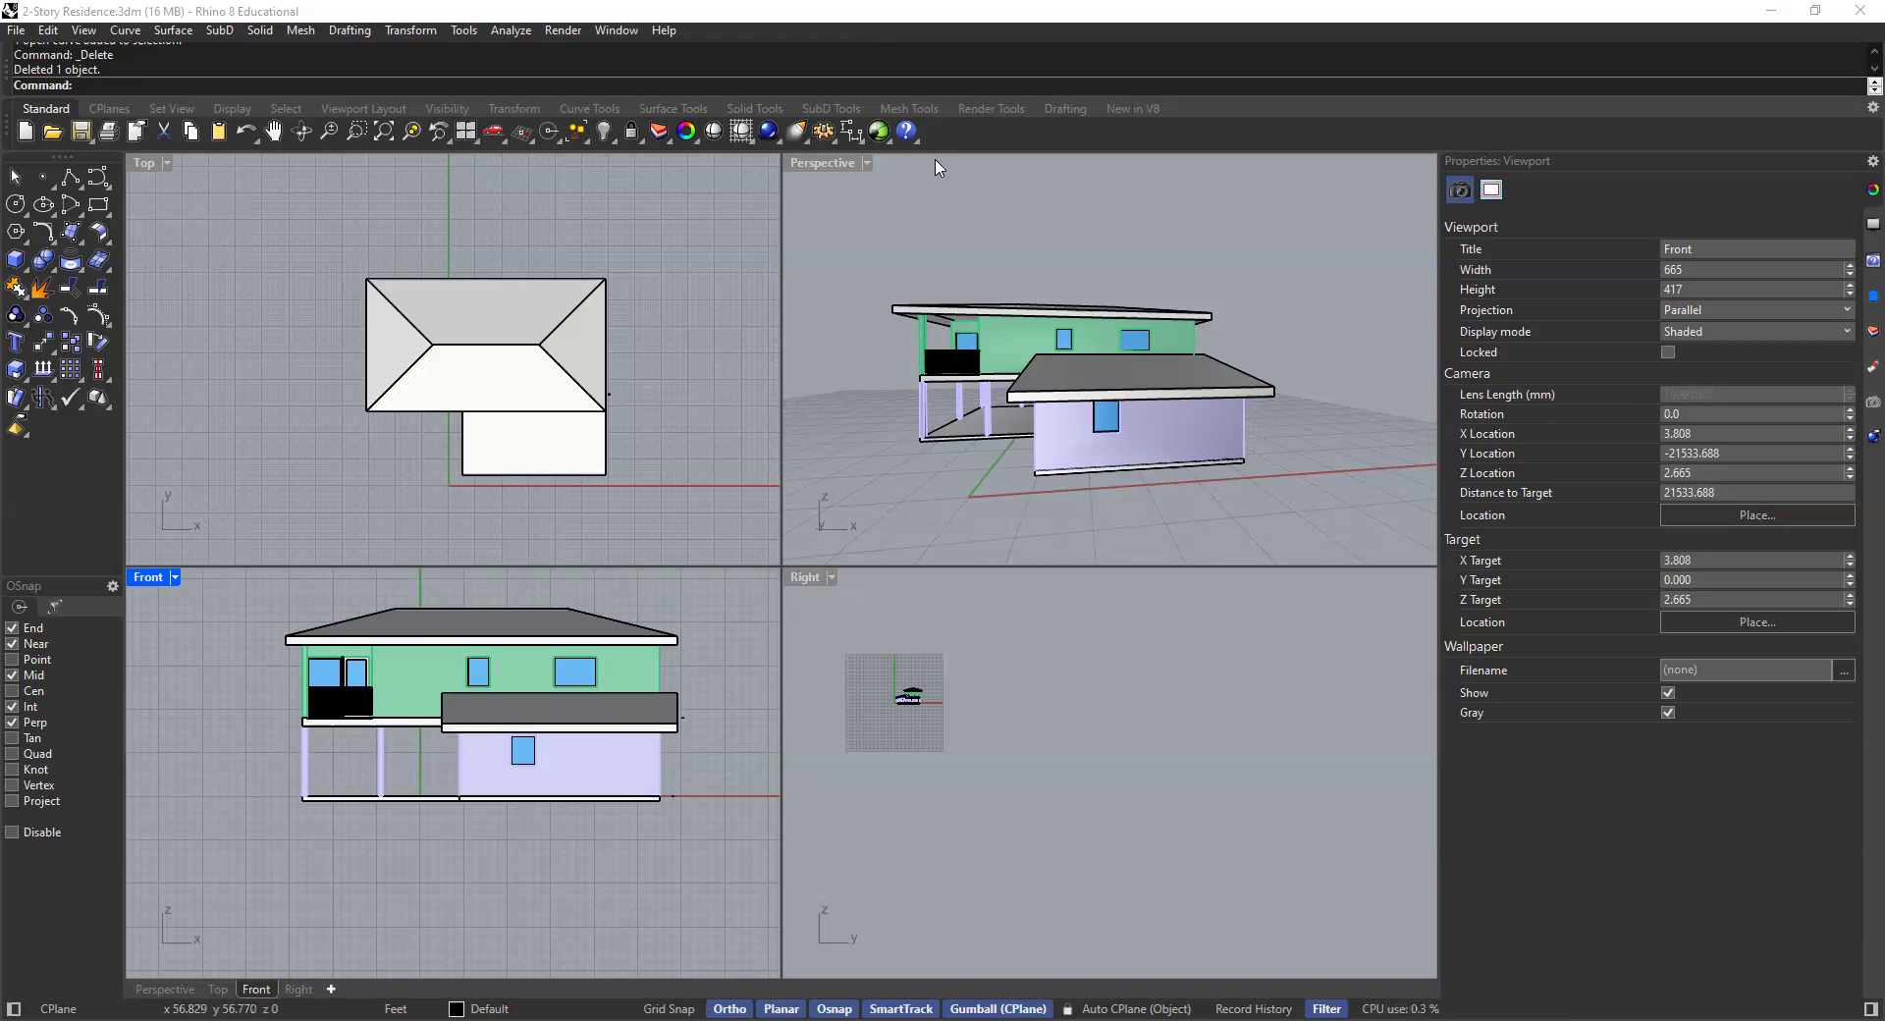
{"action": "left_click", "coordinate": [897, 260]}
{"action": "right_click_drag", "start_coordinate": [1011, 348], "coordinate": [1041, 374]}
{"action": "scroll", "coordinate": [1015, 369], "scroll_direction": "down", "scroll_amount": 2}
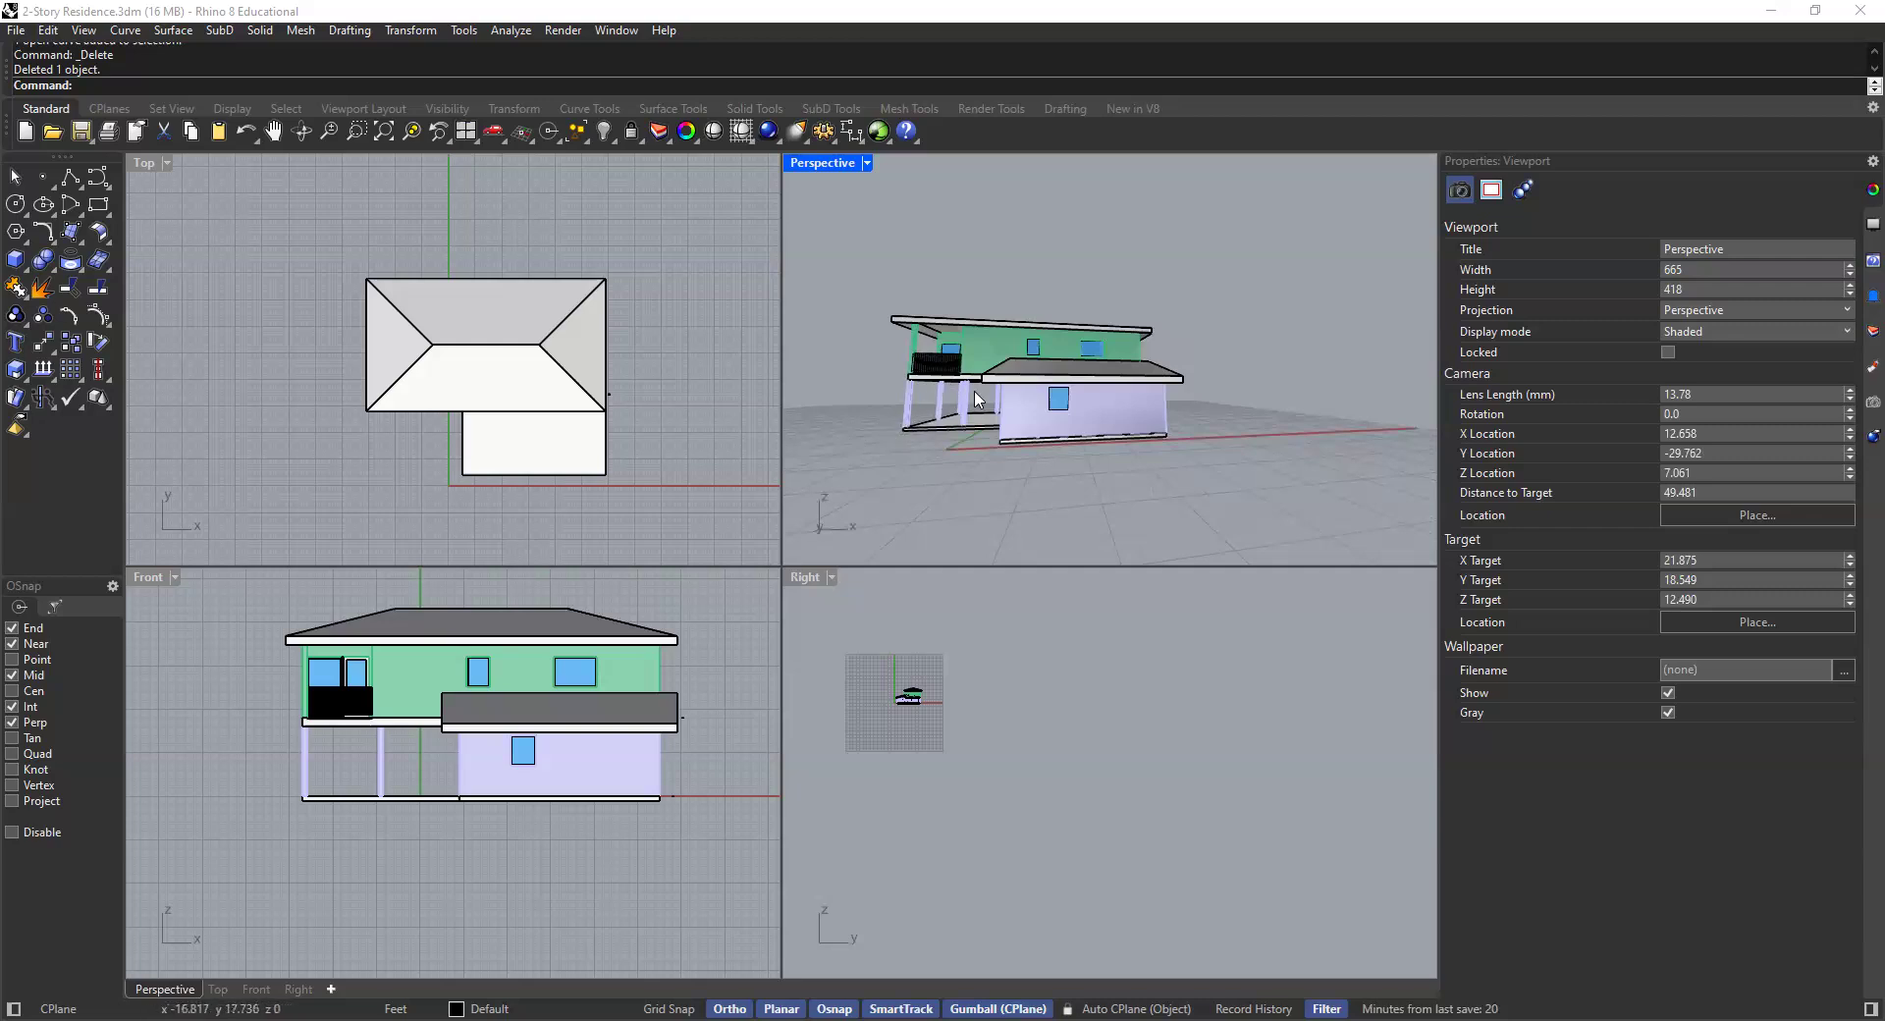
{"action": "right_click_drag", "start_coordinate": [1054, 355], "coordinate": [1008, 364]}
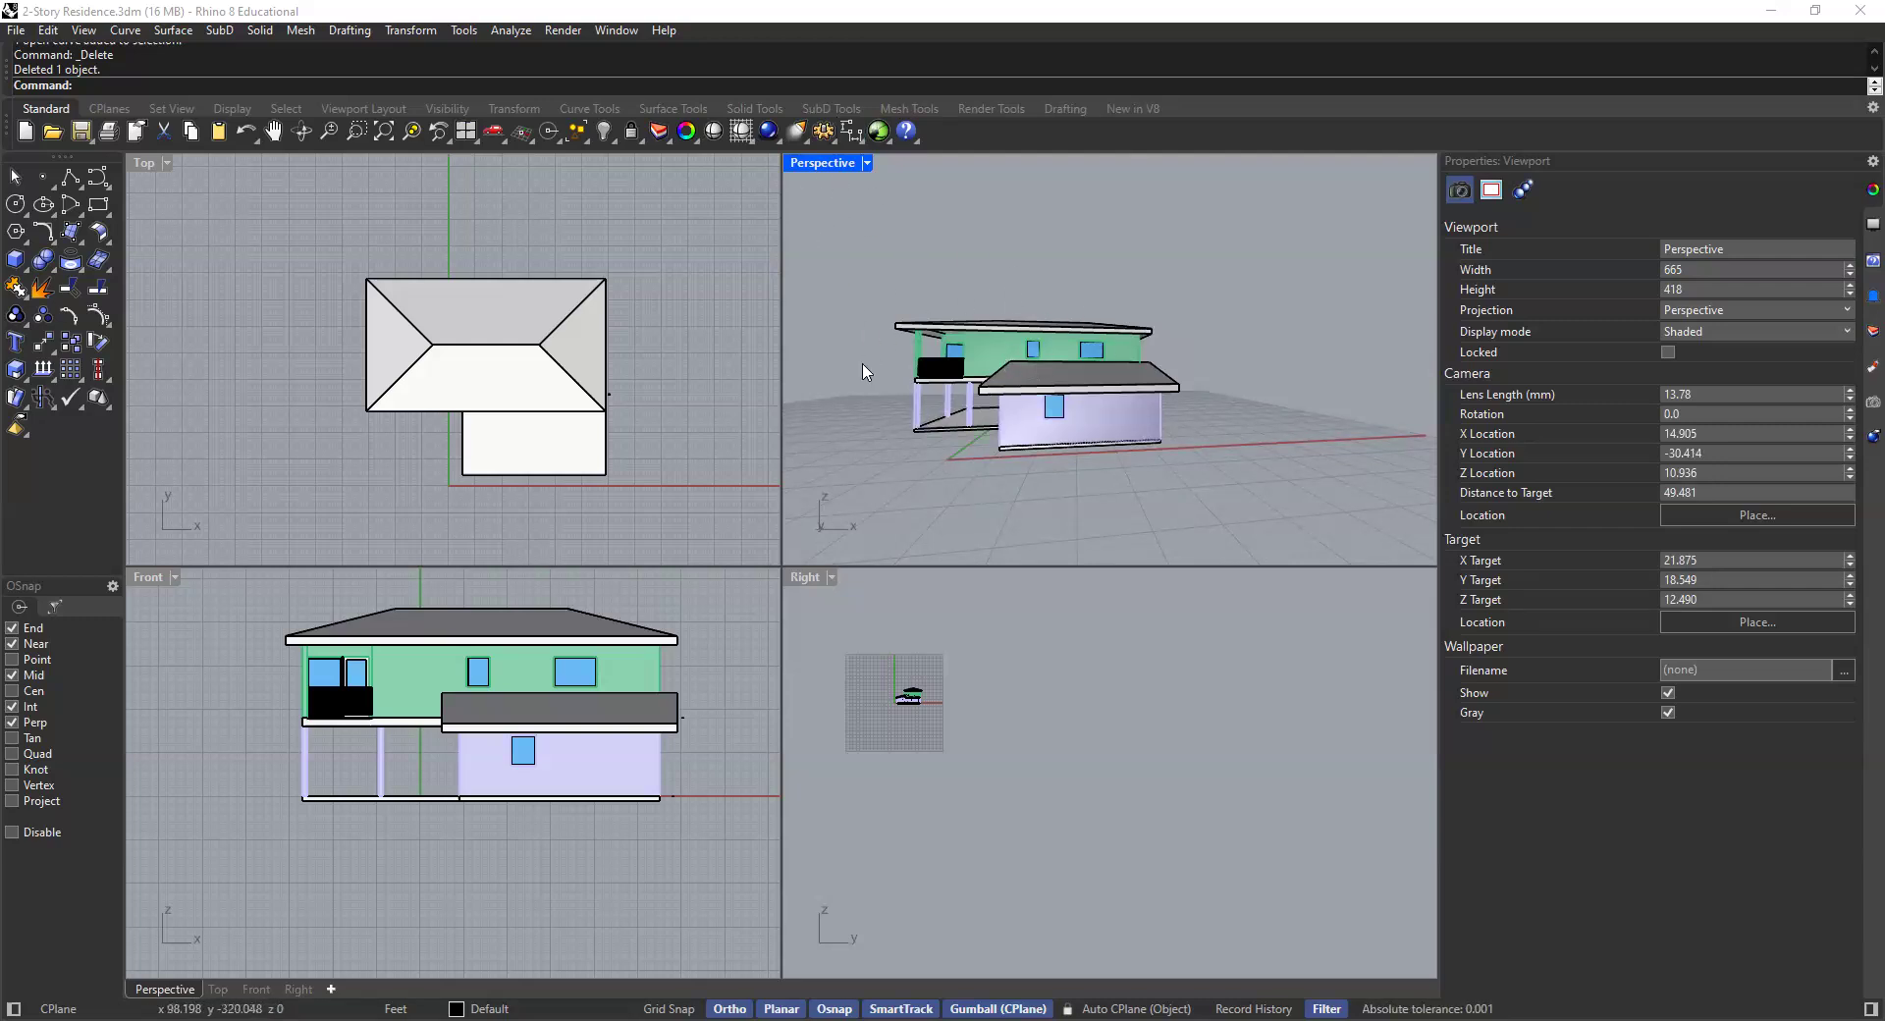
{"action": "left_click", "coordinate": [263, 682]}
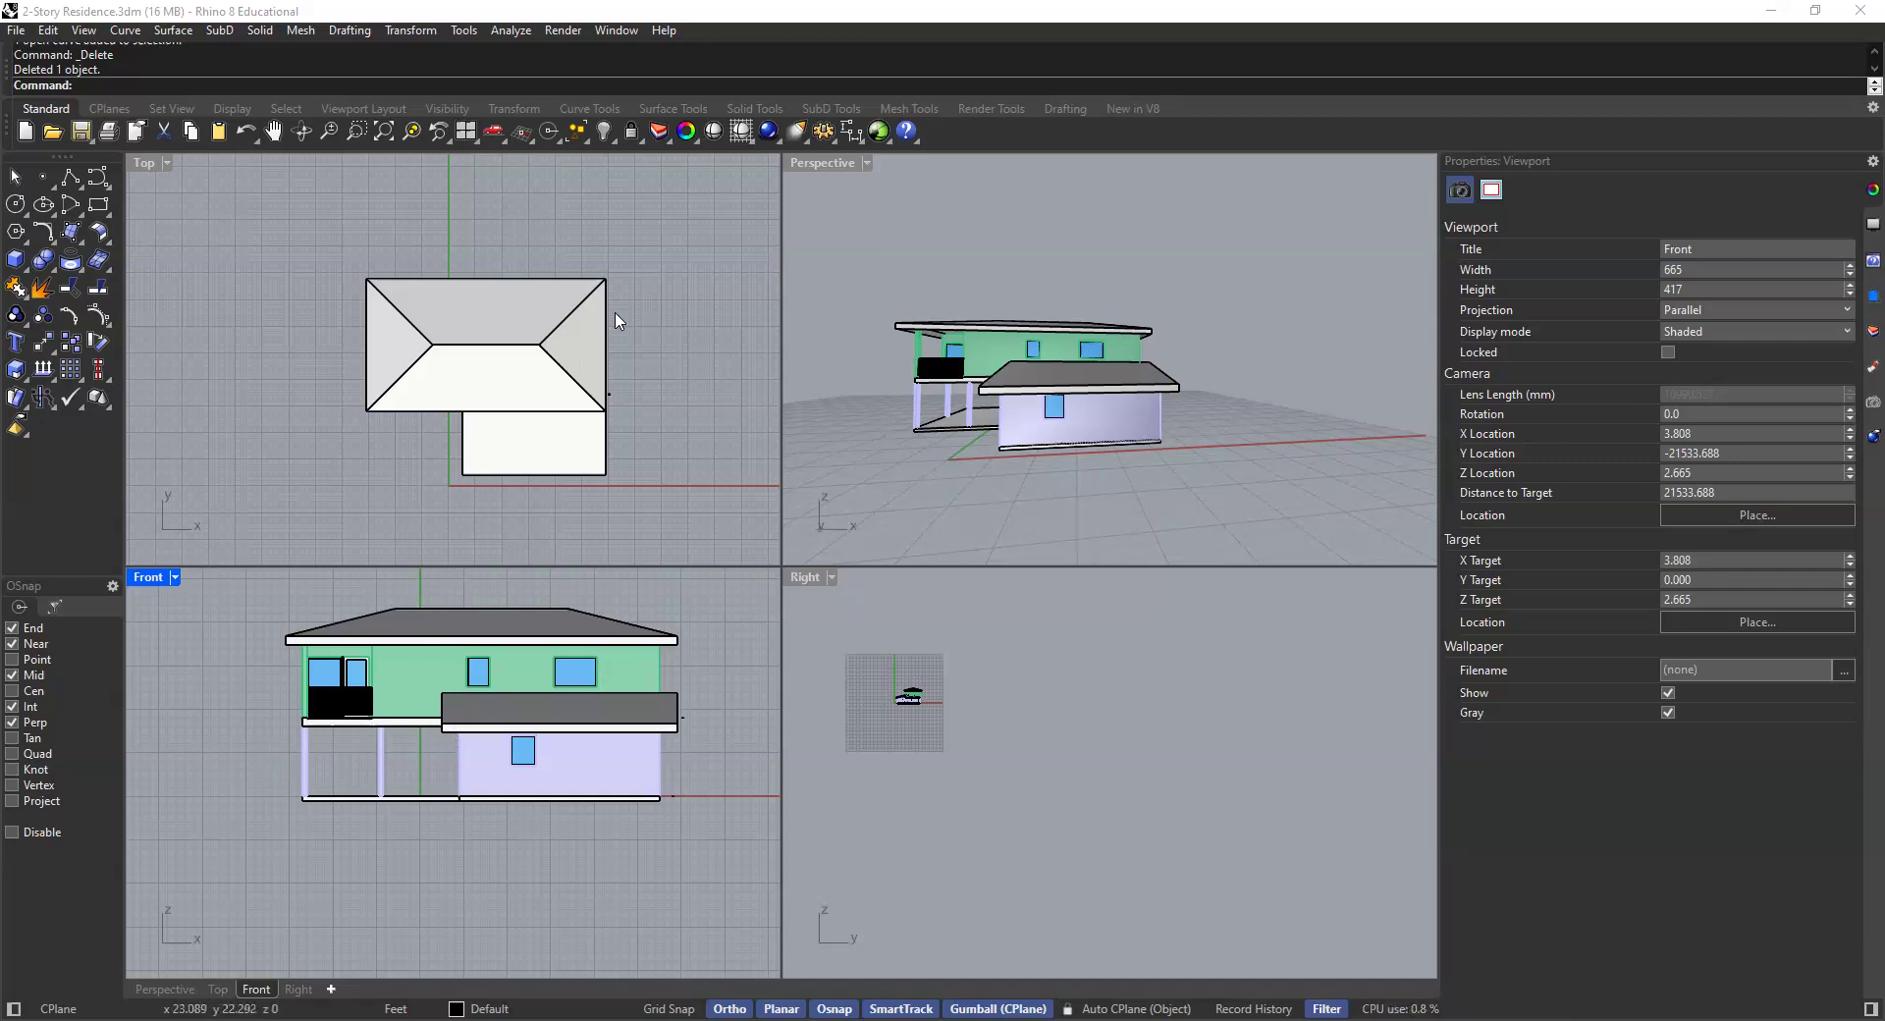
{"action": "left_click", "coordinate": [658, 293]}
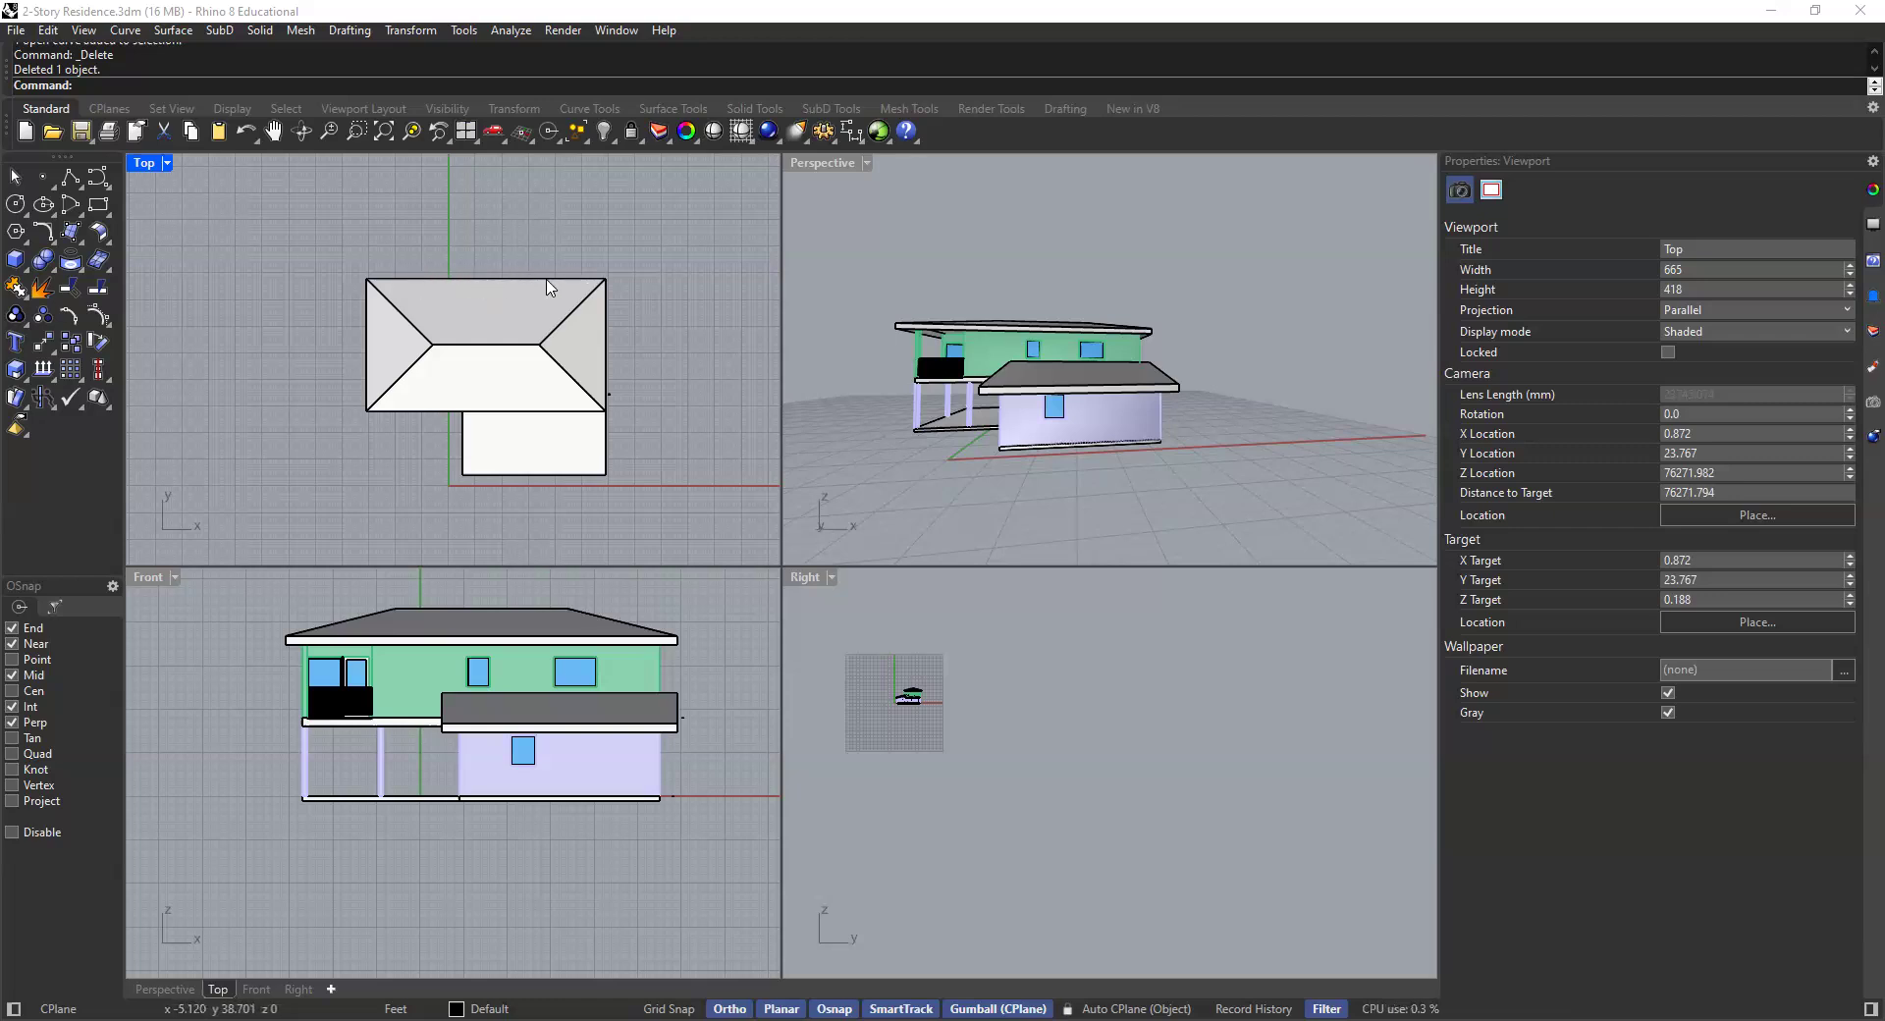
{"action": "right_click_drag", "start_coordinate": [1032, 335], "coordinate": [1229, 412]}
{"action": "scroll", "coordinate": [1051, 375], "scroll_direction": "down", "scroll_amount": 8}
{"action": "right_click_drag", "start_coordinate": [1051, 375], "coordinate": [1087, 405]}
{"action": "scroll", "coordinate": [982, 424], "scroll_direction": "up", "scroll_amount": 8}
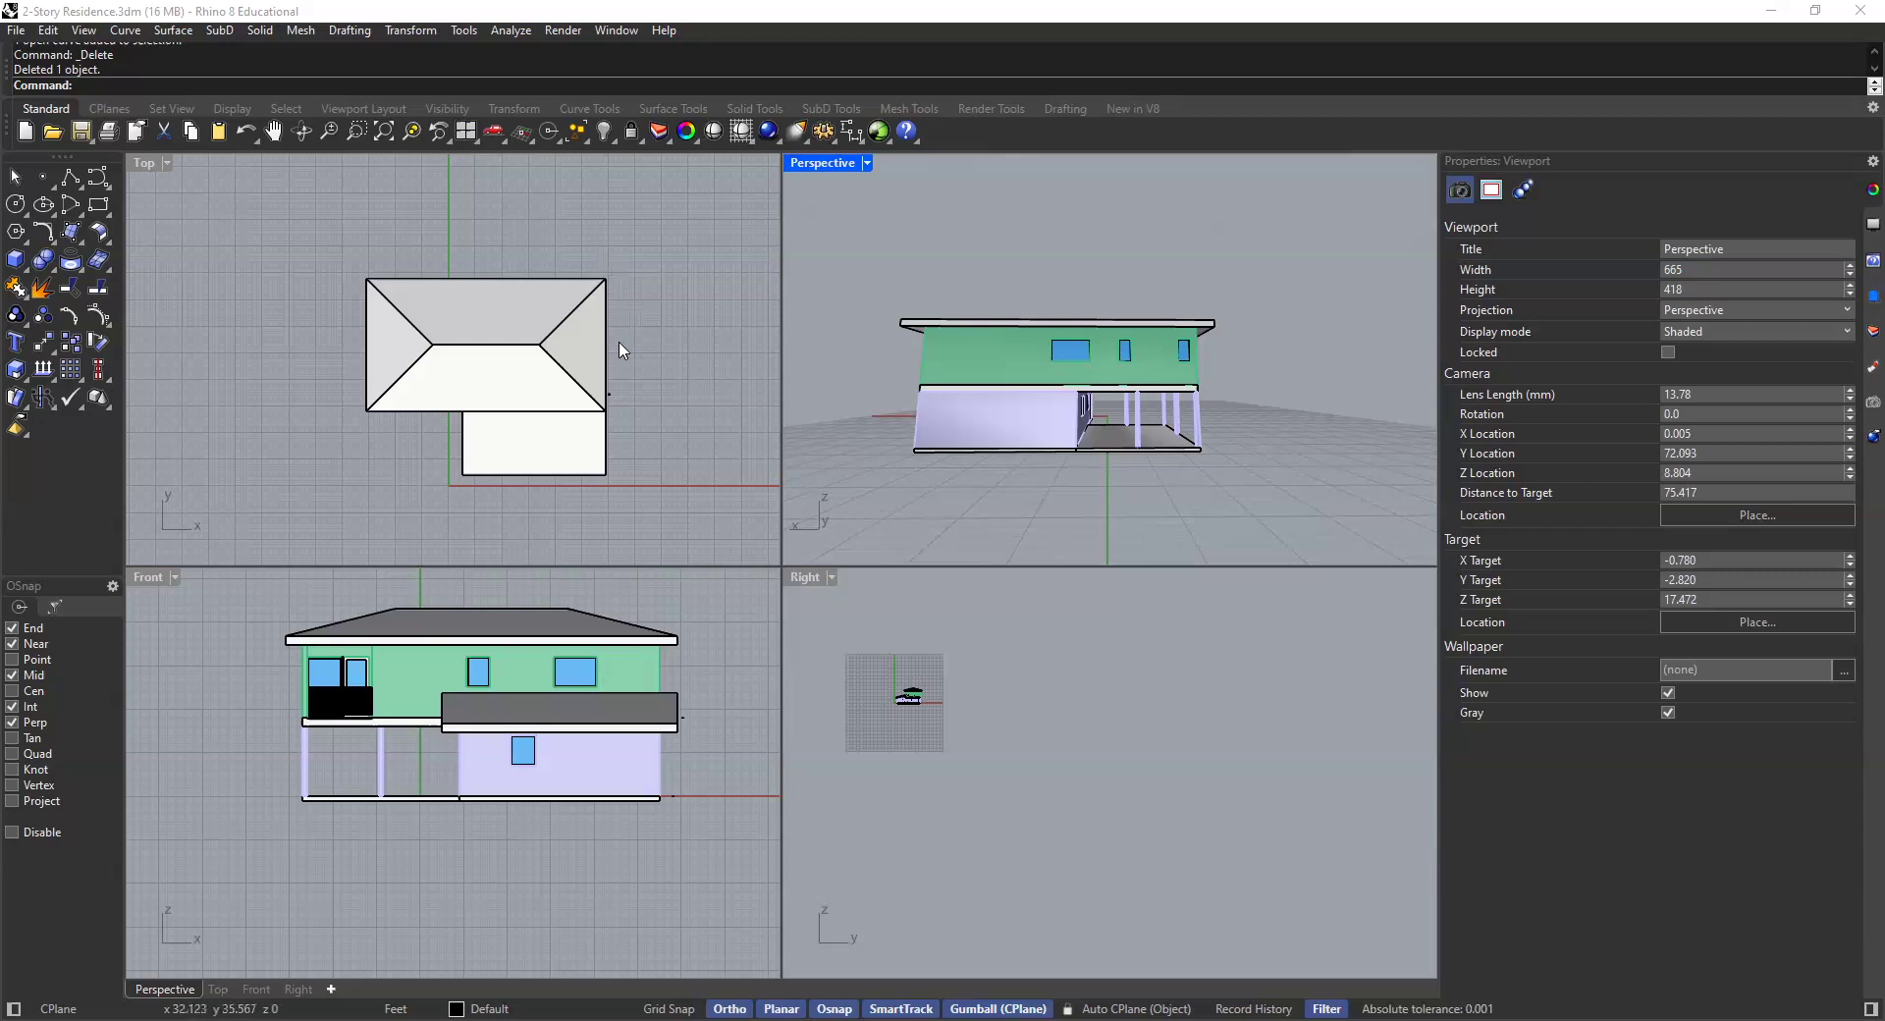
{"action": "right_click_drag", "start_coordinate": [988, 399], "coordinate": [1077, 403]}
{"action": "right_click_drag", "start_coordinate": [933, 425], "coordinate": [543, 393]}
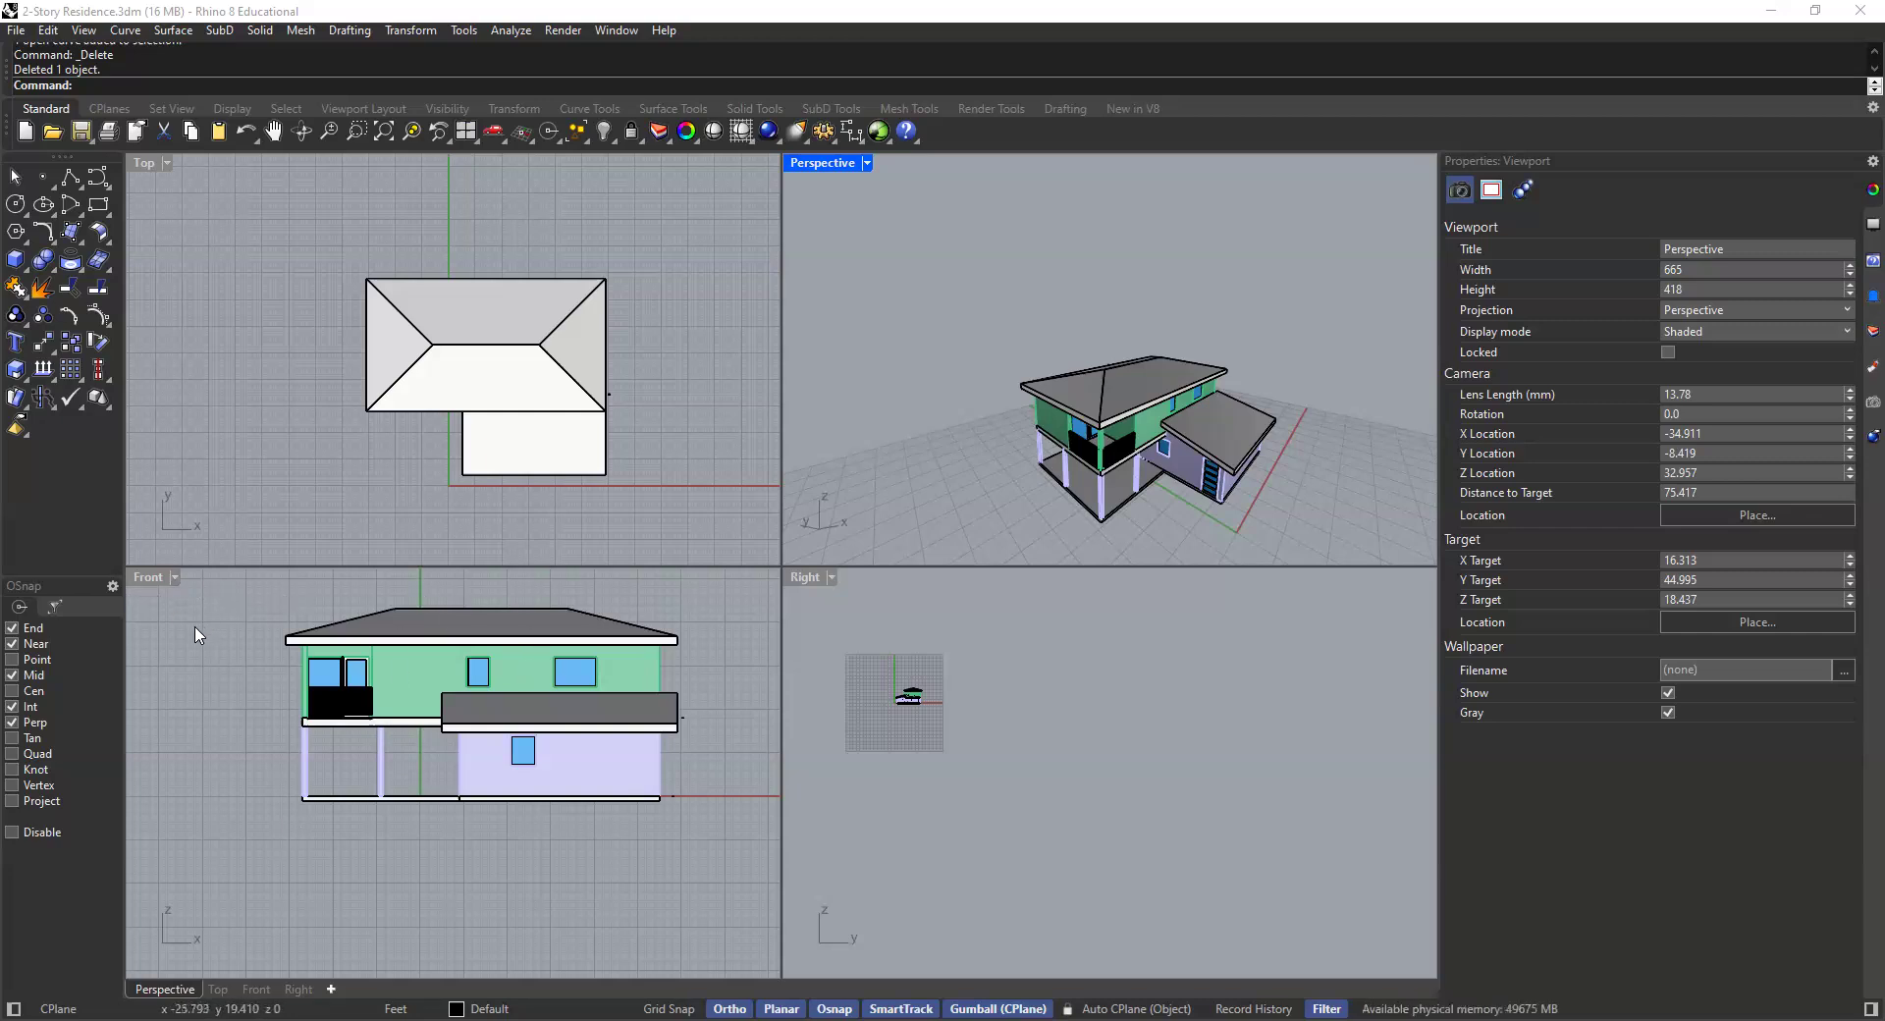
- Inspect the front elevation of the house in the Front viewport, zooming and checking a second-floor wall
{"action": "scroll", "coordinate": [567, 765], "scroll_direction": "down", "scroll_amount": 2}
{"action": "scroll", "coordinate": [556, 767], "scroll_direction": "up", "scroll_amount": 1}
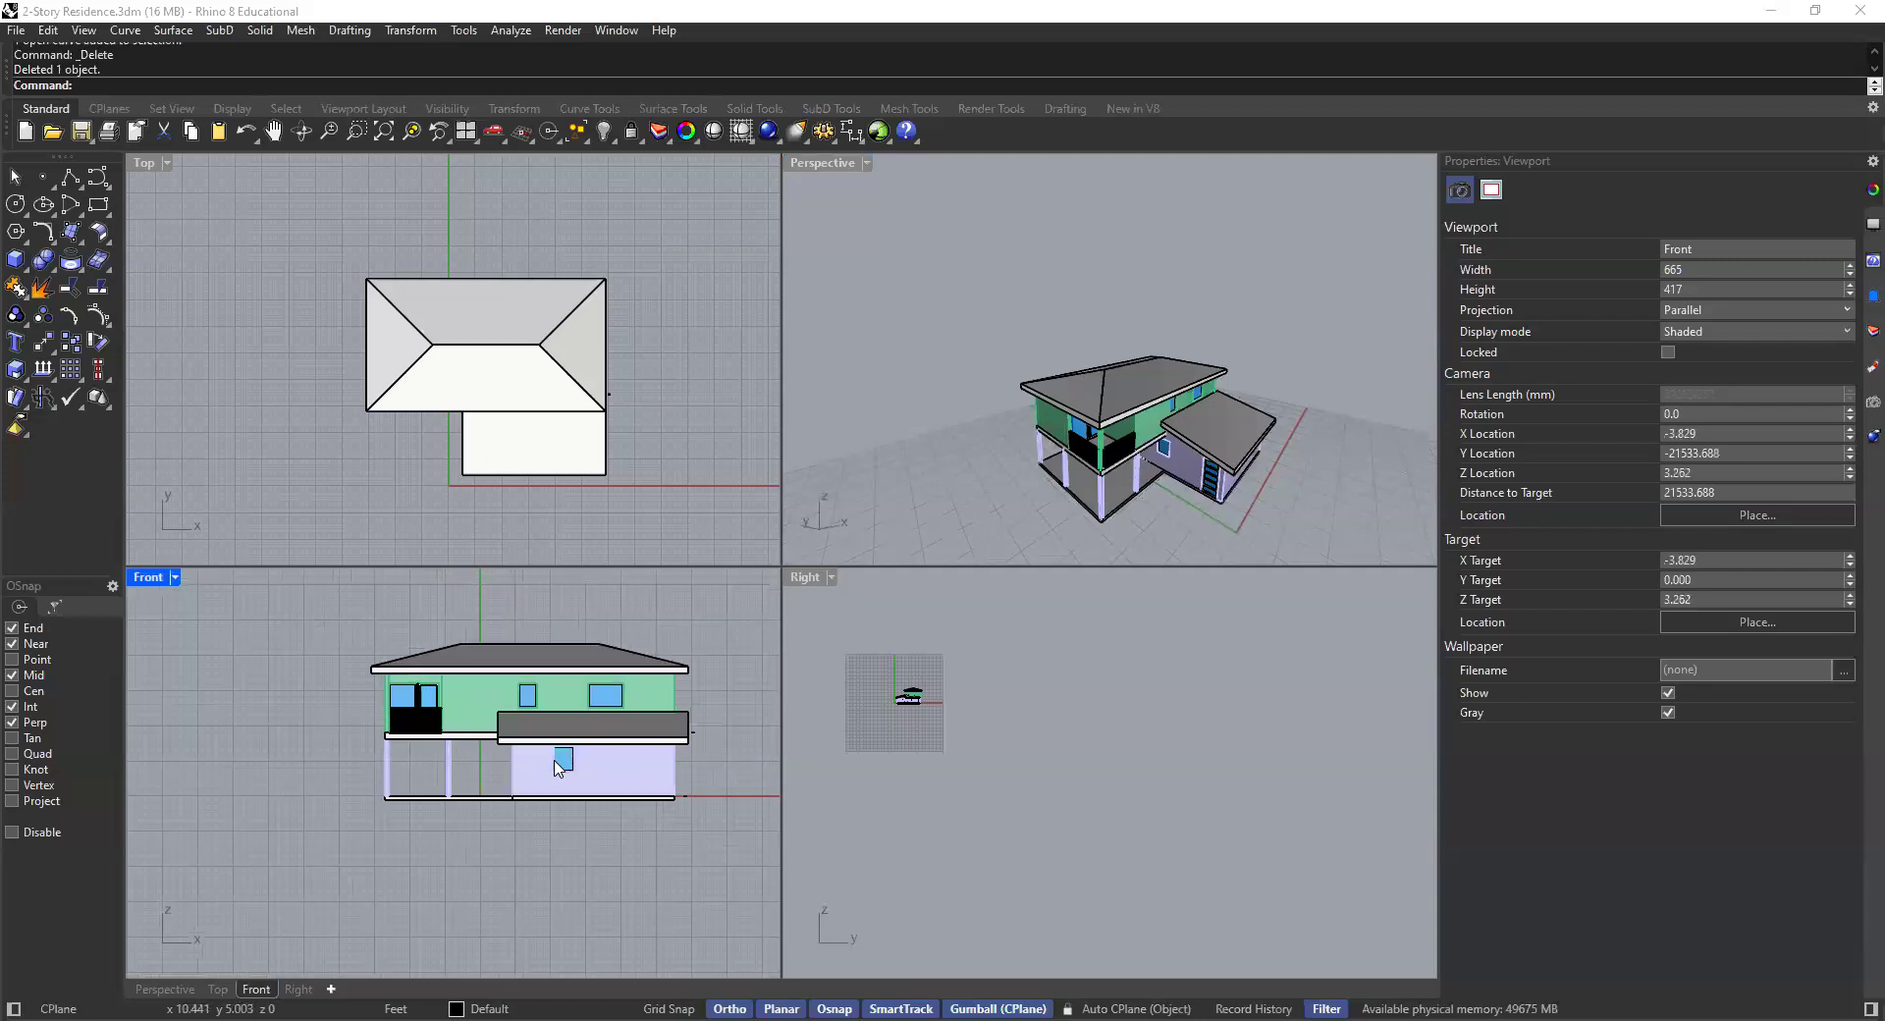
{"action": "right_click_drag", "start_coordinate": [566, 770], "coordinate": [532, 798]}
{"action": "scroll", "coordinate": [592, 783], "scroll_direction": "up", "scroll_amount": 6}
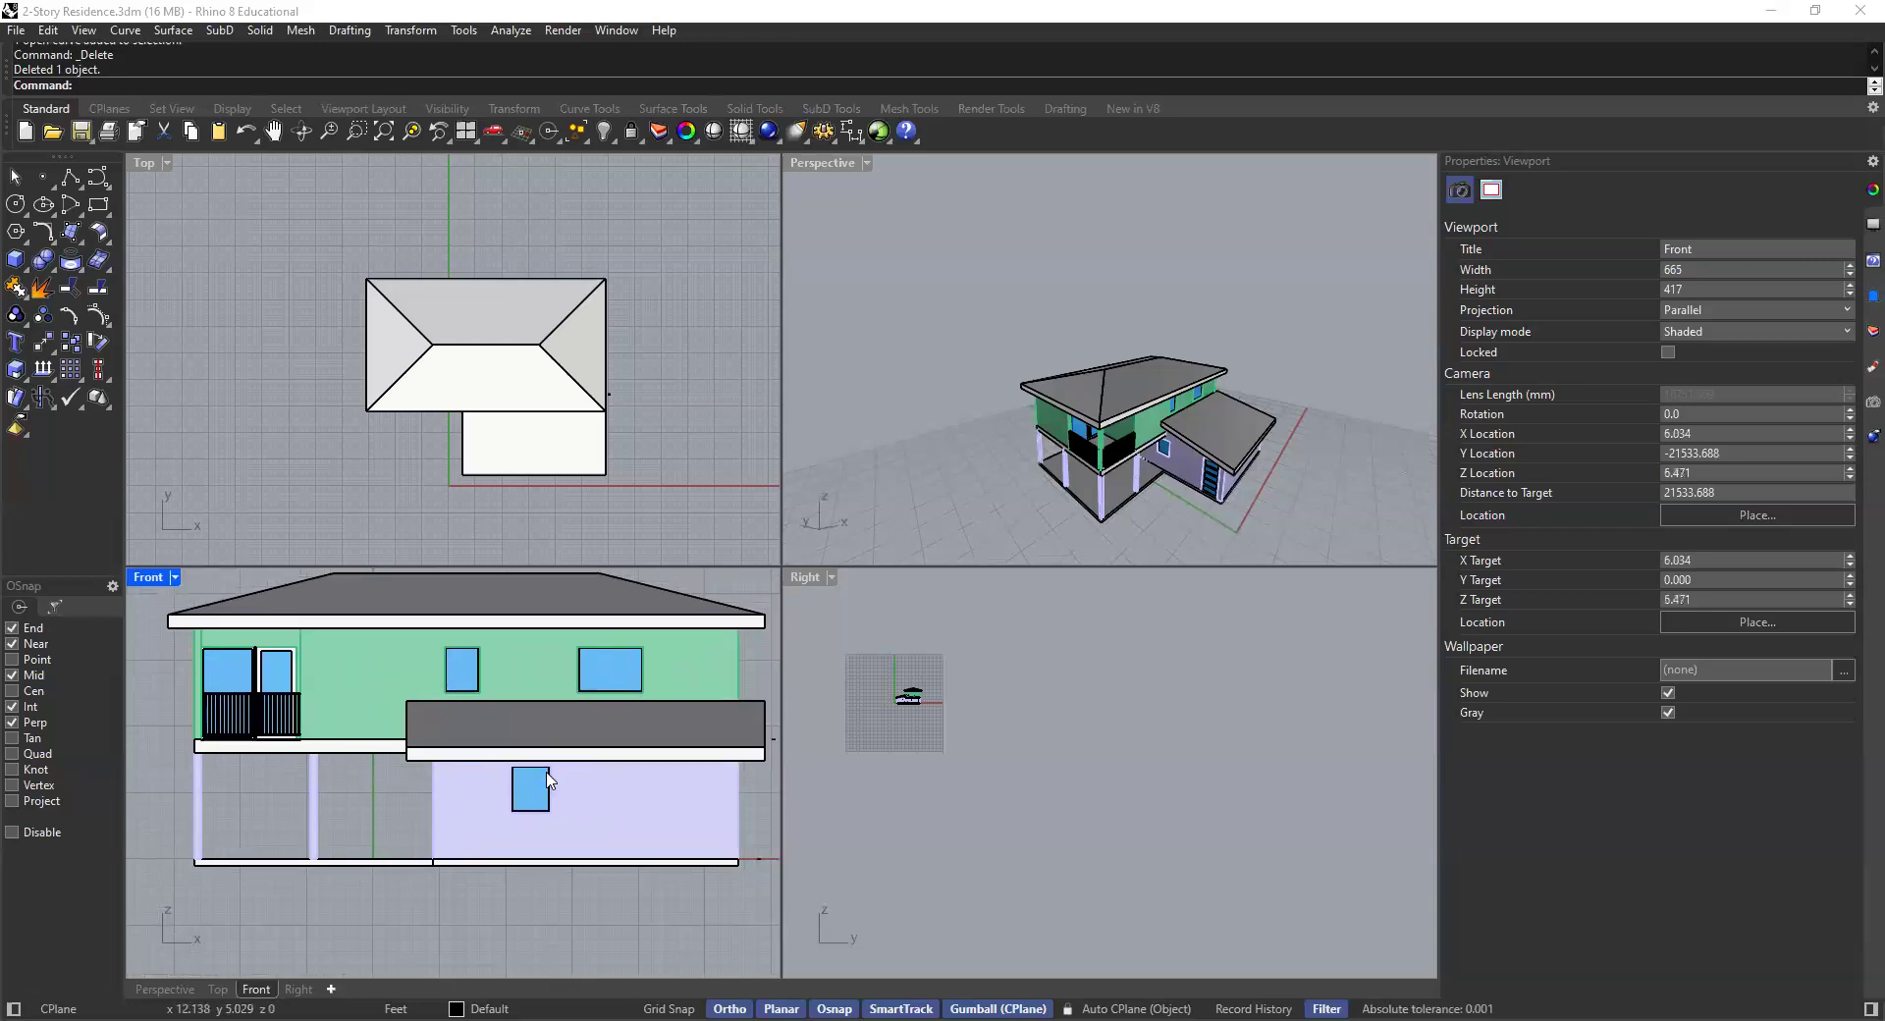
{"action": "scroll", "coordinate": [543, 774], "scroll_direction": "down", "scroll_amount": 4}
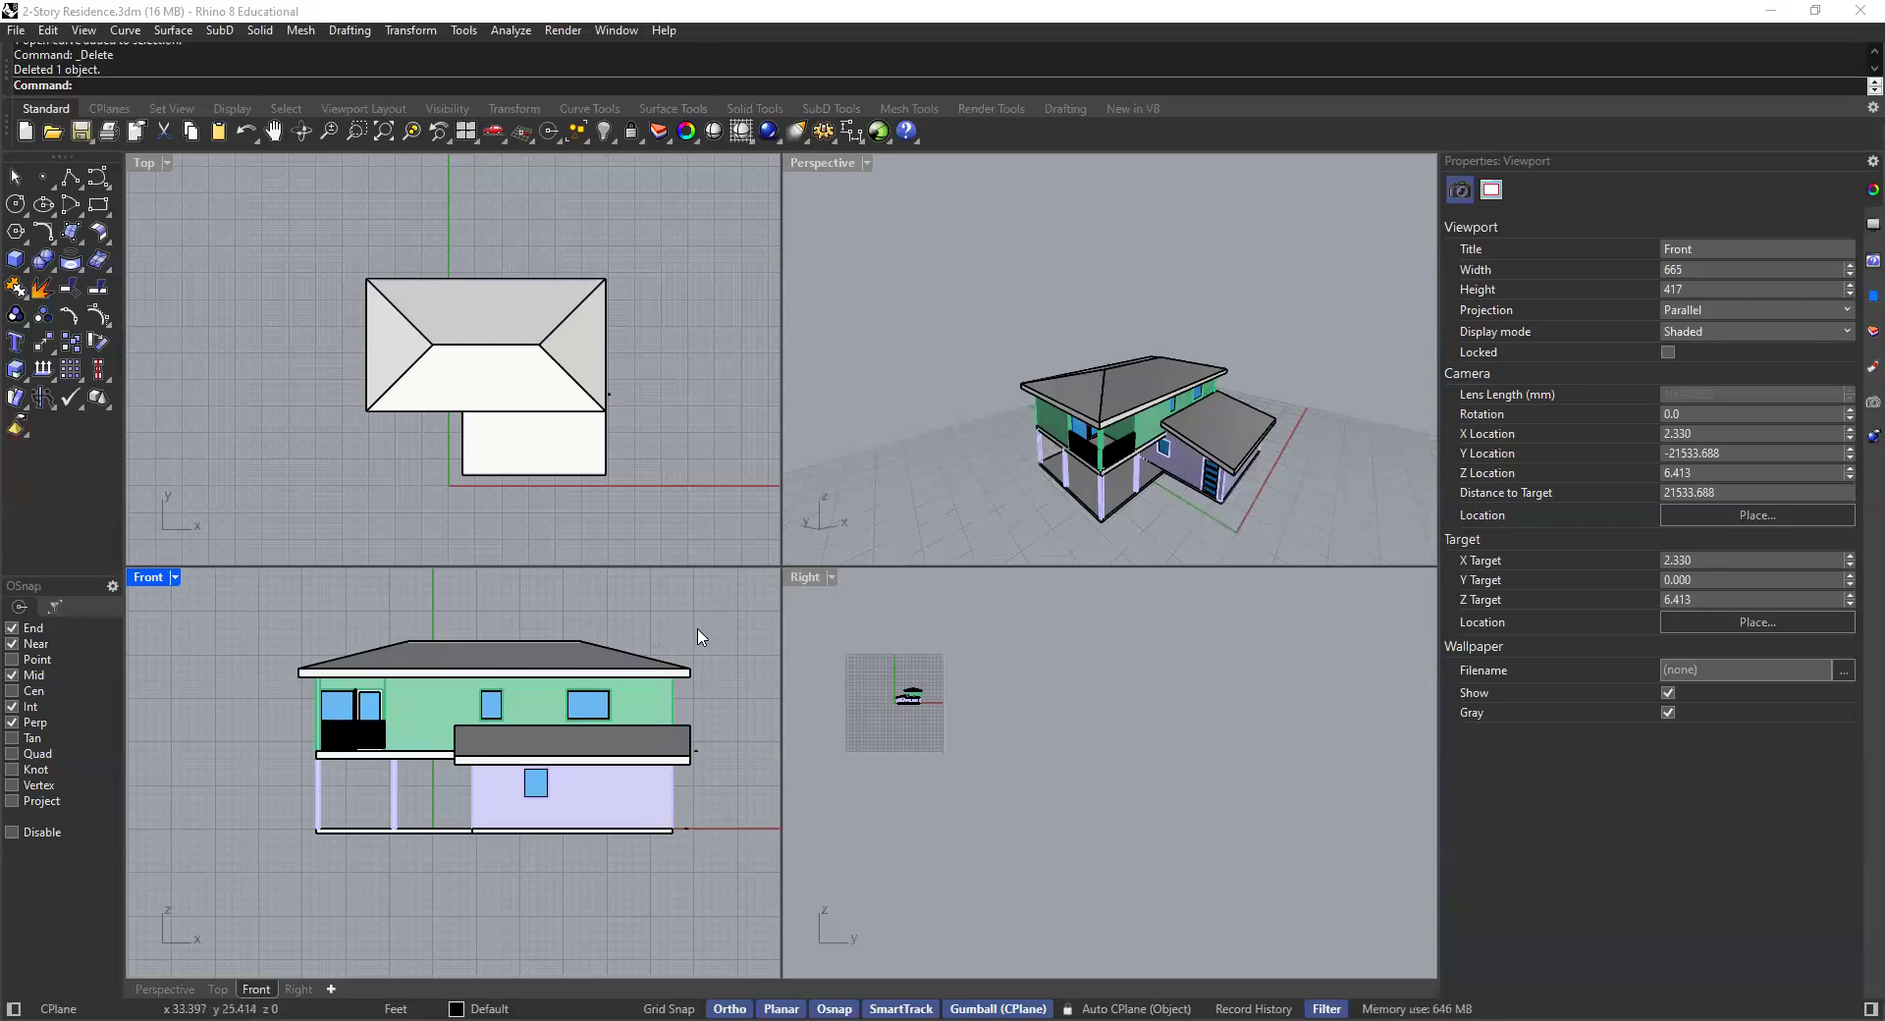
{"action": "right_click_drag", "start_coordinate": [698, 632], "coordinate": [673, 625]}
{"action": "scroll", "coordinate": [662, 757], "scroll_direction": "up", "scroll_amount": 2}
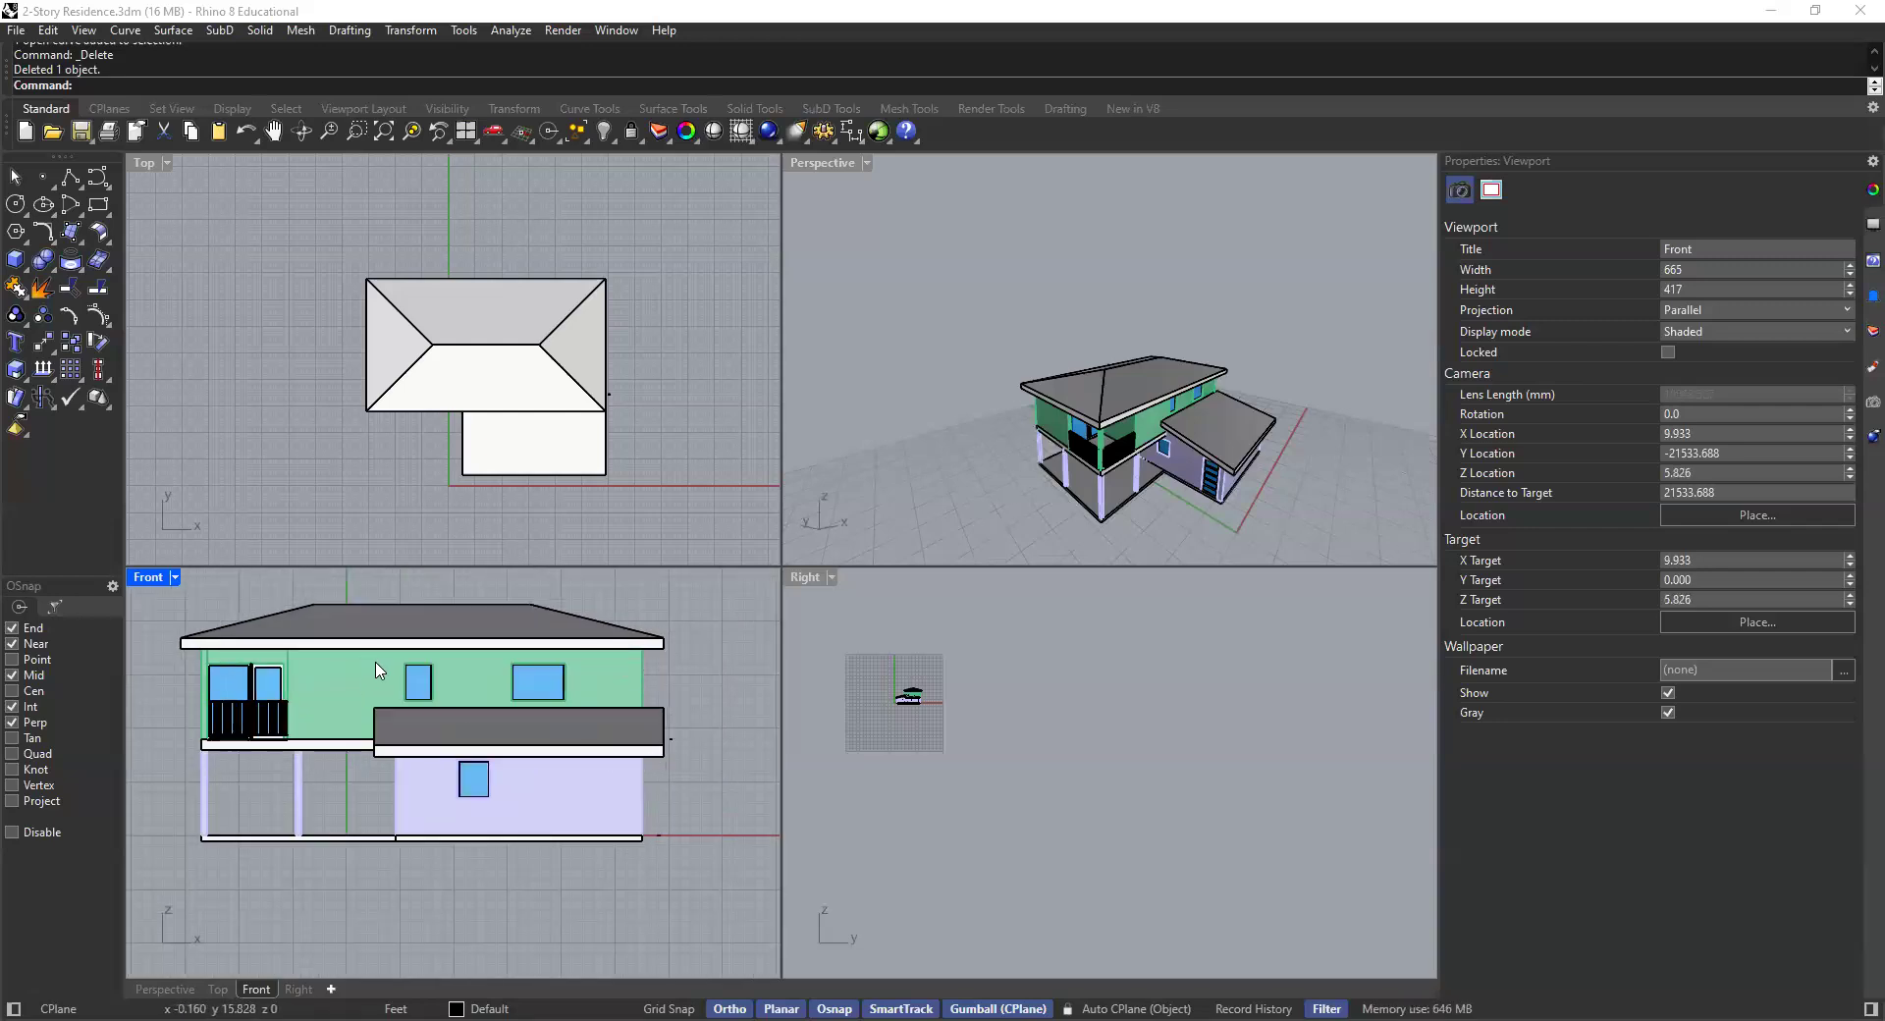
{"action": "scroll", "coordinate": [379, 671], "scroll_direction": "down", "scroll_amount": 2}
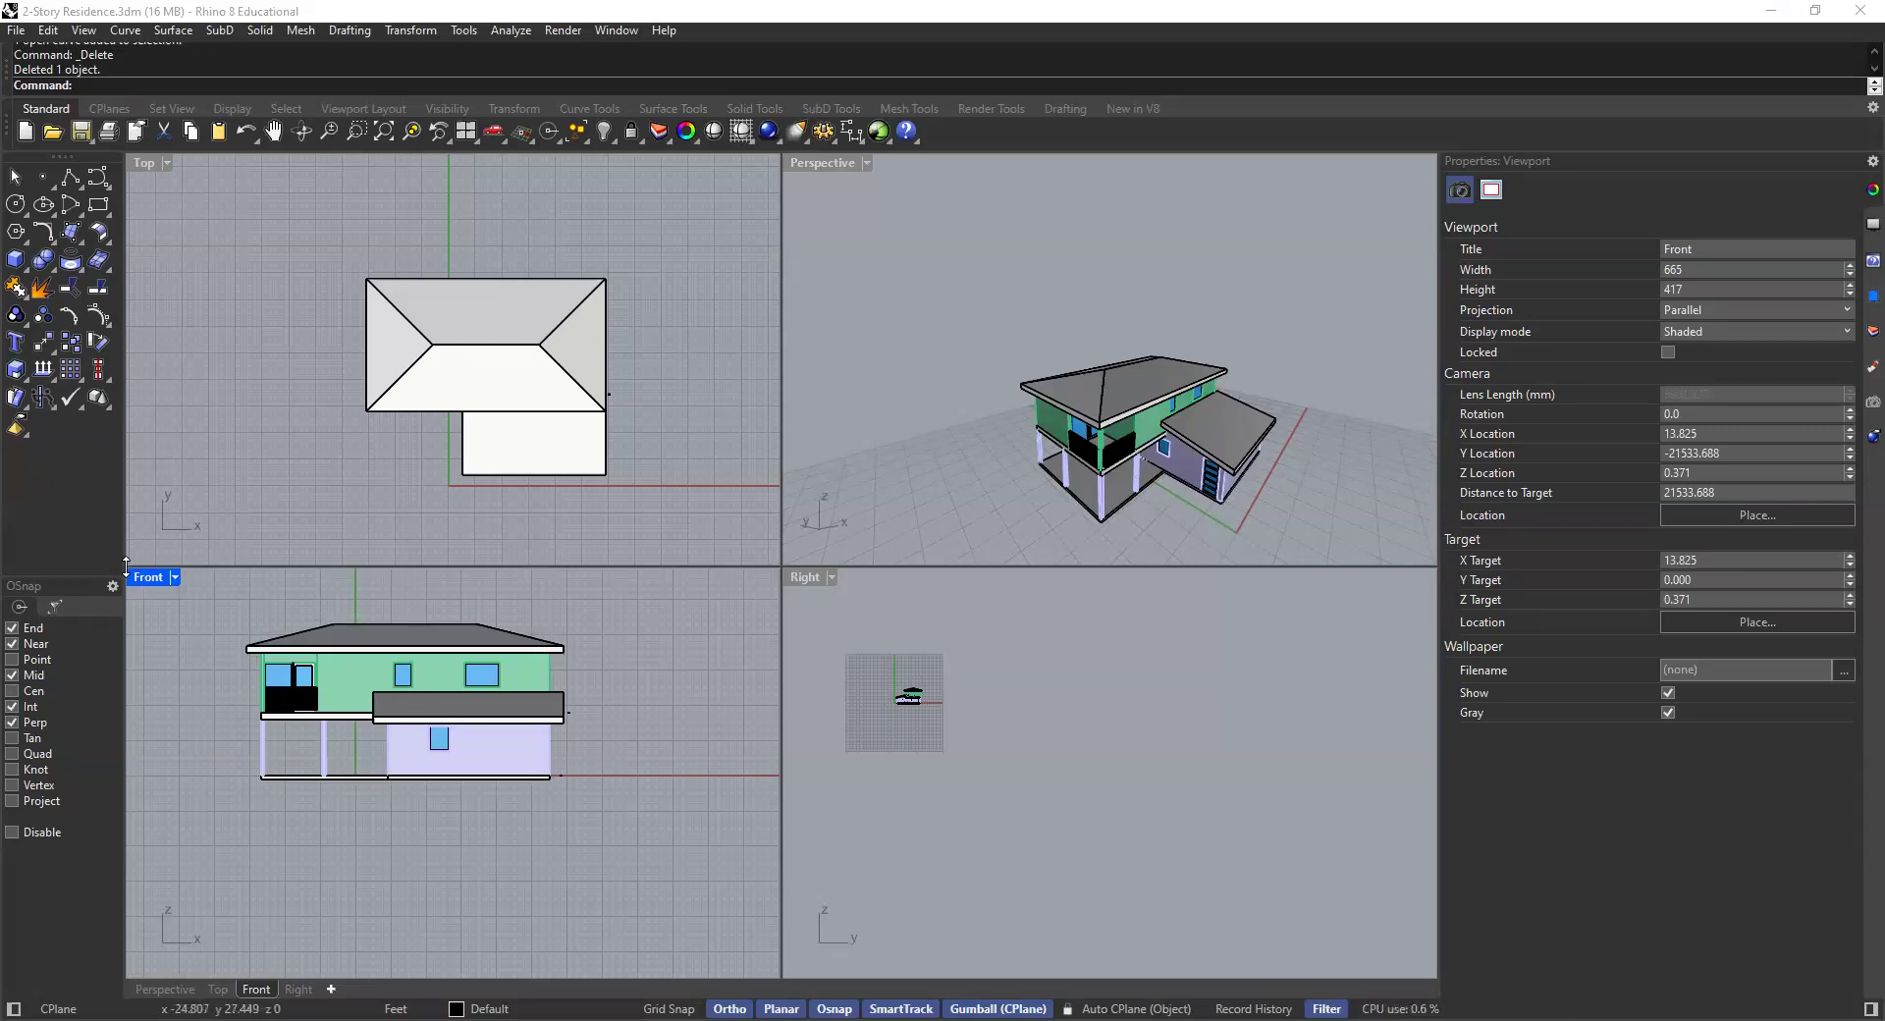
{"action": "scroll", "coordinate": [412, 726], "scroll_direction": "up", "scroll_amount": 3}
{"action": "left_click", "coordinate": [410, 678]}
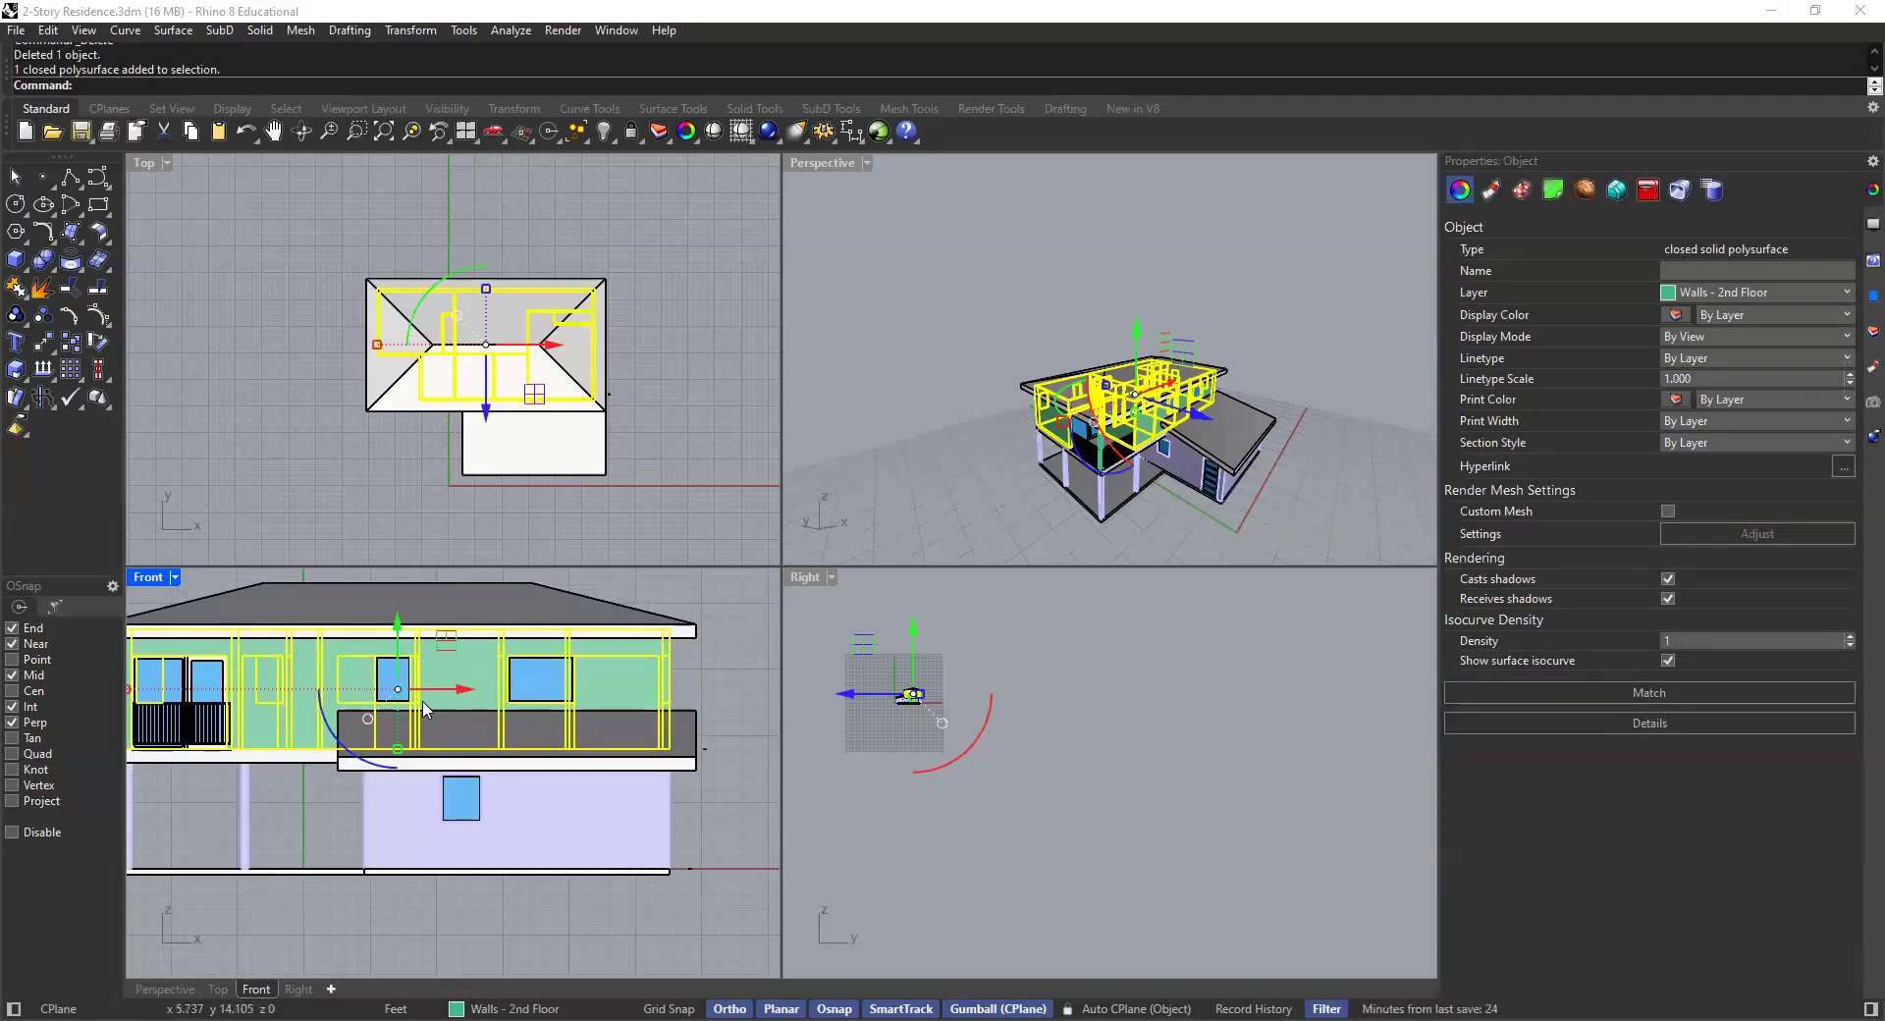
{"action": "scroll", "coordinate": [428, 726], "scroll_direction": "down", "scroll_amount": 3}
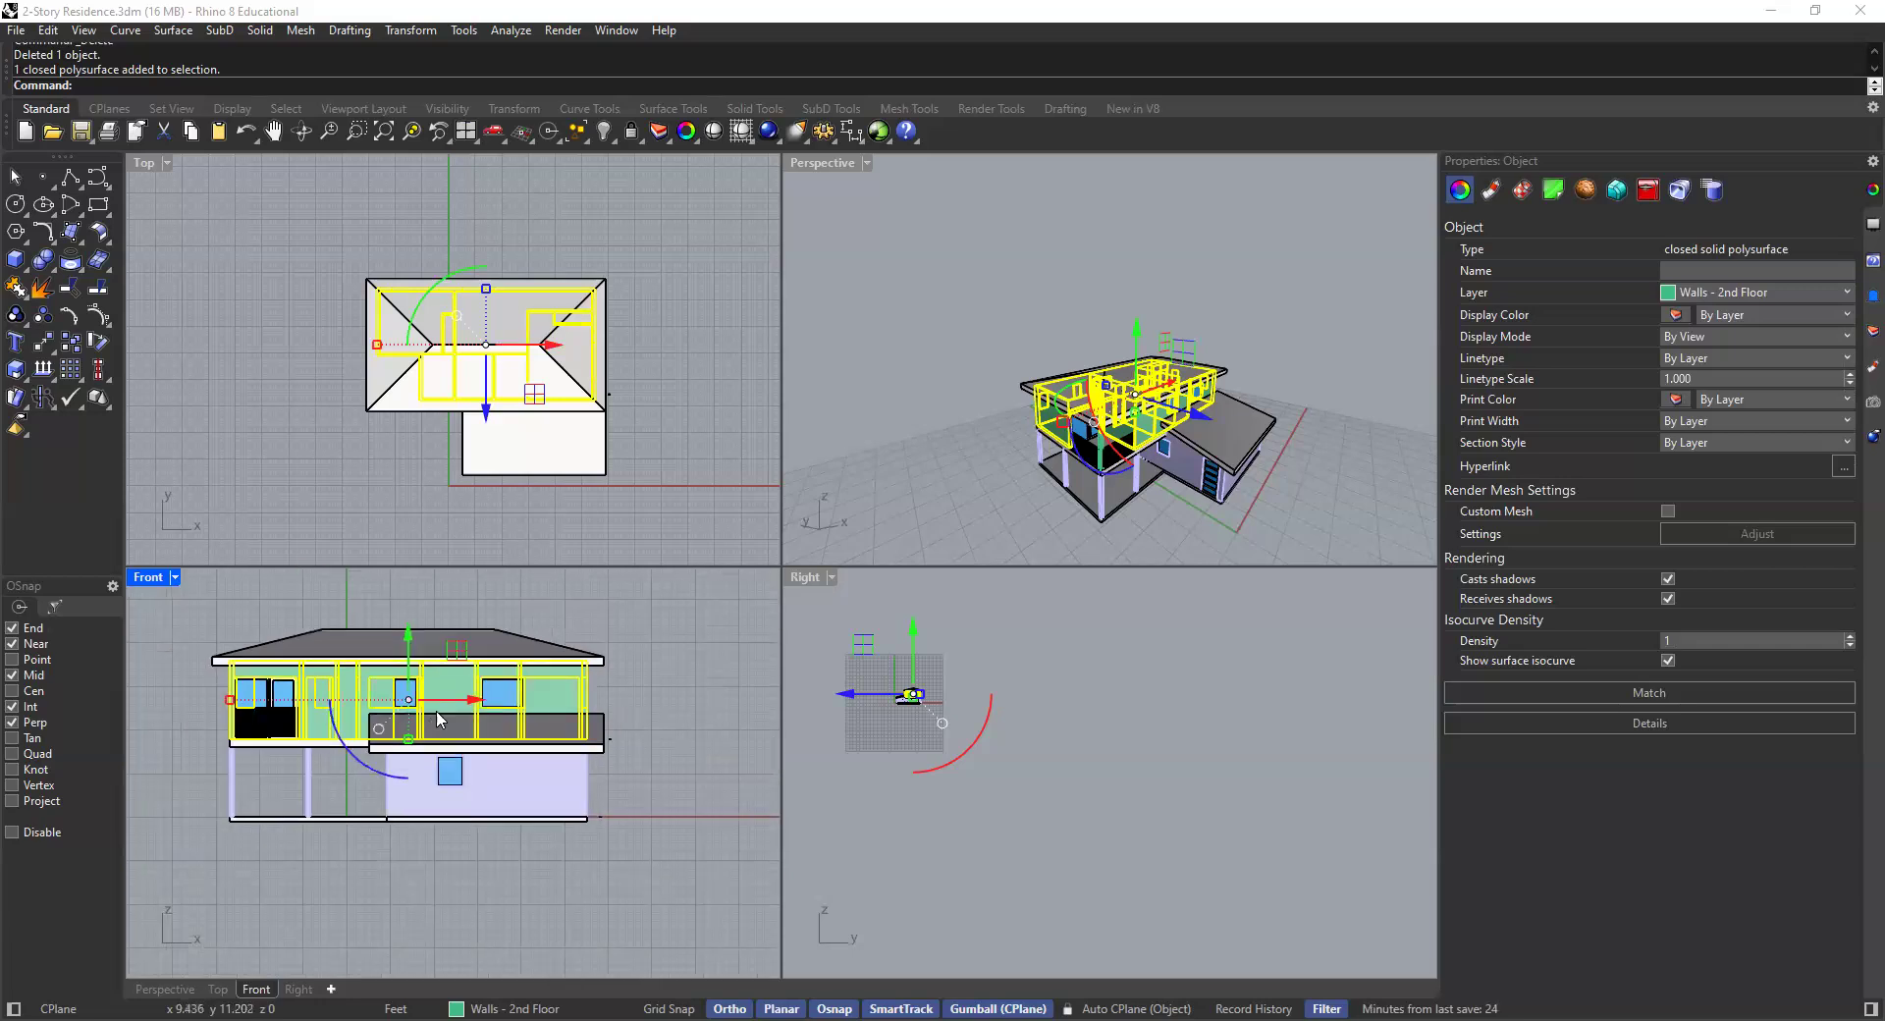
{"action": "left_click", "coordinate": [502, 615]}
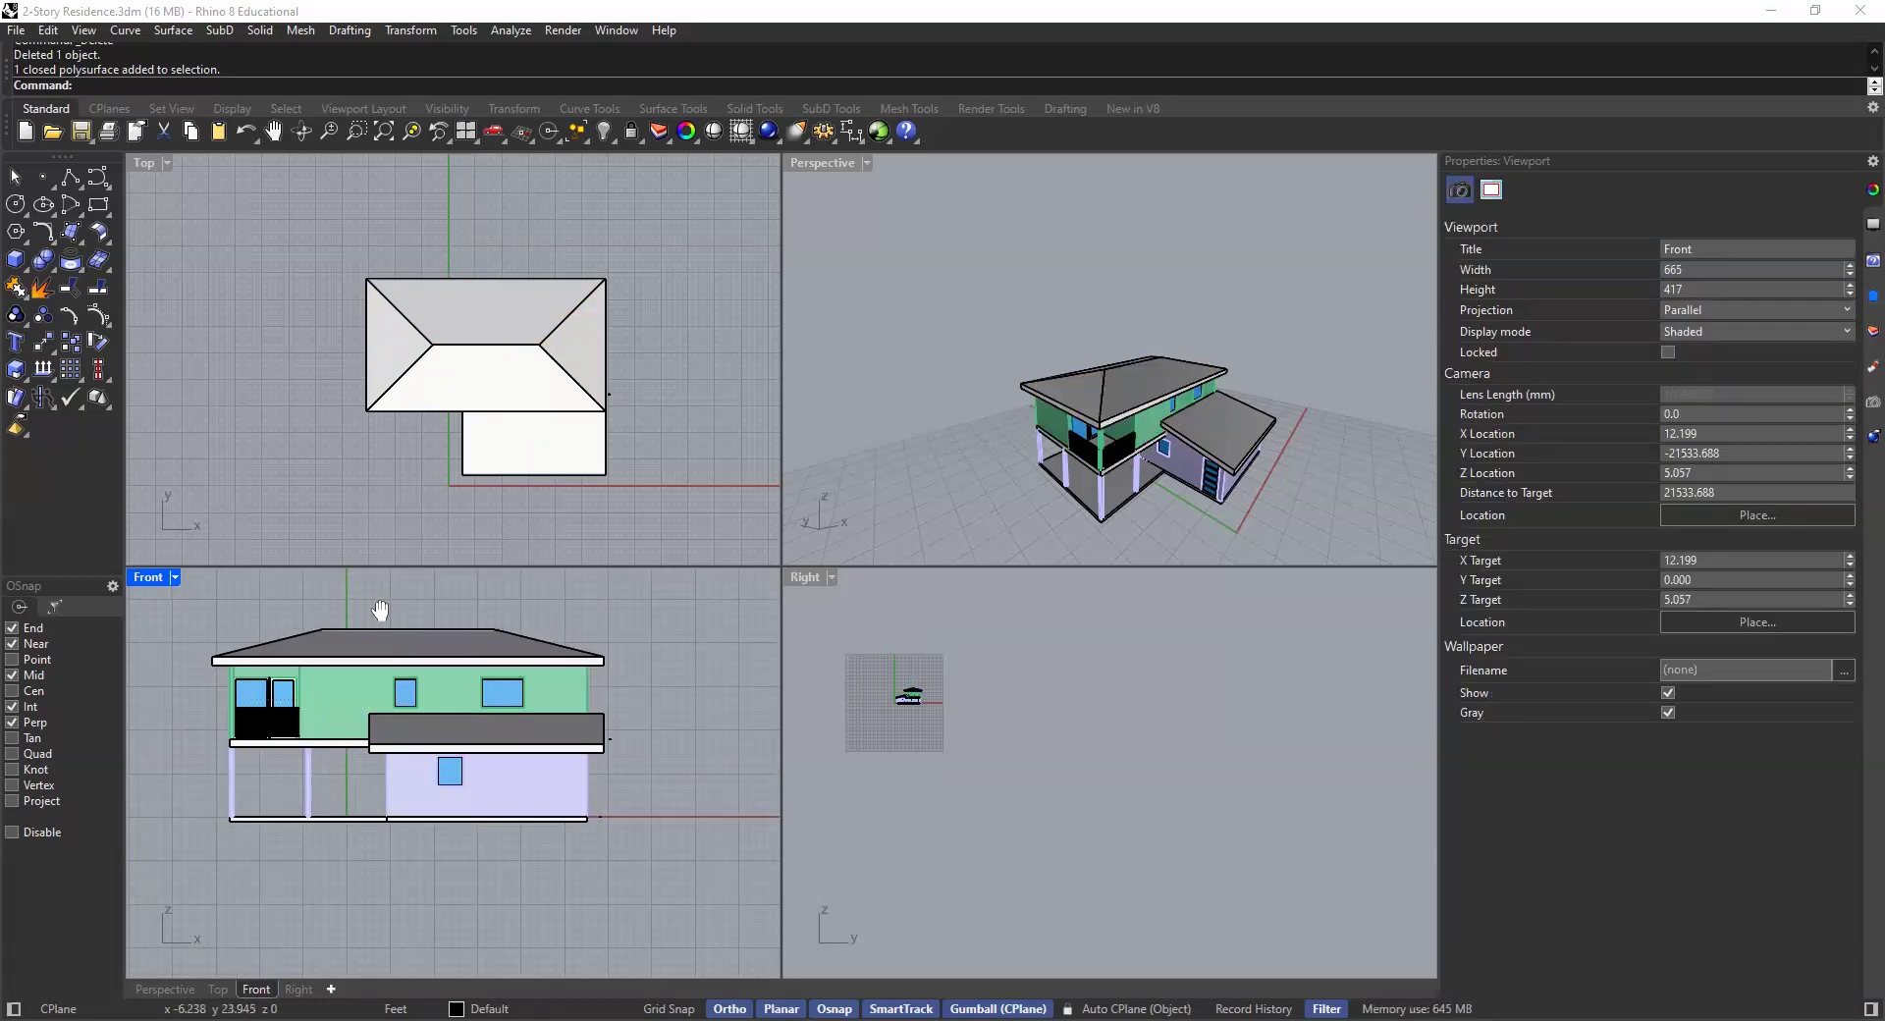
- Window-select the entire house in the Front viewport and start the Make2D command
{"action": "right_click_drag", "start_coordinate": [292, 619], "coordinate": [392, 602]}
{"action": "scroll", "coordinate": [510, 619], "scroll_direction": "down", "scroll_amount": 2}
{"action": "right_click_drag", "start_coordinate": [510, 618], "coordinate": [496, 645]}
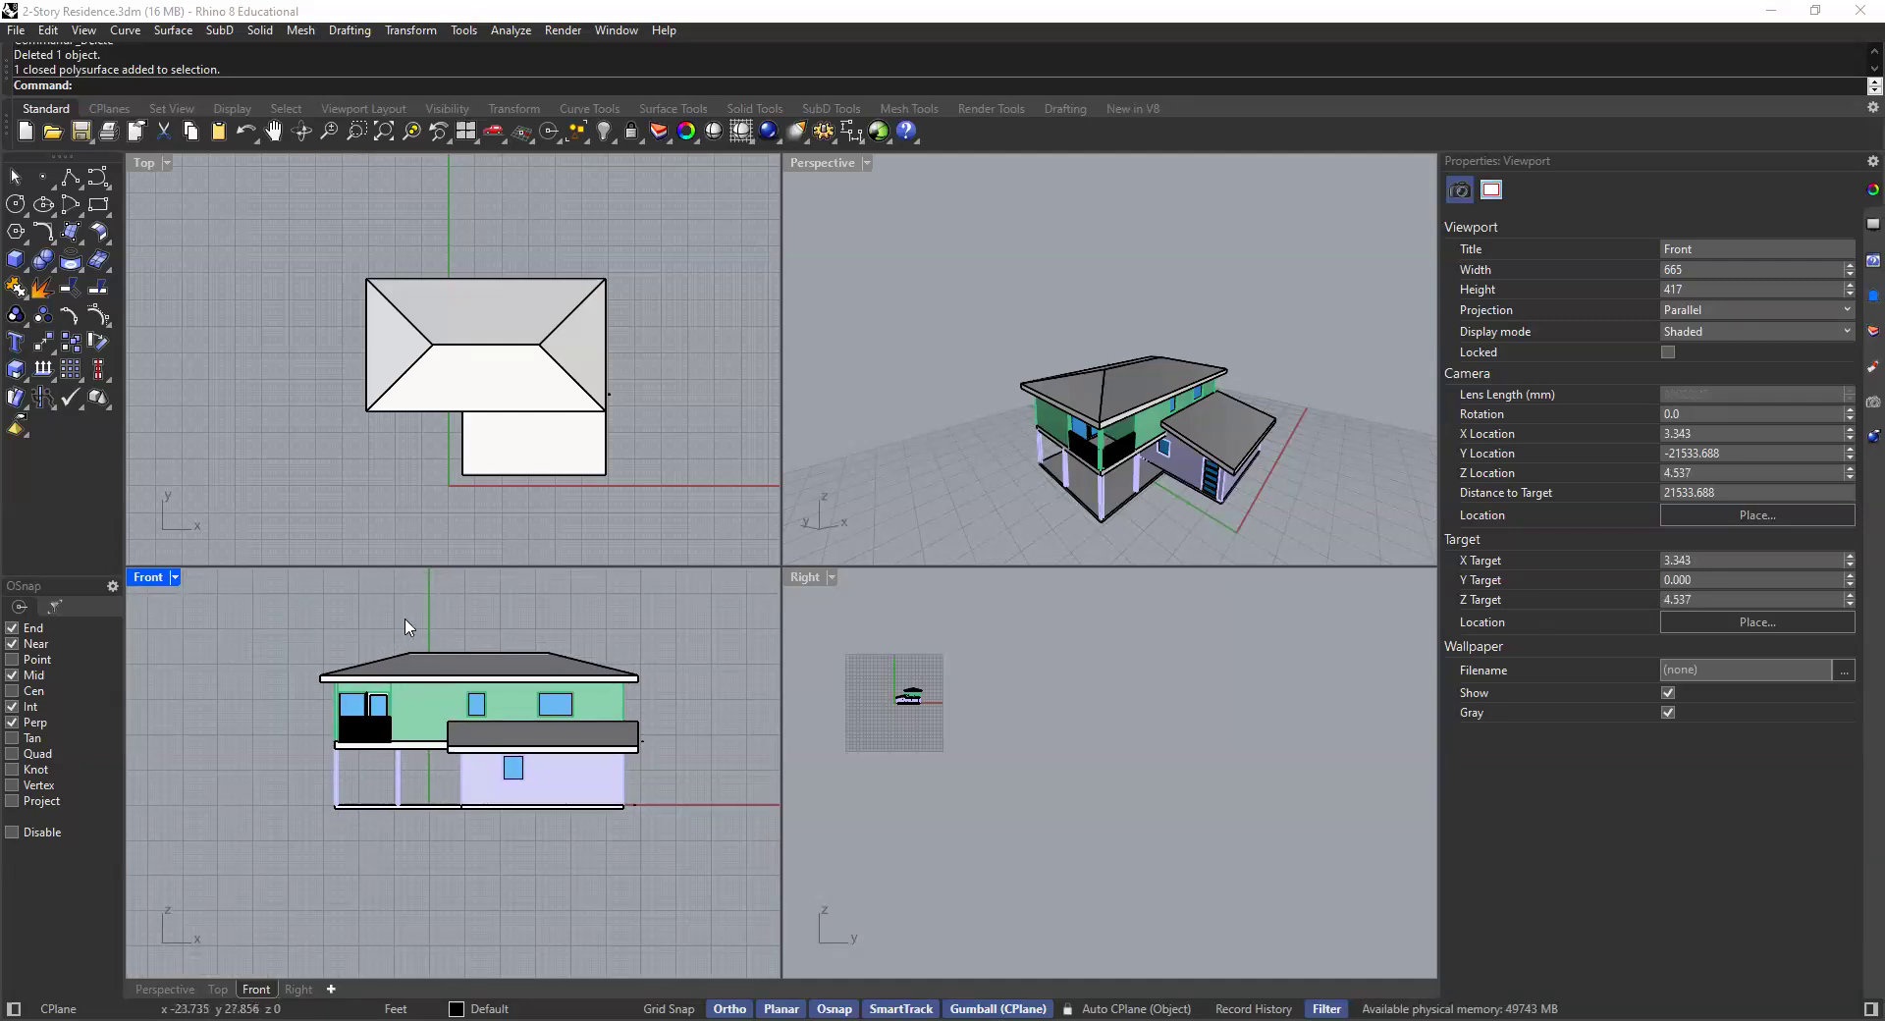
{"action": "left_click_drag", "start_coordinate": [689, 610], "coordinate": [230, 894]}
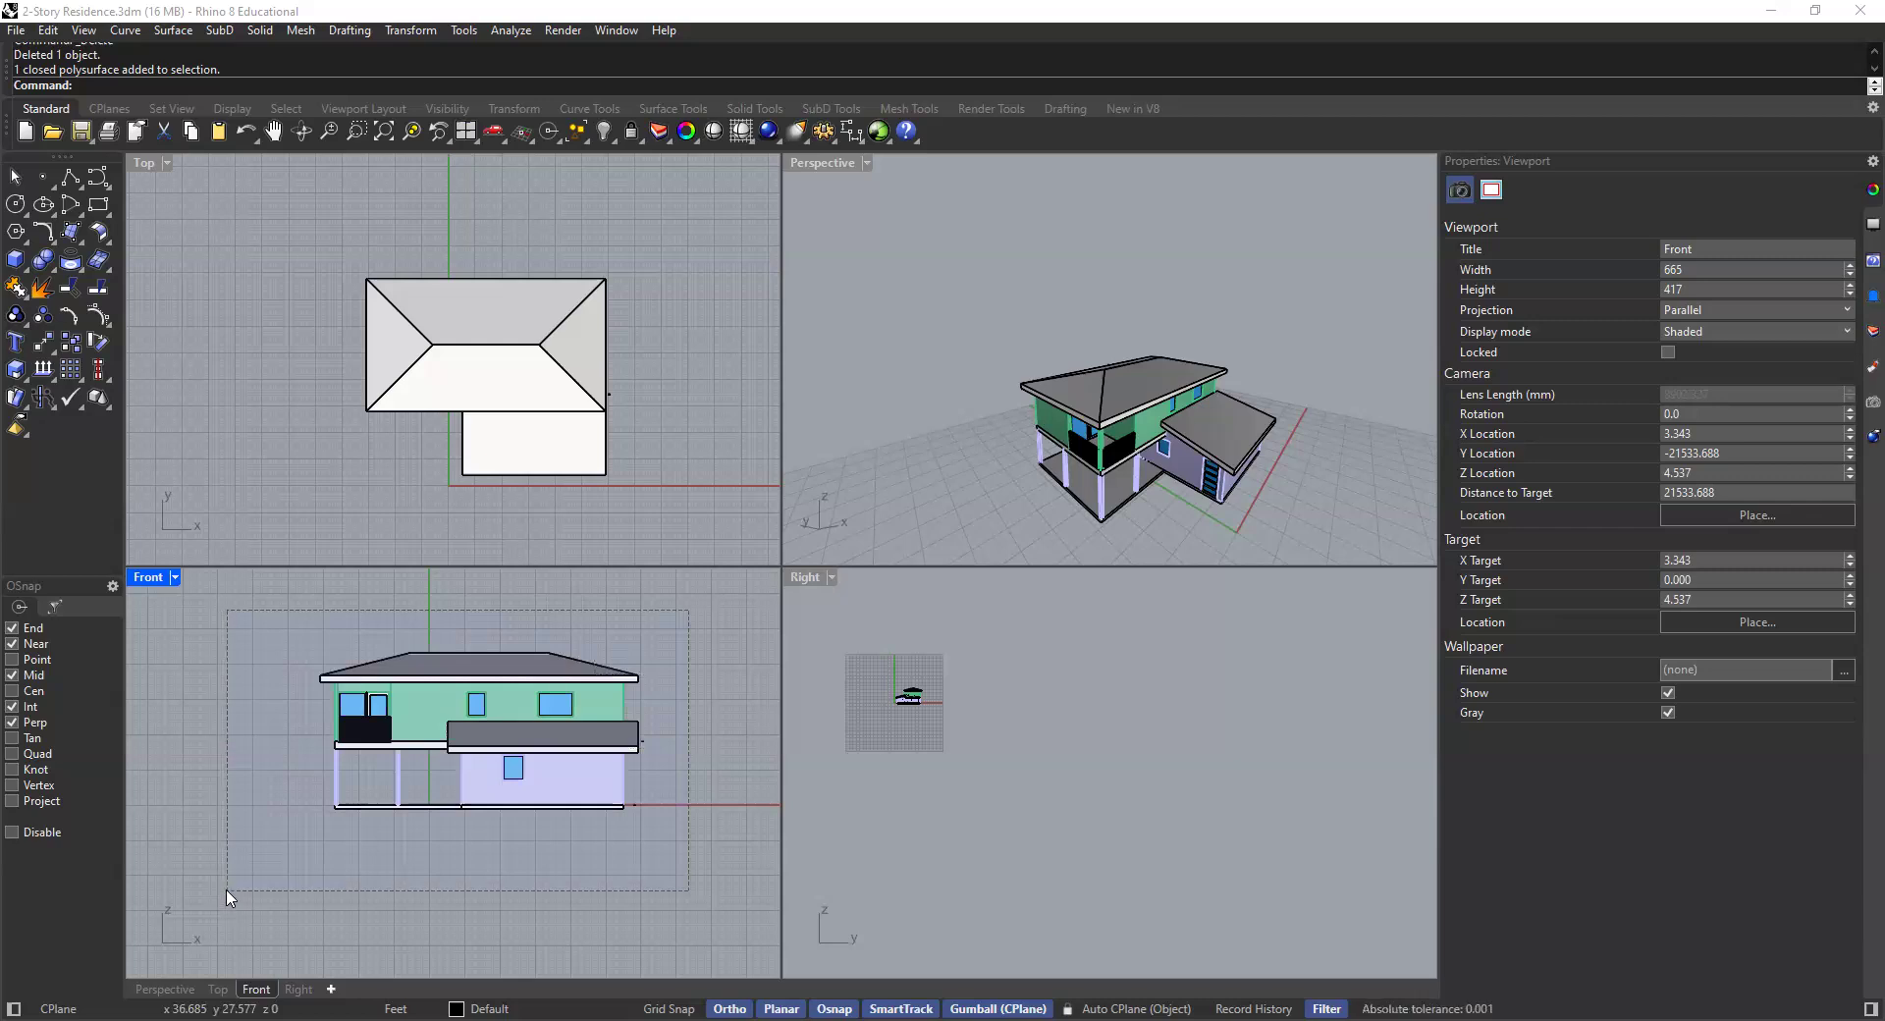
{"action": "scroll", "coordinate": [422, 866], "scroll_direction": "up", "scroll_amount": 2}
{"action": "scroll", "coordinate": [457, 858], "scroll_direction": "down", "scroll_amount": 2}
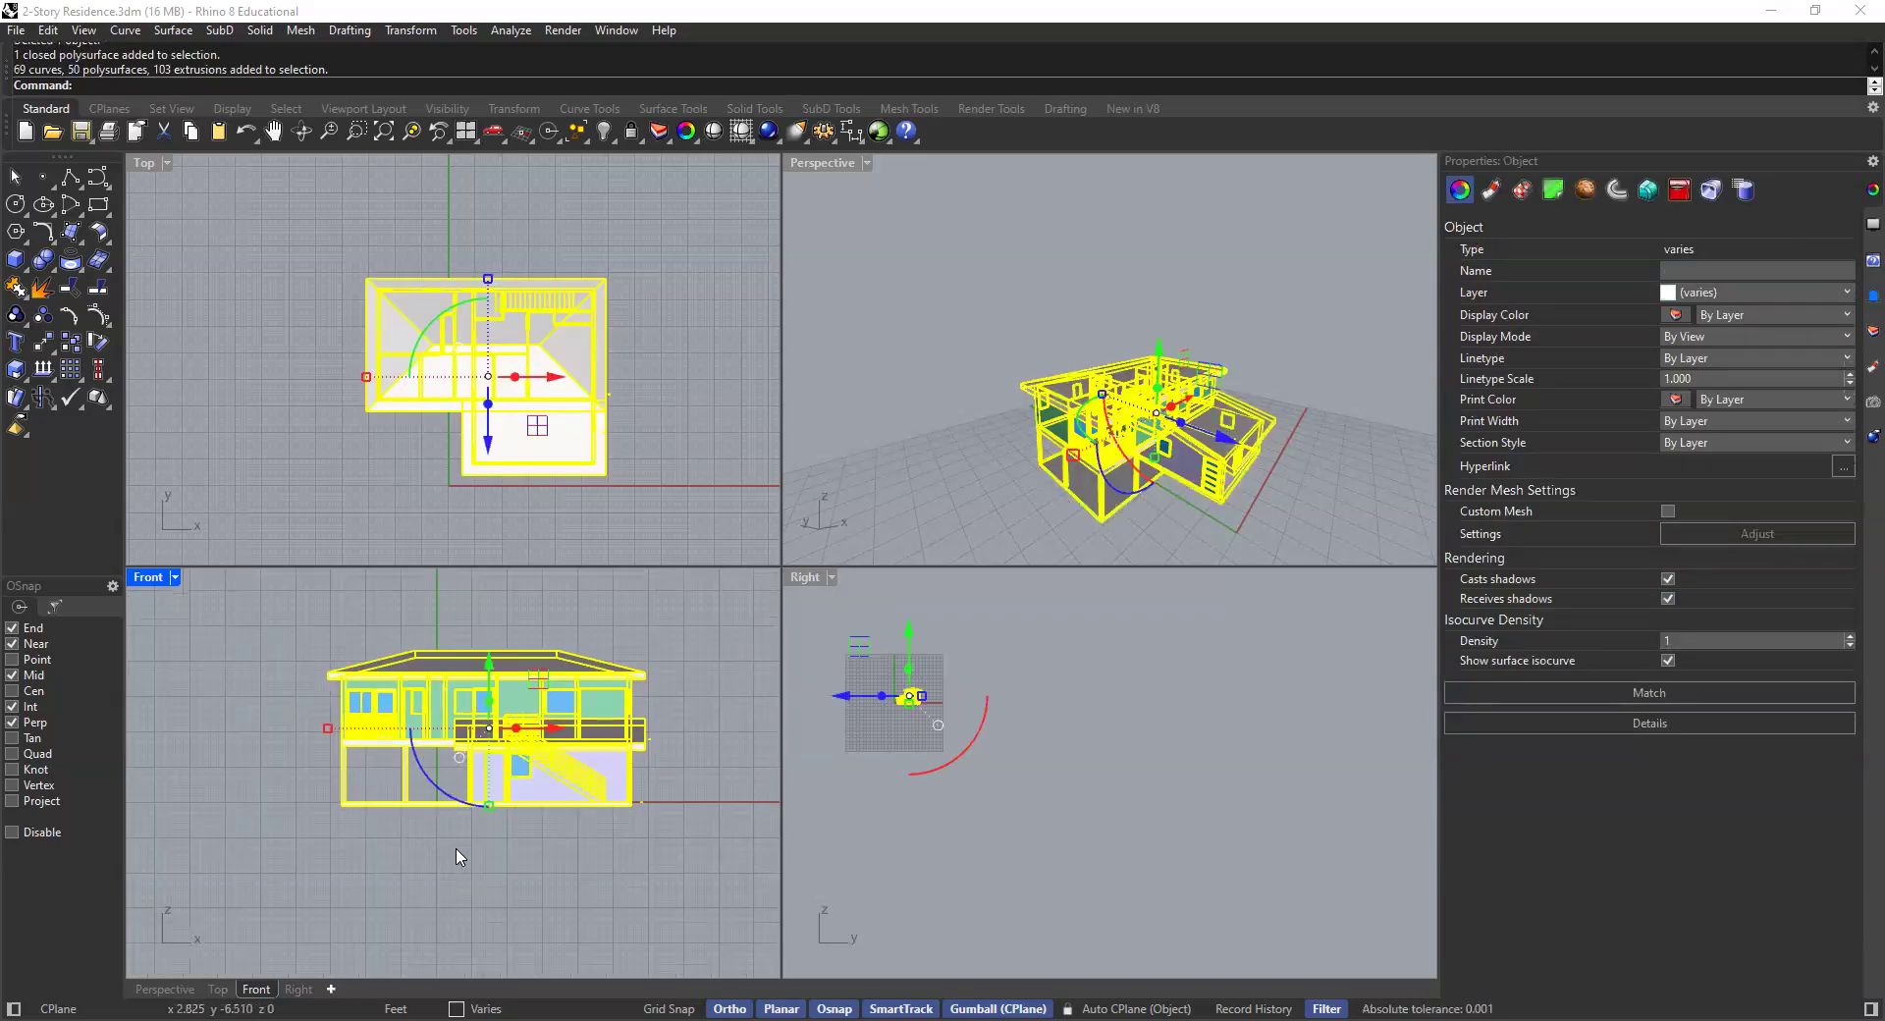
{"action": "type", "text": "Make2D"}
{"action": "key", "text": "Return"}
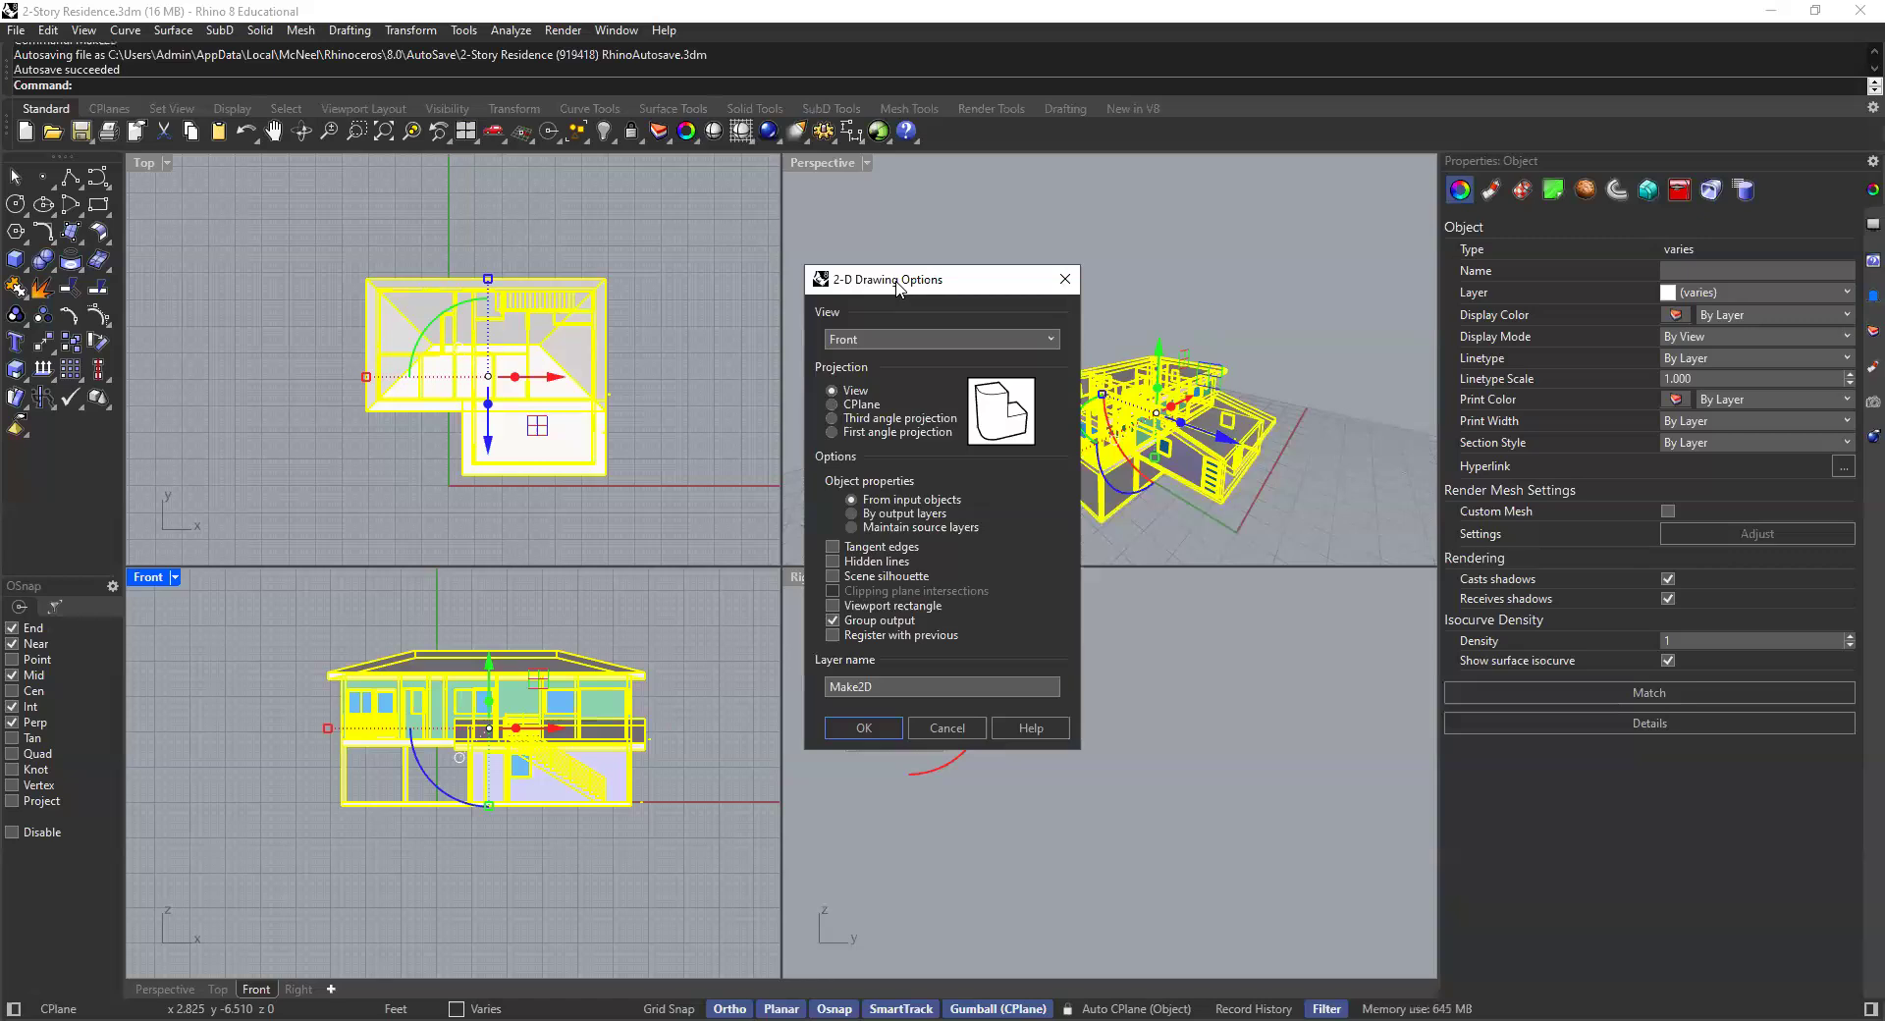
- Toggle the tangent edges, hidden lines, scene silhouette and viewport rectangle options on and off, leaving only Group output
{"action": "left_click_drag", "start_coordinate": [853, 289], "coordinate": [801, 289]}
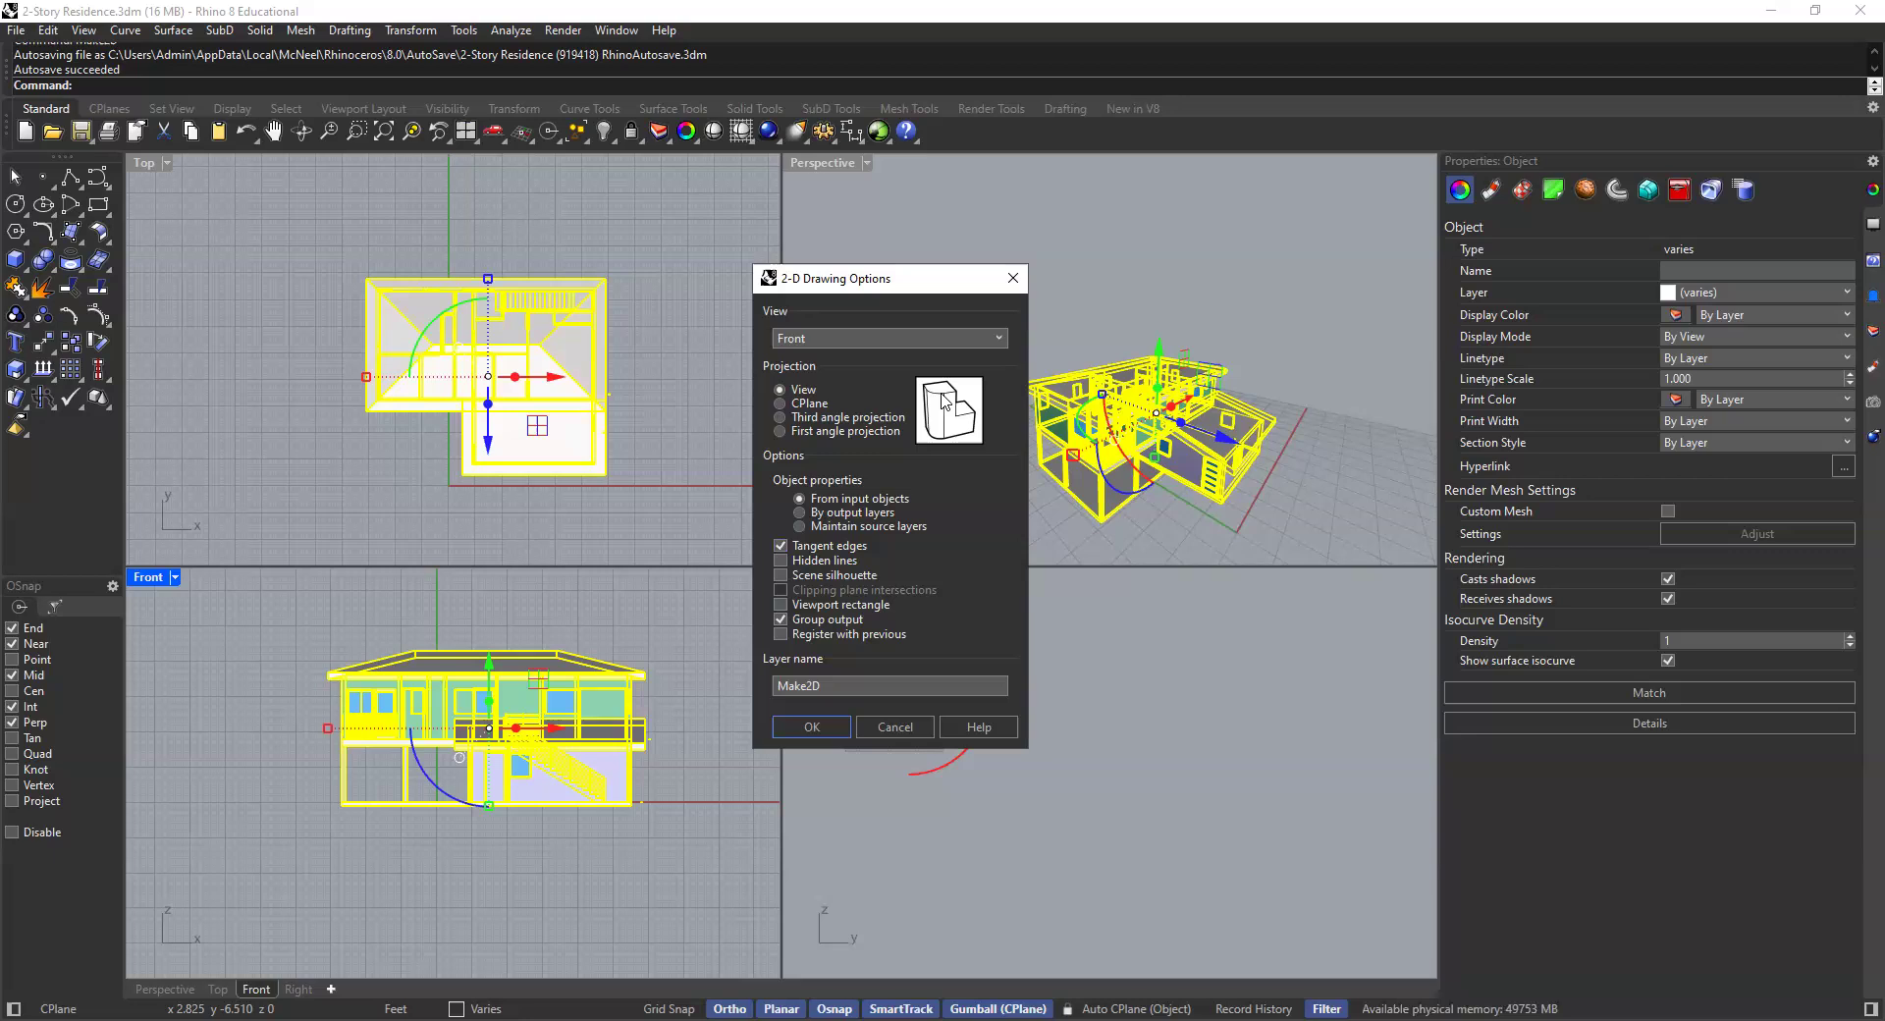
{"action": "left_click", "coordinate": [781, 560]}
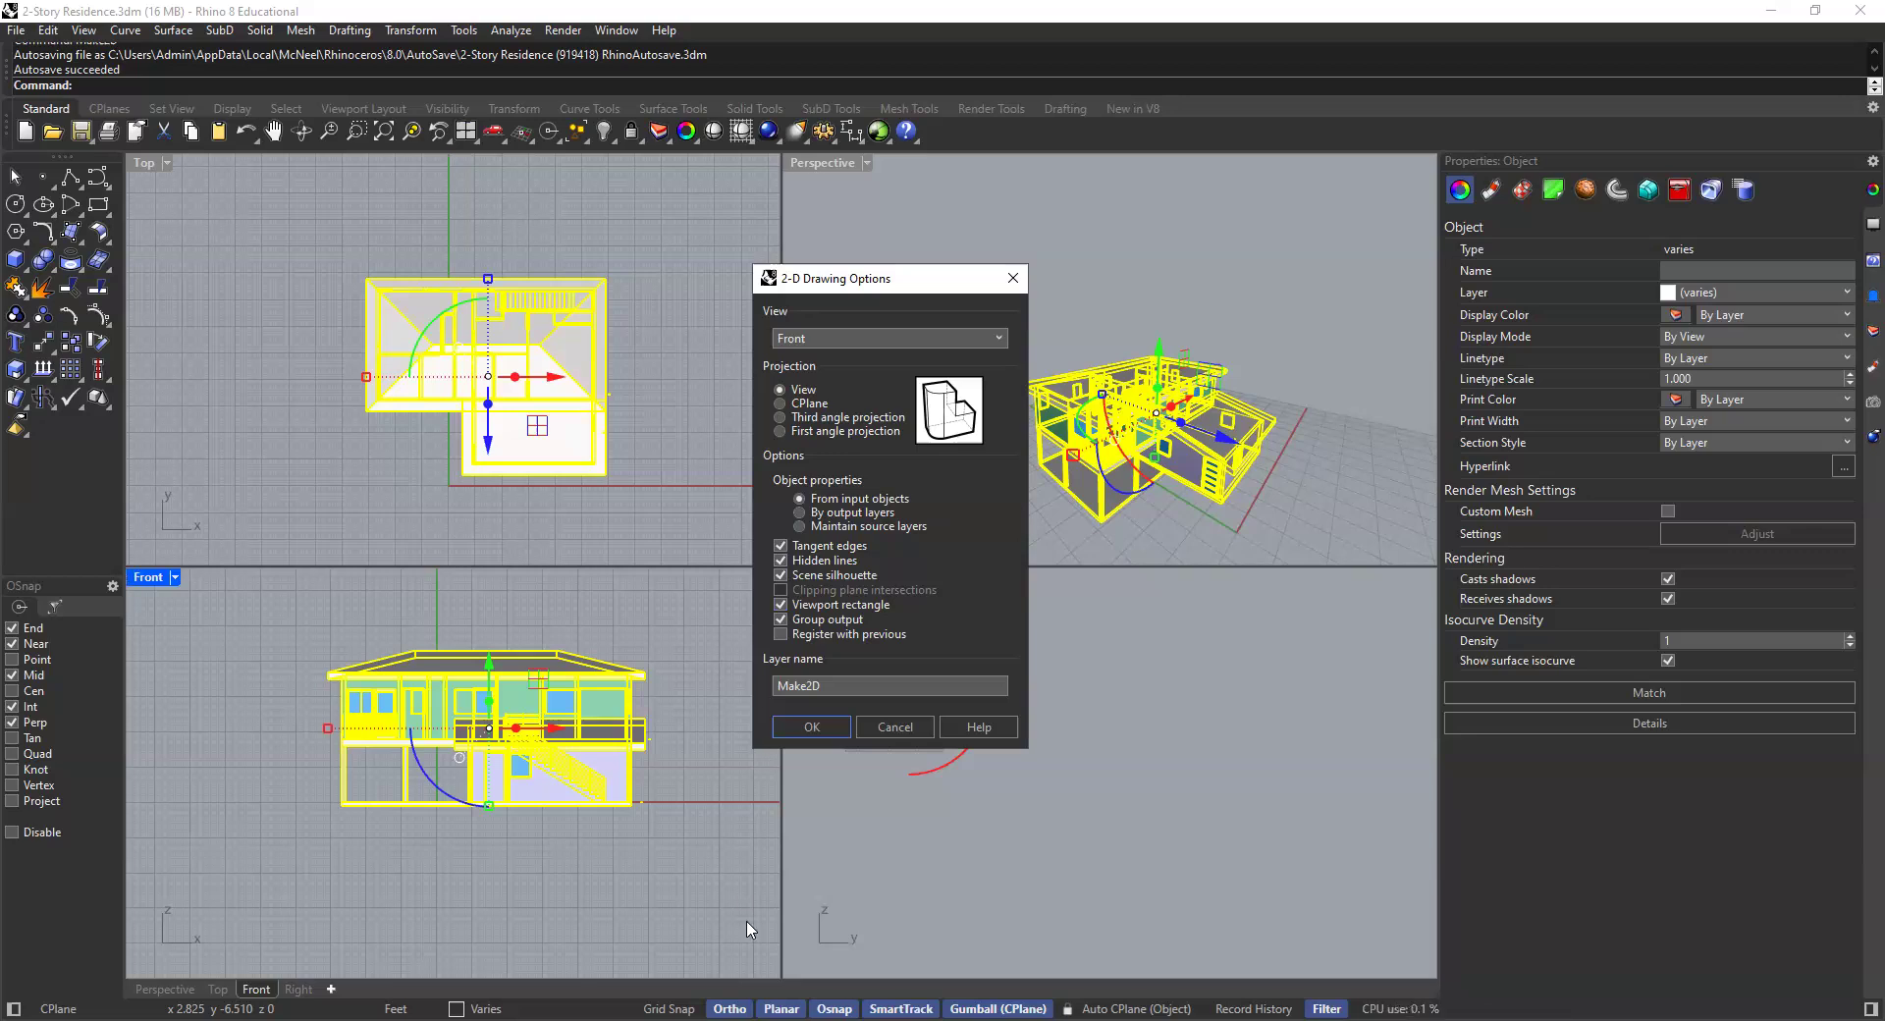
{"action": "left_click", "coordinate": [785, 636]}
{"action": "left_click", "coordinate": [782, 576]}
{"action": "left_click", "coordinate": [782, 561]}
{"action": "left_click", "coordinate": [782, 546]}
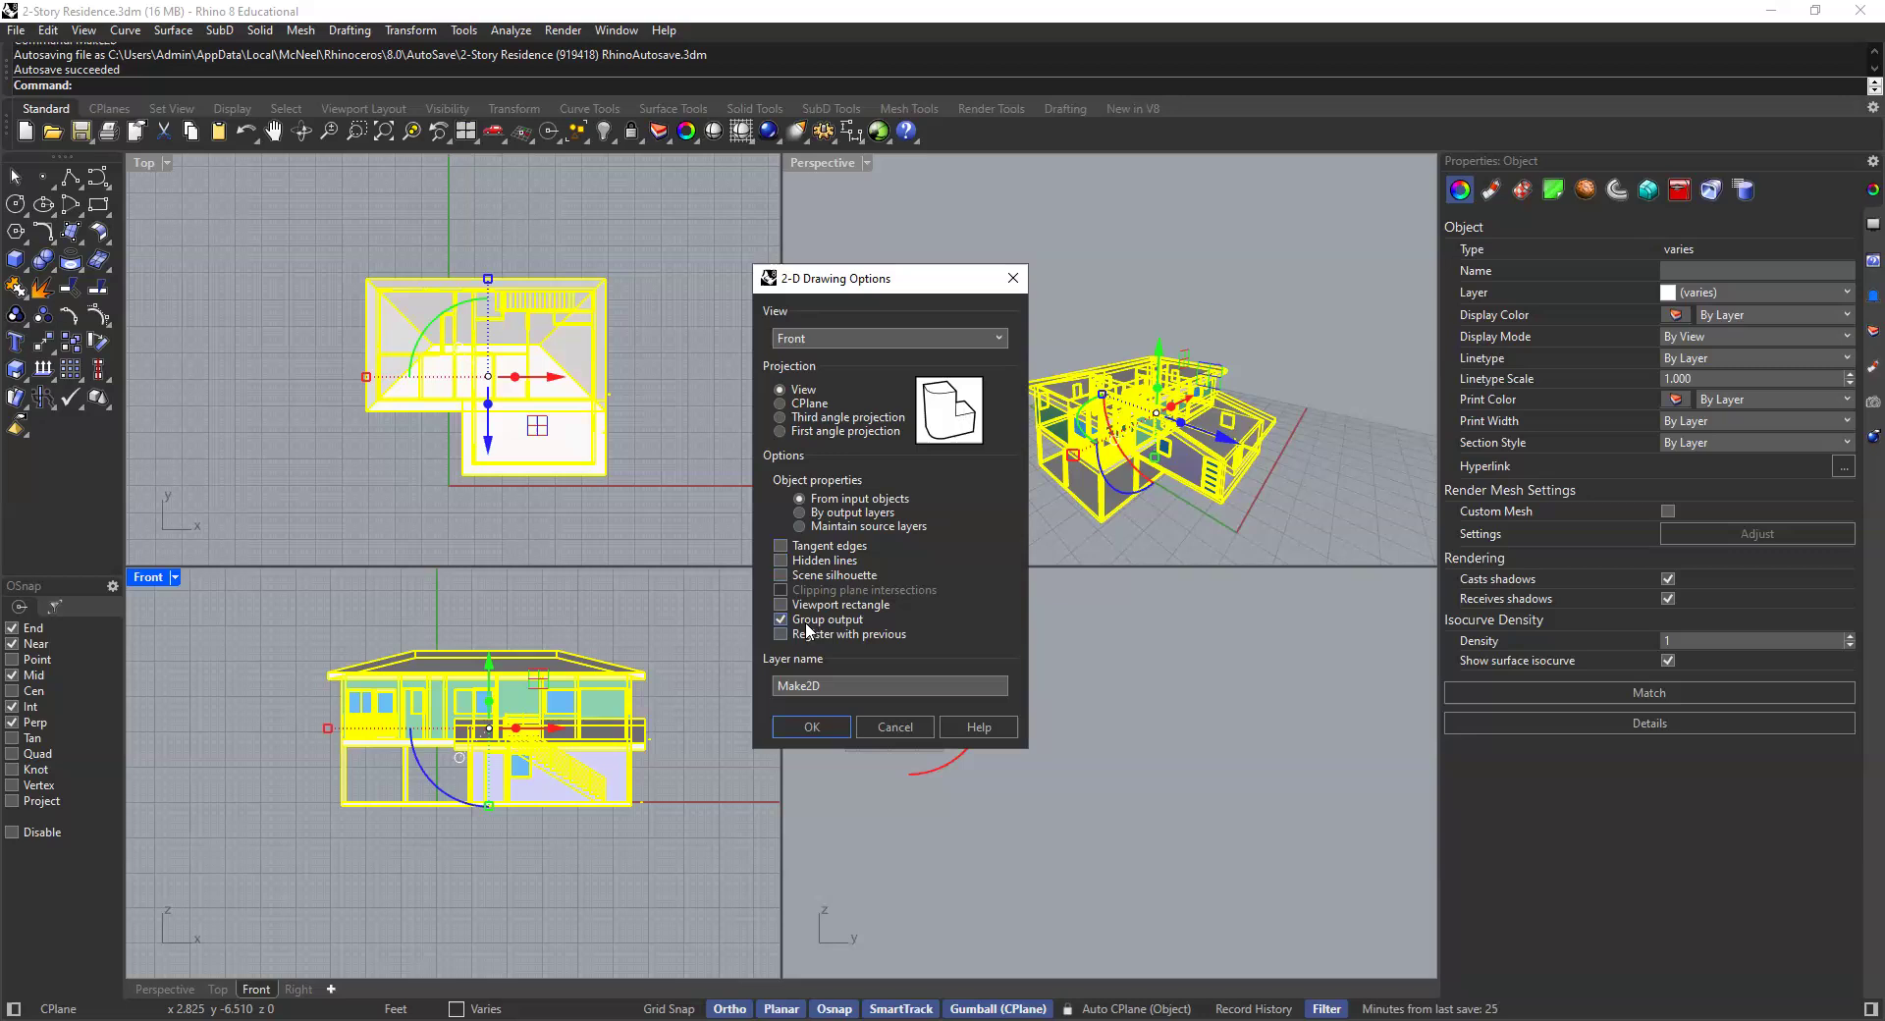
- Name the Make2D output layer 2D_Elevation and generate the drawing
{"action": "double_click", "coordinate": [809, 686]}
{"action": "type", "text": "Ele"}
{"action": "type", "text": "va"}
{"action": "type", "text": "D"}
{"action": "type", "text": "_"}
{"action": "left_click", "coordinate": [811, 726]}
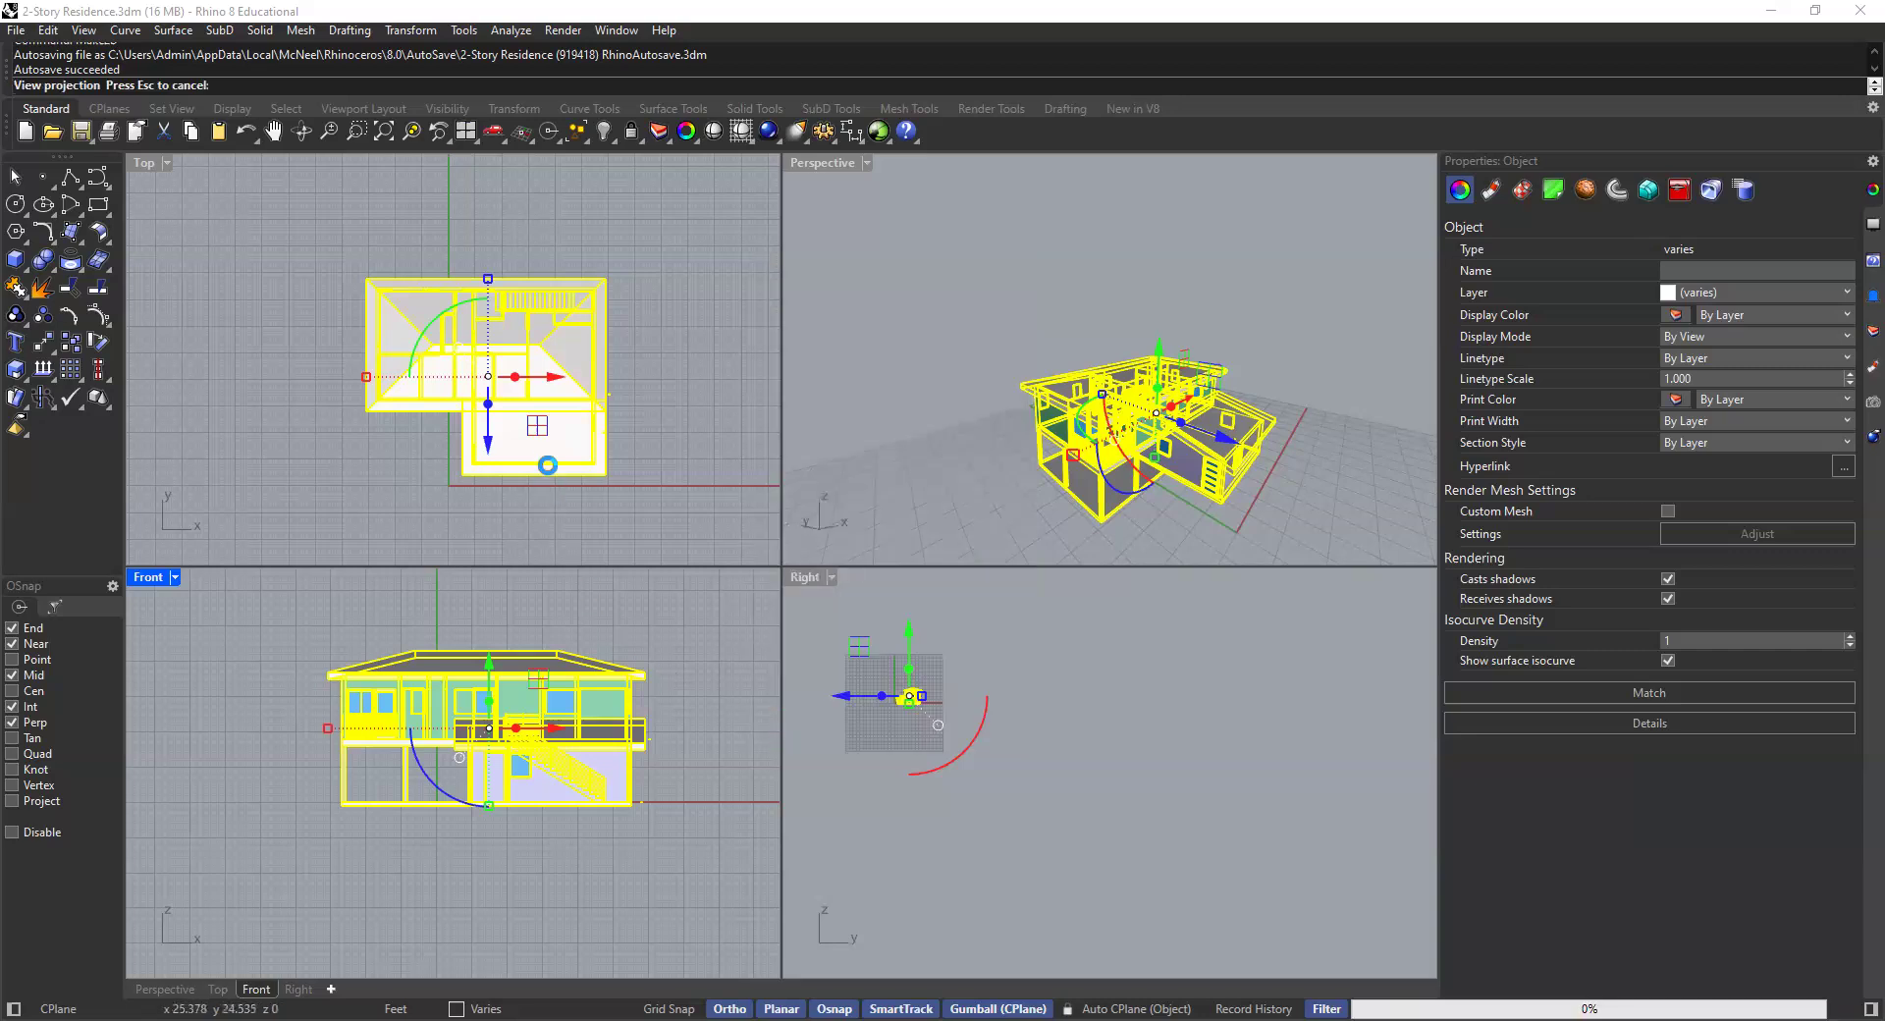
- Examine the generated 2D elevation curves in the Top and Perspective viewports
{"action": "scroll", "coordinate": [415, 368], "scroll_direction": "down", "scroll_amount": 6}
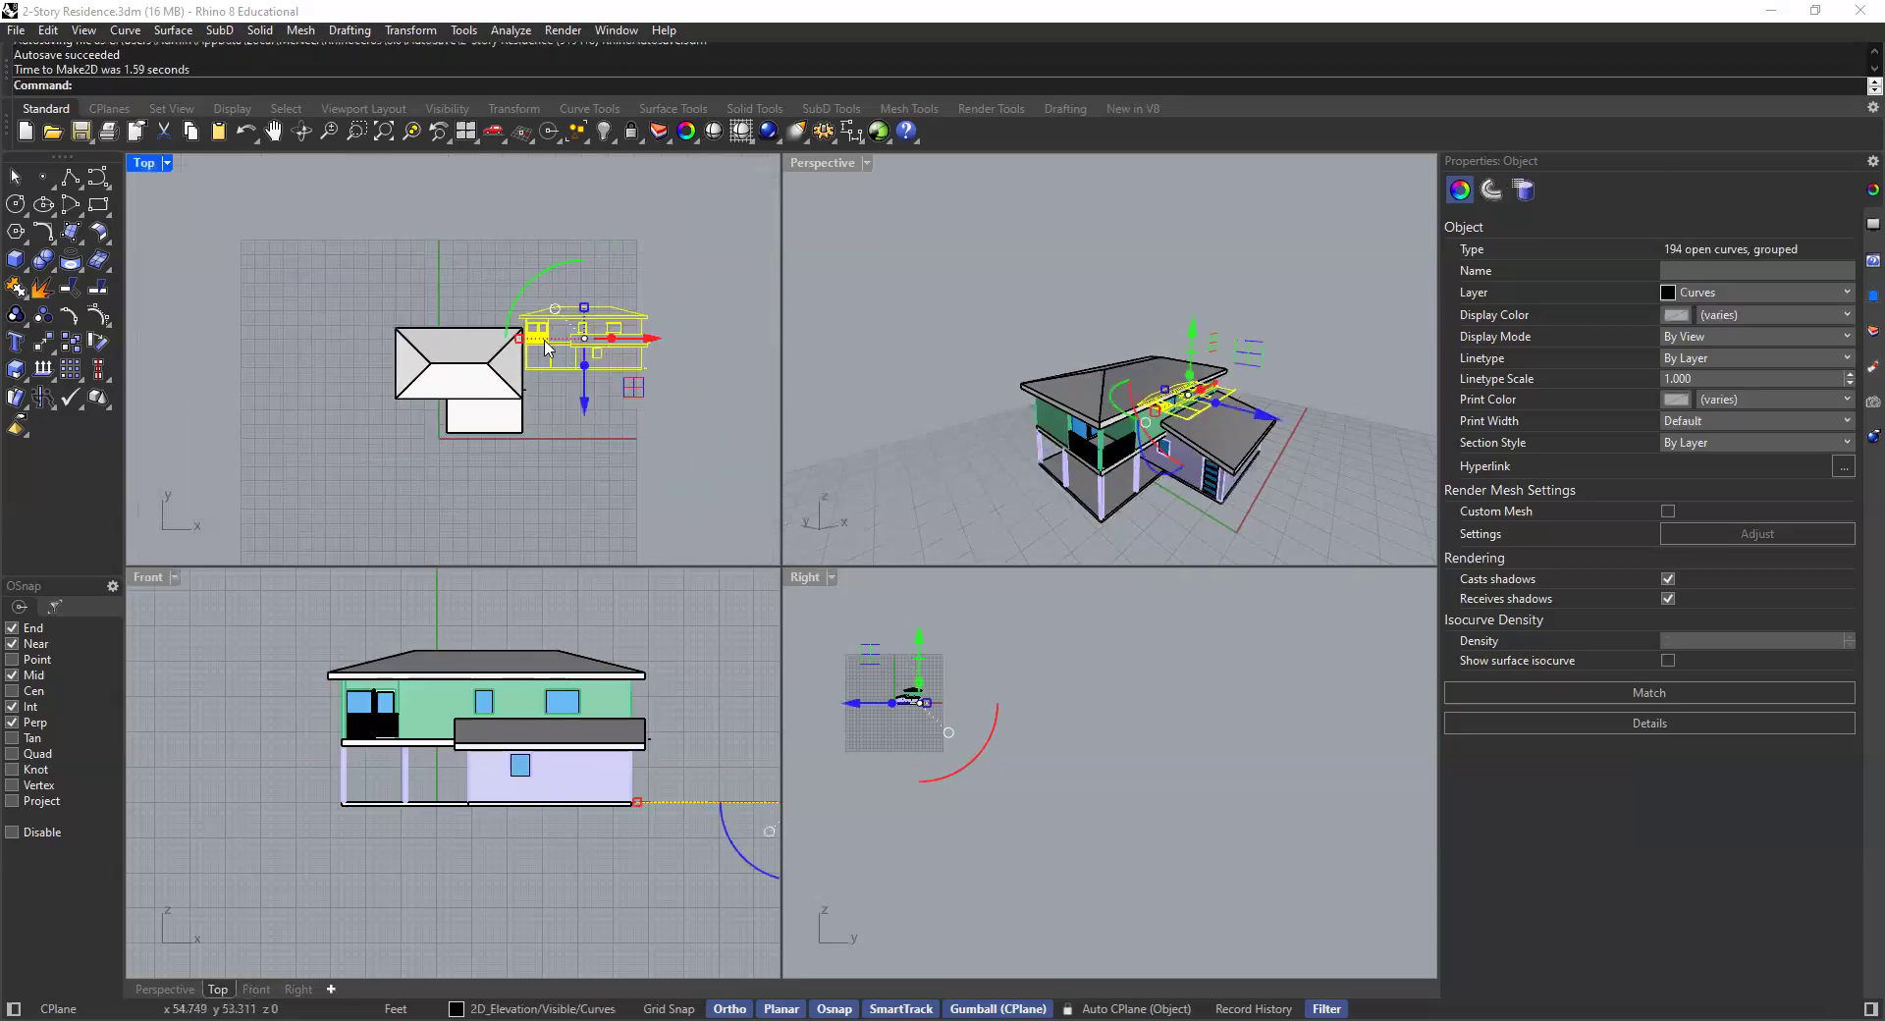
{"action": "scroll", "coordinate": [594, 293], "scroll_direction": "up", "scroll_amount": 8}
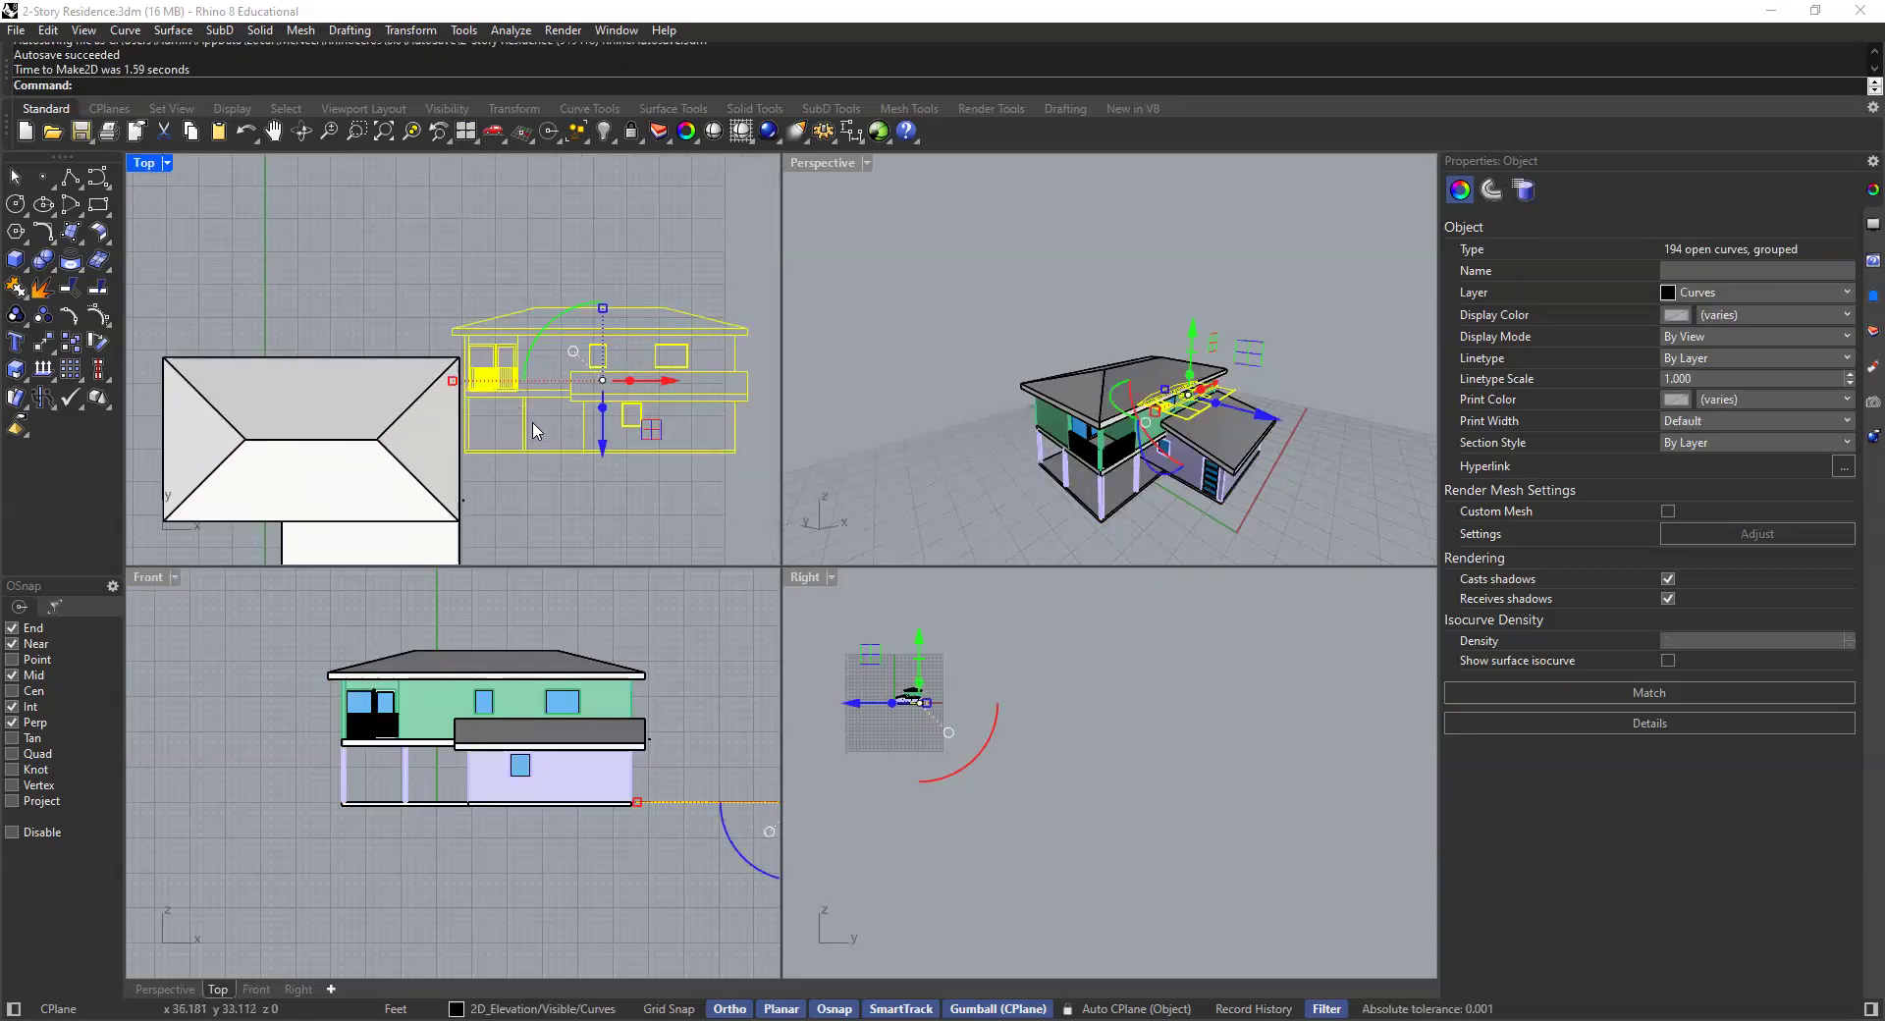
{"action": "scroll", "coordinate": [538, 432], "scroll_direction": "down", "scroll_amount": 5}
{"action": "left_click_drag", "start_coordinate": [551, 474], "coordinate": [505, 321]}
{"action": "right_click_drag", "start_coordinate": [499, 352], "coordinate": [467, 483]}
{"action": "scroll", "coordinate": [491, 392], "scroll_direction": "up", "scroll_amount": 8}
{"action": "left_click", "coordinate": [585, 362]}
{"action": "scroll", "coordinate": [564, 222], "scroll_direction": "up", "scroll_amount": 5}
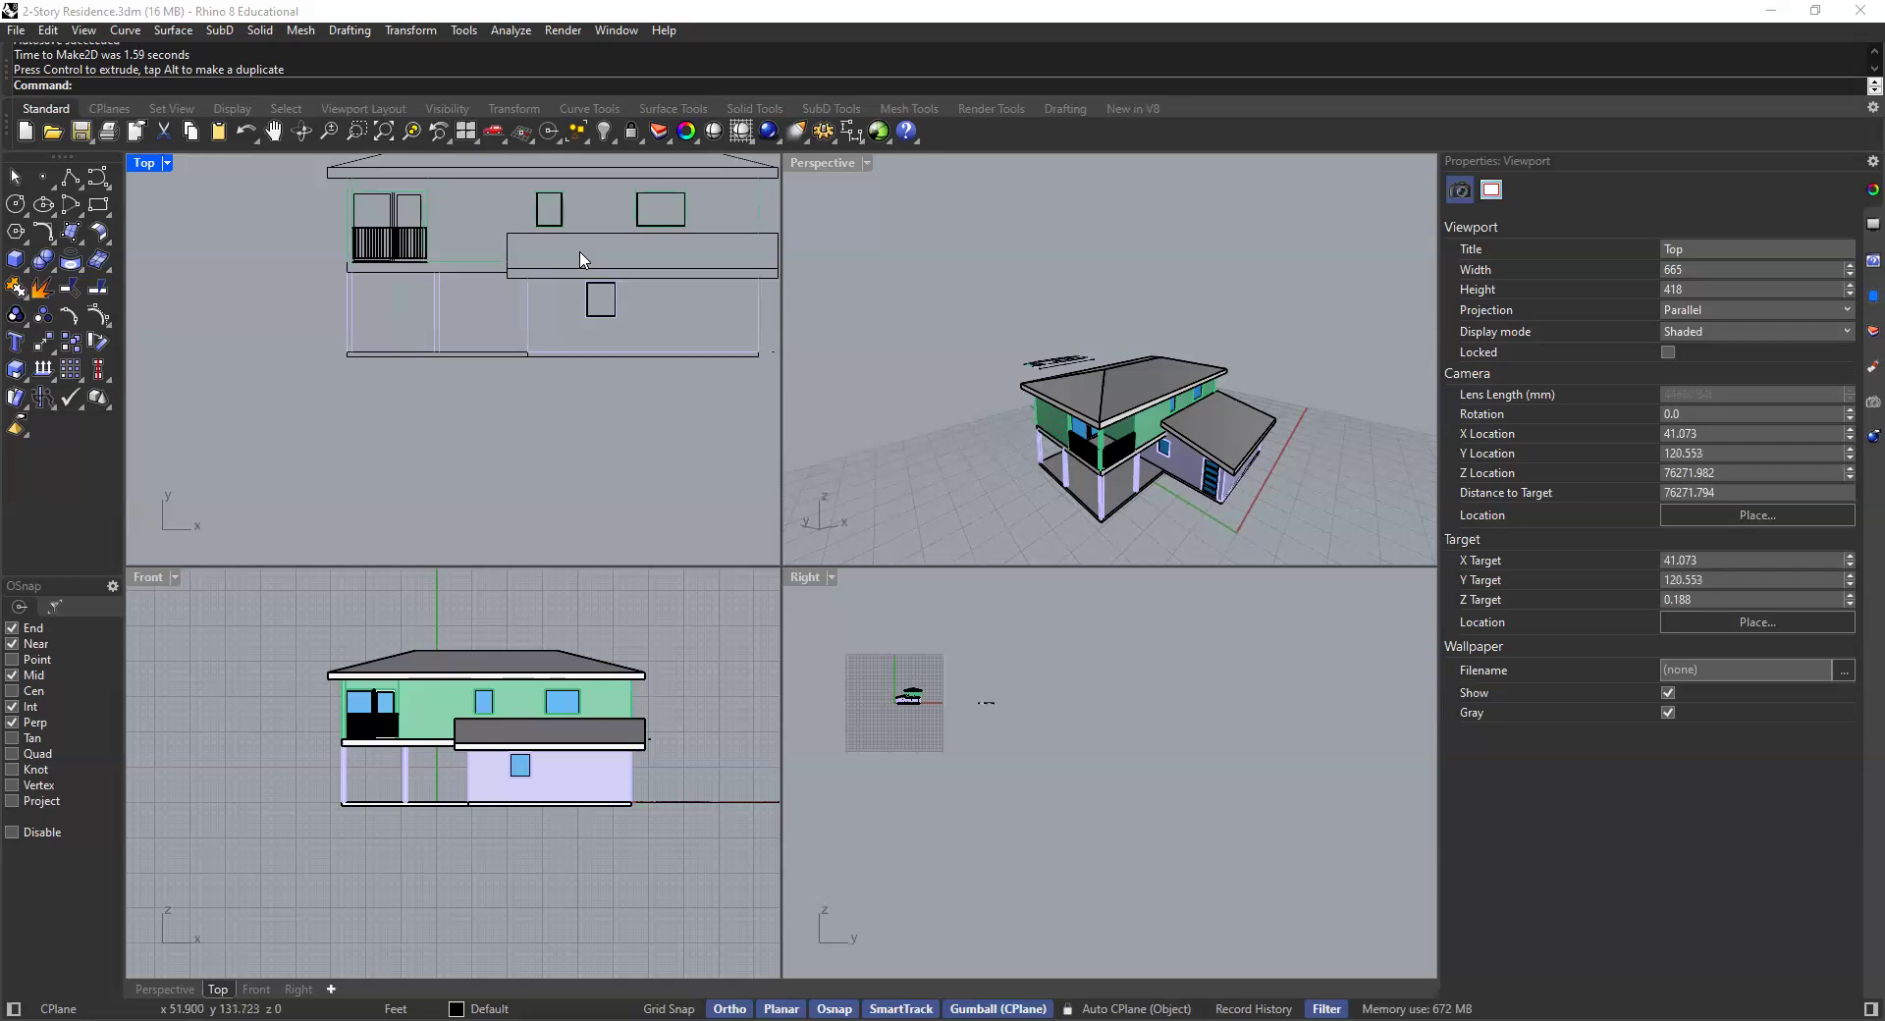
{"action": "right_click_drag", "start_coordinate": [574, 292], "coordinate": [464, 431]}
{"action": "left_click", "coordinate": [502, 336]}
{"action": "left_click", "coordinate": [1039, 256]}
{"action": "scroll", "coordinate": [1058, 392], "scroll_direction": "up", "scroll_amount": 10}
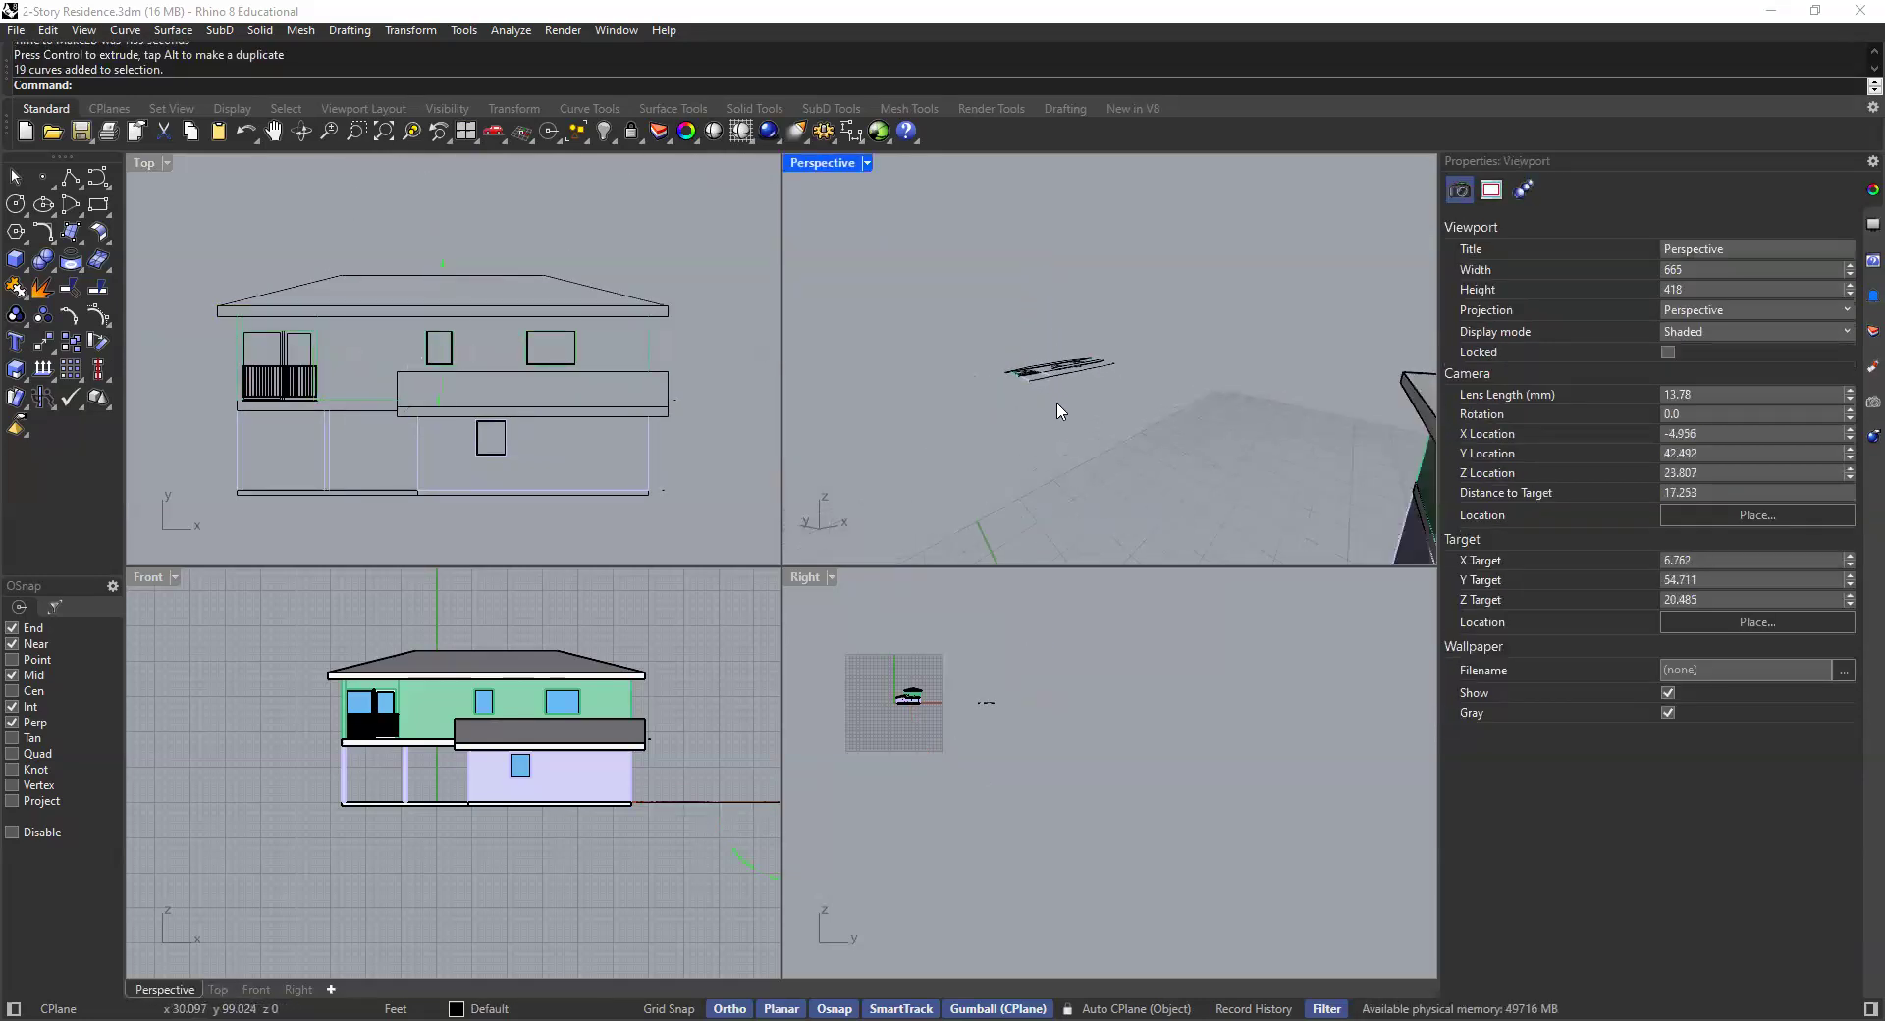
{"action": "left_click", "coordinate": [1062, 369]}
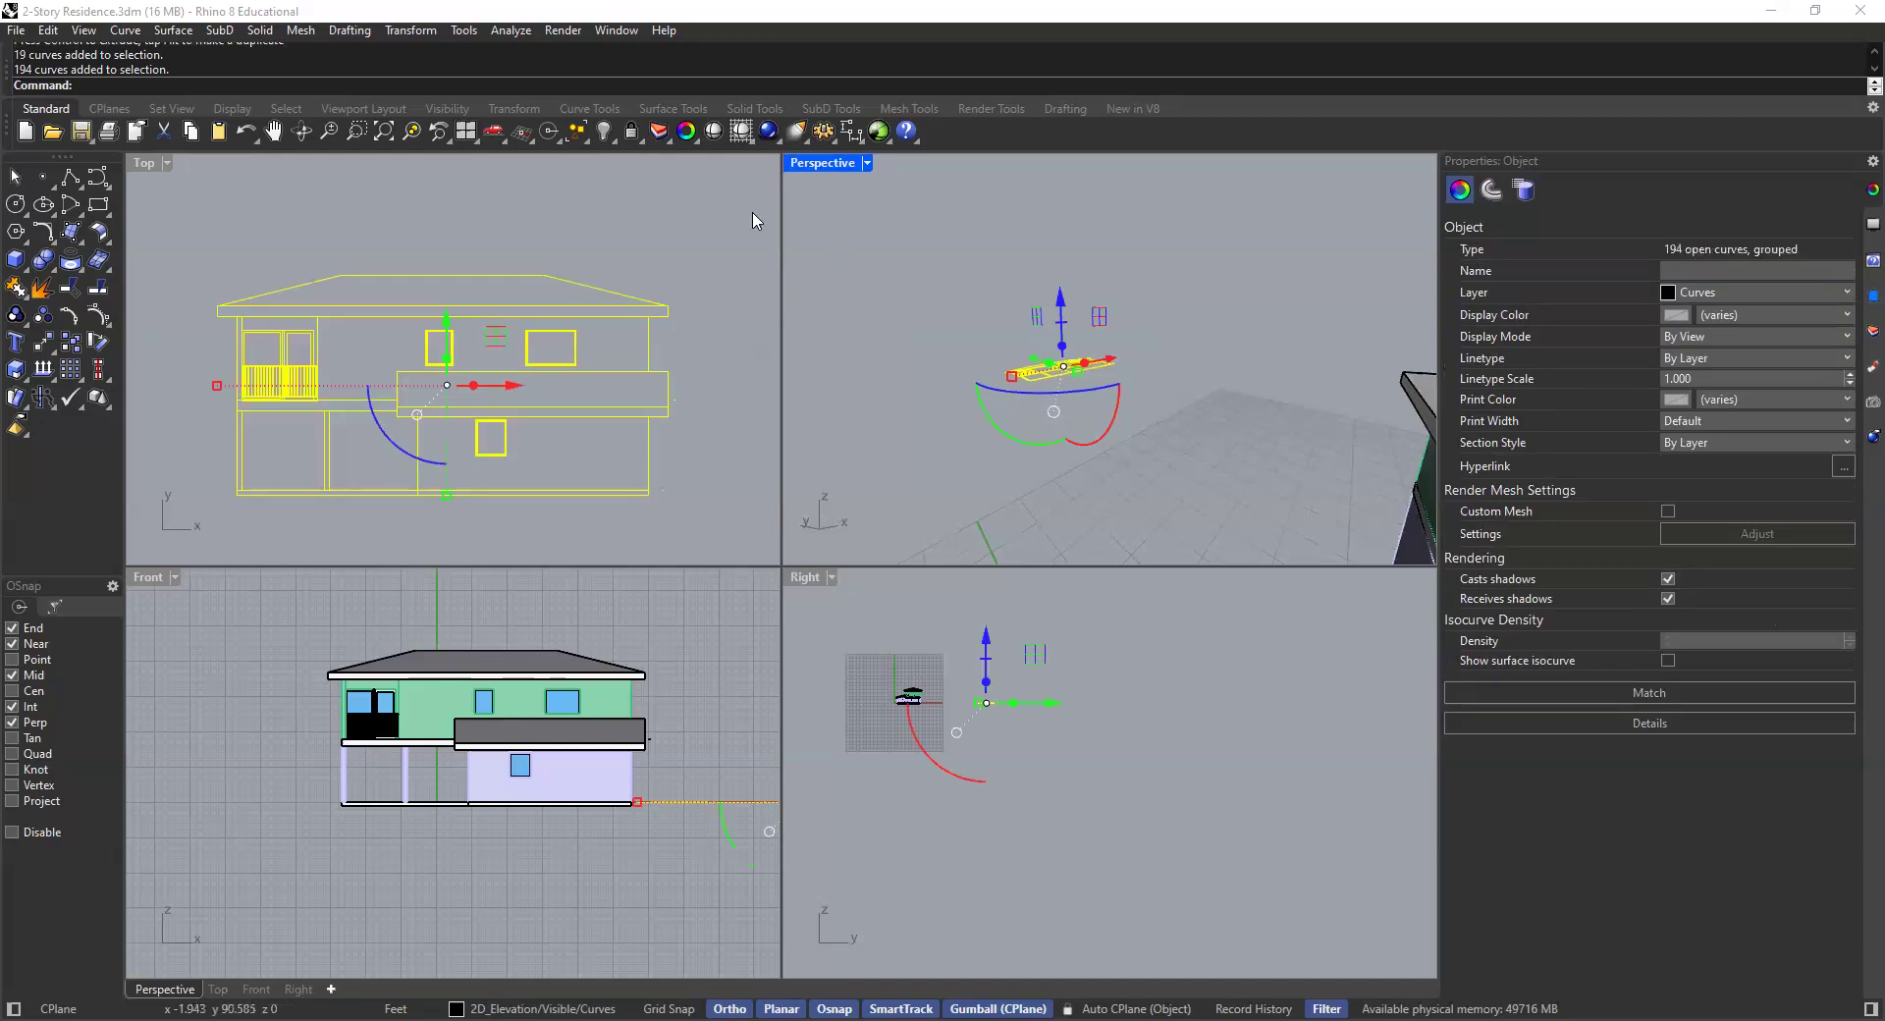
- Zoom to the selected elevation drawing and maximize the Top viewport
{"action": "left_click", "coordinate": [411, 131]}
{"action": "right_click_drag", "start_coordinate": [1208, 449], "coordinate": [1188, 491]}
{"action": "scroll", "coordinate": [437, 257], "scroll_direction": "down", "scroll_amount": 4}
{"action": "key", "text": "Escape"}
{"action": "scroll", "coordinate": [402, 338], "scroll_direction": "up", "scroll_amount": 4}
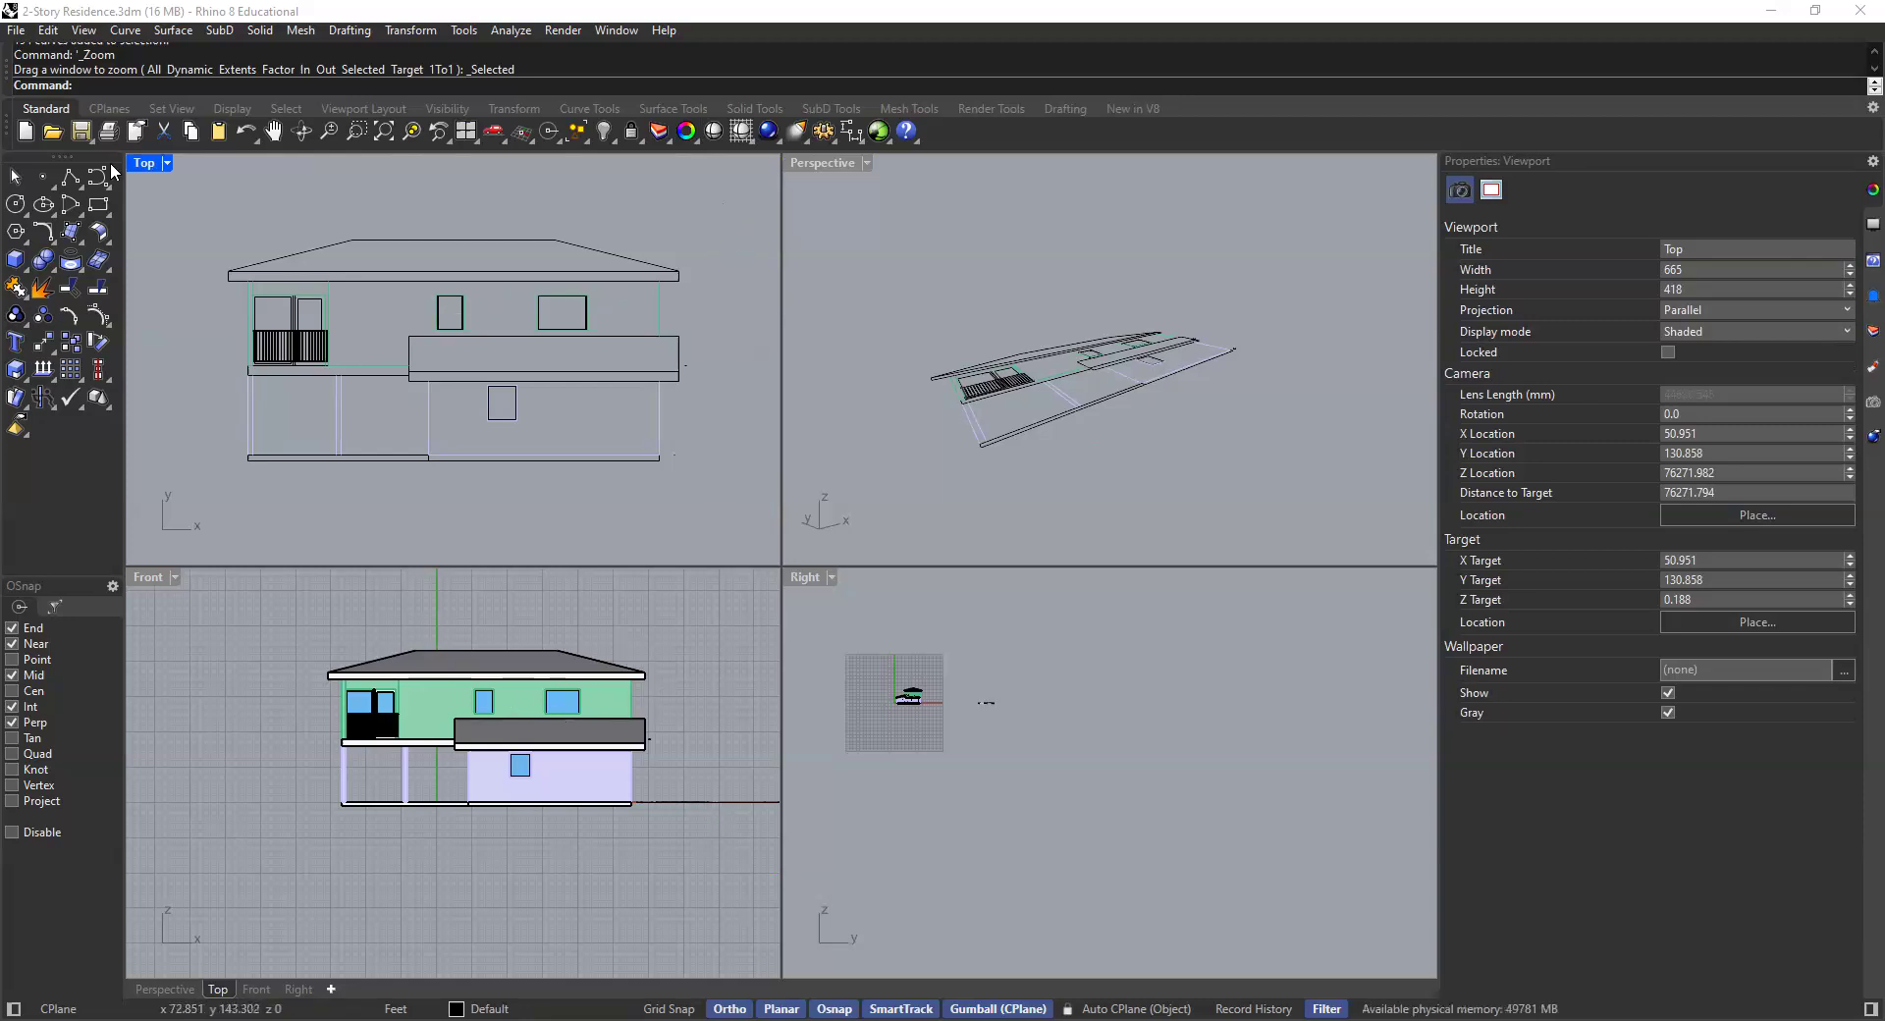
{"action": "double_click", "coordinate": [144, 165]}
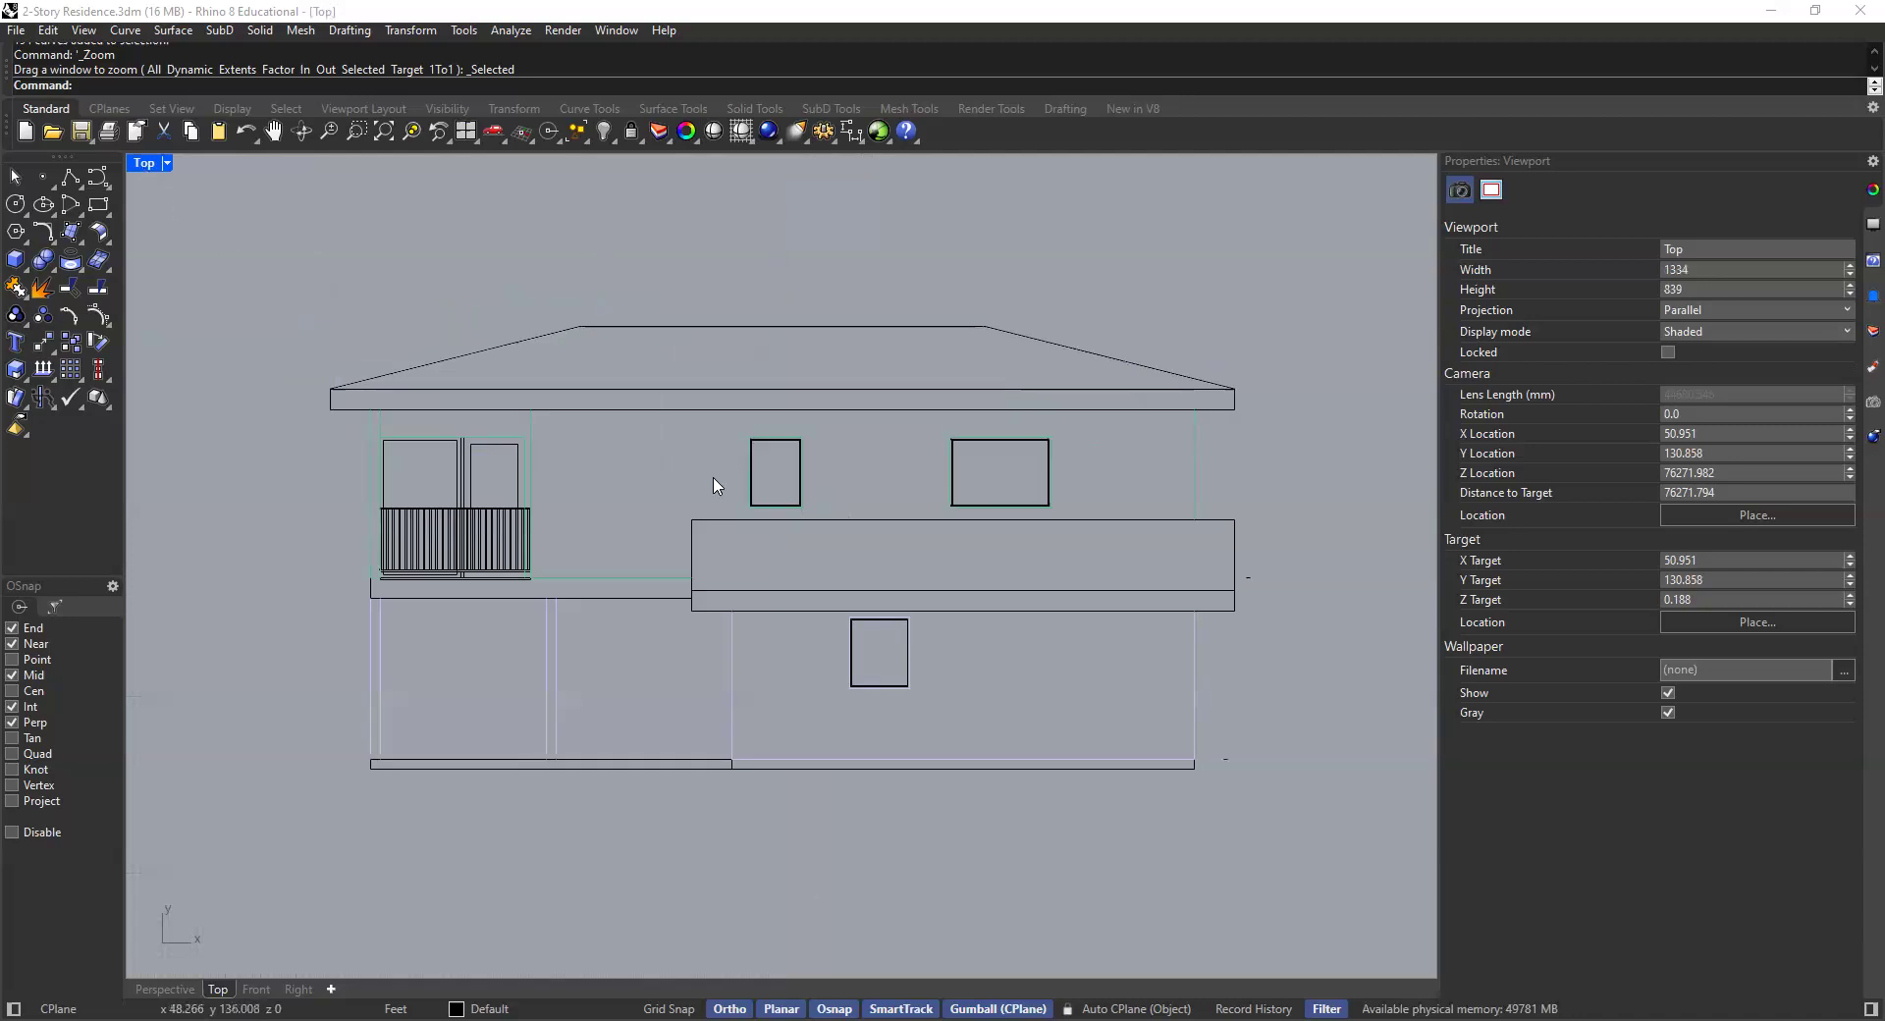
- Select individual curve groups of the elevation drawing to check how they are grouped
{"action": "scroll", "coordinate": [742, 598], "scroll_direction": "up", "scroll_amount": 1}
{"action": "left_click", "coordinate": [748, 594]}
{"action": "key", "text": "Escape"}
{"action": "scroll", "coordinate": [480, 413], "scroll_direction": "up", "scroll_amount": 2}
{"action": "left_click", "coordinate": [569, 509]}
{"action": "scroll", "coordinate": [592, 534], "scroll_direction": "down", "scroll_amount": 2}
{"action": "scroll", "coordinate": [592, 534], "scroll_direction": "down", "scroll_amount": 1}
{"action": "left_click", "coordinate": [559, 678]}
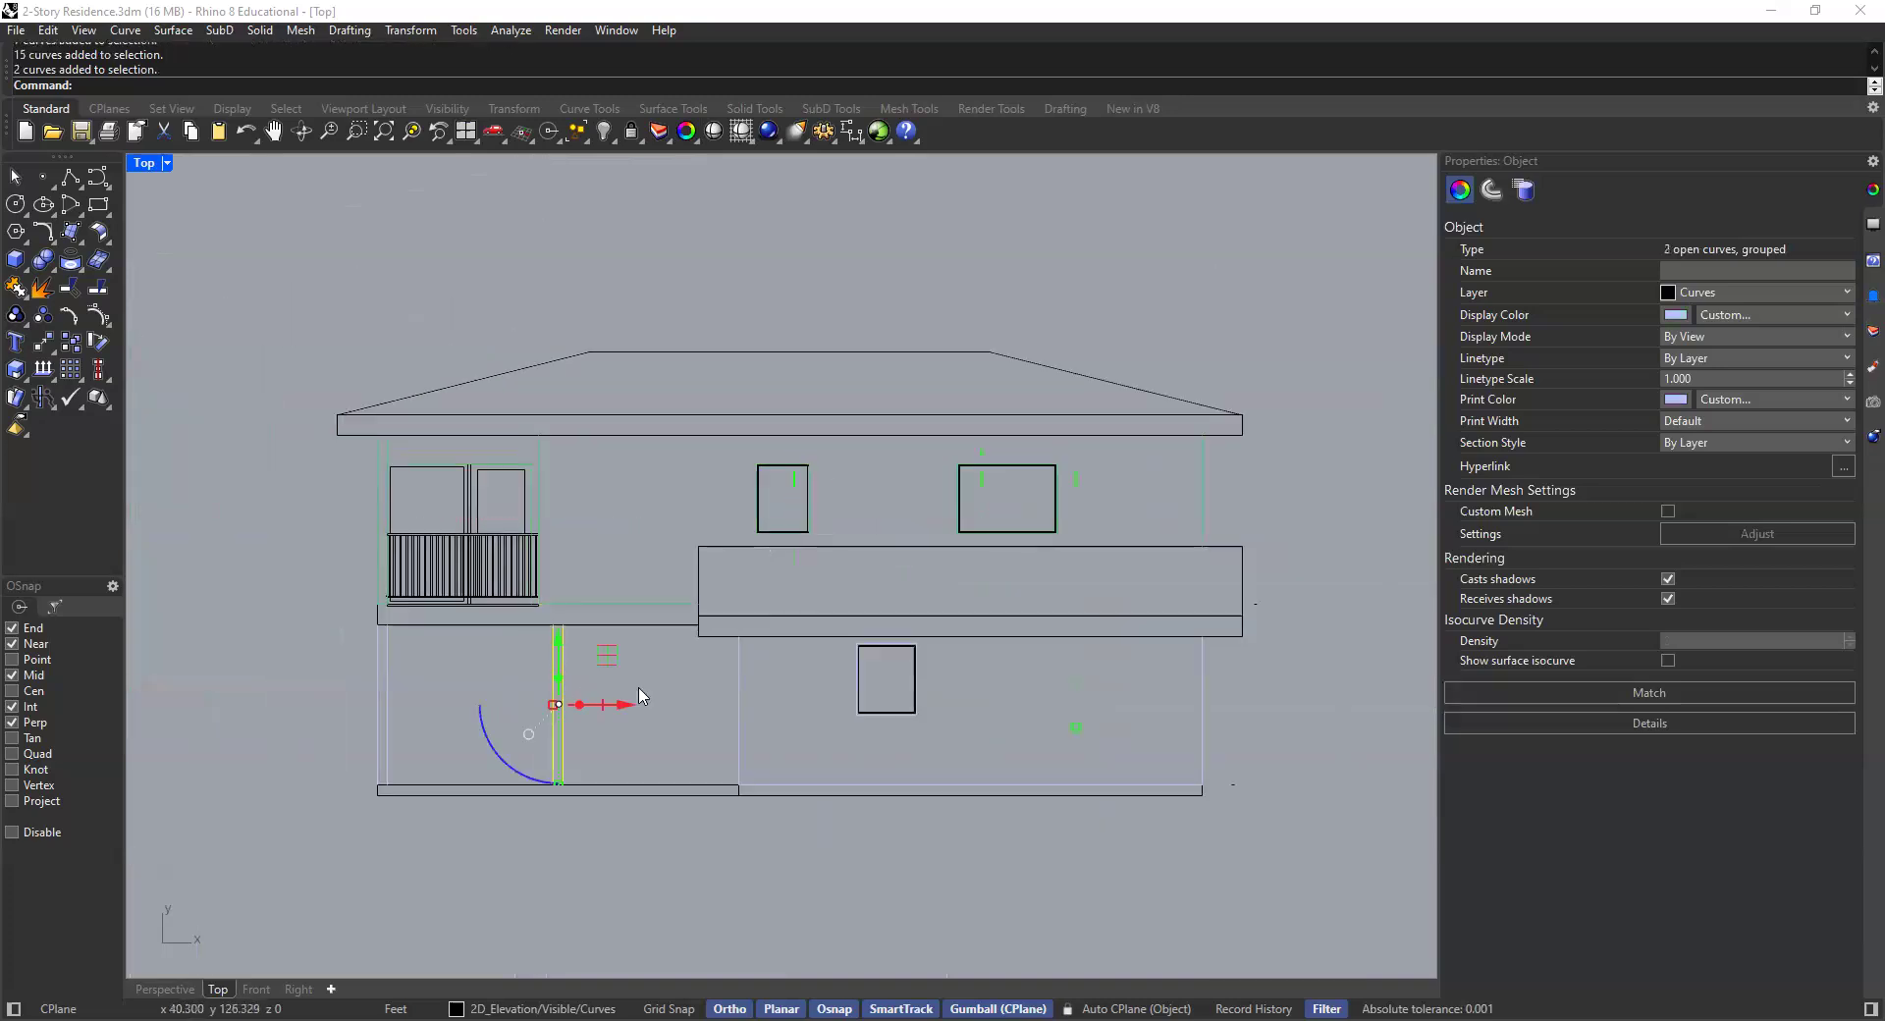
{"action": "left_click", "coordinate": [475, 381]}
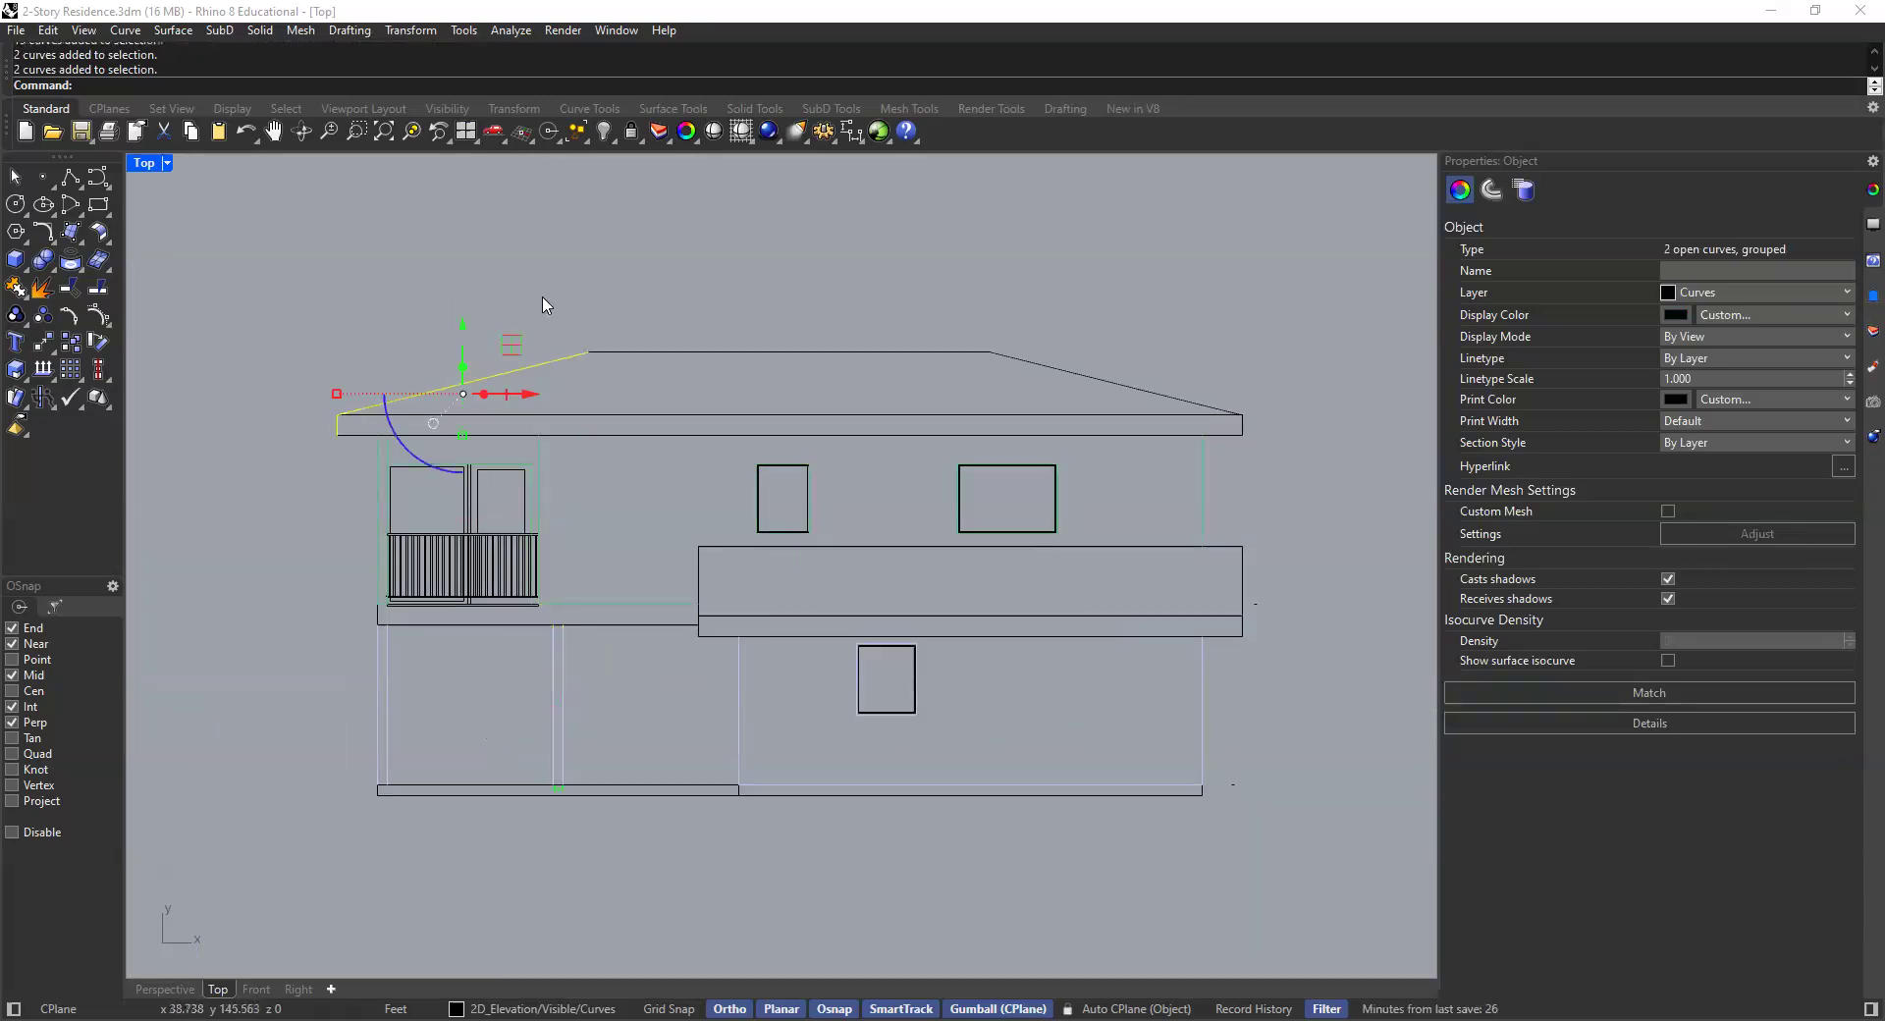
- Clear the selection and make the Visible sublayer of 2D_Elevation the current layer
{"action": "key", "text": "Escape"}
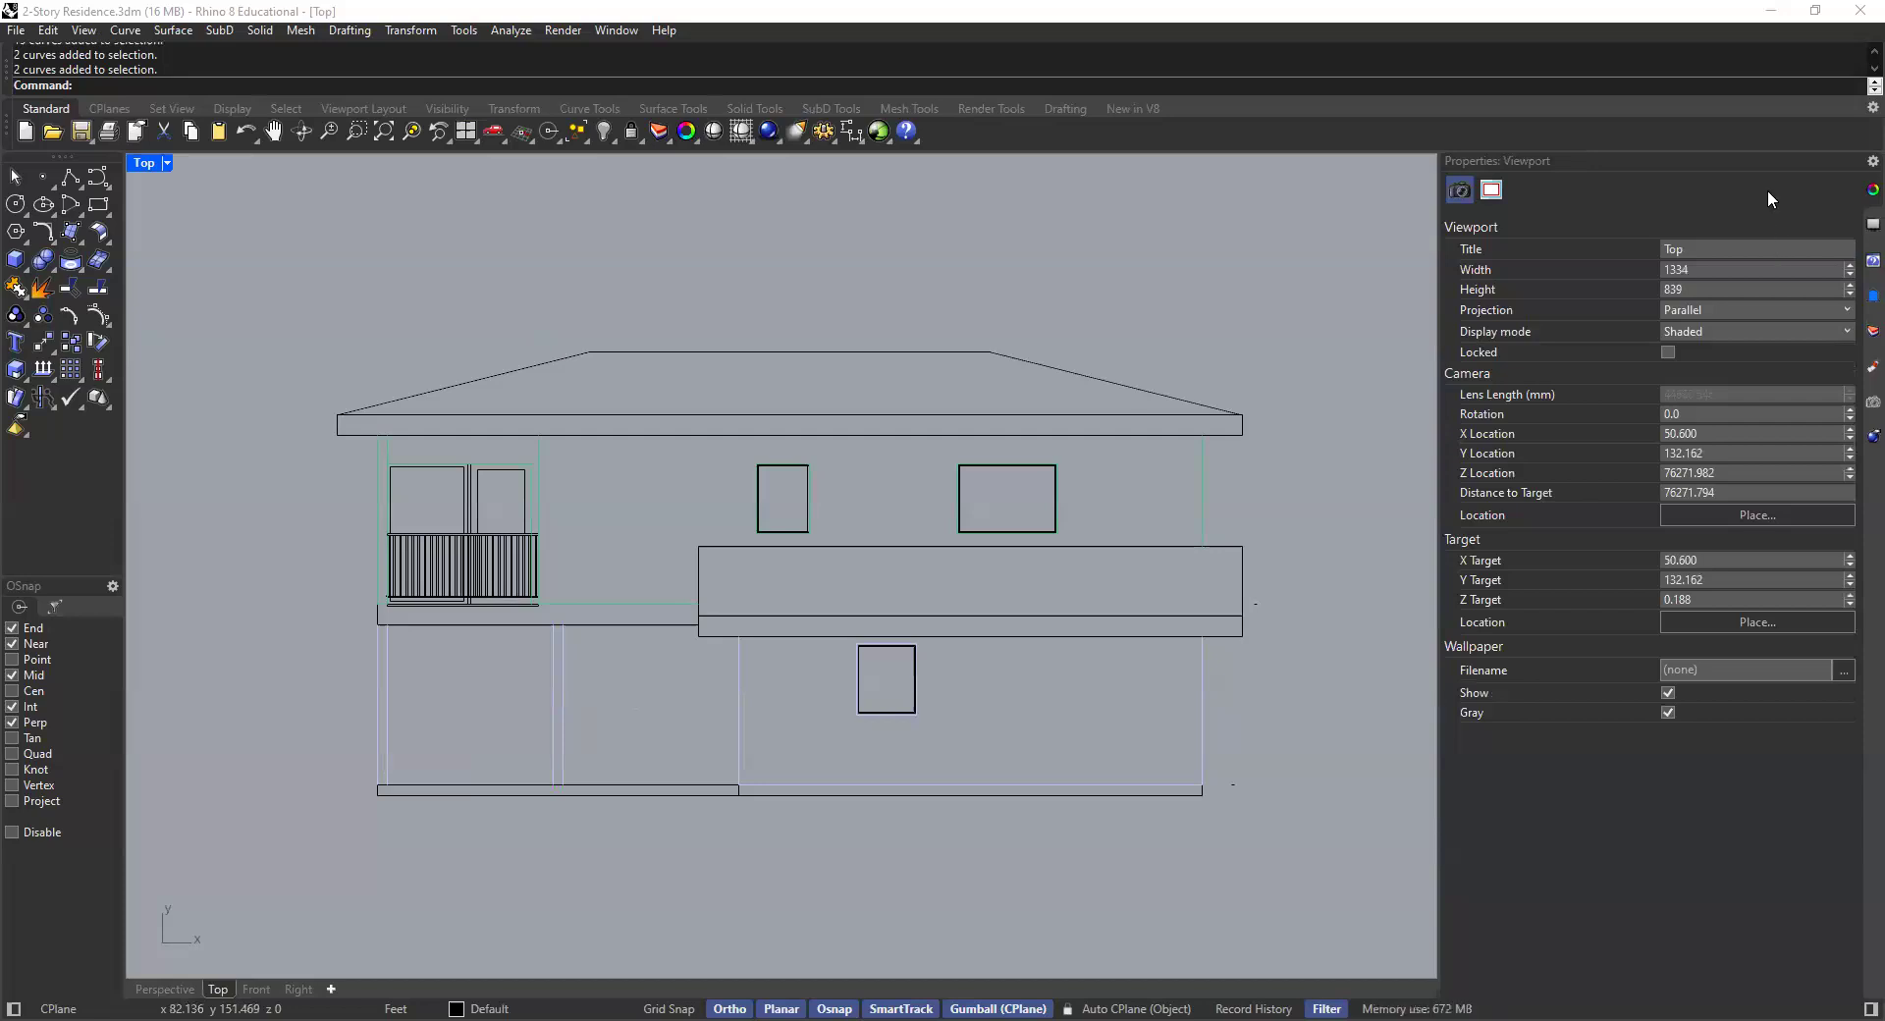
{"action": "left_click", "coordinate": [1874, 331]}
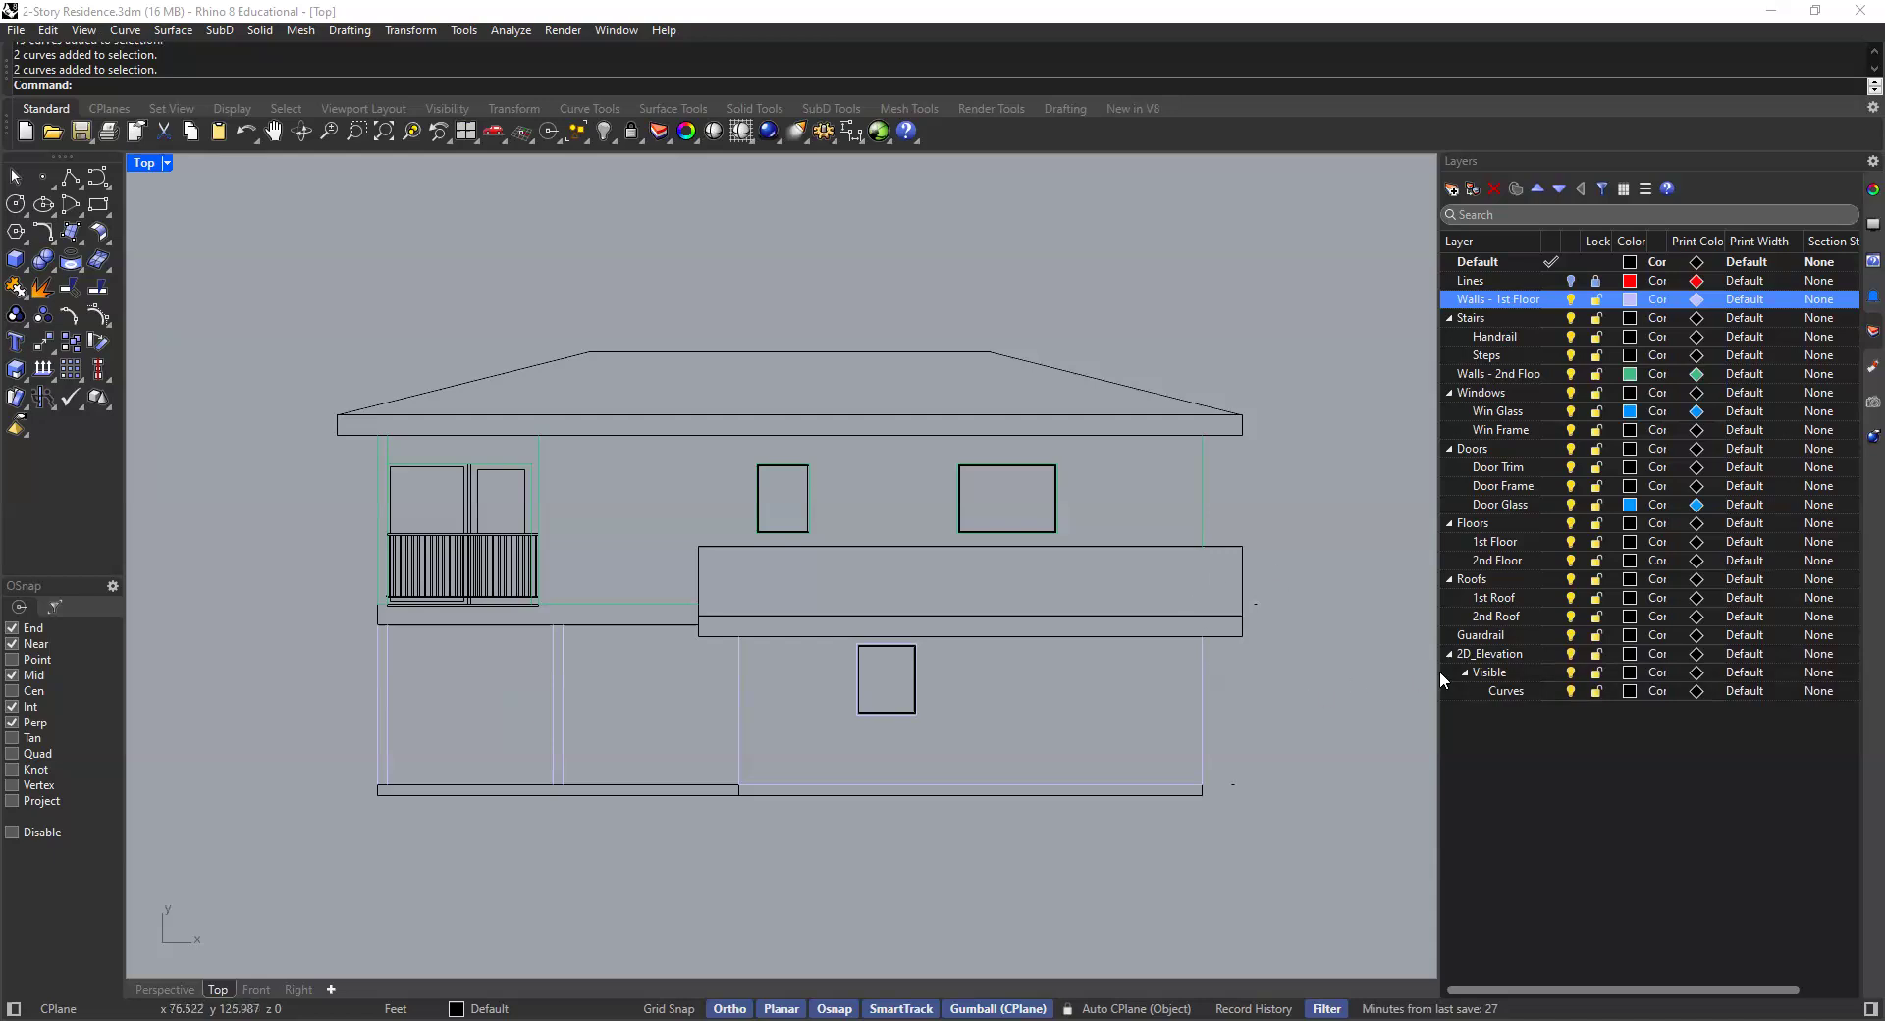
{"action": "left_click", "coordinate": [1552, 672]}
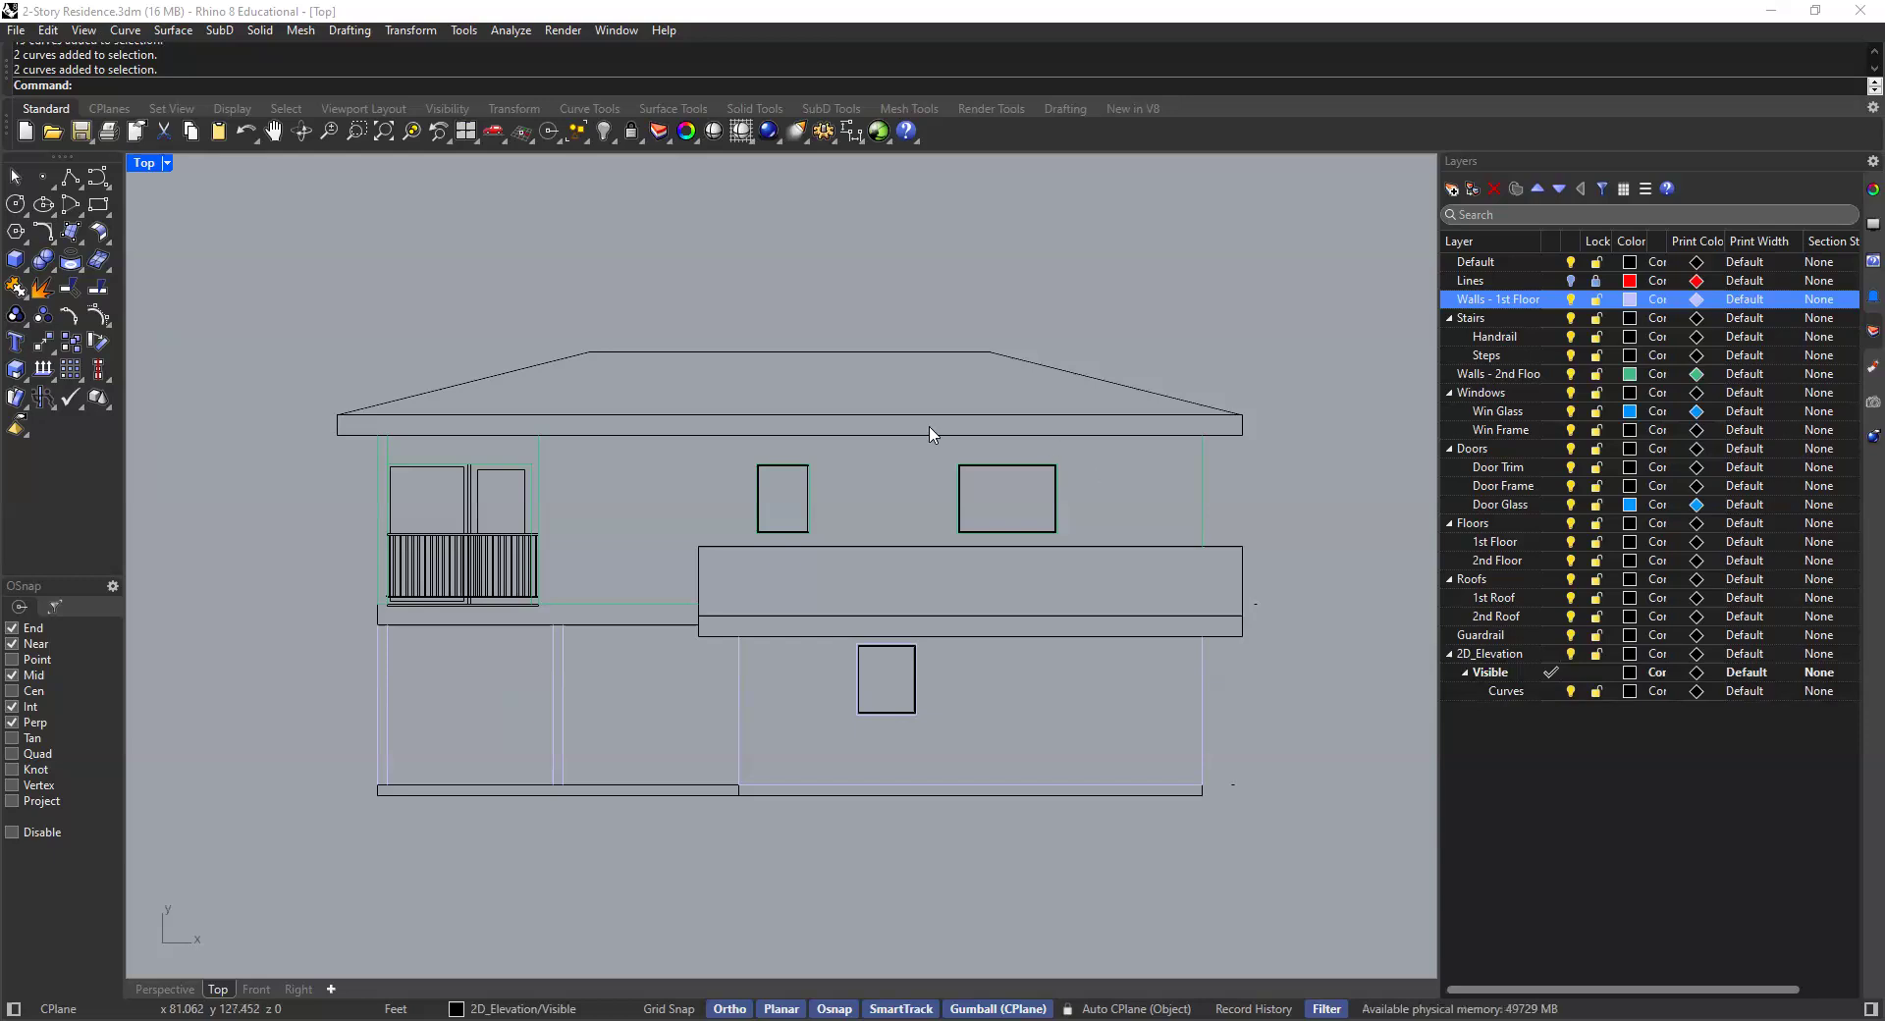
- Zoom around the elevation drawing and select curve groups to inspect them
{"action": "scroll", "coordinate": [535, 481], "scroll_direction": "up", "scroll_amount": 5}
{"action": "scroll", "coordinate": [548, 496], "scroll_direction": "down", "scroll_amount": 5}
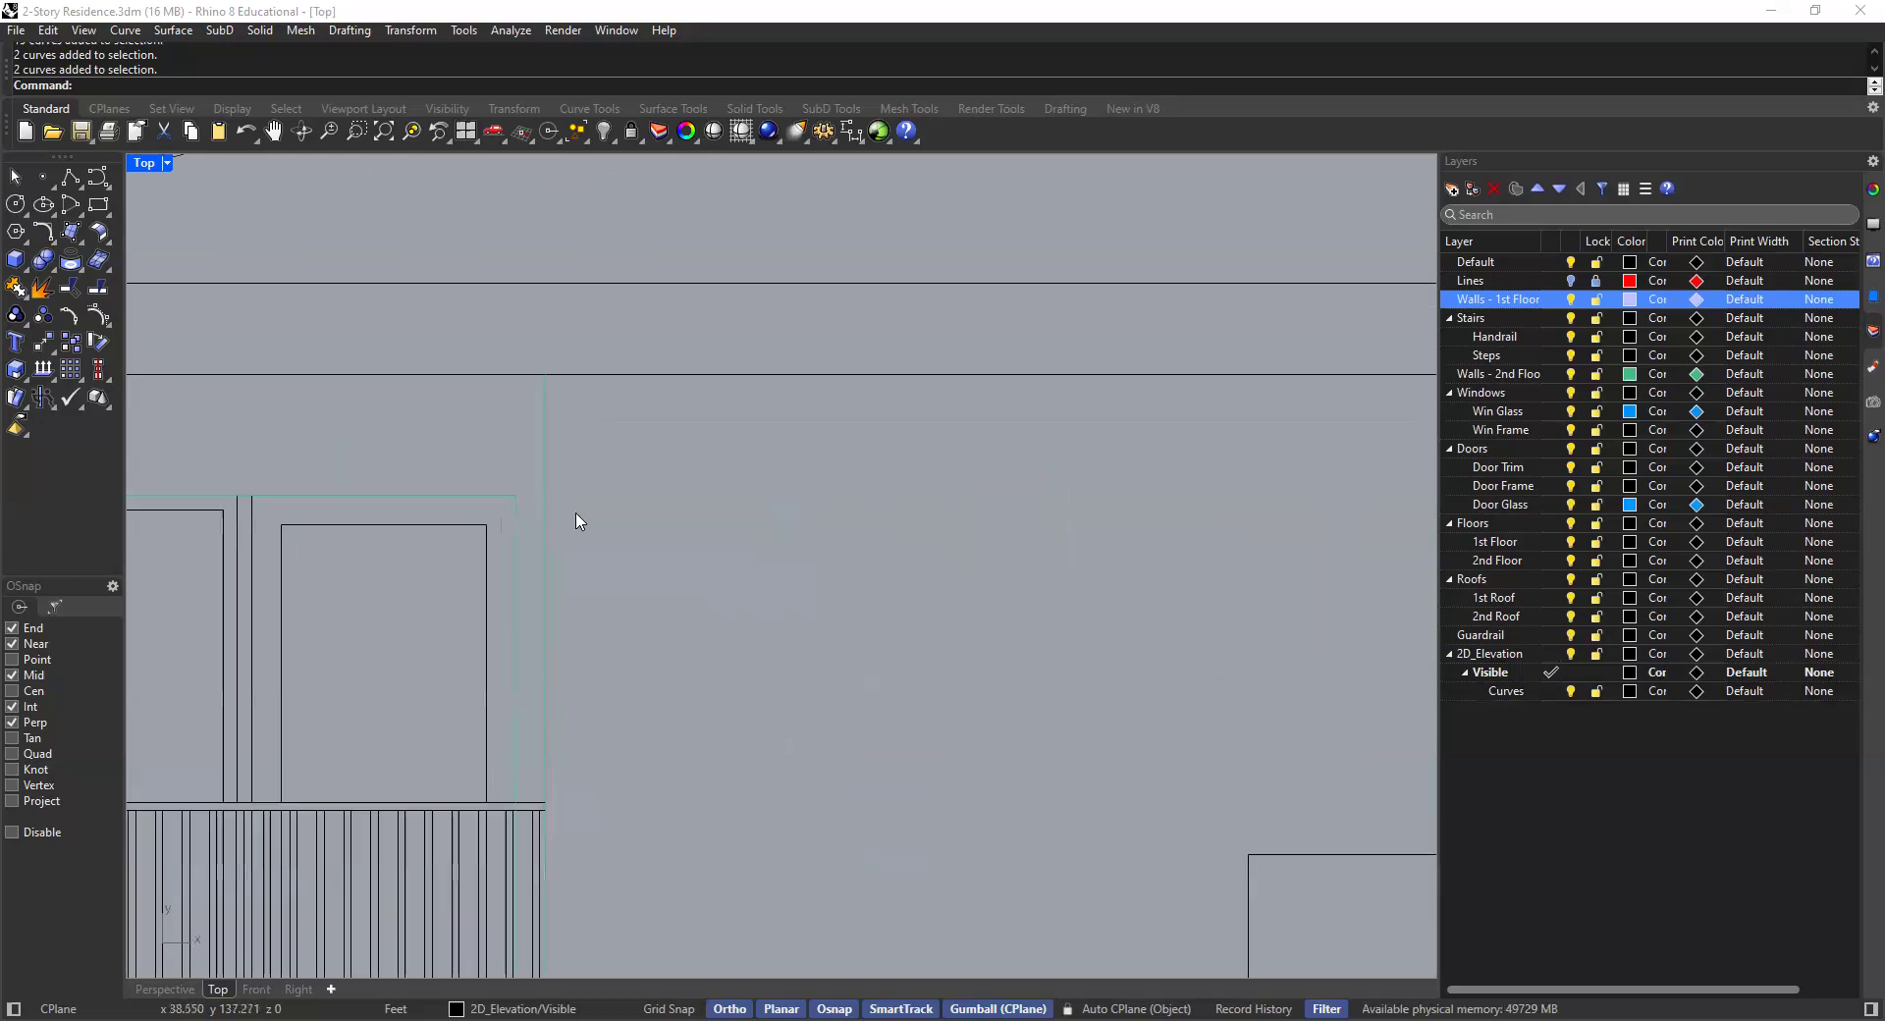
{"action": "scroll", "coordinate": [629, 545], "scroll_direction": "down", "scroll_amount": 3}
{"action": "scroll", "coordinate": [599, 525], "scroll_direction": "up", "scroll_amount": 3}
{"action": "left_click", "coordinate": [587, 531]}
{"action": "left_click", "coordinate": [650, 548]}
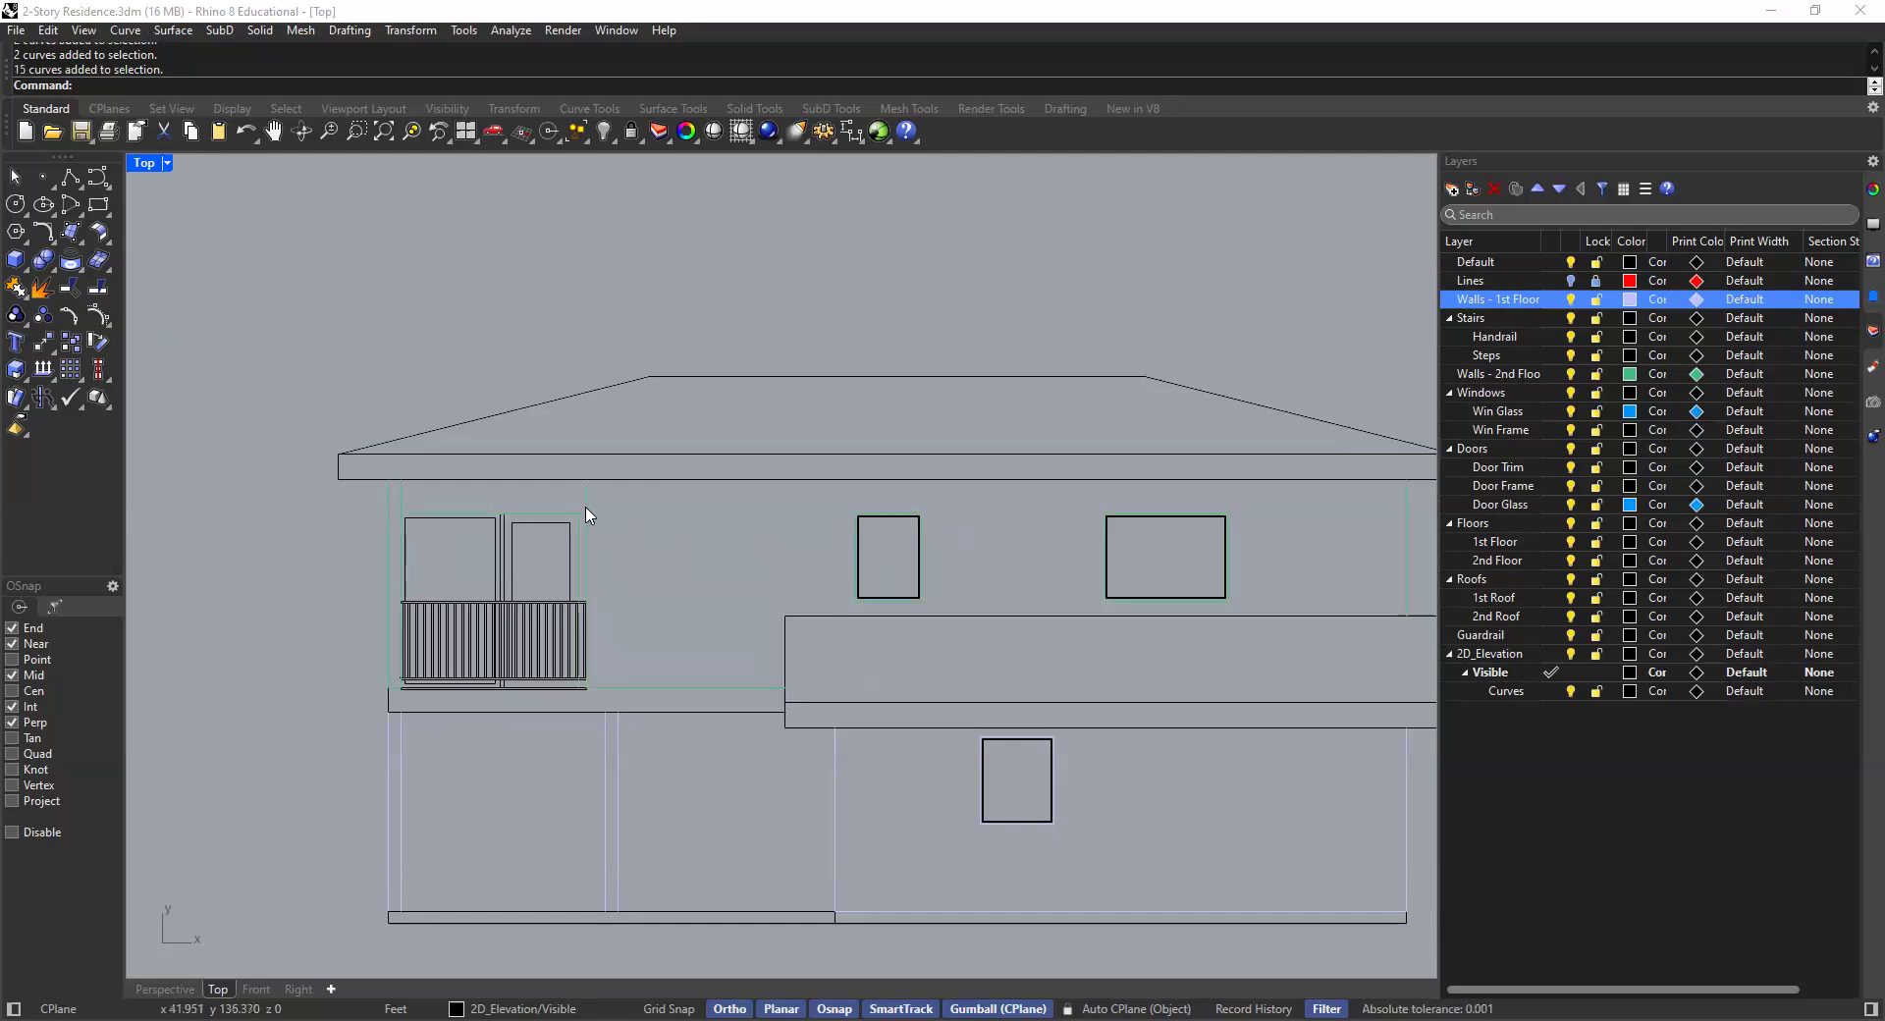
{"action": "scroll", "coordinate": [575, 501], "scroll_direction": "up", "scroll_amount": 6}
{"action": "left_click", "coordinate": [597, 511]}
{"action": "left_click", "coordinate": [631, 509]}
{"action": "scroll", "coordinate": [660, 518], "scroll_direction": "down", "scroll_amount": 8}
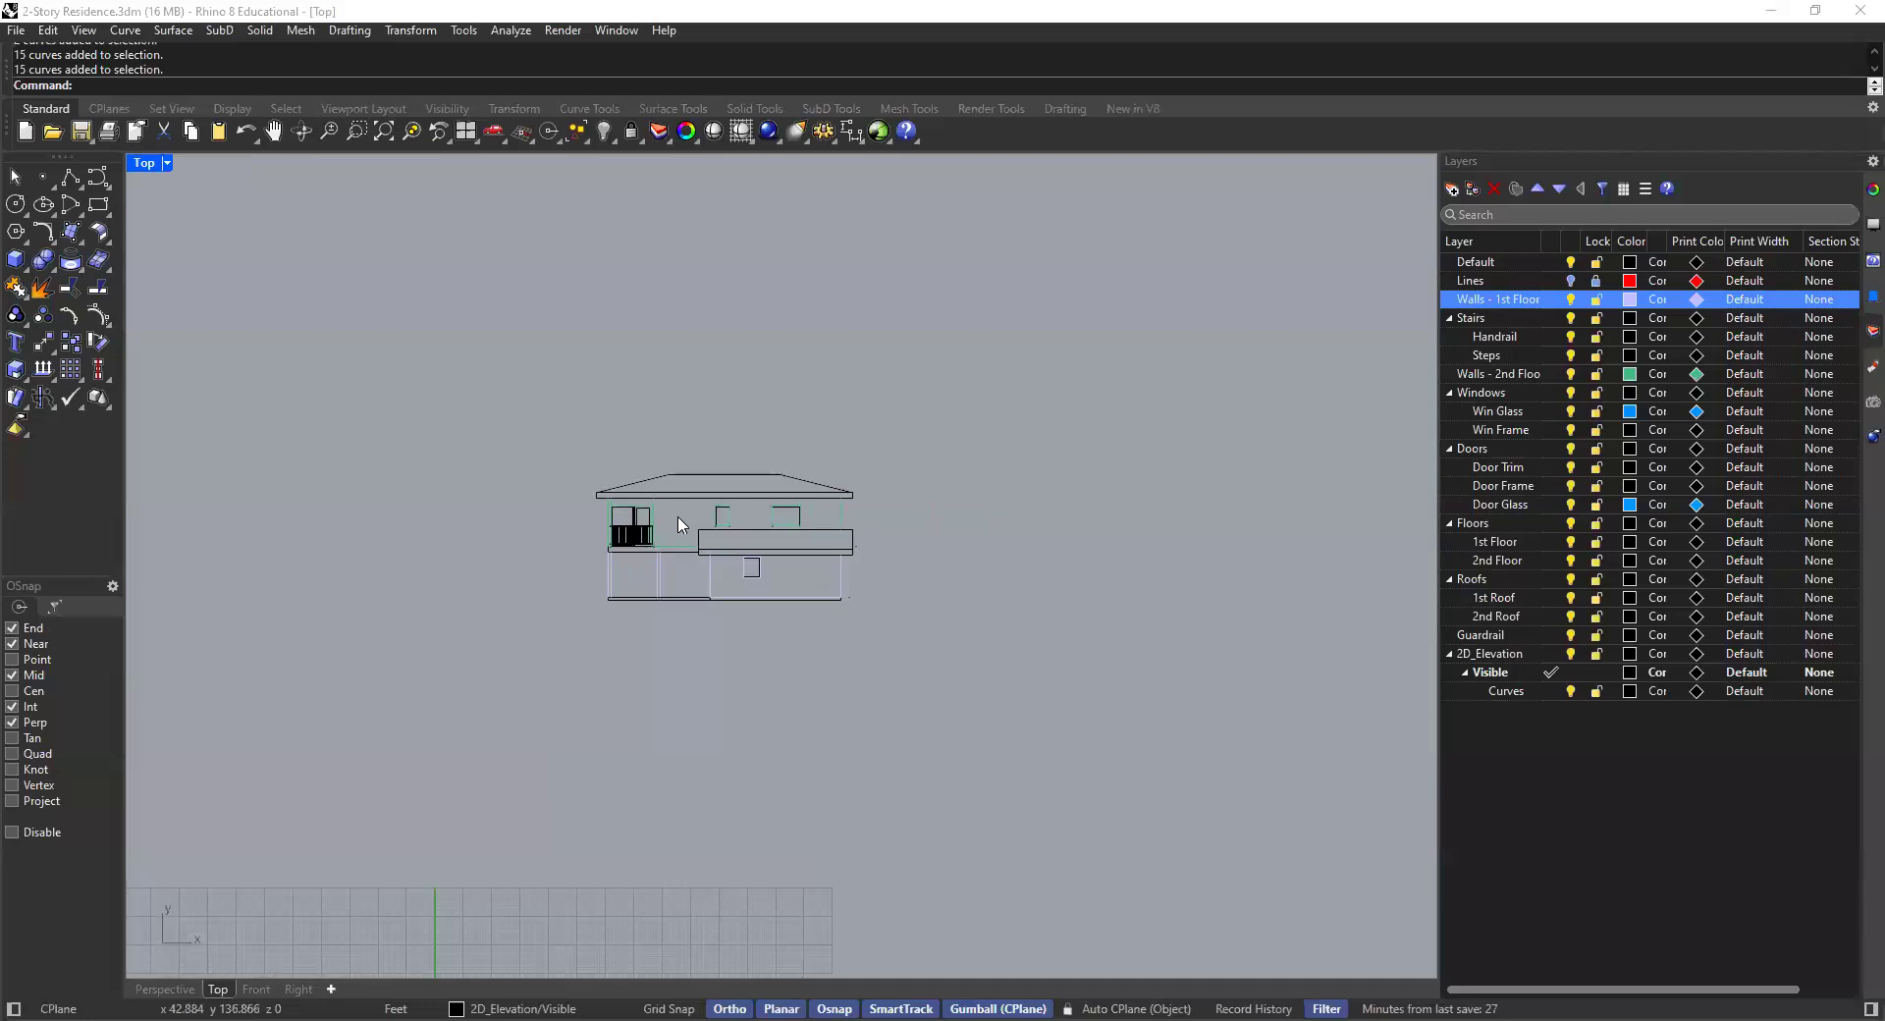
{"action": "scroll", "coordinate": [746, 512], "scroll_direction": "up", "scroll_amount": 10}
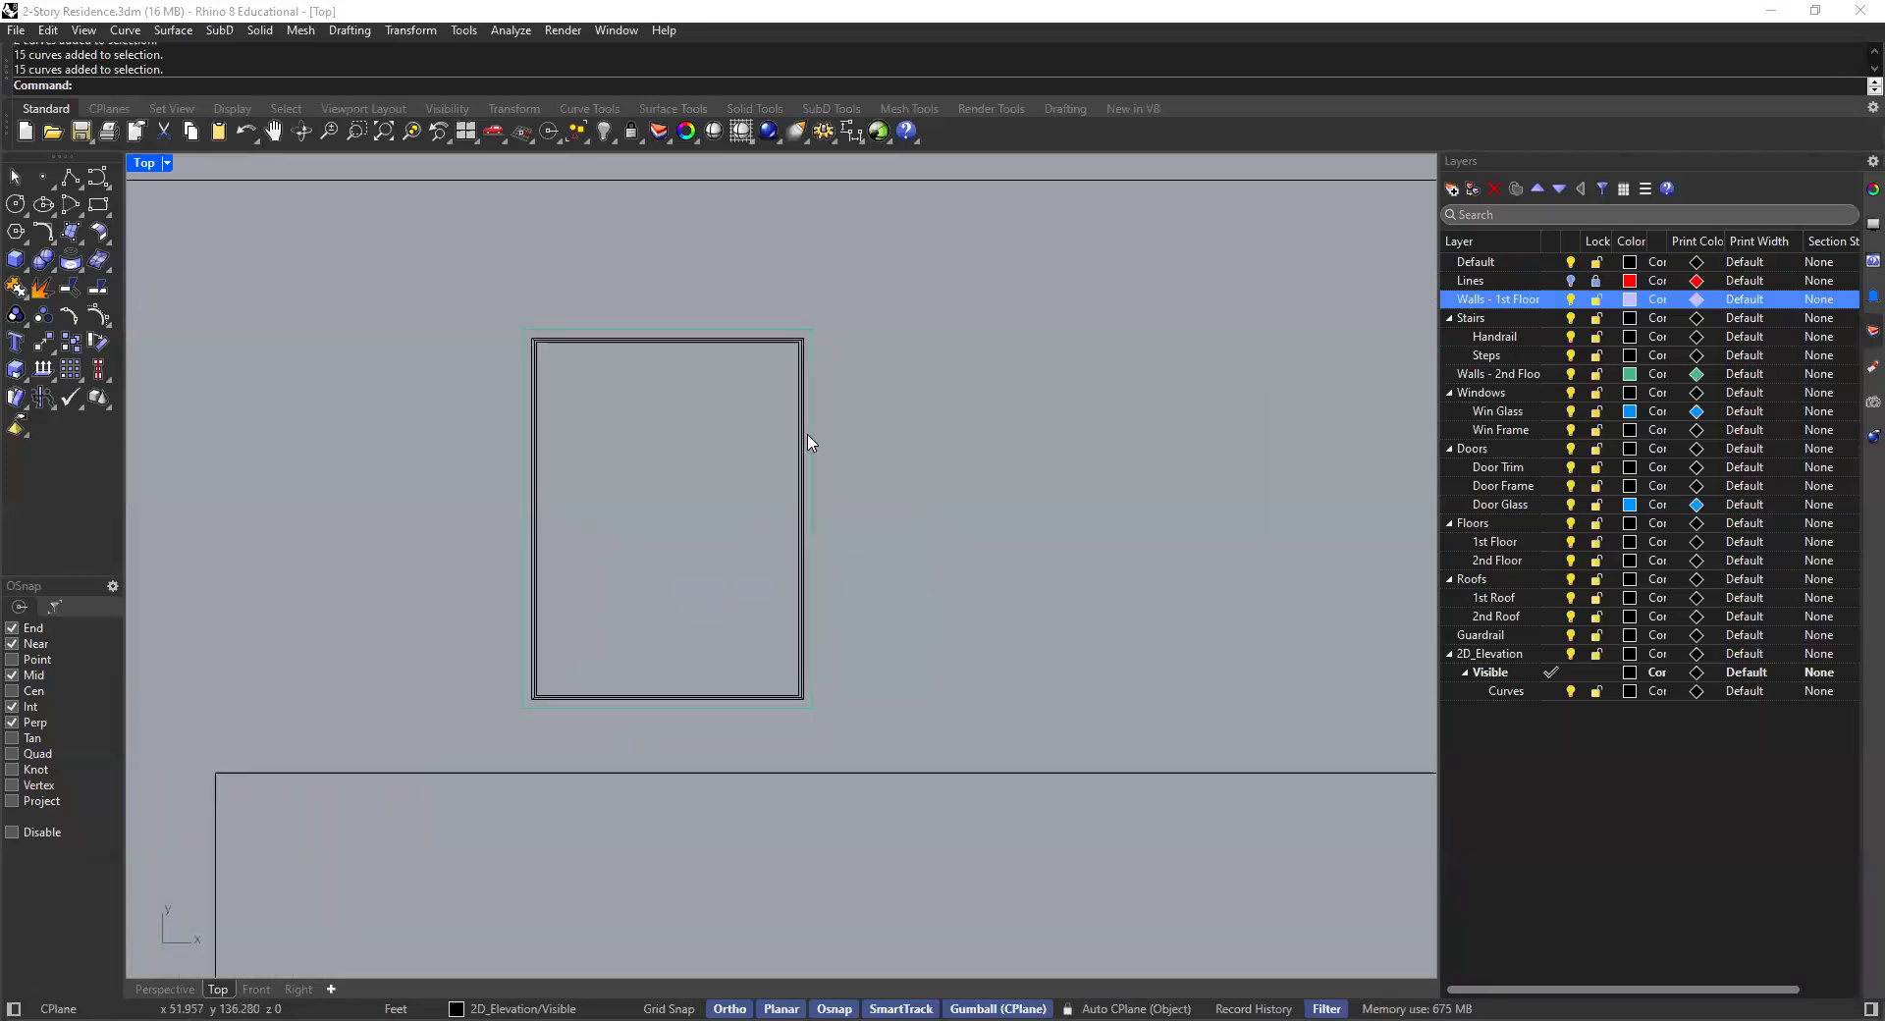
- Pick the window's curve group and set its display color to By Layer
{"action": "left_click", "coordinate": [802, 534]}
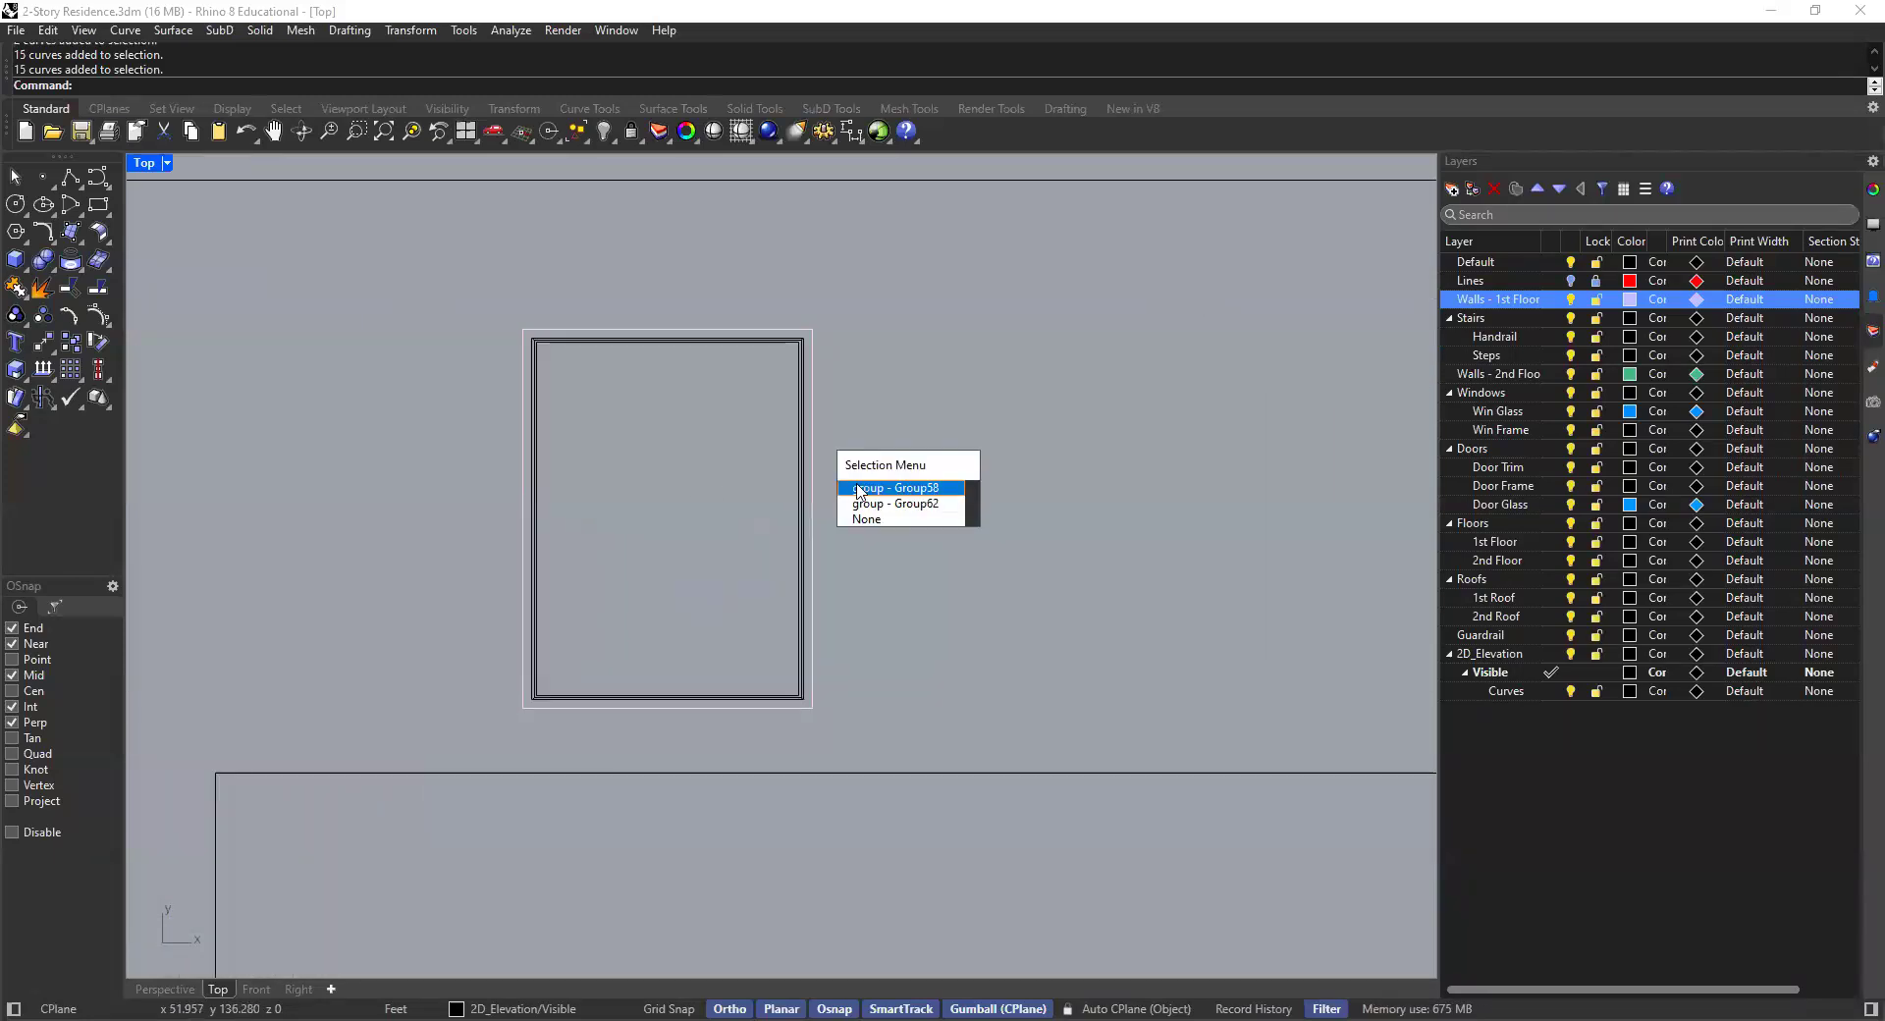
{"action": "left_click", "coordinate": [858, 488]}
{"action": "scroll", "coordinate": [825, 467], "scroll_direction": "up", "scroll_amount": 2}
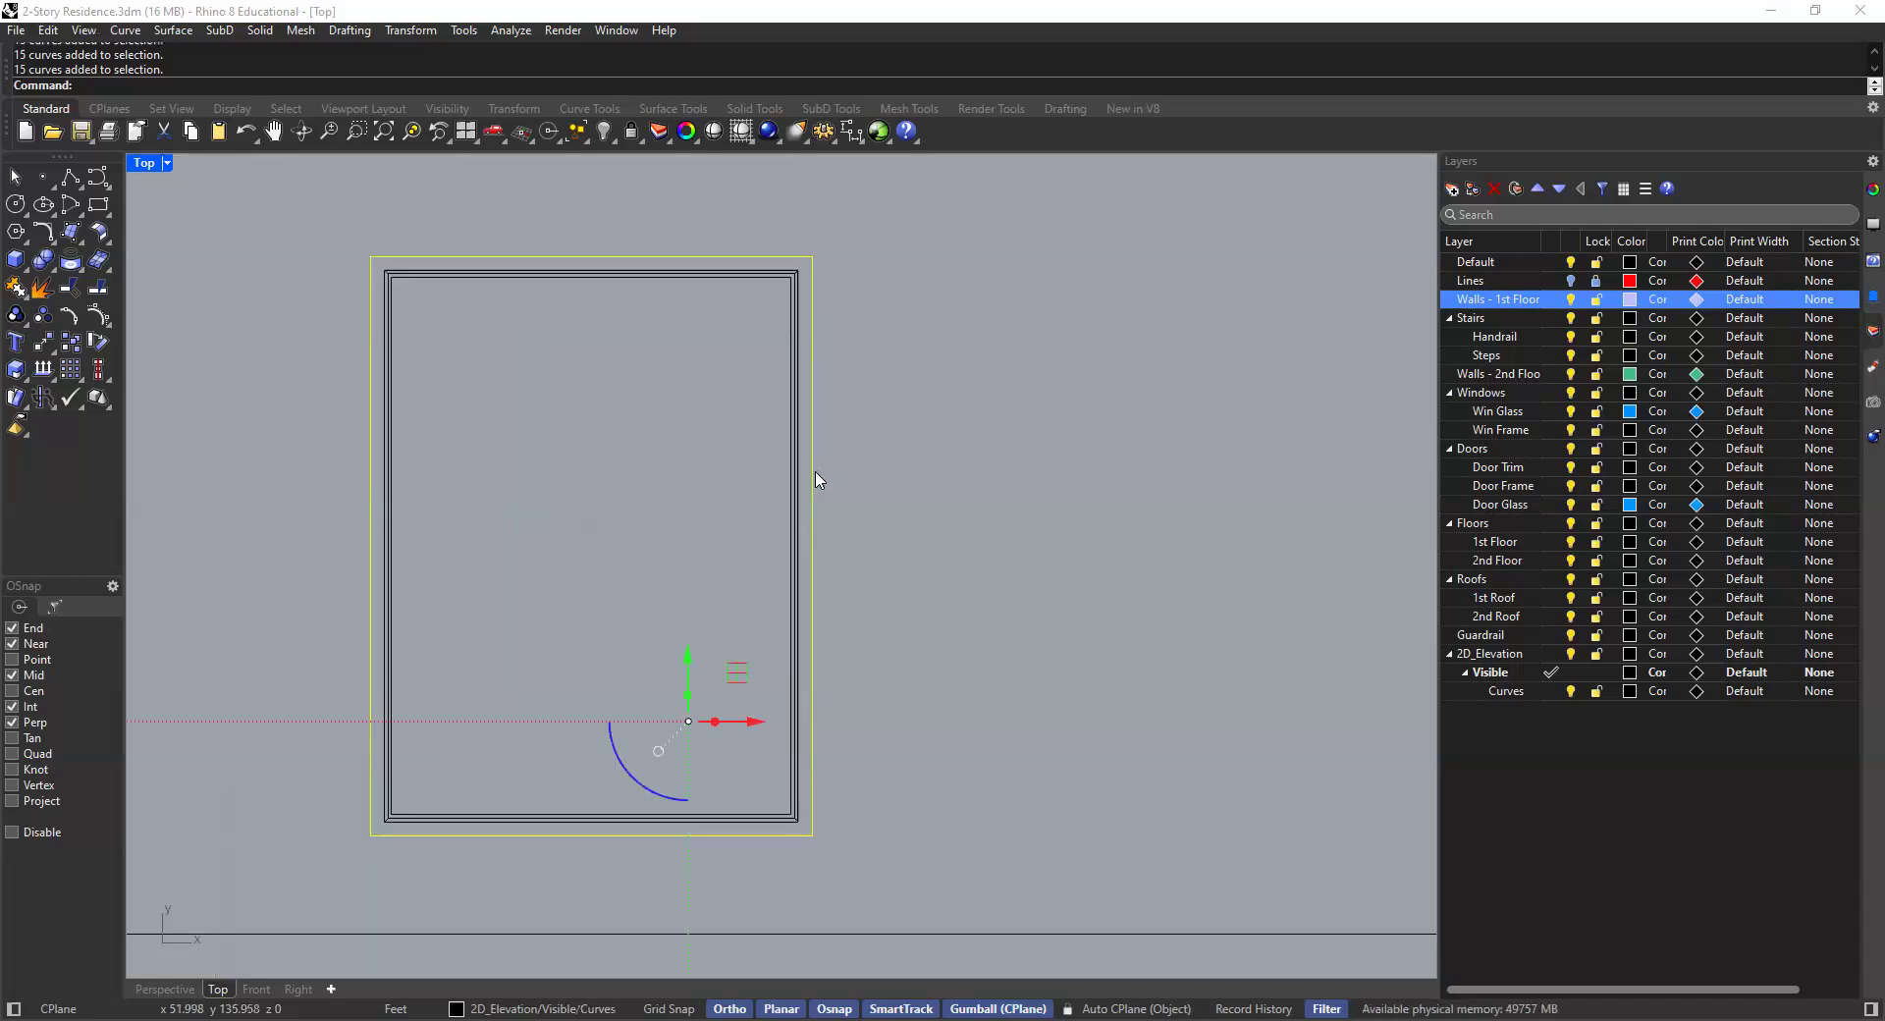
{"action": "scroll", "coordinate": [687, 479], "scroll_direction": "down", "scroll_amount": 10}
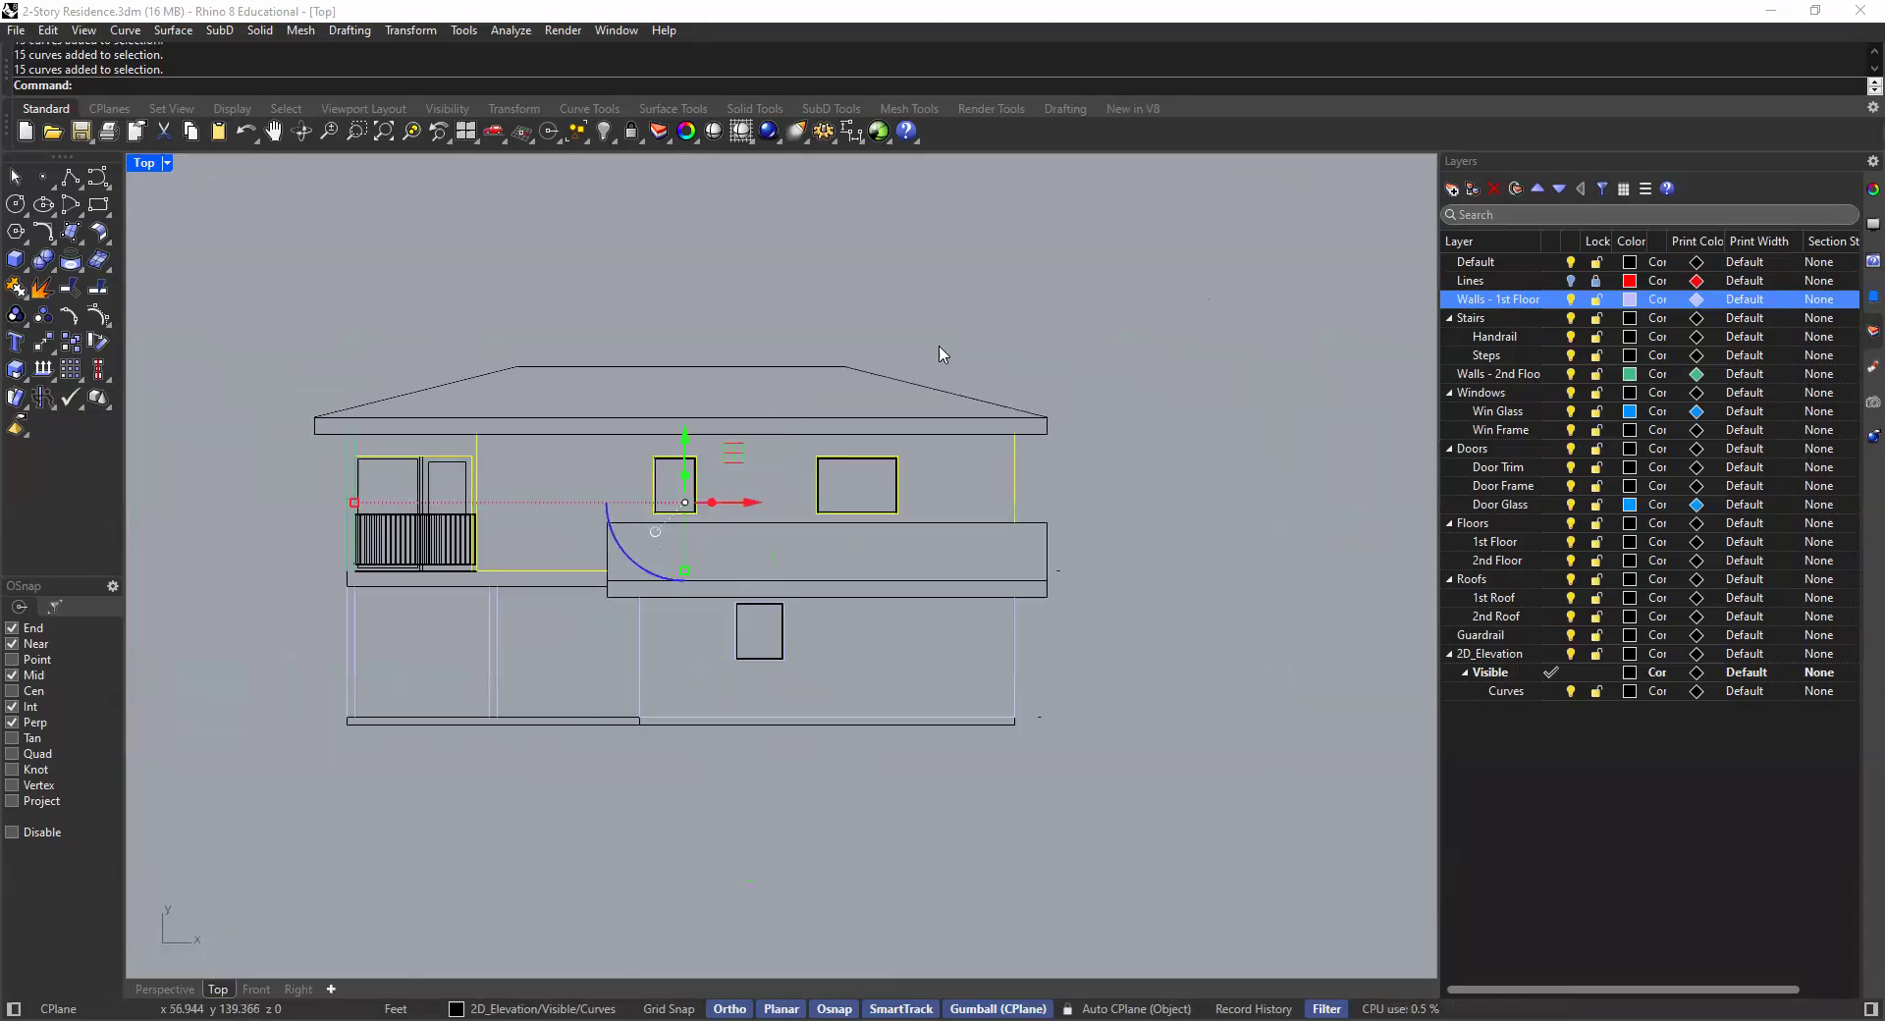
{"action": "scroll", "coordinate": [727, 481], "scroll_direction": "up", "scroll_amount": 4}
{"action": "scroll", "coordinate": [750, 485], "scroll_direction": "down", "scroll_amount": 4}
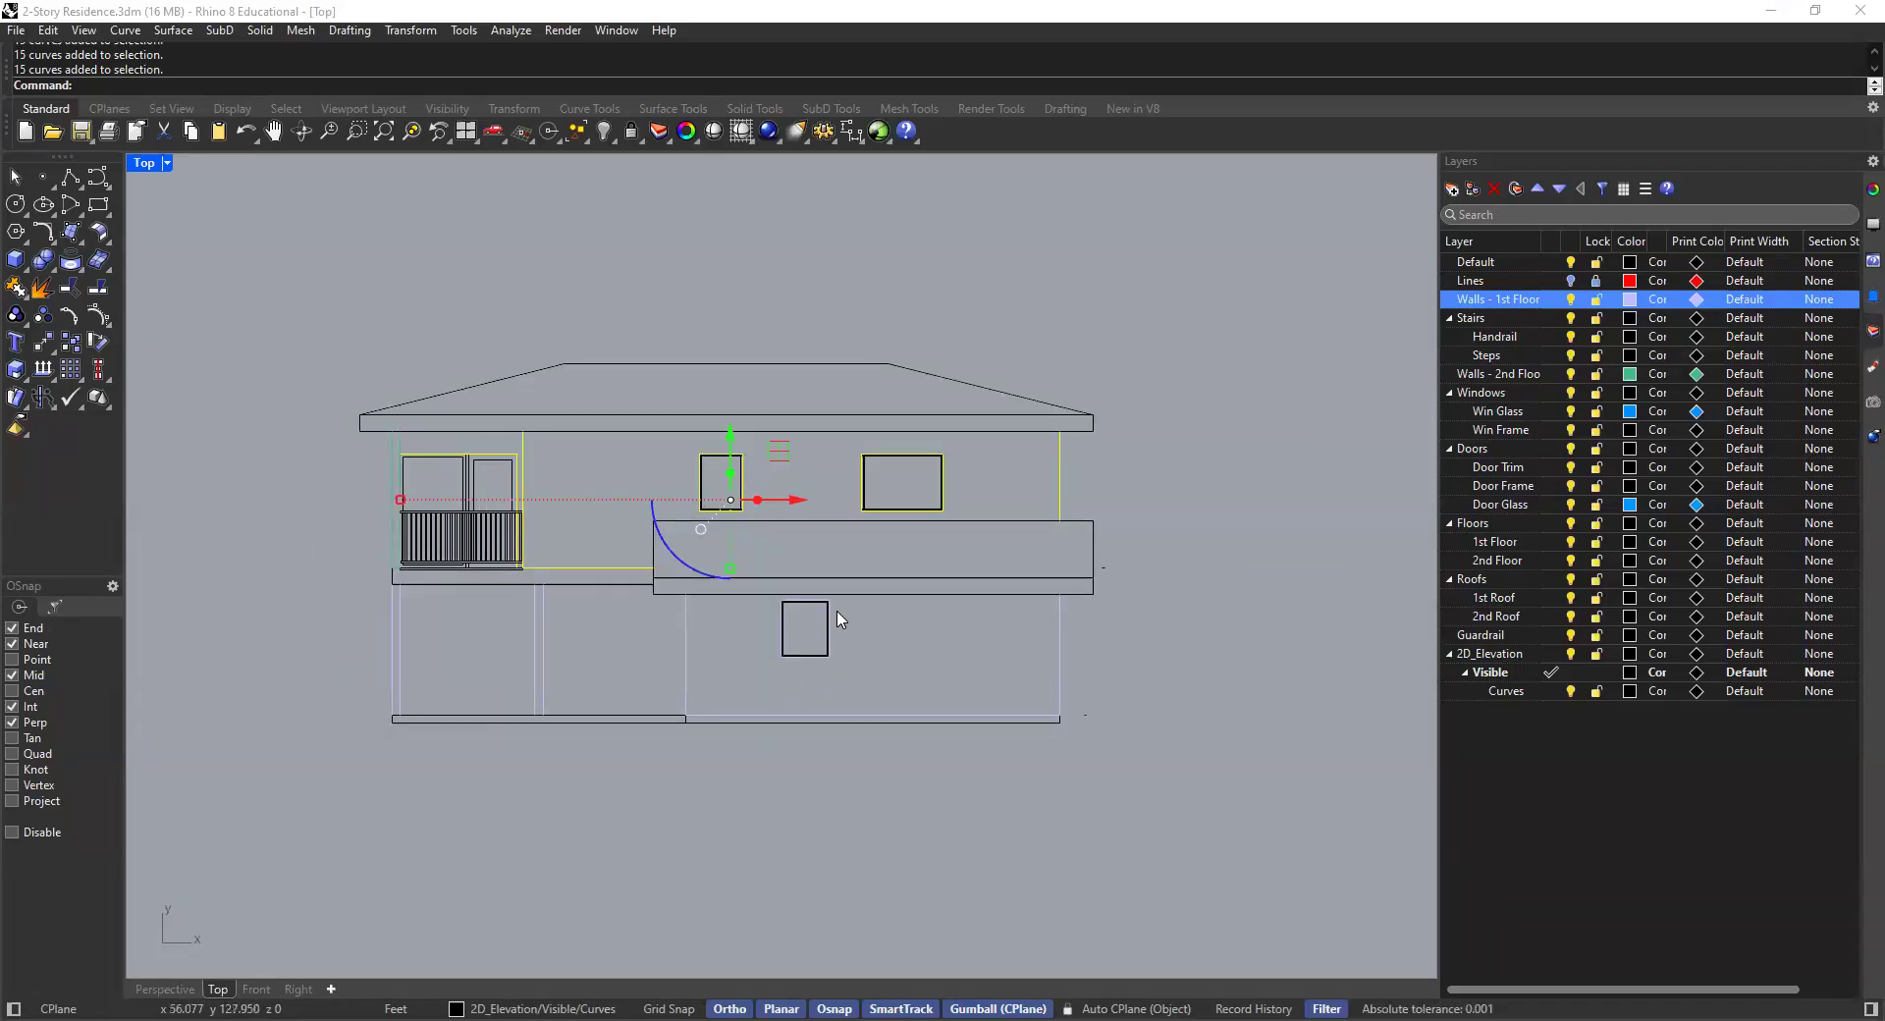
{"action": "left_click", "coordinate": [1872, 190]}
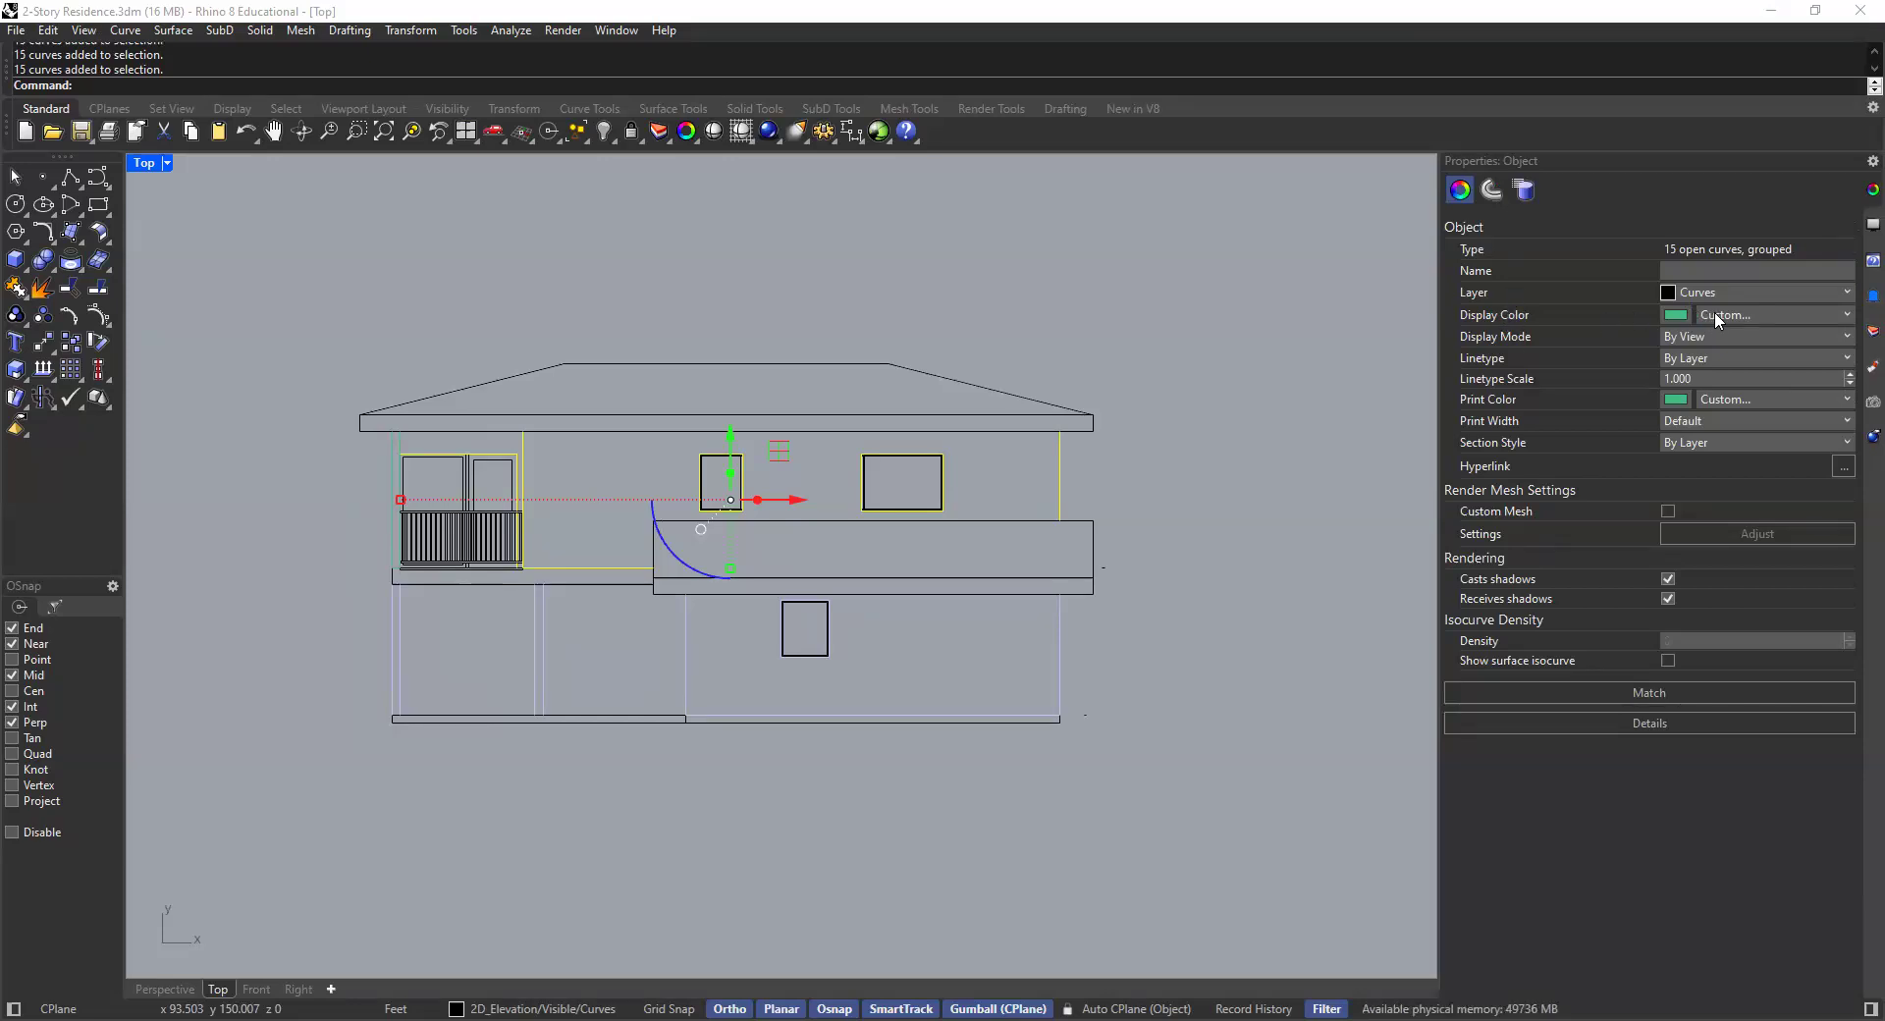
{"action": "left_click", "coordinate": [1741, 315]}
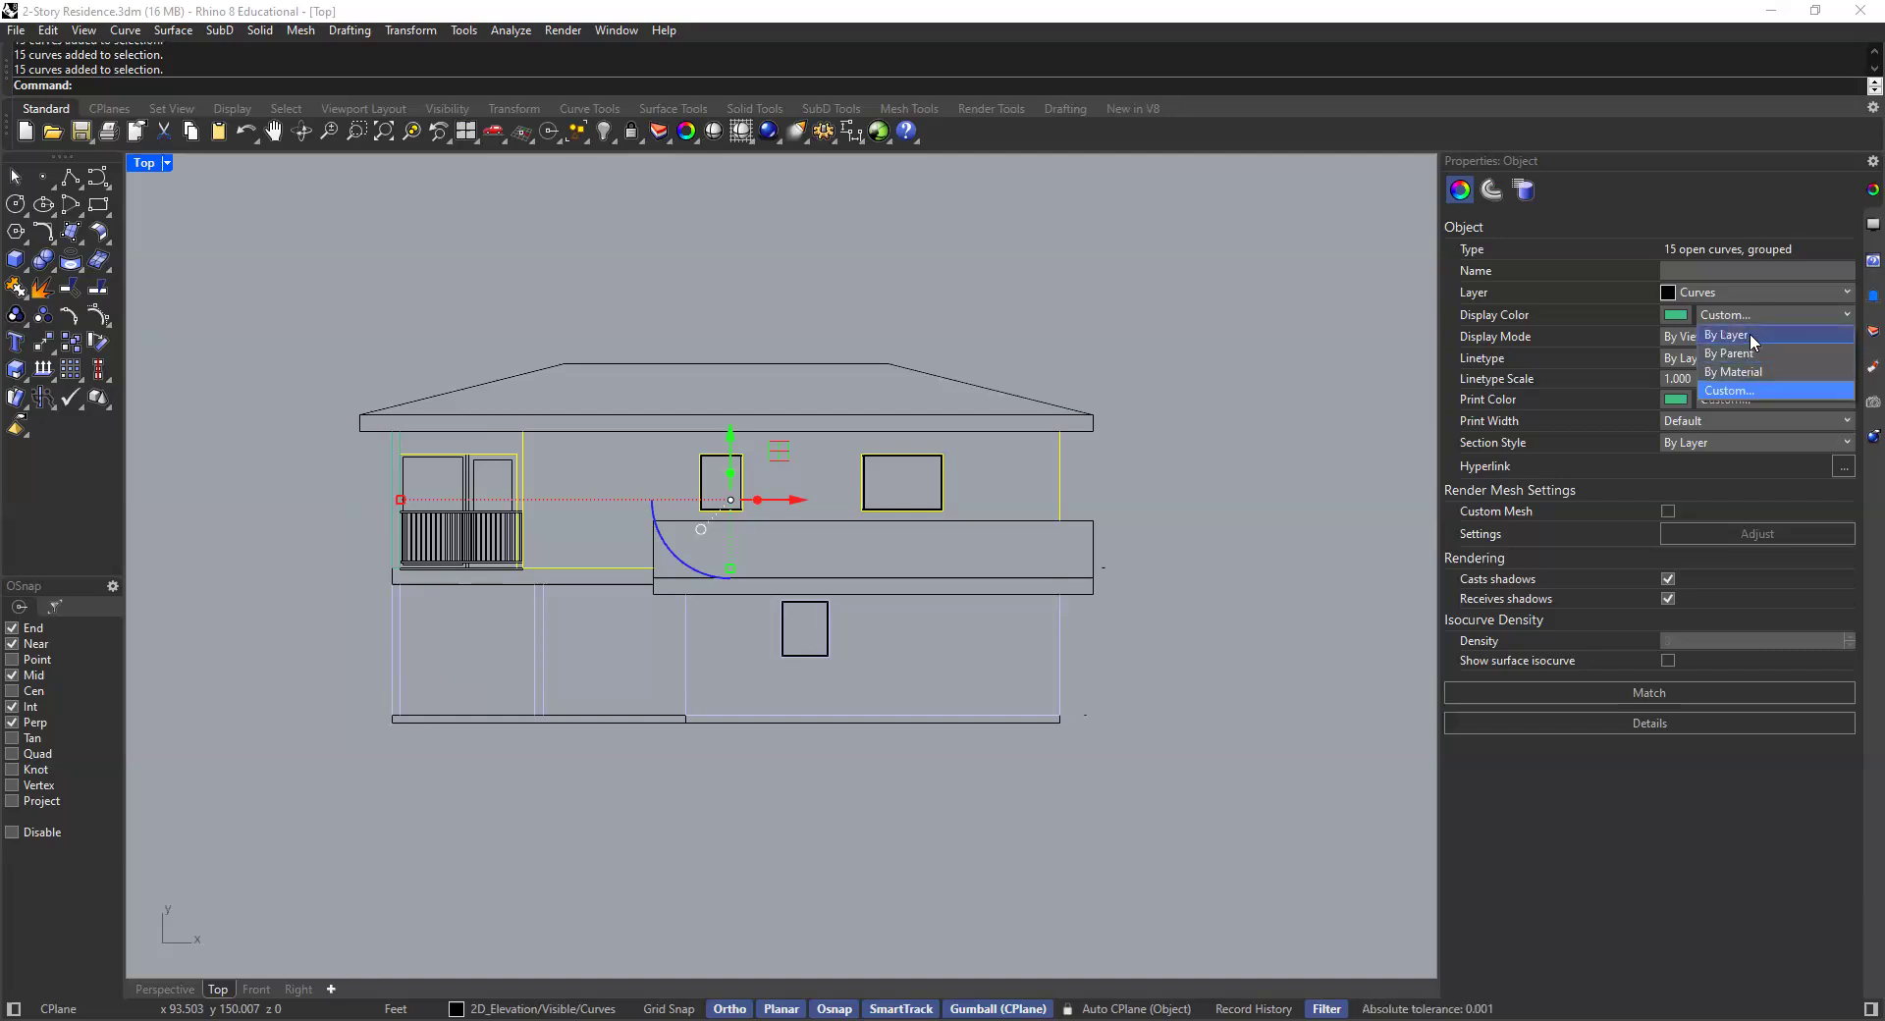
{"action": "left_click", "coordinate": [1751, 336]}
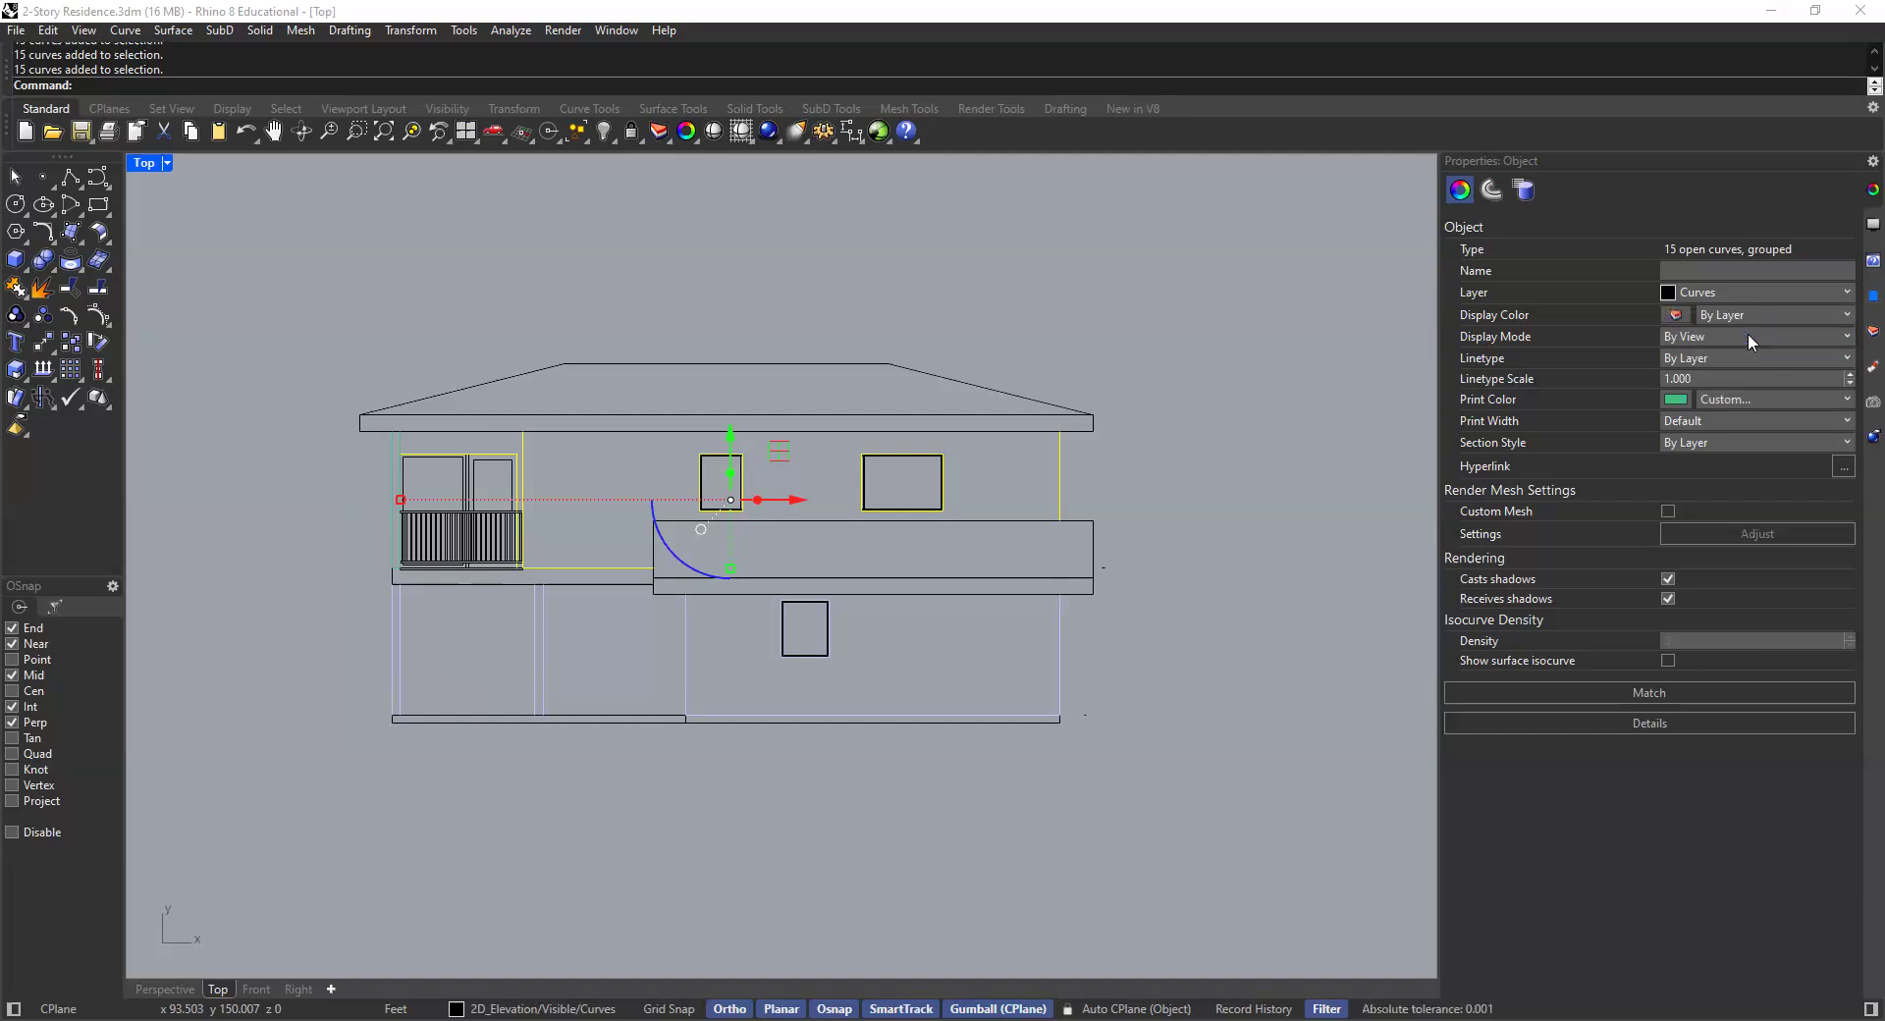
{"action": "left_click", "coordinate": [1096, 319]}
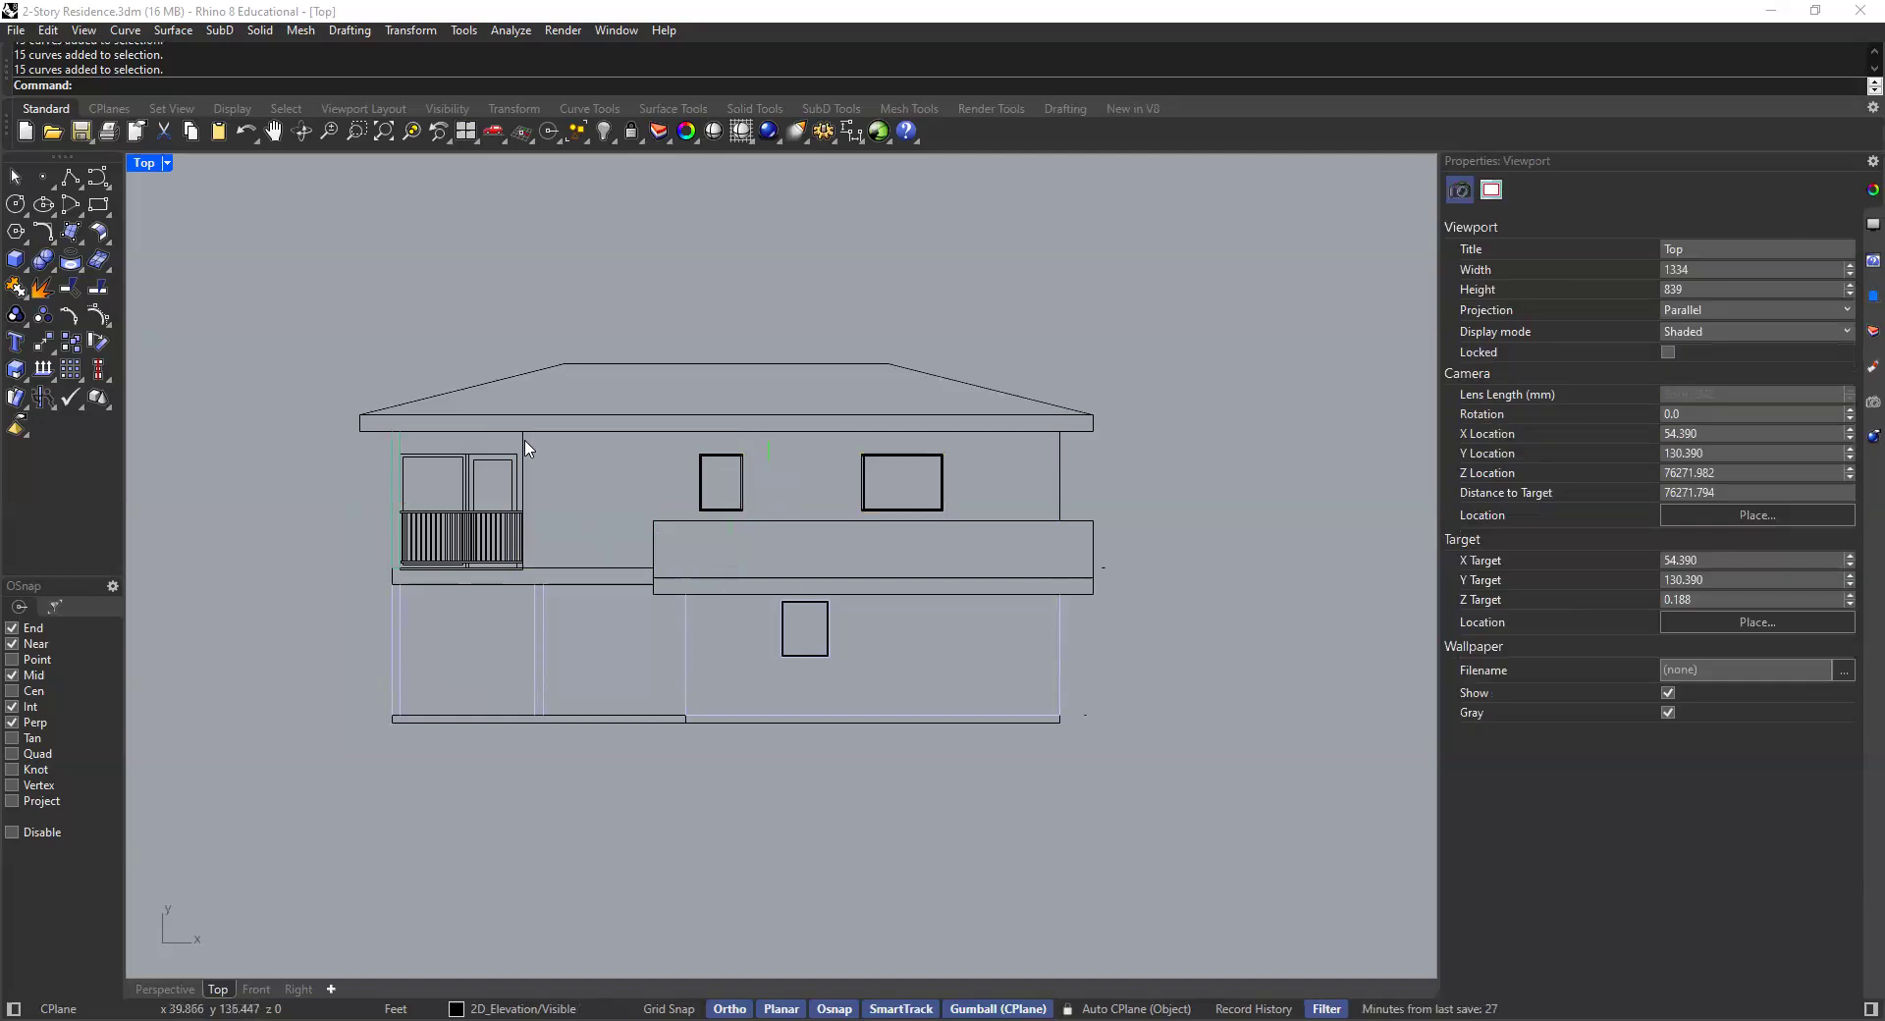
- Window-select the entire elevation drawing and set the display color of all its curves to By Parent
{"action": "left_click", "coordinate": [1873, 366]}
{"action": "left_click", "coordinate": [1870, 331]}
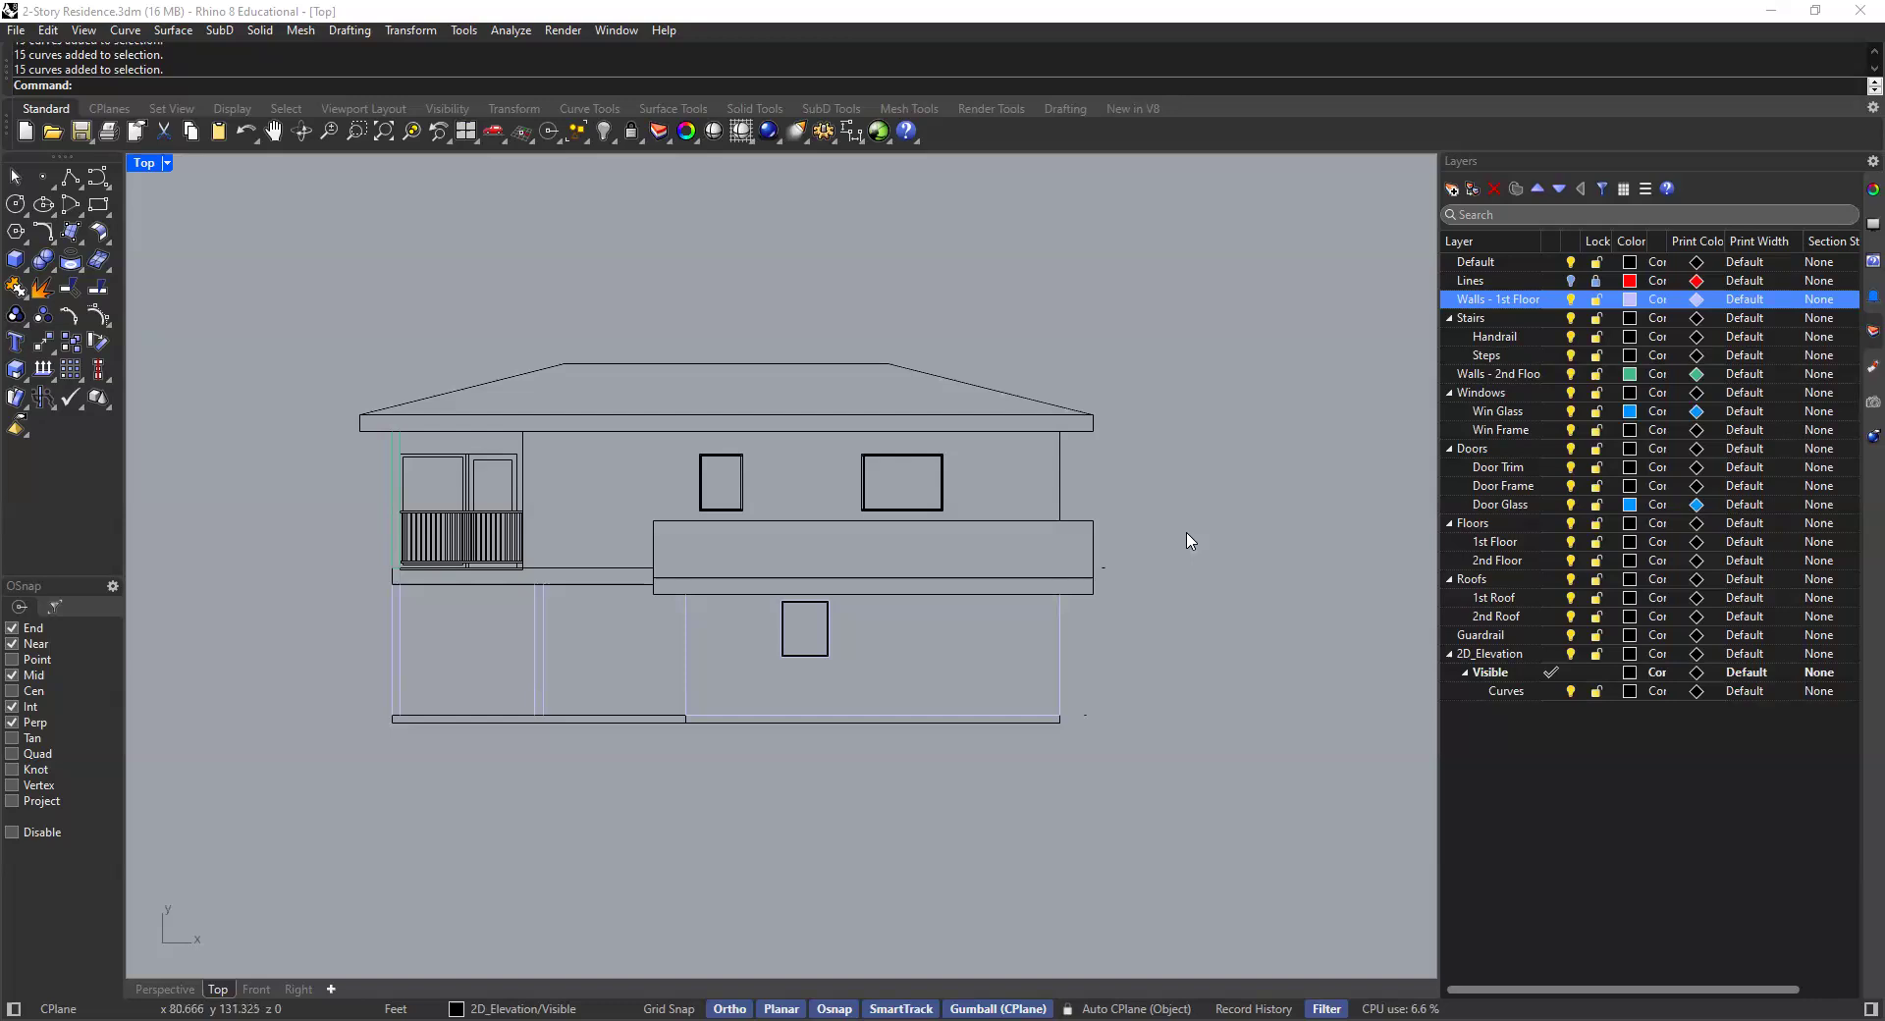
{"action": "scroll", "coordinate": [792, 497], "scroll_direction": "down", "scroll_amount": 3}
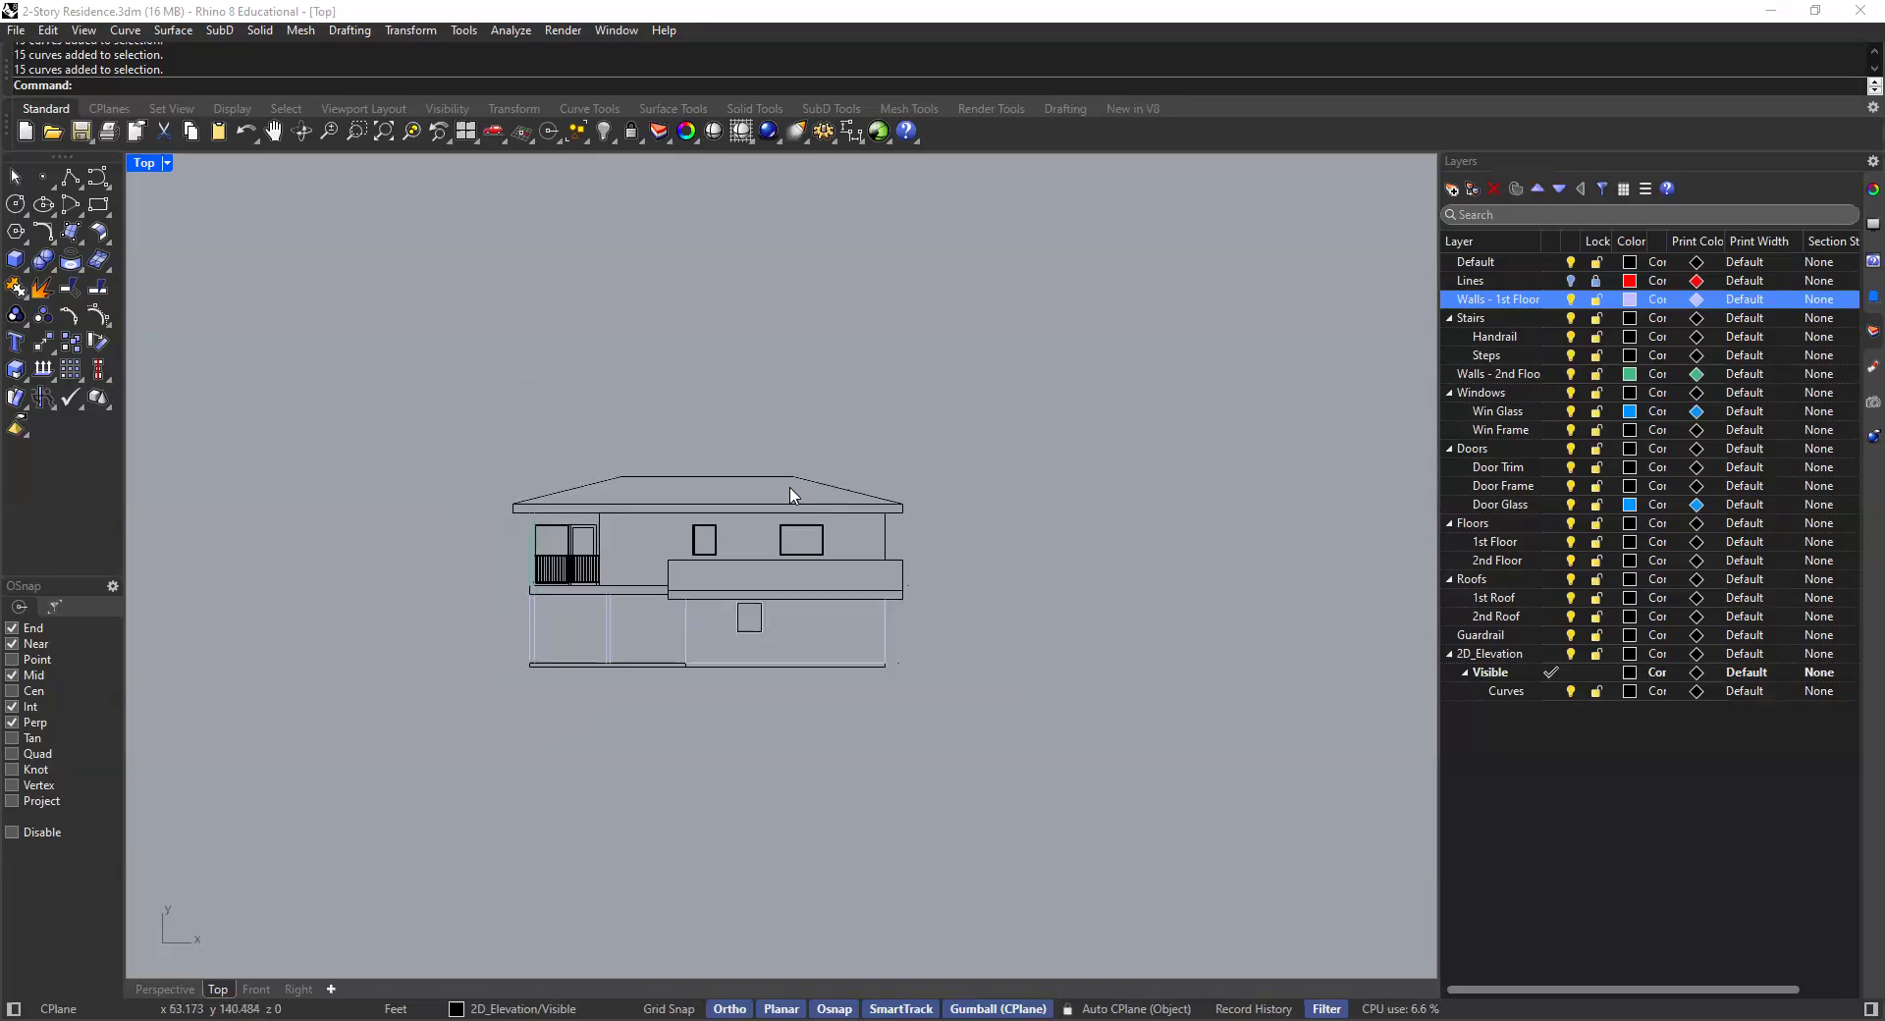
{"action": "scroll", "coordinate": [1111, 387], "scroll_direction": "up", "scroll_amount": 2}
{"action": "left_click_drag", "start_coordinate": [1111, 377], "coordinate": [343, 819]}
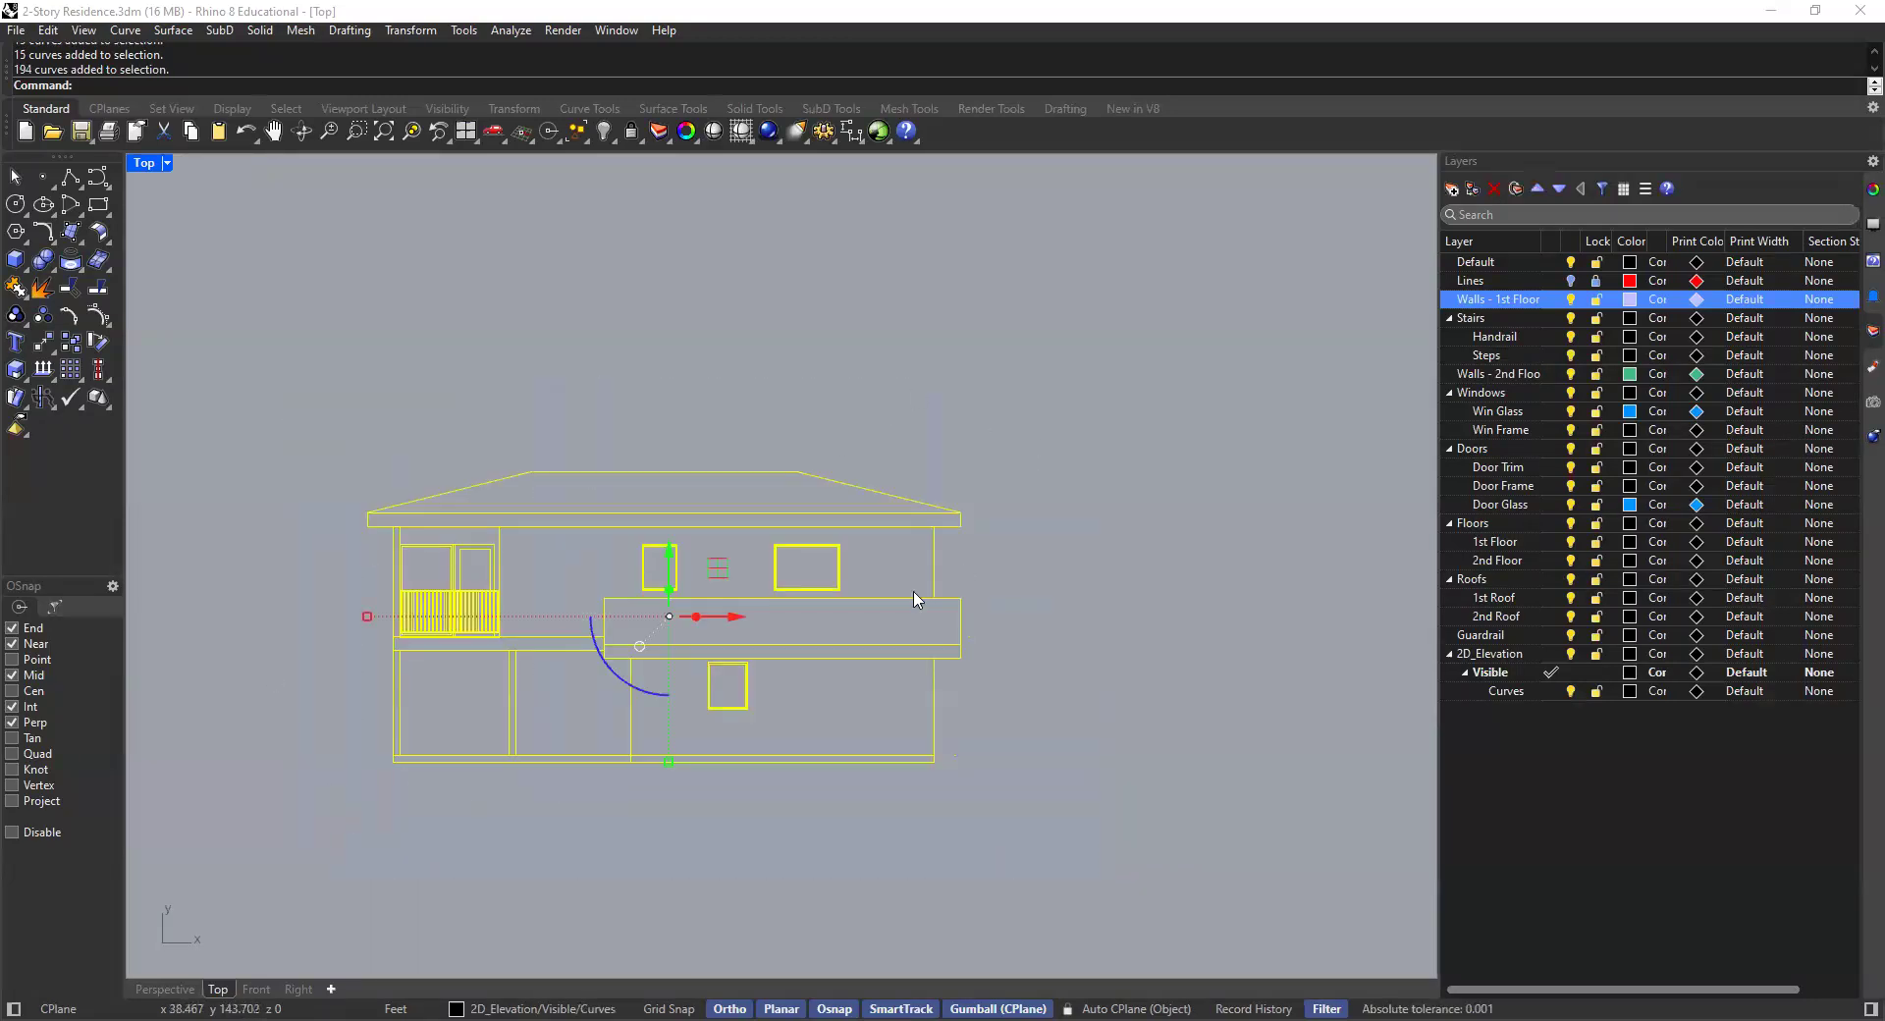
{"action": "left_click", "coordinate": [1857, 198]}
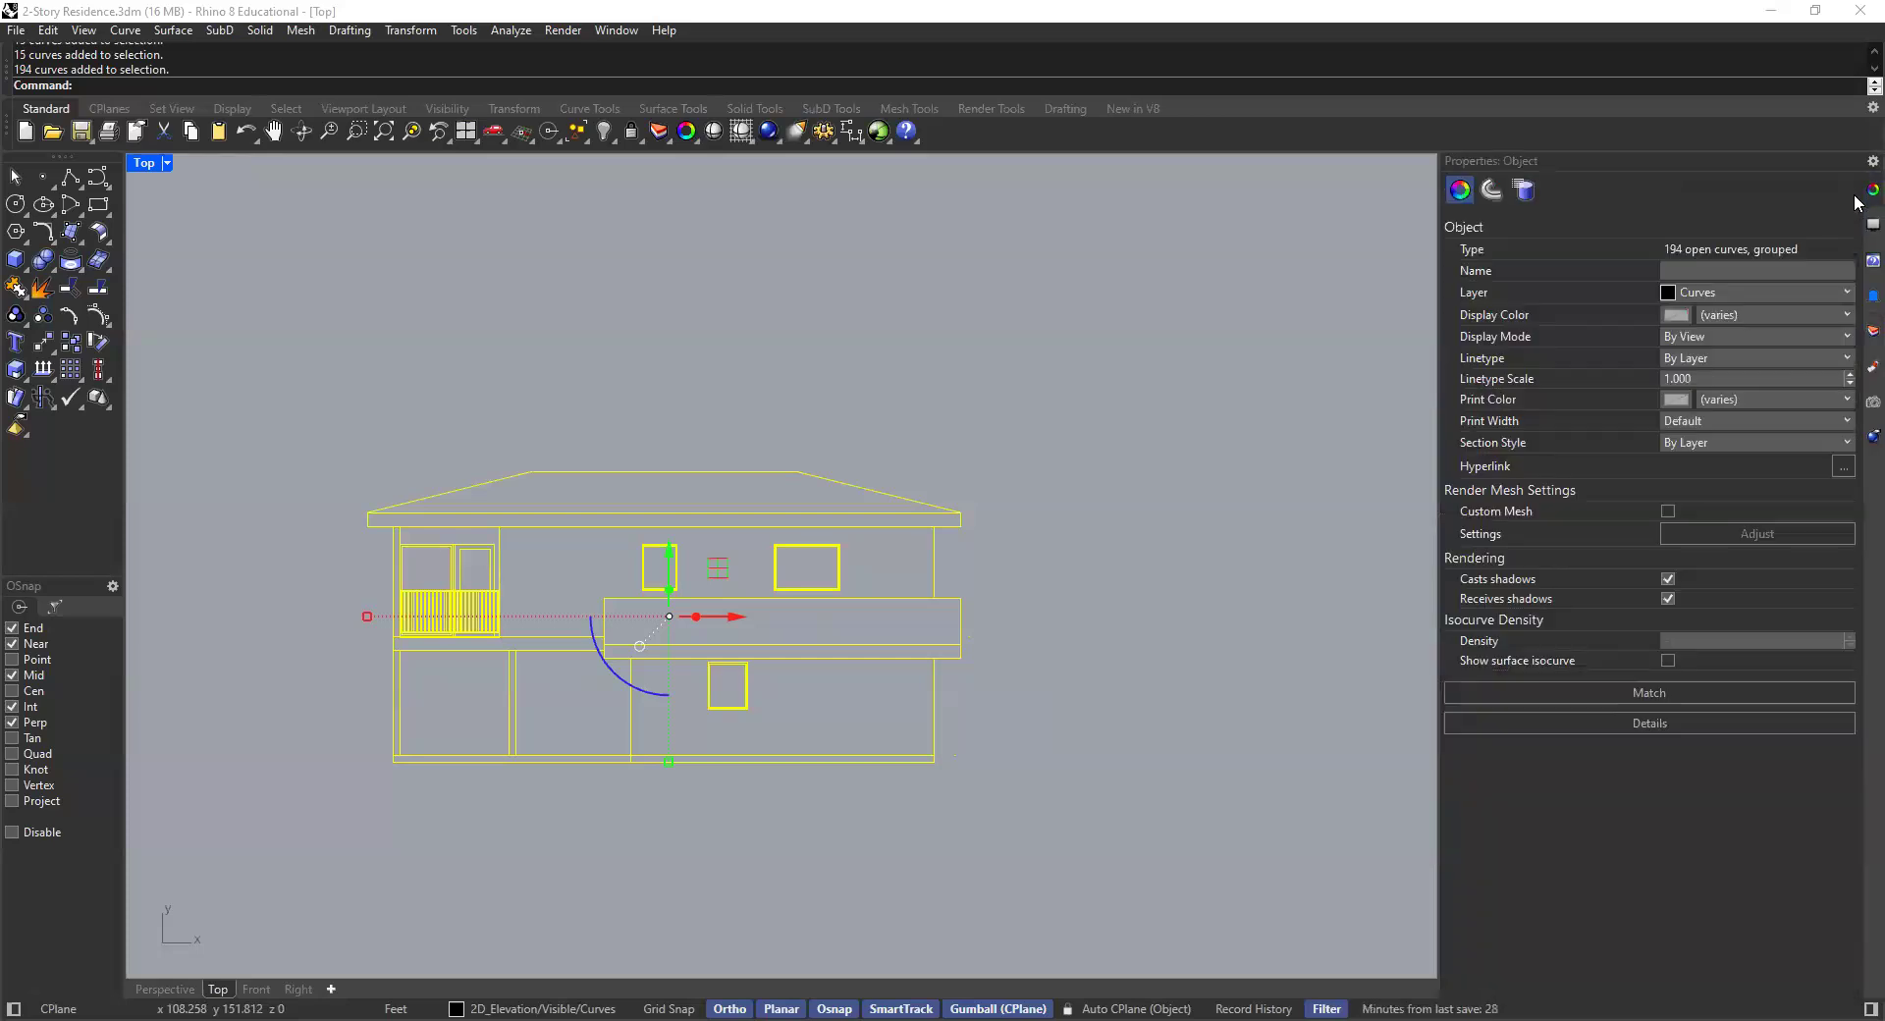
{"action": "left_click", "coordinate": [1746, 313]}
{"action": "left_click", "coordinate": [1745, 356]}
{"action": "left_click", "coordinate": [951, 408]}
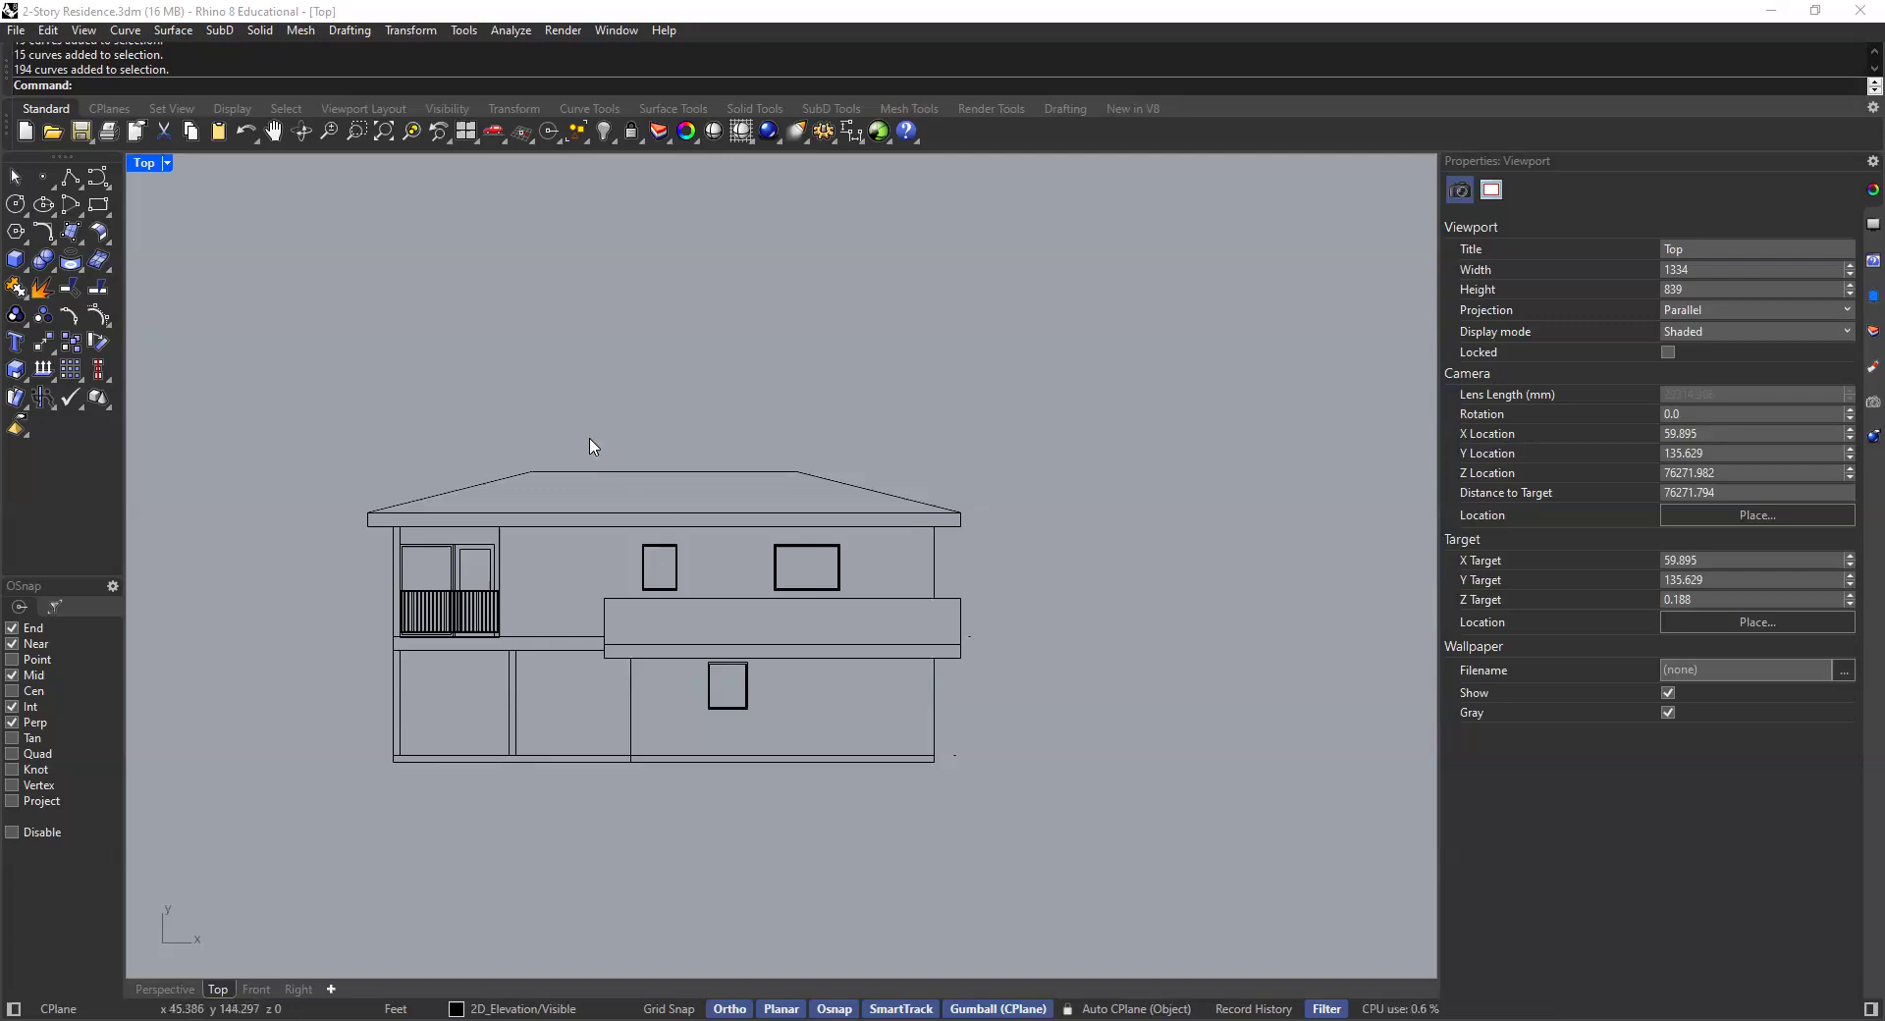
- Examine the recolored elevation drawing closely by zooming and panning in the Top viewport
{"action": "scroll", "coordinate": [527, 492], "scroll_direction": "up", "scroll_amount": 5}
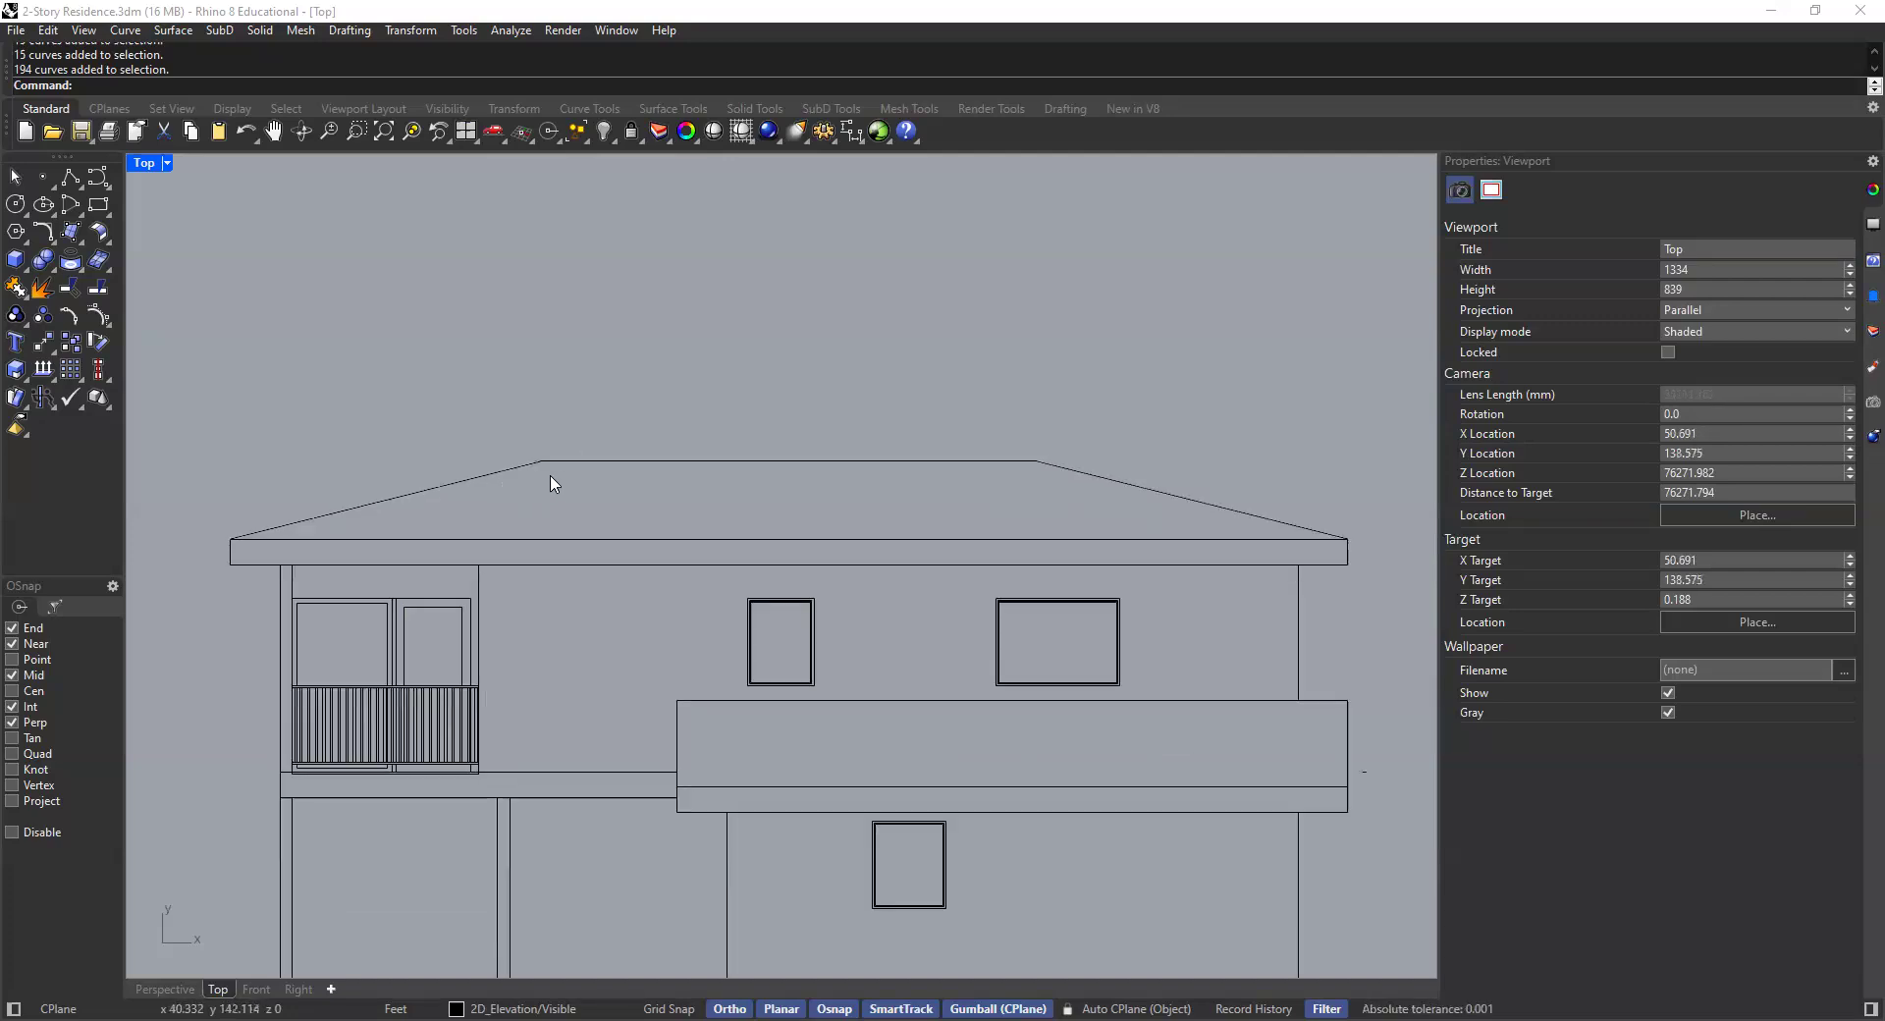
{"action": "scroll", "coordinate": [542, 562], "scroll_direction": "down", "scroll_amount": 5}
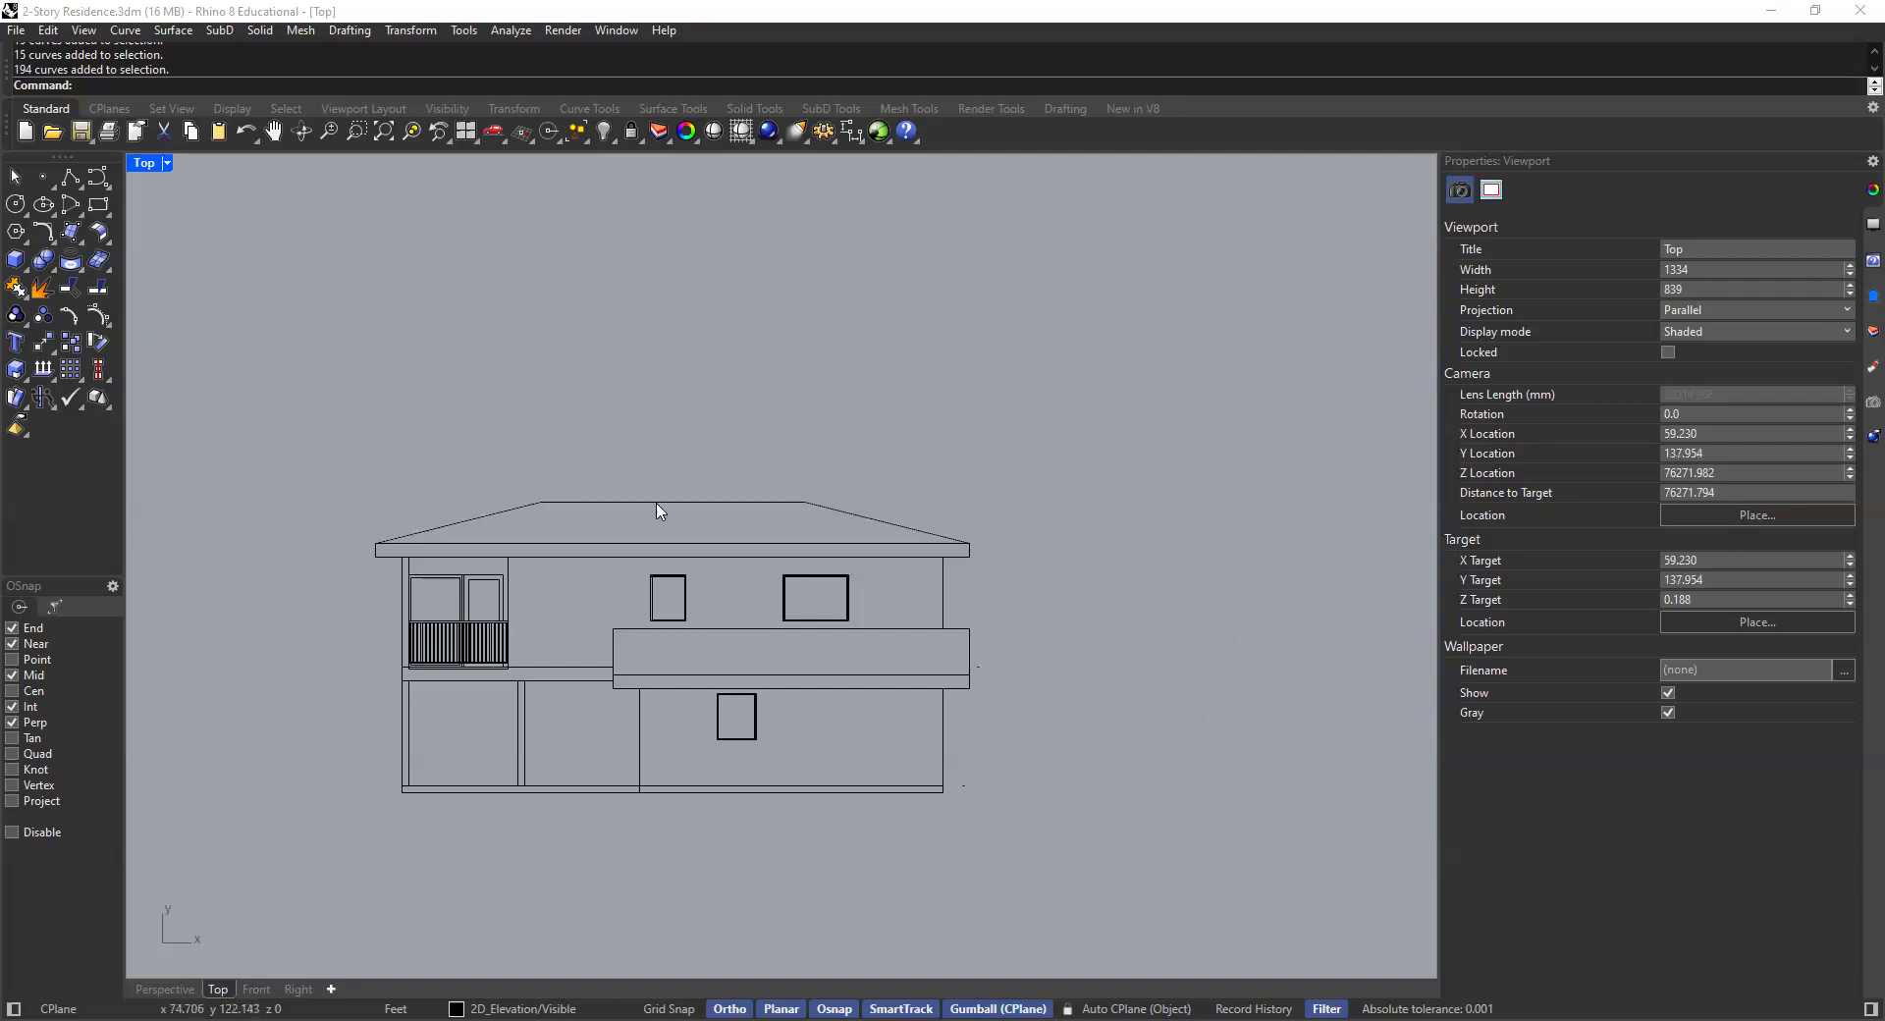
{"action": "left_click", "coordinate": [1870, 366]}
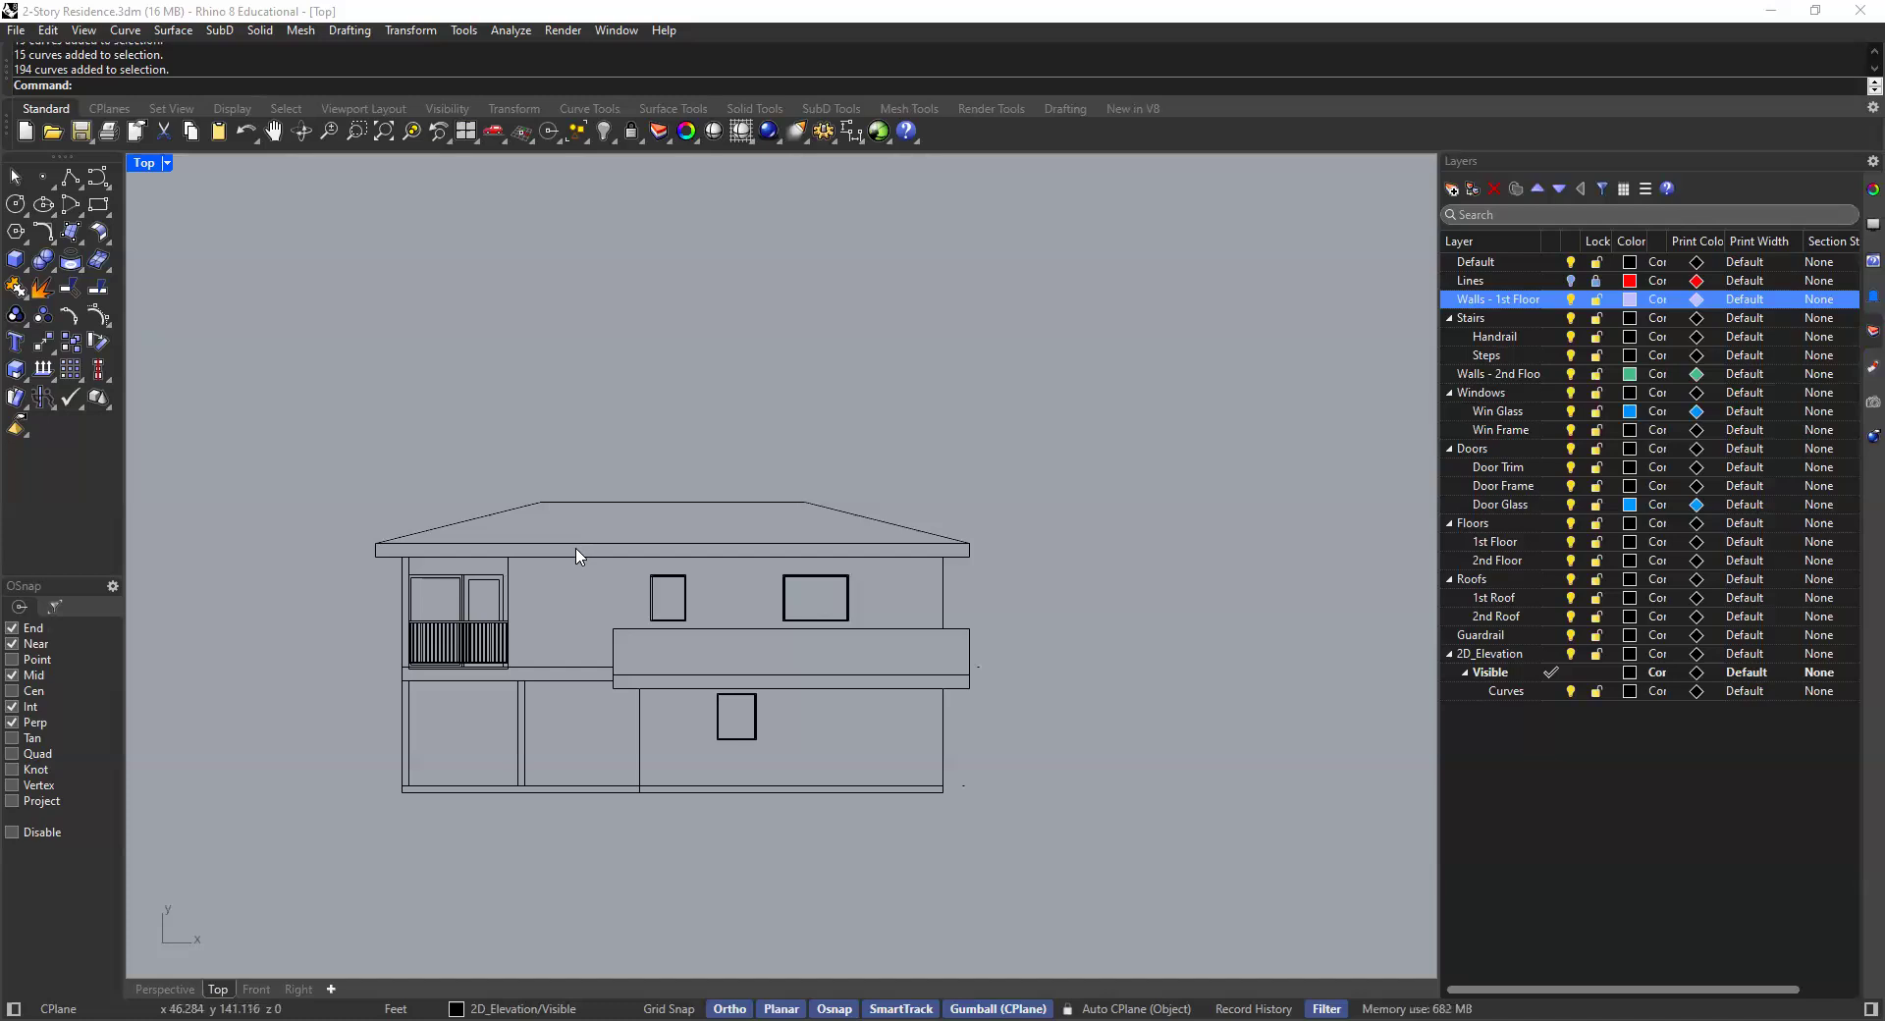
{"action": "scroll", "coordinate": [539, 640], "scroll_direction": "up", "scroll_amount": 4}
{"action": "scroll", "coordinate": [550, 644], "scroll_direction": "down", "scroll_amount": 2}
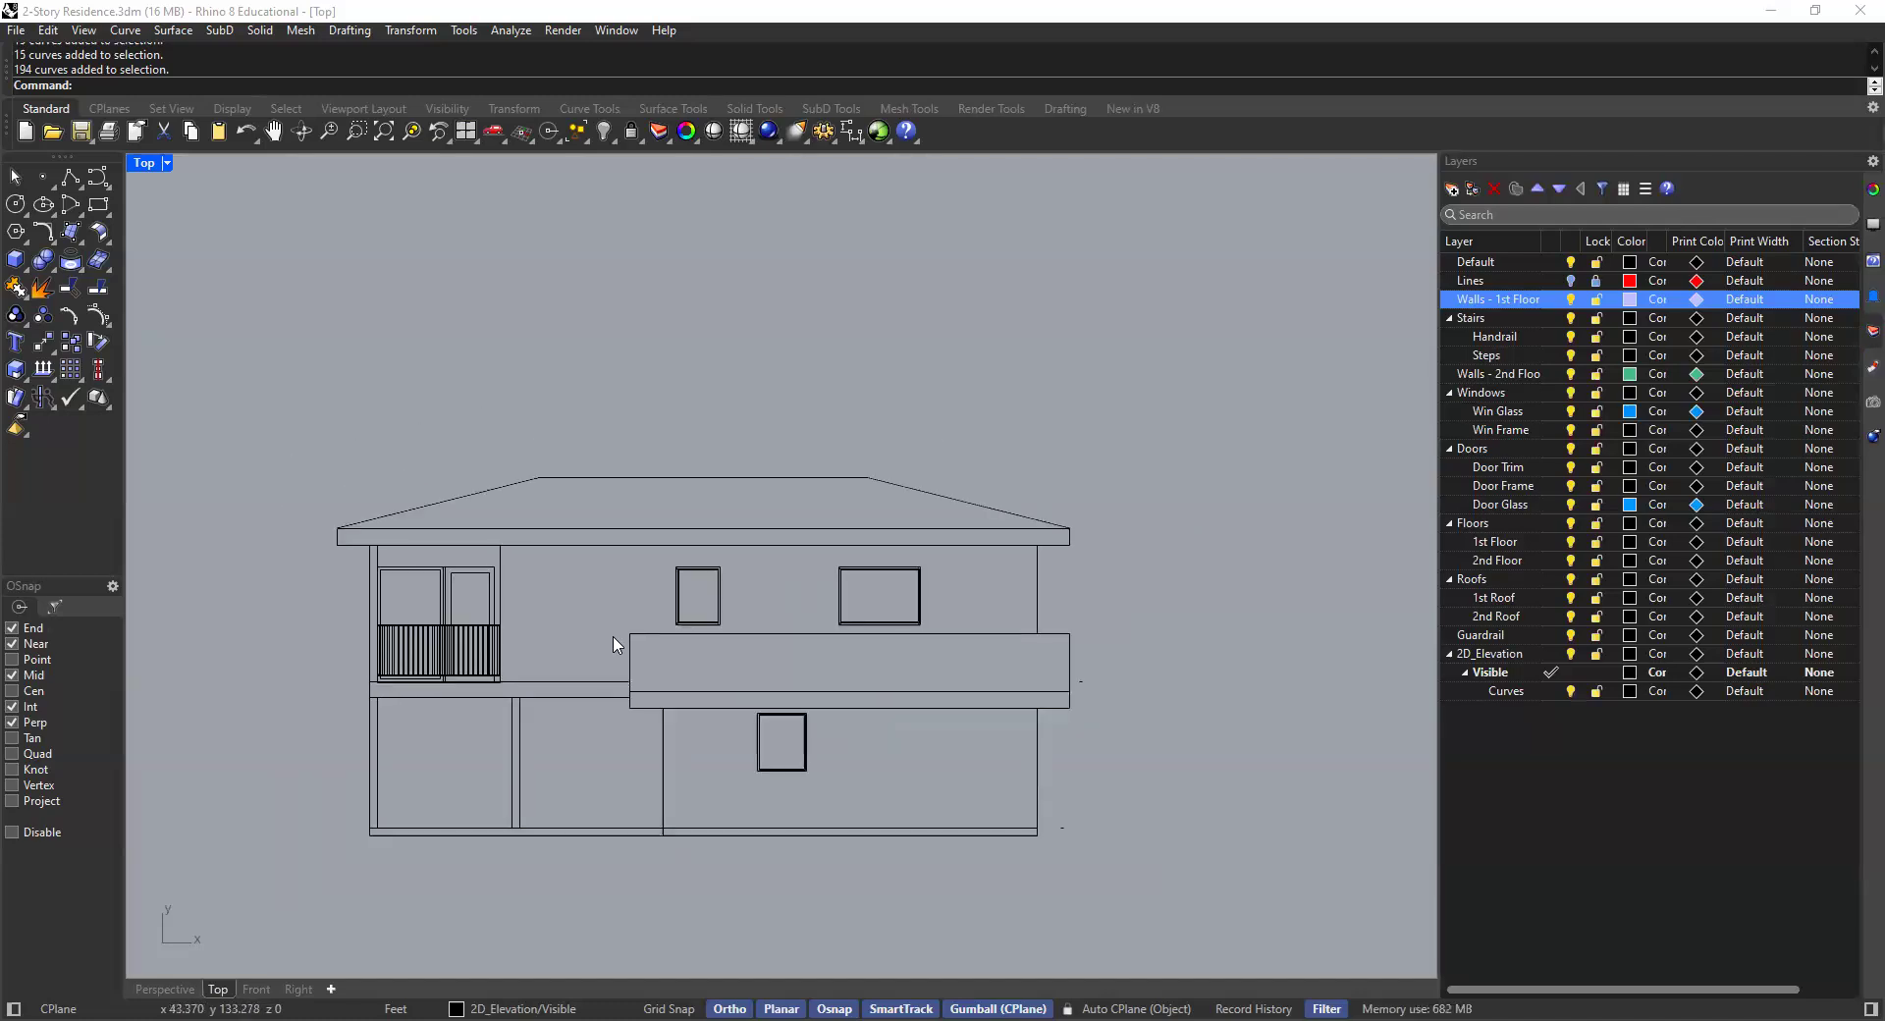
{"action": "scroll", "coordinate": [492, 543], "scroll_direction": "up", "scroll_amount": 6}
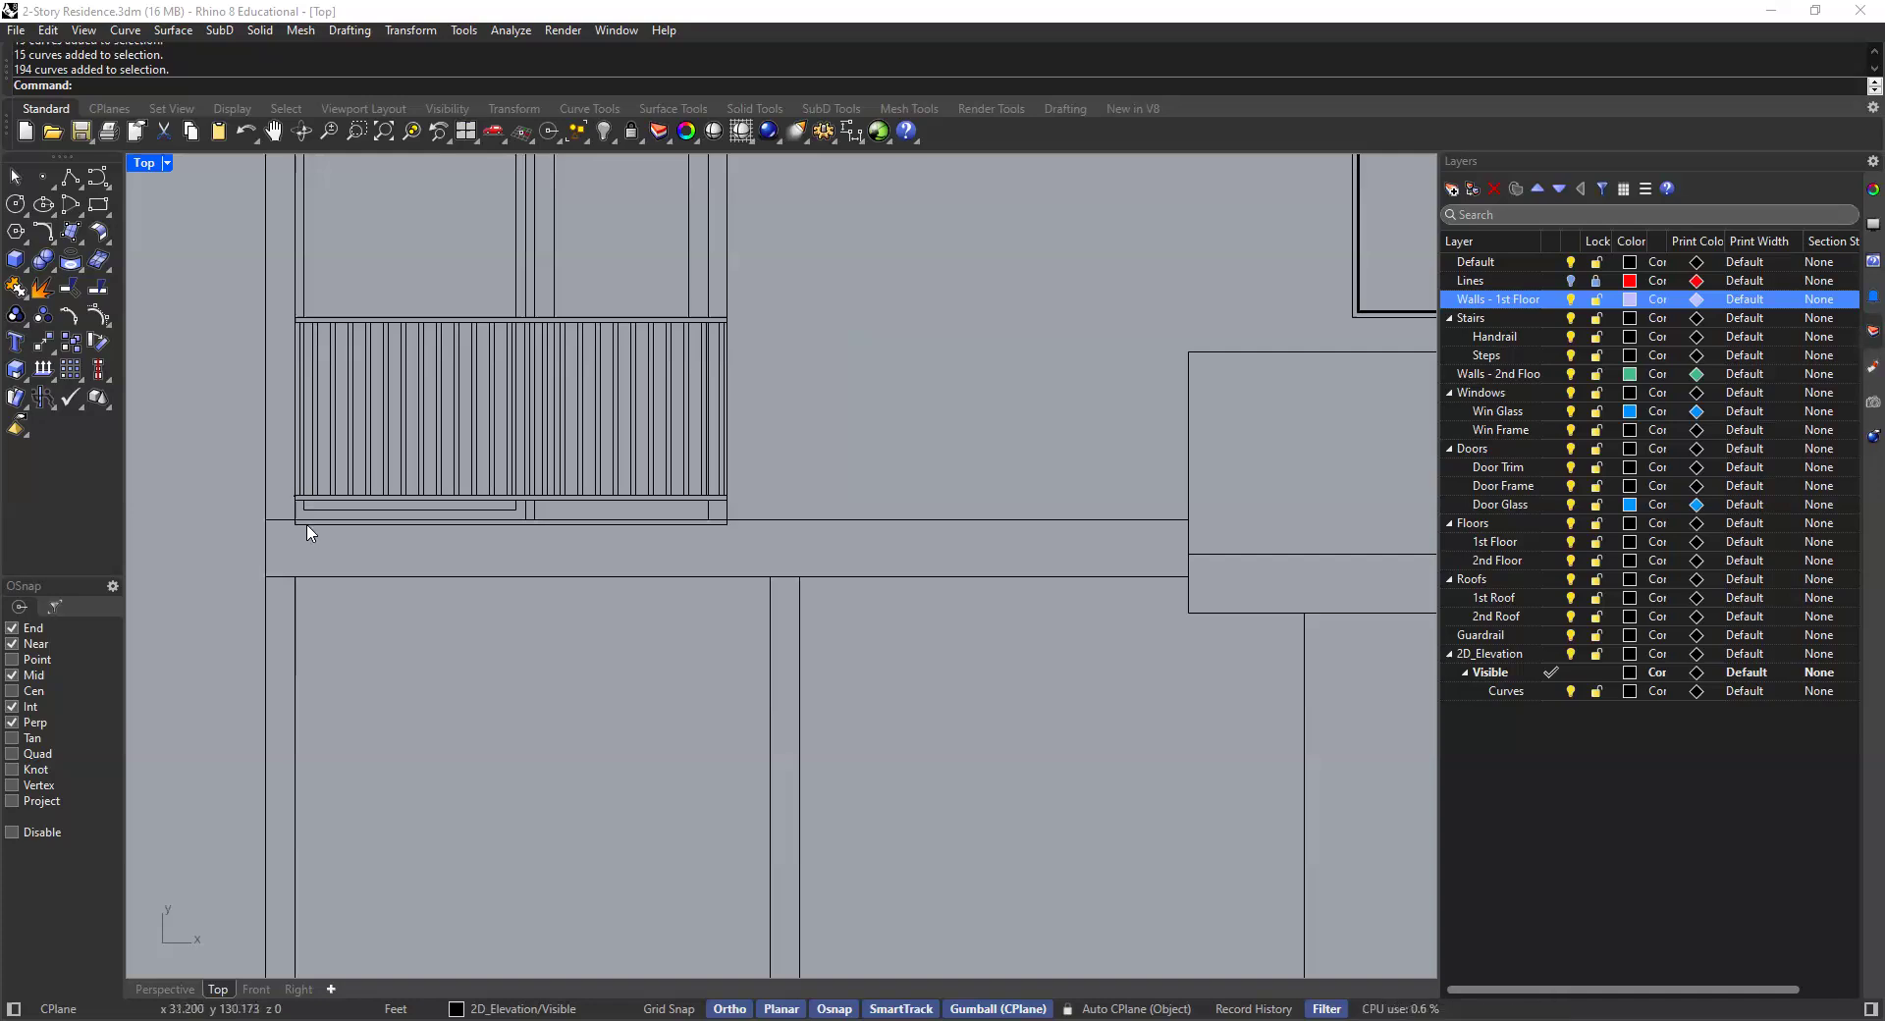
{"action": "scroll", "coordinate": [897, 451], "scroll_direction": "down", "scroll_amount": 5}
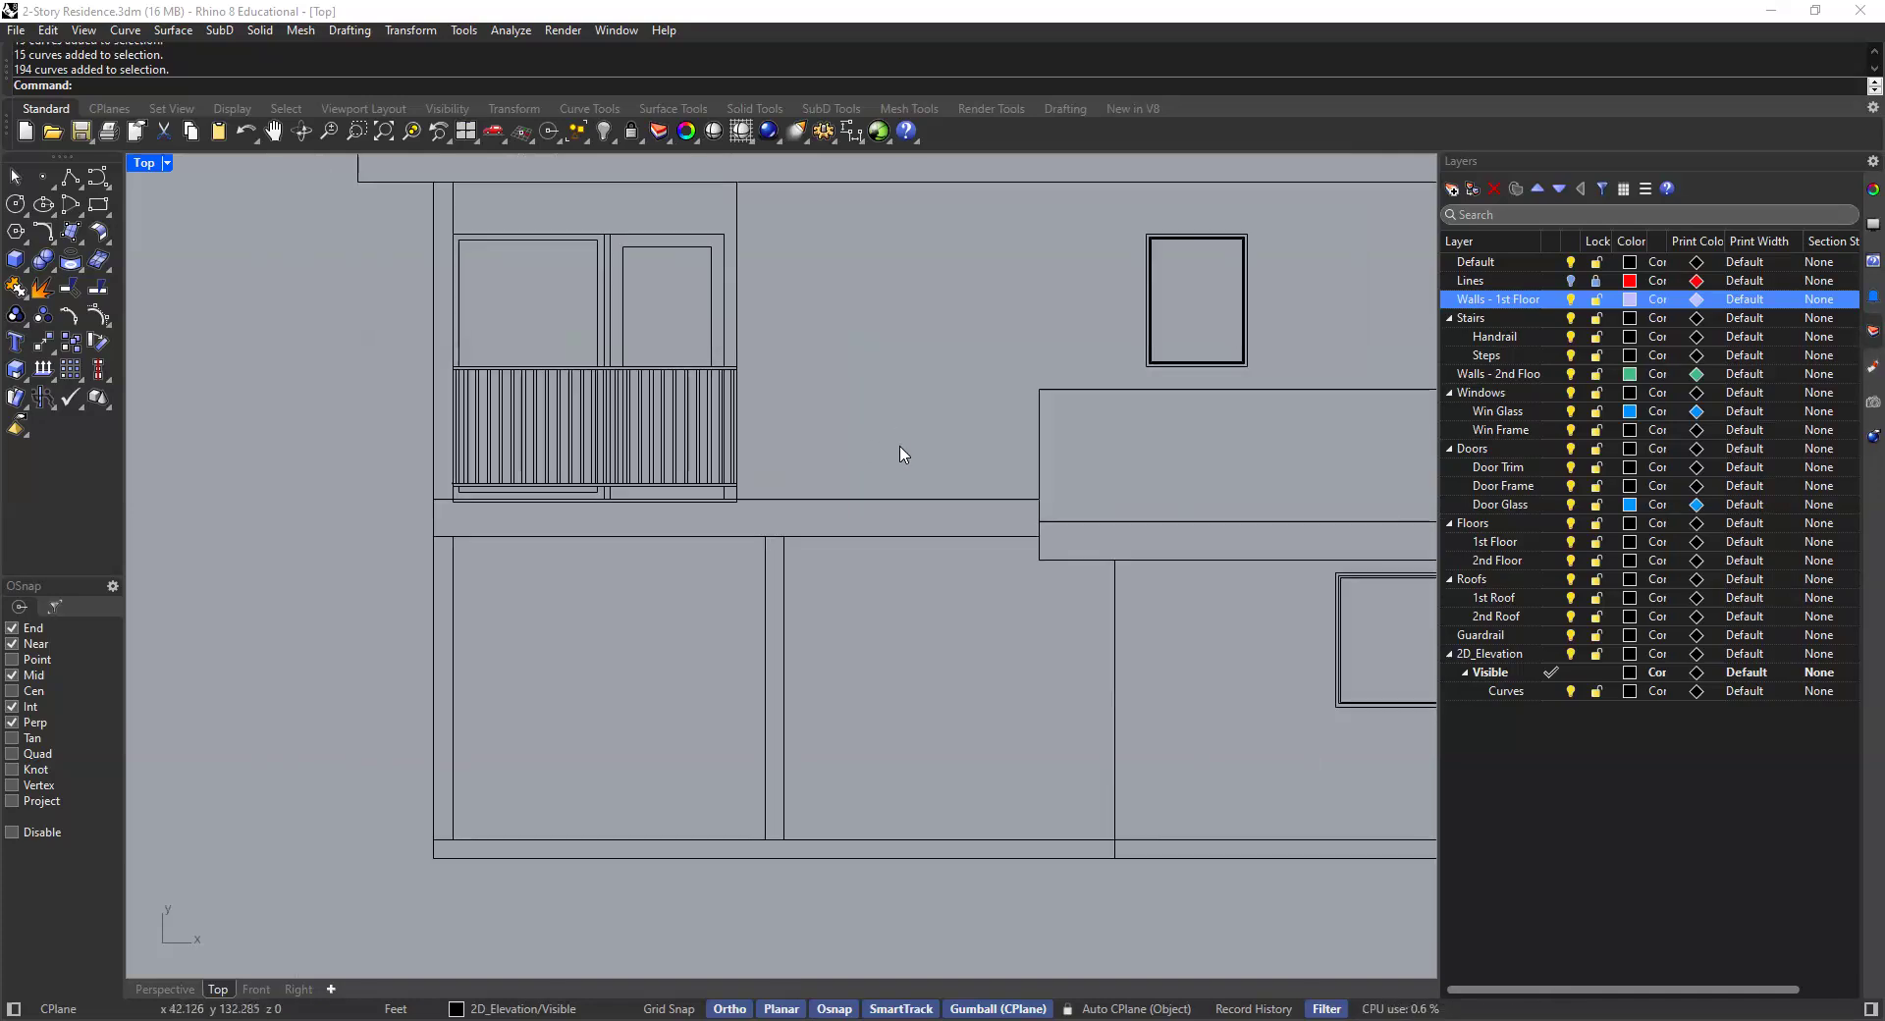
{"action": "right_click_drag", "start_coordinate": [741, 446], "coordinate": [597, 441]}
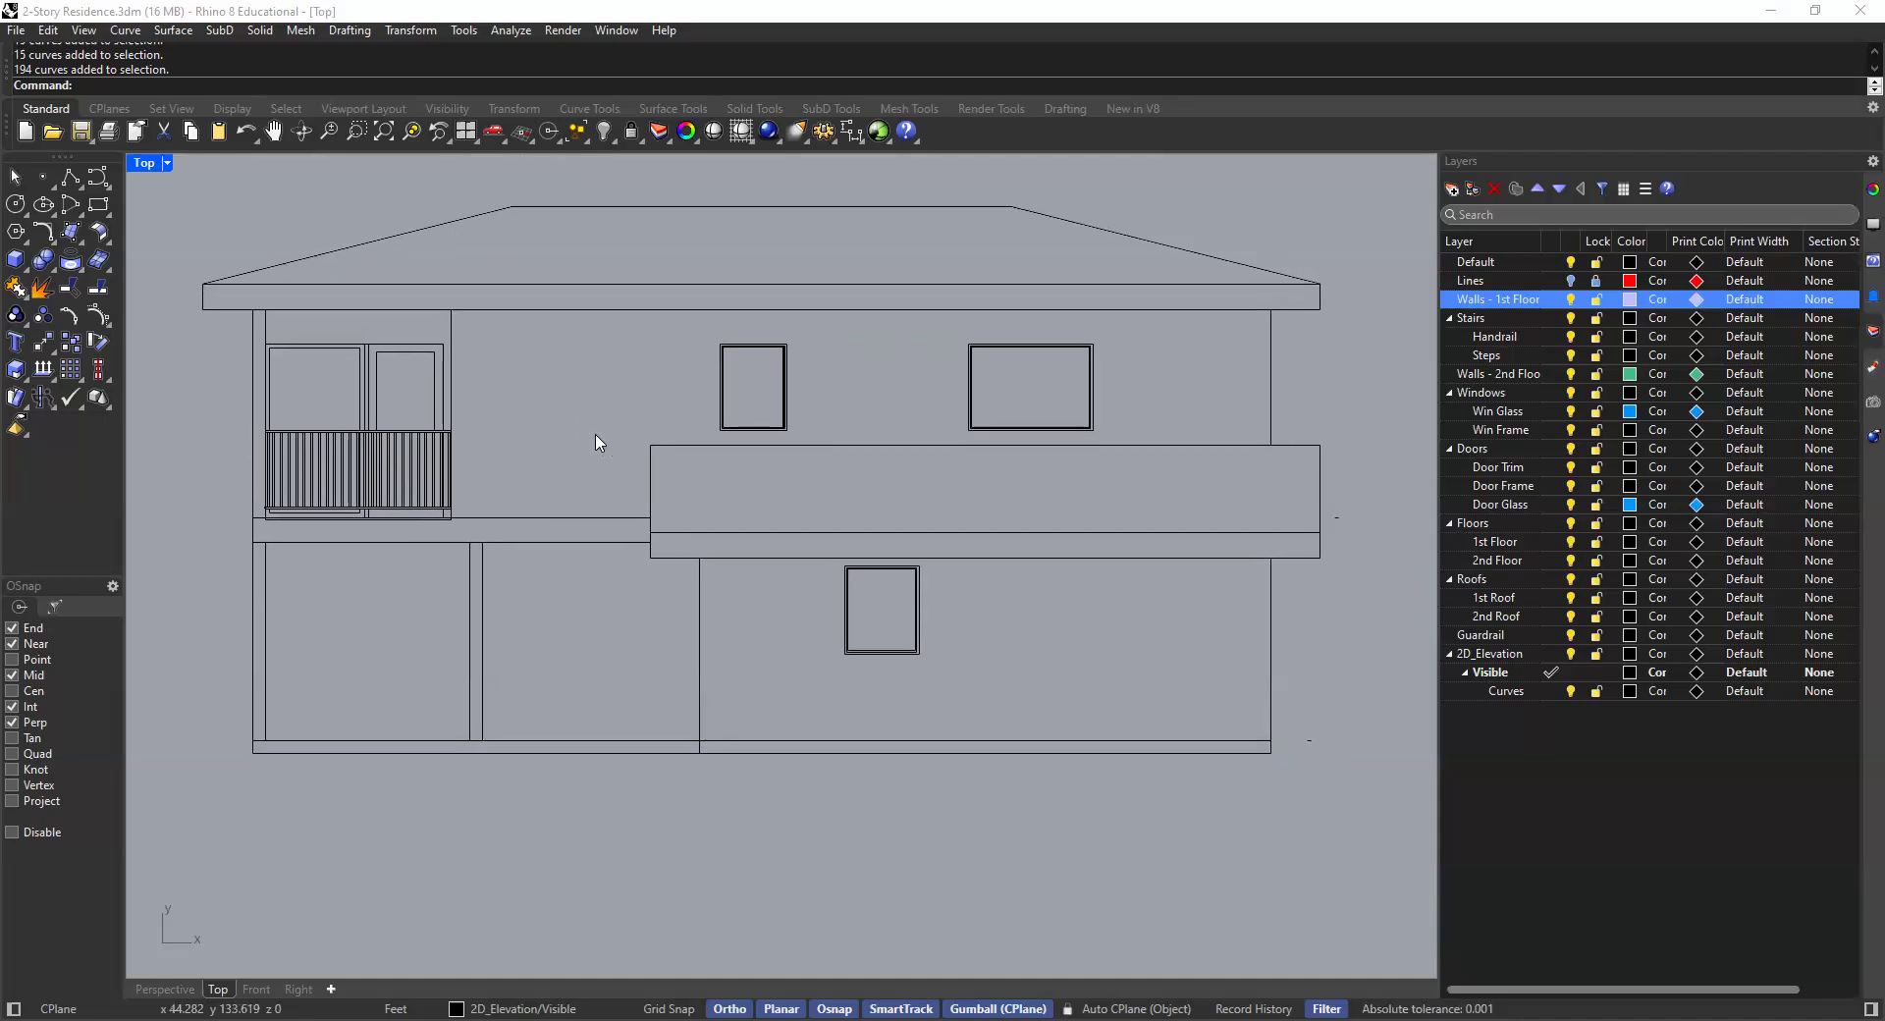
{"action": "scroll", "coordinate": [808, 517], "scroll_direction": "down", "scroll_amount": 5}
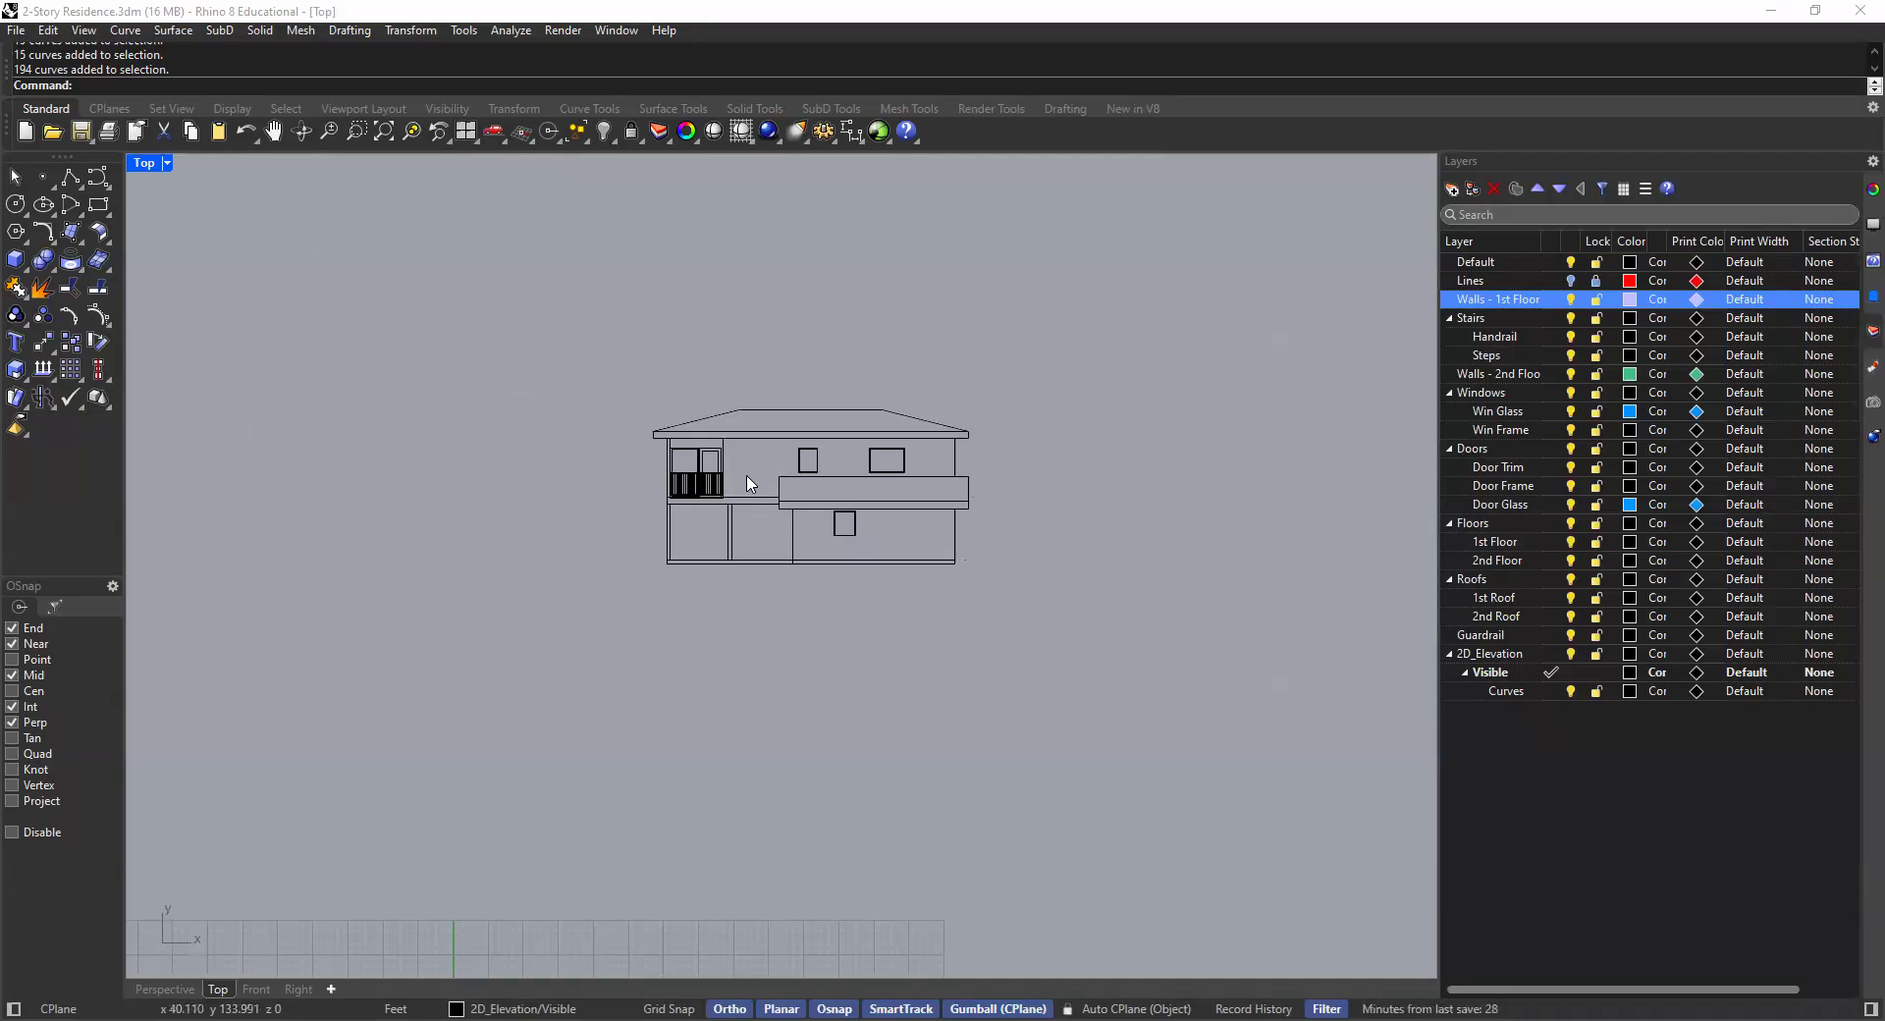
{"action": "scroll", "coordinate": [742, 491], "scroll_direction": "up", "scroll_amount": 10}
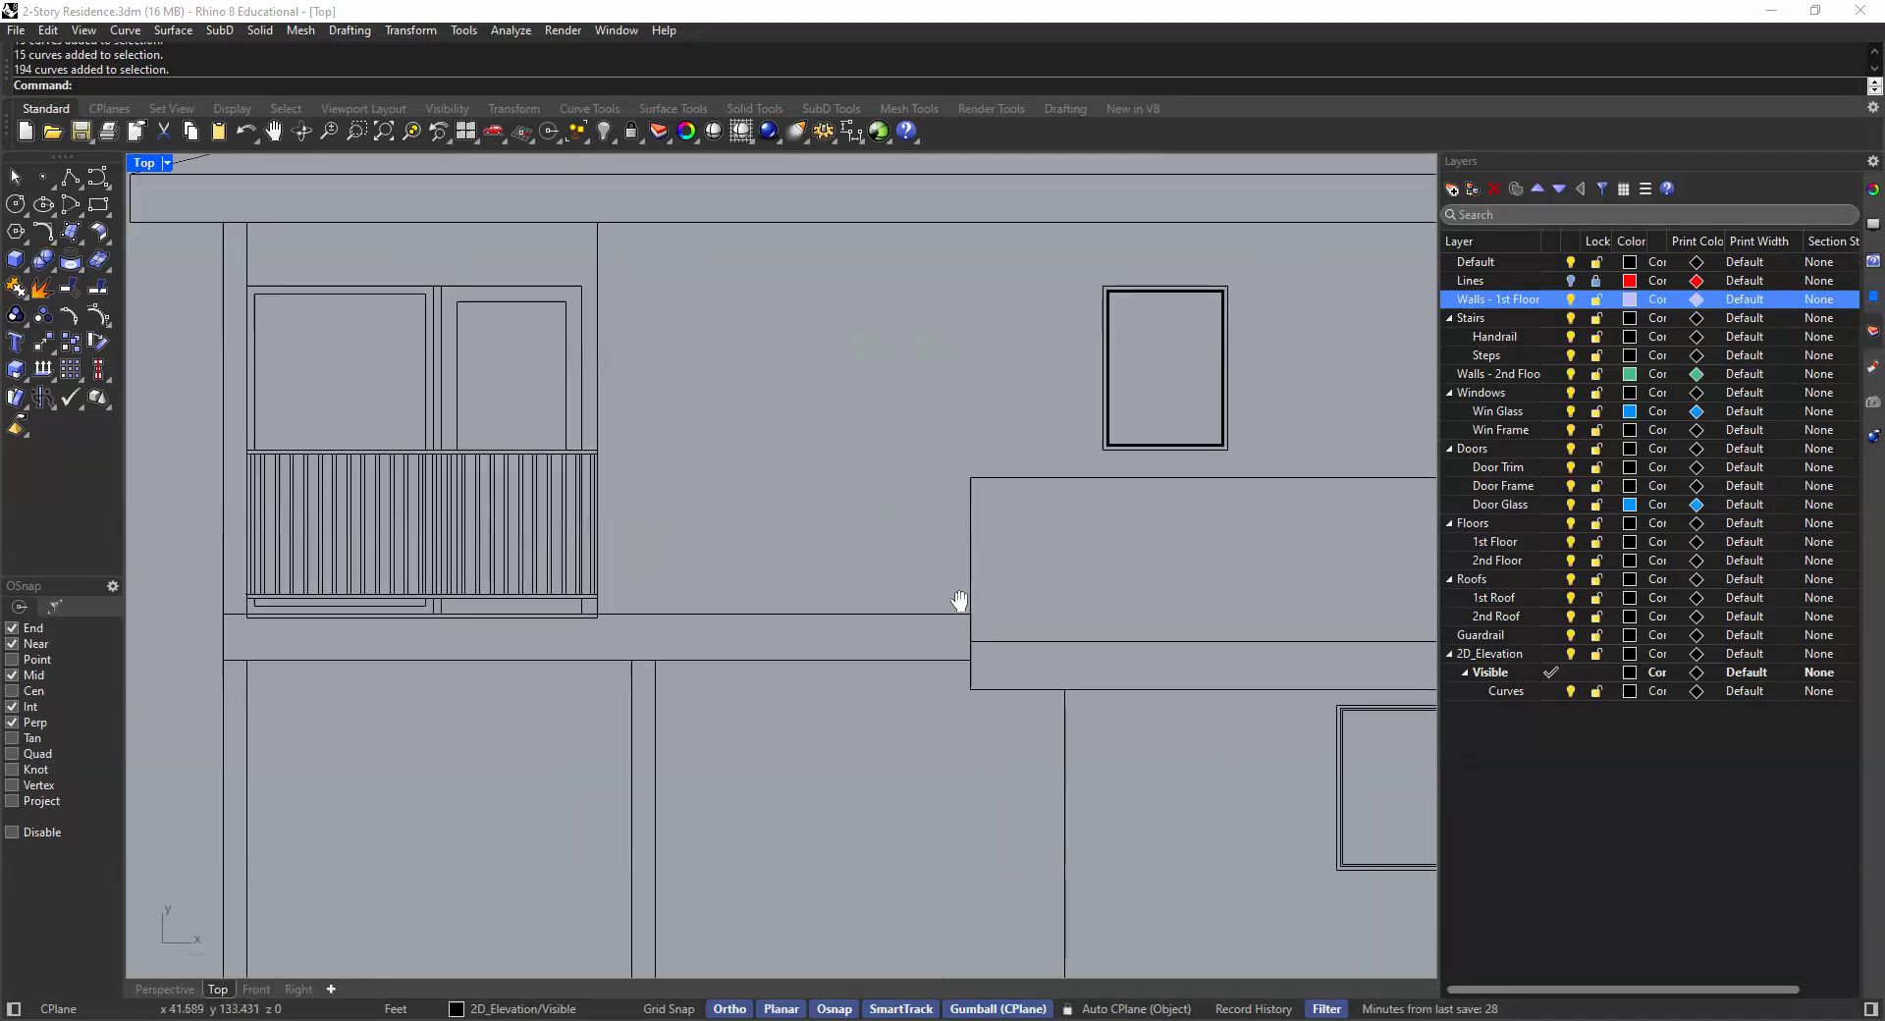
{"action": "scroll", "coordinate": [1132, 648], "scroll_direction": "down", "scroll_amount": 4}
{"action": "scroll", "coordinate": [812, 560], "scroll_direction": "up", "scroll_amount": 6}
{"action": "scroll", "coordinate": [1049, 593], "scroll_direction": "up", "scroll_amount": 5}
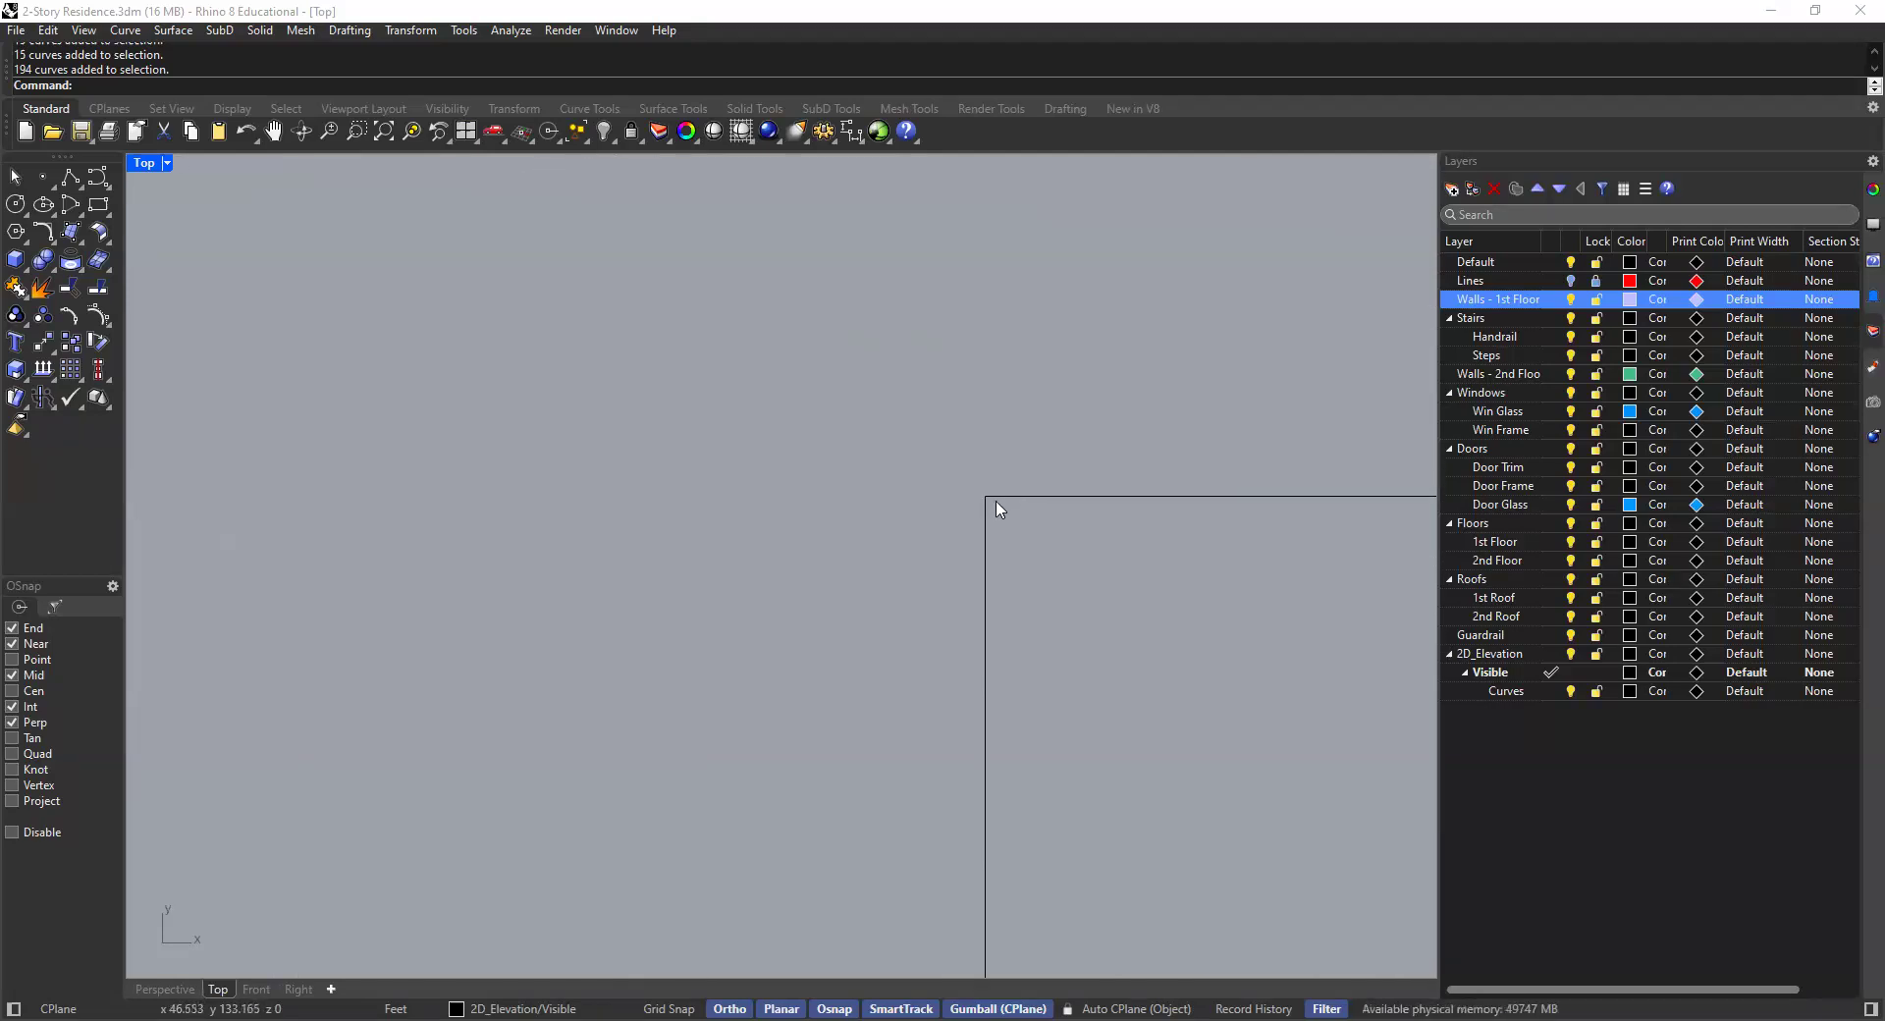
{"action": "scroll", "coordinate": [923, 507], "scroll_direction": "down", "scroll_amount": 5}
{"action": "scroll", "coordinate": [850, 539], "scroll_direction": "up", "scroll_amount": 2}
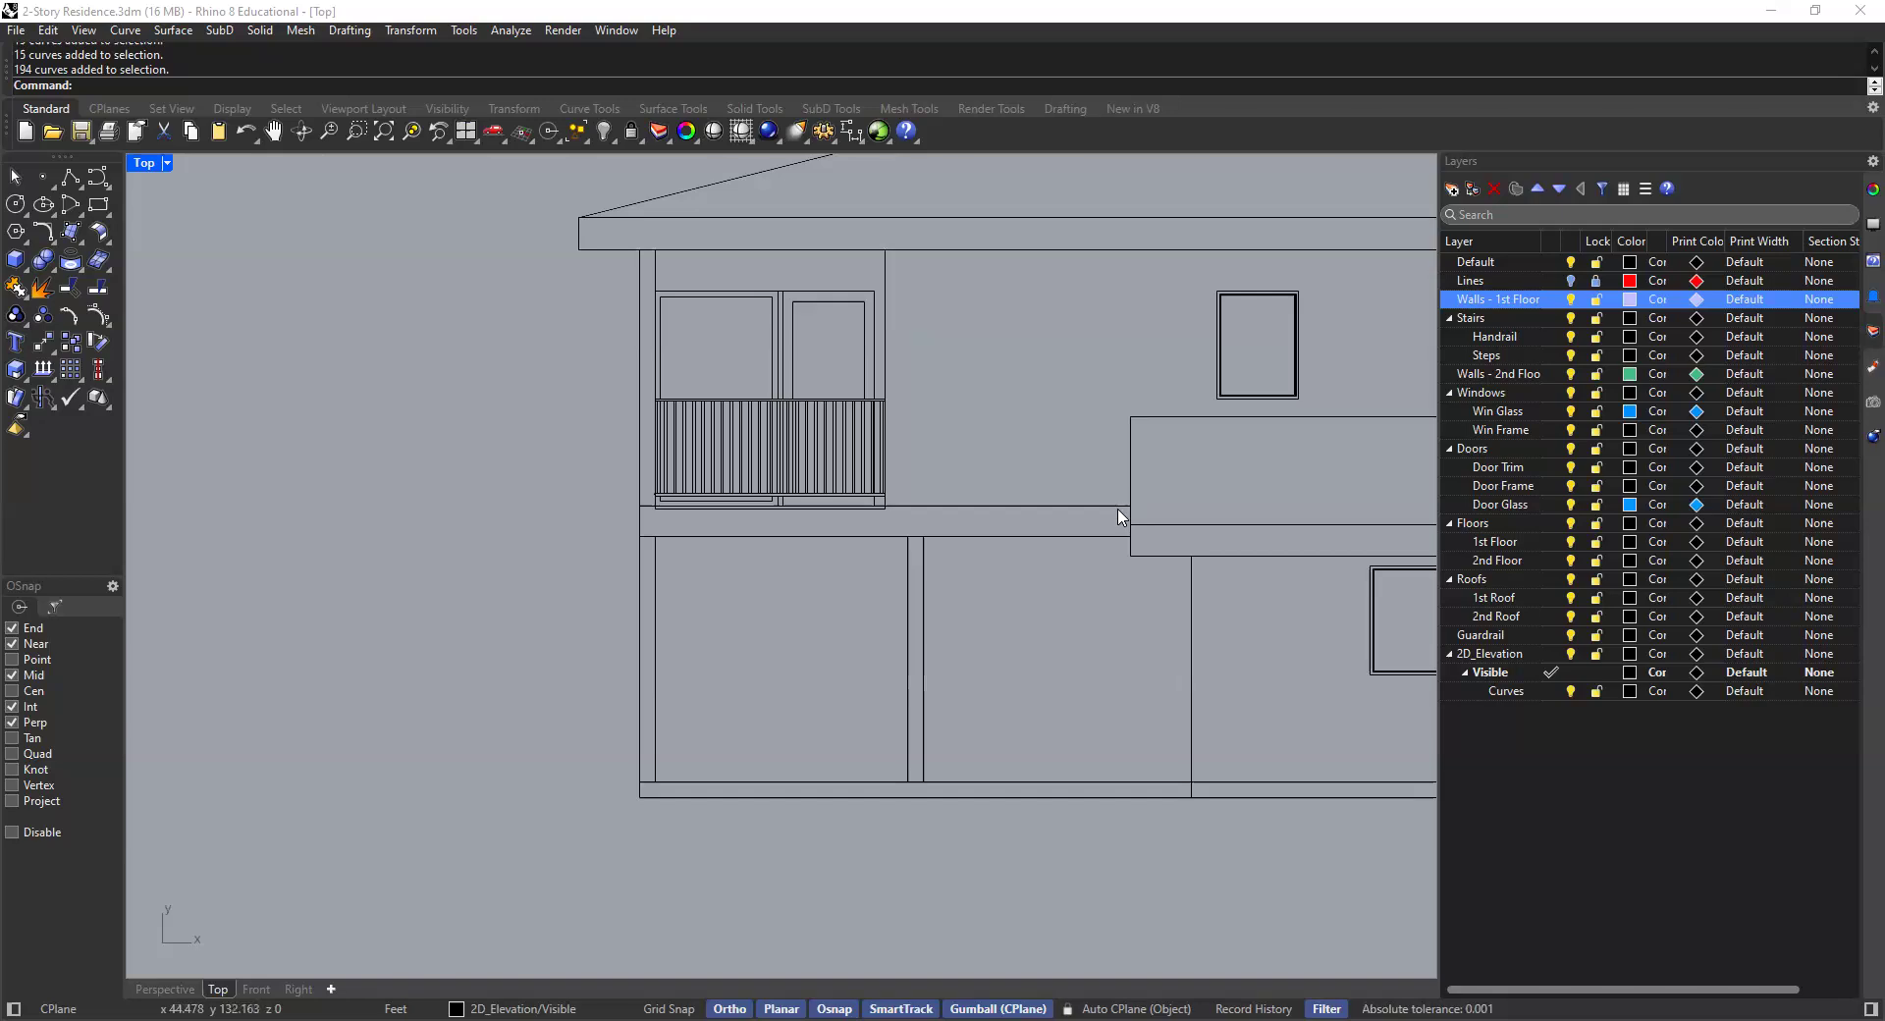
{"action": "right_click_drag", "start_coordinate": [1088, 536], "coordinate": [1011, 540]}
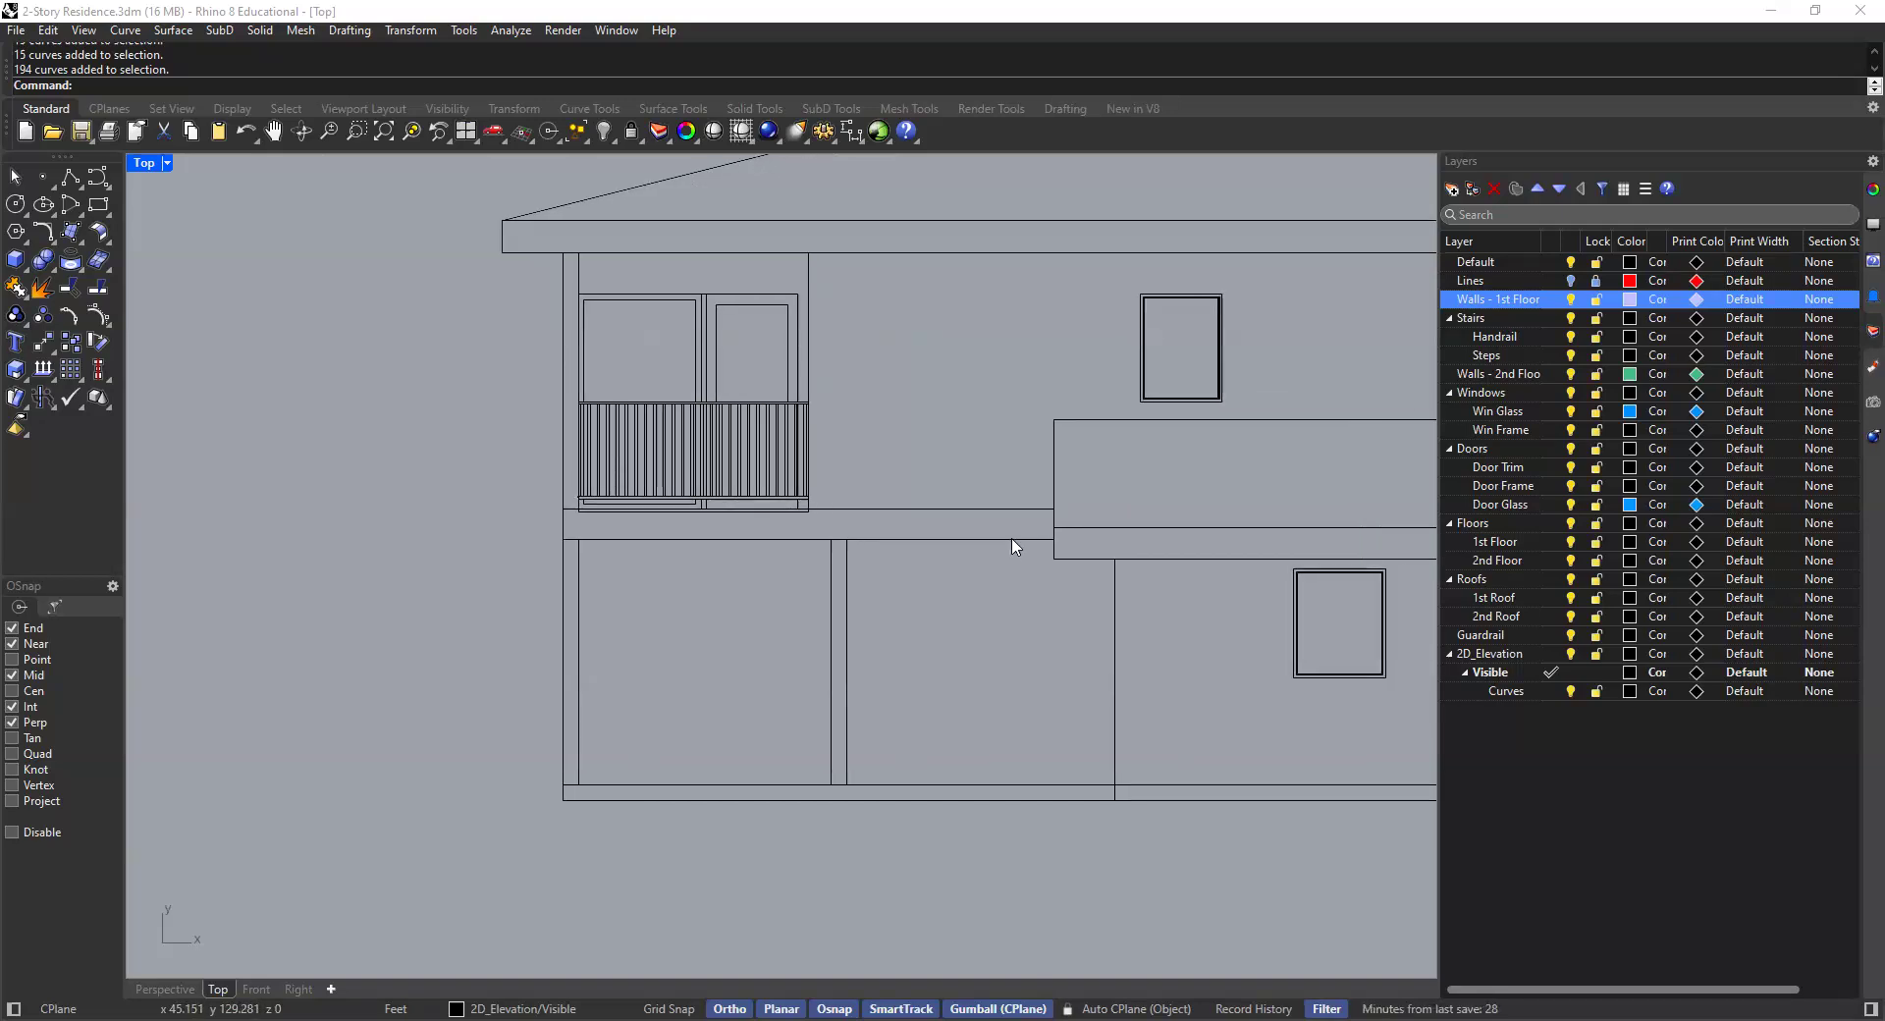
{"action": "scroll", "coordinate": [904, 452], "scroll_direction": "down", "scroll_amount": 3}
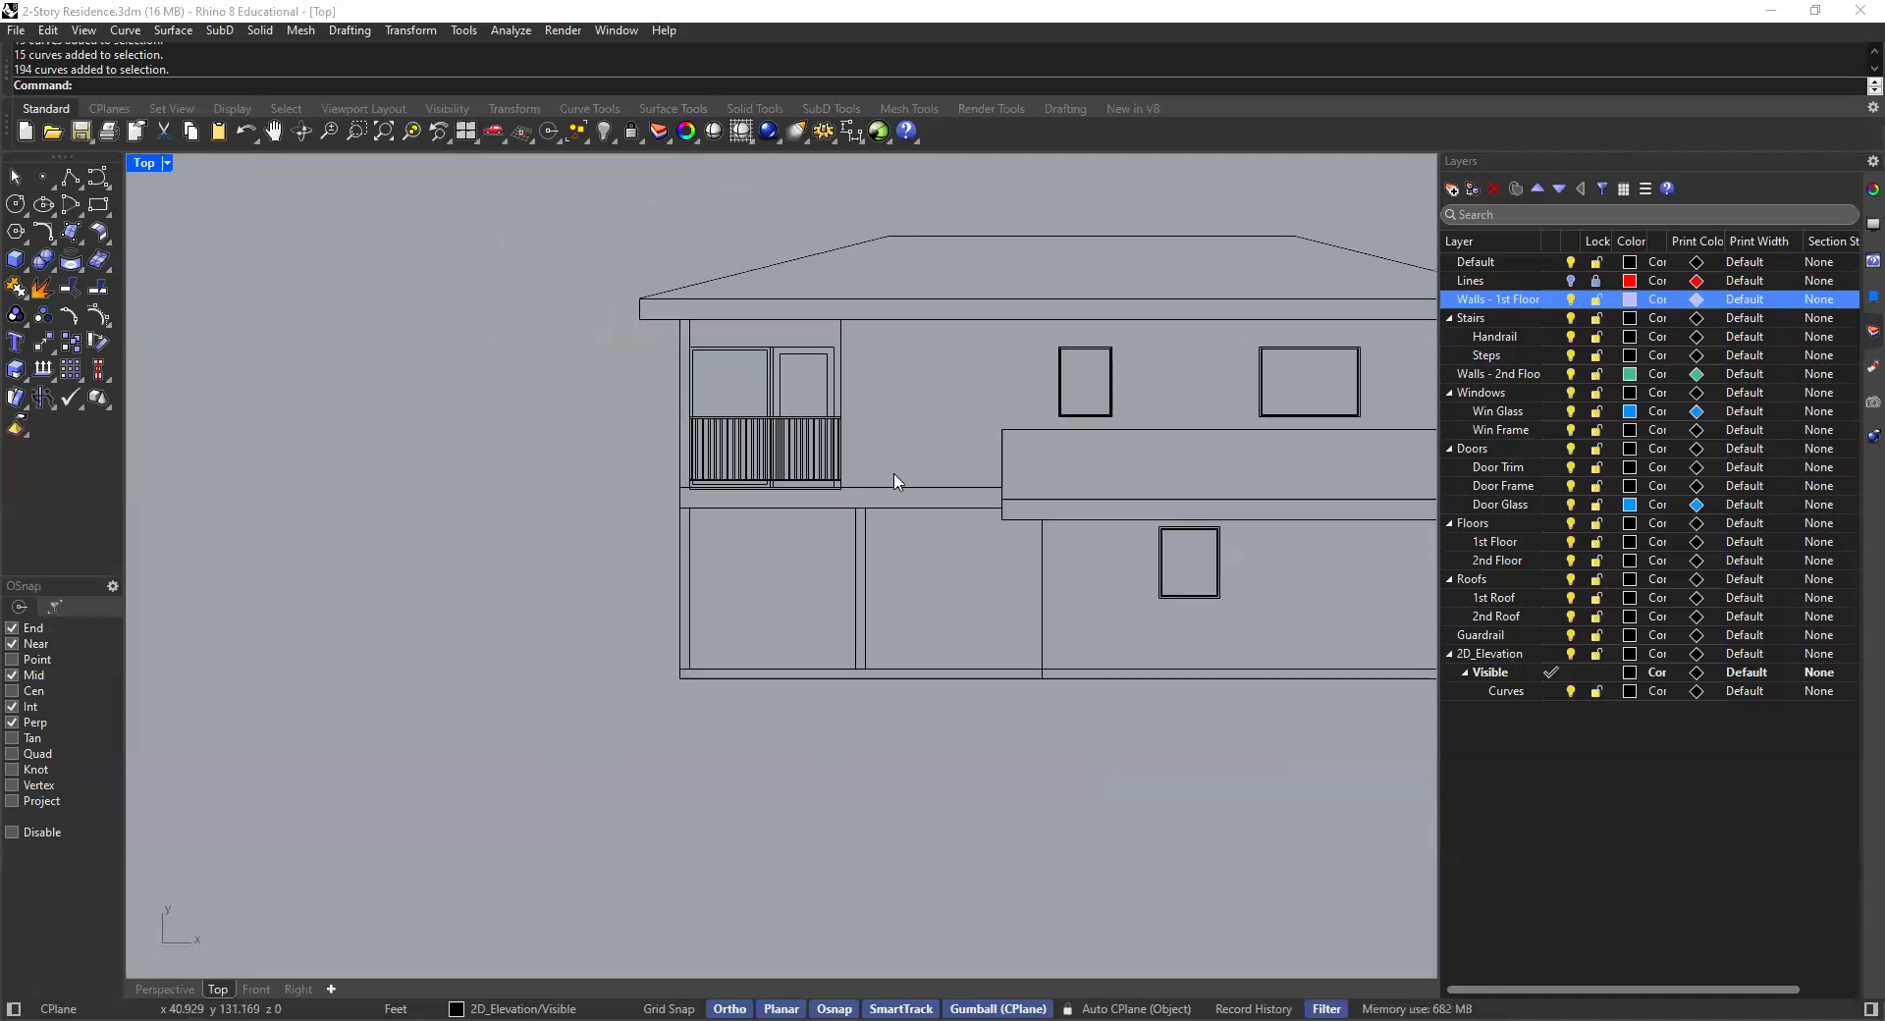
{"action": "scroll", "coordinate": [779, 417], "scroll_direction": "down", "scroll_amount": 4}
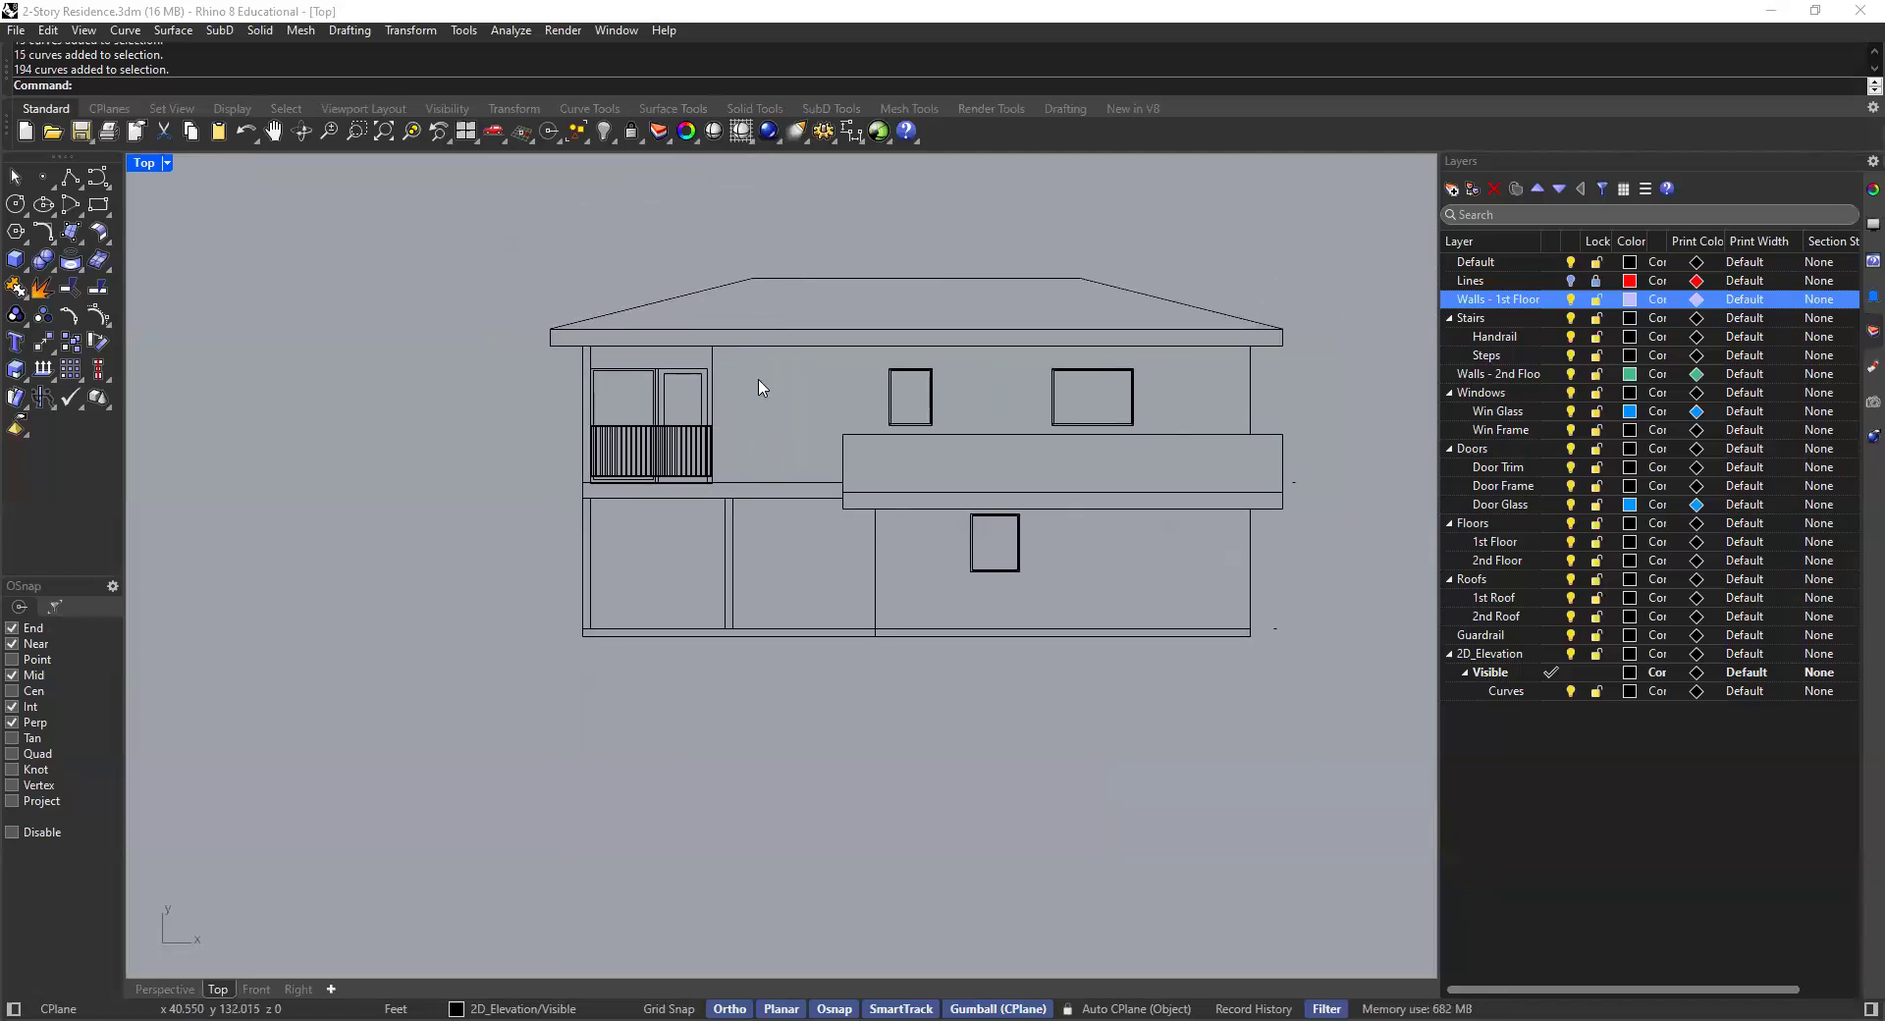
{"action": "scroll", "coordinate": [767, 409], "scroll_direction": "down", "scroll_amount": 3}
{"action": "scroll", "coordinate": [767, 432], "scroll_direction": "down", "scroll_amount": 3}
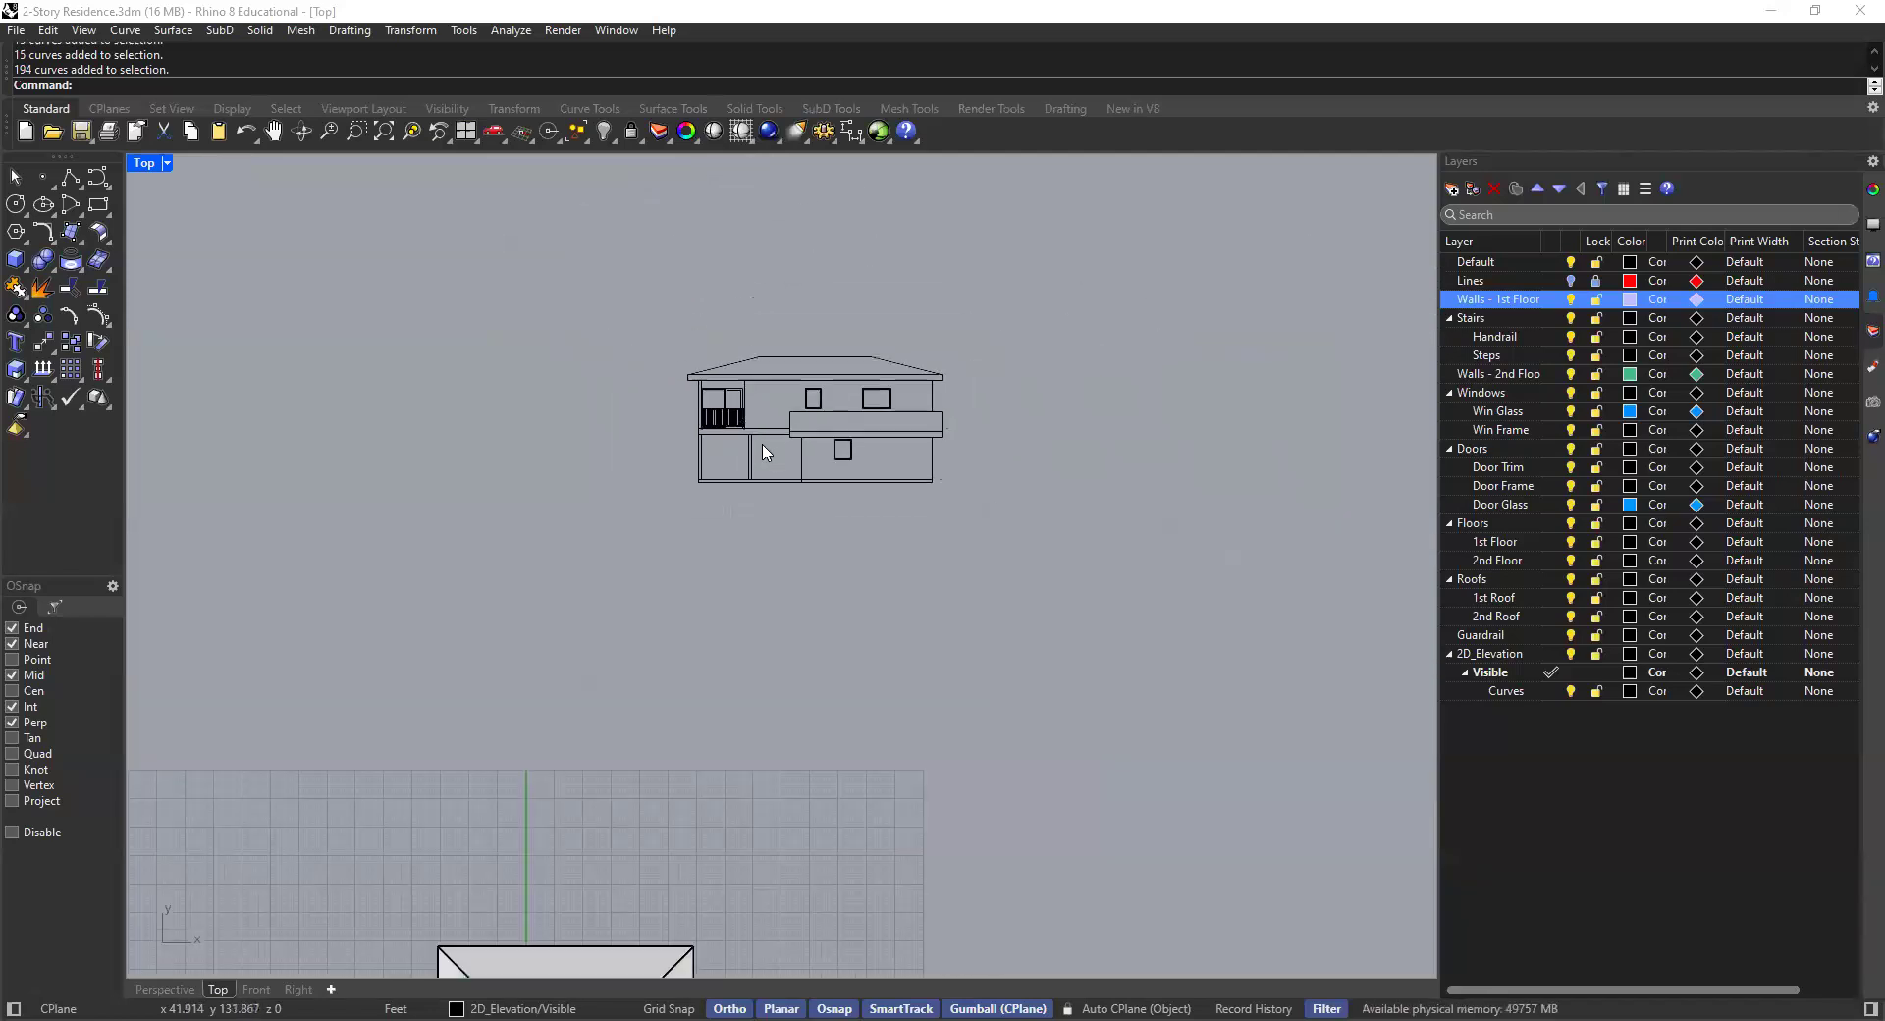
- Inspect the 3D house model closely in a maximized Perspective viewport and return to the four-viewport layout
{"action": "double_click", "coordinate": [143, 164]}
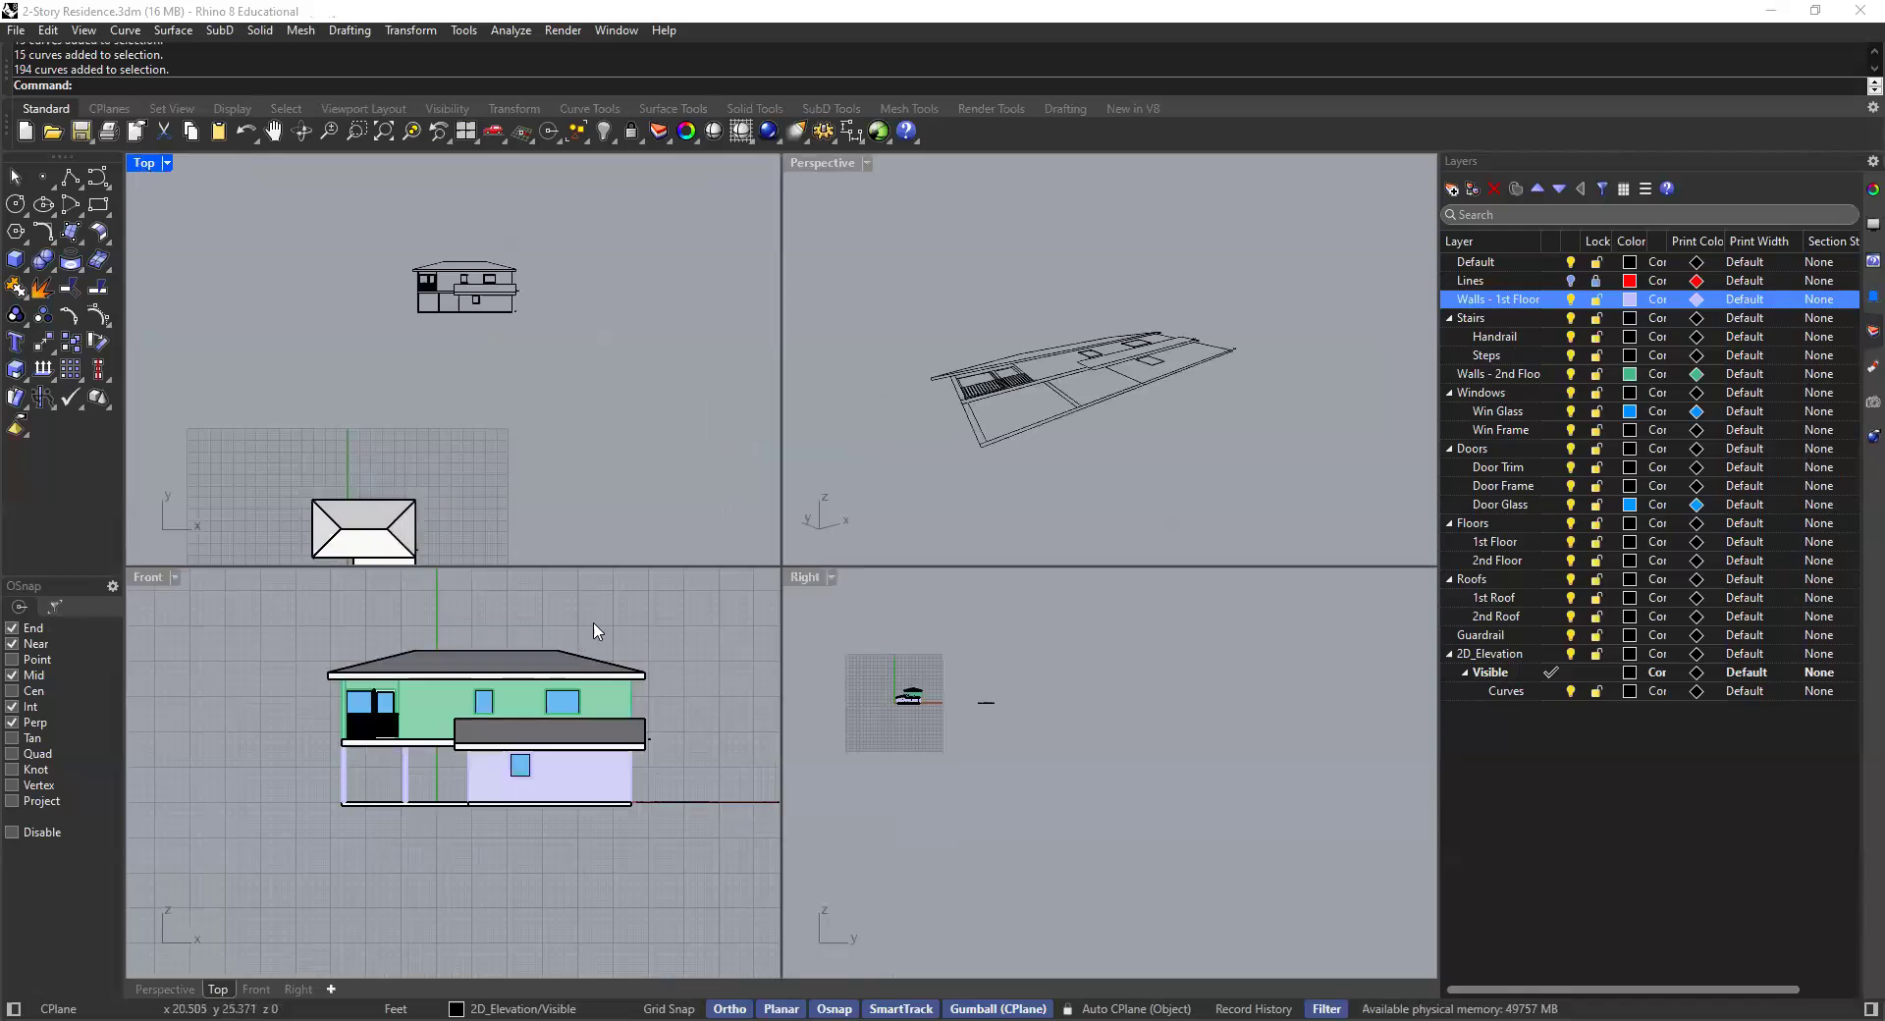
{"action": "left_click", "coordinate": [928, 334]}
{"action": "double_click", "coordinate": [820, 165]}
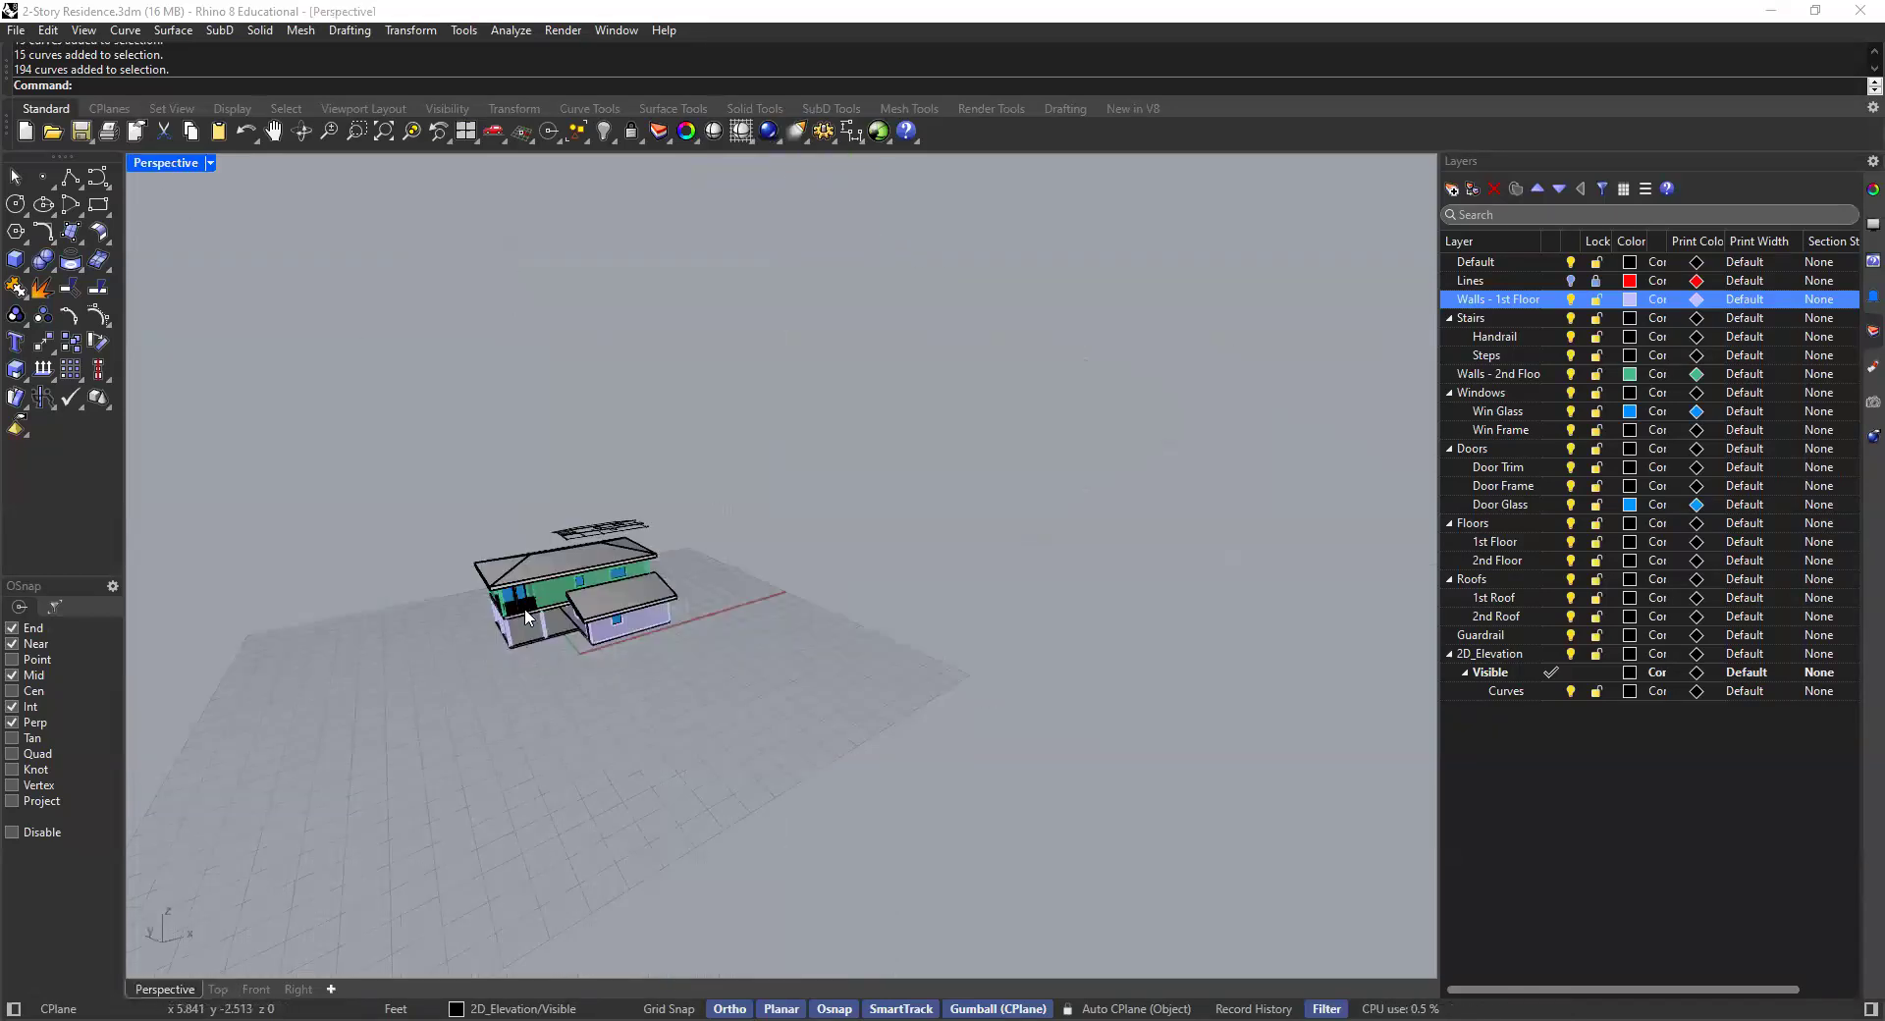
{"action": "scroll", "coordinate": [530, 619], "scroll_direction": "up", "scroll_amount": 5}
{"action": "scroll", "coordinate": [577, 589], "scroll_direction": "down", "scroll_amount": 3}
{"action": "scroll", "coordinate": [578, 590], "scroll_direction": "up", "scroll_amount": 8}
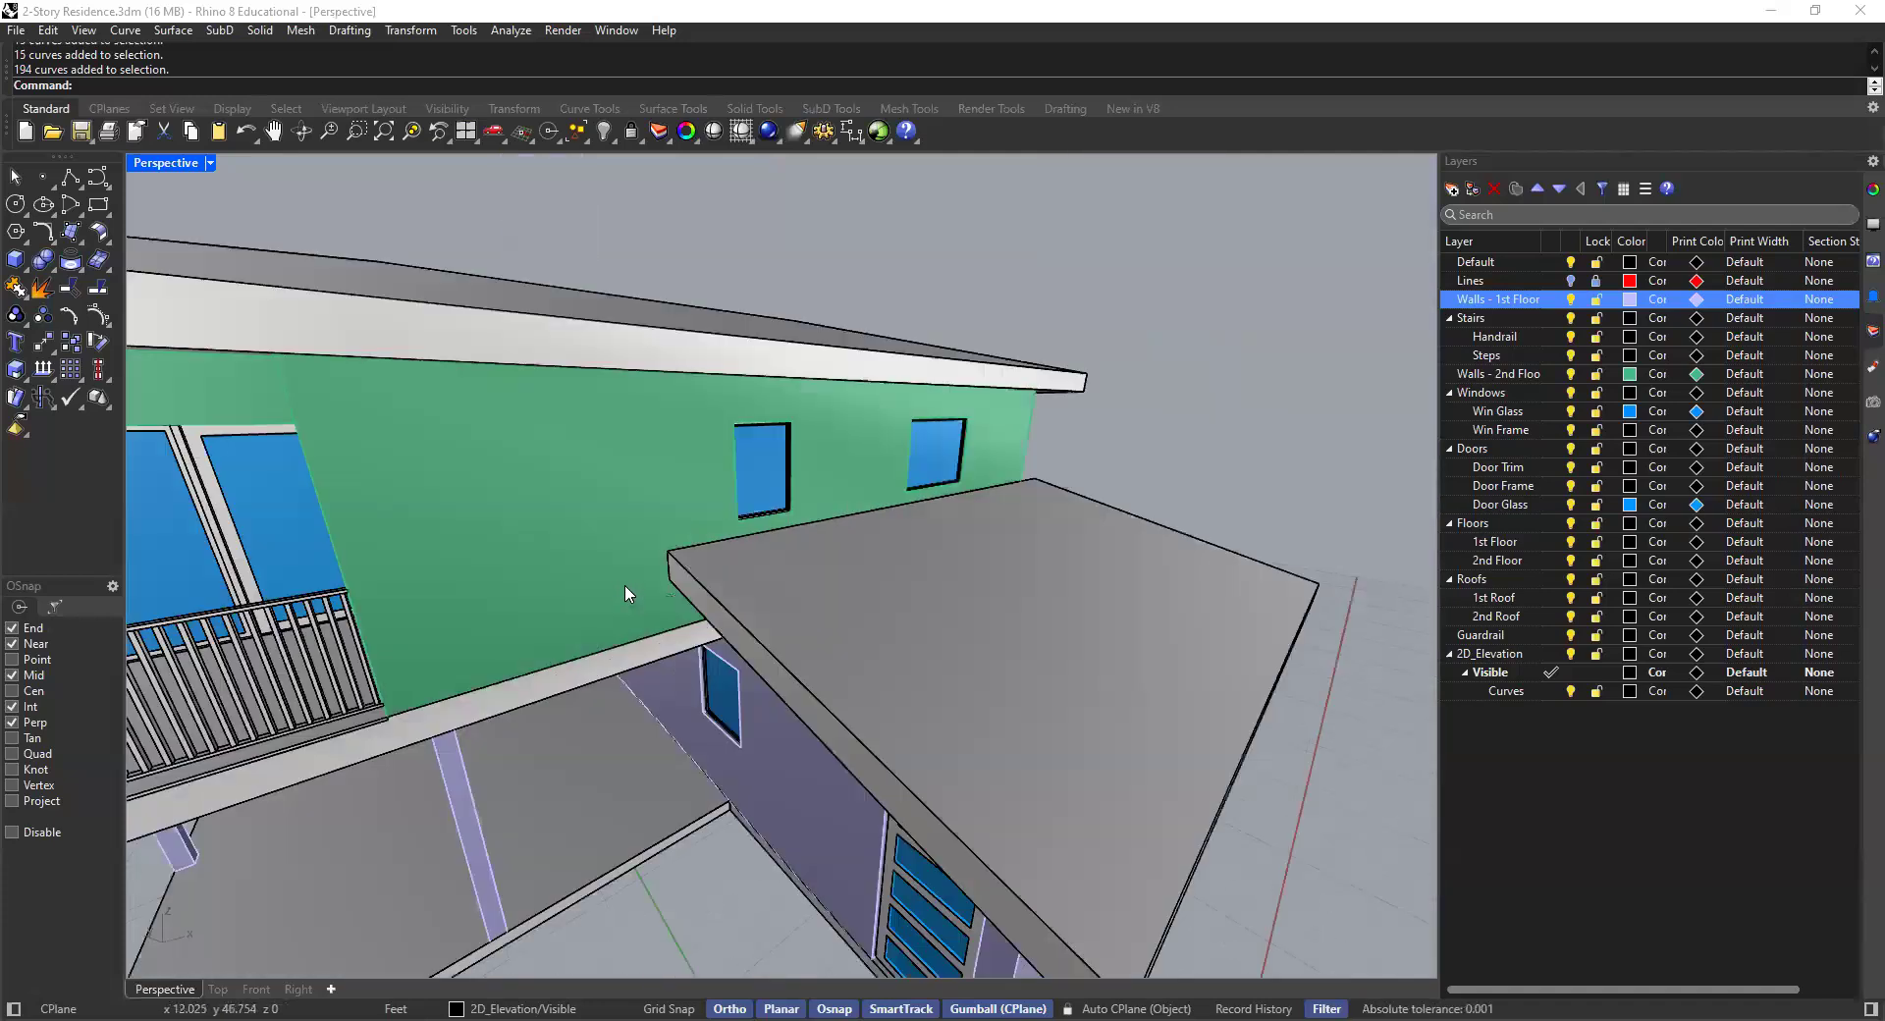
{"action": "right_click_drag", "start_coordinate": [664, 581], "coordinate": [648, 635]}
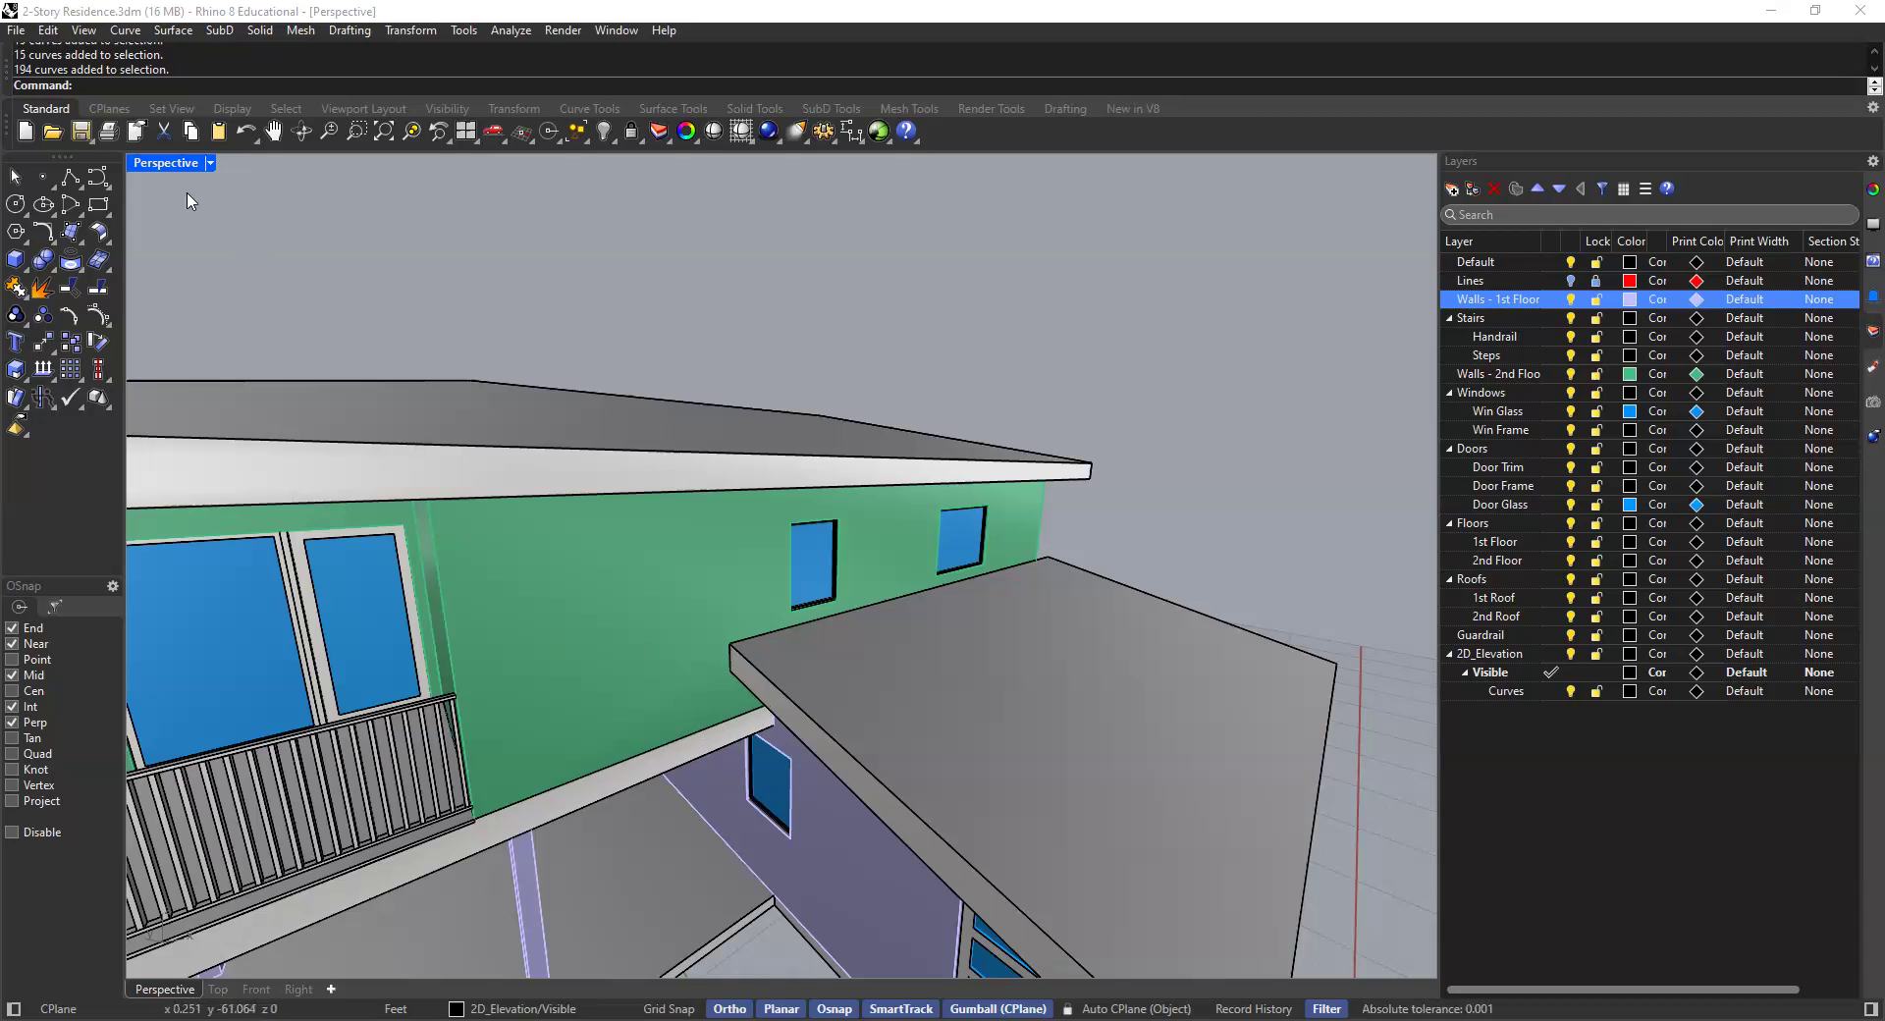
{"action": "double_click", "coordinate": [167, 164]}
{"action": "scroll", "coordinate": [452, 273], "scroll_direction": "up", "scroll_amount": 8}
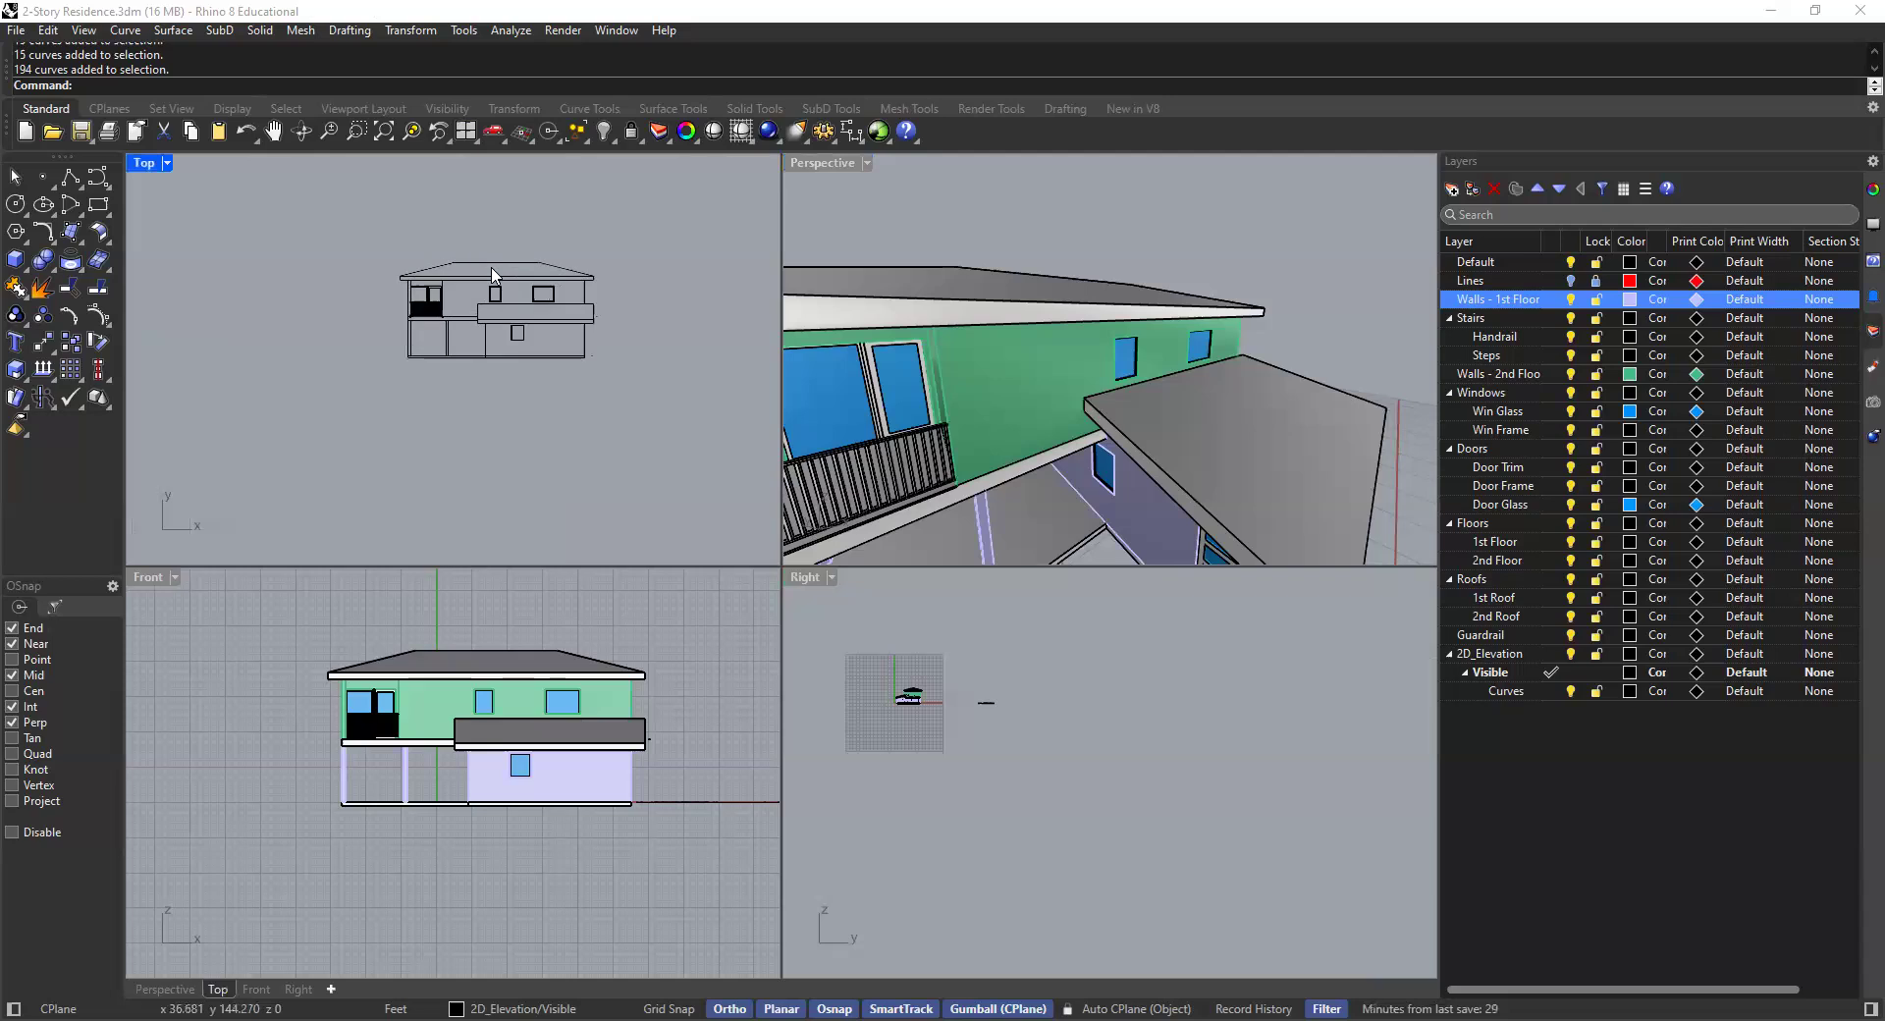
{"action": "scroll", "coordinate": [329, 377], "scroll_direction": "down", "scroll_amount": 4}
- Try to explode the curves beneath the balcony, ungroup them, and delete the stray line there
{"action": "left_click", "coordinate": [371, 360]}
{"action": "right_click_drag", "start_coordinate": [353, 354], "coordinate": [394, 380]}
{"action": "type", "text": "Explode"}
{"action": "key", "text": "Return"}
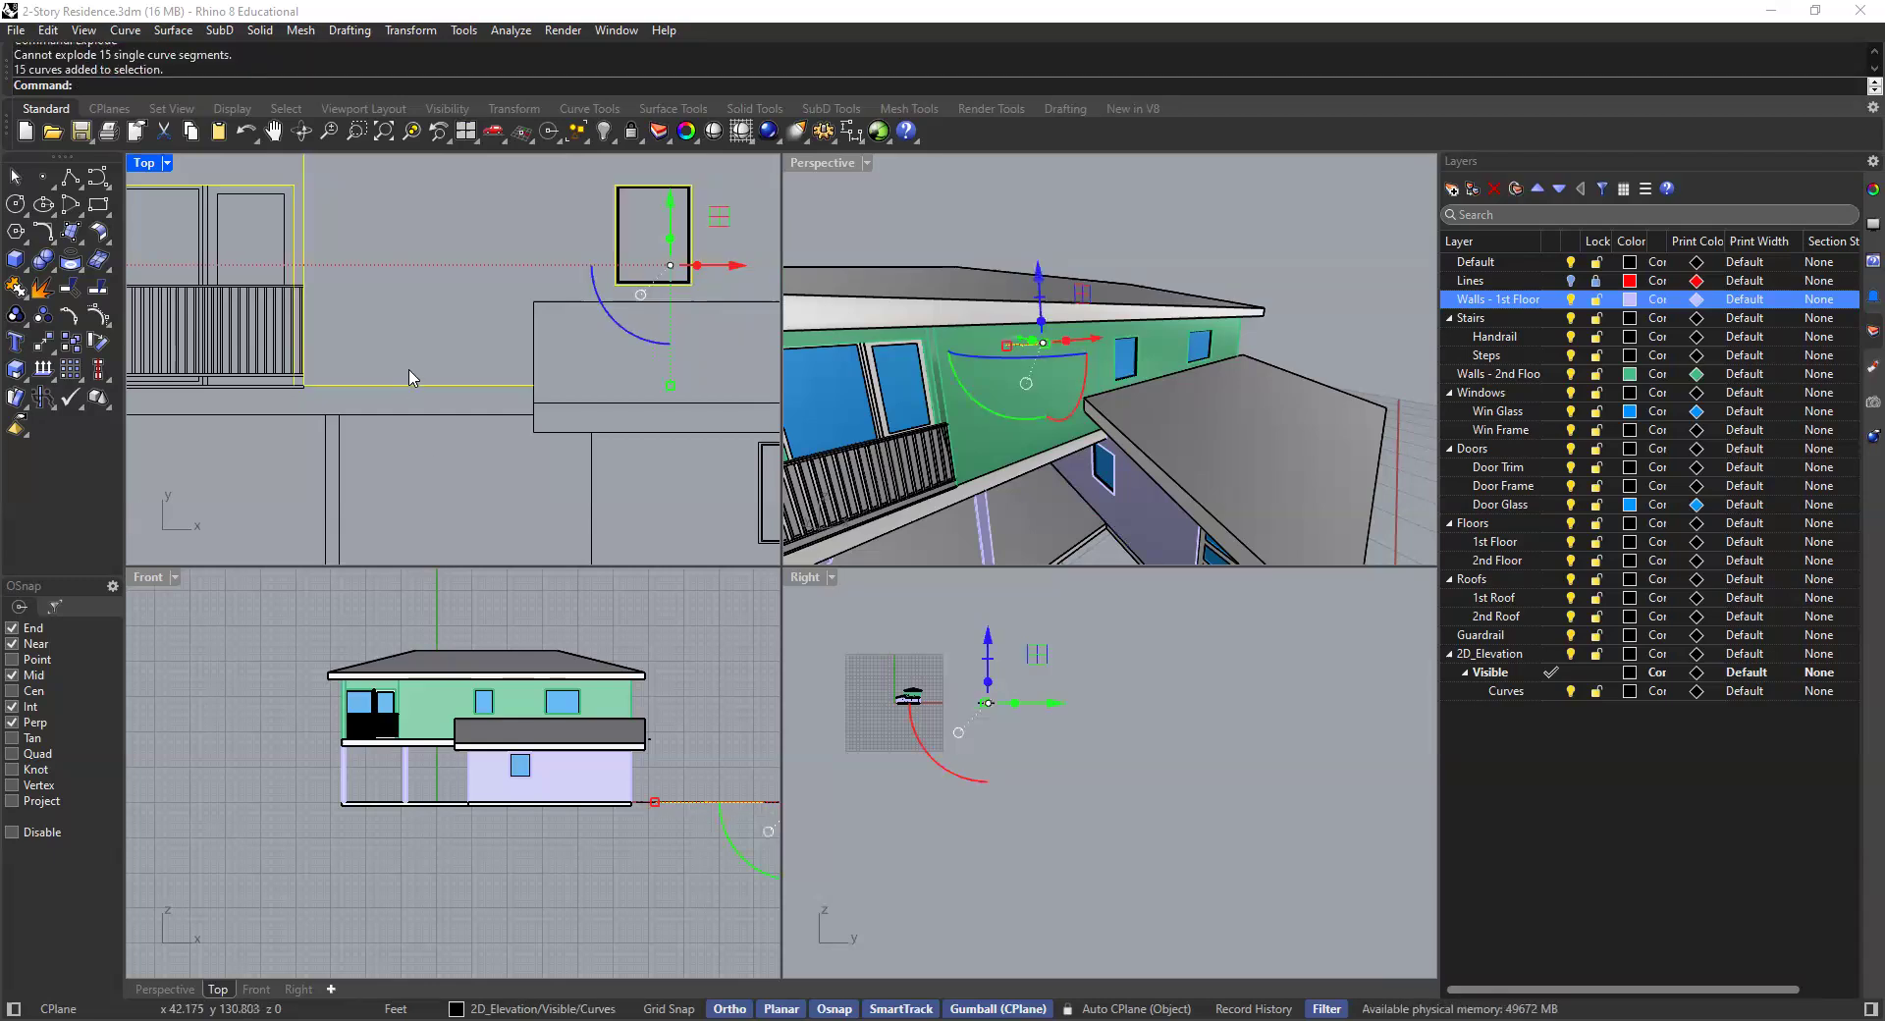
{"action": "type", "text": "Ungroup"}
{"action": "key", "text": "Return"}
{"action": "left_click", "coordinate": [414, 385]}
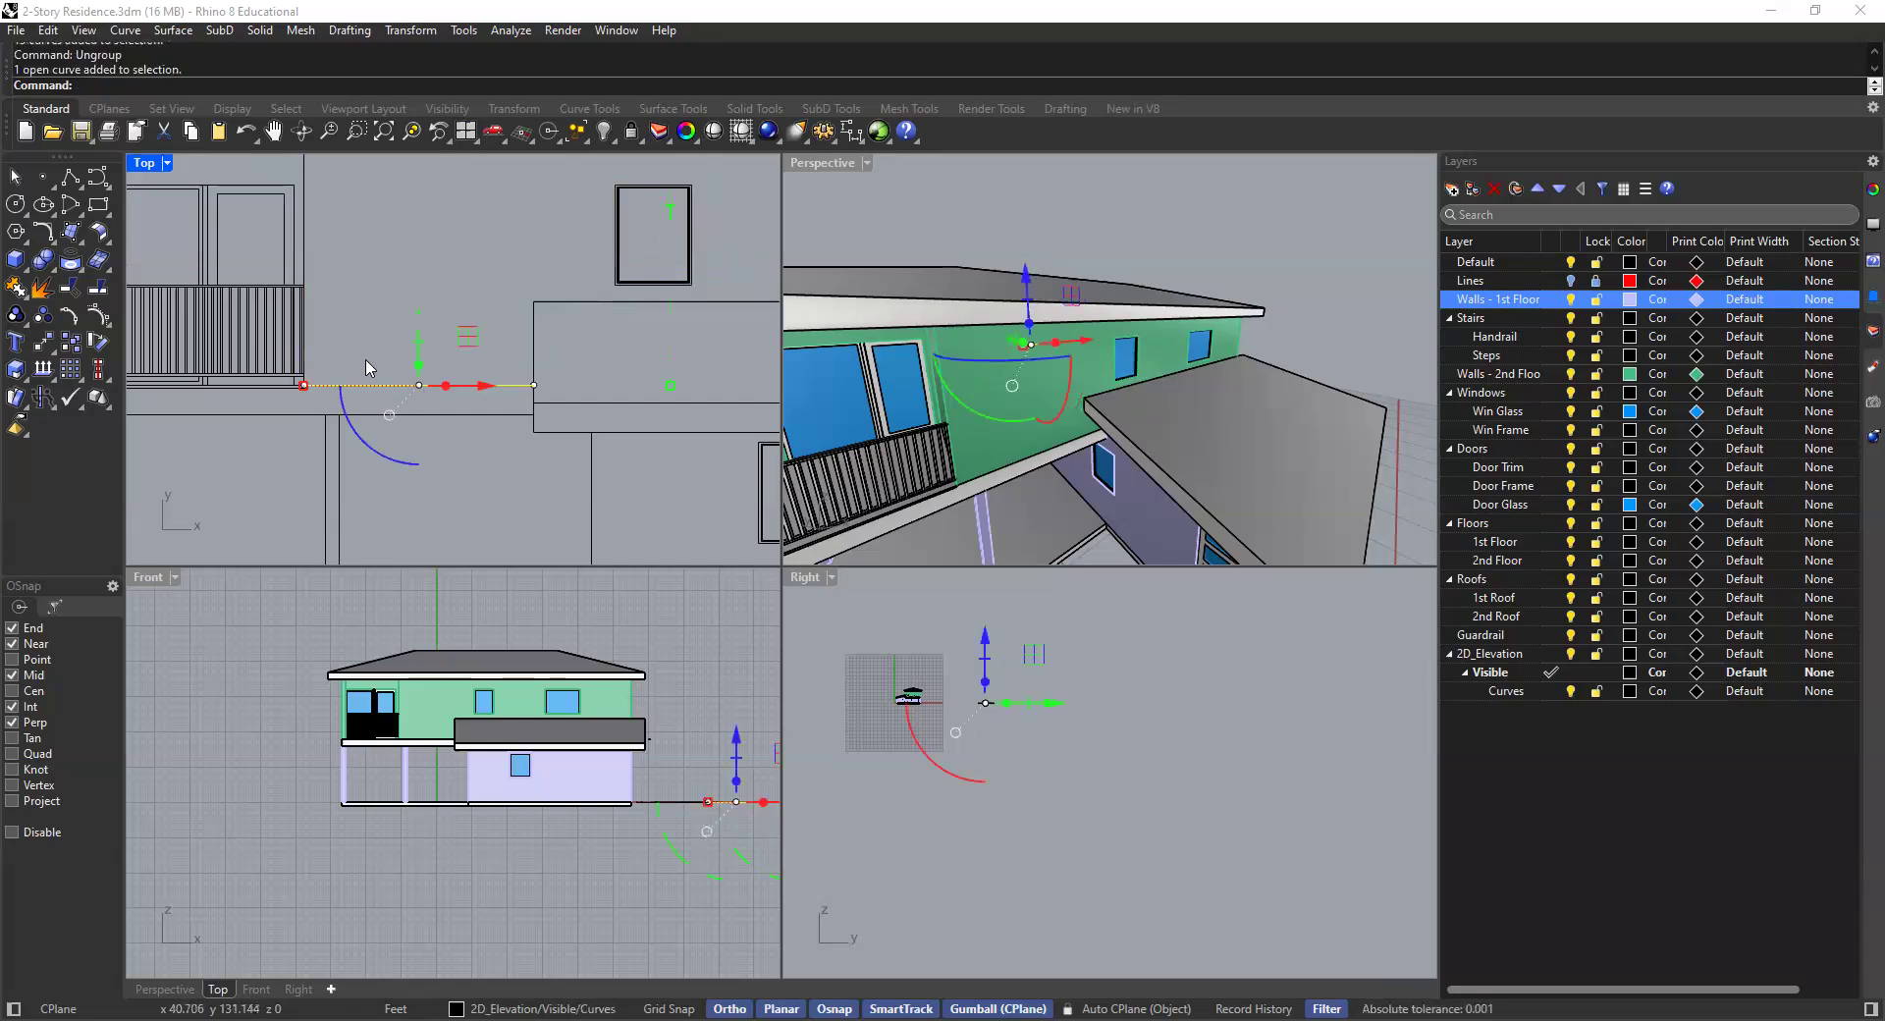
{"action": "key", "text": "Delete"}
- Delete a curve near the balcony's base line and undo the deletion
{"action": "scroll", "coordinate": [501, 355], "scroll_direction": "down", "scroll_amount": 4}
{"action": "right_click_drag", "start_coordinate": [296, 395], "coordinate": [607, 413]}
{"action": "scroll", "coordinate": [628, 403], "scroll_direction": "up", "scroll_amount": 5}
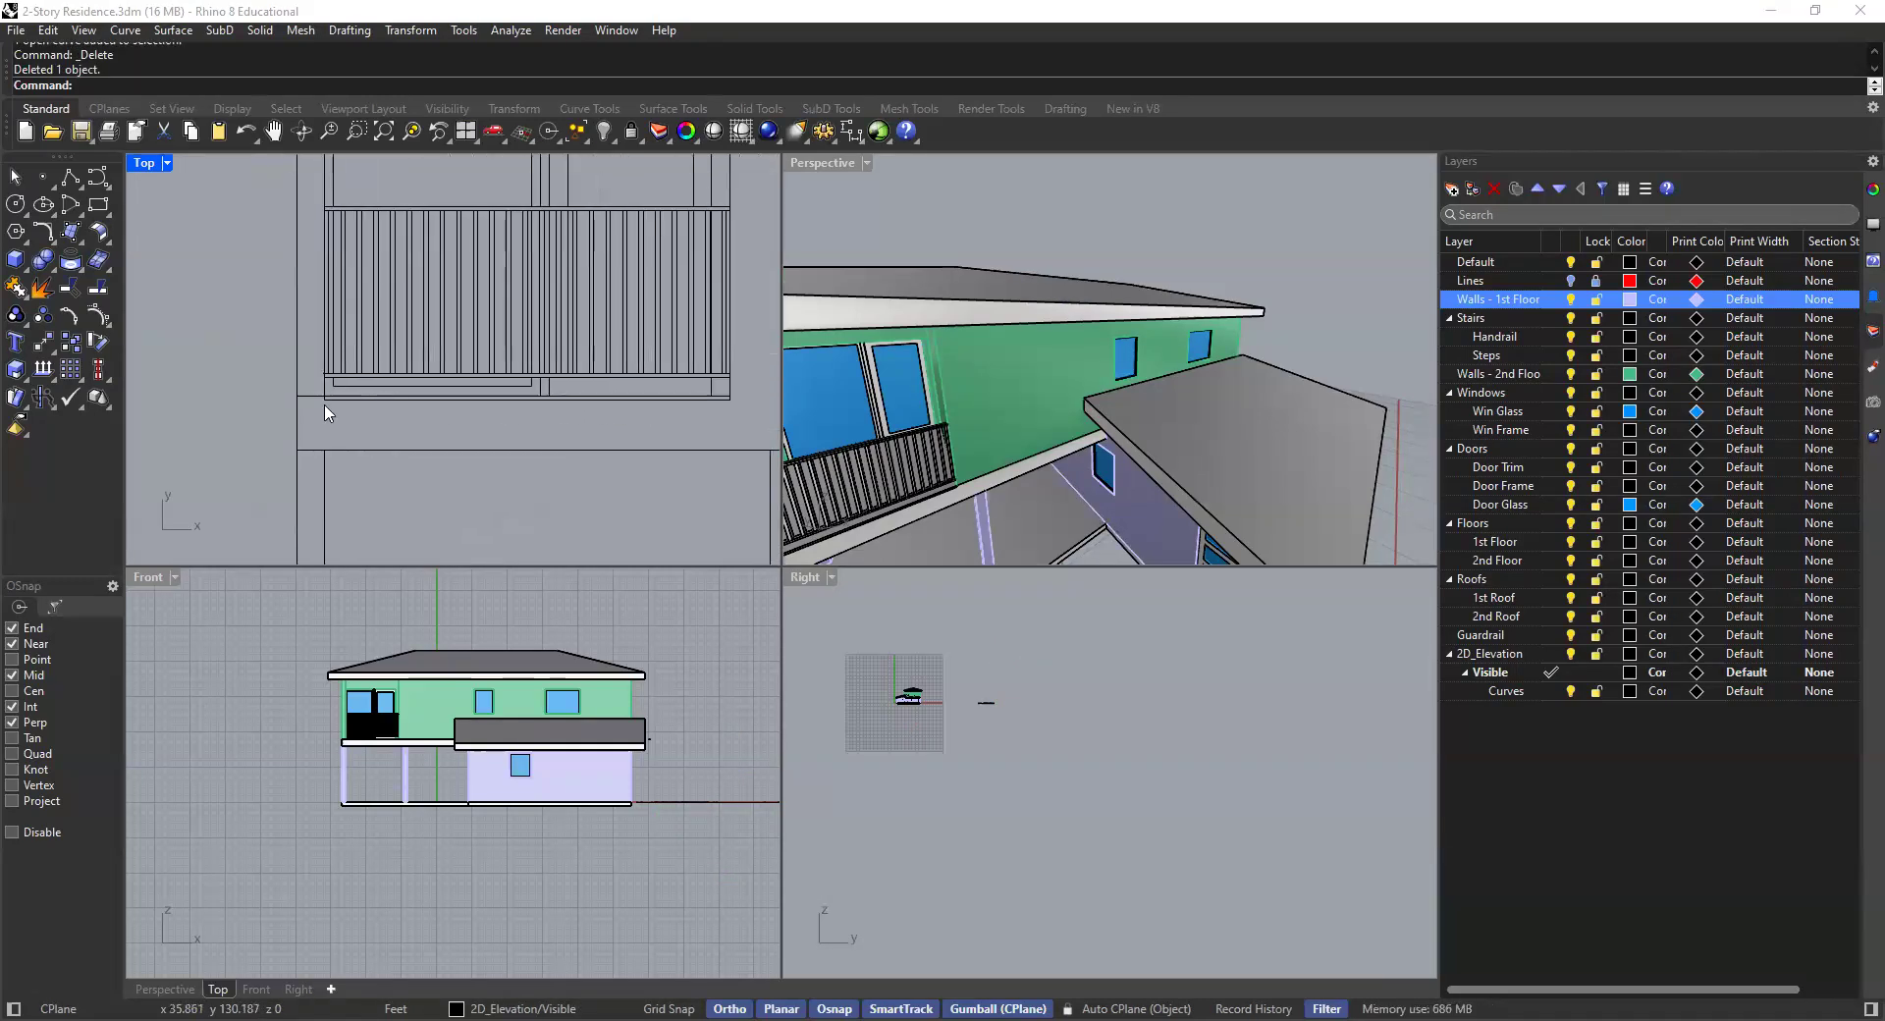
{"action": "scroll", "coordinate": [318, 399], "scroll_direction": "up", "scroll_amount": 6}
{"action": "left_click_drag", "start_coordinate": [327, 403], "coordinate": [320, 390]}
{"action": "scroll", "coordinate": [320, 406], "scroll_direction": "down", "scroll_amount": 6}
{"action": "key", "text": "Delete"}
{"action": "key", "text": "ctrl+z"}
- Ungroup the curve group running along the balcony's base line
{"action": "right_click_drag", "start_coordinate": [409, 420], "coordinate": [203, 423]}
{"action": "scroll", "coordinate": [203, 423], "scroll_direction": "down", "scroll_amount": 3}
{"action": "type", "text": "Ungroup"}
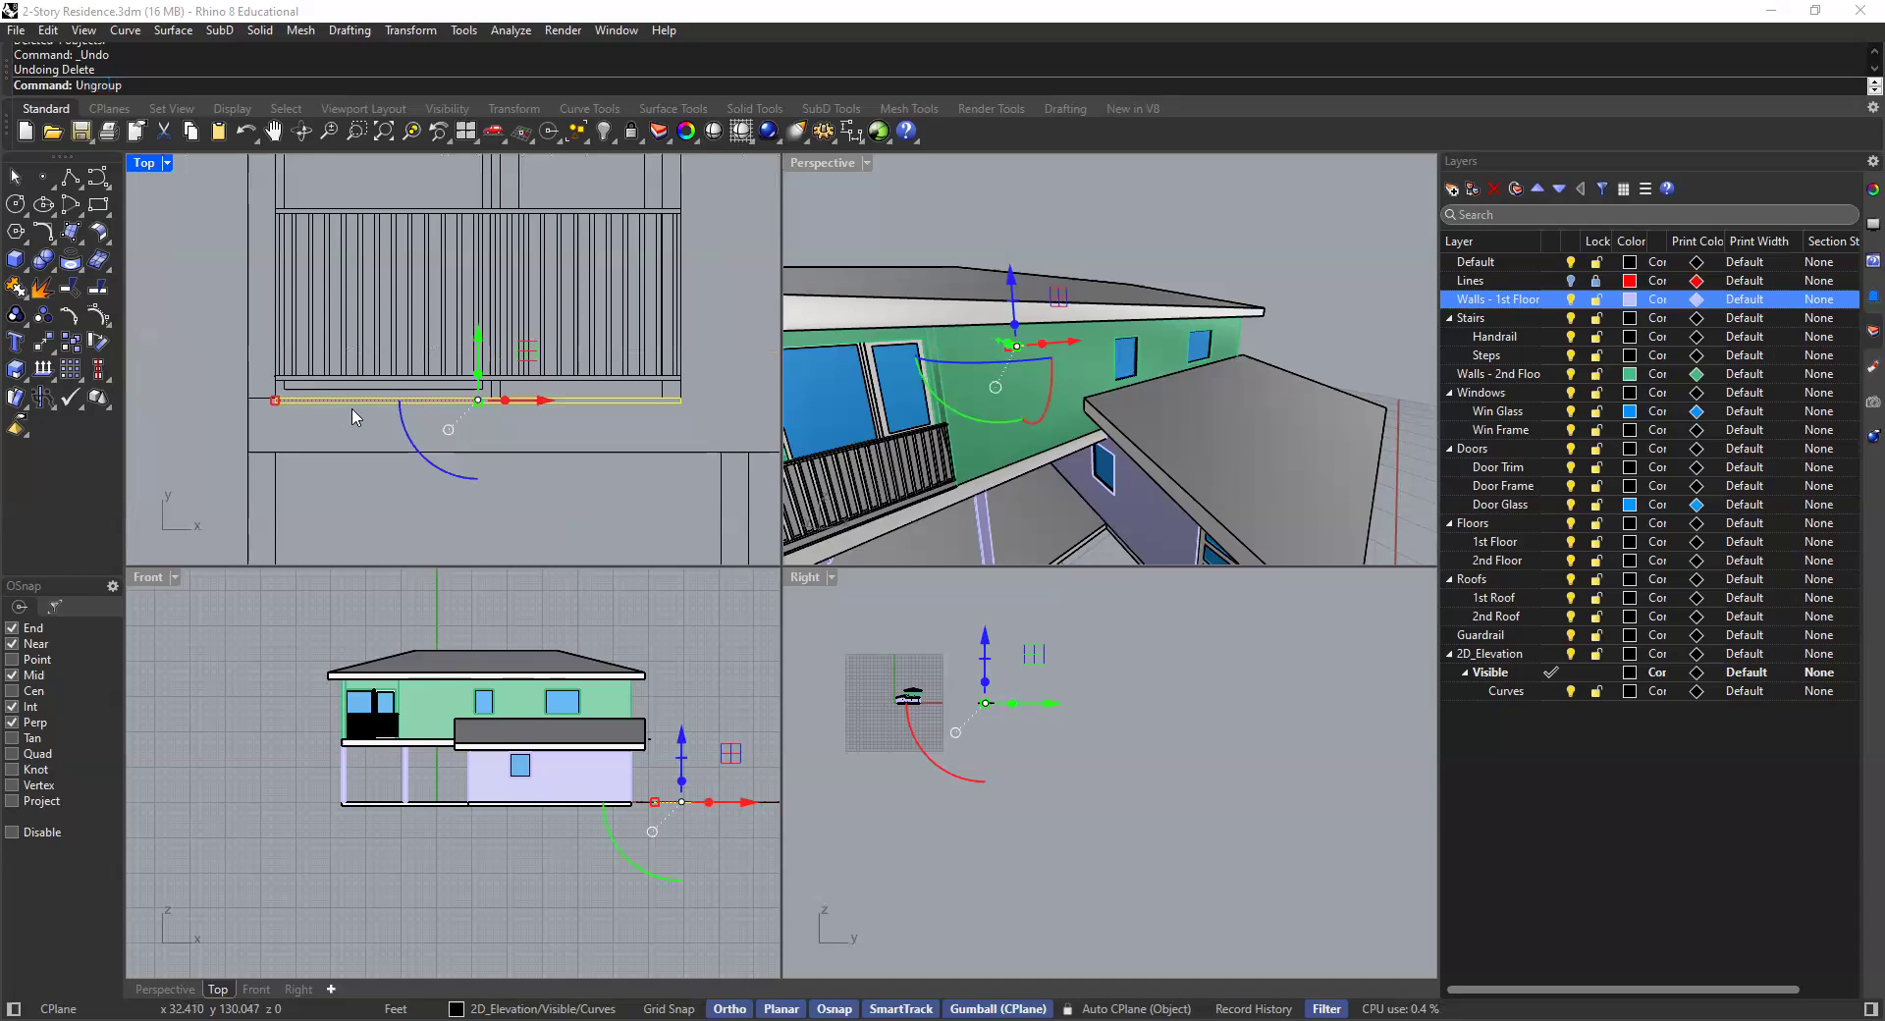
{"action": "key", "text": "Return"}
{"action": "left_click", "coordinate": [209, 425]}
{"action": "scroll", "coordinate": [357, 395], "scroll_direction": "up", "scroll_amount": 4}
{"action": "left_click", "coordinate": [358, 407]}
{"action": "key", "text": "Escape"}
- Delete several stray line segments beneath the balcony in the elevation
{"action": "scroll", "coordinate": [586, 422], "scroll_direction": "up", "scroll_amount": 5}
{"action": "scroll", "coordinate": [625, 432], "scroll_direction": "up", "scroll_amount": 3}
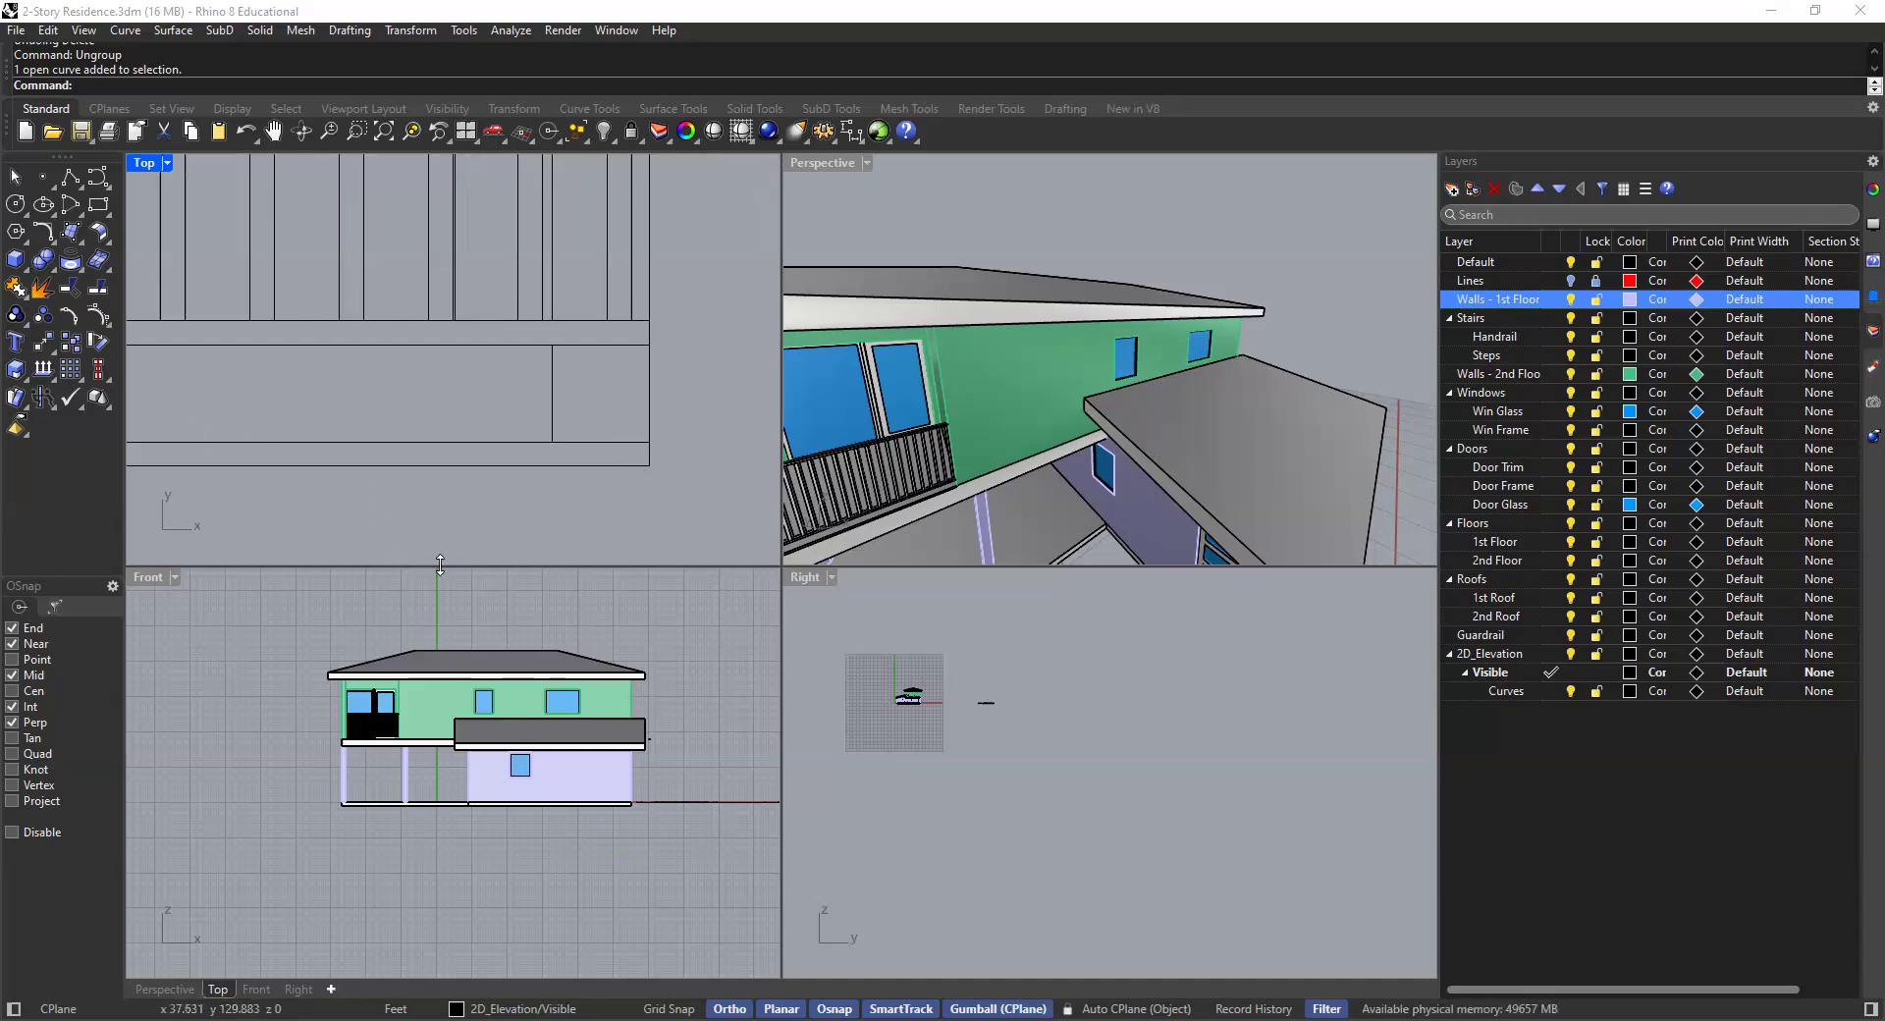
{"action": "left_click", "coordinate": [651, 464]}
{"action": "key", "text": "Delete"}
{"action": "left_click", "coordinate": [641, 466]}
{"action": "key", "text": "Delete"}
{"action": "scroll", "coordinate": [697, 501], "scroll_direction": "down", "scroll_amount": 15}
{"action": "scroll", "coordinate": [518, 475], "scroll_direction": "up", "scroll_amount": 10}
{"action": "left_click", "coordinate": [518, 437]}
{"action": "key", "text": "Delete"}
- Ungroup another curve beneath the balcony and delete one of its segments
{"action": "left_click", "coordinate": [494, 438]}
{"action": "scroll", "coordinate": [415, 472], "scroll_direction": "up", "scroll_amount": 1}
{"action": "type", "text": "ungroup"}
{"action": "key", "text": "Return"}
{"action": "left_click", "coordinate": [474, 424]}
{"action": "key", "text": "Delete"}
- Select the two curves at the lower wall corner and ungroup them
{"action": "scroll", "coordinate": [540, 491], "scroll_direction": "down", "scroll_amount": 3}
{"action": "scroll", "coordinate": [535, 461], "scroll_direction": "up", "scroll_amount": 3}
{"action": "left_click", "coordinate": [535, 453]}
{"action": "key", "text": "Escape"}
{"action": "scroll", "coordinate": [402, 451], "scroll_direction": "down", "scroll_amount": 5}
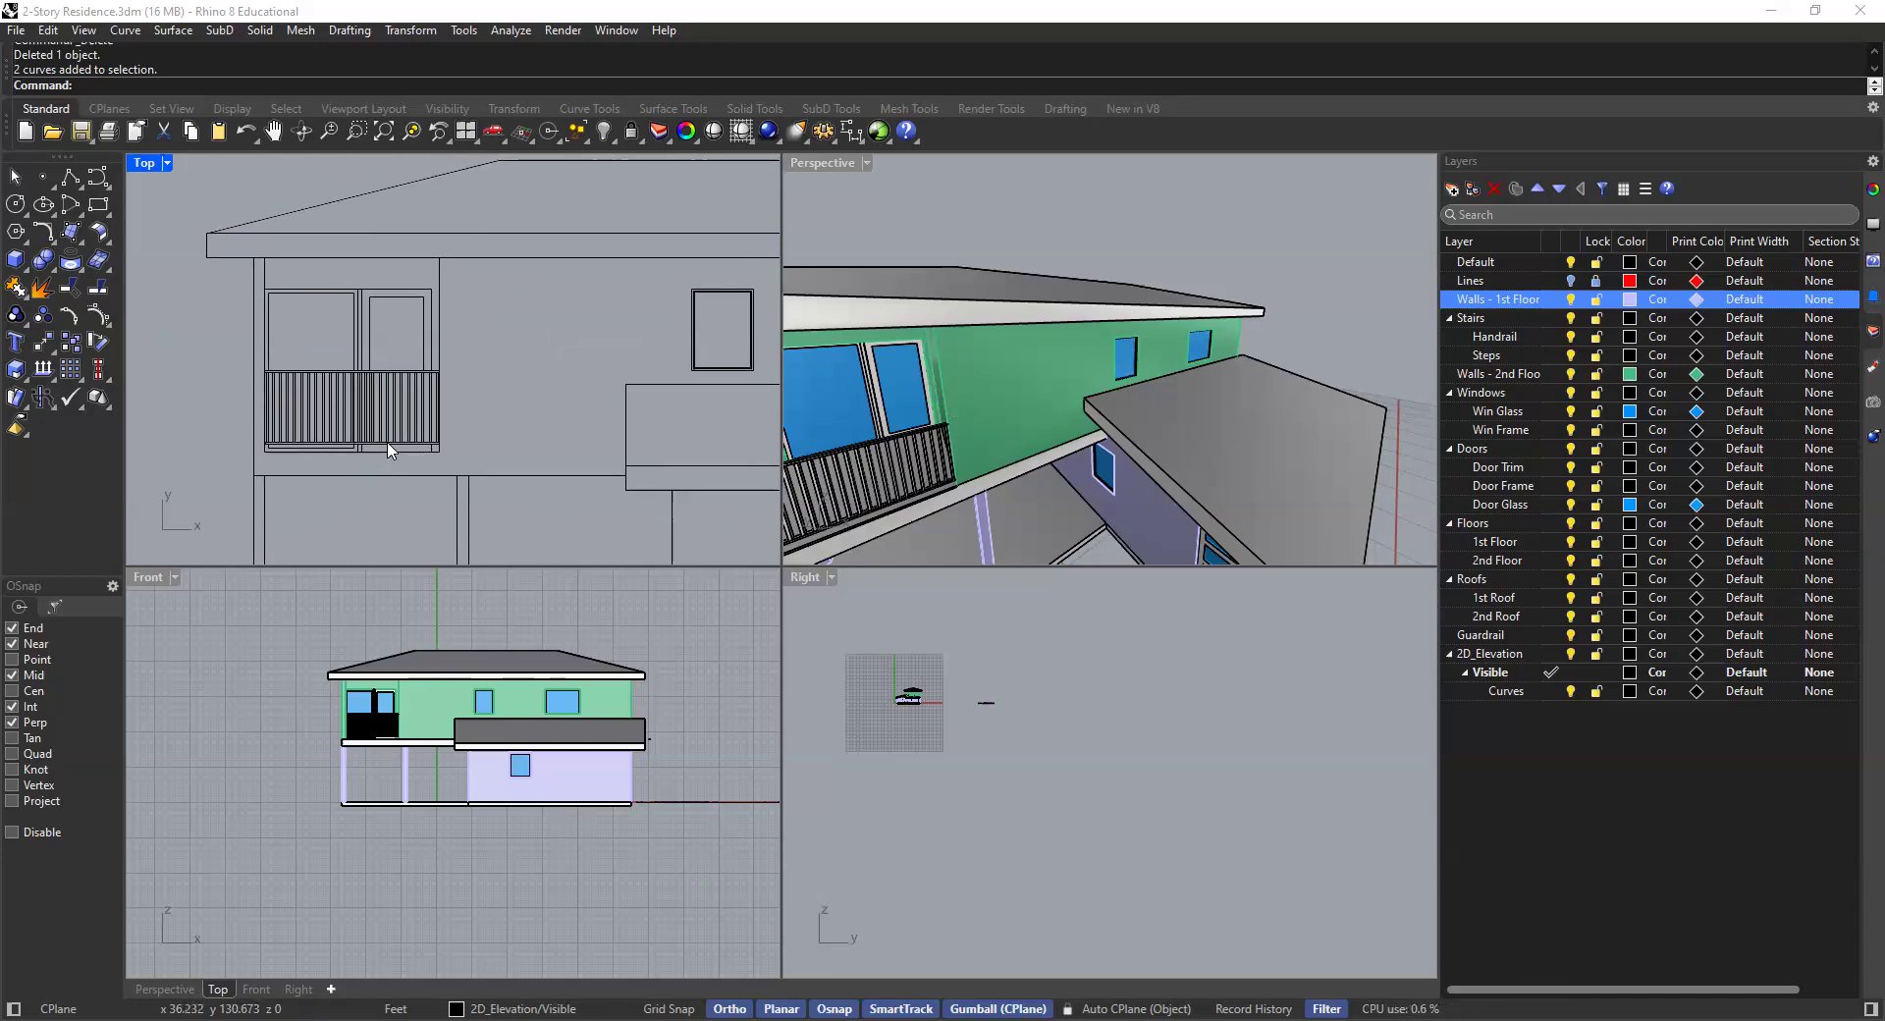
{"action": "scroll", "coordinate": [560, 438], "scroll_direction": "up", "scroll_amount": 5}
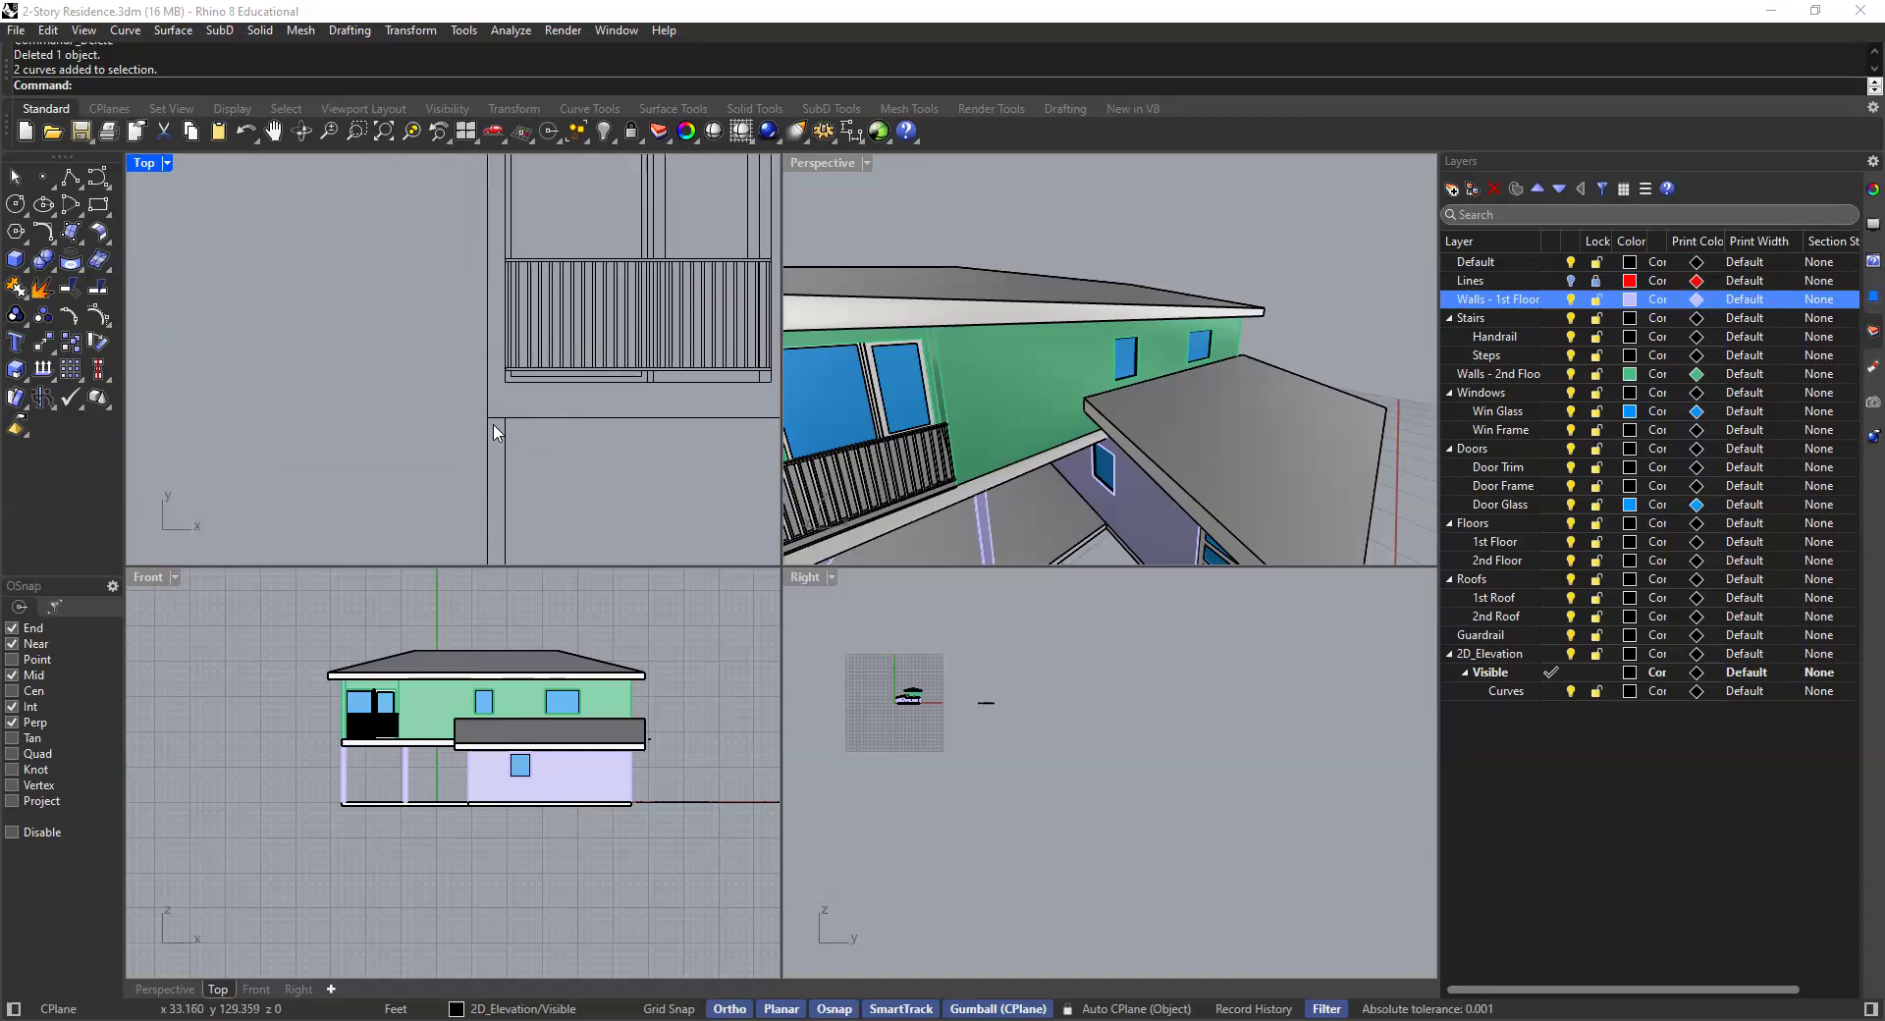
{"action": "scroll", "coordinate": [509, 441], "scroll_direction": "down", "scroll_amount": 1}
{"action": "left_click", "coordinate": [499, 388]}
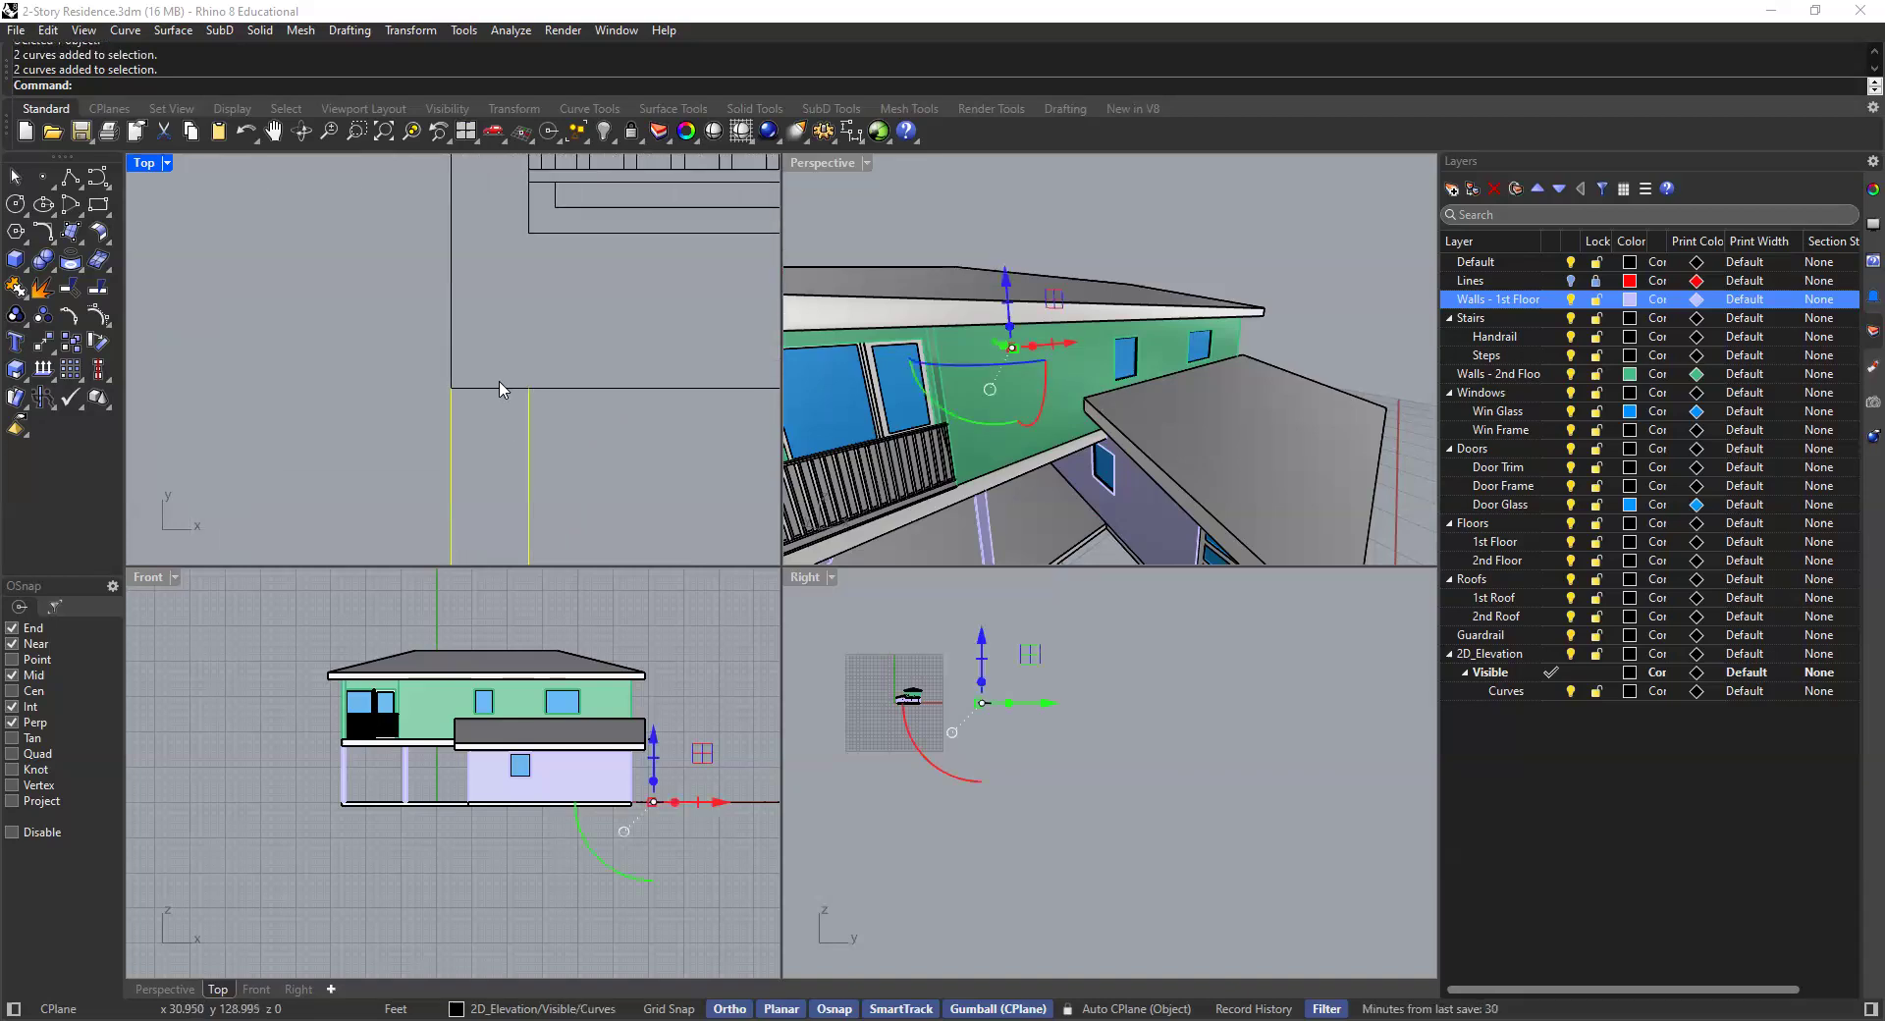
{"action": "type", "text": "Ungrop"}
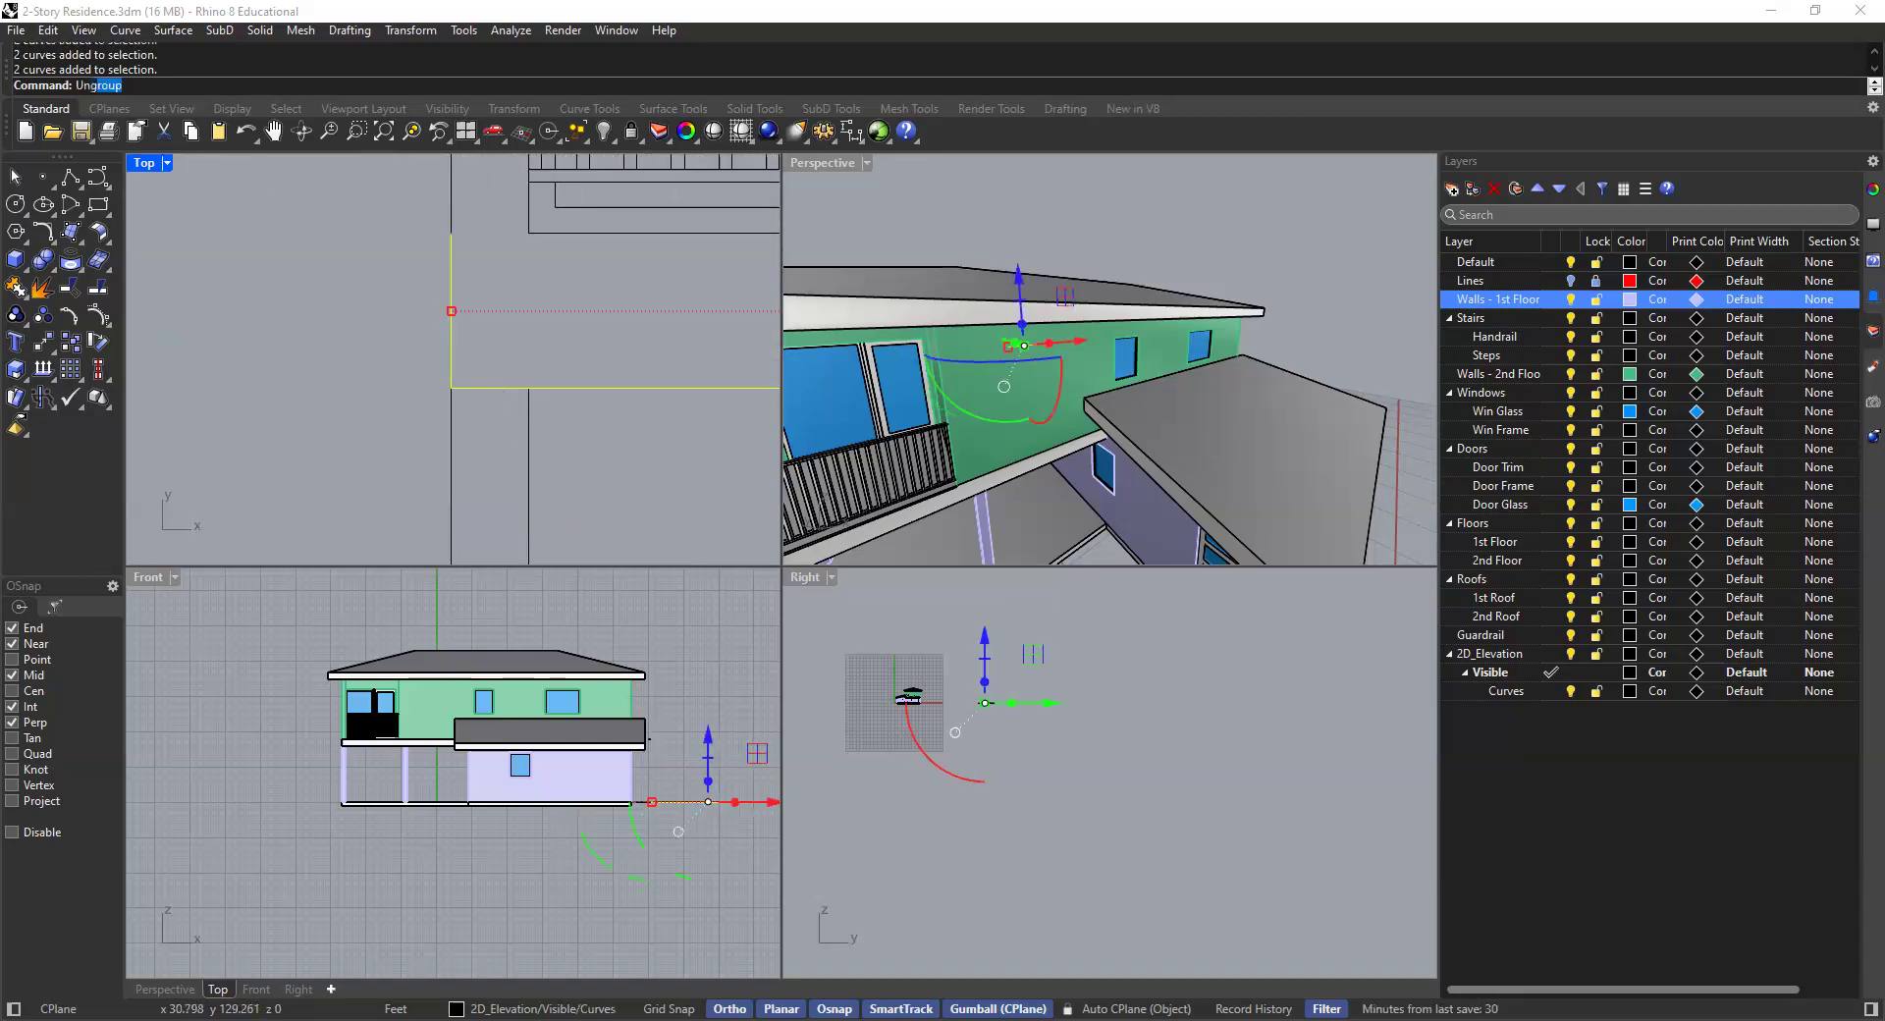
{"action": "key", "text": "Return"}
{"action": "type", "text": "Ungroup"}
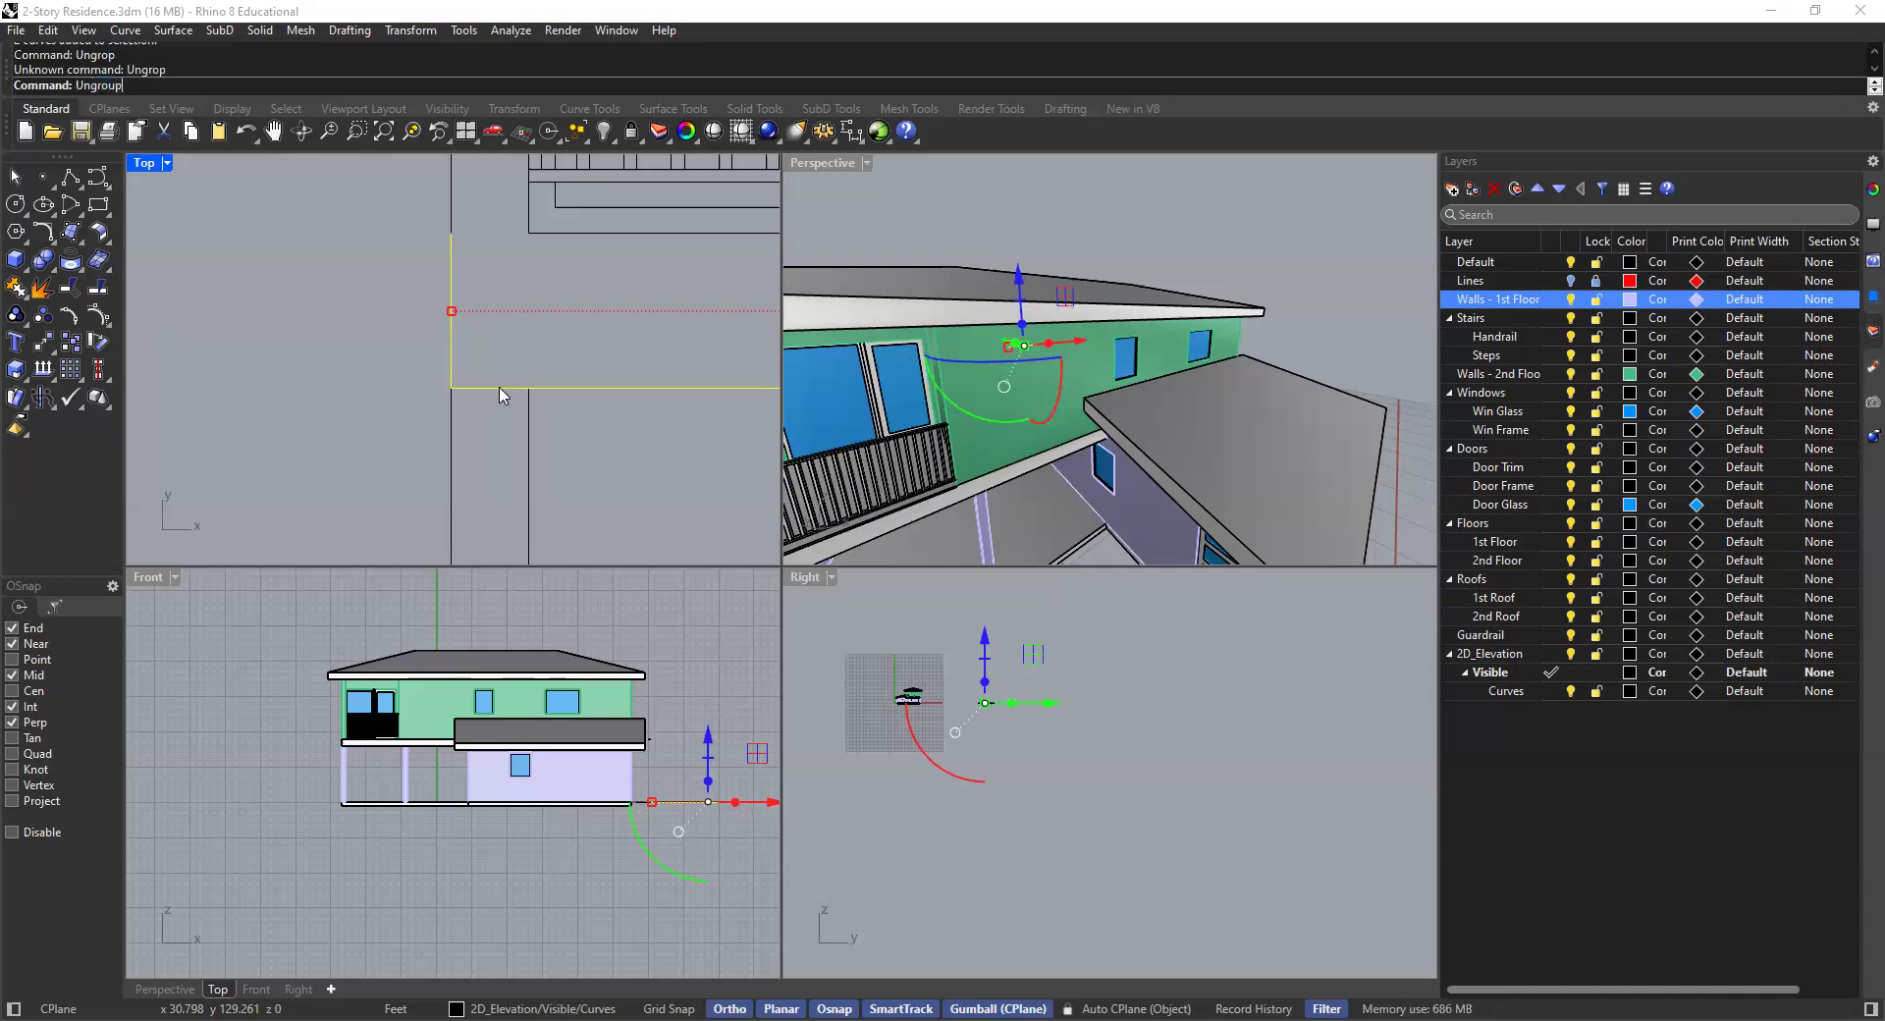
{"action": "key", "text": "Return"}
- Trim the overlapping curve segment at the lower wall corner using the Trim command
{"action": "left_click", "coordinate": [508, 390]}
{"action": "left_click", "coordinate": [541, 341]}
{"action": "type", "text": "Trim"}
{"action": "key", "text": "Return"}
{"action": "left_click_drag", "start_coordinate": [602, 320], "coordinate": [447, 454]}
{"action": "key", "text": "Return"}
{"action": "left_click", "coordinate": [499, 390]}
{"action": "key", "text": "Return"}
- Repeat Trim to cut away overlapping line segments further along the lower wall
{"action": "scroll", "coordinate": [556, 387], "scroll_direction": "down", "scroll_amount": 12}
{"action": "scroll", "coordinate": [616, 406], "scroll_direction": "down", "scroll_amount": 7}
{"action": "right_click_drag", "start_coordinate": [617, 407], "coordinate": [546, 420]}
{"action": "scroll", "coordinate": [620, 407], "scroll_direction": "up", "scroll_amount": 10}
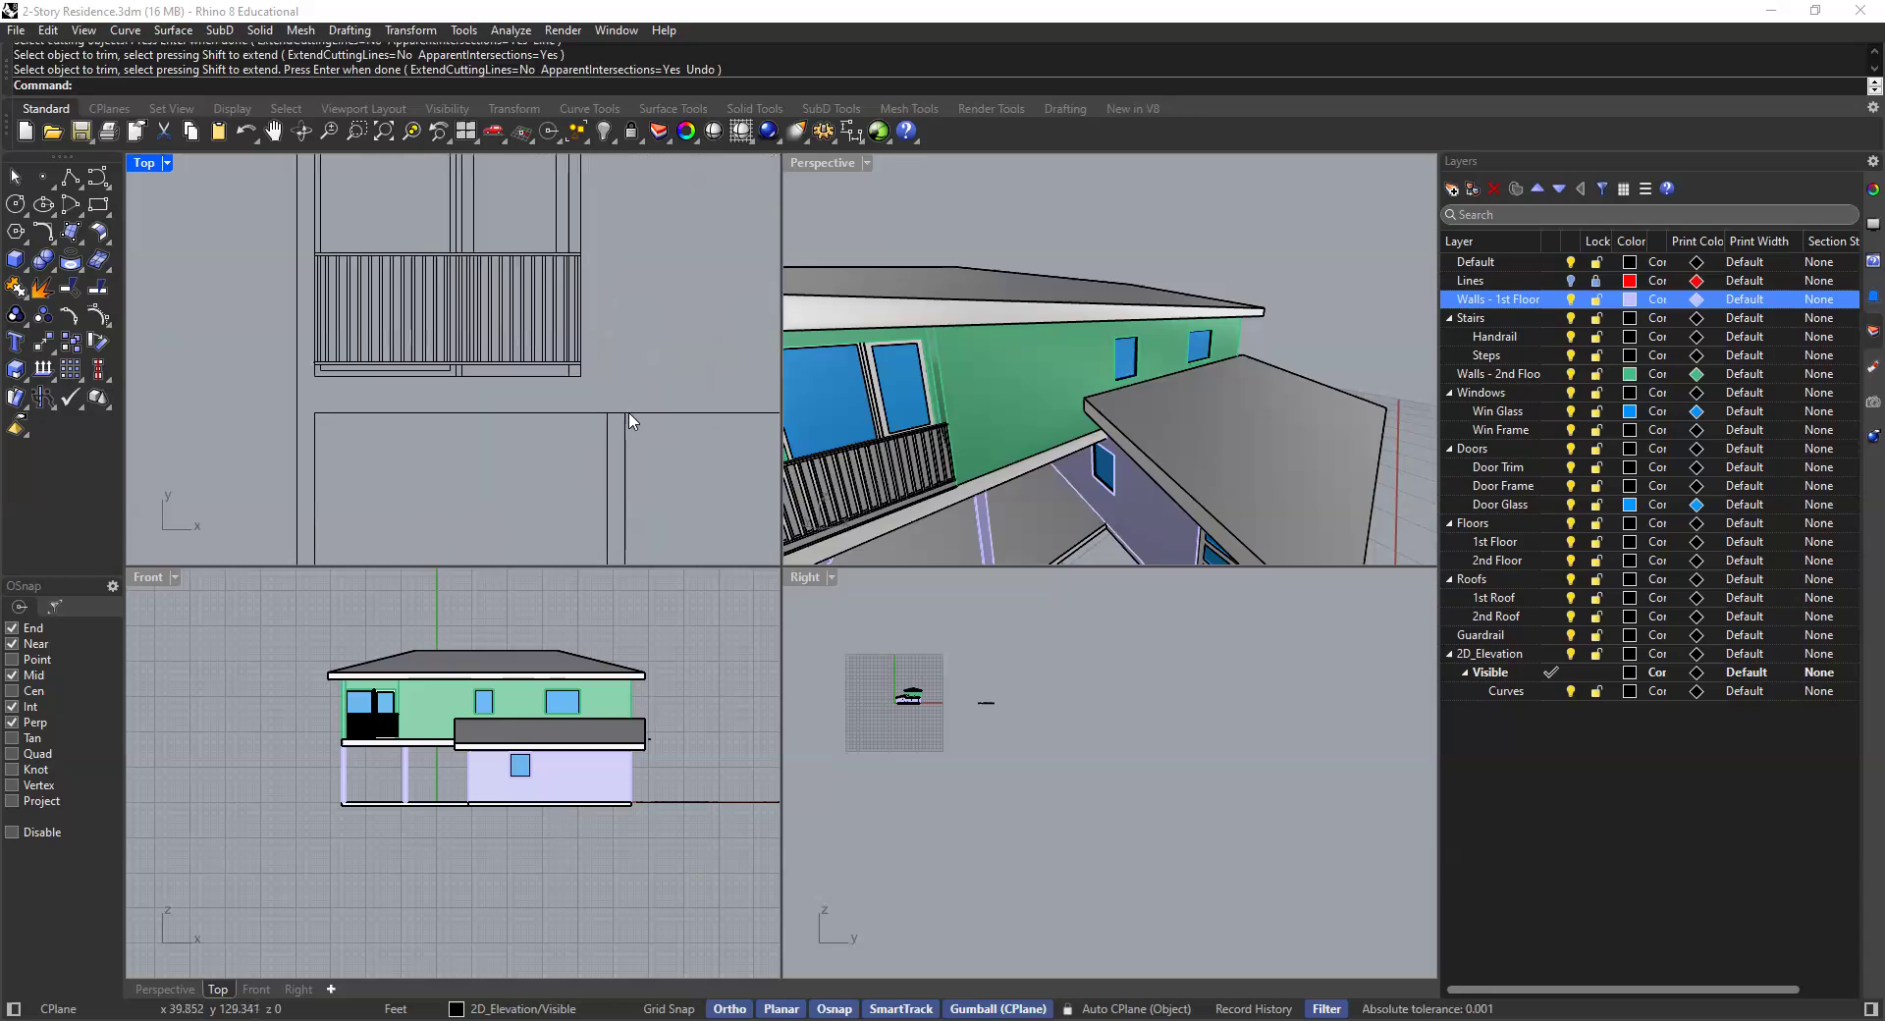
{"action": "scroll", "coordinate": [633, 398], "scroll_direction": "up", "scroll_amount": 5}
{"action": "key", "text": "Return"}
{"action": "left_click_drag", "start_coordinate": [668, 376], "coordinate": [539, 449]}
{"action": "key", "text": "Return"}
{"action": "left_click", "coordinate": [572, 425]}
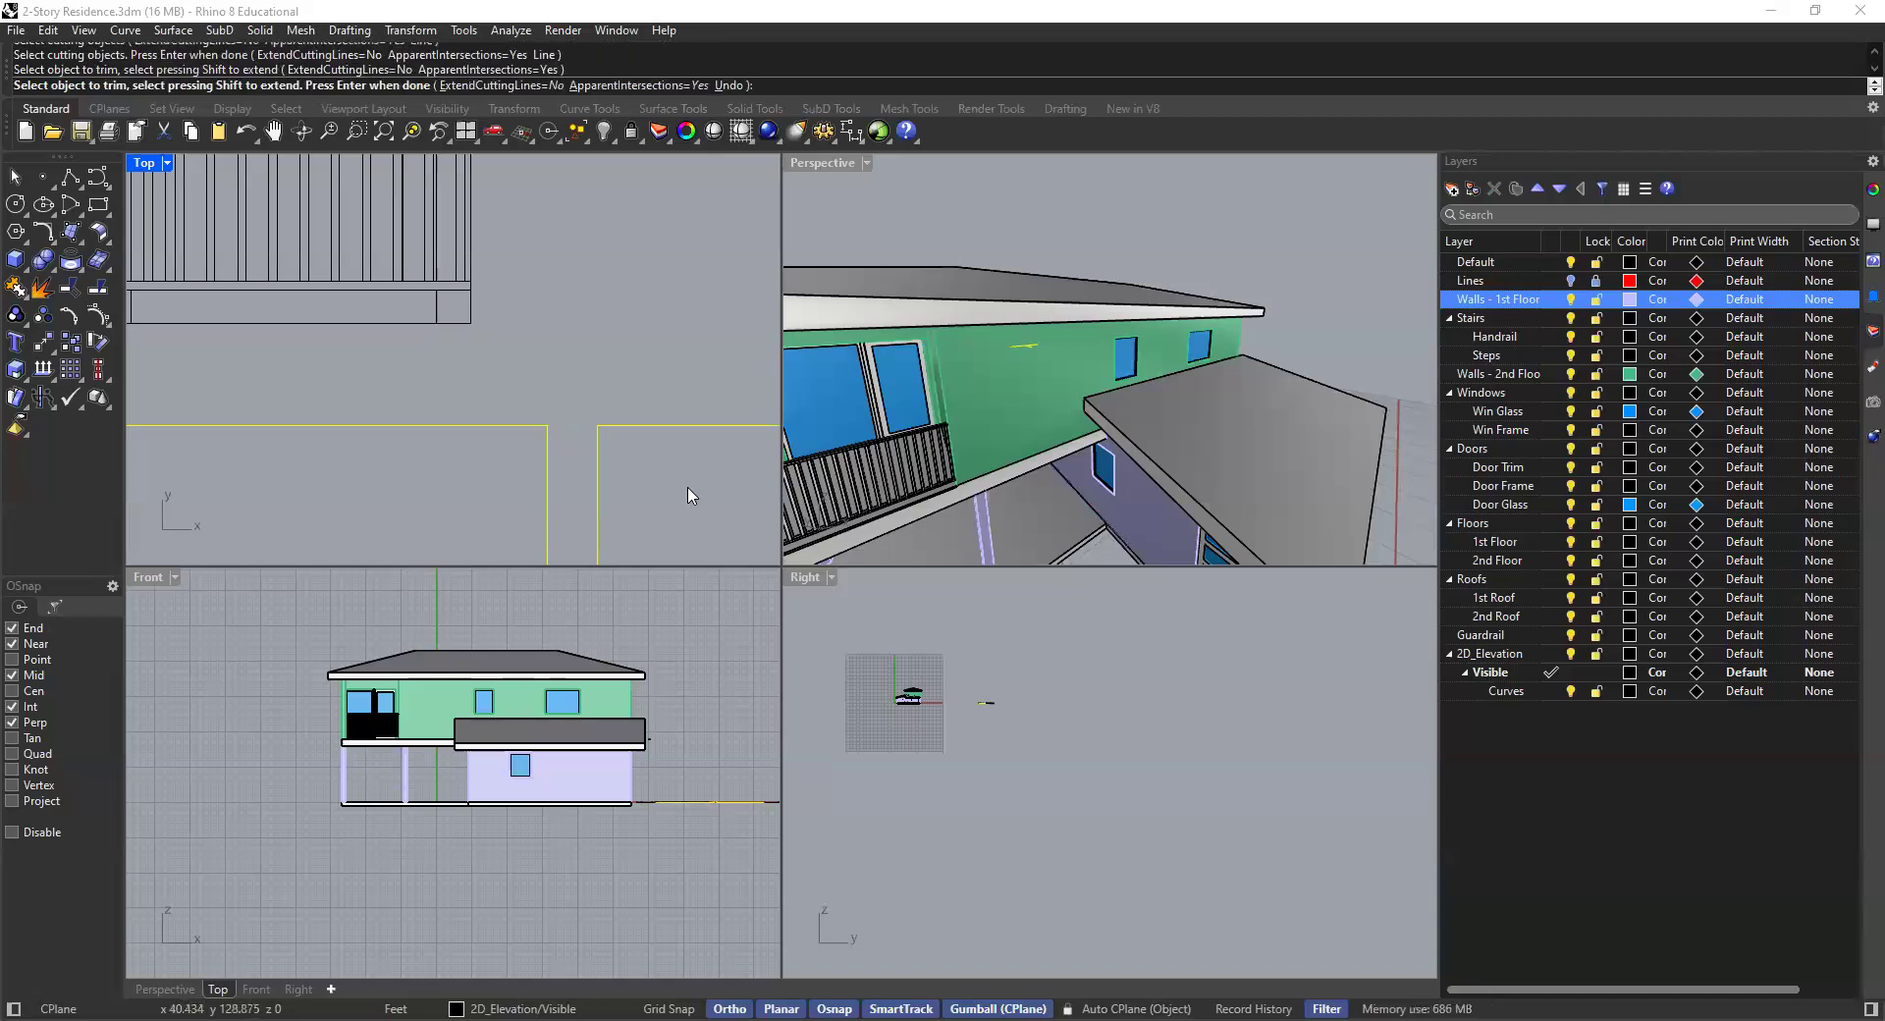
{"action": "key", "text": "Return"}
- Ungroup the curves around the ground-floor window and delete the stray line beneath it
{"action": "scroll", "coordinate": [648, 486], "scroll_direction": "down", "scroll_amount": 8}
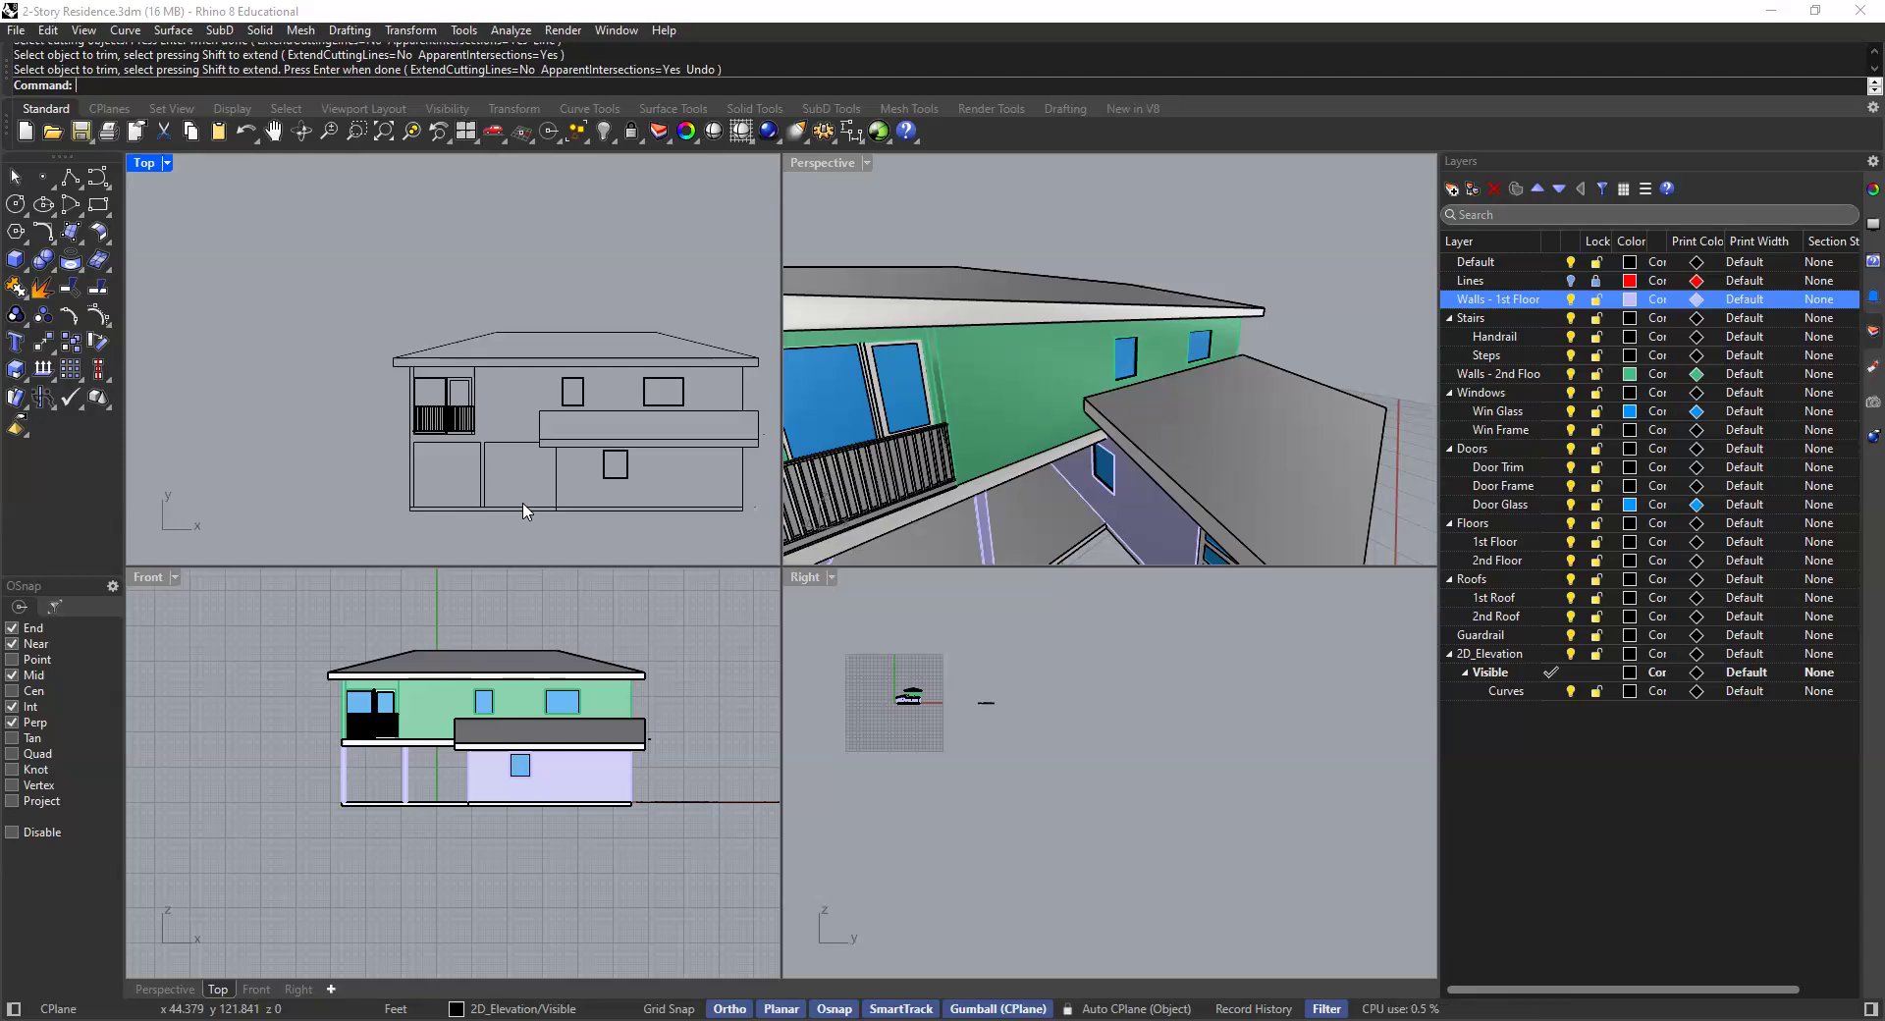
{"action": "scroll", "coordinate": [611, 517], "scroll_direction": "up", "scroll_amount": 3}
{"action": "left_click", "coordinate": [644, 516]}
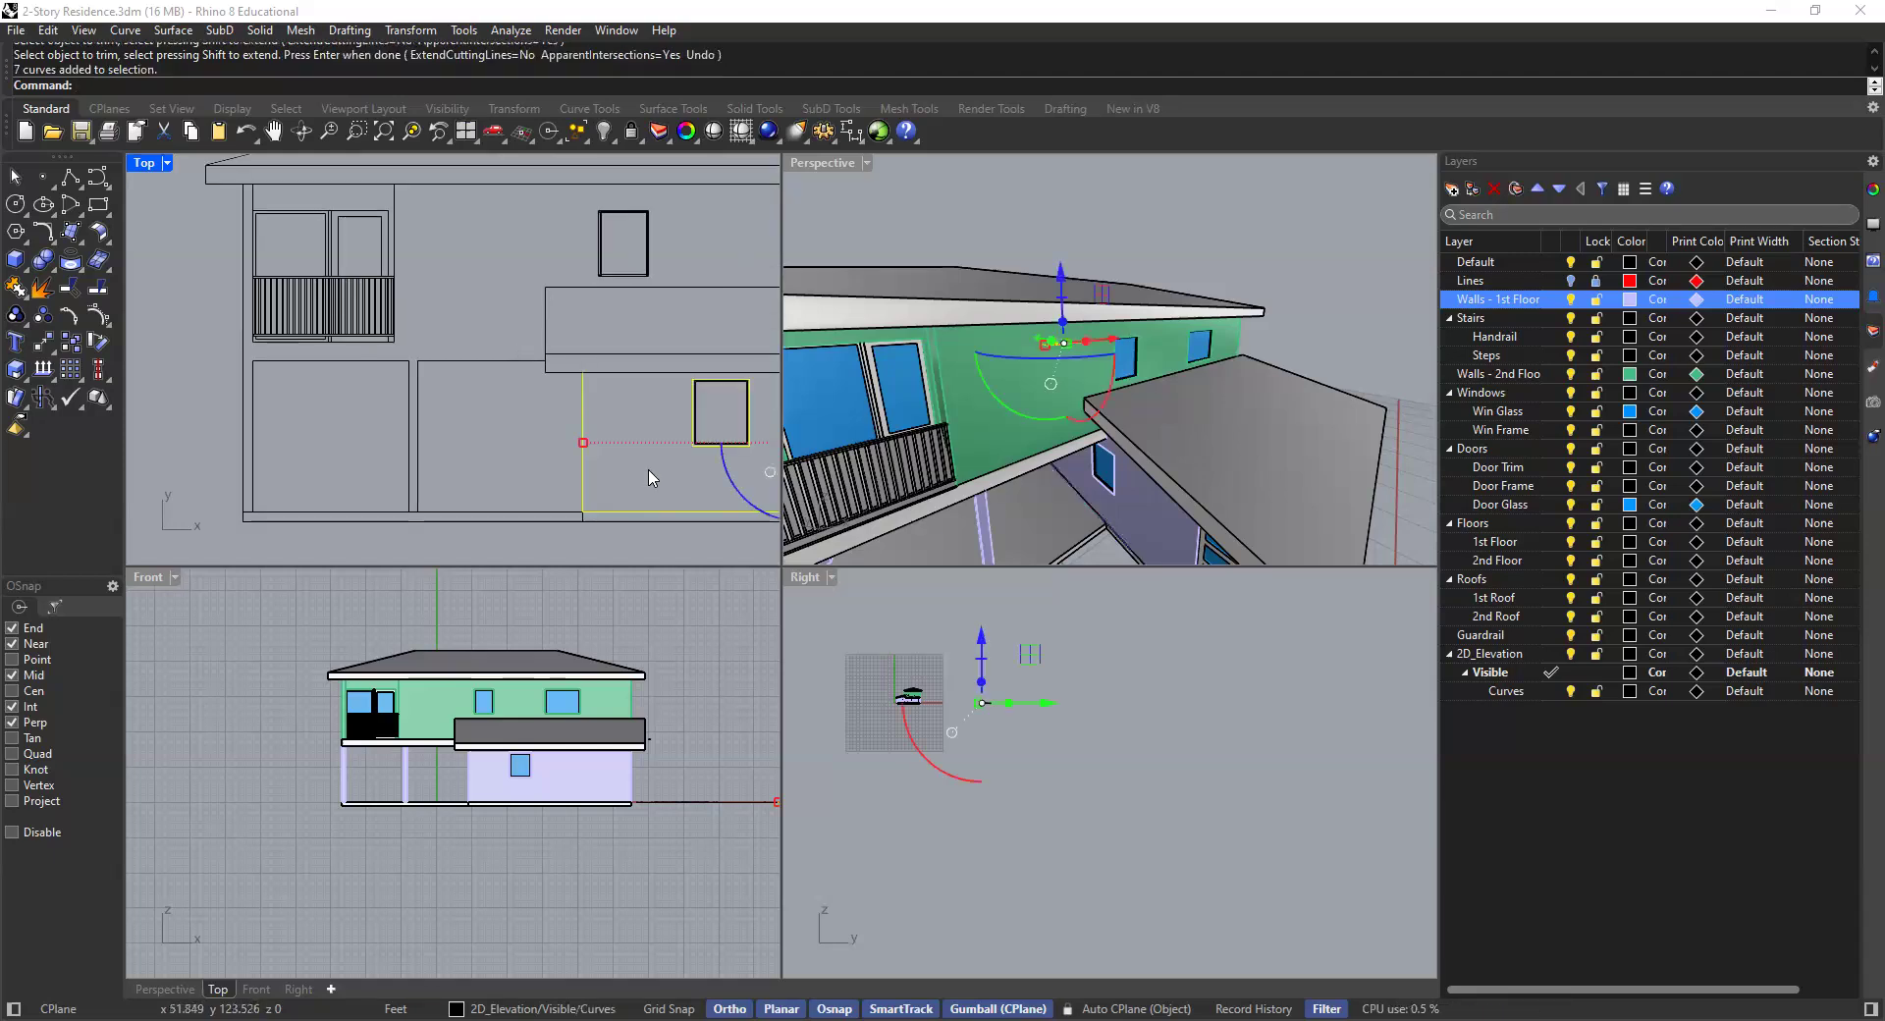
{"action": "scroll", "coordinate": [469, 407], "scroll_direction": "up", "scroll_amount": 3}
{"action": "type", "text": "Ungroup"}
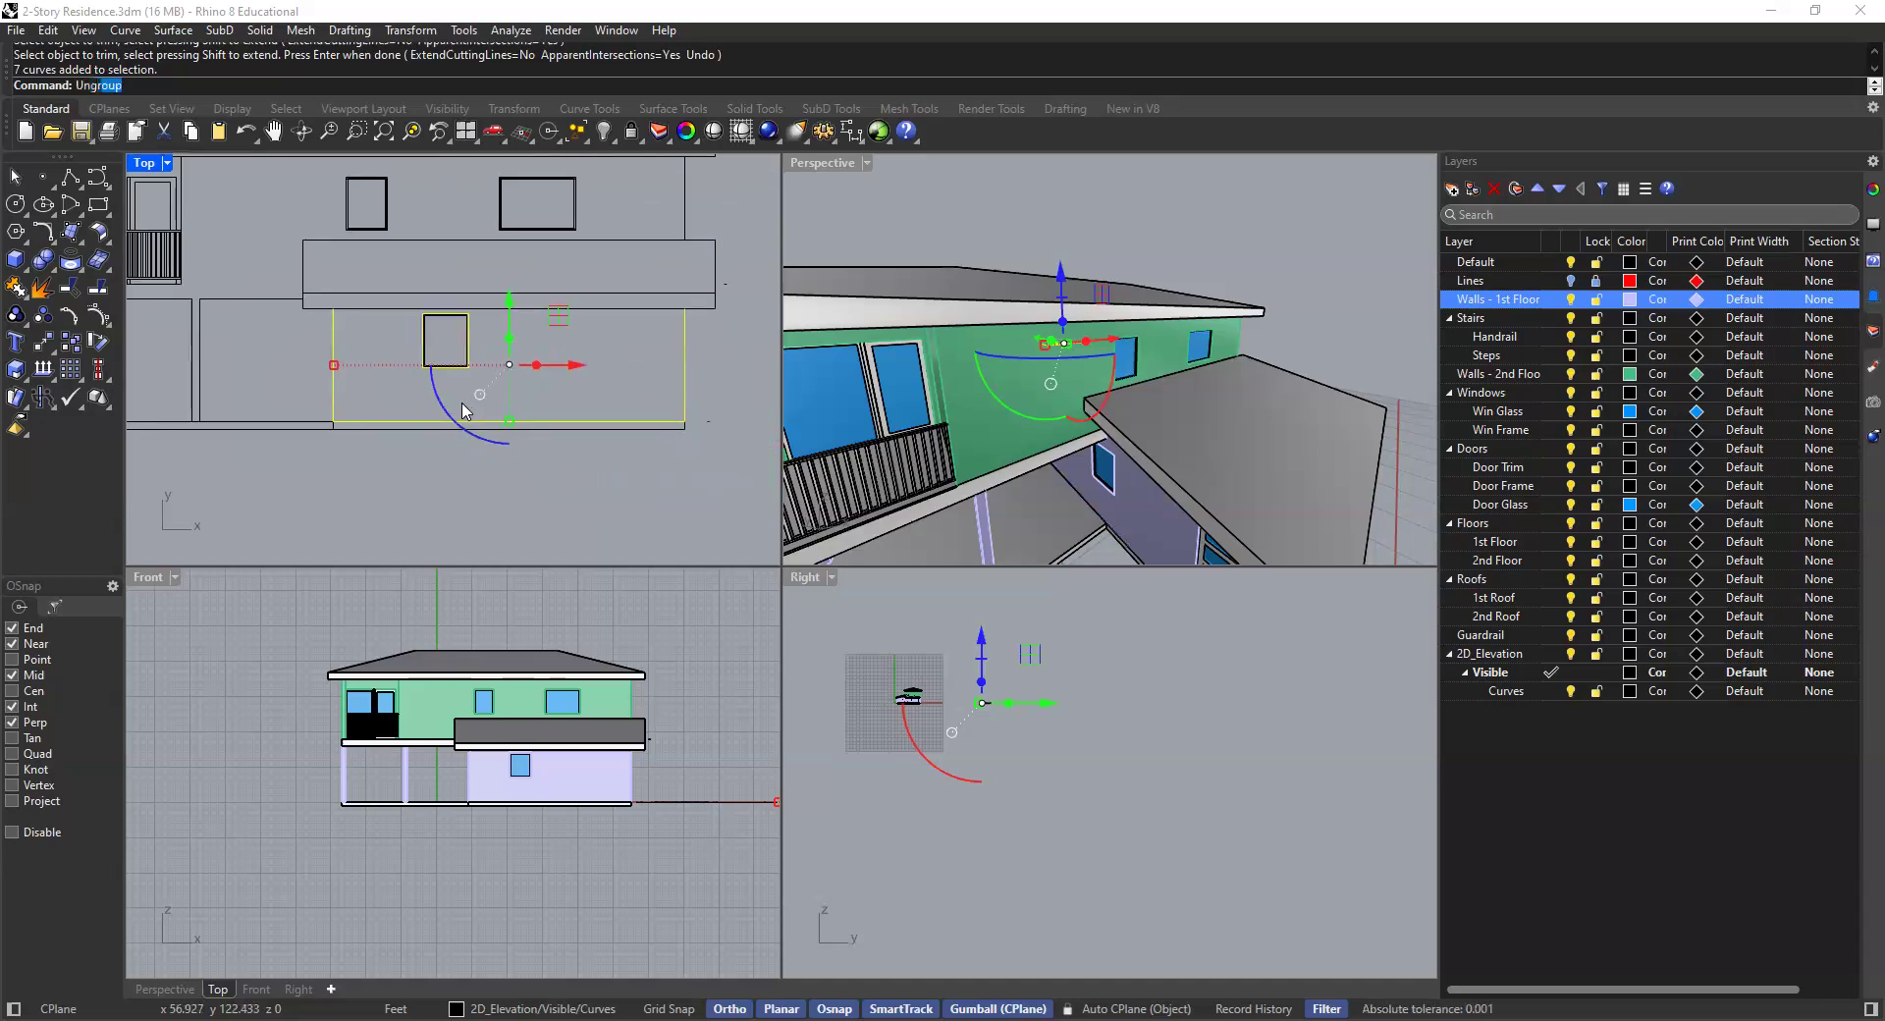
{"action": "key", "text": "Return"}
{"action": "left_click", "coordinate": [498, 422]}
{"action": "key", "text": "Delete"}
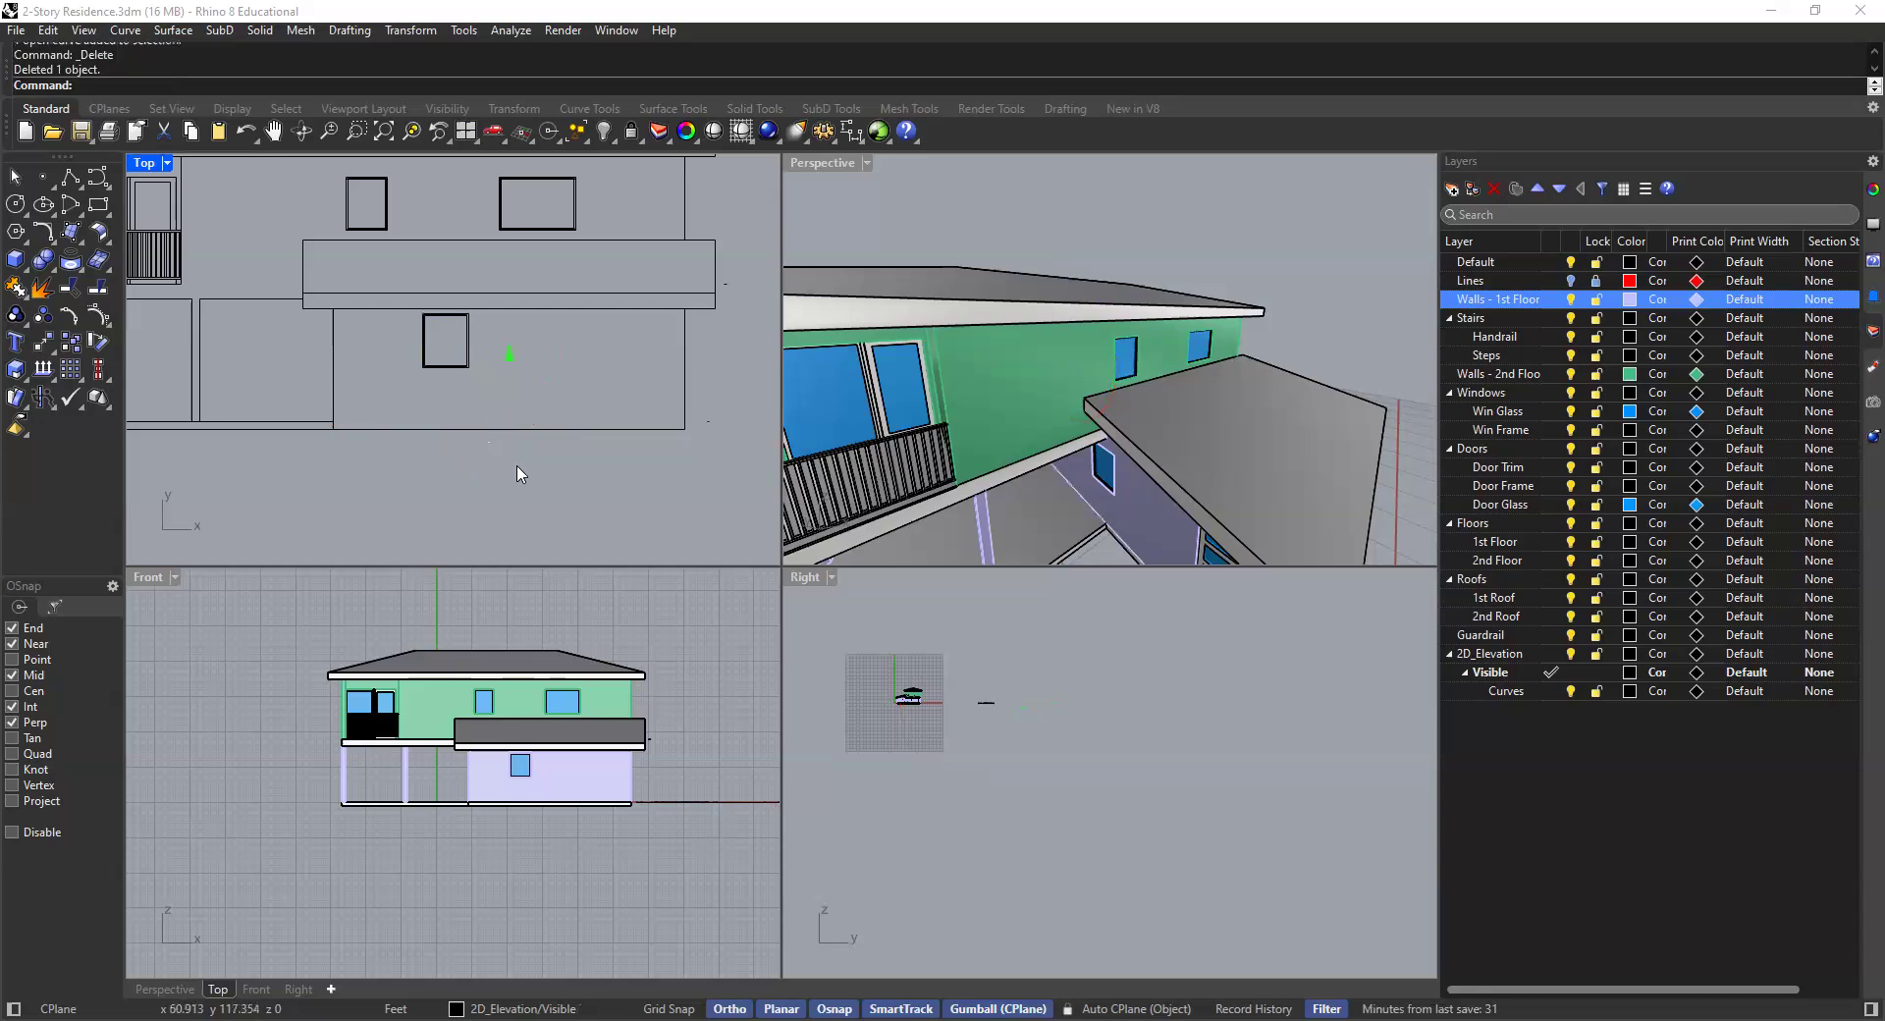
- Add four new layers to the layer list
{"action": "scroll", "coordinate": [515, 491], "scroll_direction": "down", "scroll_amount": 3}
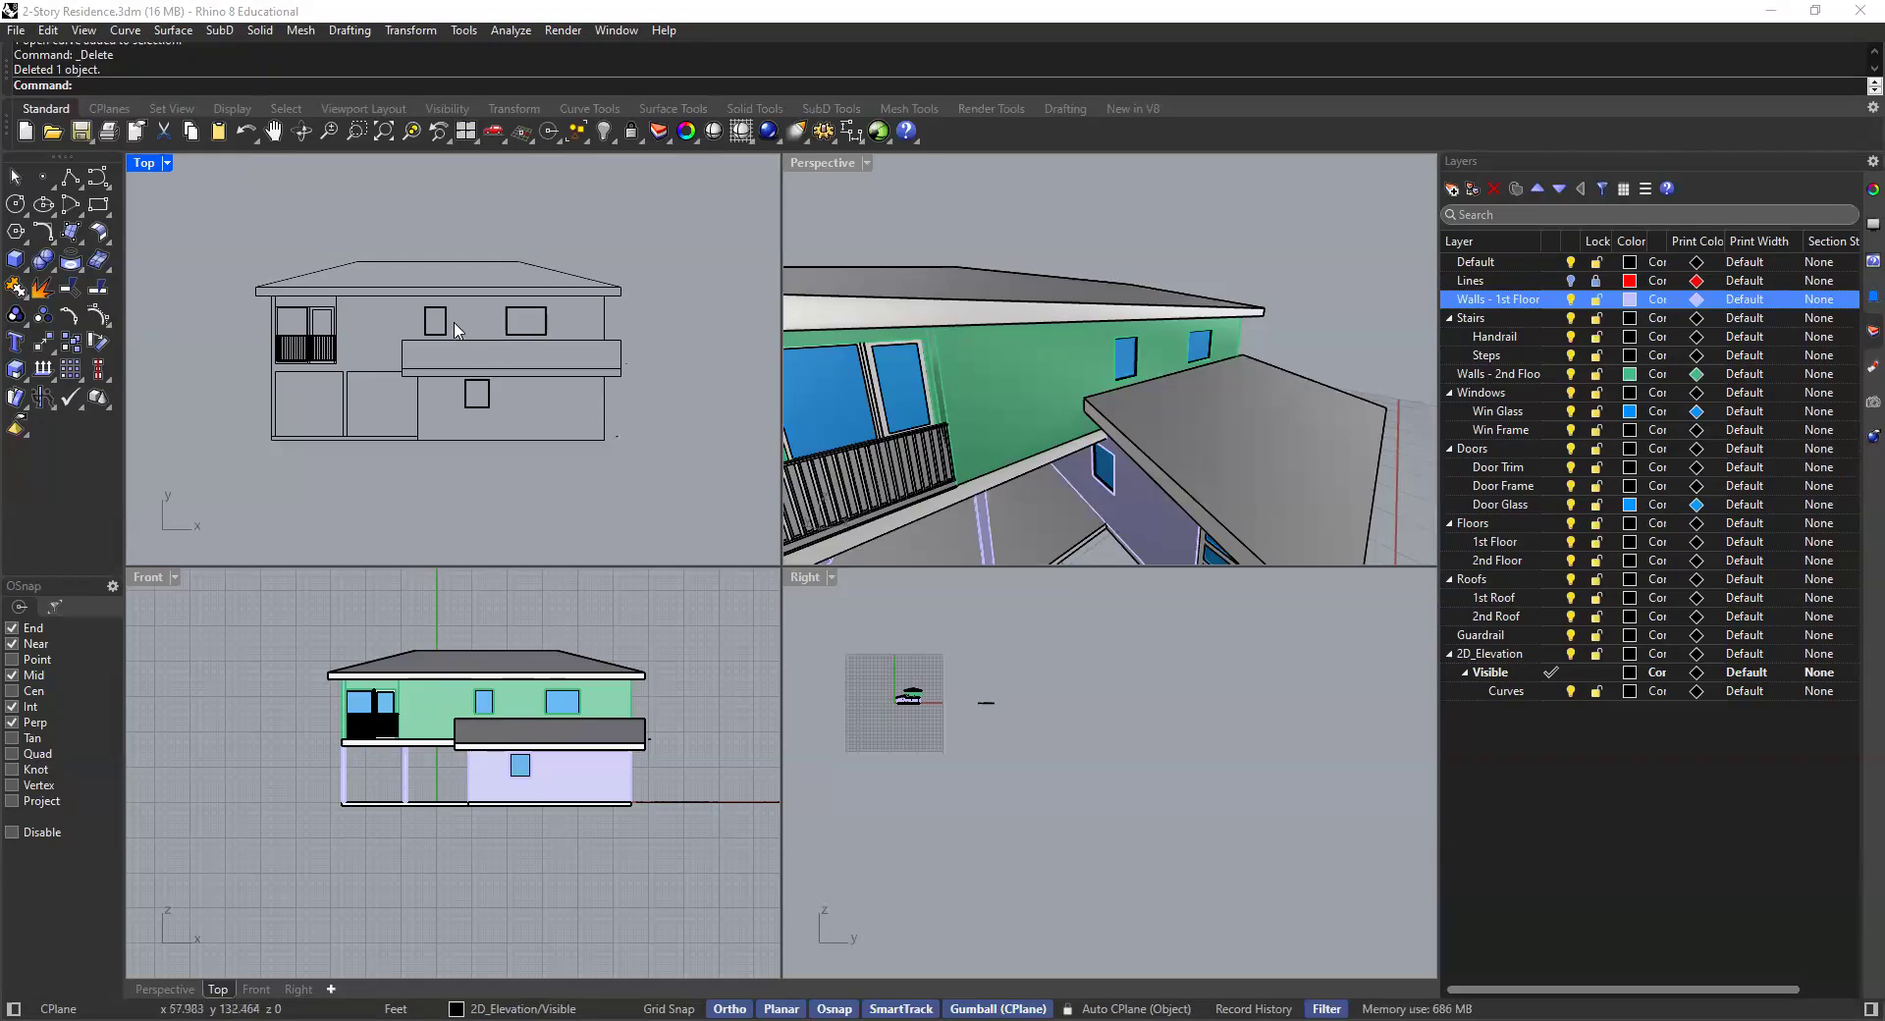
{"action": "scroll", "coordinate": [400, 343], "scroll_direction": "up", "scroll_amount": 4}
{"action": "right_click_drag", "start_coordinate": [401, 339], "coordinate": [386, 362]}
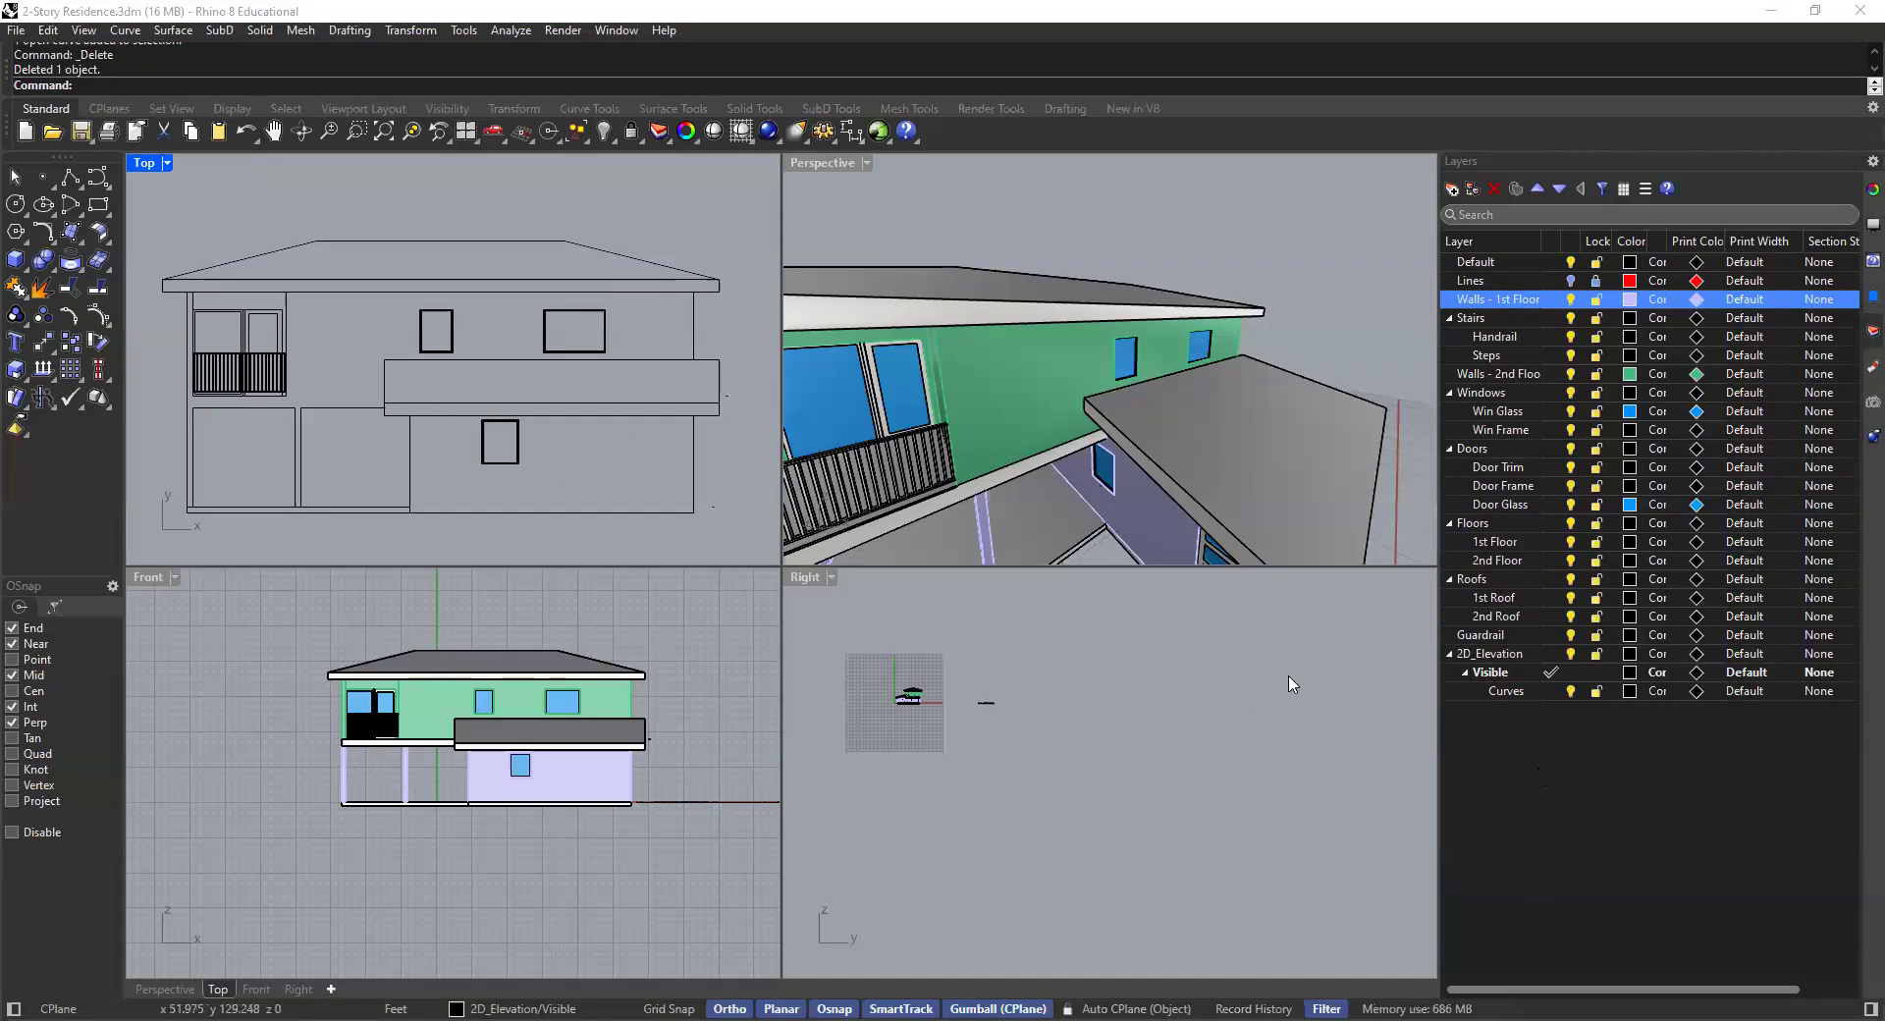
{"action": "left_click", "coordinate": [1602, 782]}
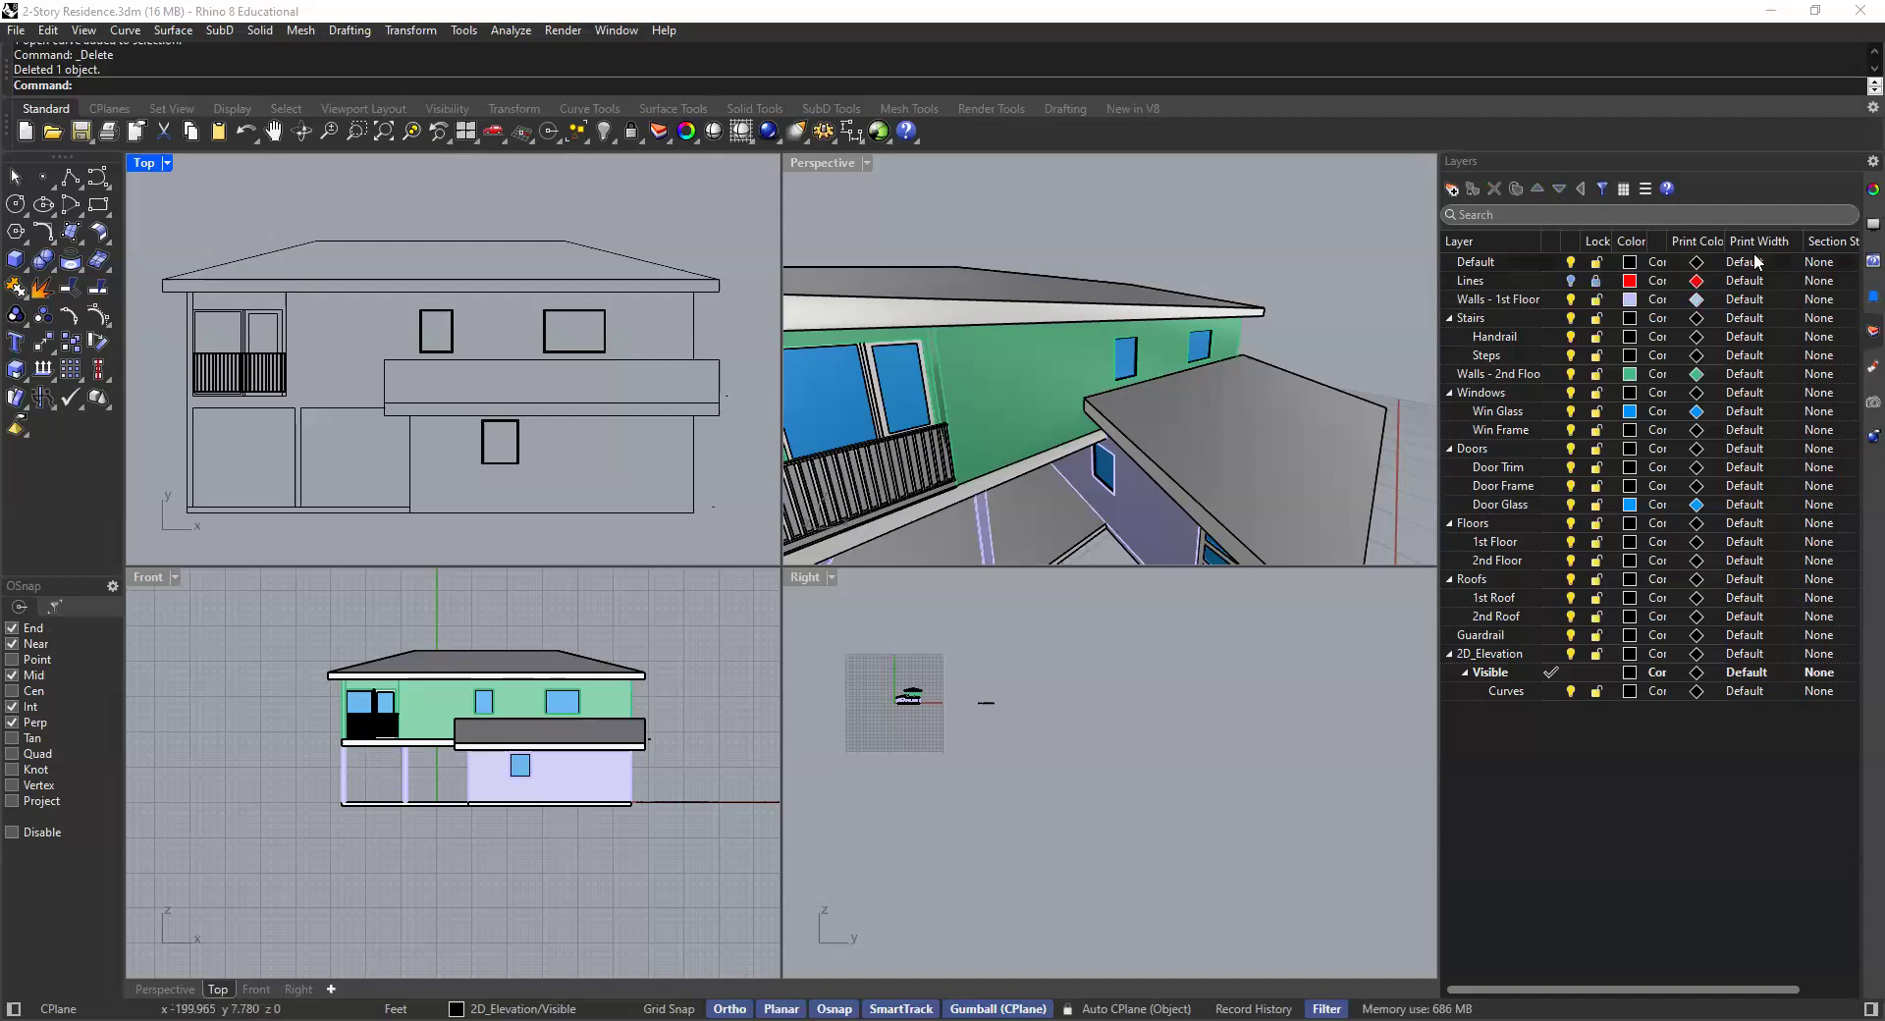
{"action": "left_click", "coordinate": [1451, 188]}
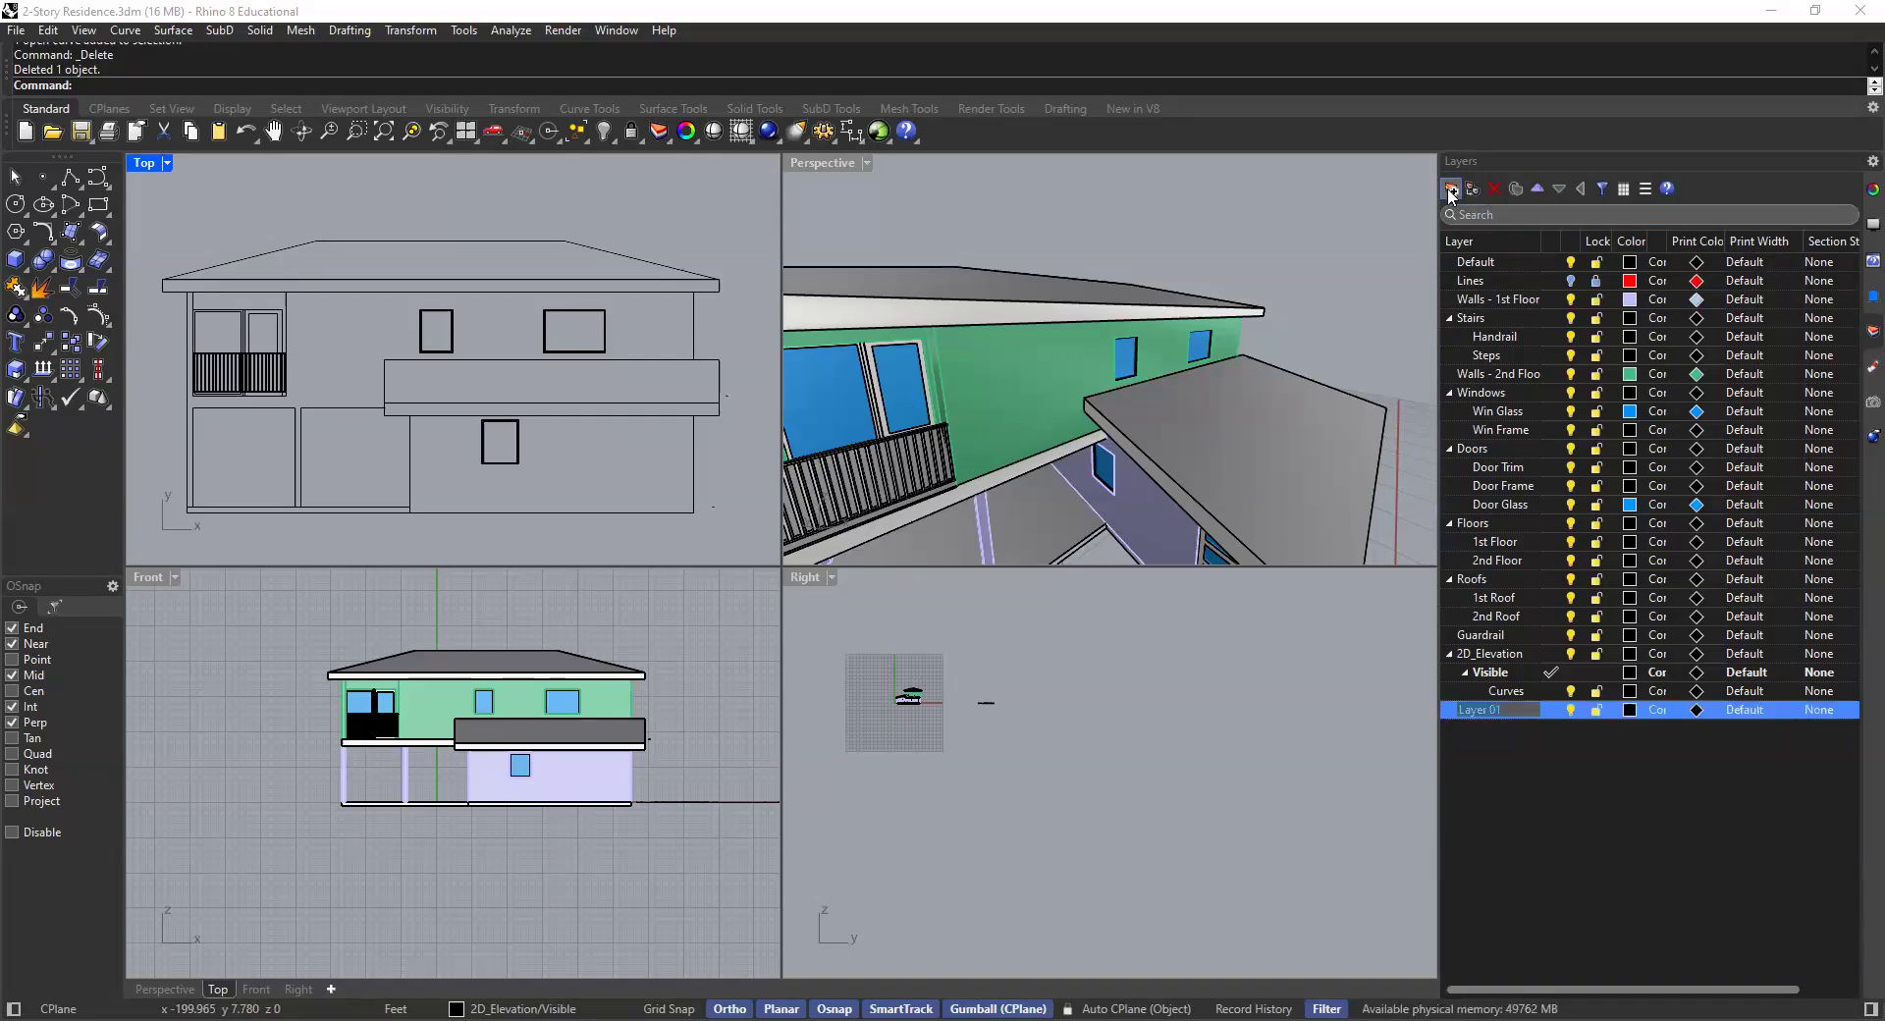
{"action": "left_click", "coordinate": [1452, 189]}
{"action": "left_click", "coordinate": [1451, 189]}
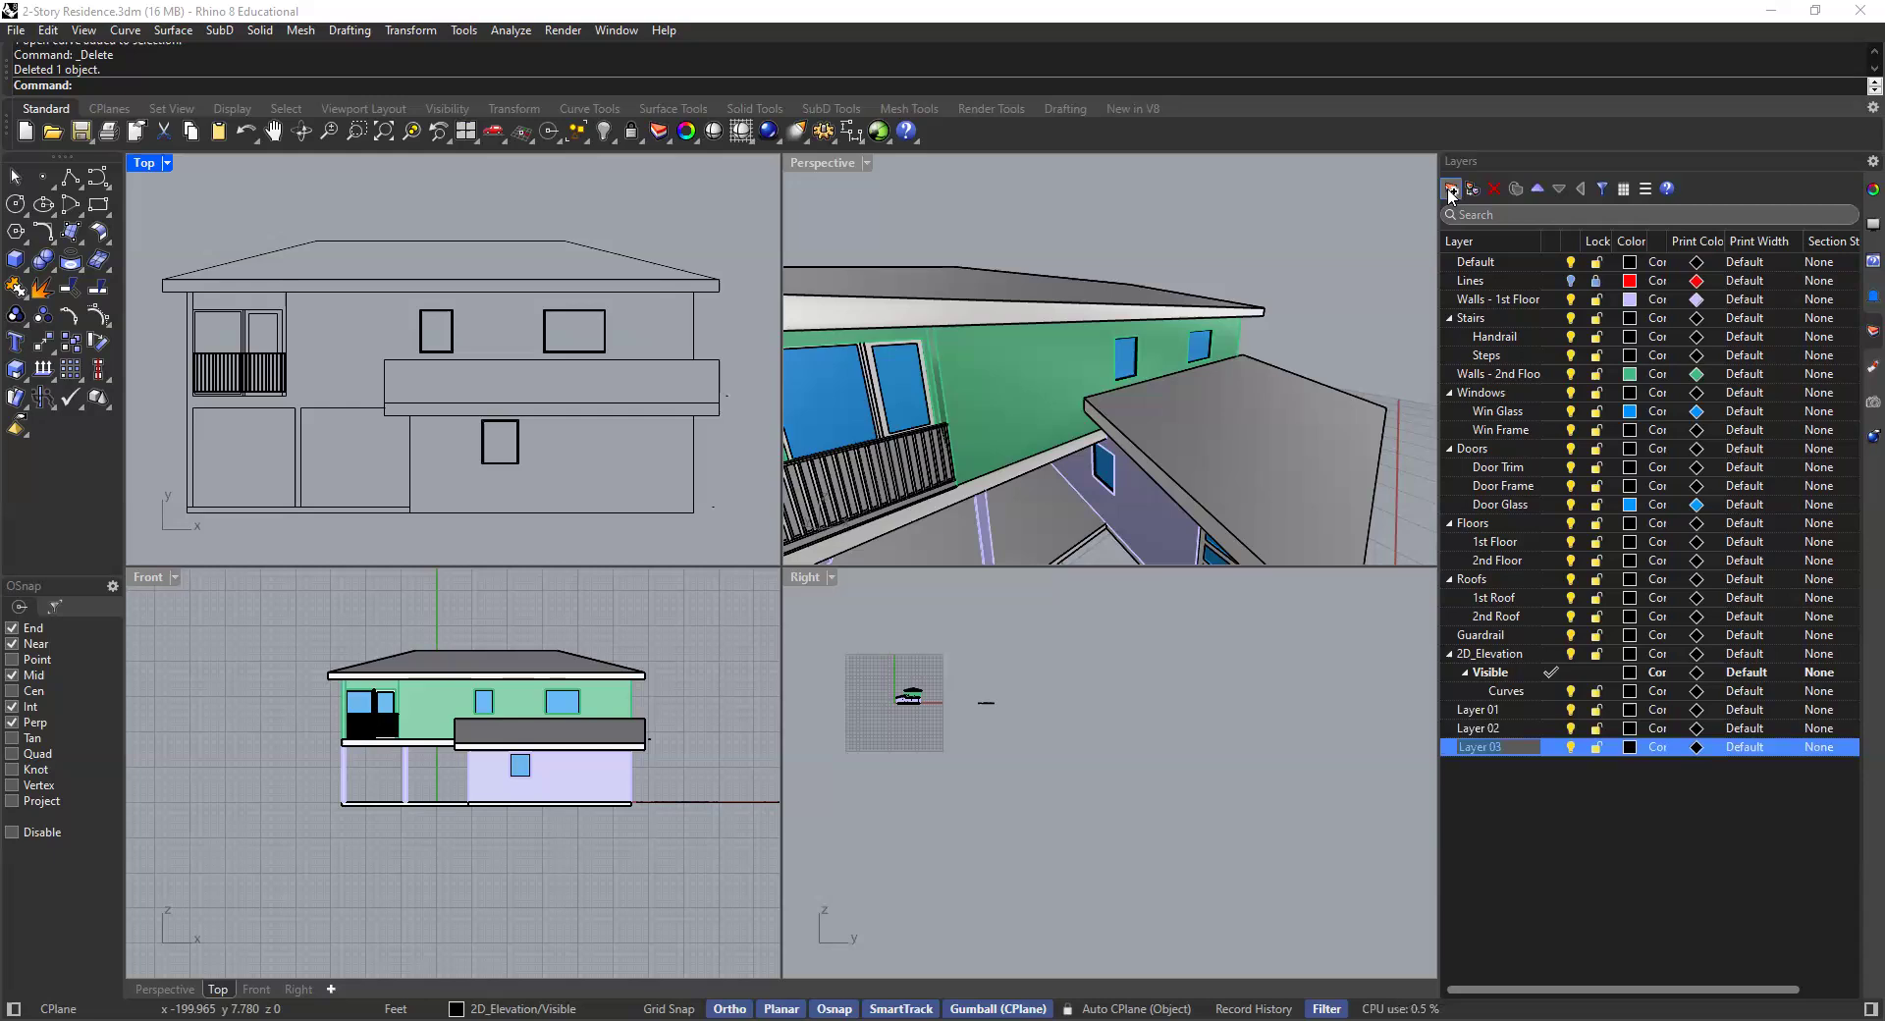
{"action": "left_click", "coordinate": [1451, 188]}
- Rename the first two new layers Print Lines and Thick
{"action": "left_click", "coordinate": [1565, 839]}
{"action": "left_click", "coordinate": [1494, 704]}
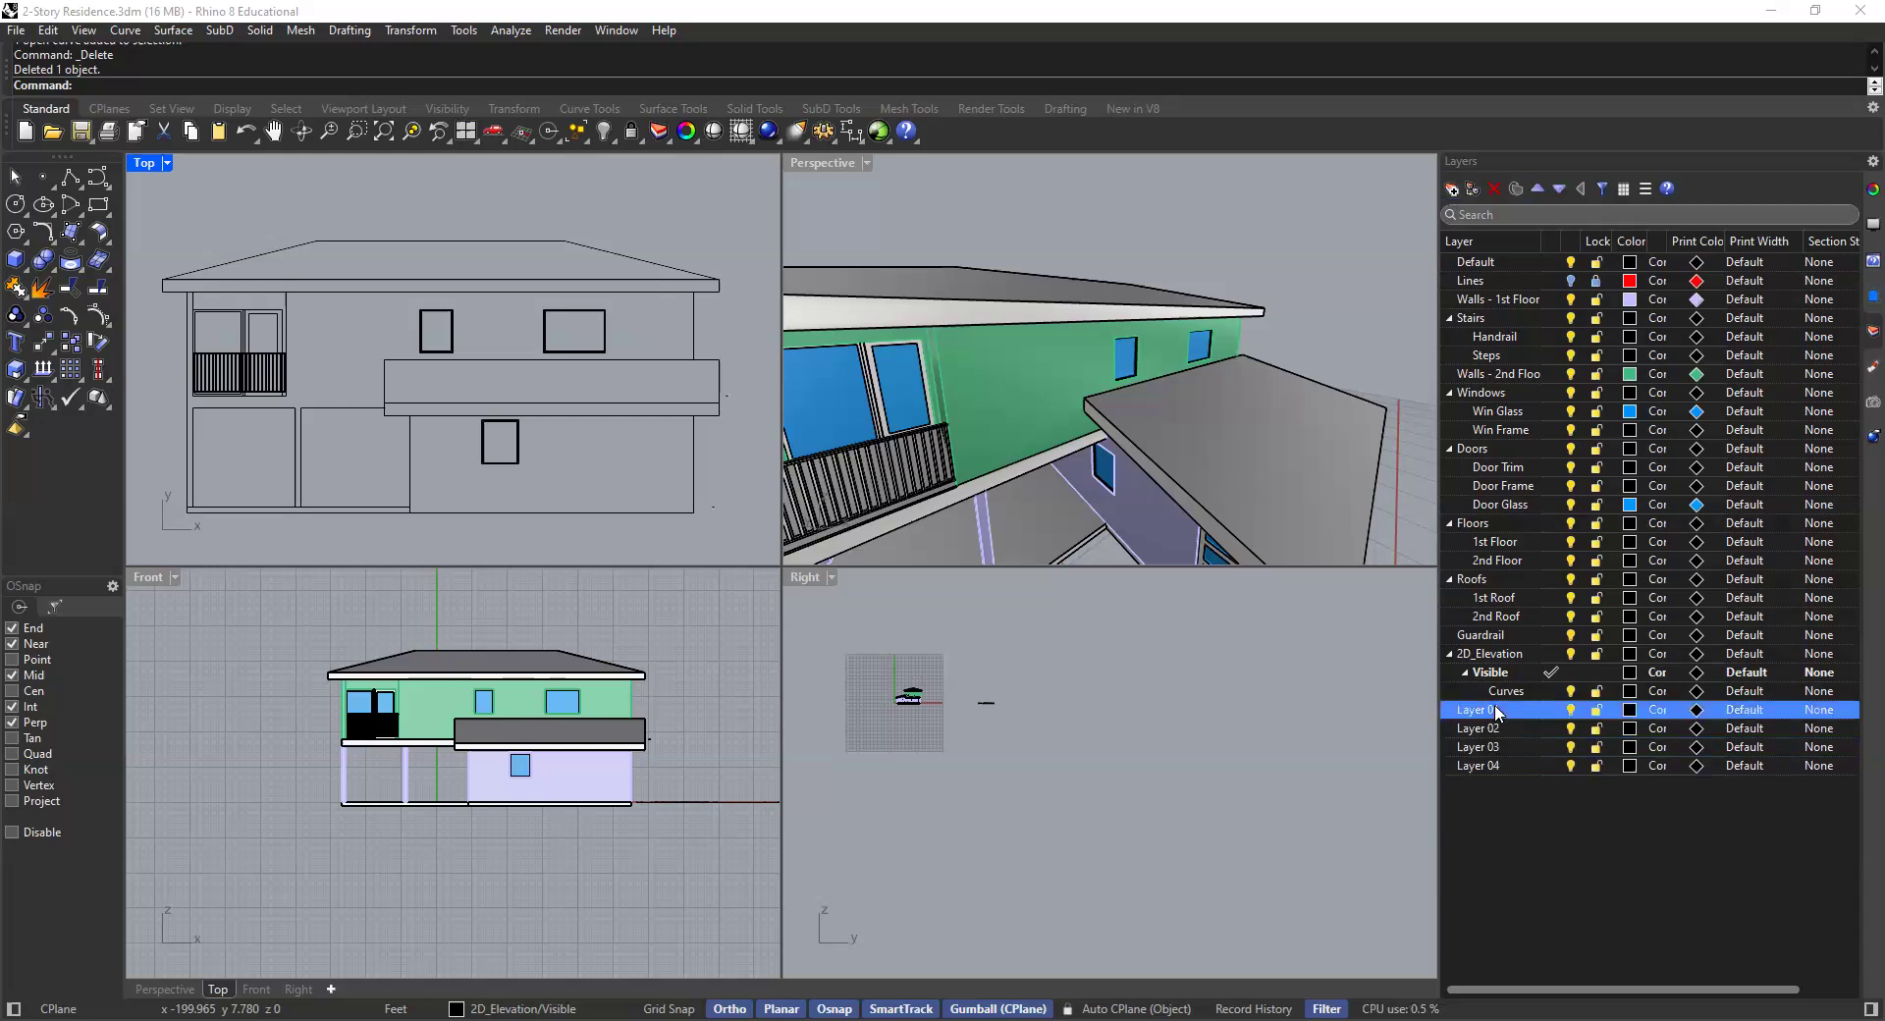
{"action": "left_click", "coordinate": [1494, 709]}
{"action": "type", "text": "Print Lines"}
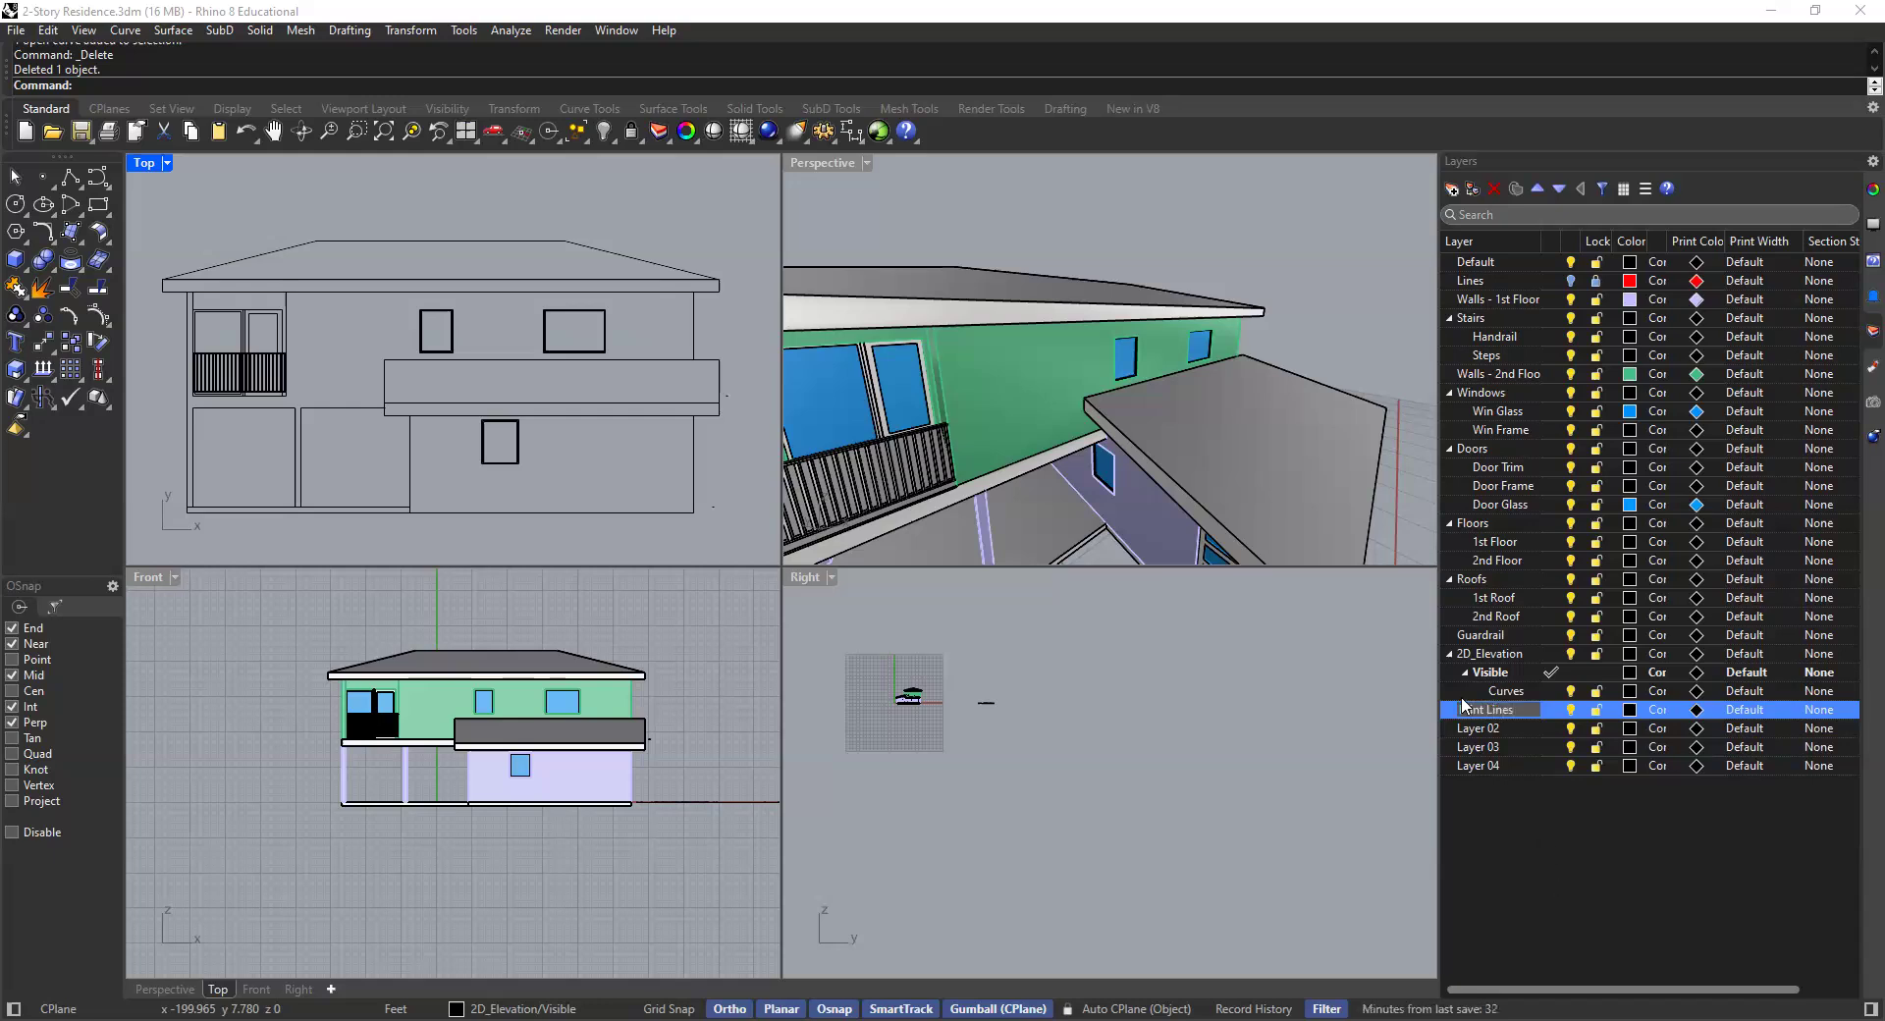
{"action": "left_click", "coordinate": [1557, 887]}
{"action": "left_click", "coordinate": [1491, 730]}
{"action": "left_click", "coordinate": [1490, 729]}
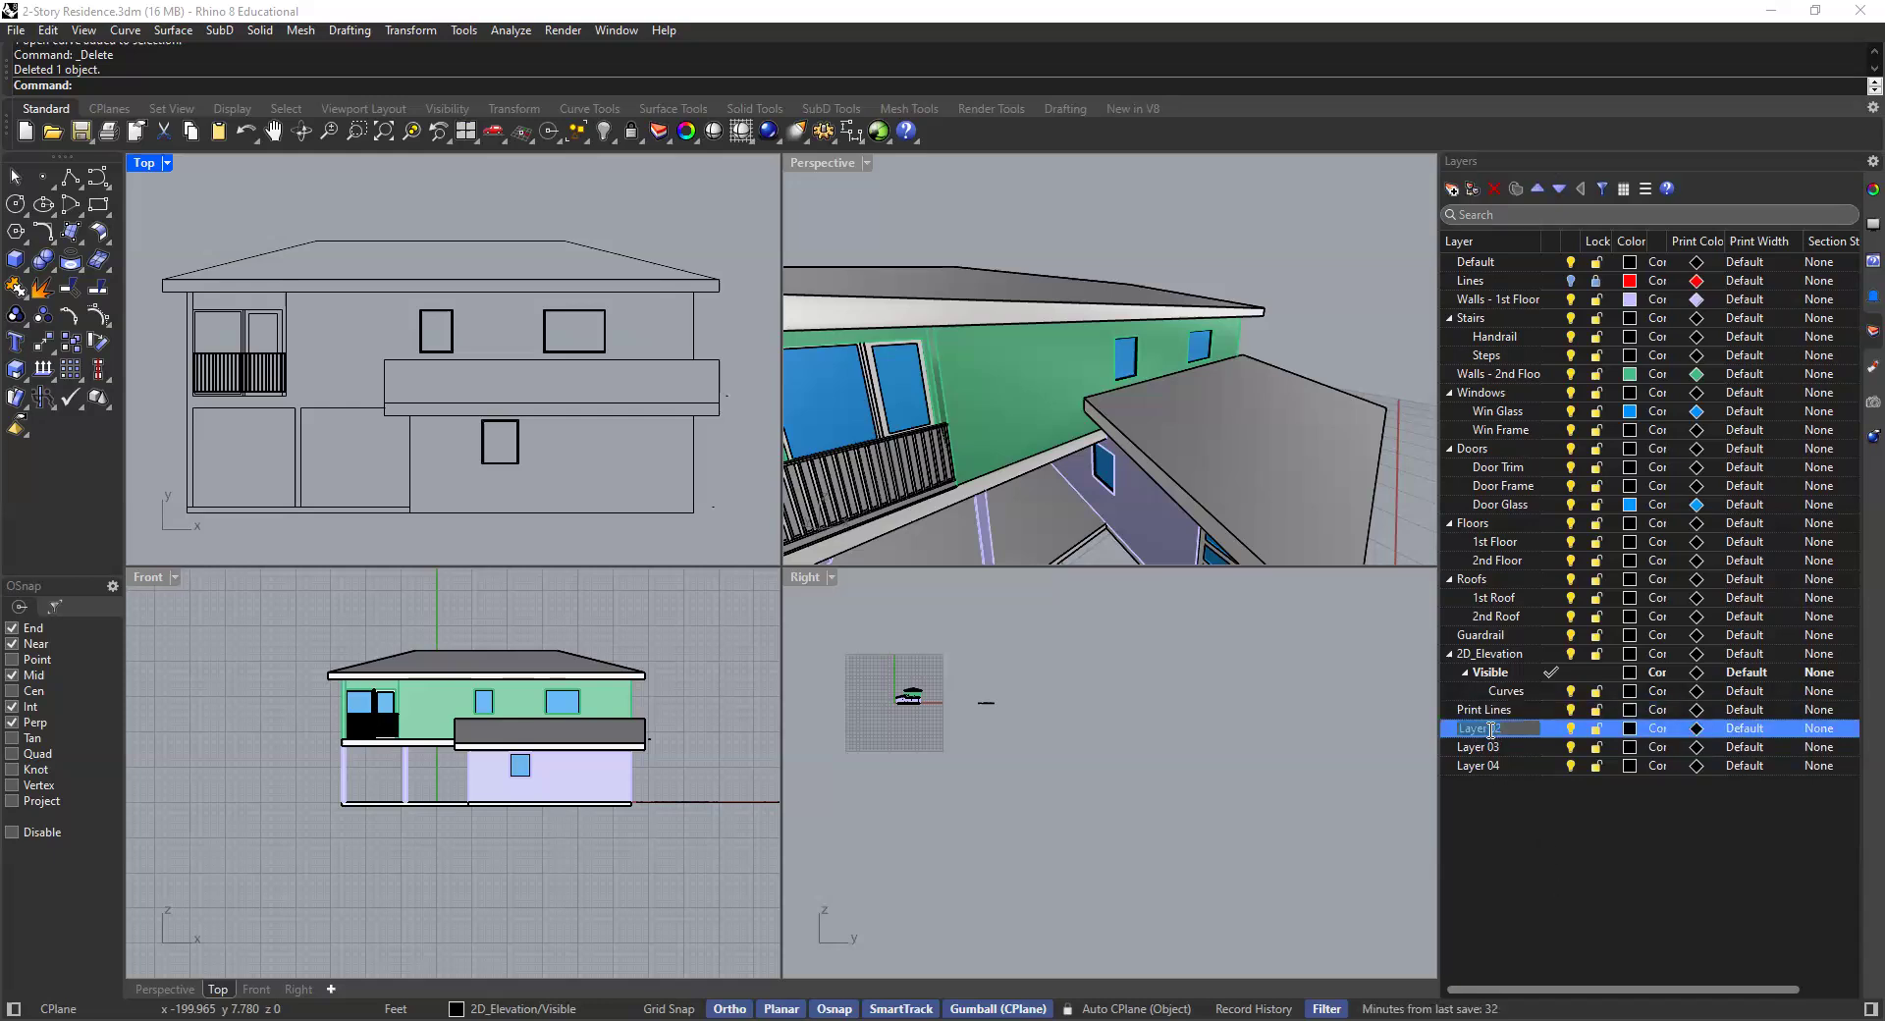
{"action": "type", "text": "Thick"}
- Rename the remaining new layers Medium and Thin, and make Thin the current layer
{"action": "left_click", "coordinate": [1494, 747]}
{"action": "left_click", "coordinate": [1497, 749]}
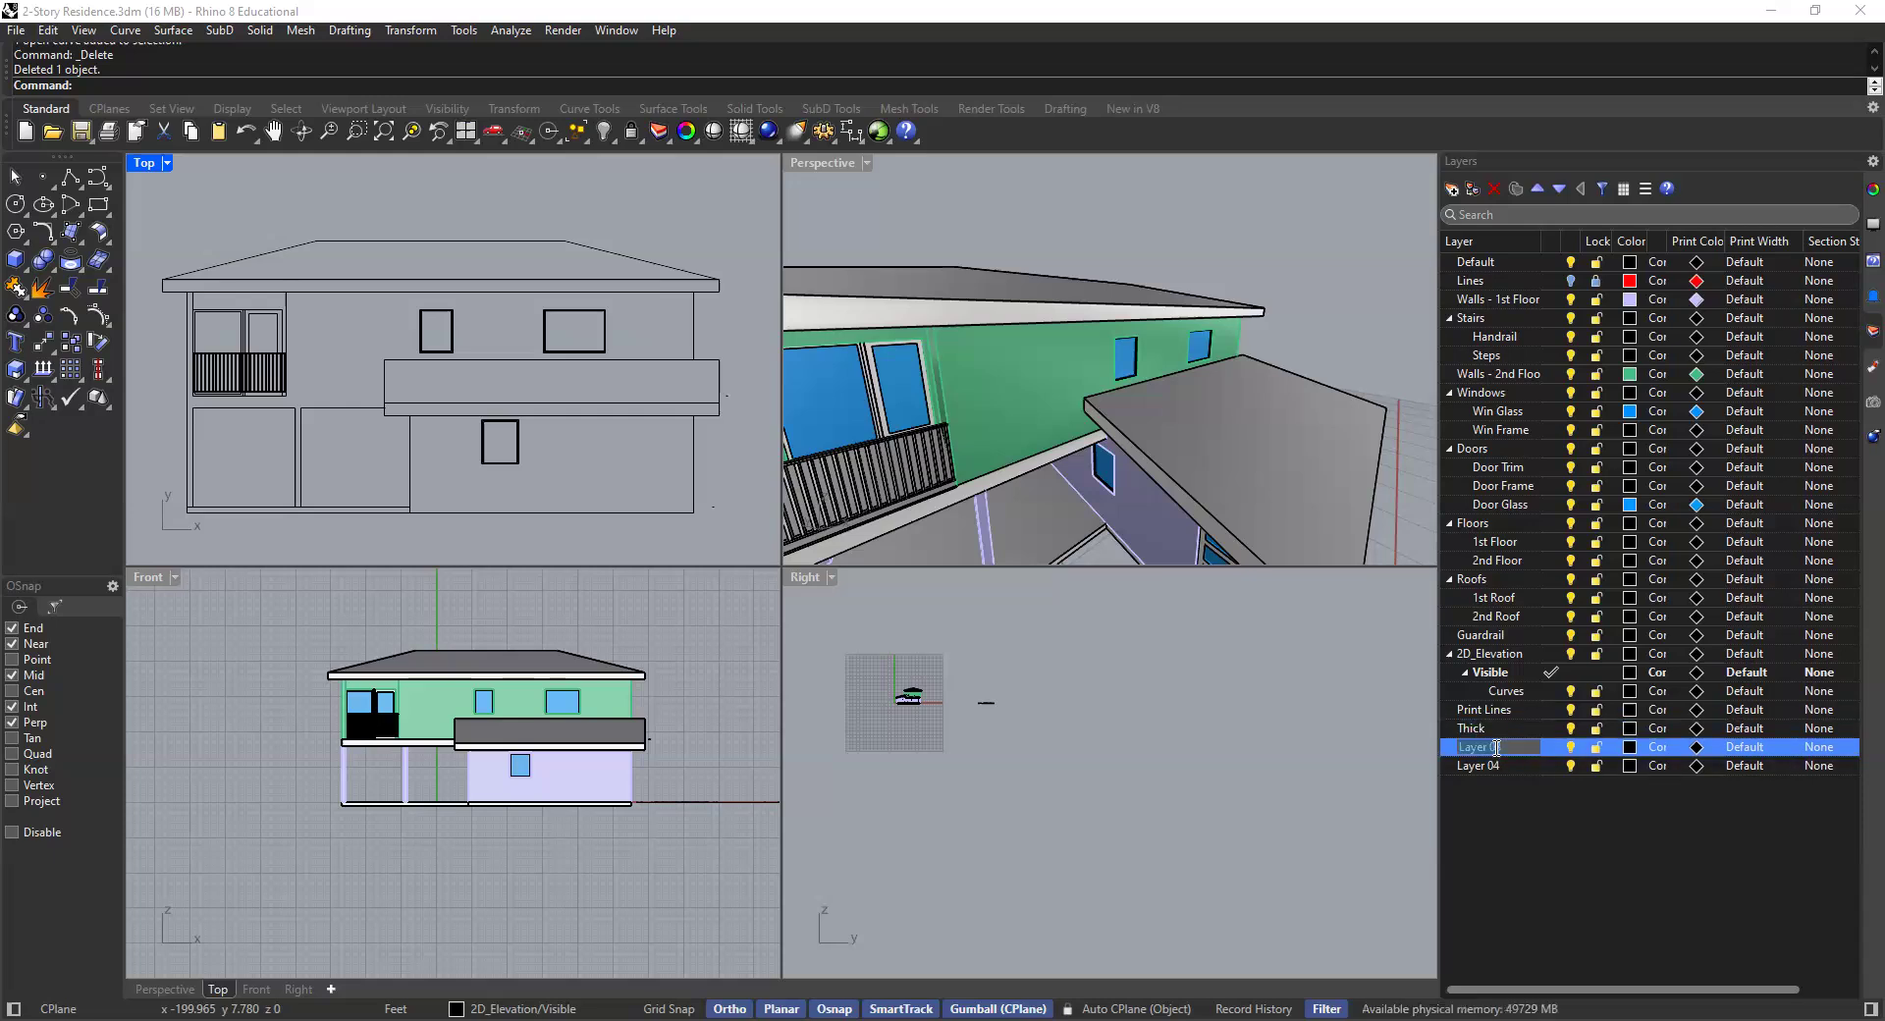
{"action": "type", "text": "Medium"}
{"action": "left_click", "coordinate": [1487, 780]}
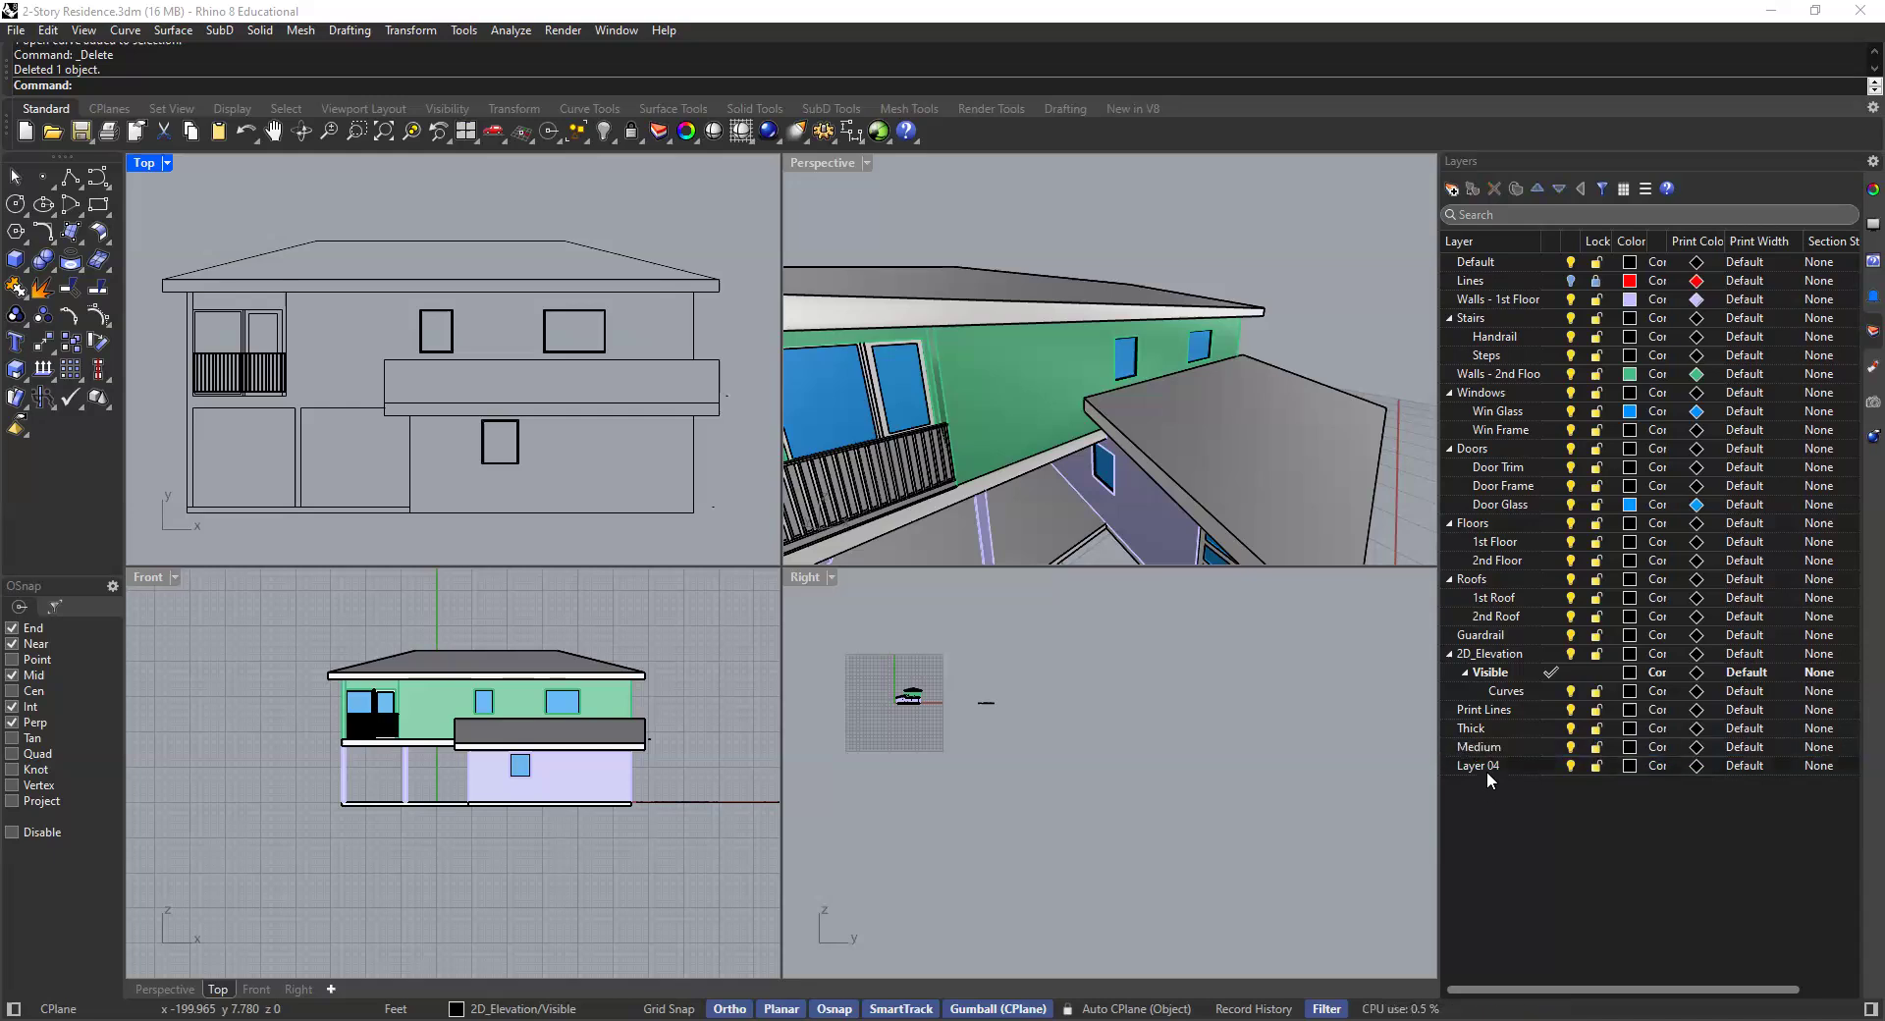
{"action": "double_click", "coordinate": [1487, 768]}
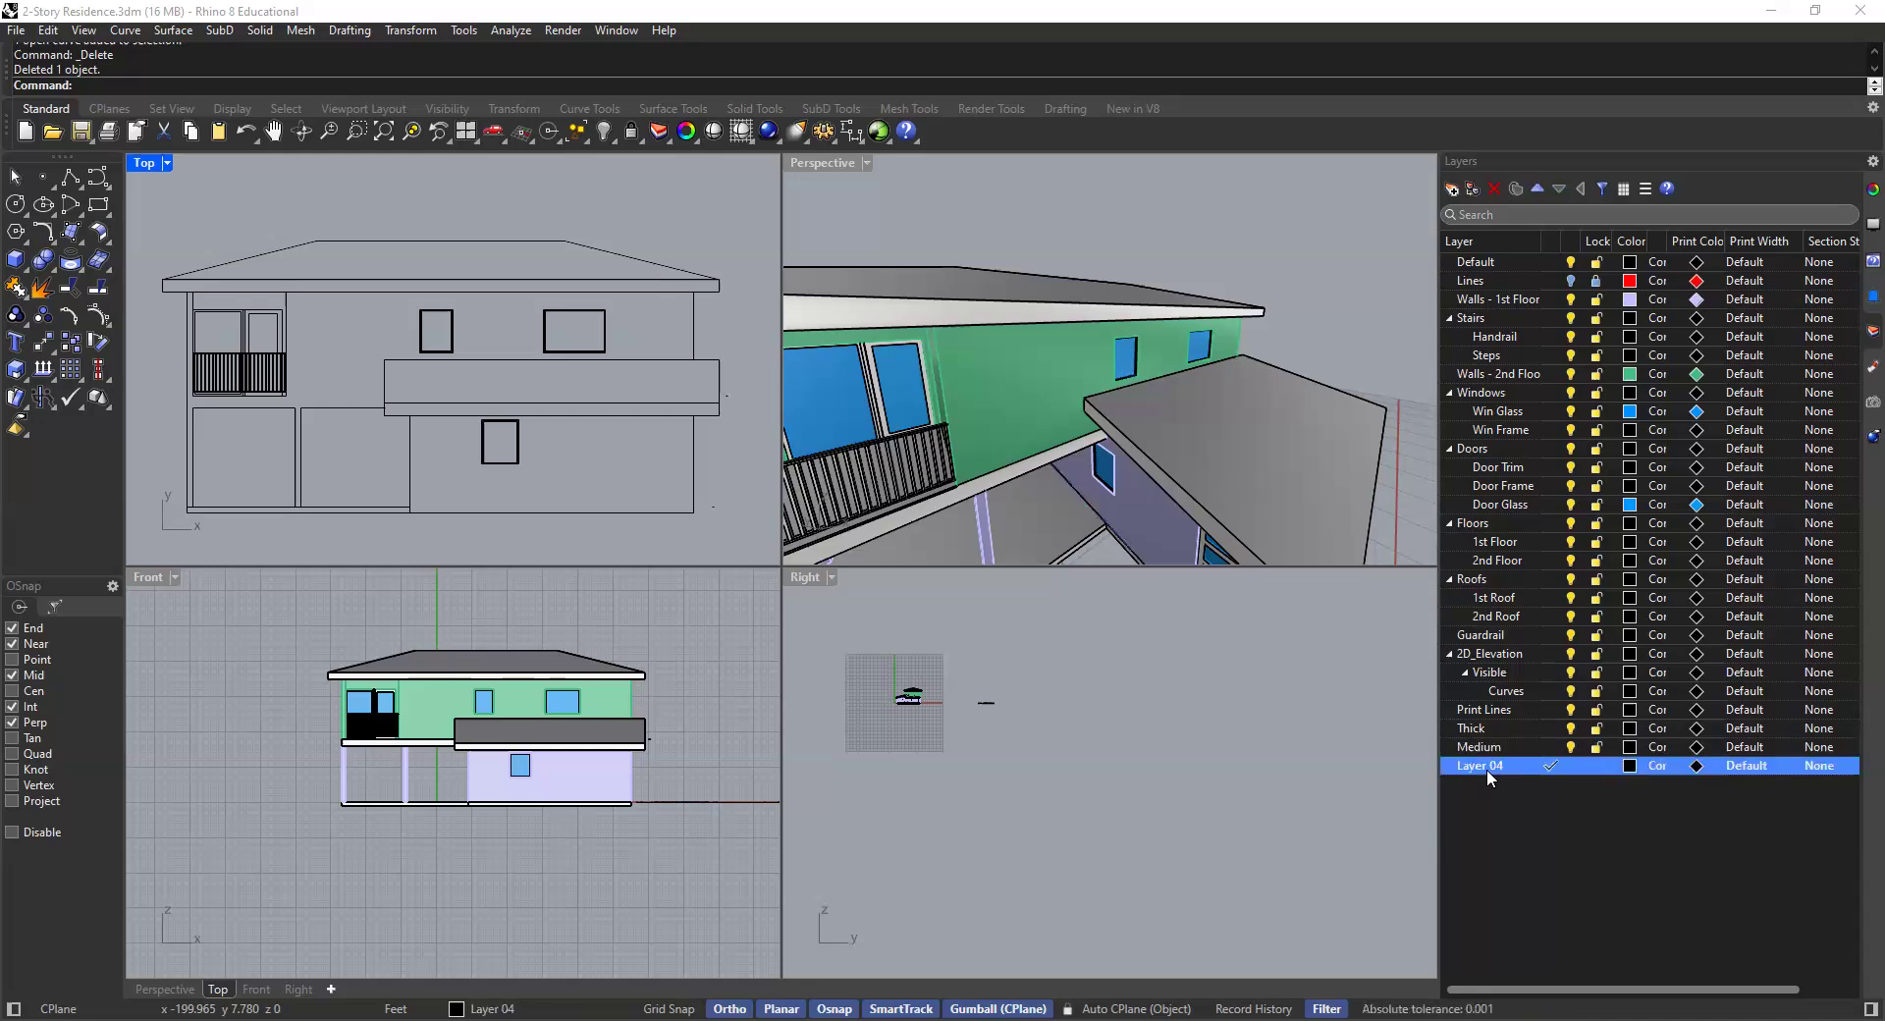
{"action": "type", "text": "Thin"}
{"action": "left_click", "coordinate": [1538, 846]}
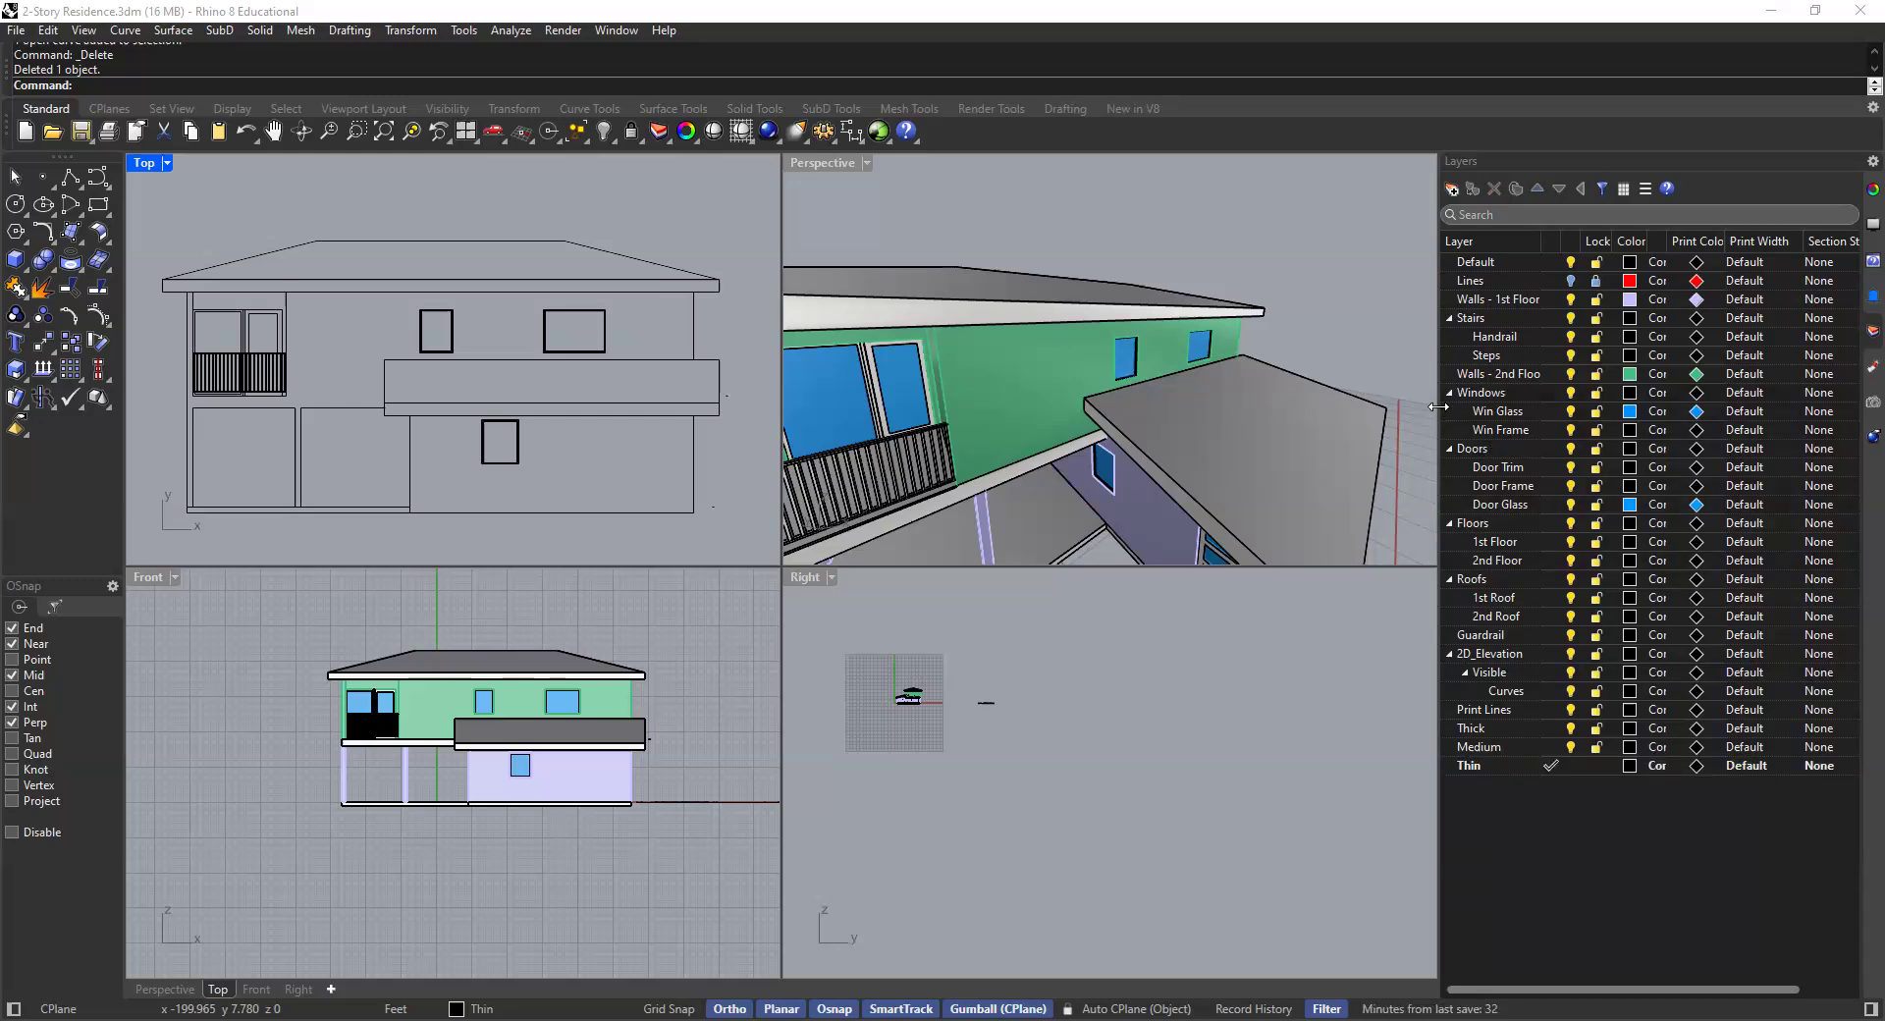
- Widen the Layers panel and adjust its columns to show On, Lock, Color and Linetype
{"action": "left_click_drag", "start_coordinate": [1438, 407], "coordinate": [1212, 432]}
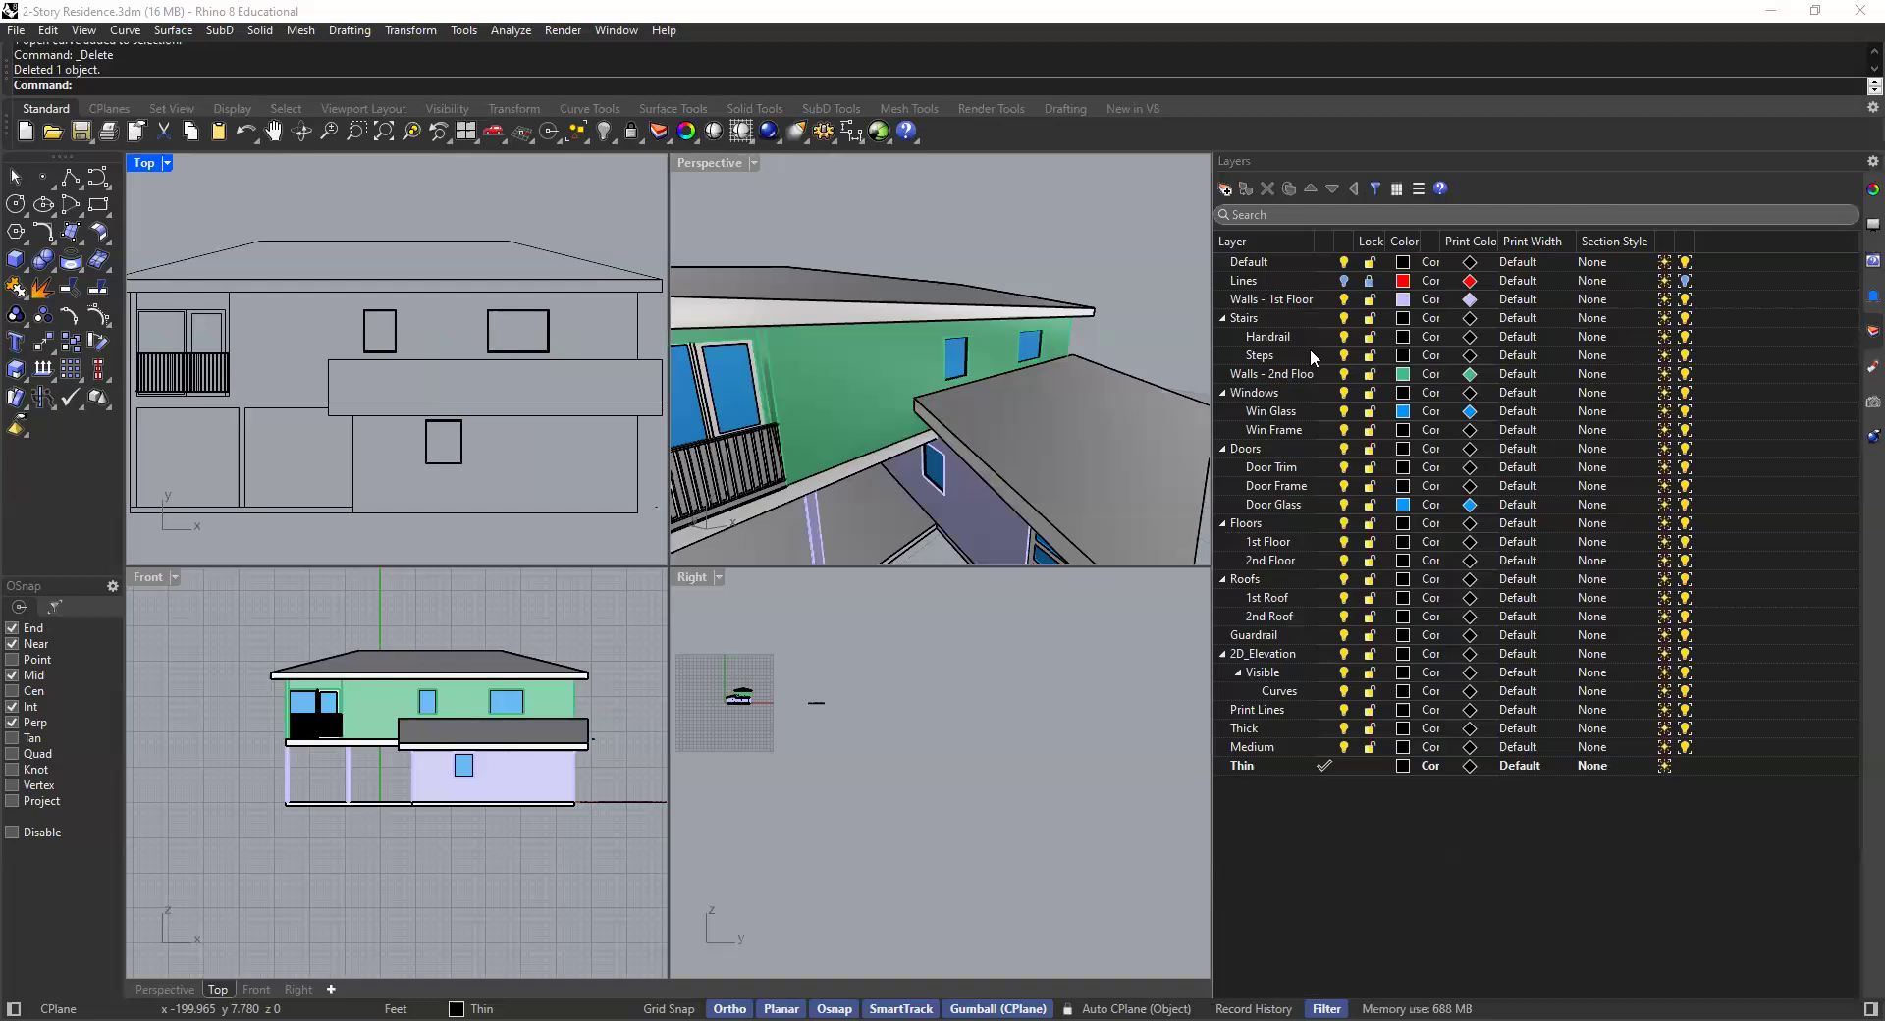
{"action": "mouse_move", "coordinate": [1356, 241]}
{"action": "left_mouse_down"}
{"action": "mouse_move", "coordinate": [1421, 243]}
{"action": "mouse_move", "coordinate": [1356, 239]}
{"action": "mouse_move", "coordinate": [1377, 239]}
{"action": "left_mouse_up"}
{"action": "mouse_move", "coordinate": [1515, 241]}
{"action": "left_mouse_down"}
{"action": "mouse_move", "coordinate": [1546, 241]}
{"action": "mouse_move", "coordinate": [1510, 241]}
{"action": "left_mouse_up"}
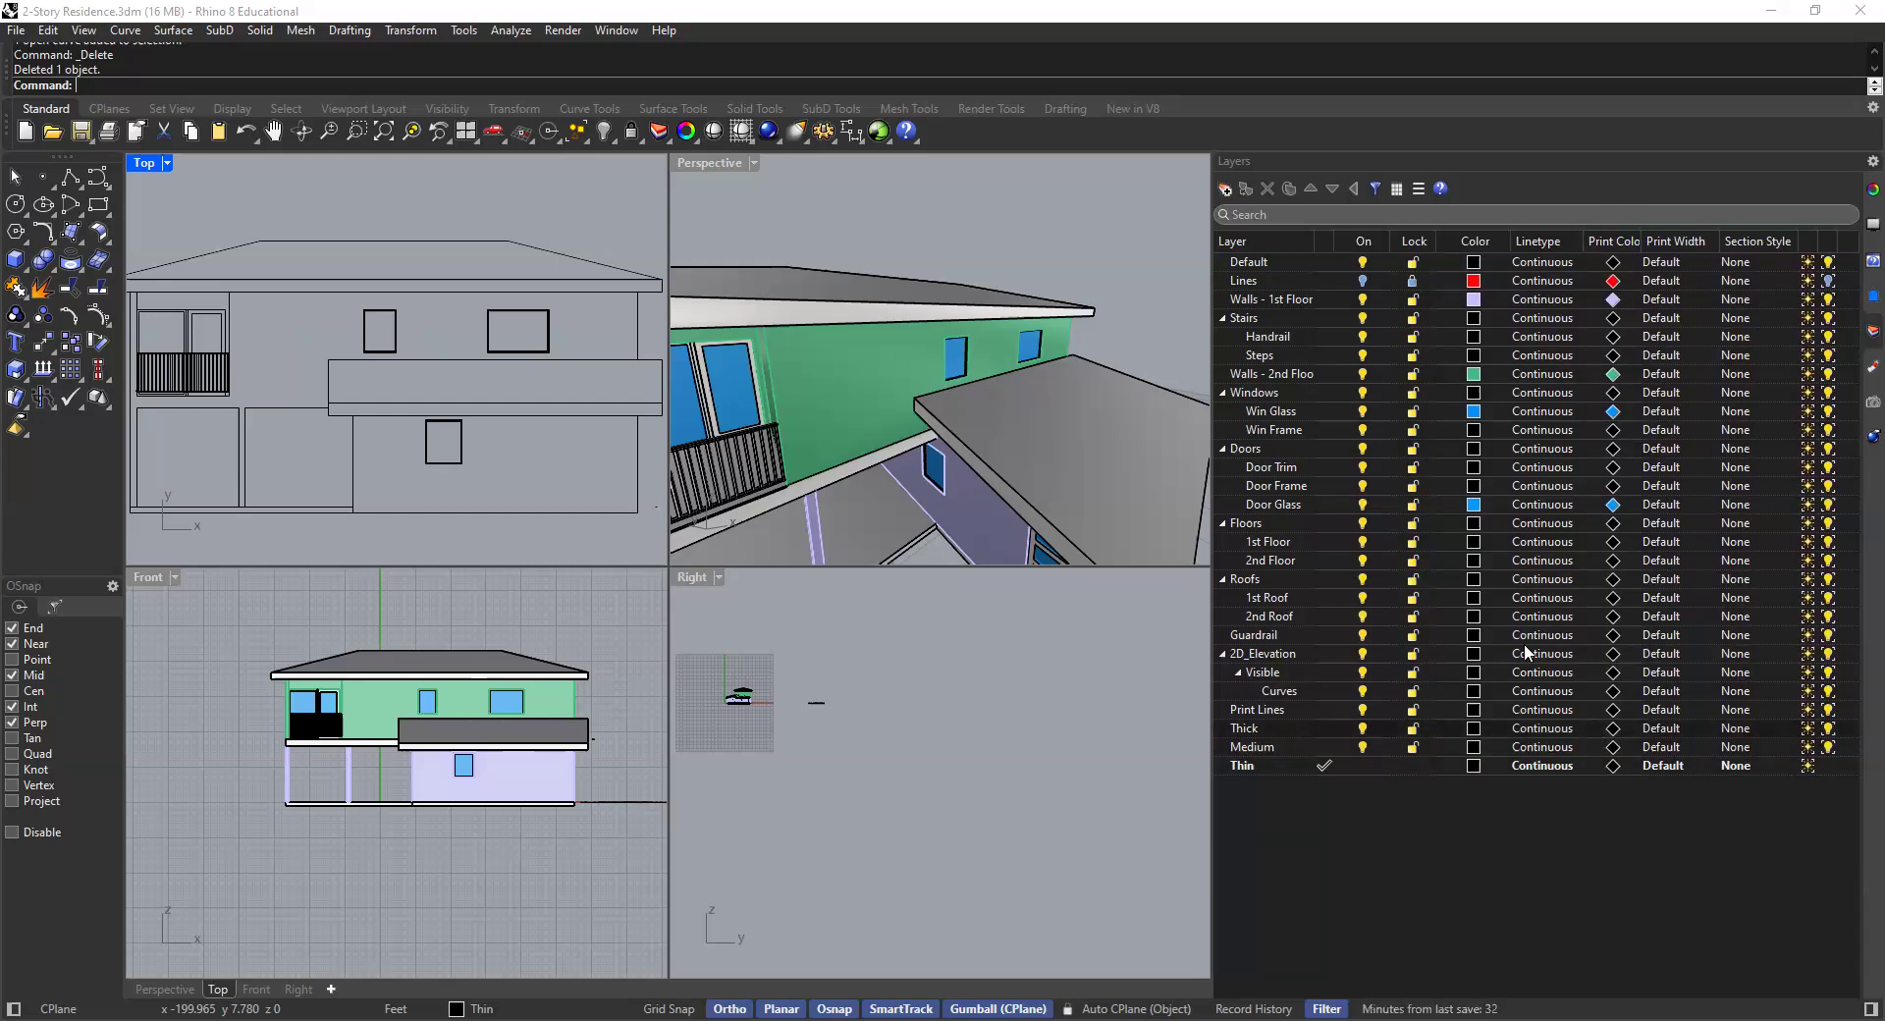
{"action": "left_click", "coordinate": [1549, 731]}
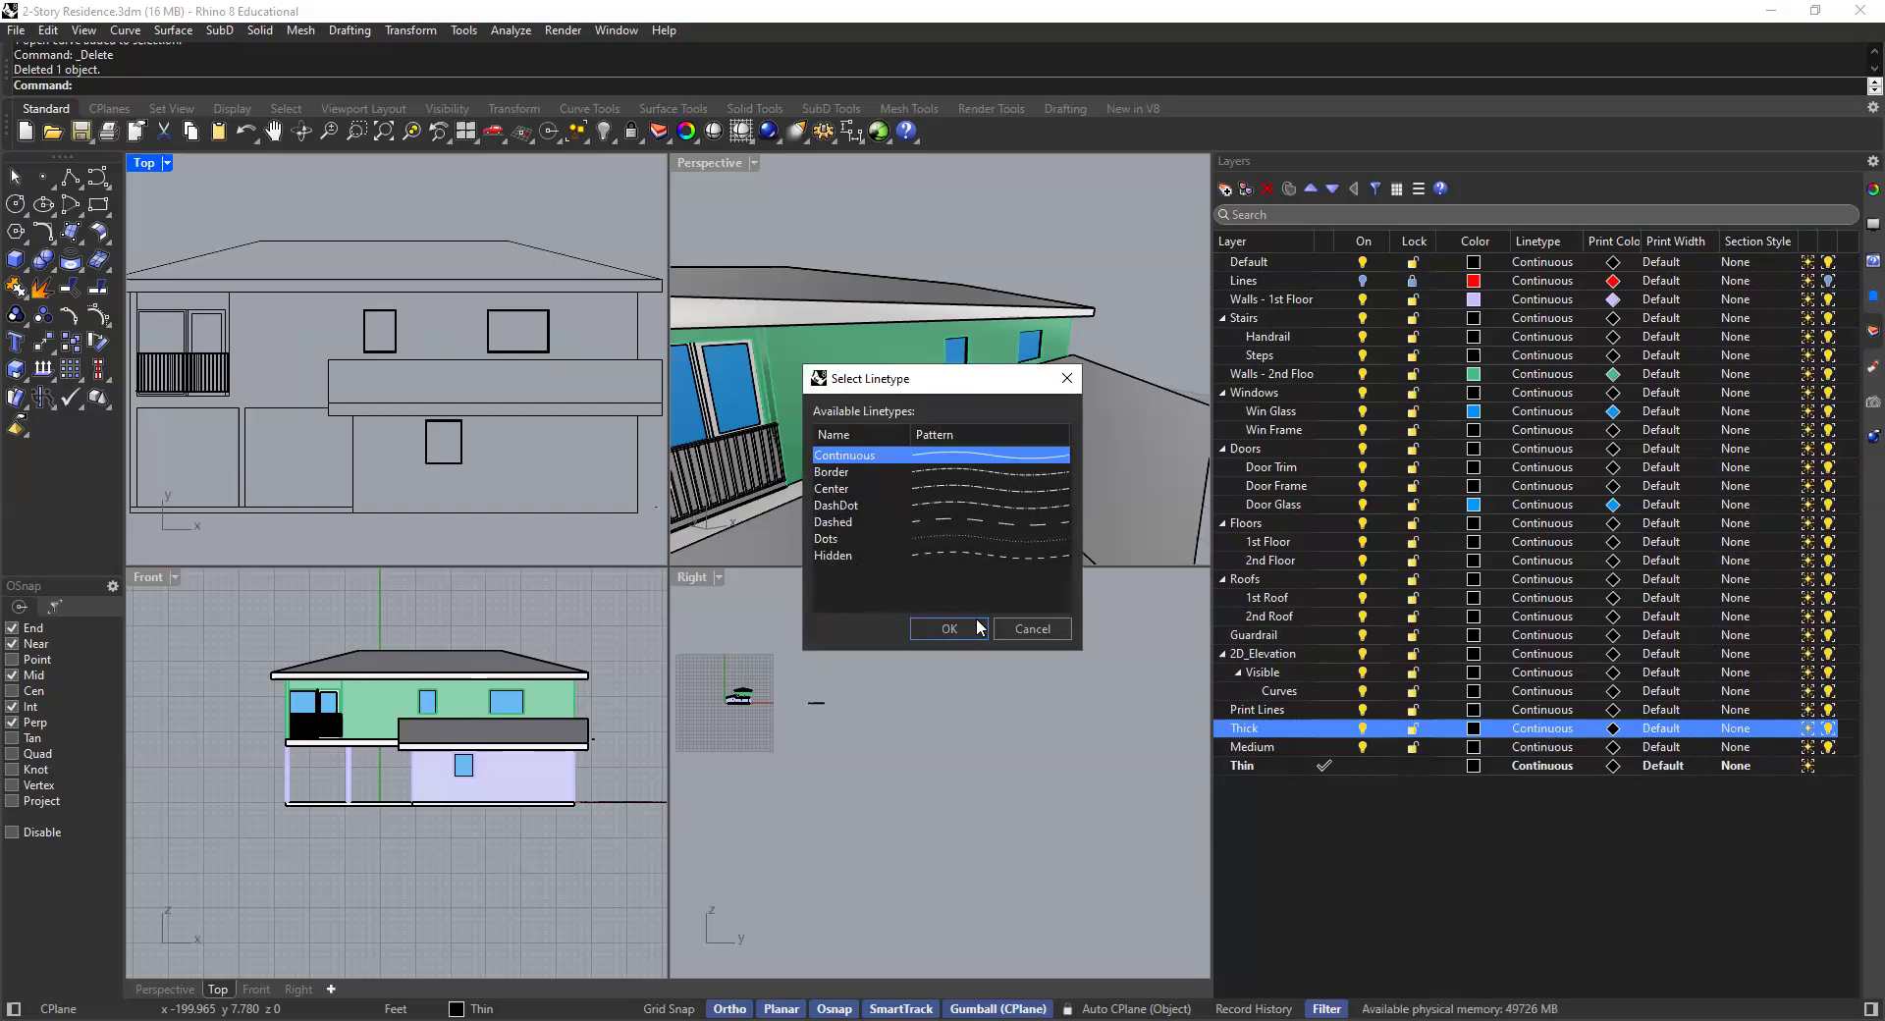
{"action": "left_click", "coordinate": [1005, 626]}
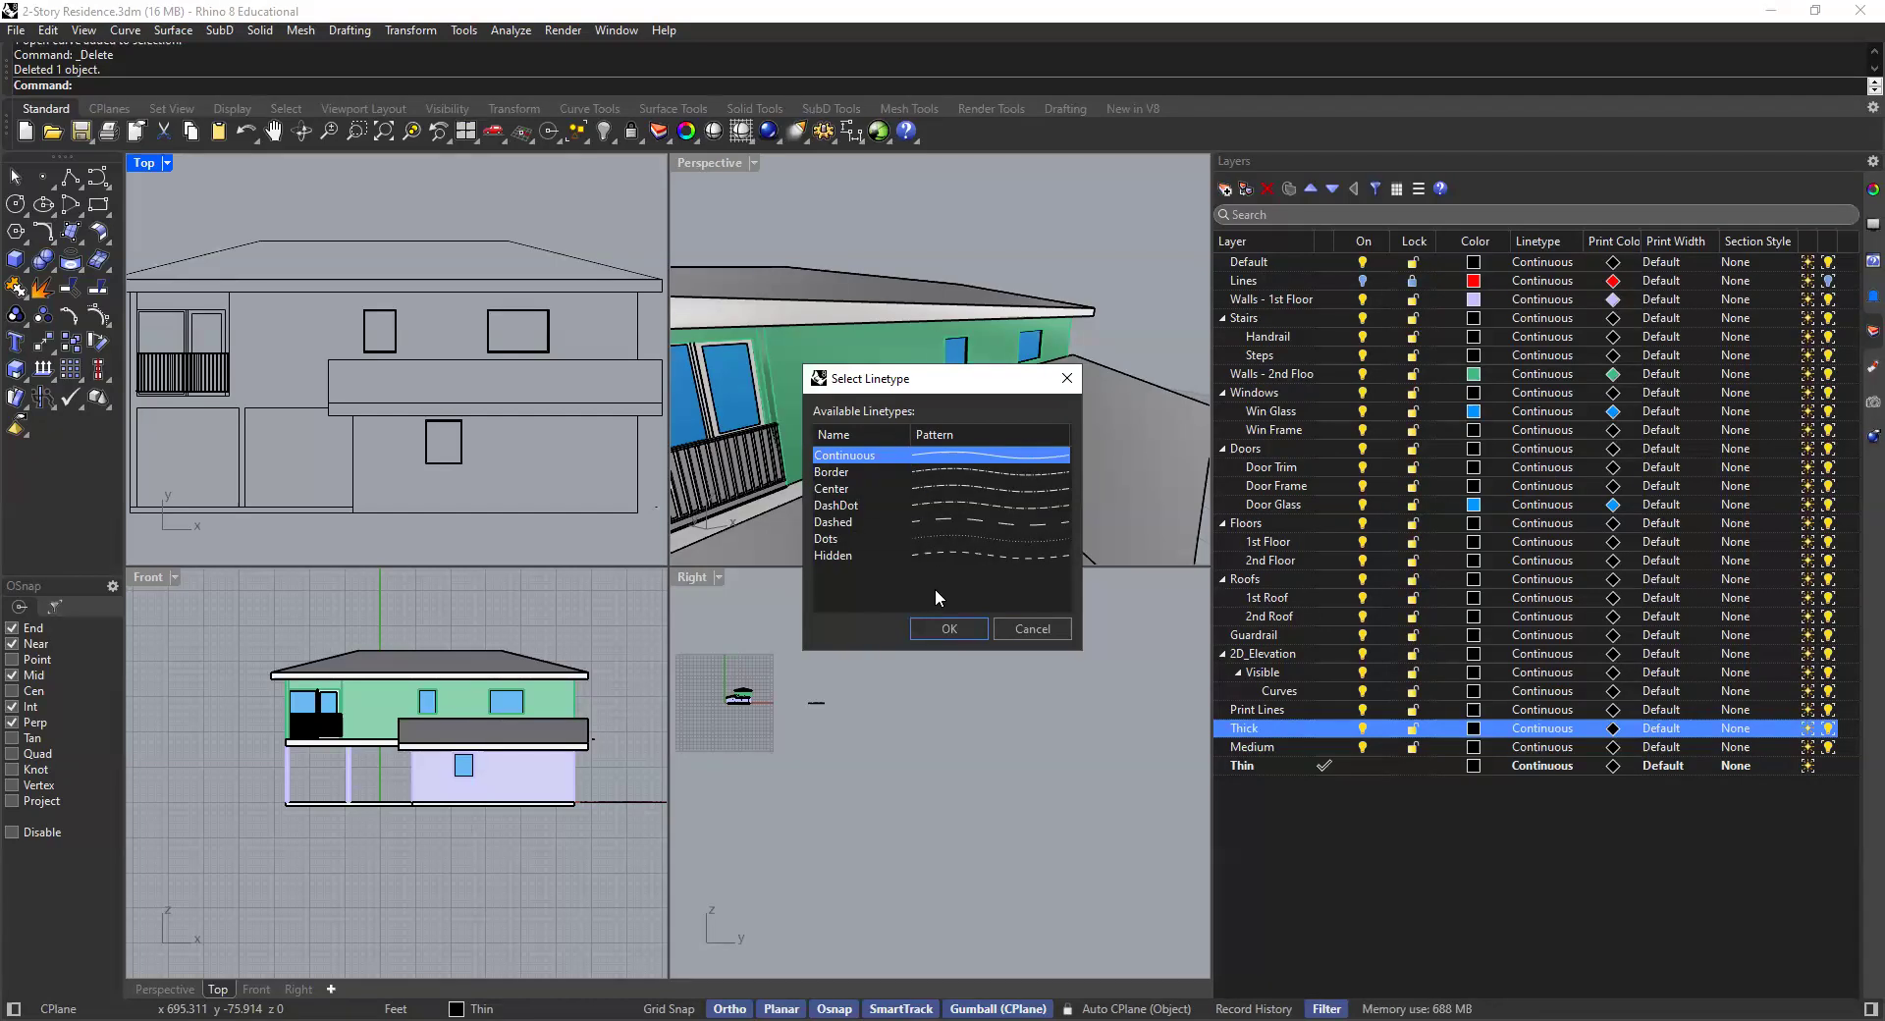
{"action": "left_click", "coordinate": [1033, 630]}
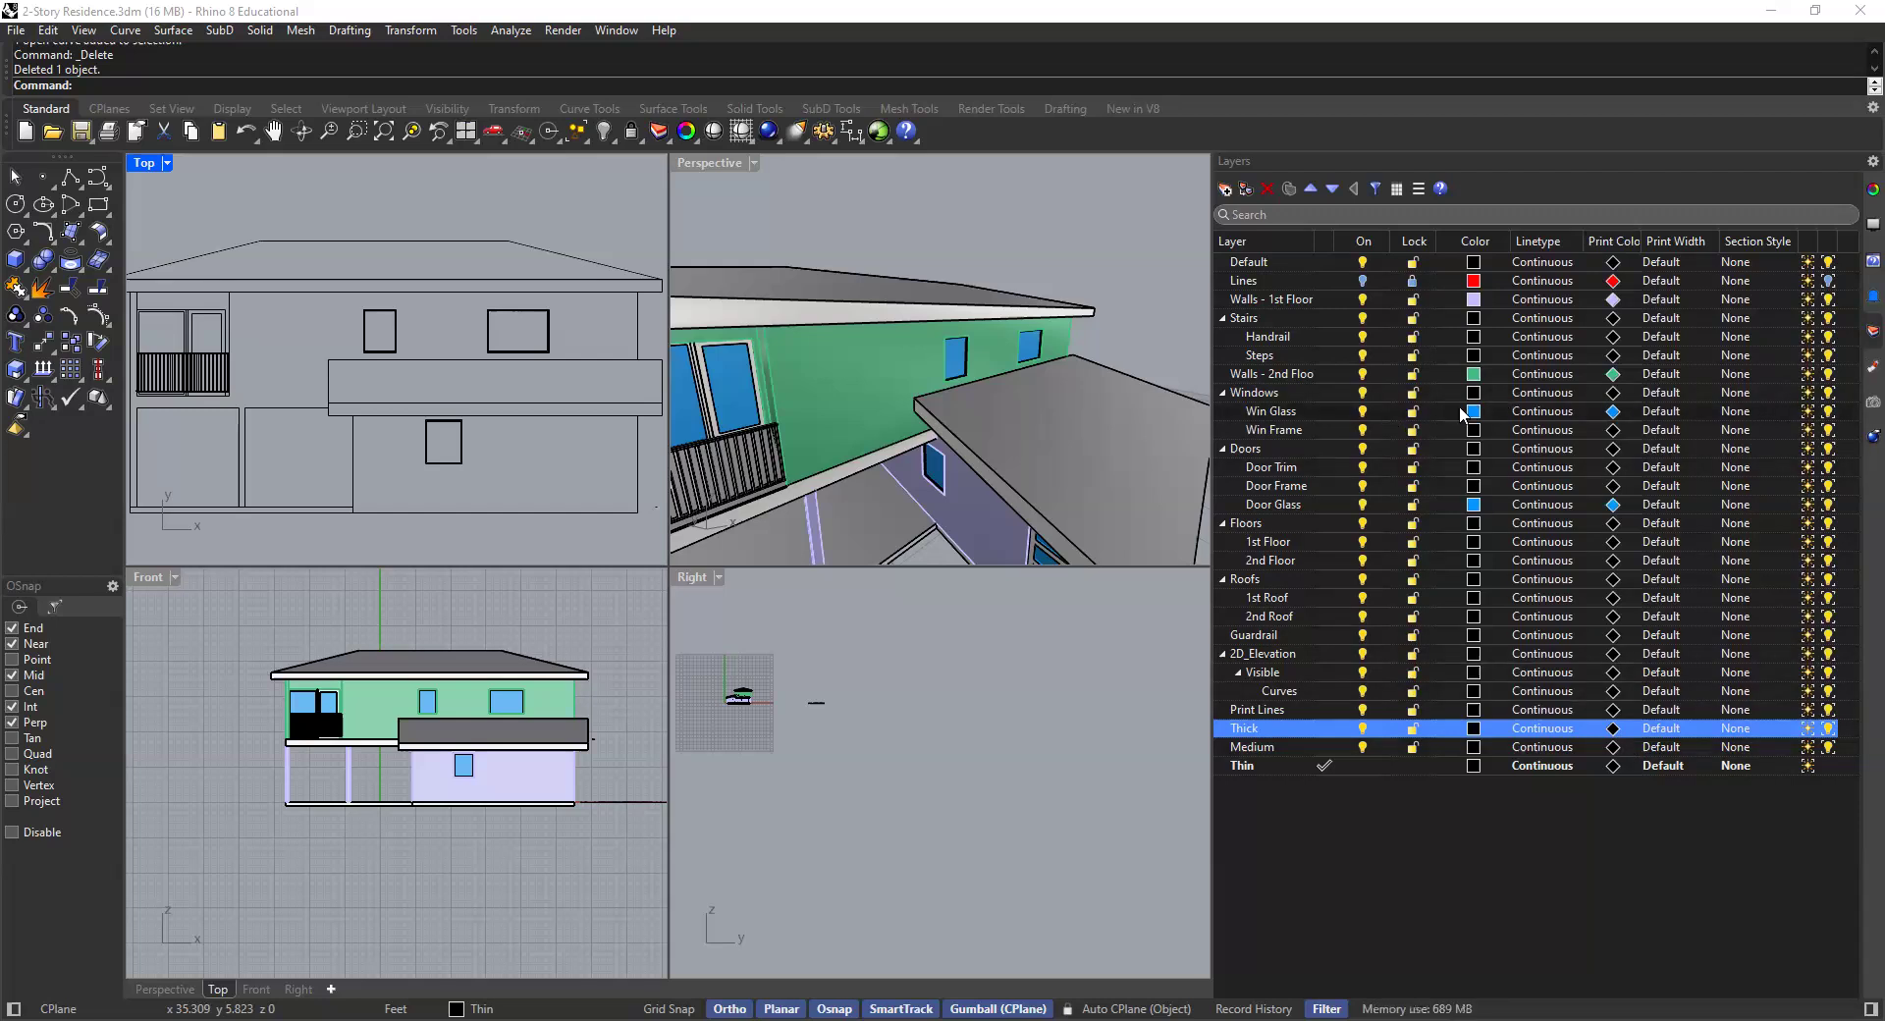
- Re-sort the layer list by its print color and layer name column headings
{"action": "left_click", "coordinate": [1616, 242]}
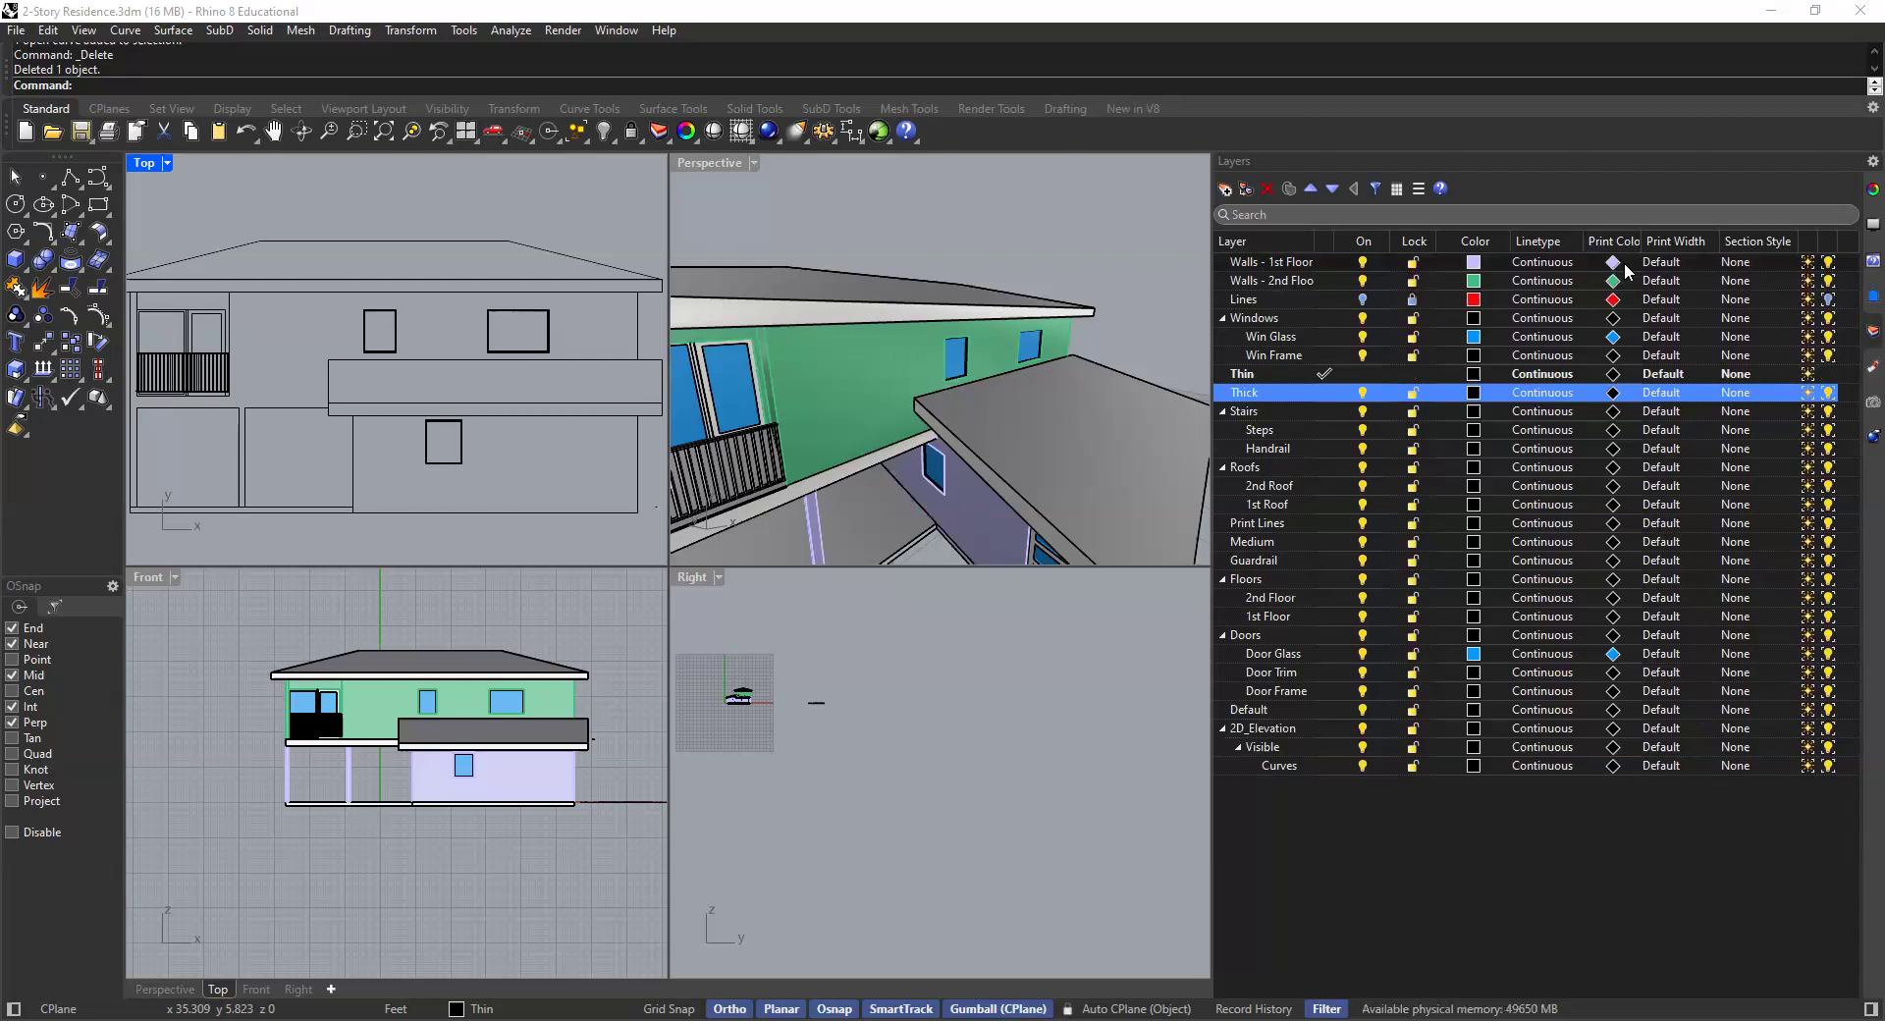
{"action": "left_click", "coordinate": [1612, 243]}
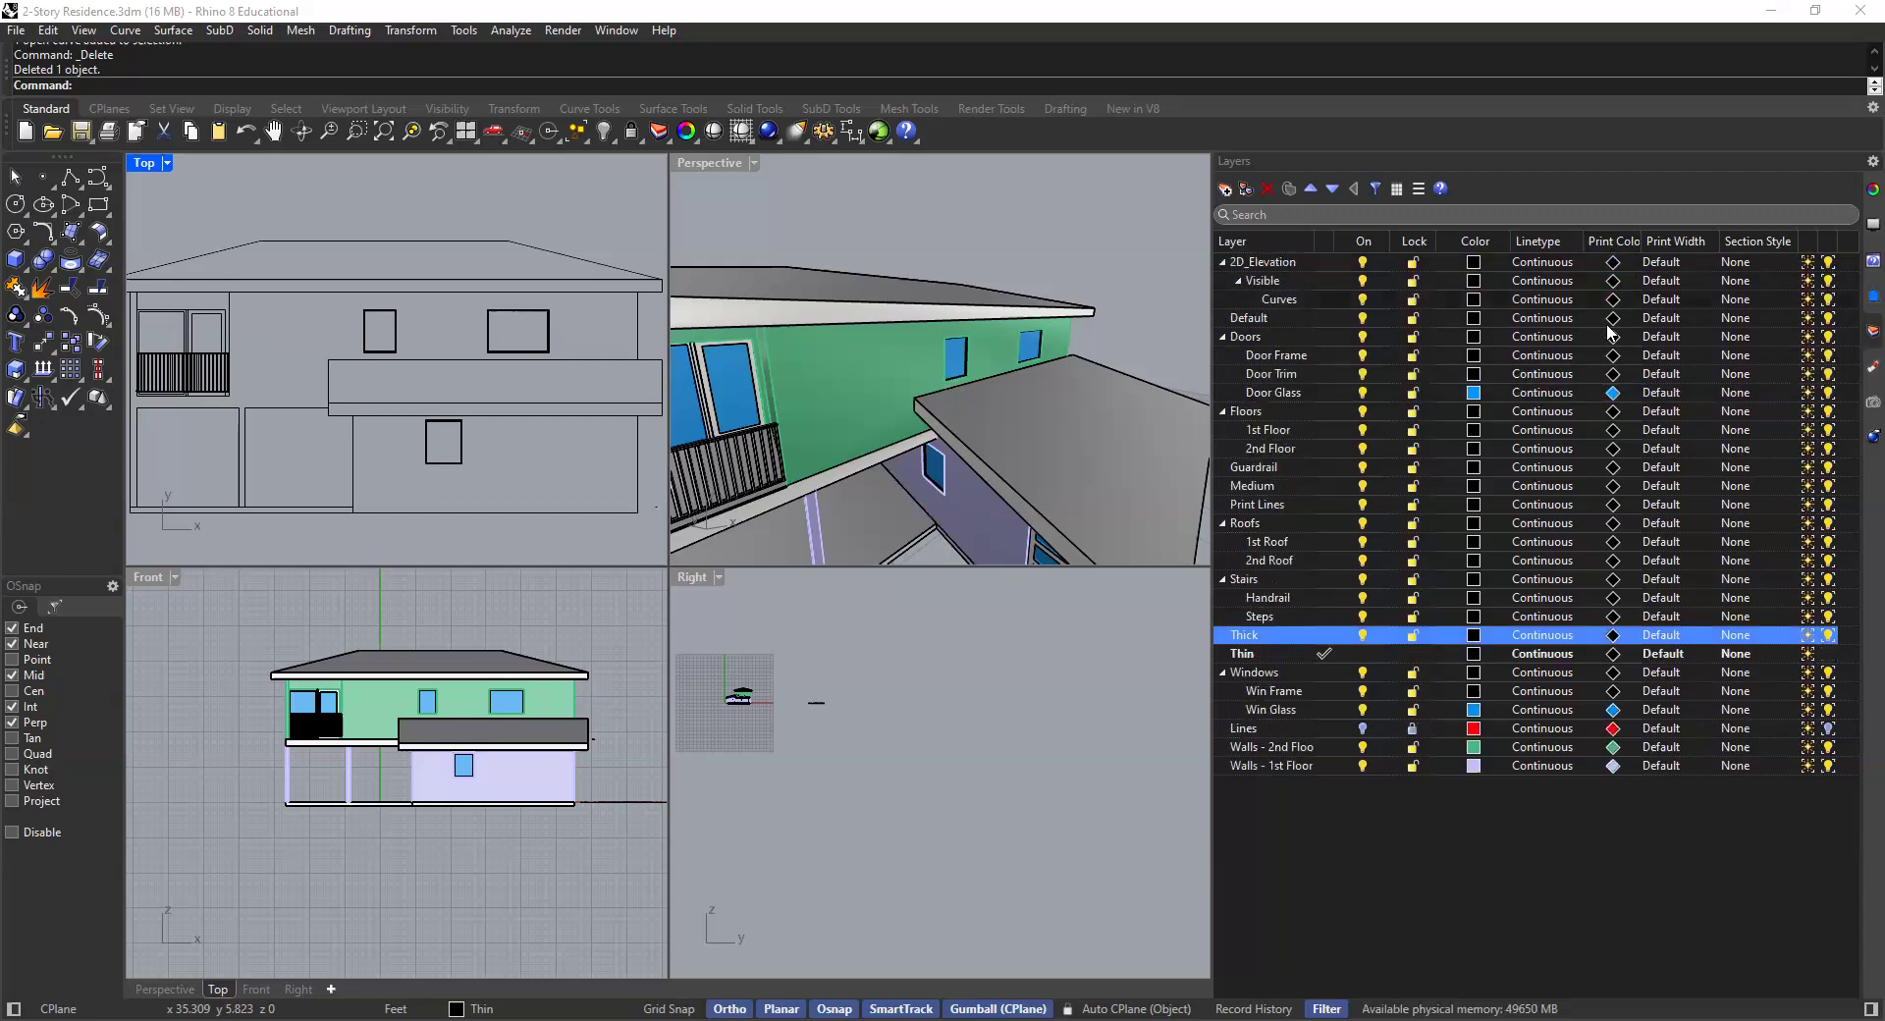
{"action": "left_click", "coordinate": [1608, 245]}
{"action": "left_click", "coordinate": [1287, 245]}
{"action": "left_click", "coordinate": [1287, 245]}
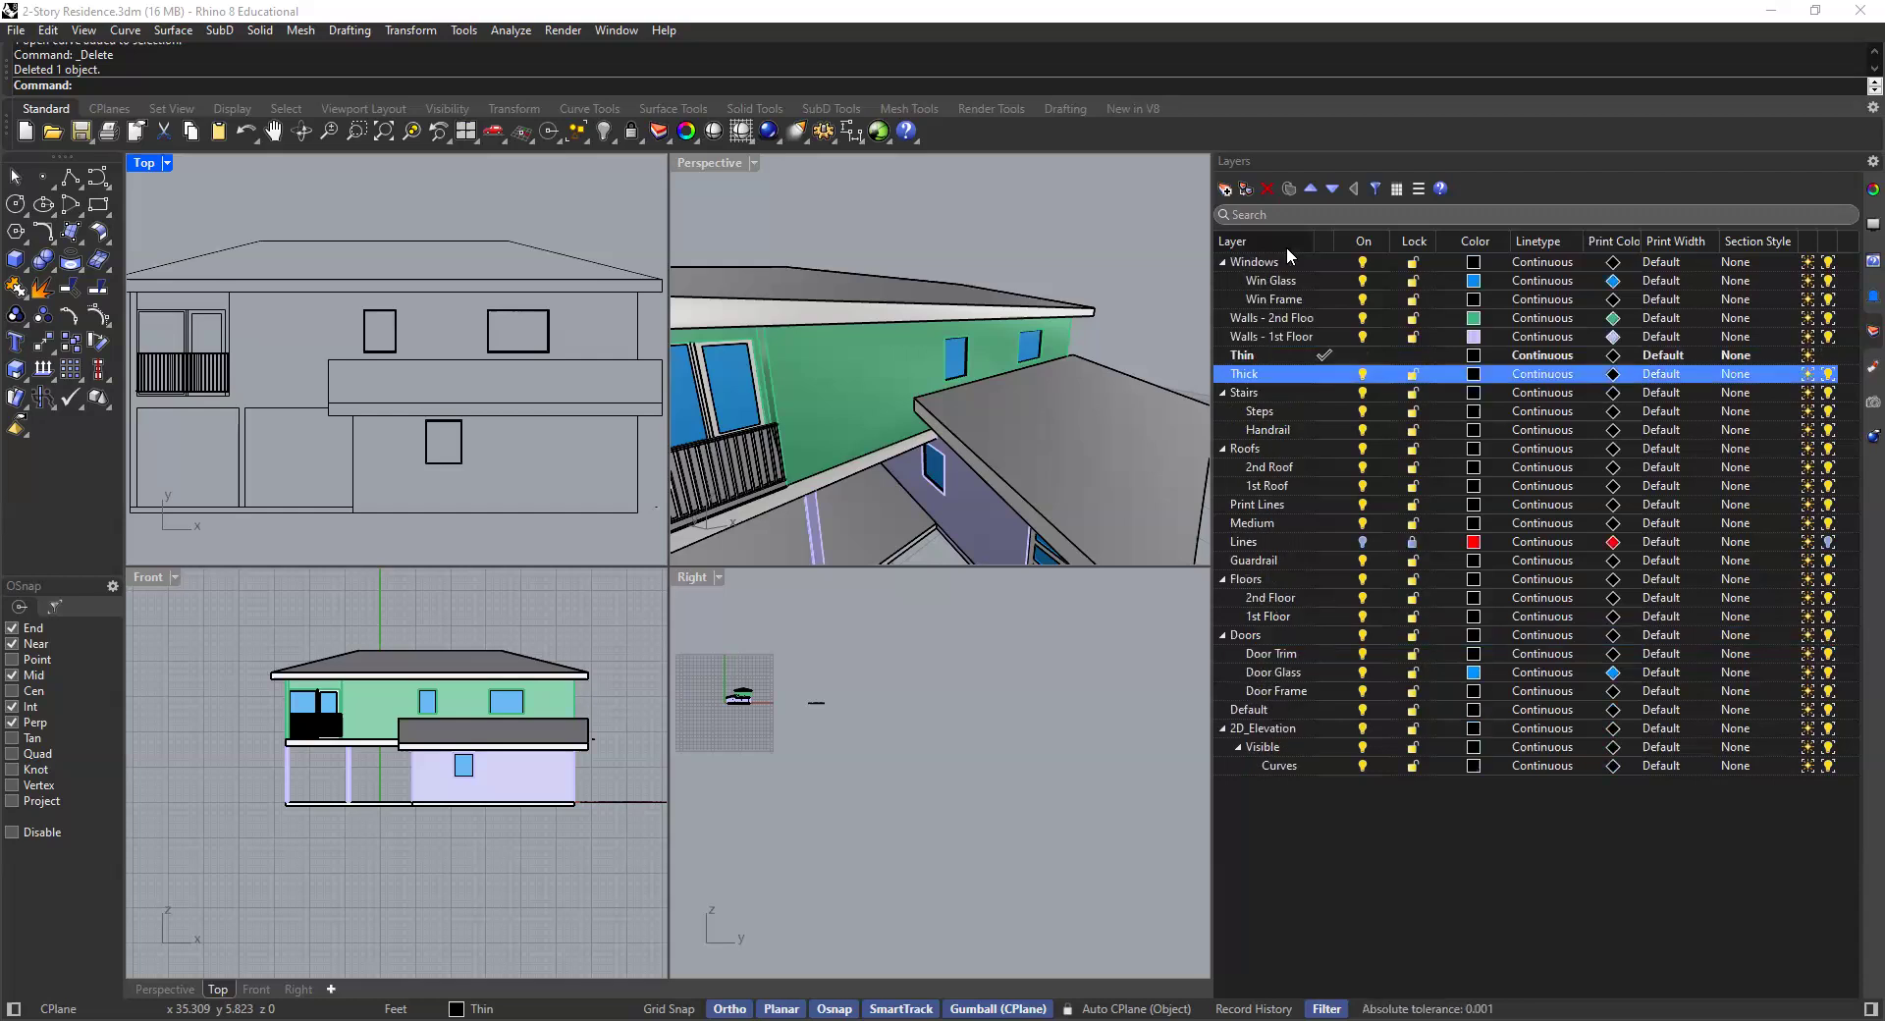
{"action": "left_click", "coordinate": [1287, 245]}
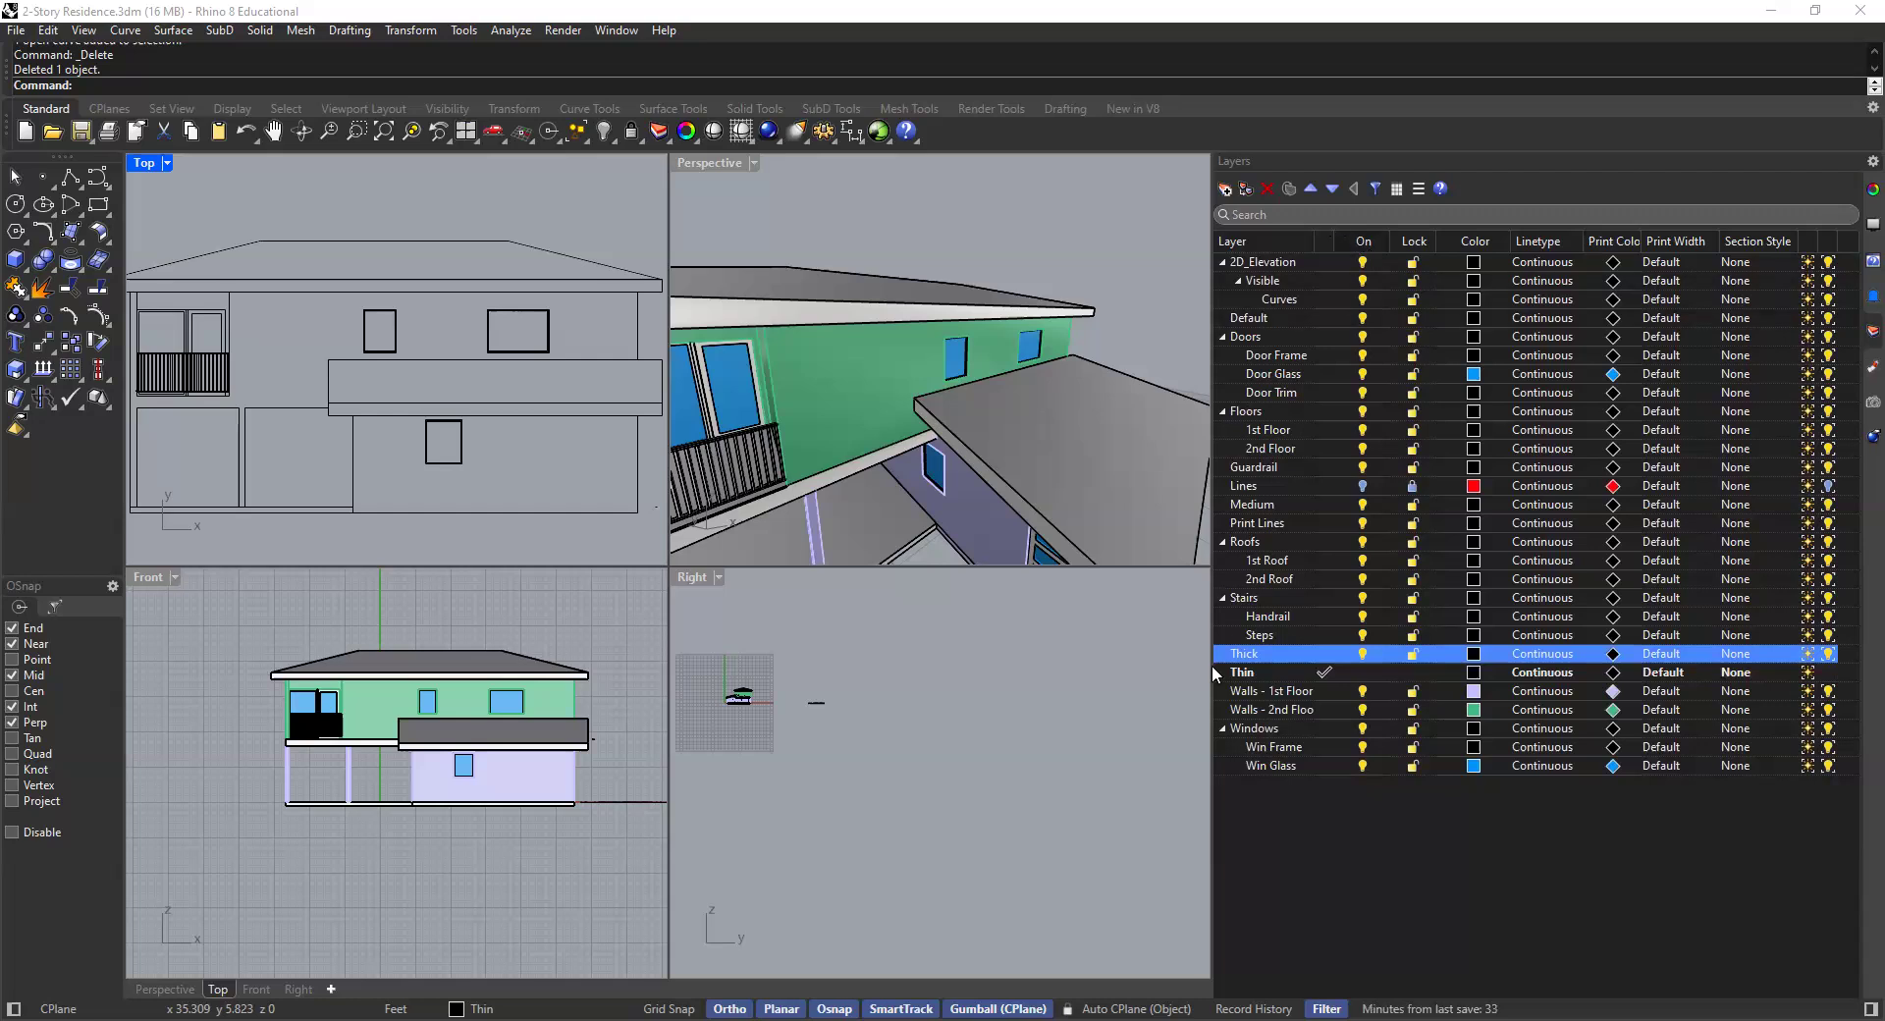
{"action": "left_click", "coordinate": [1271, 240]}
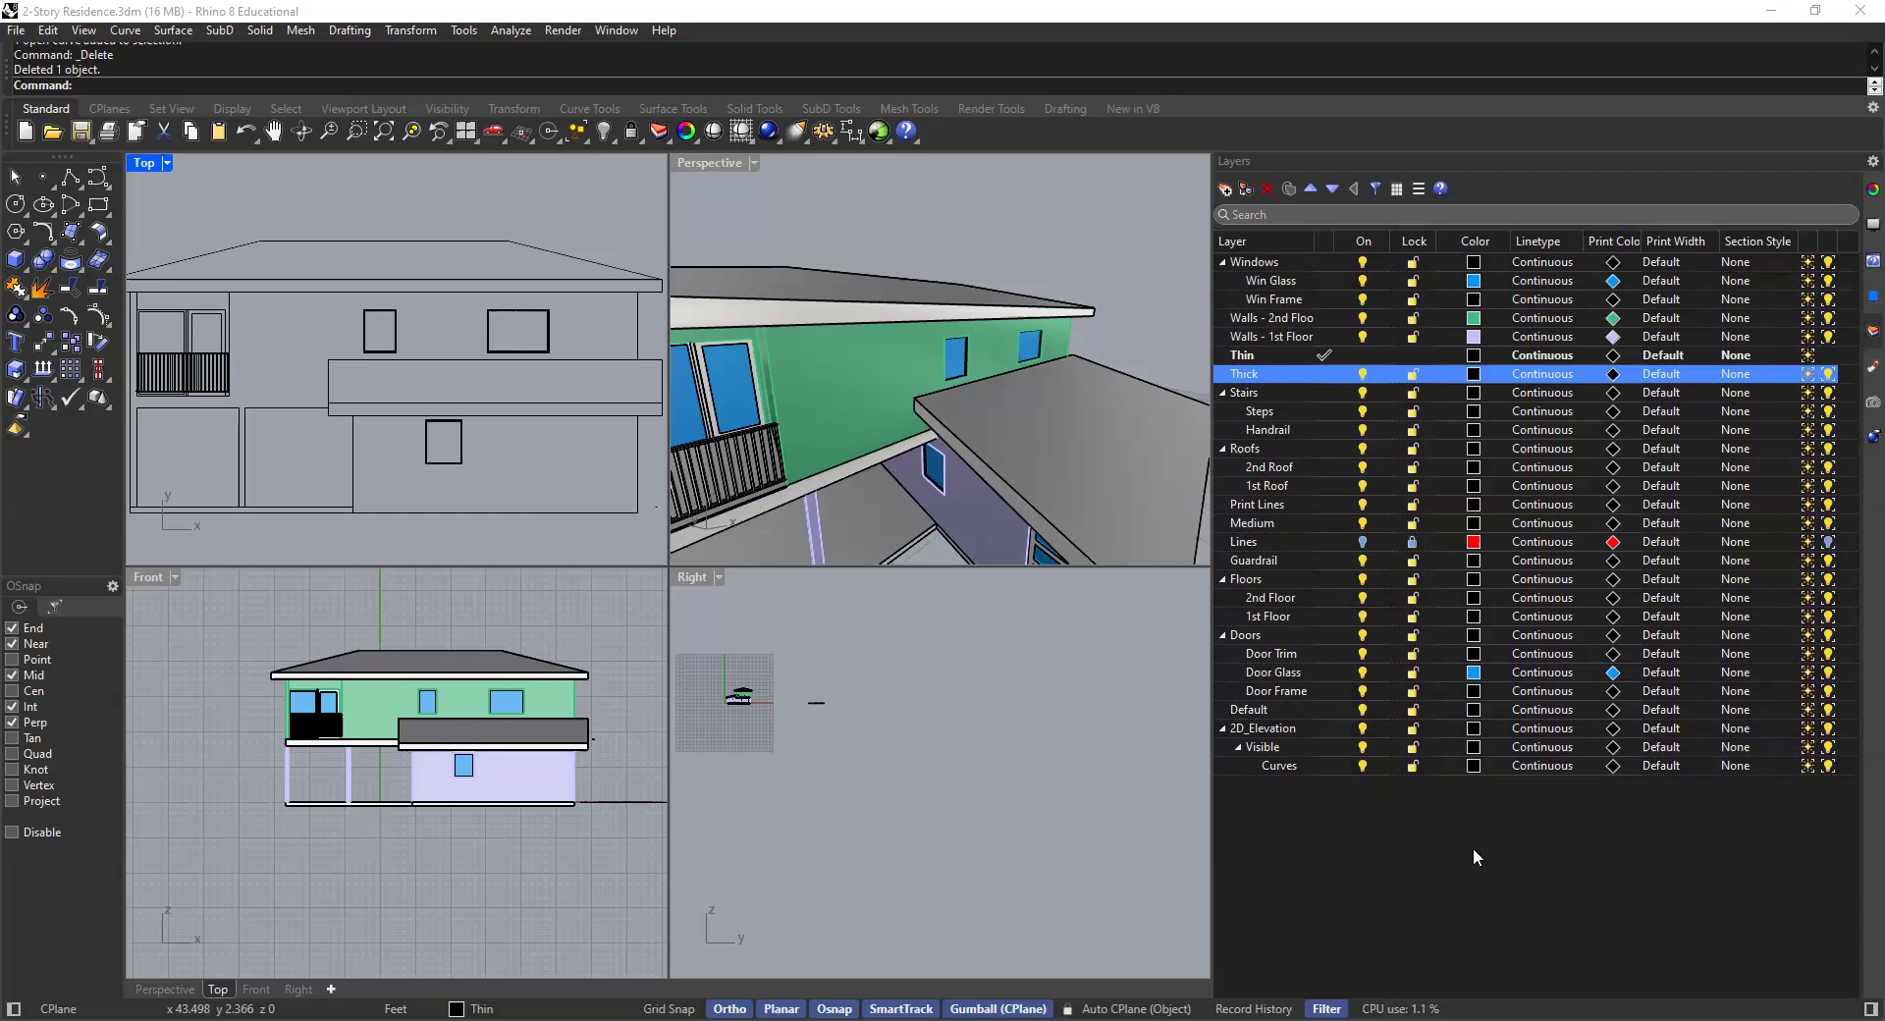
- Set the print color of the Win Glass and Walls - 2nd Floor layers to Black
{"action": "left_click", "coordinate": [1614, 285]}
{"action": "left_click", "coordinate": [1615, 285]}
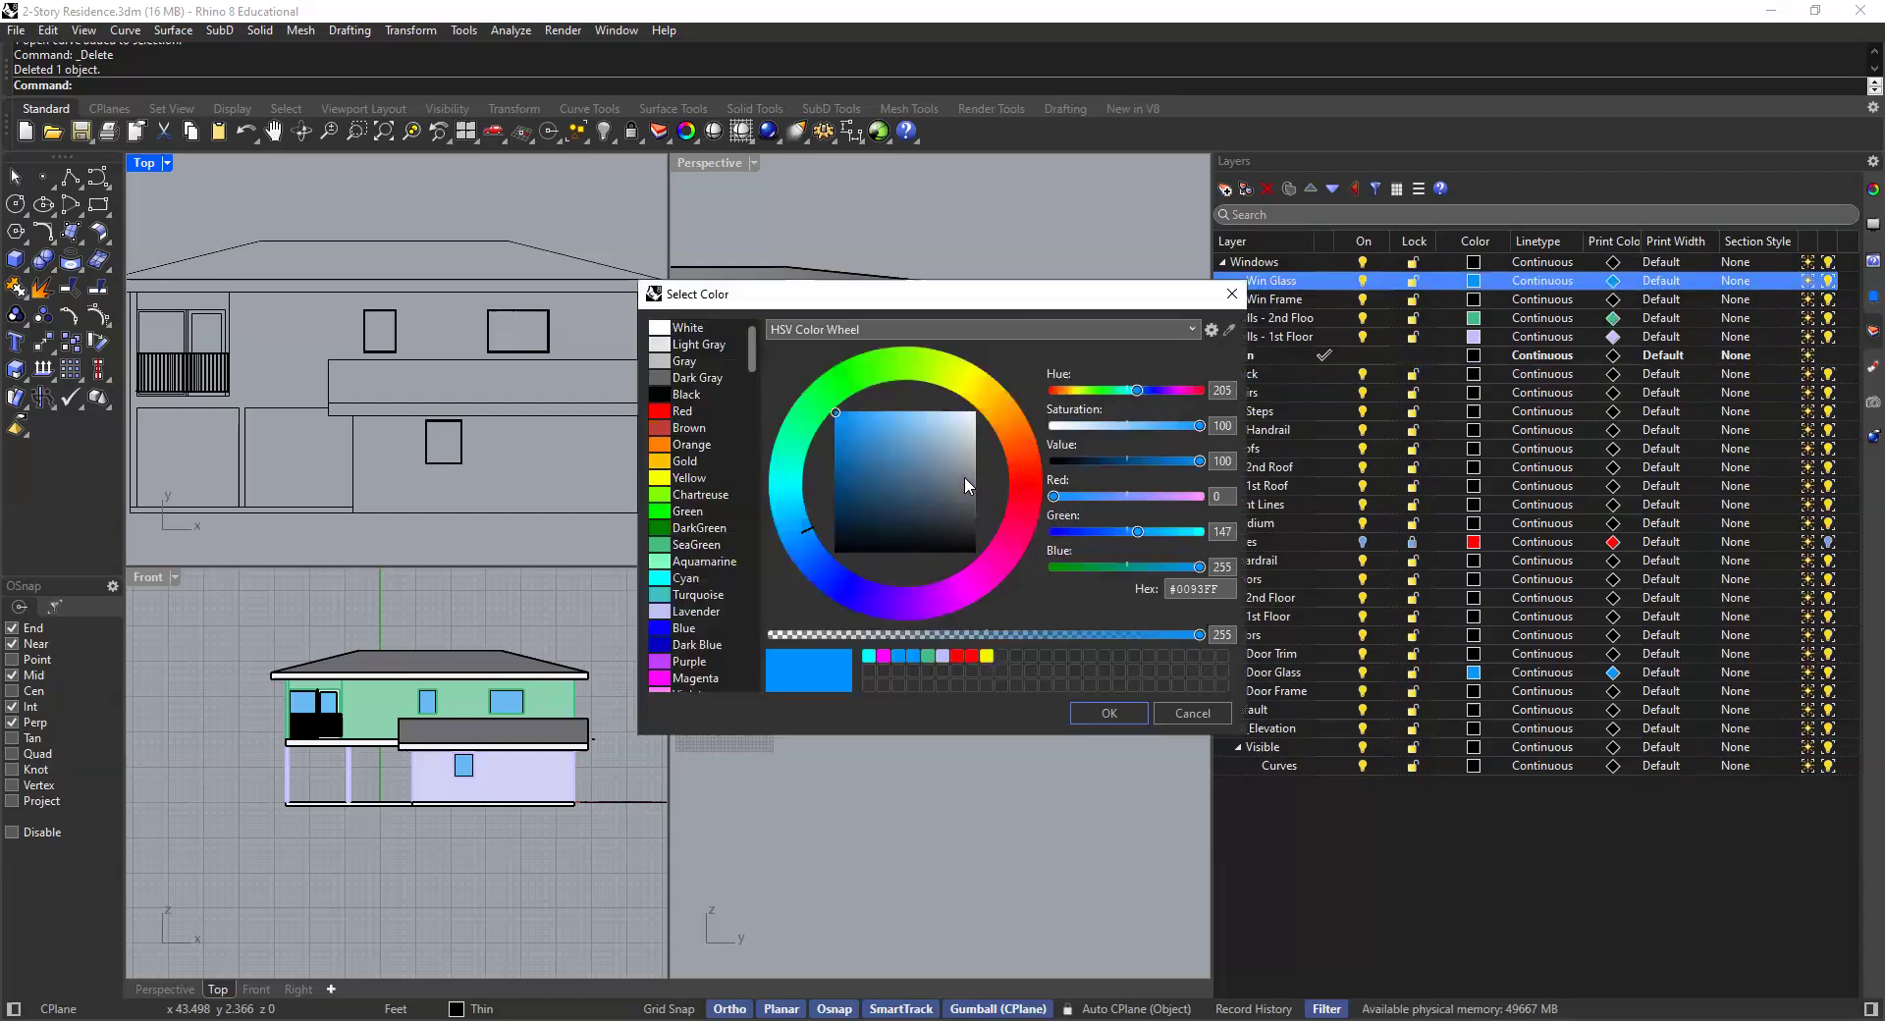
{"action": "left_click", "coordinate": [692, 395]}
{"action": "left_click", "coordinate": [1107, 712]}
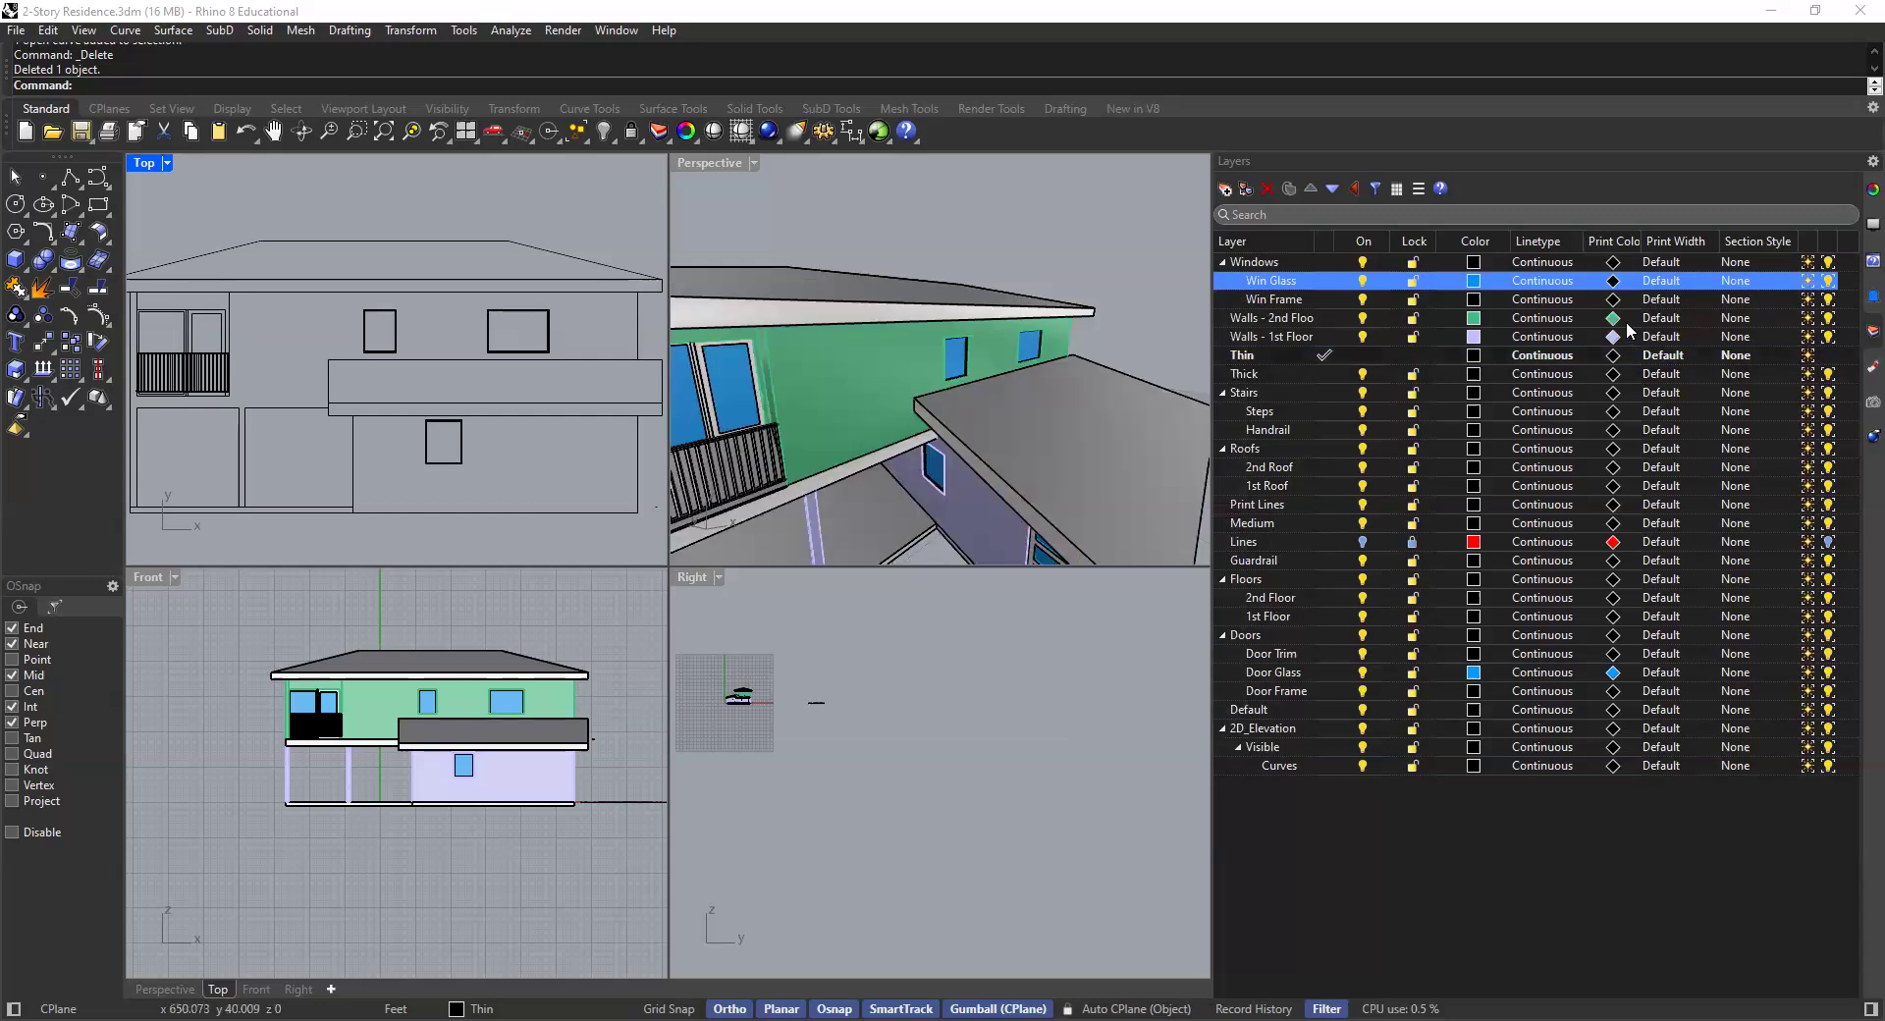
{"action": "left_click", "coordinate": [1617, 318]}
{"action": "left_click", "coordinate": [1475, 342]}
{"action": "left_click", "coordinate": [692, 394]}
{"action": "left_click", "coordinate": [1104, 713]}
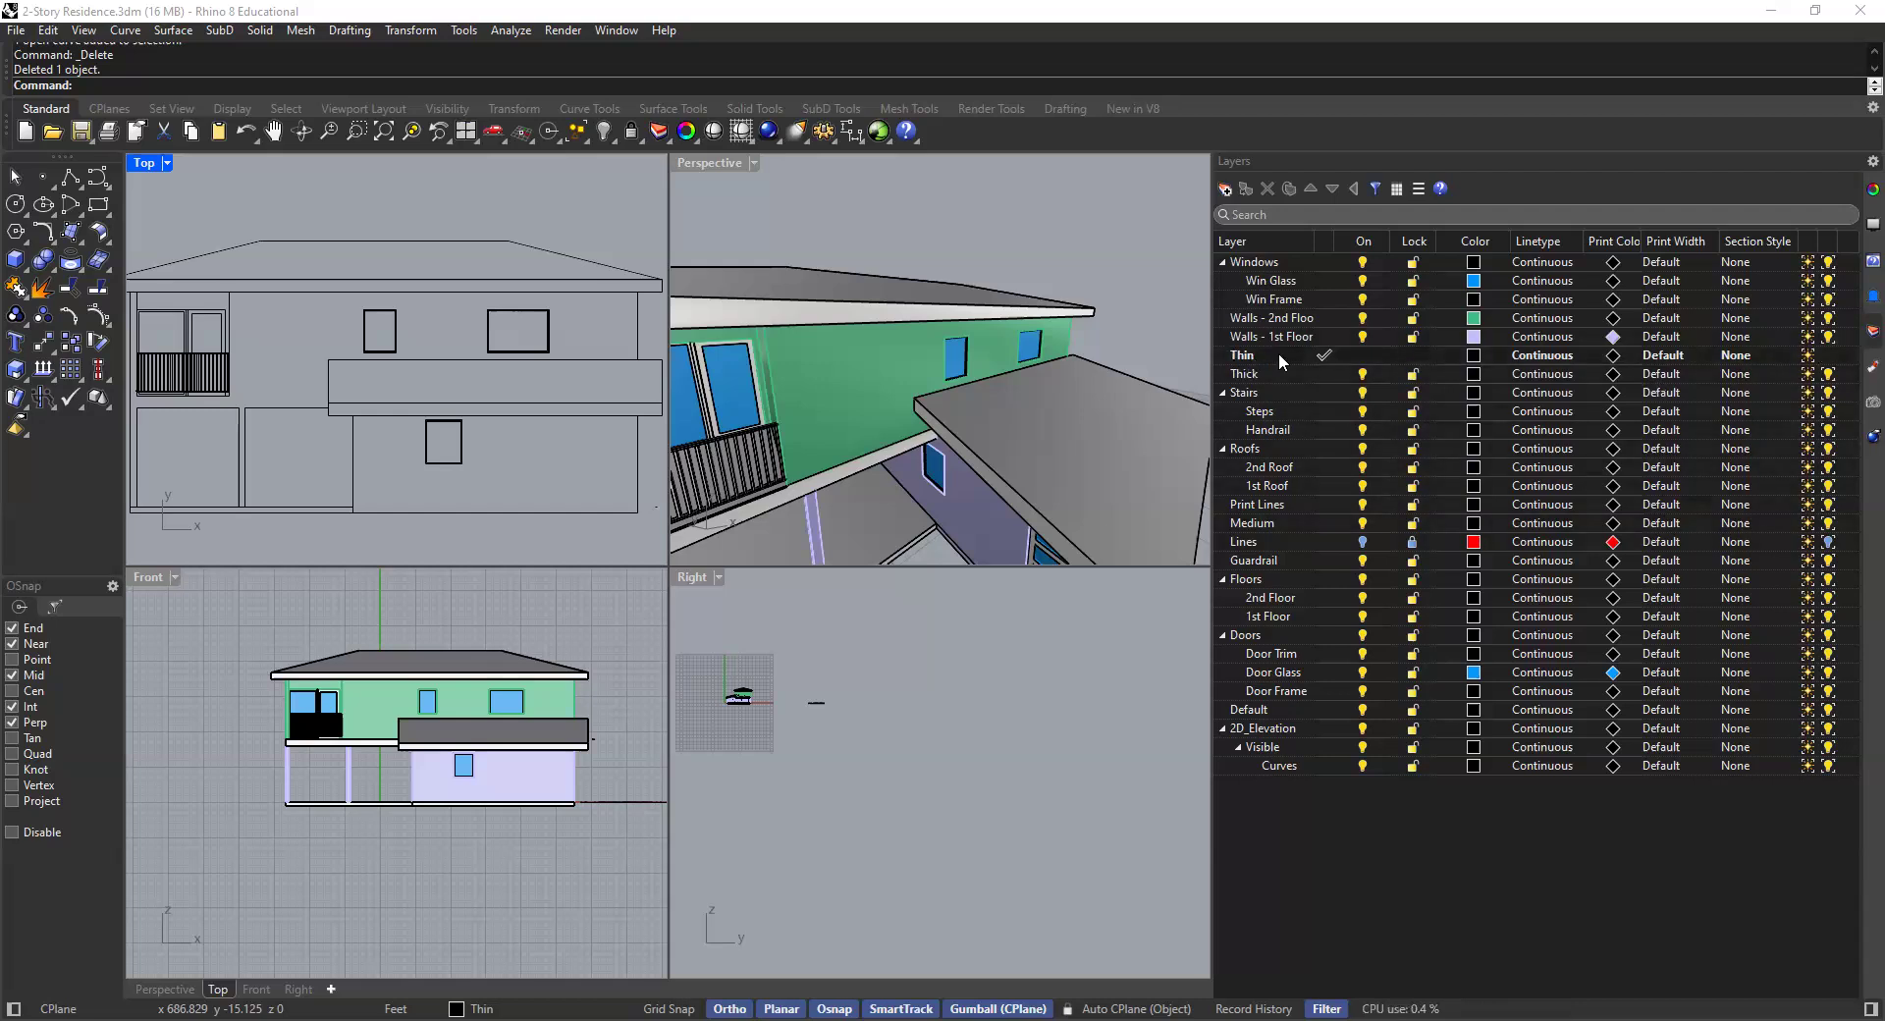
- Set the print width of the Thin layer to 0.18 mm and the Thick layer to 0.35 mm
{"action": "left_click", "coordinate": [1666, 360]}
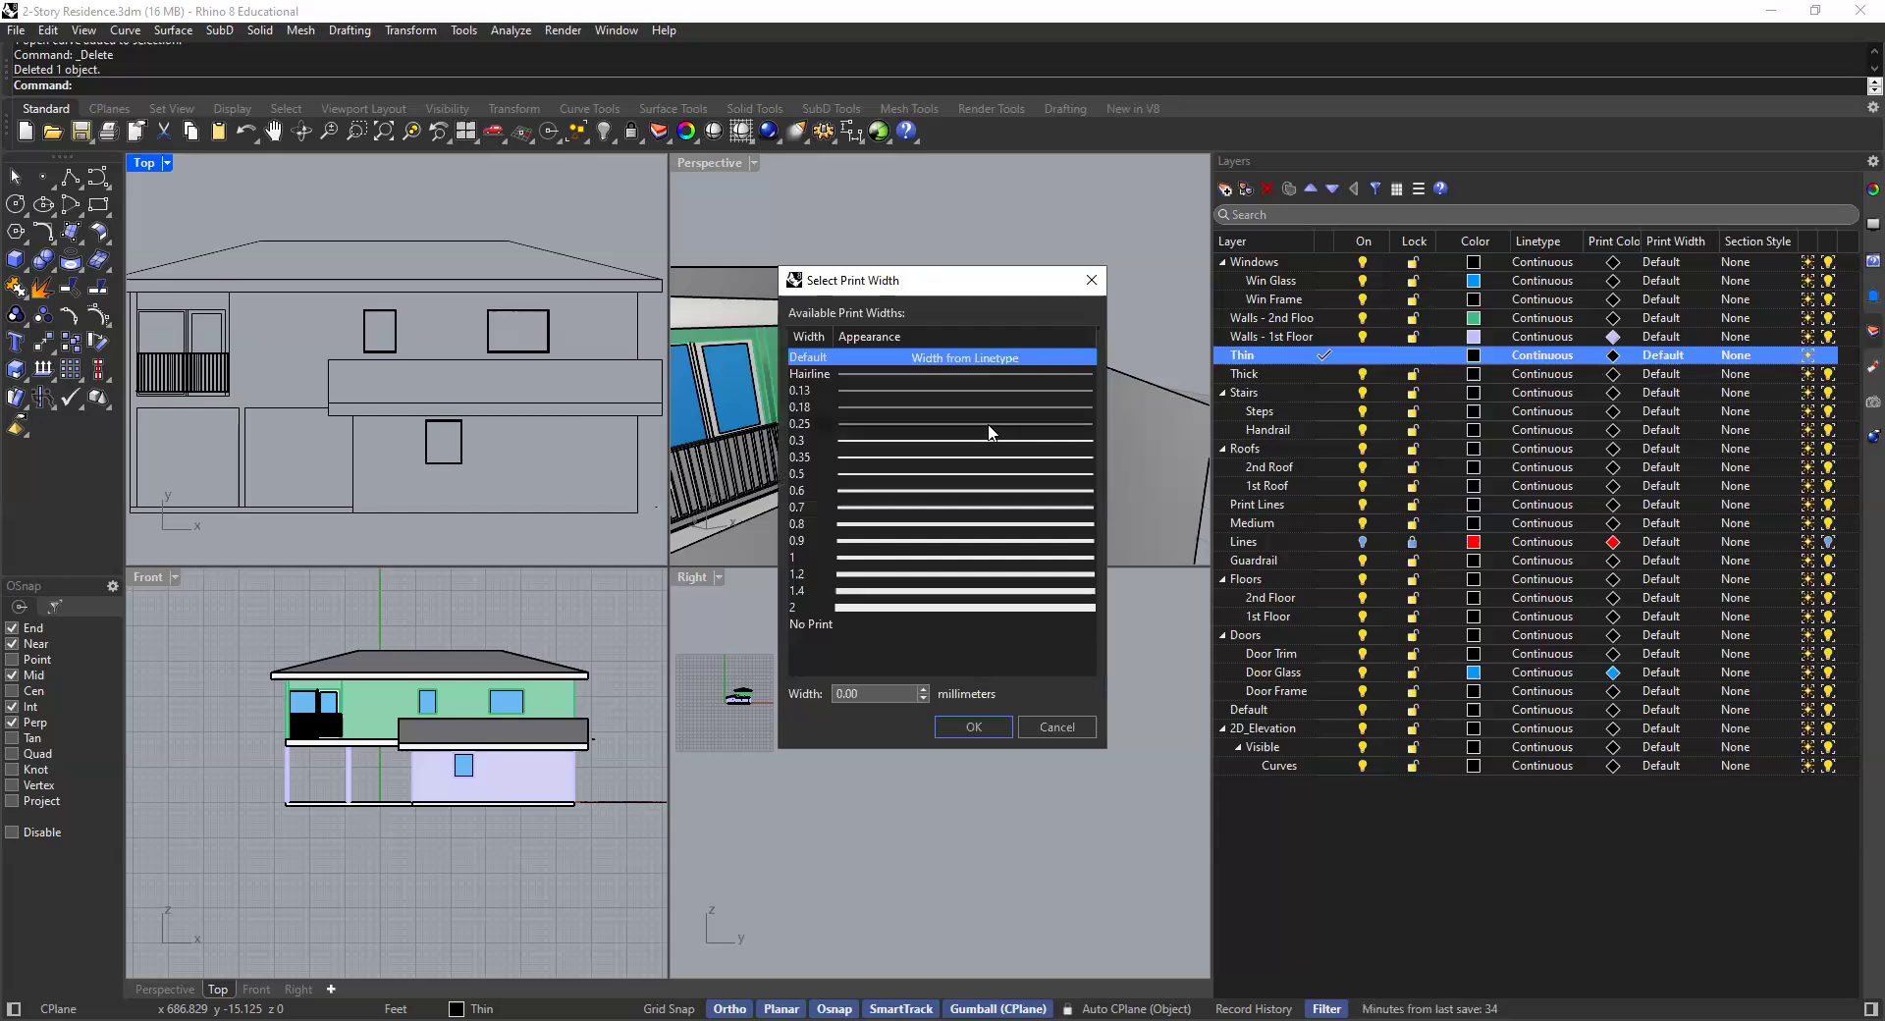
{"action": "left_click", "coordinate": [802, 410]}
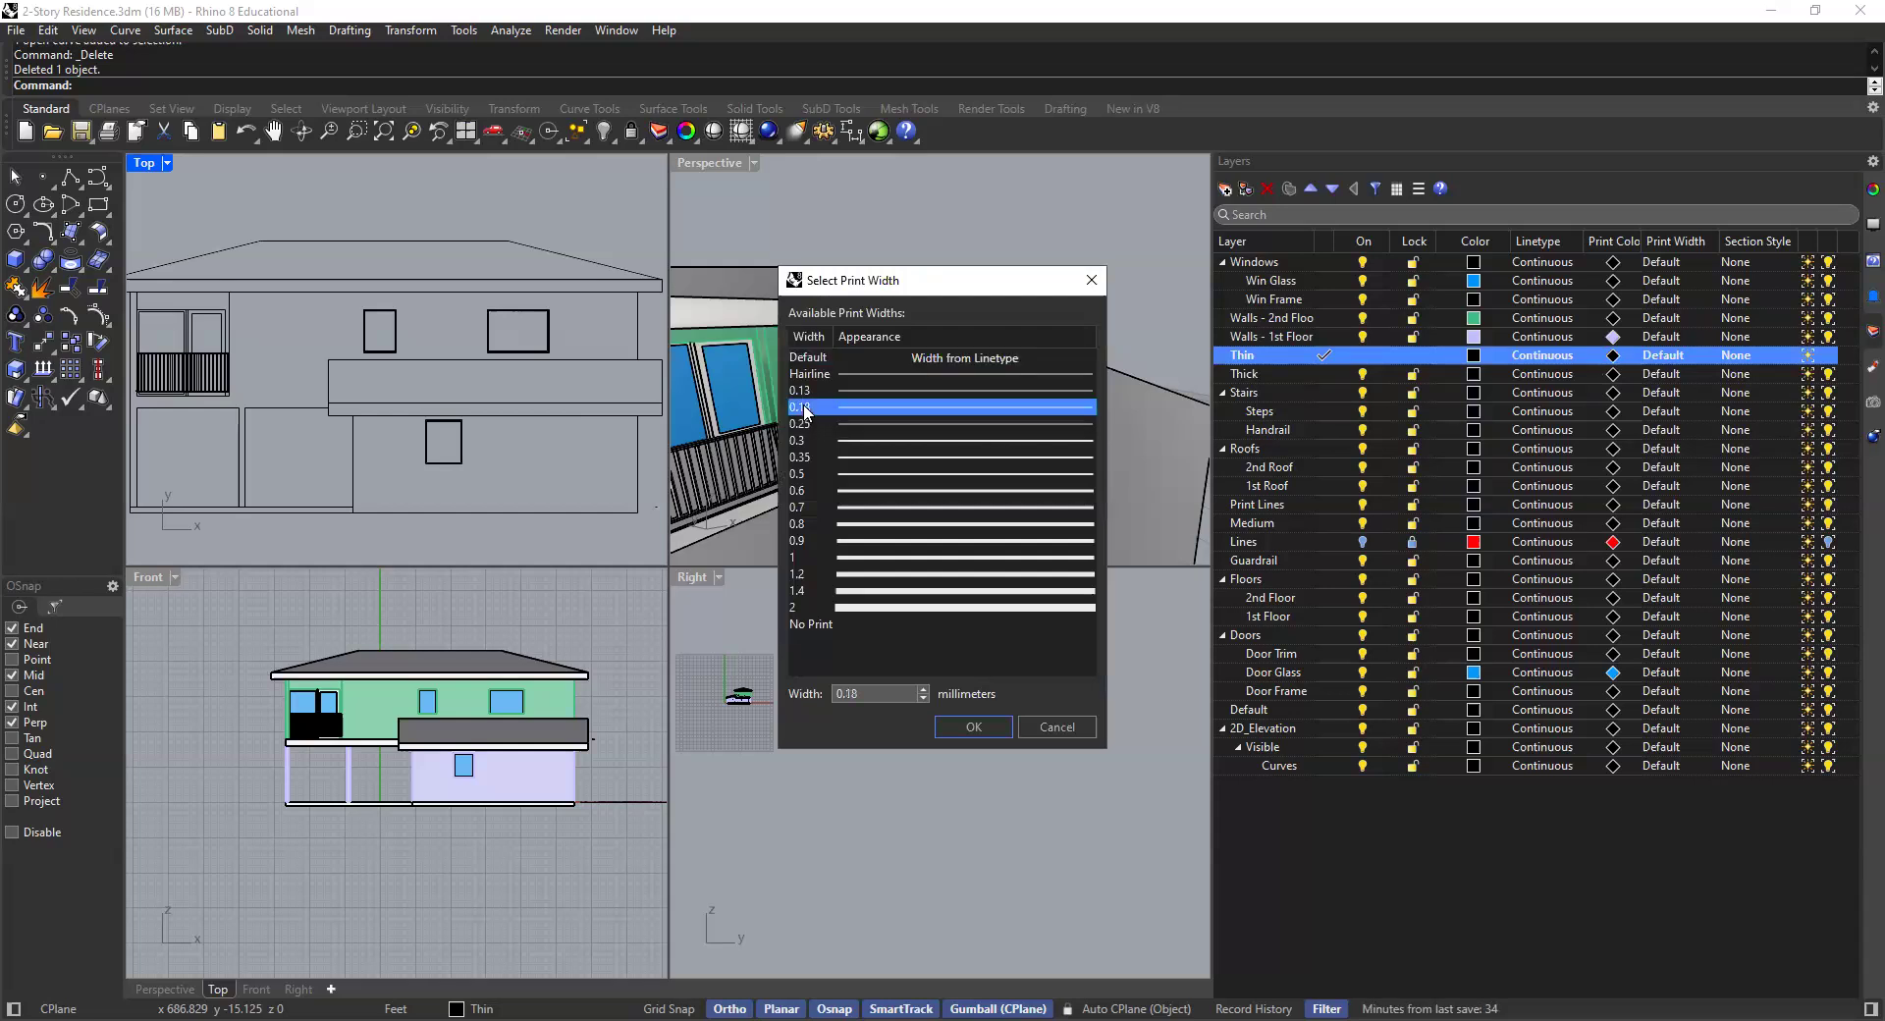
{"action": "left_click", "coordinate": [972, 731]}
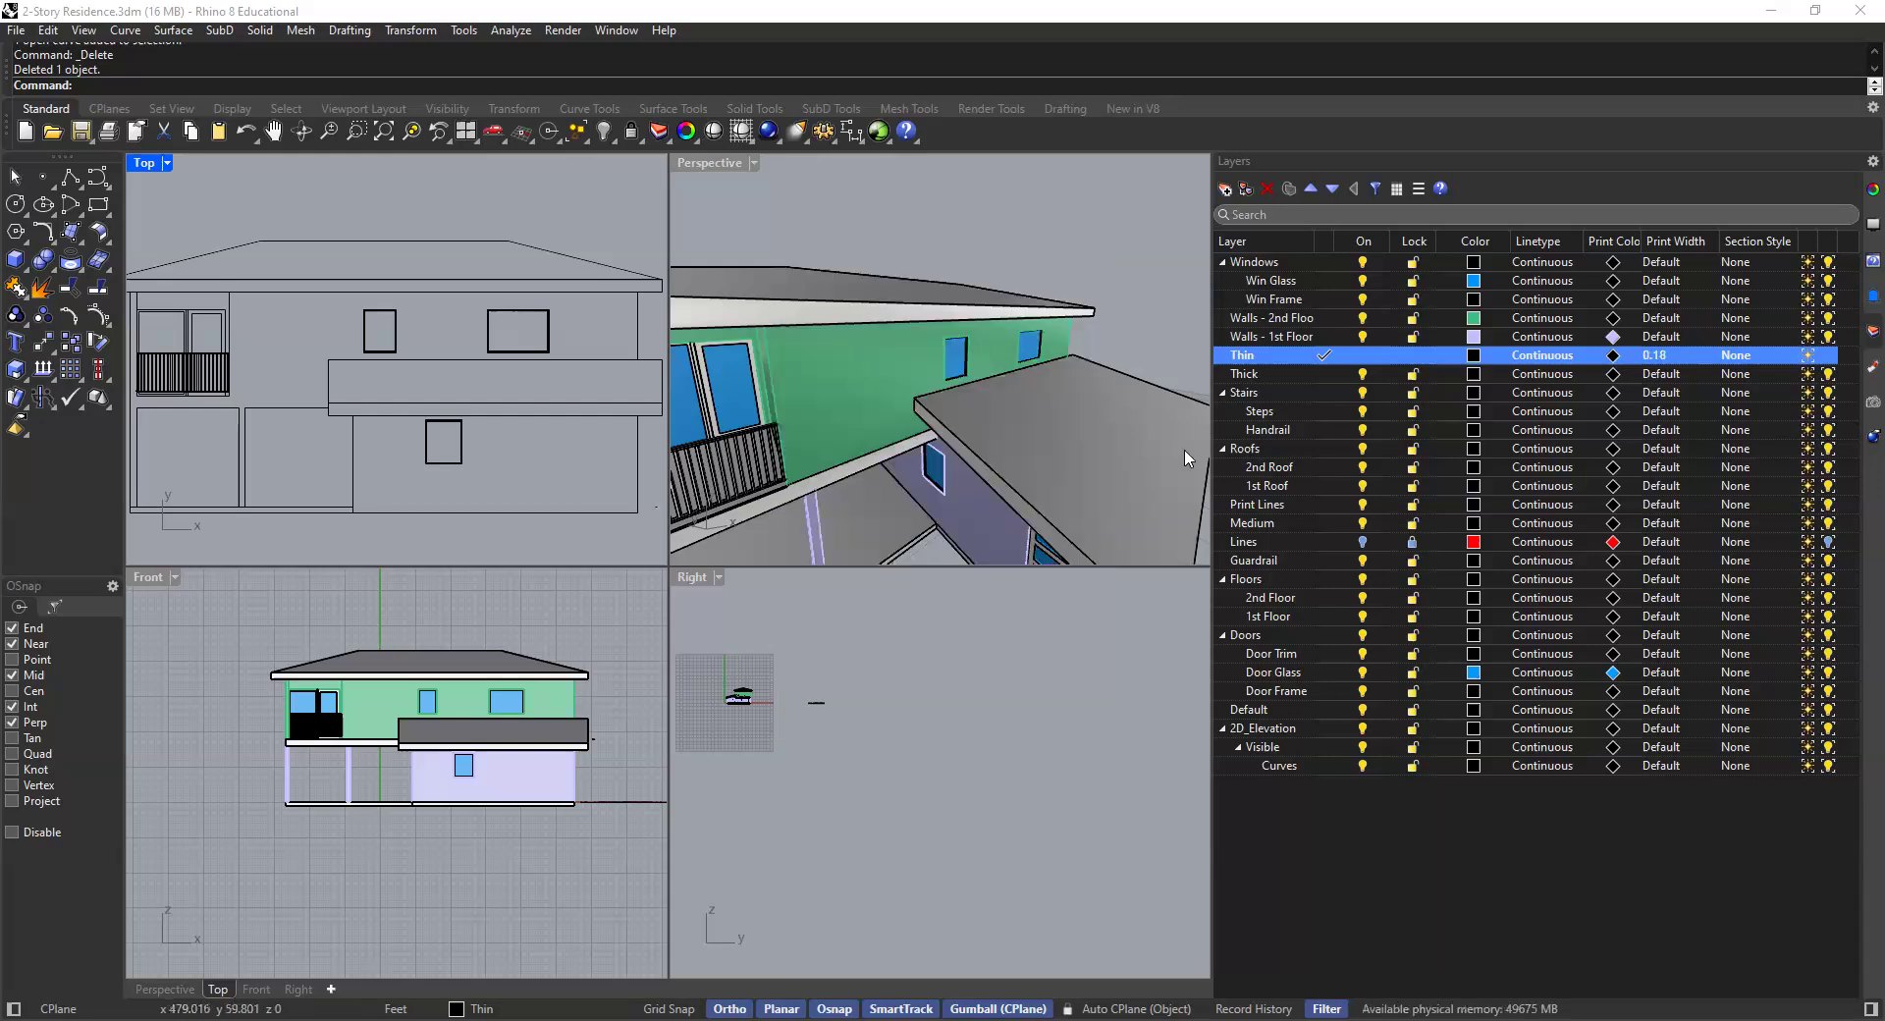
{"action": "left_click", "coordinate": [1666, 374]}
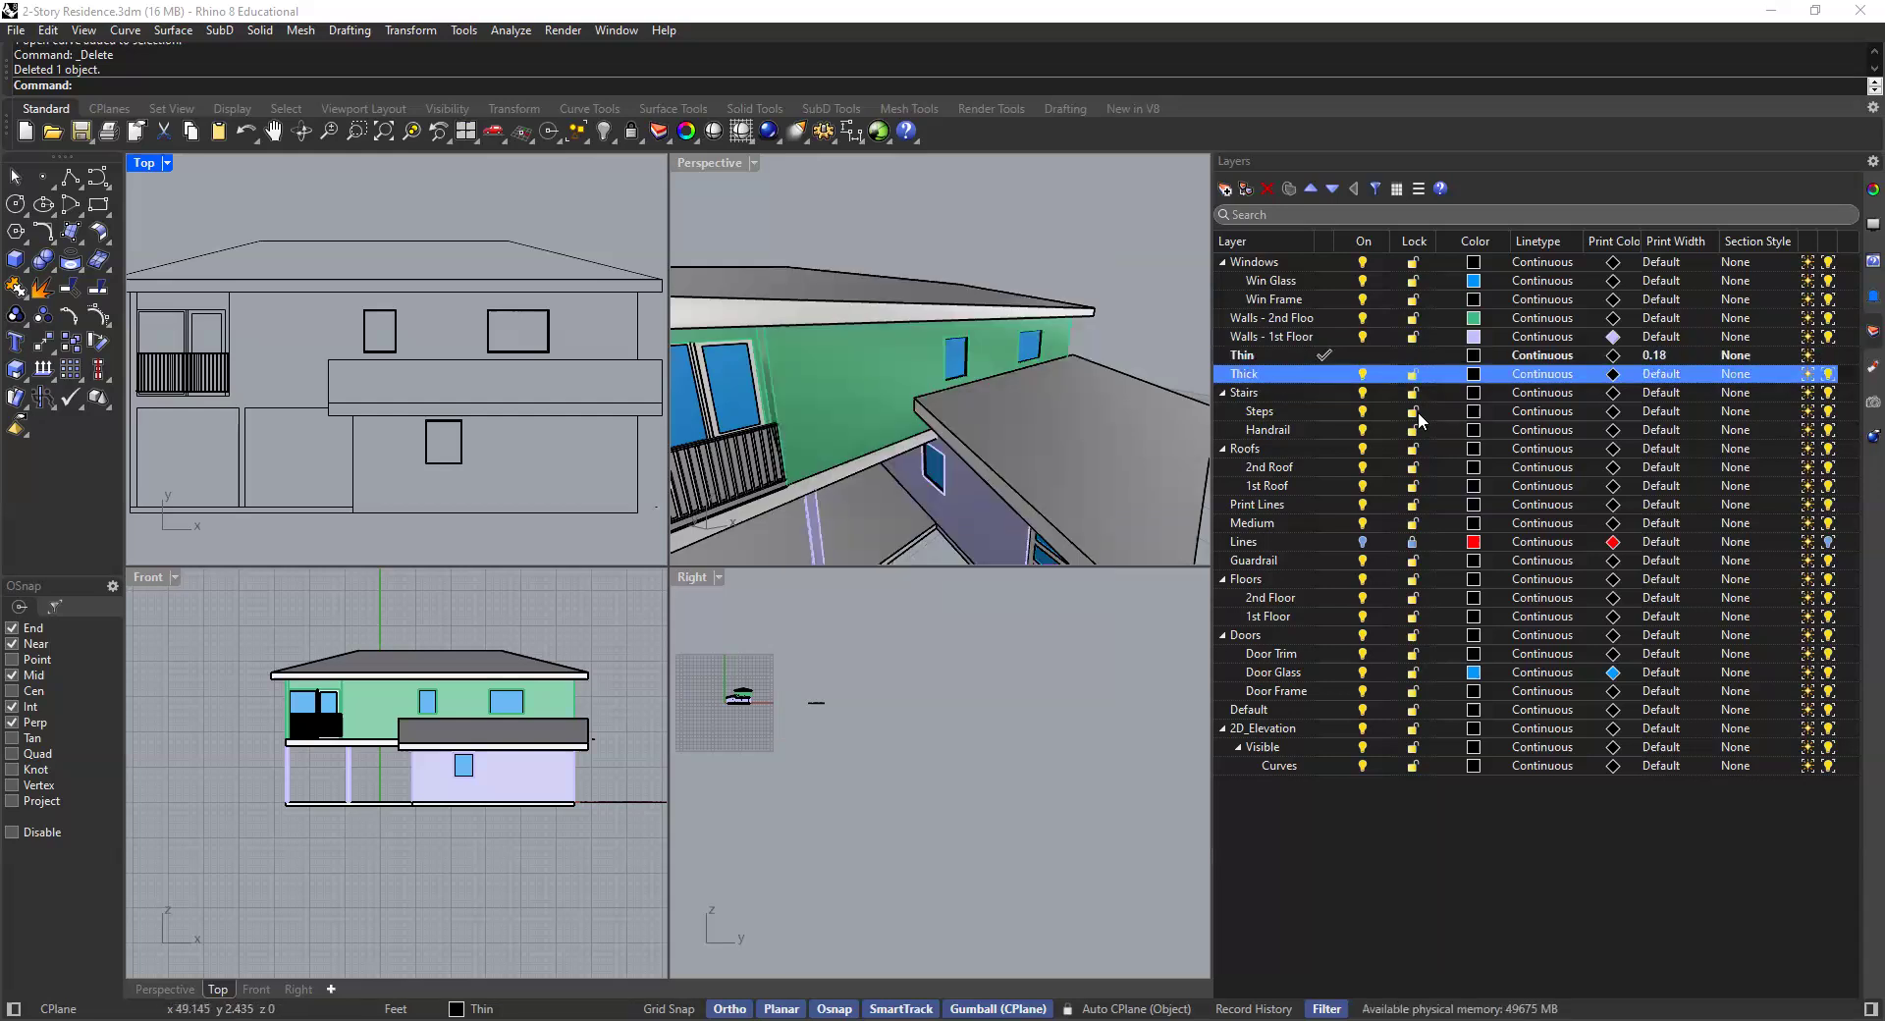
{"action": "left_click", "coordinate": [877, 458]}
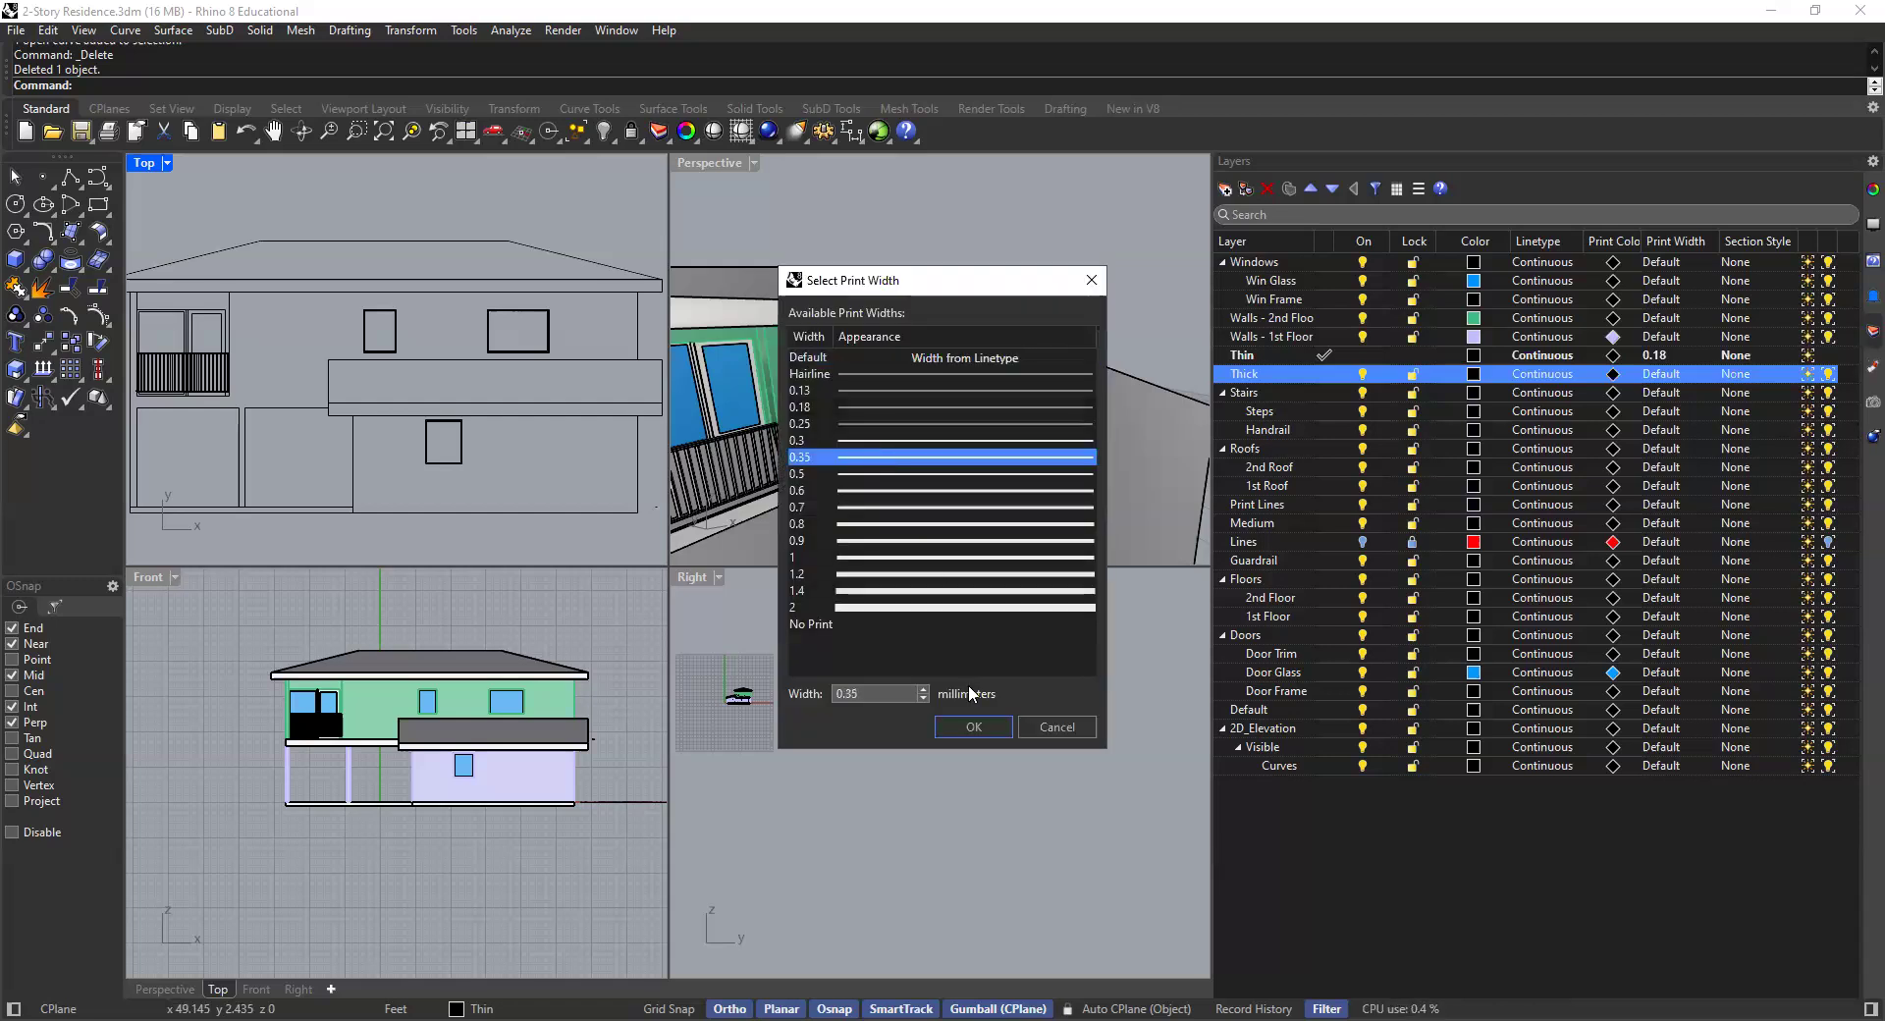
{"action": "left_click", "coordinate": [971, 726]}
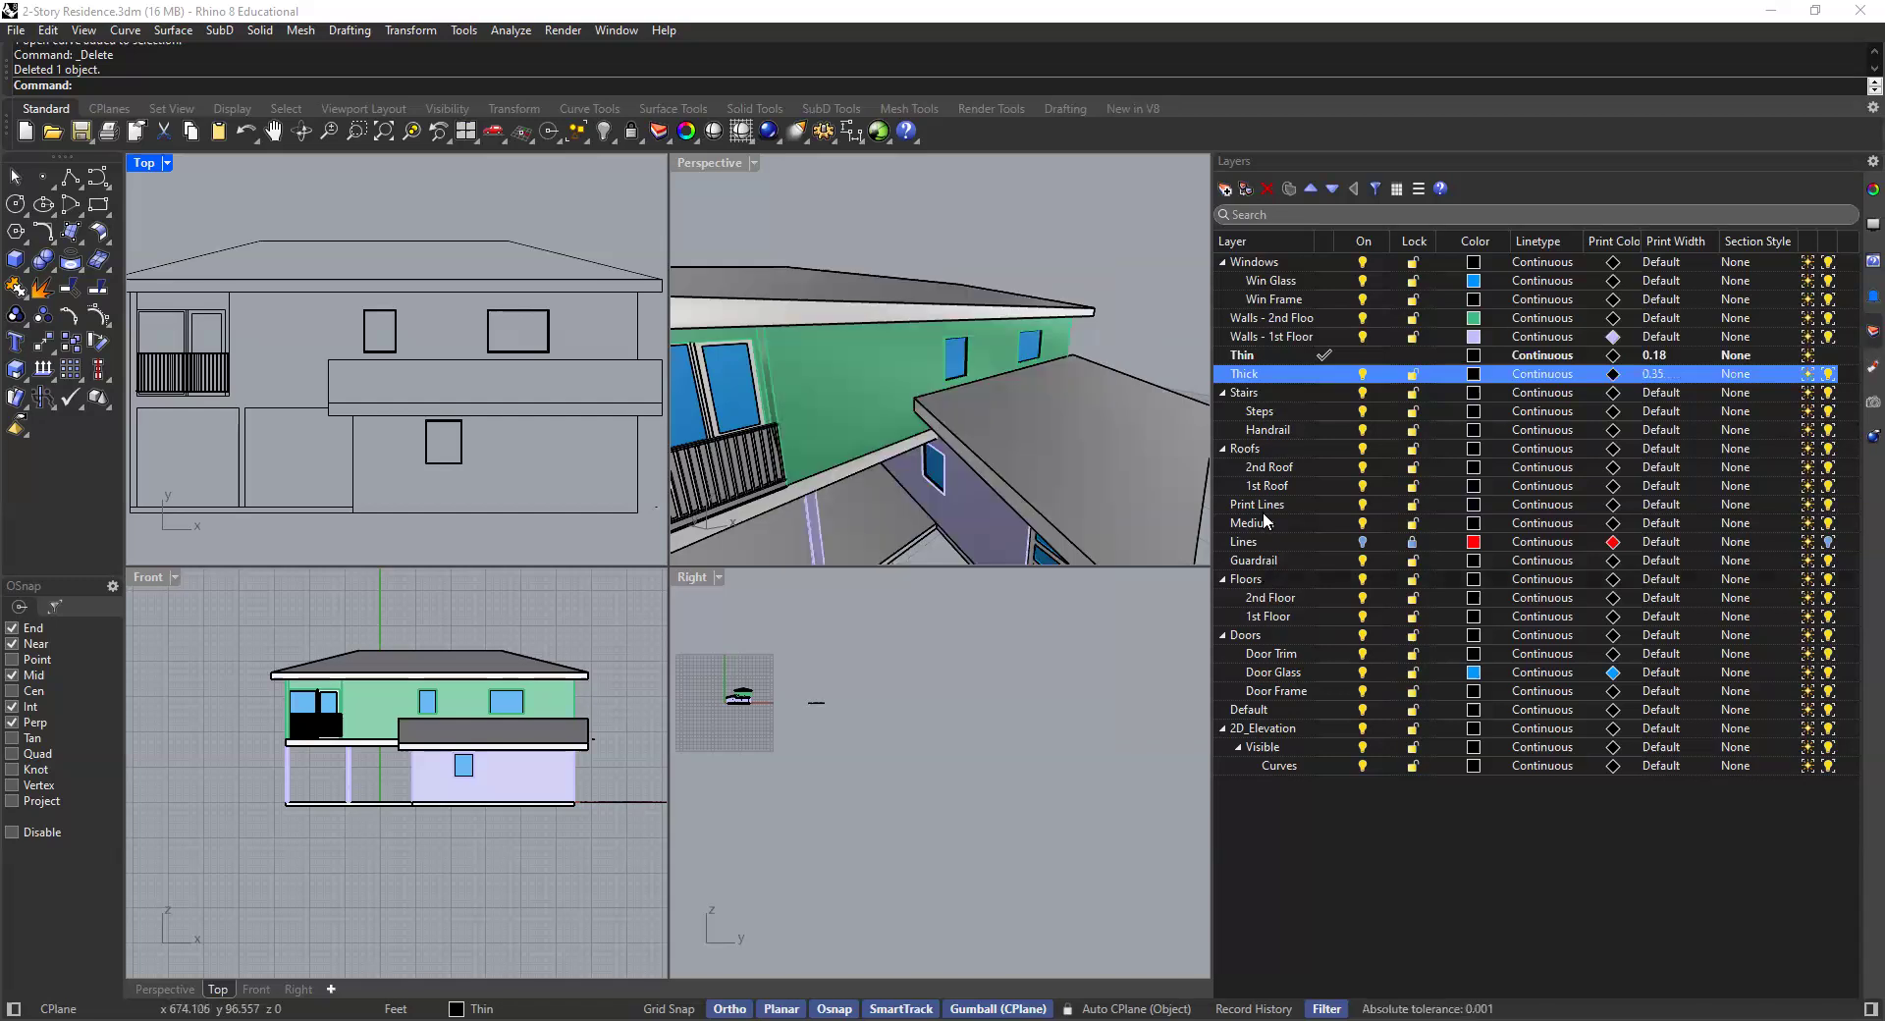
- Set the print width of the Medium layer to 0.25 mm
{"action": "left_click", "coordinate": [1640, 520]}
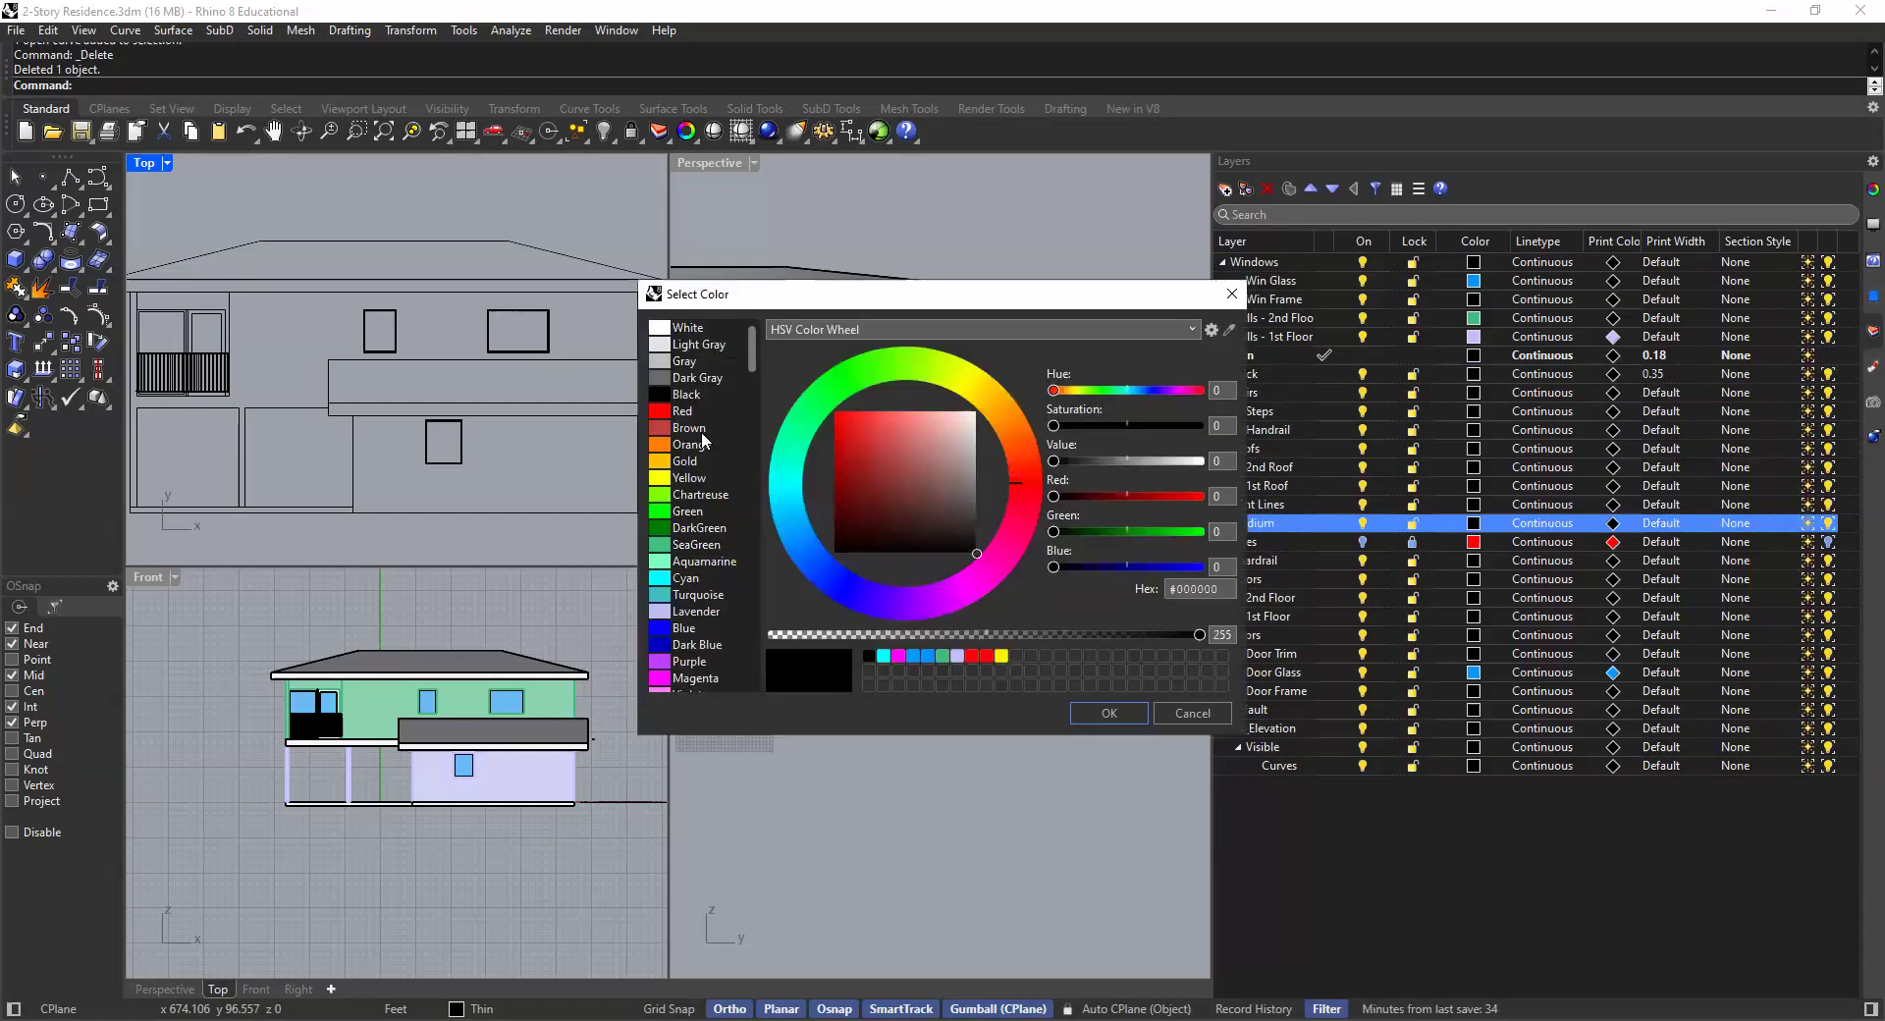
{"action": "left_click", "coordinate": [1200, 711]}
{"action": "left_click", "coordinate": [1672, 527]}
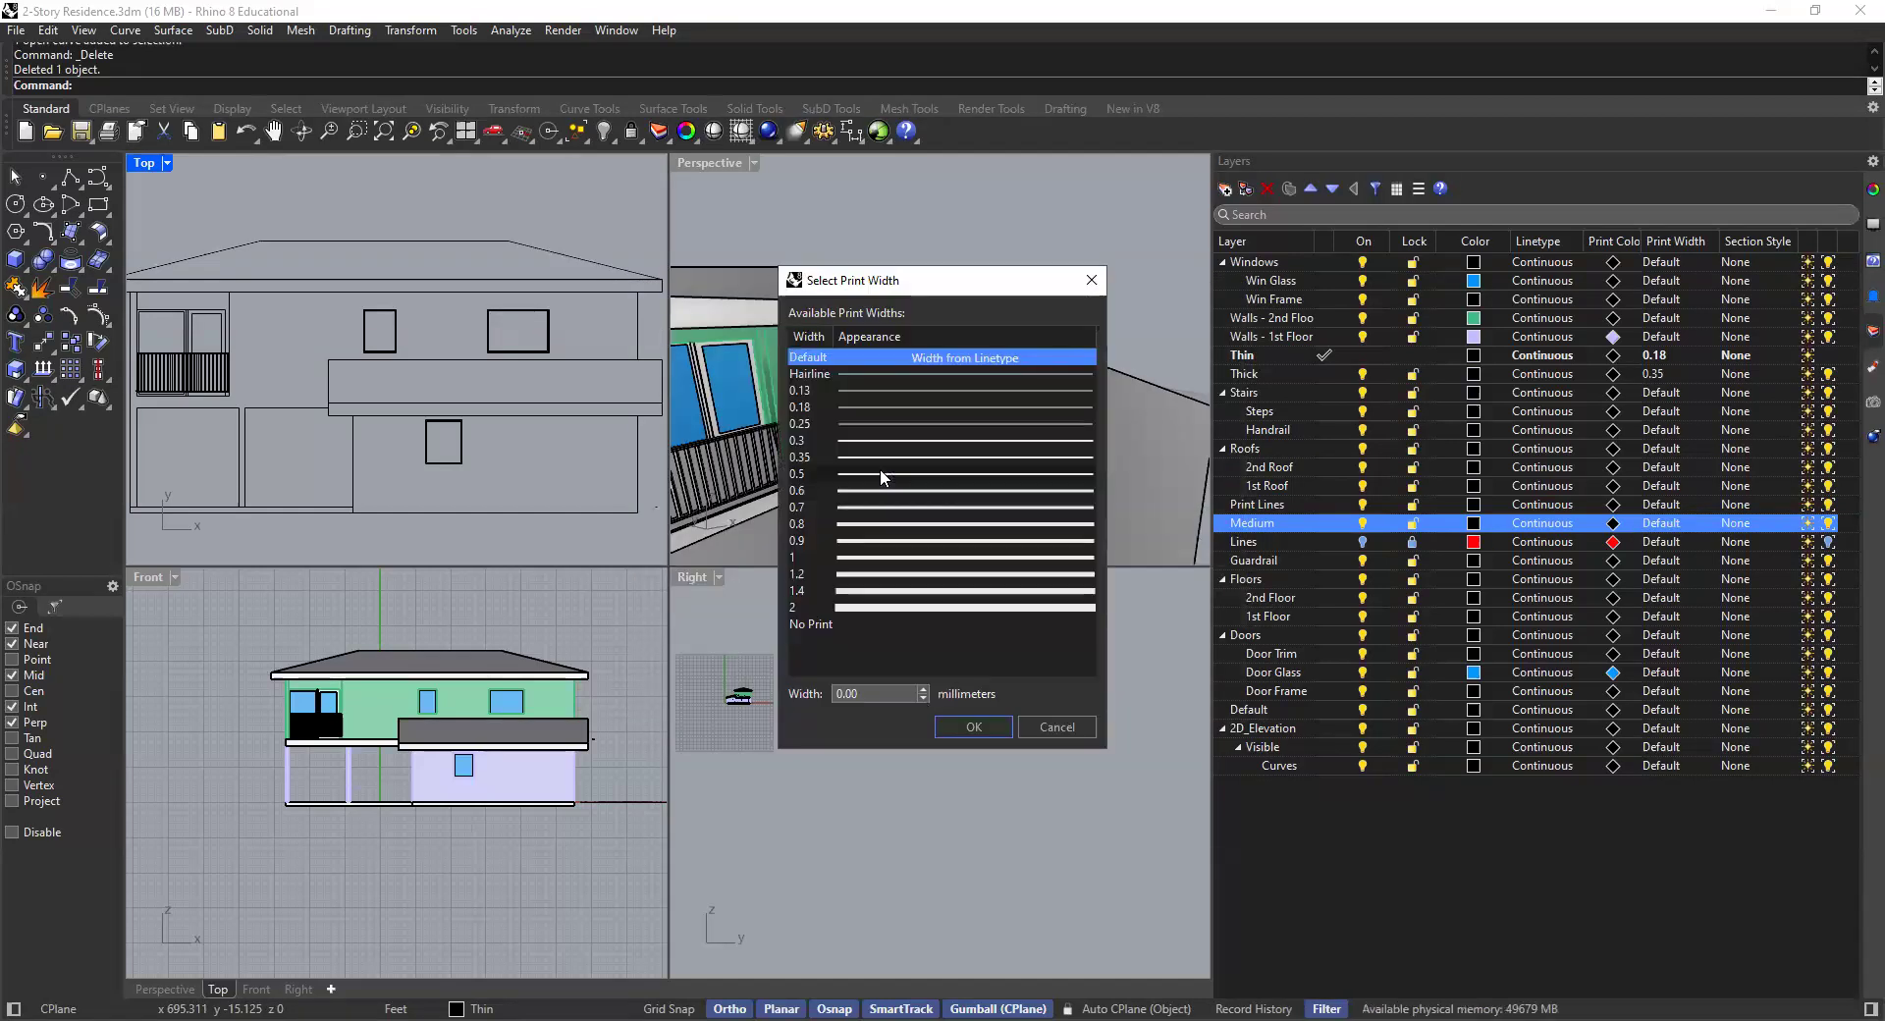
{"action": "left_click", "coordinate": [855, 425]}
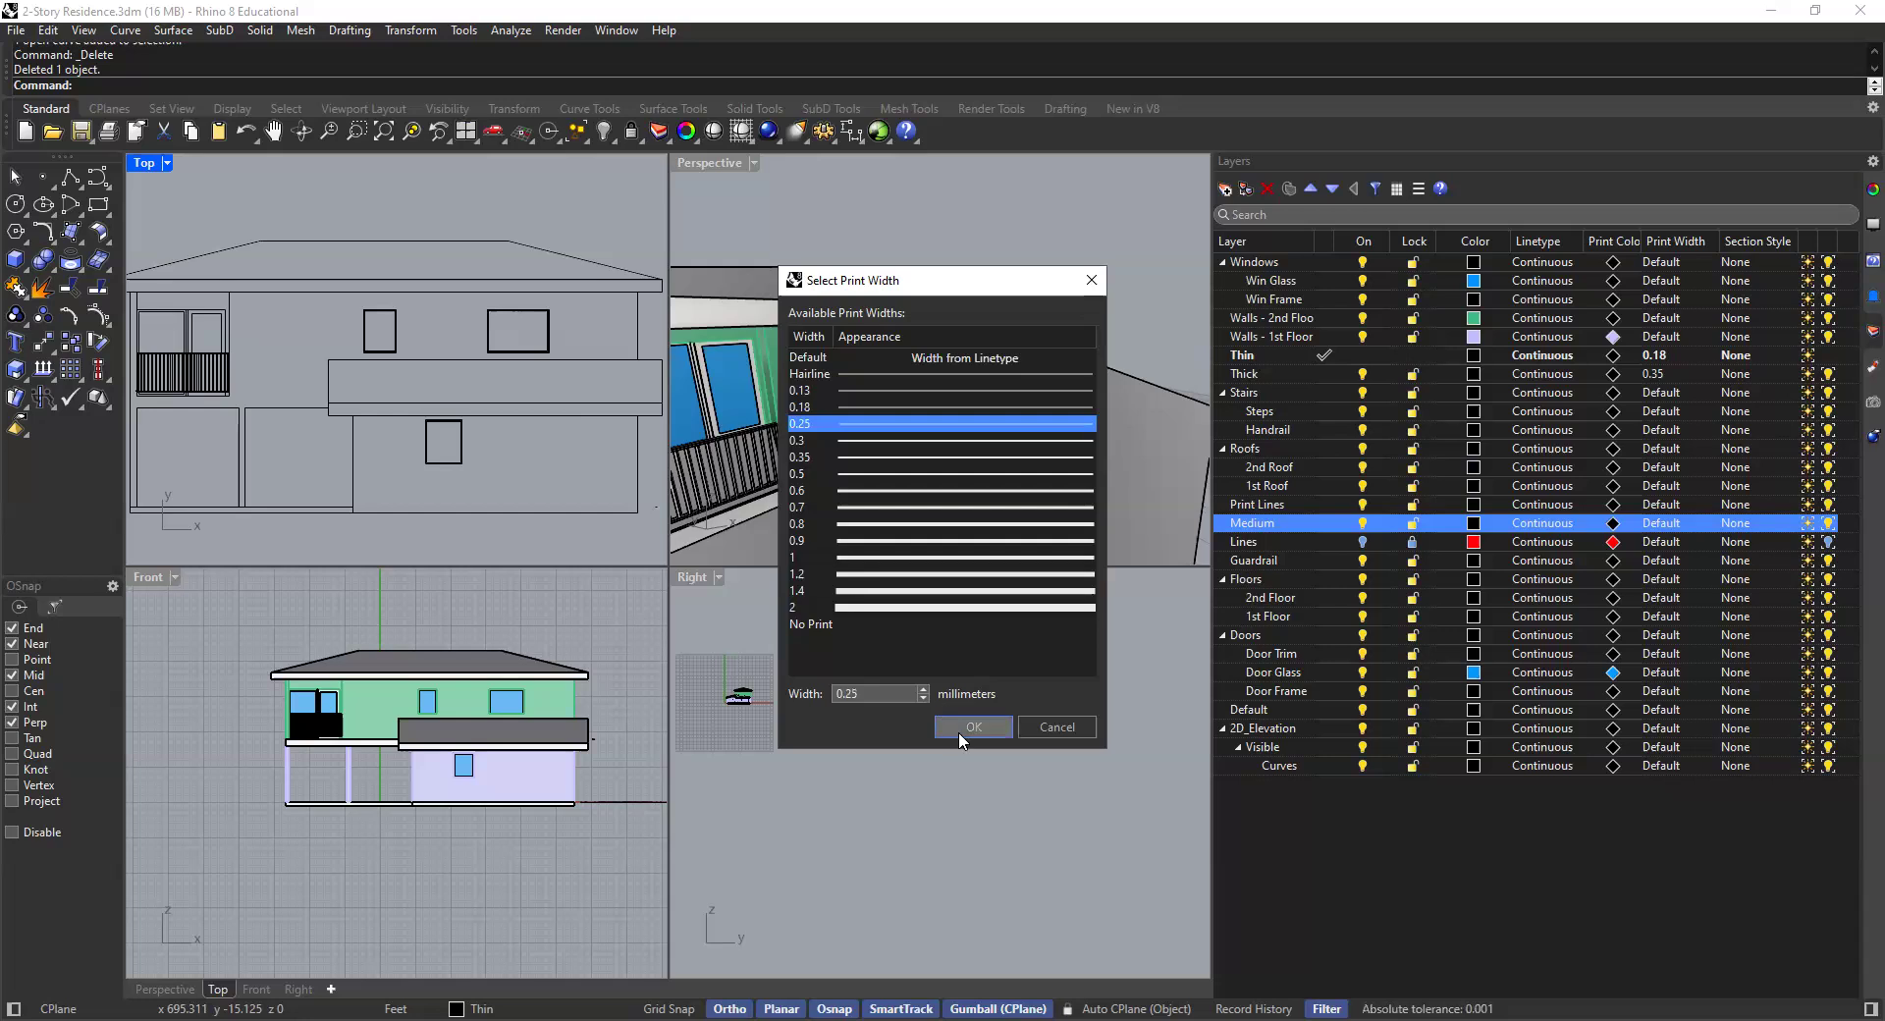
{"action": "key", "text": "Return"}
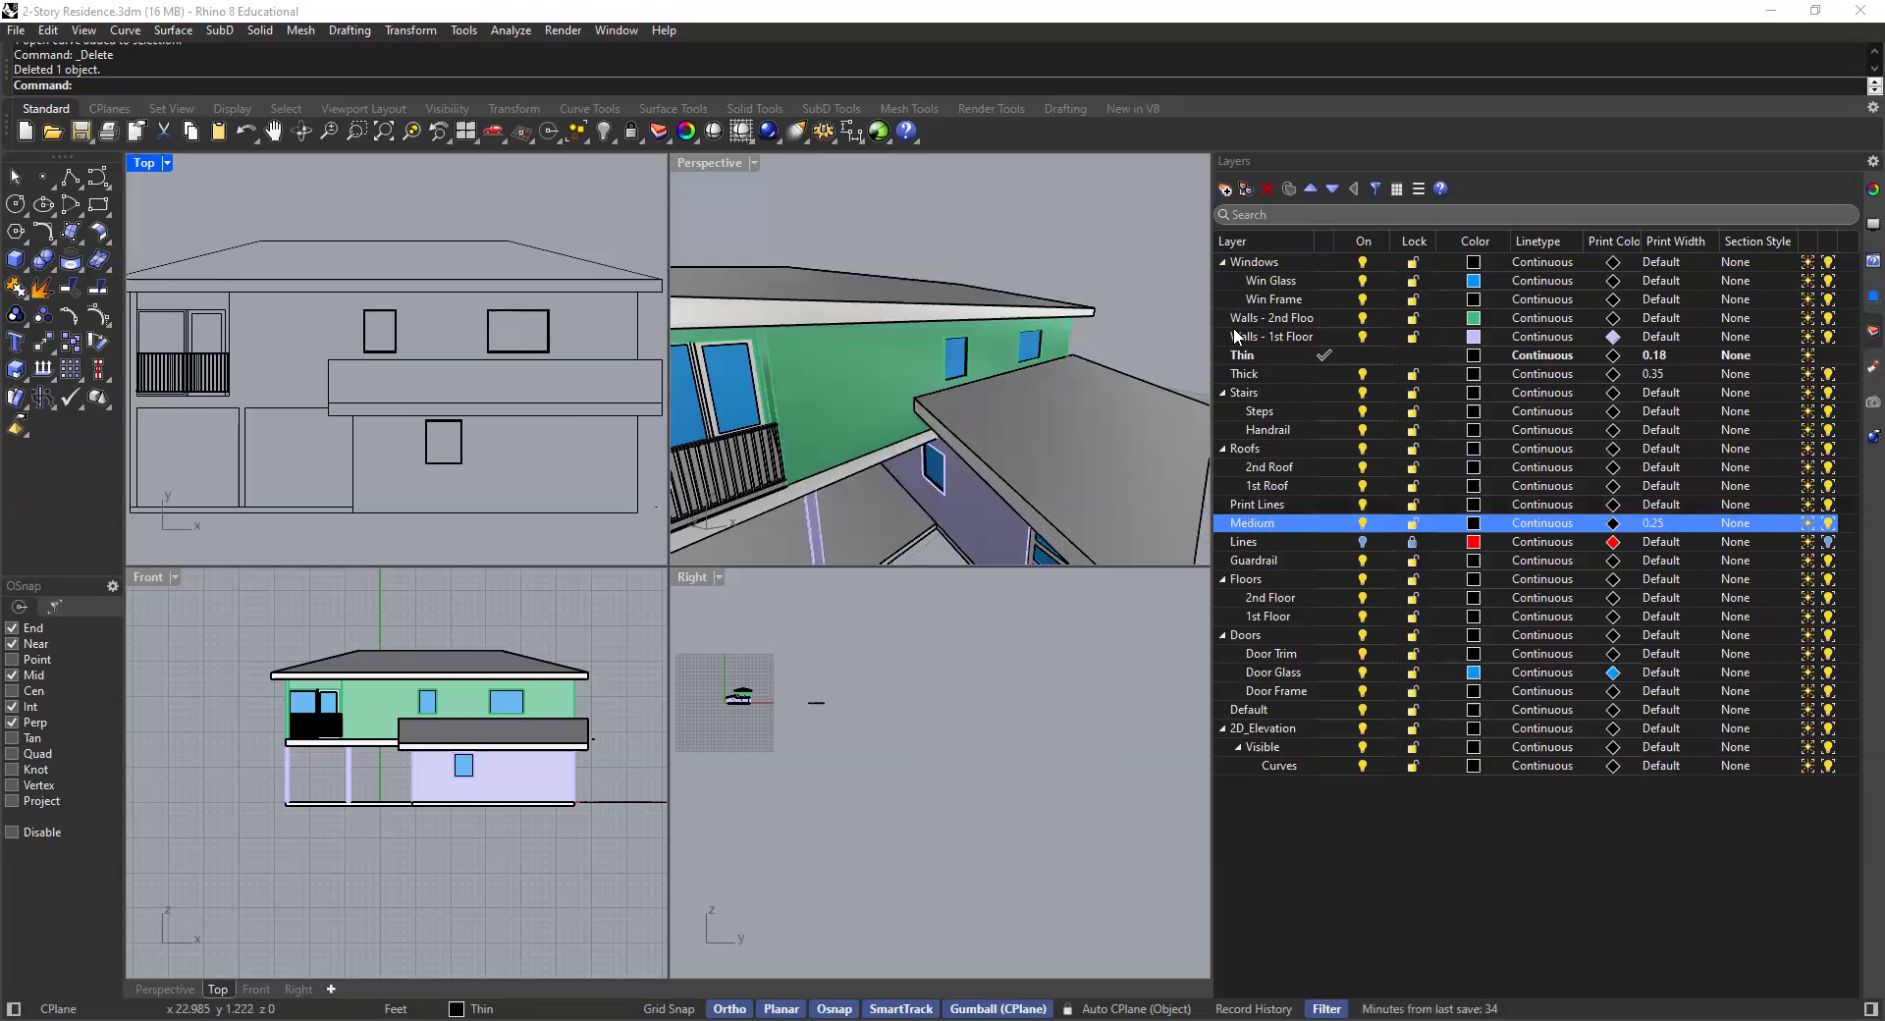
- Move the Medium layer into the Lines layer as a sublayer
{"action": "left_click", "coordinate": [1257, 356]}
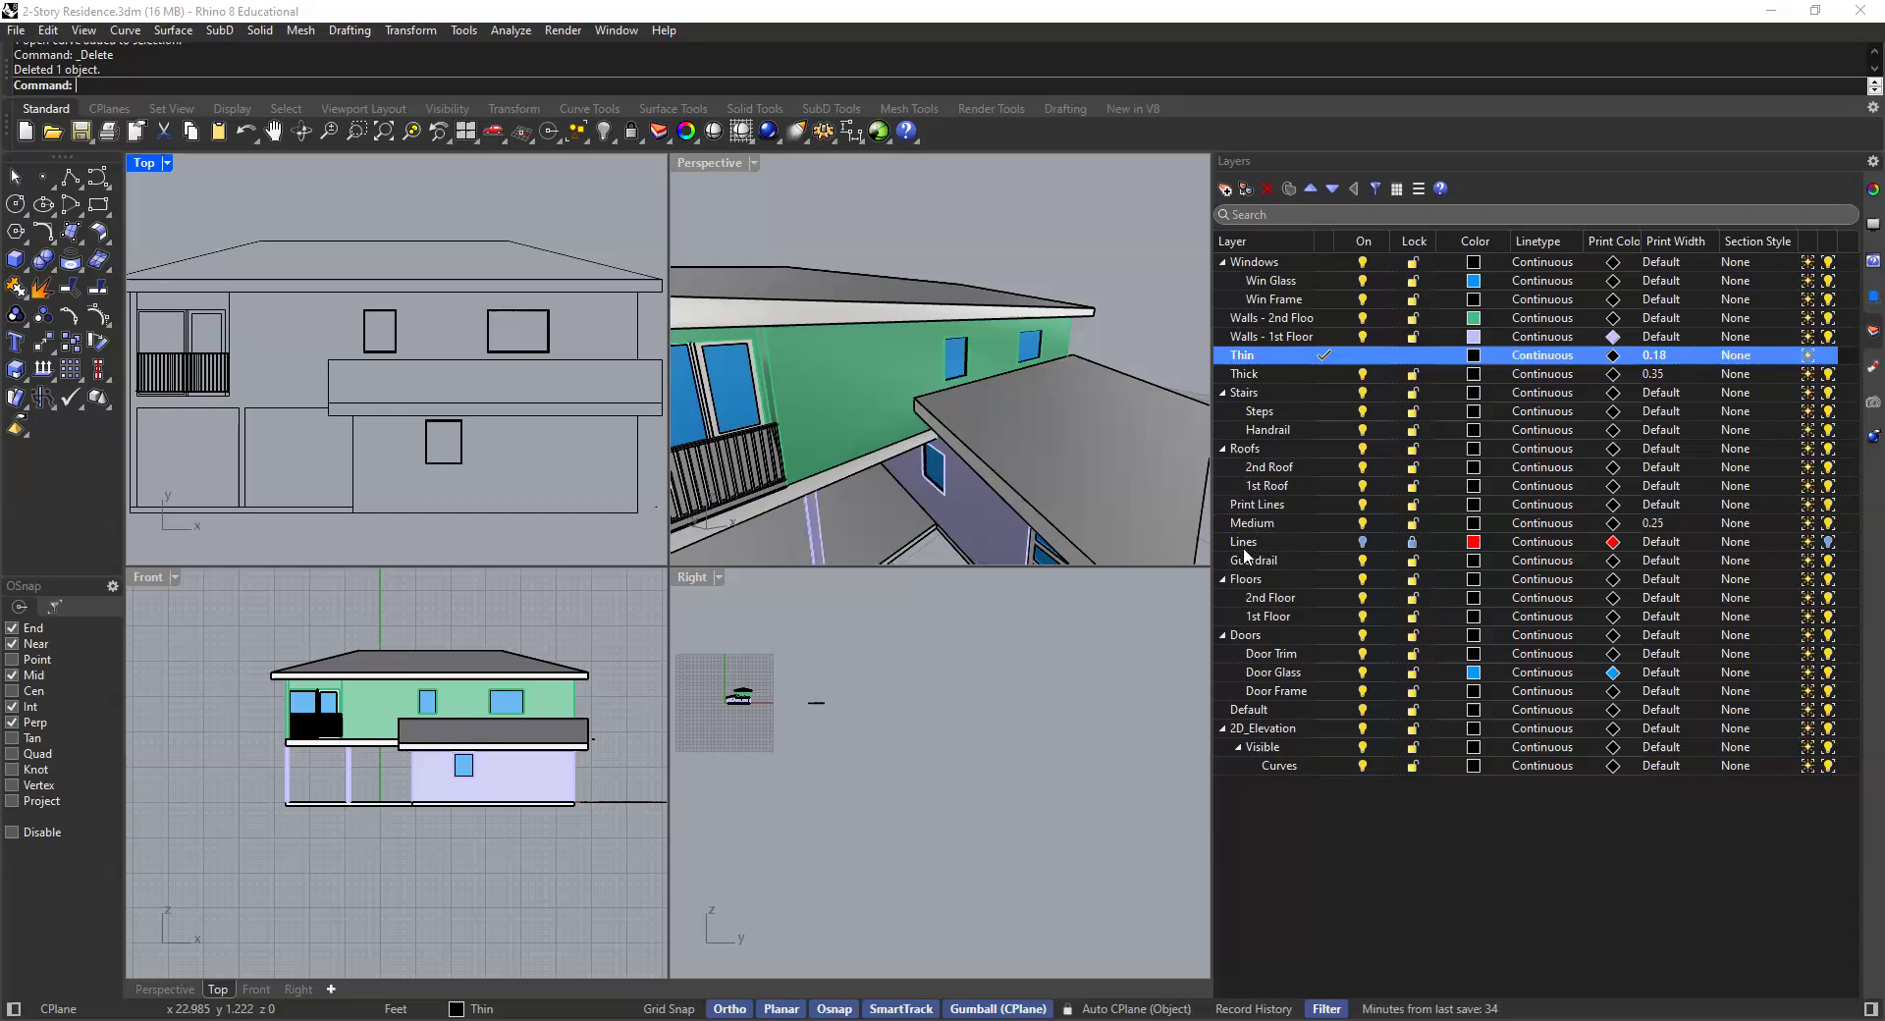
{"action": "left_click_drag", "start_coordinate": [1243, 546], "coordinate": [1245, 552]}
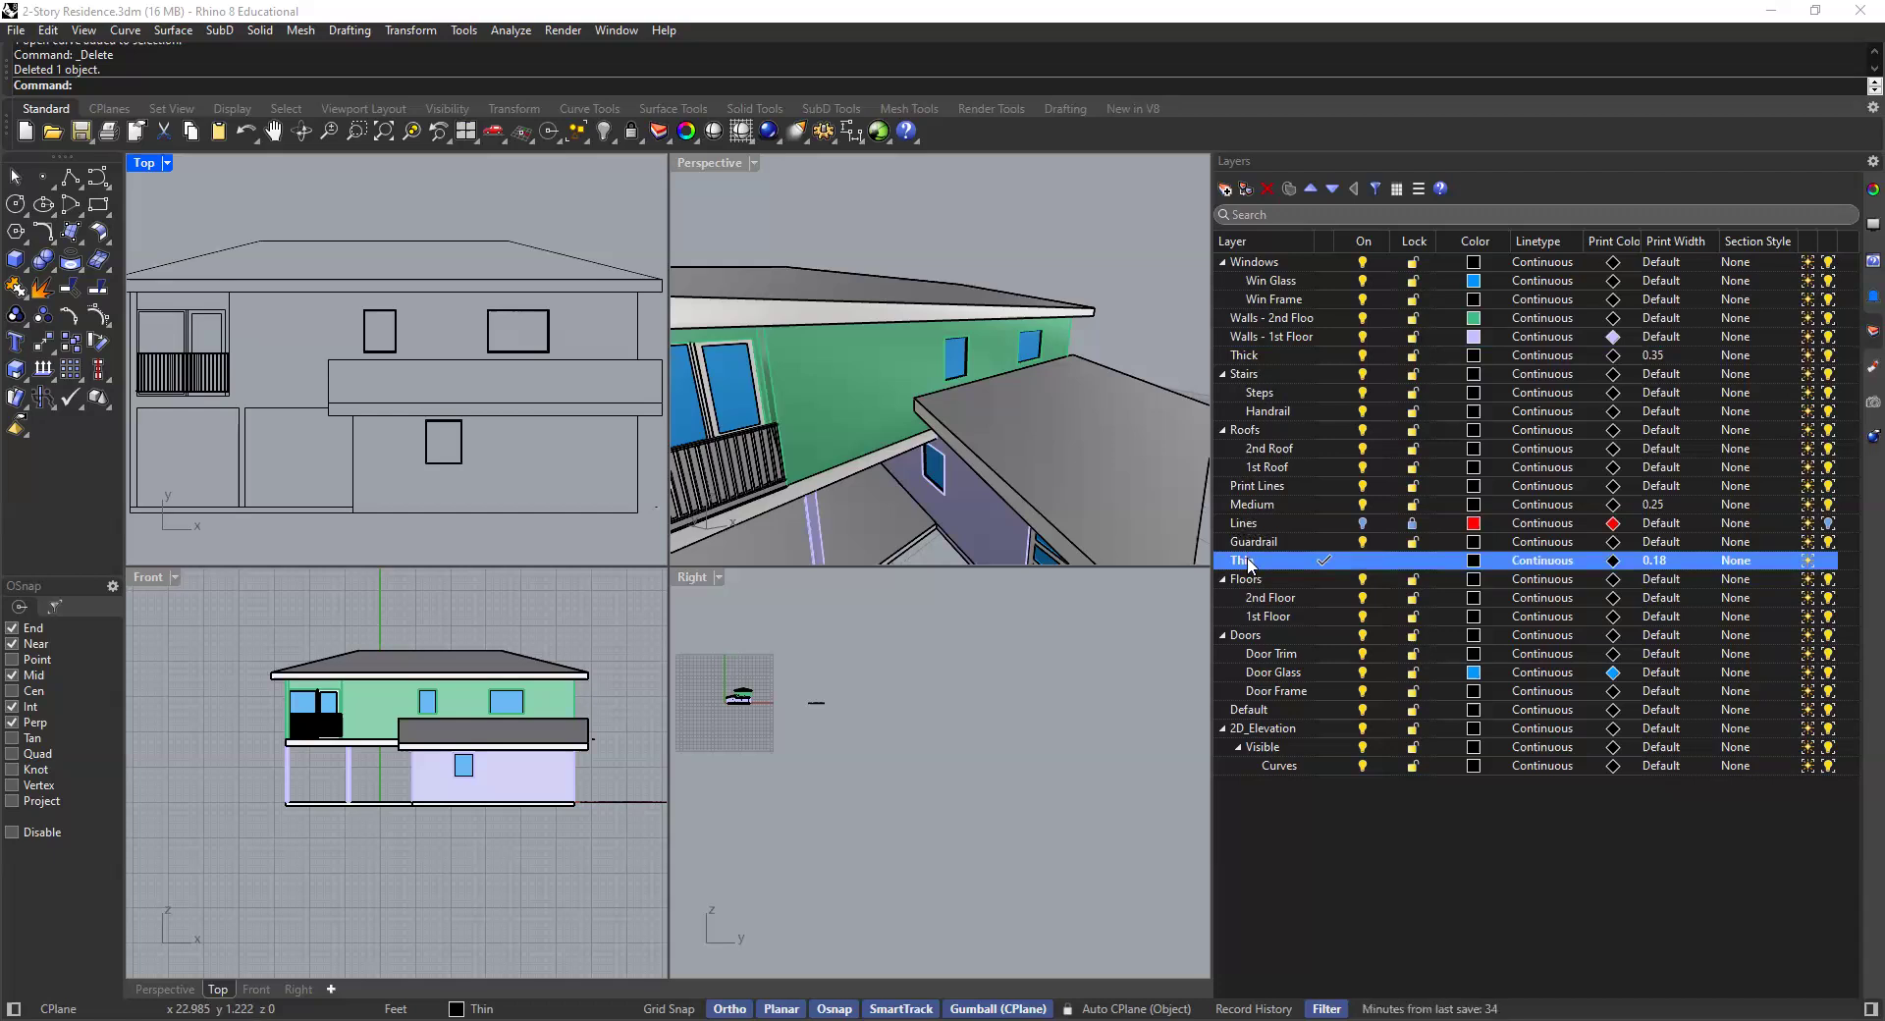
{"action": "left_click", "coordinate": [1256, 505], "text": "shift"}
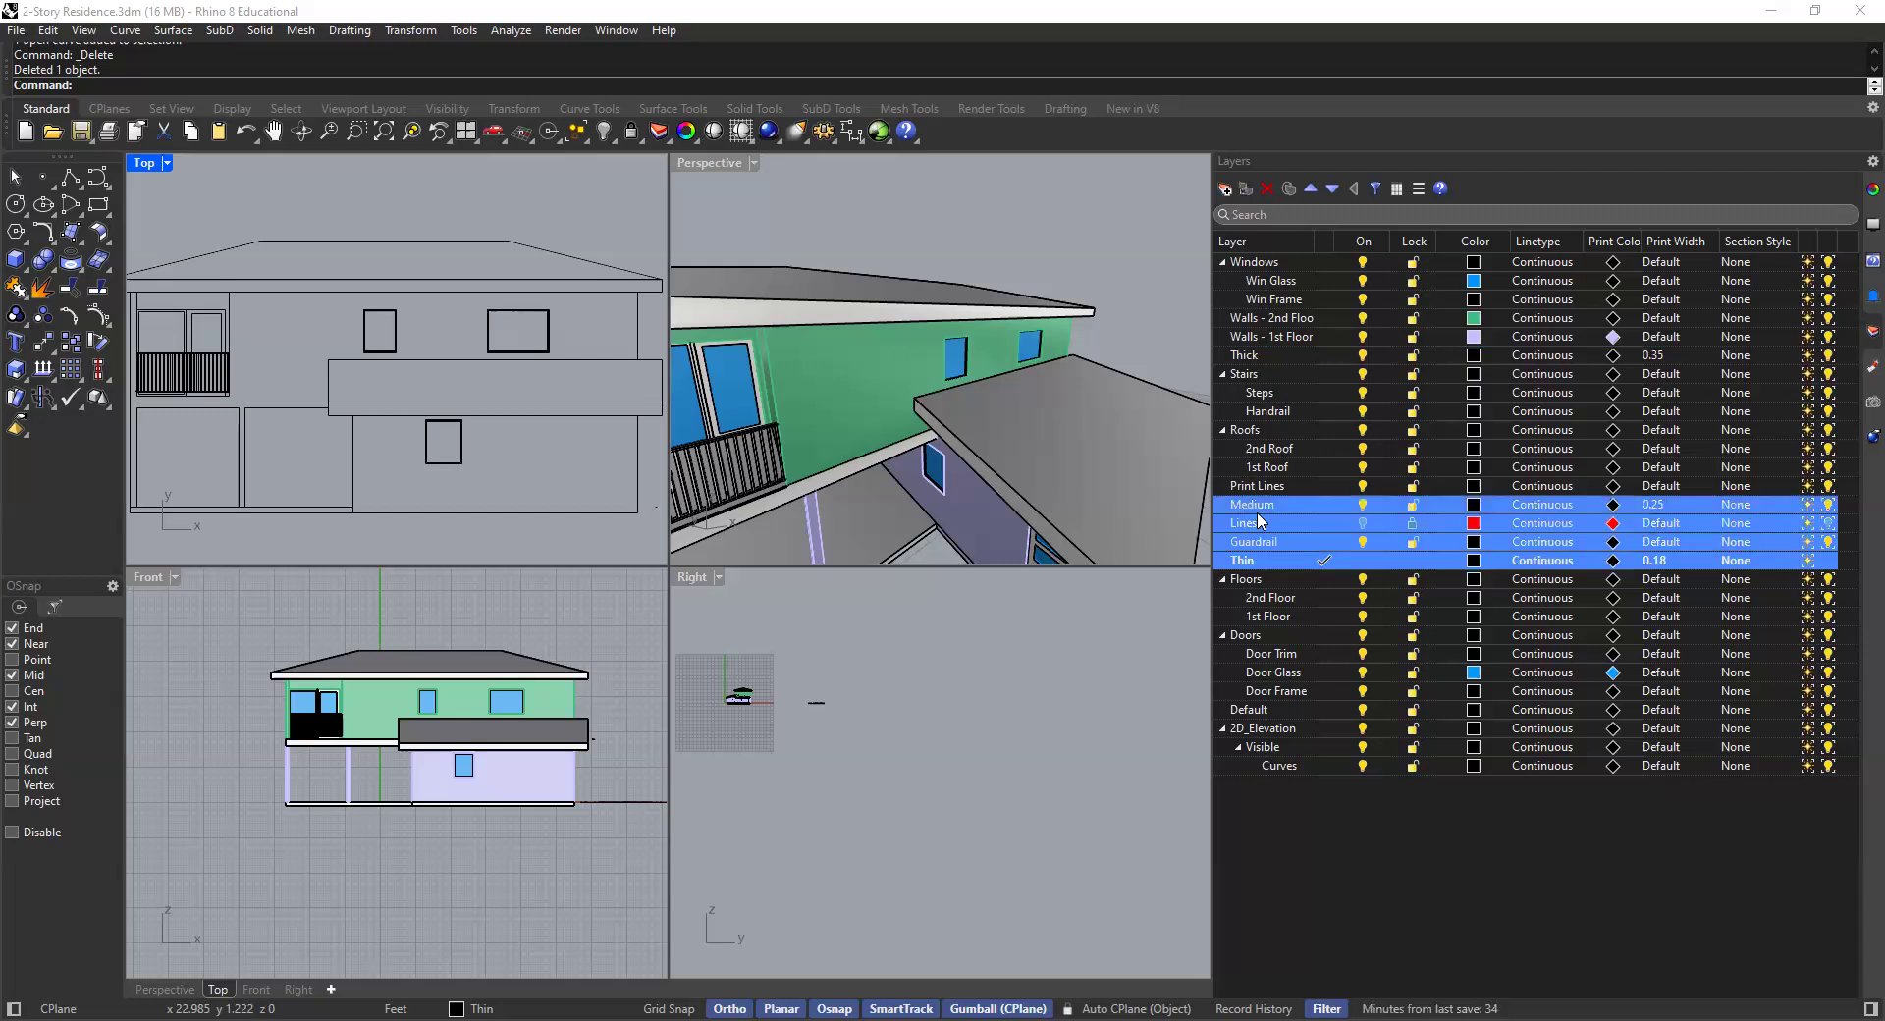
{"action": "left_click", "coordinate": [1266, 450]}
{"action": "left_click", "coordinate": [1265, 504]}
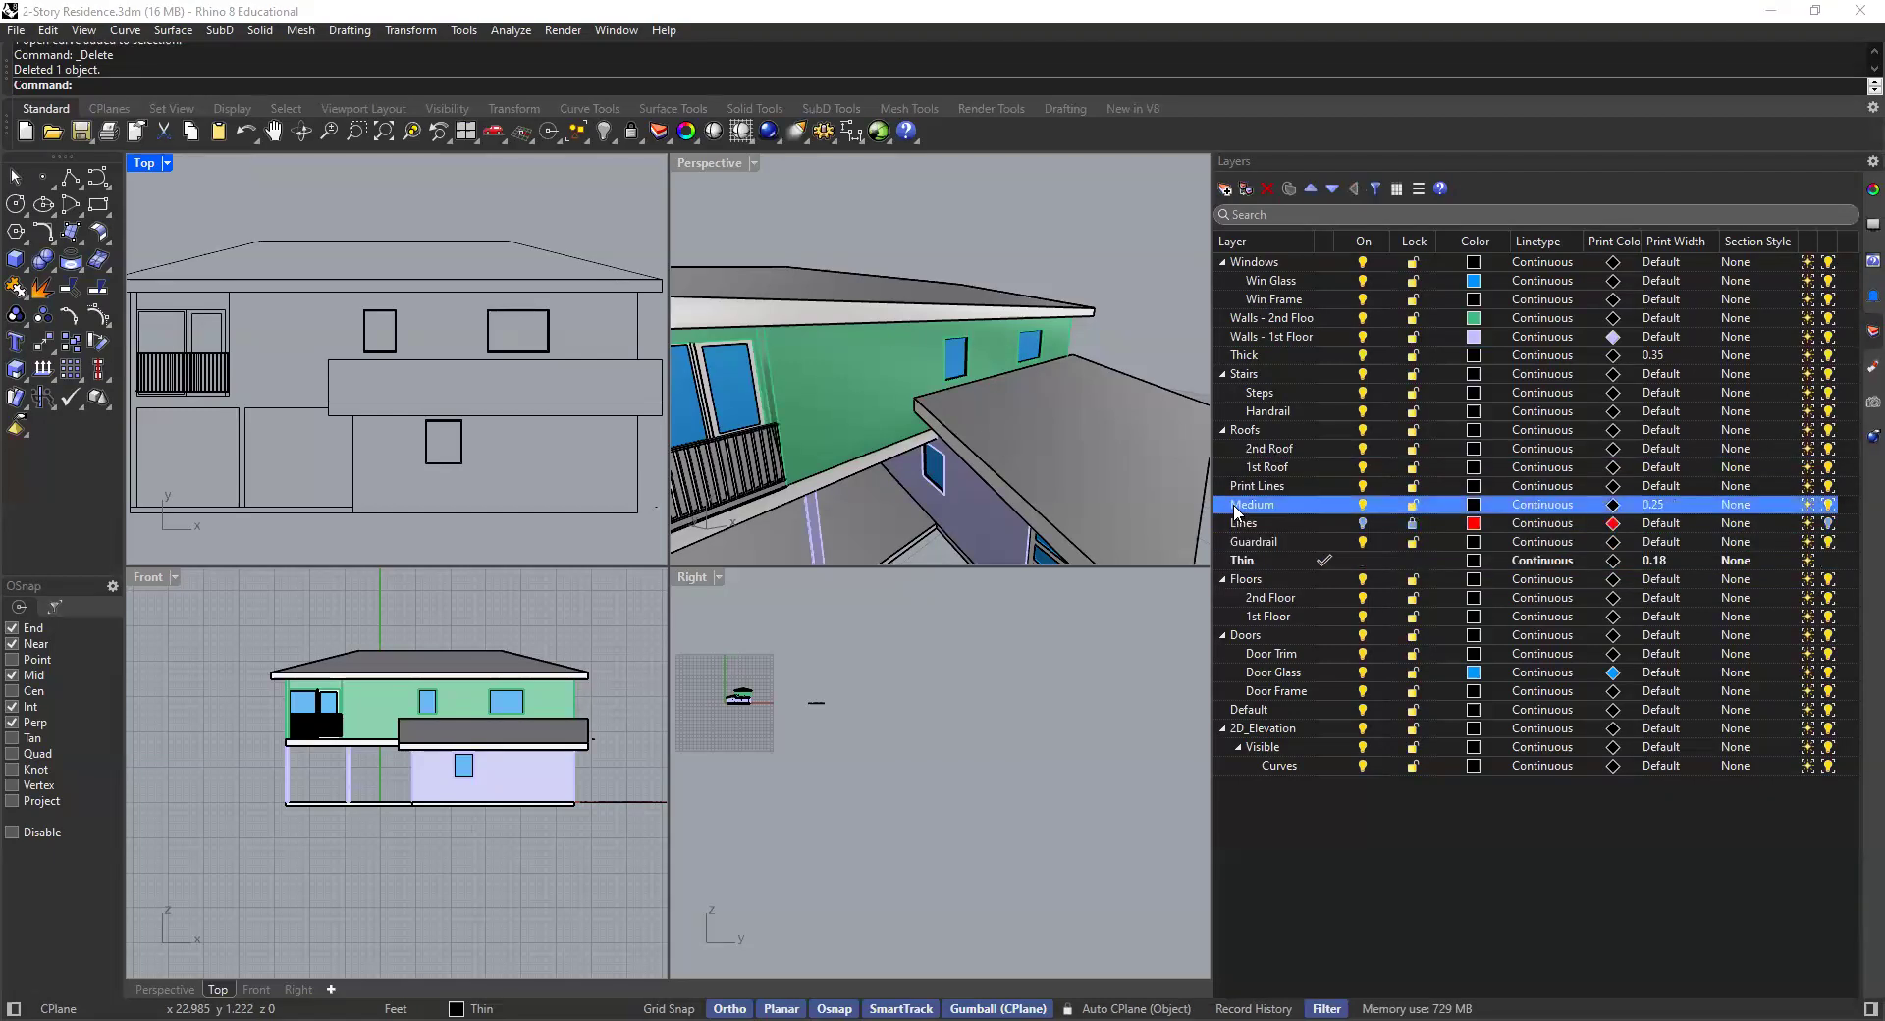
{"action": "left_click_drag", "start_coordinate": [1239, 534], "coordinate": [1242, 537]}
{"action": "left_click", "coordinate": [1246, 561]}
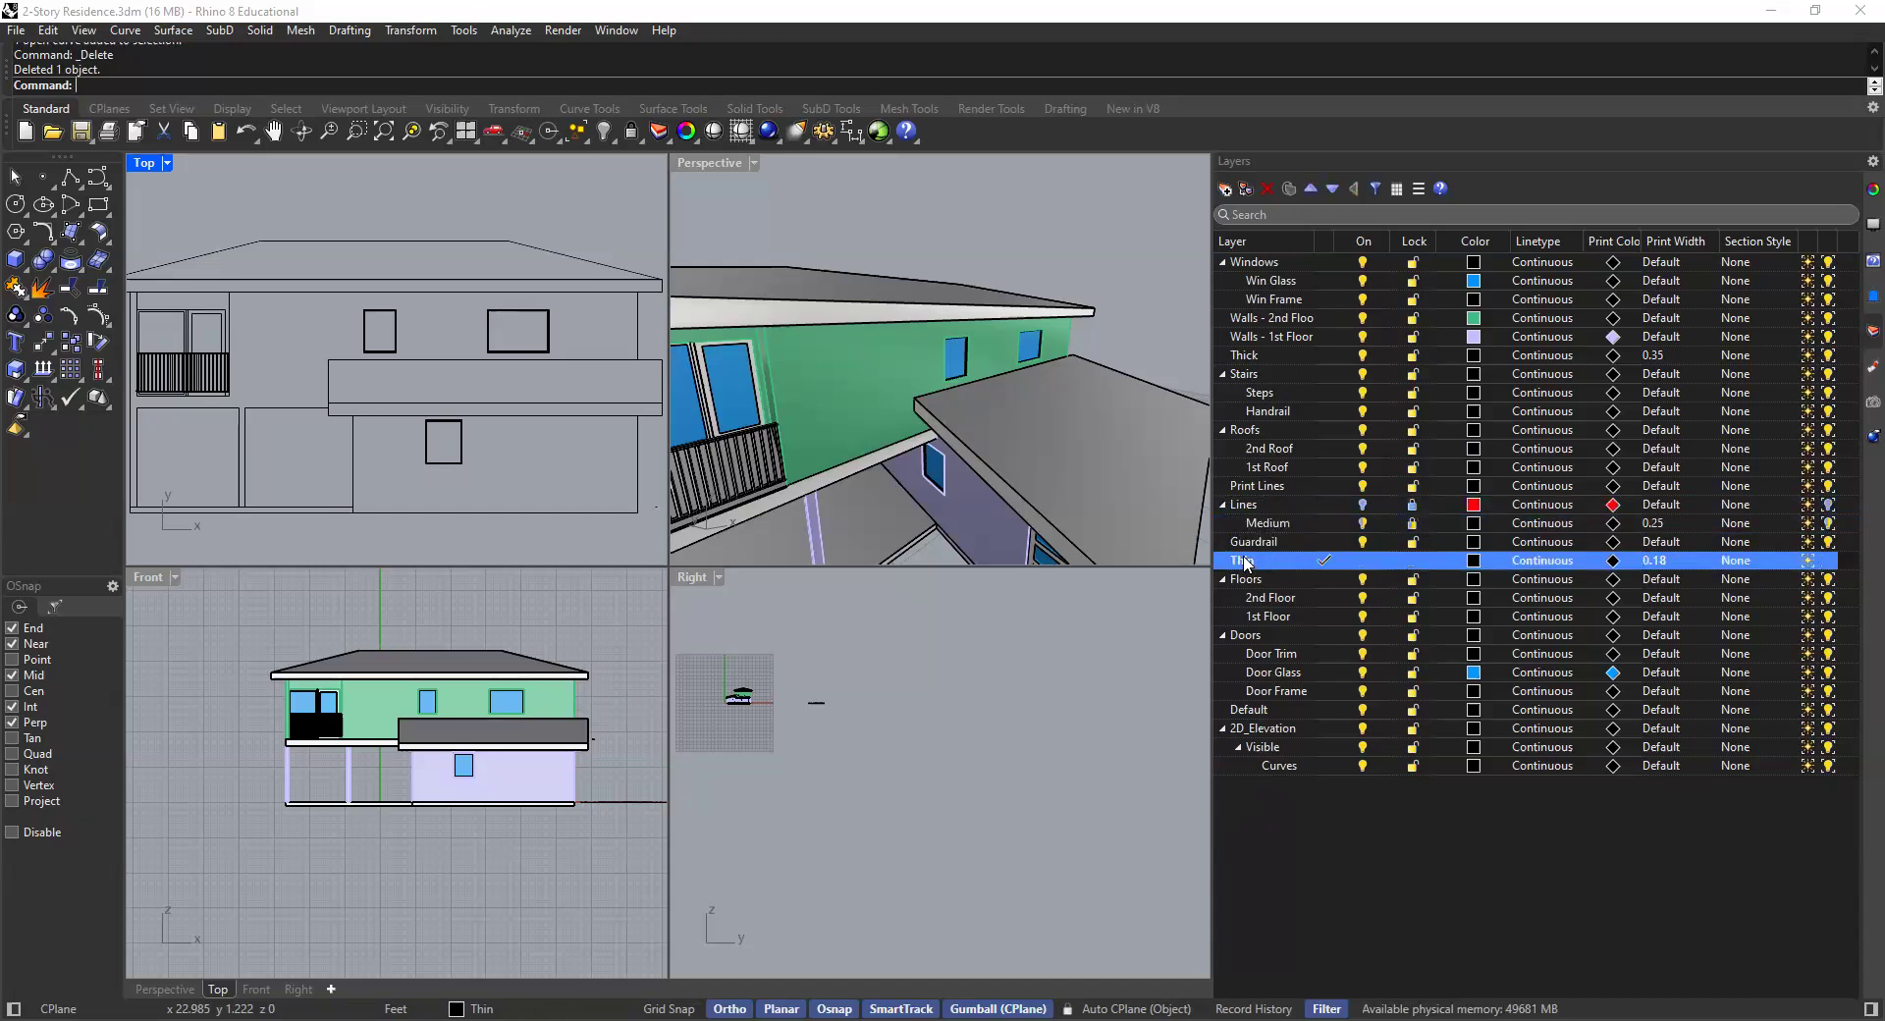
{"action": "left_click_drag", "start_coordinate": [1243, 508], "coordinate": [1248, 541]}
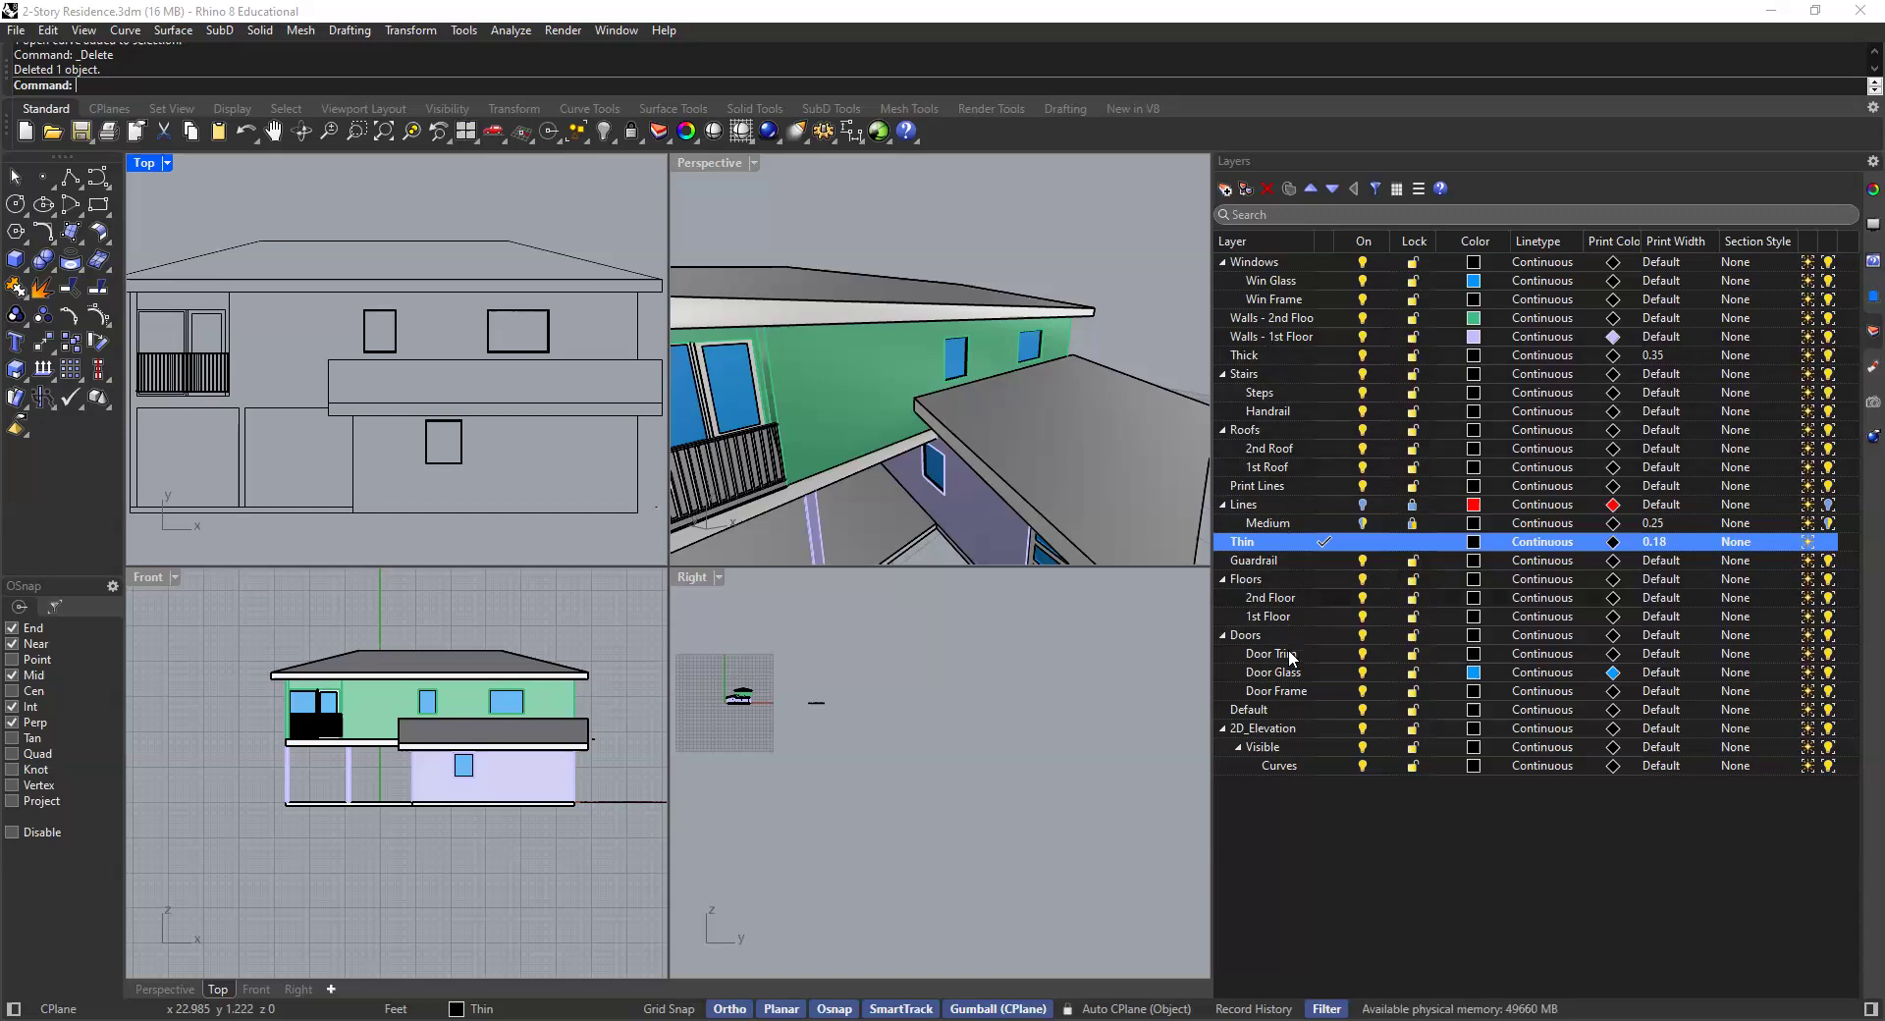
- Make Default the current layer
{"action": "left_click", "coordinate": [1330, 710], "text": "shift"}
{"action": "left_click", "coordinate": [1330, 710]}
{"action": "left_click", "coordinate": [1335, 834]}
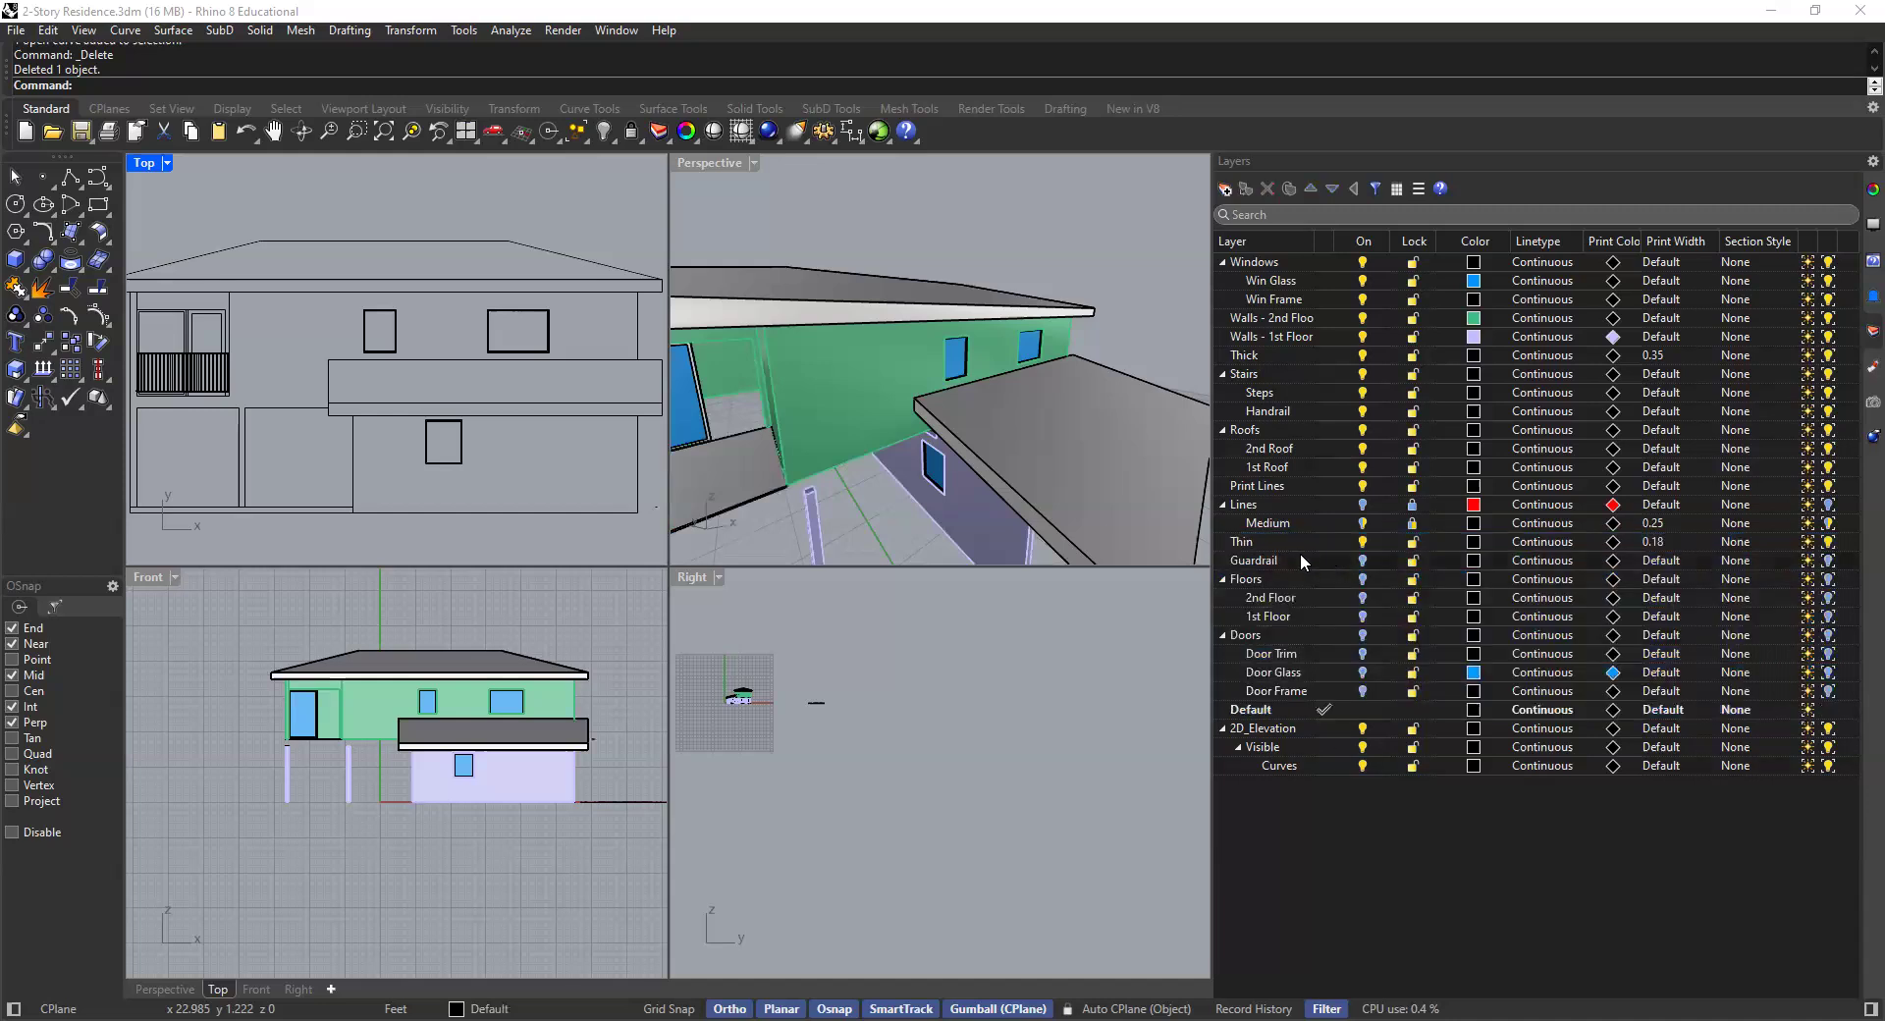
- Nest the Thin and Thick layers under Lines, ordering the sublayers Thick, Medium, Thin
{"action": "left_click", "coordinate": [1249, 545]}
{"action": "left_click_drag", "start_coordinate": [1252, 499], "coordinate": [1253, 503]}
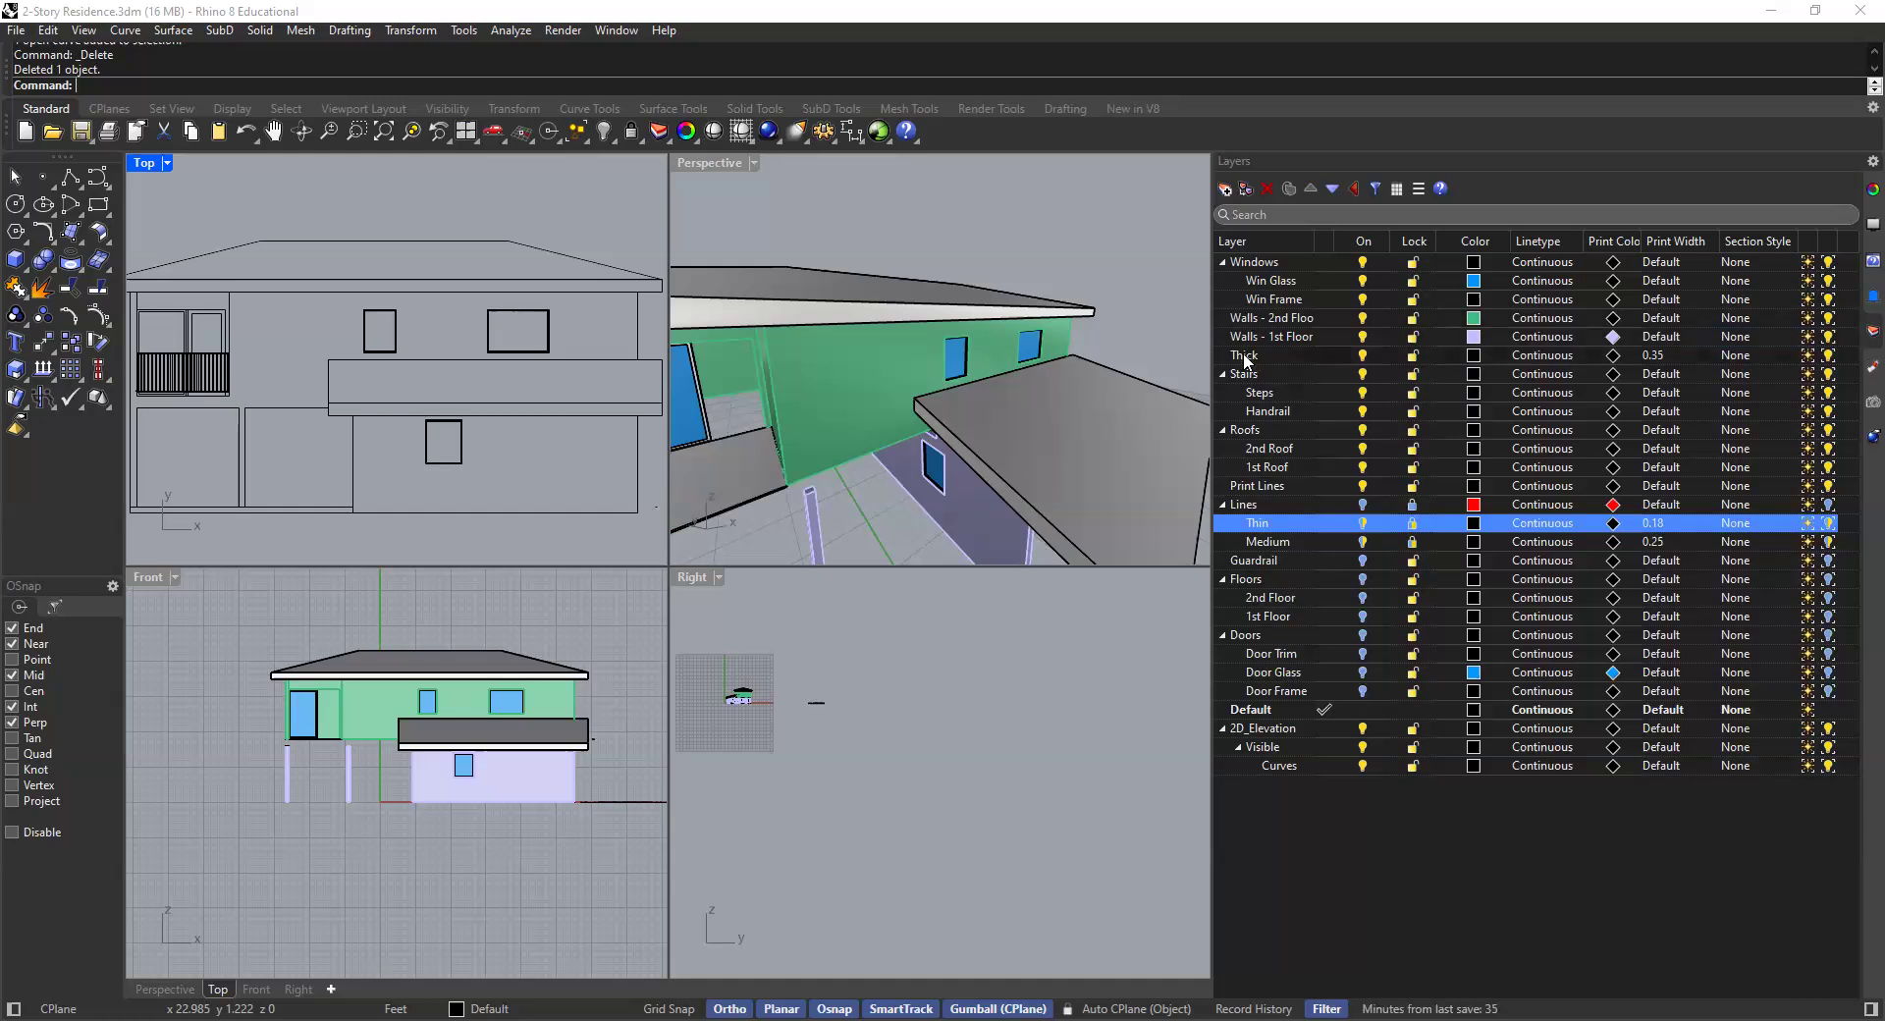
{"action": "left_click", "coordinate": [1246, 357]}
{"action": "left_click_drag", "start_coordinate": [1243, 506], "coordinate": [1245, 507]}
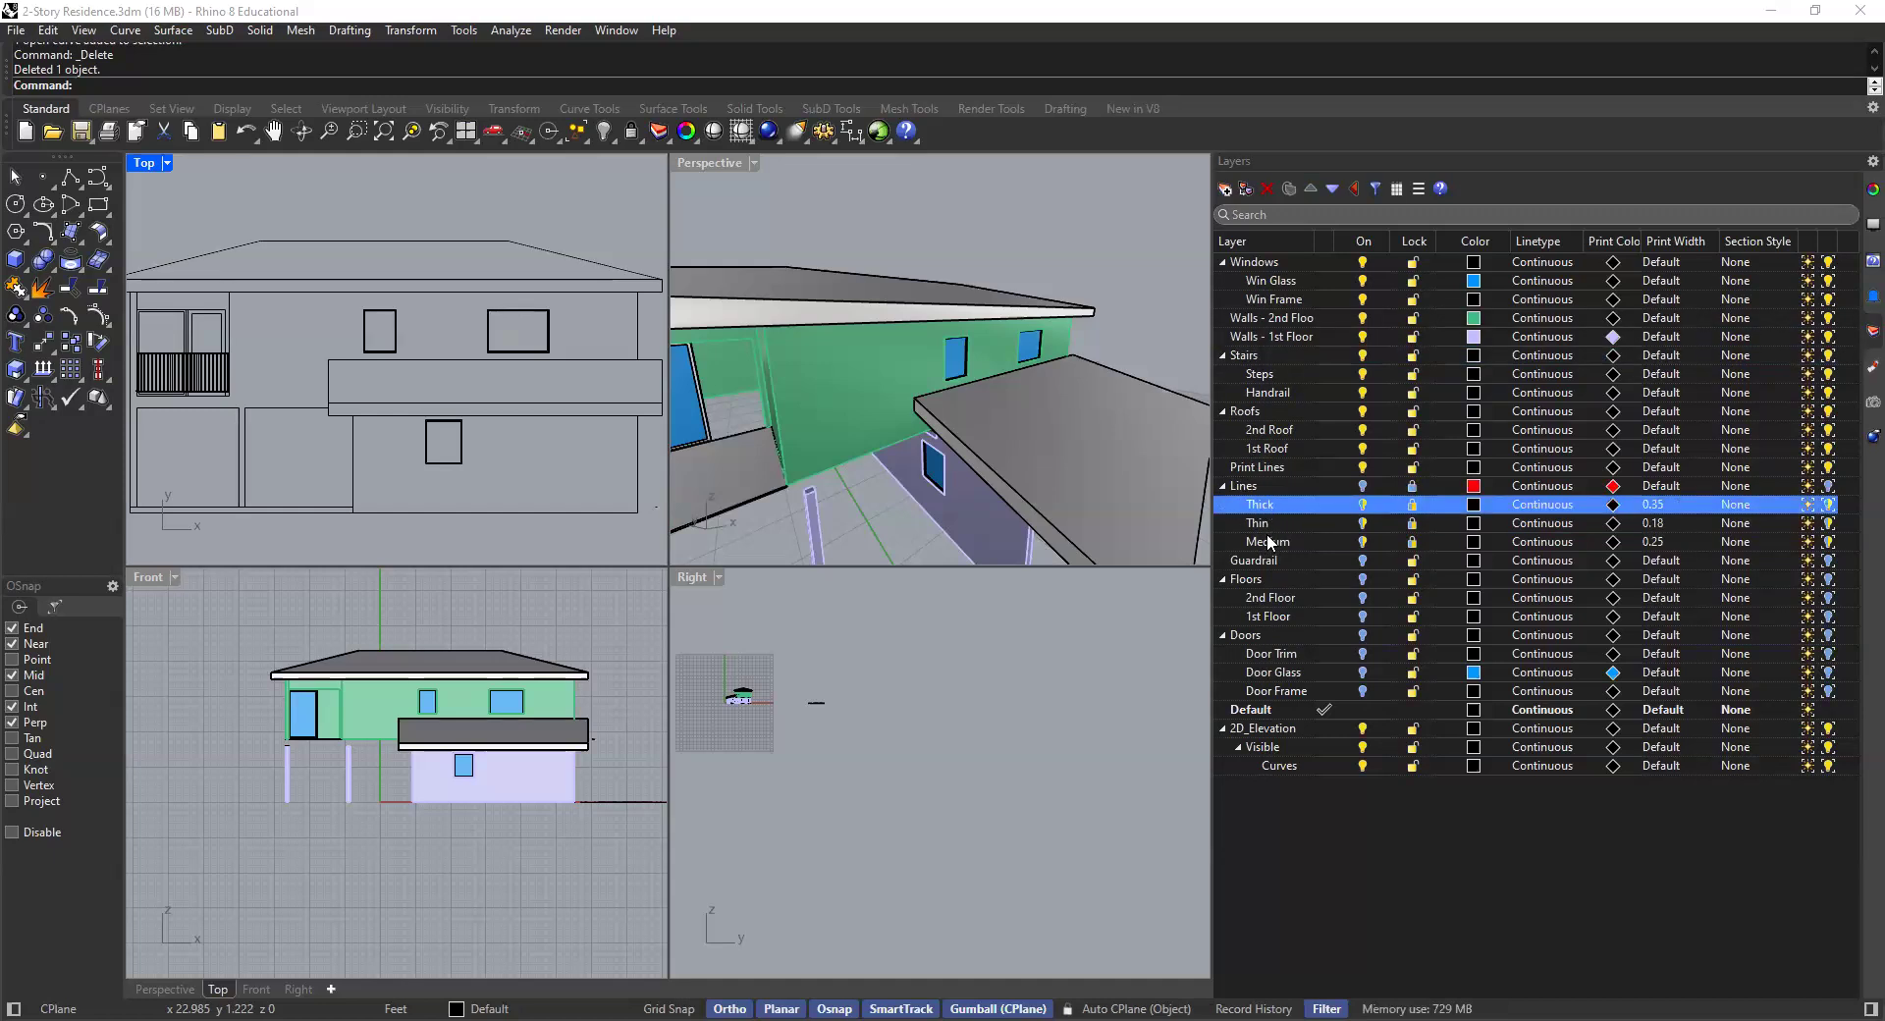
{"action": "left_click", "coordinate": [1271, 541]}
{"action": "left_click_drag", "start_coordinate": [1267, 520], "coordinate": [1267, 514]}
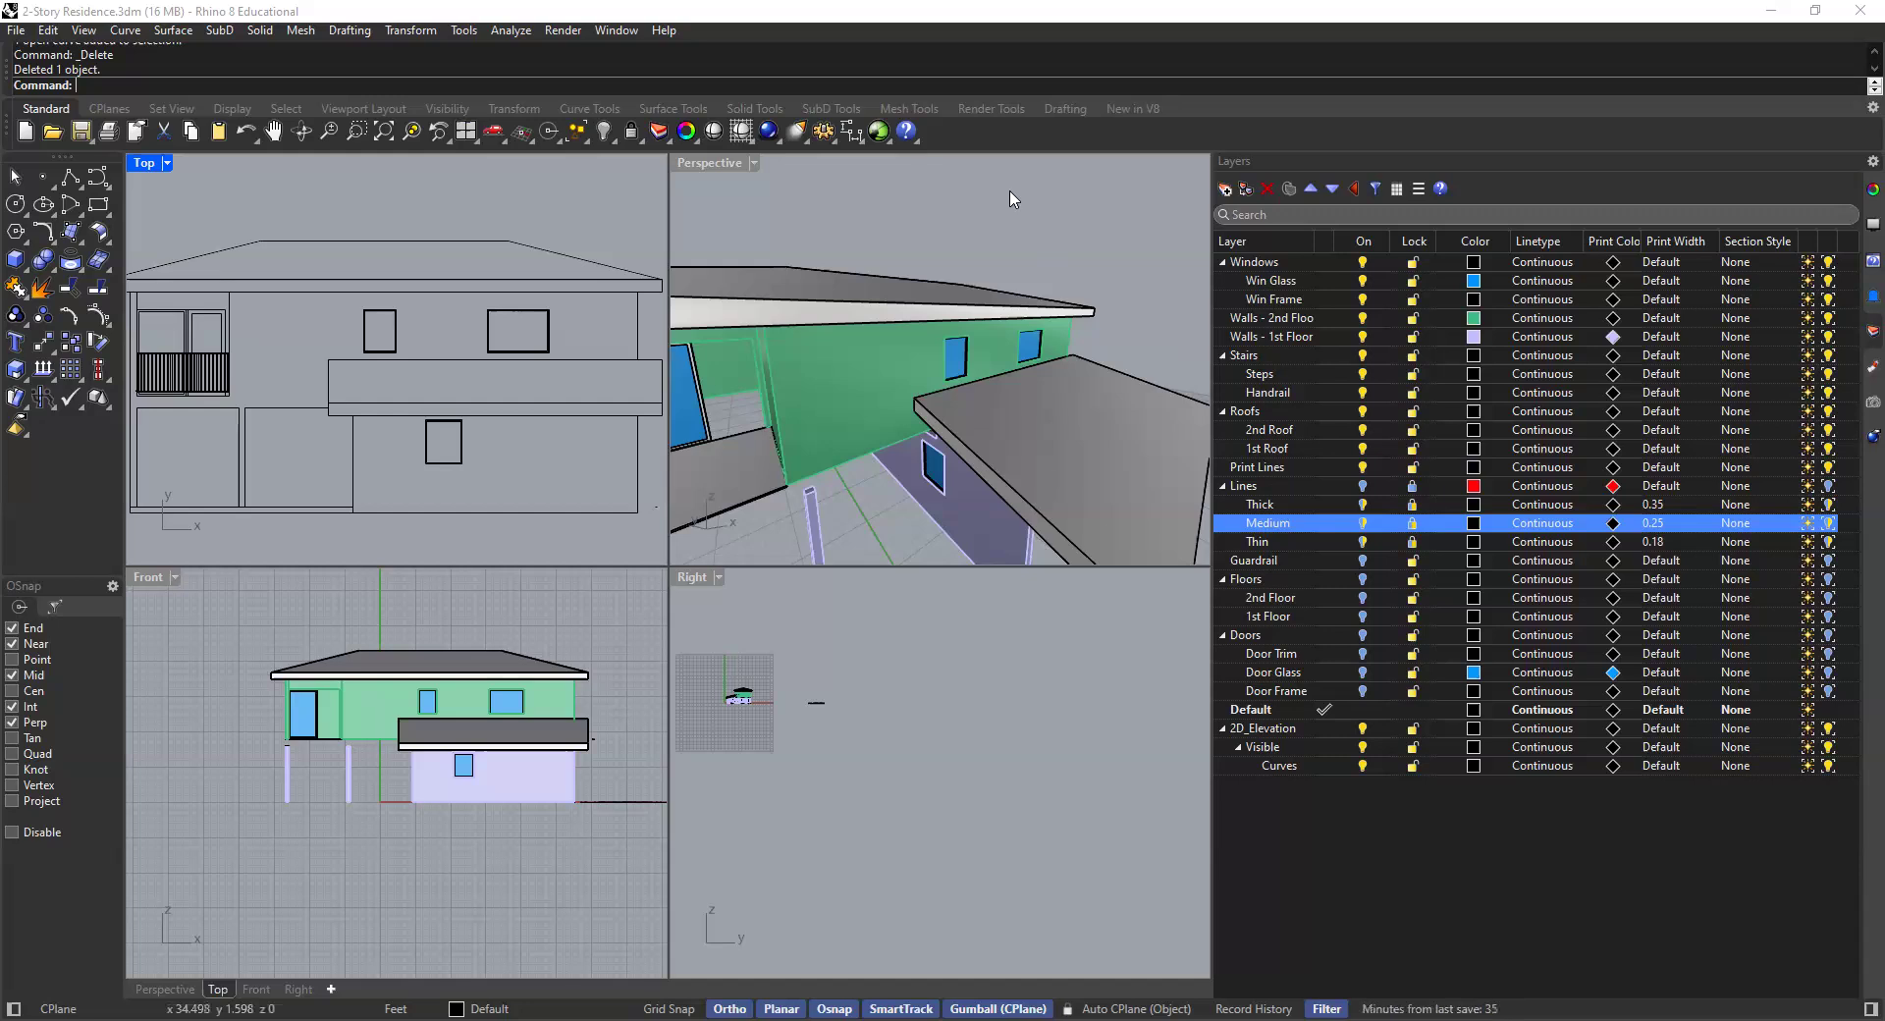
- Set the print color of the Lines layer to Black
{"action": "left_click", "coordinate": [1159, 409]}
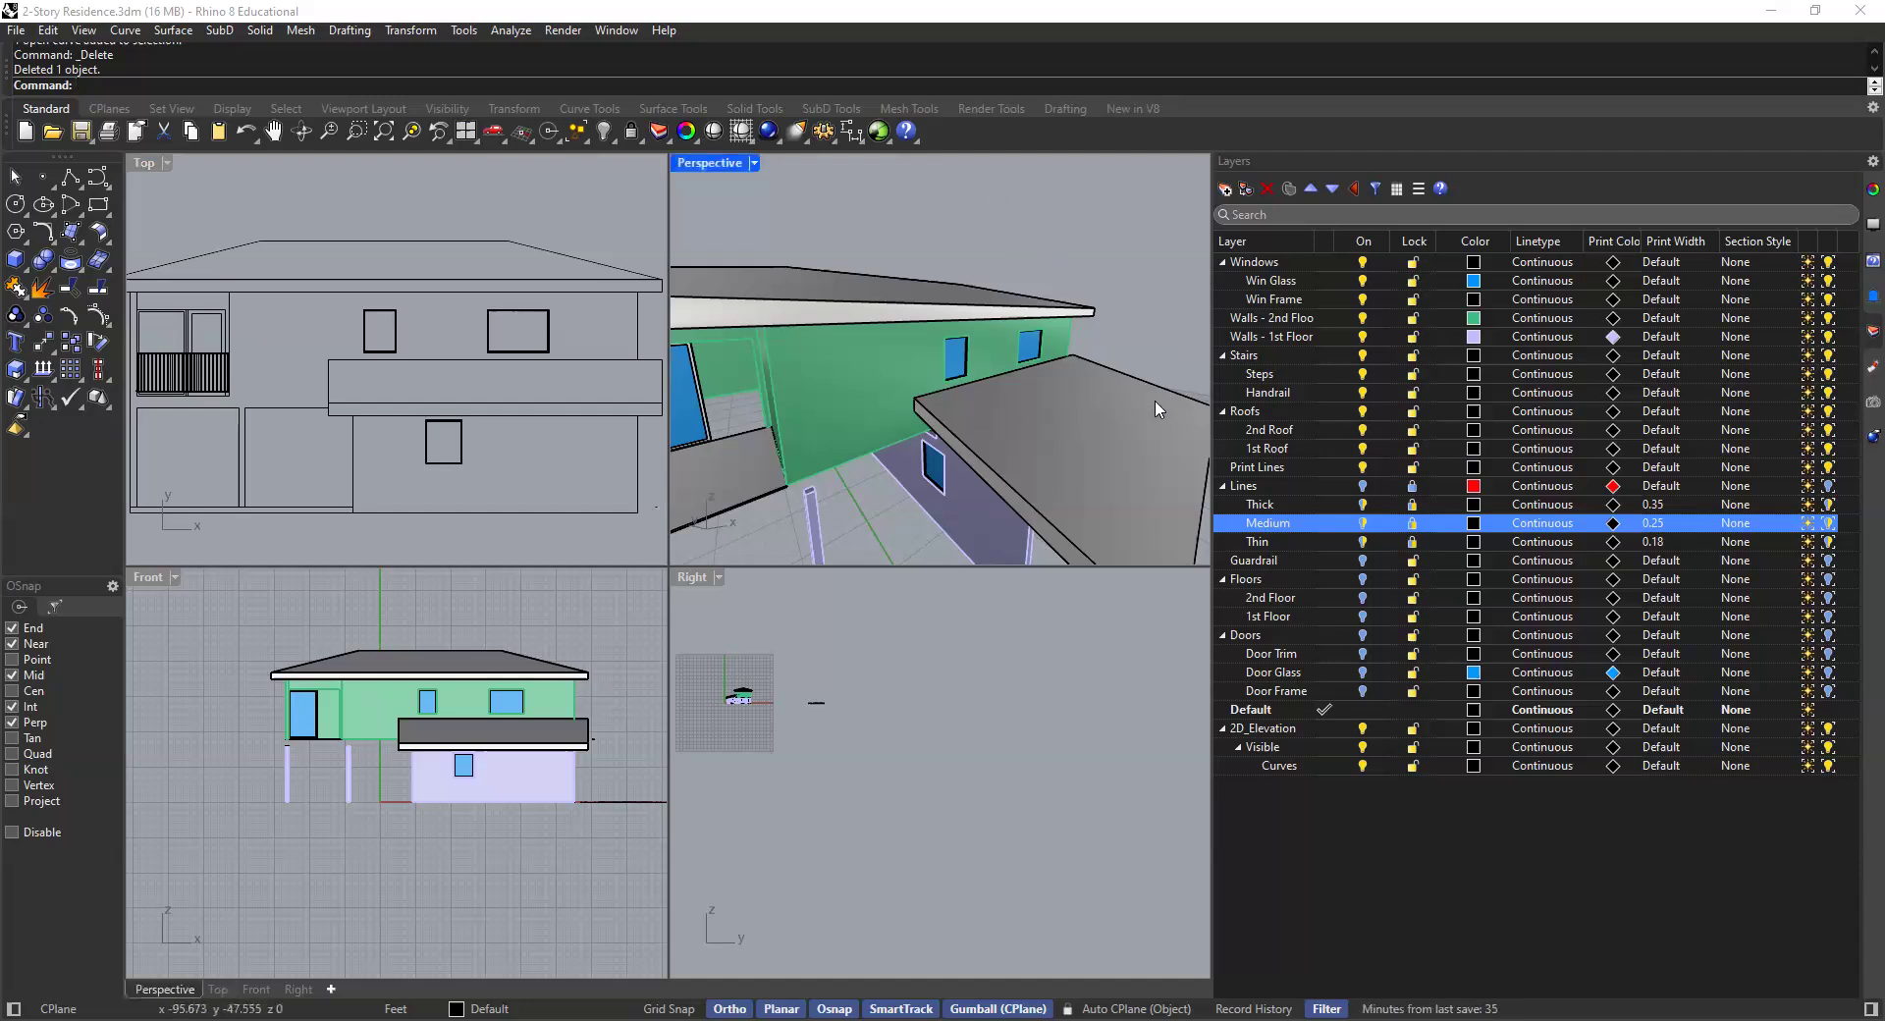
{"action": "left_click", "coordinate": [1362, 486], "text": "shift"}
{"action": "left_click", "coordinate": [1363, 486]}
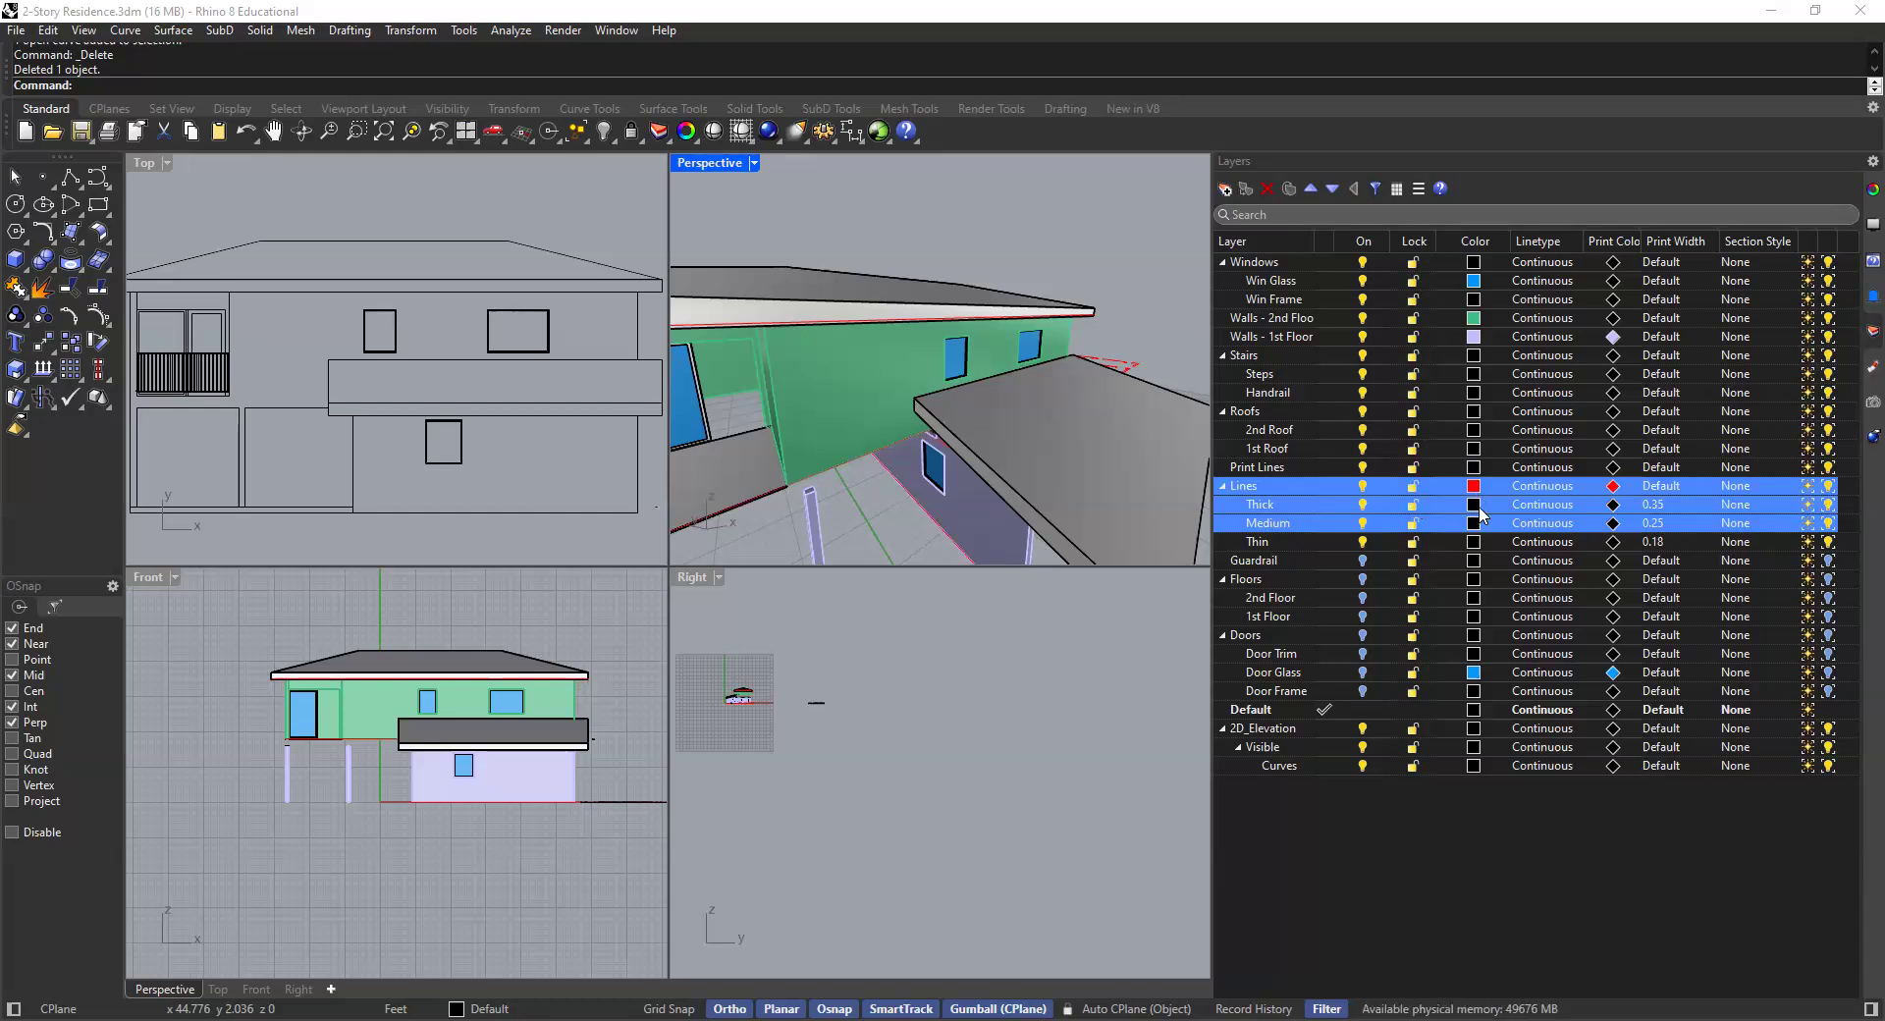
{"action": "left_click", "coordinate": [1613, 488]}
{"action": "left_click", "coordinate": [675, 396]}
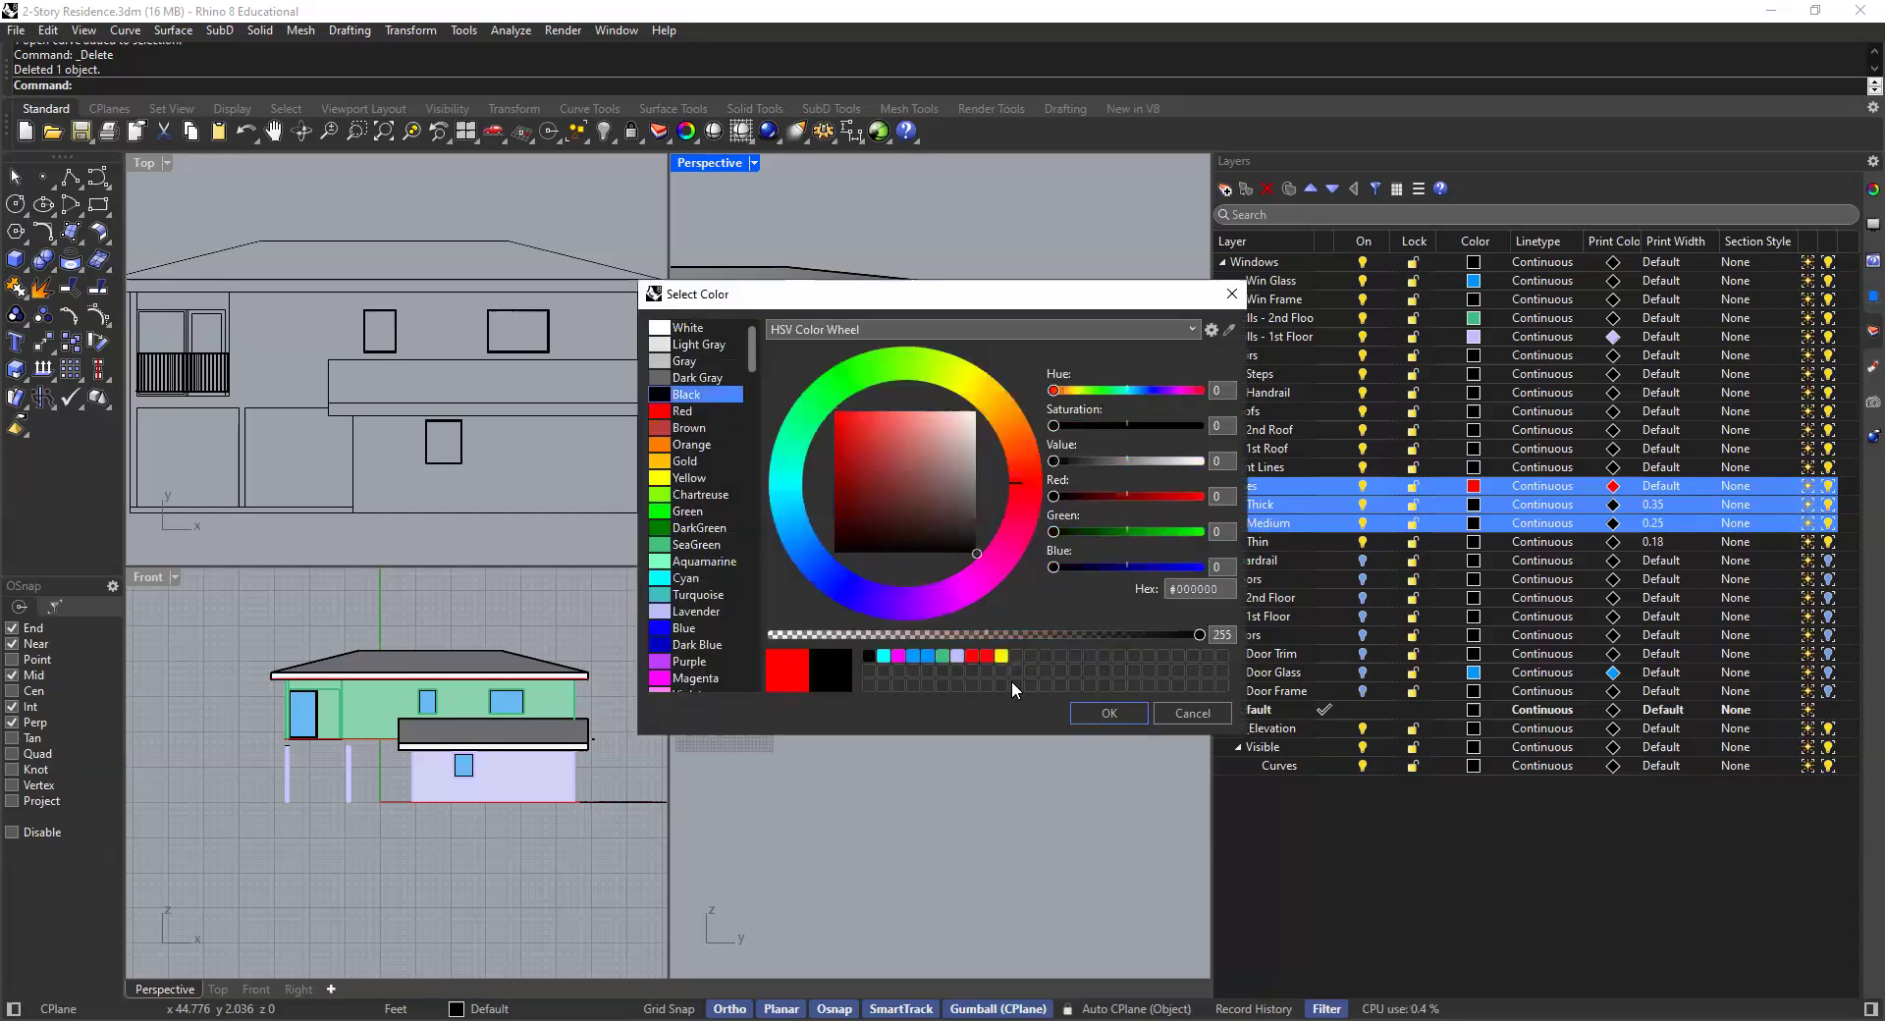
{"action": "left_click", "coordinate": [1094, 711]}
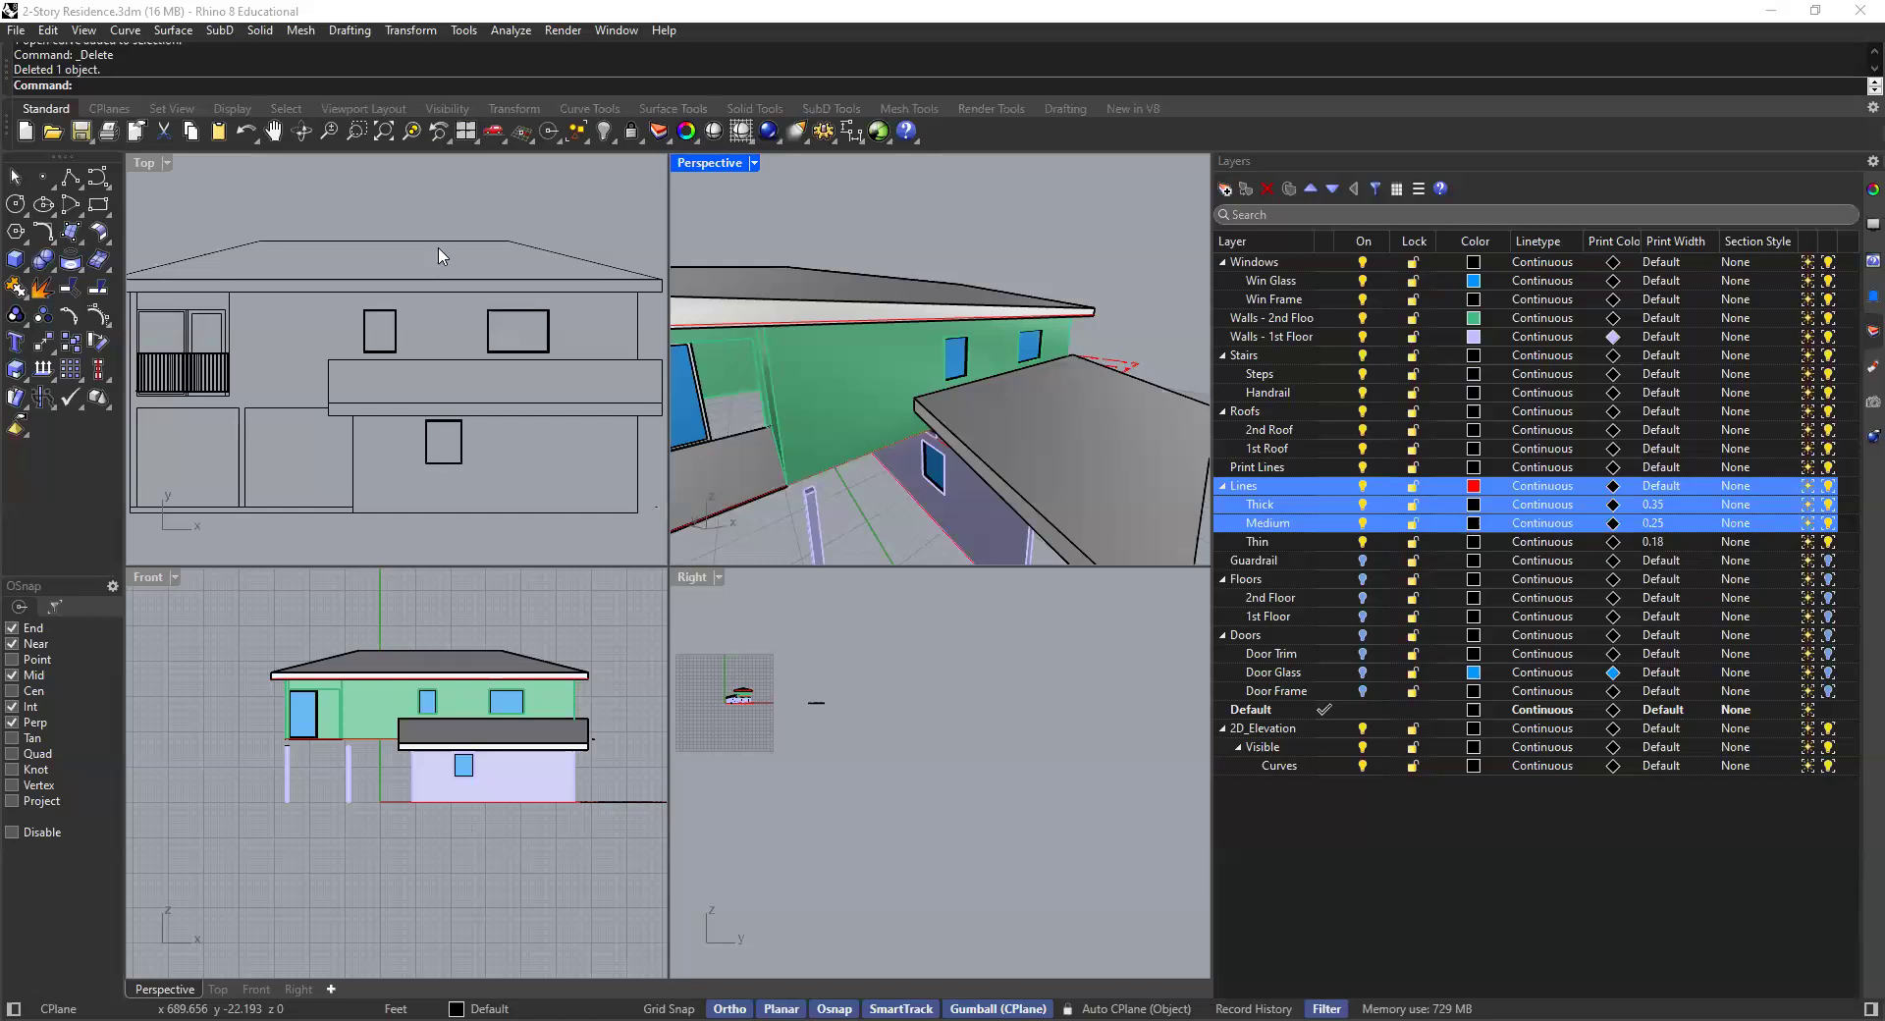
{"action": "left_click", "coordinate": [509, 254]}
{"action": "scroll", "coordinate": [471, 338], "scroll_direction": "down", "scroll_amount": 3}
{"action": "right_click_drag", "start_coordinate": [472, 338], "coordinate": [497, 379]}
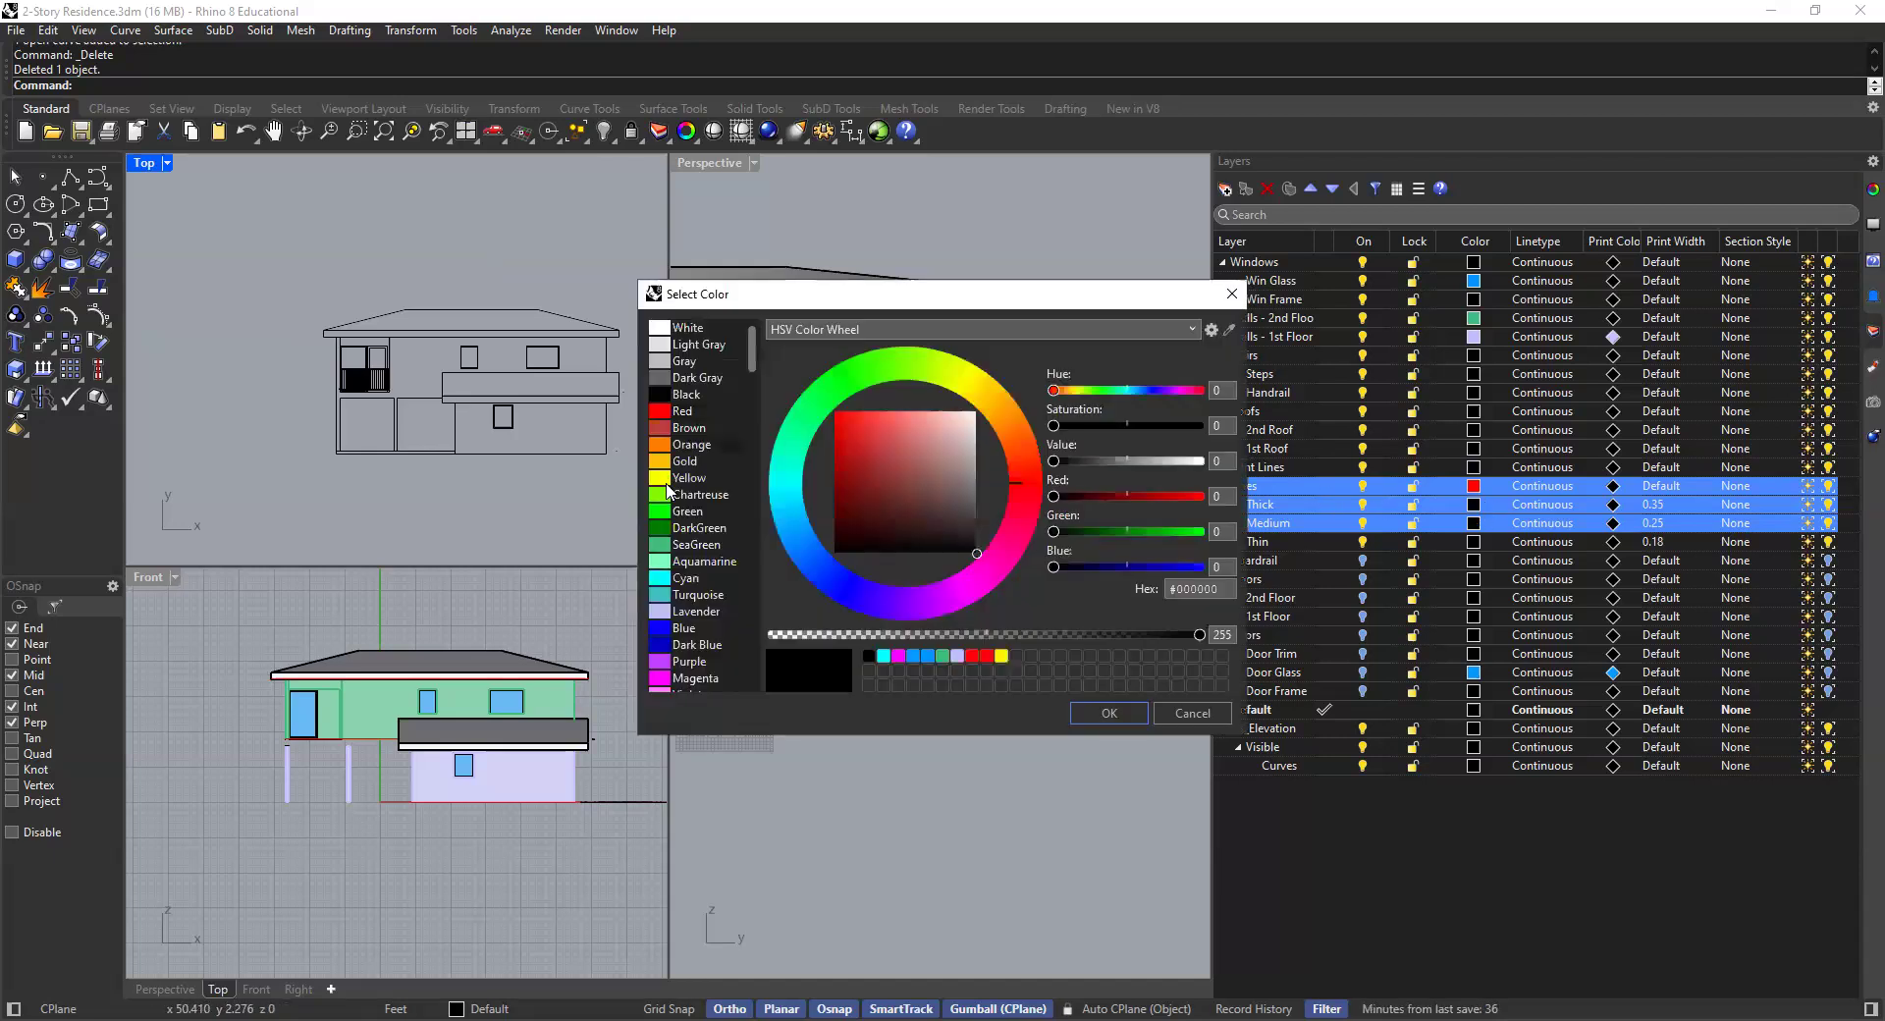
{"action": "left_click", "coordinate": [685, 545]}
{"action": "left_click", "coordinate": [1110, 714]}
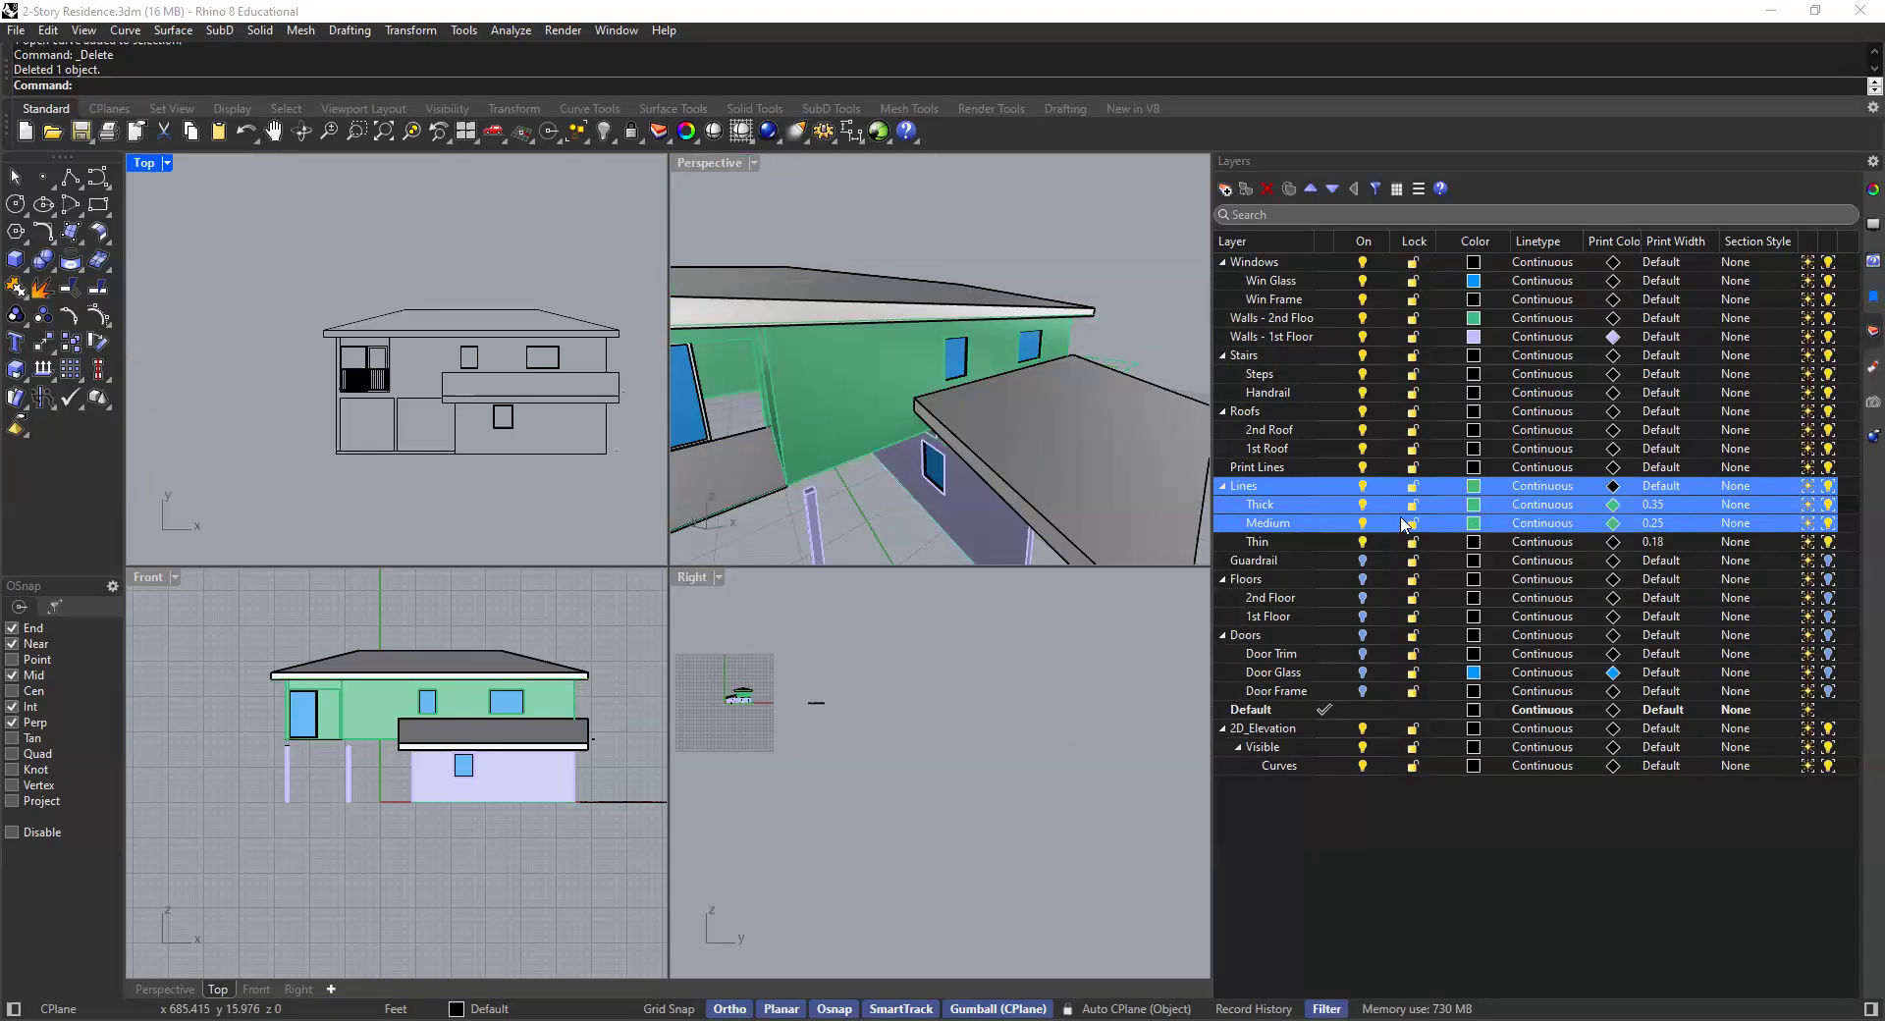
{"action": "left_click", "coordinate": [675, 397]}
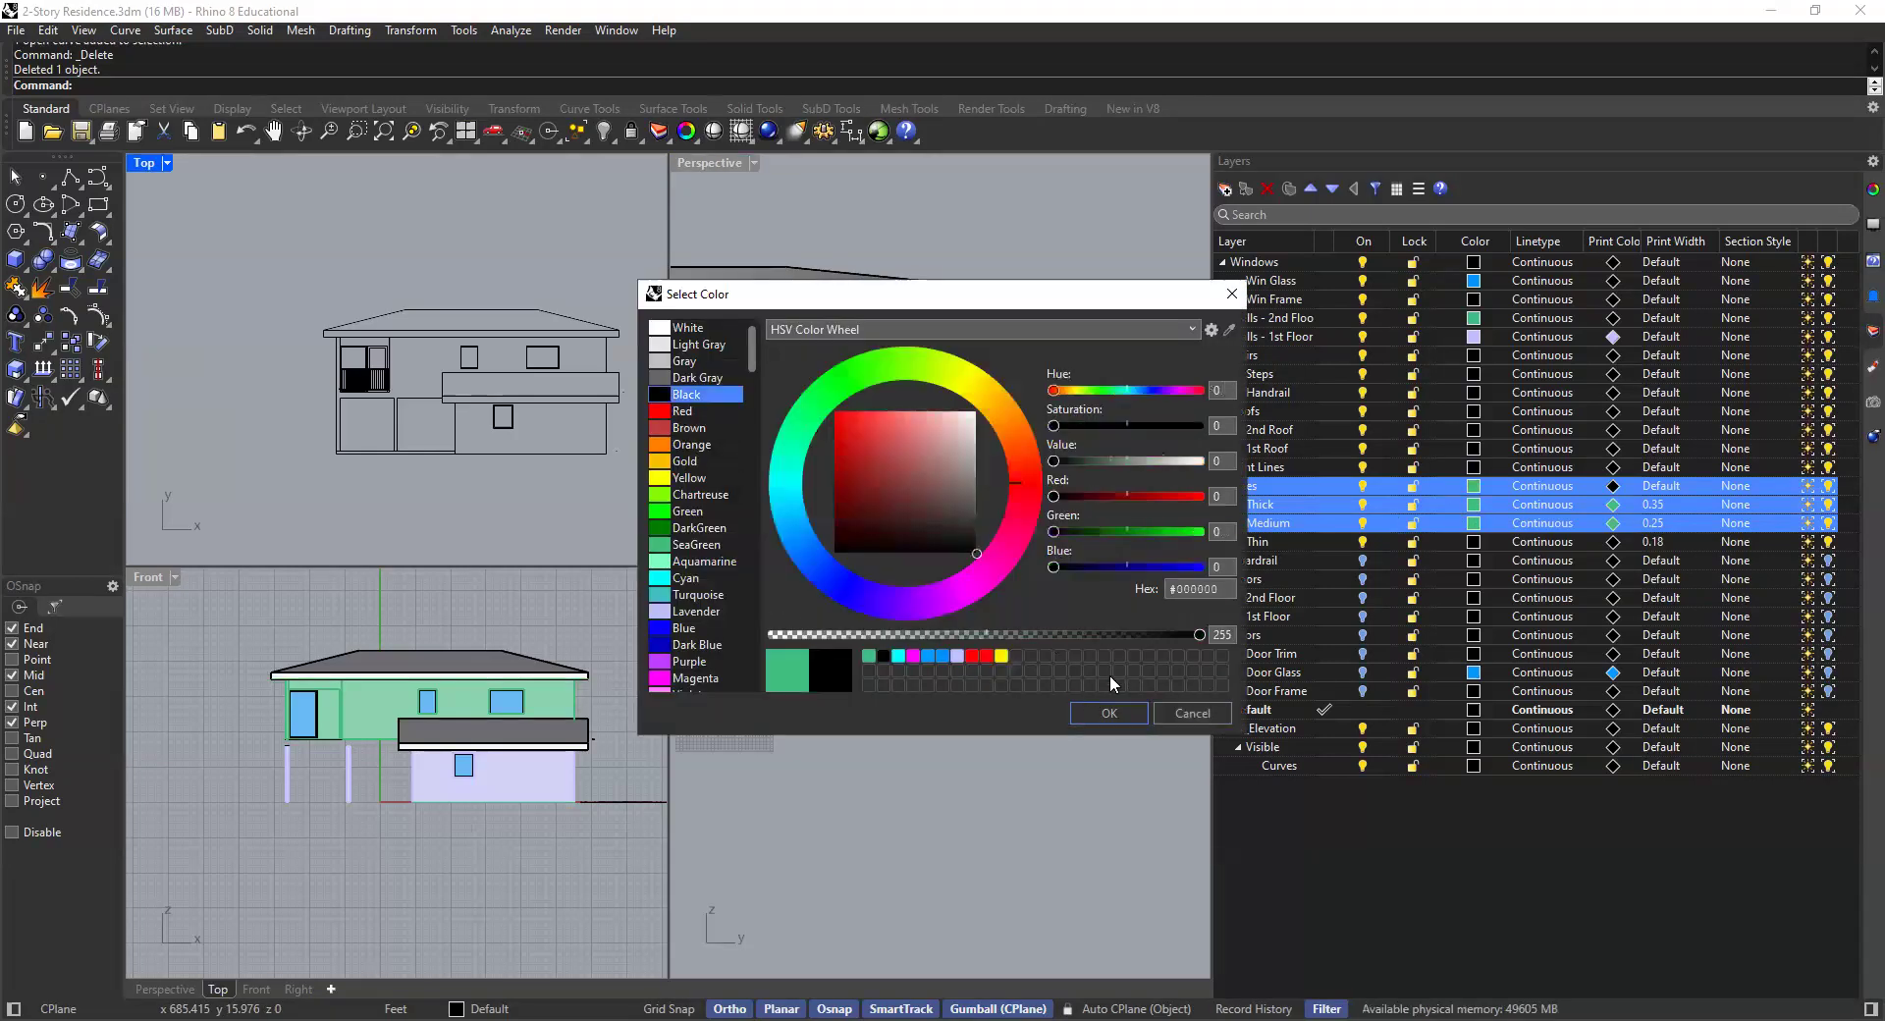
{"action": "left_click", "coordinate": [1122, 715]}
- Set the Thick layer's color to SeaGreen
{"action": "left_click", "coordinate": [1287, 504]}
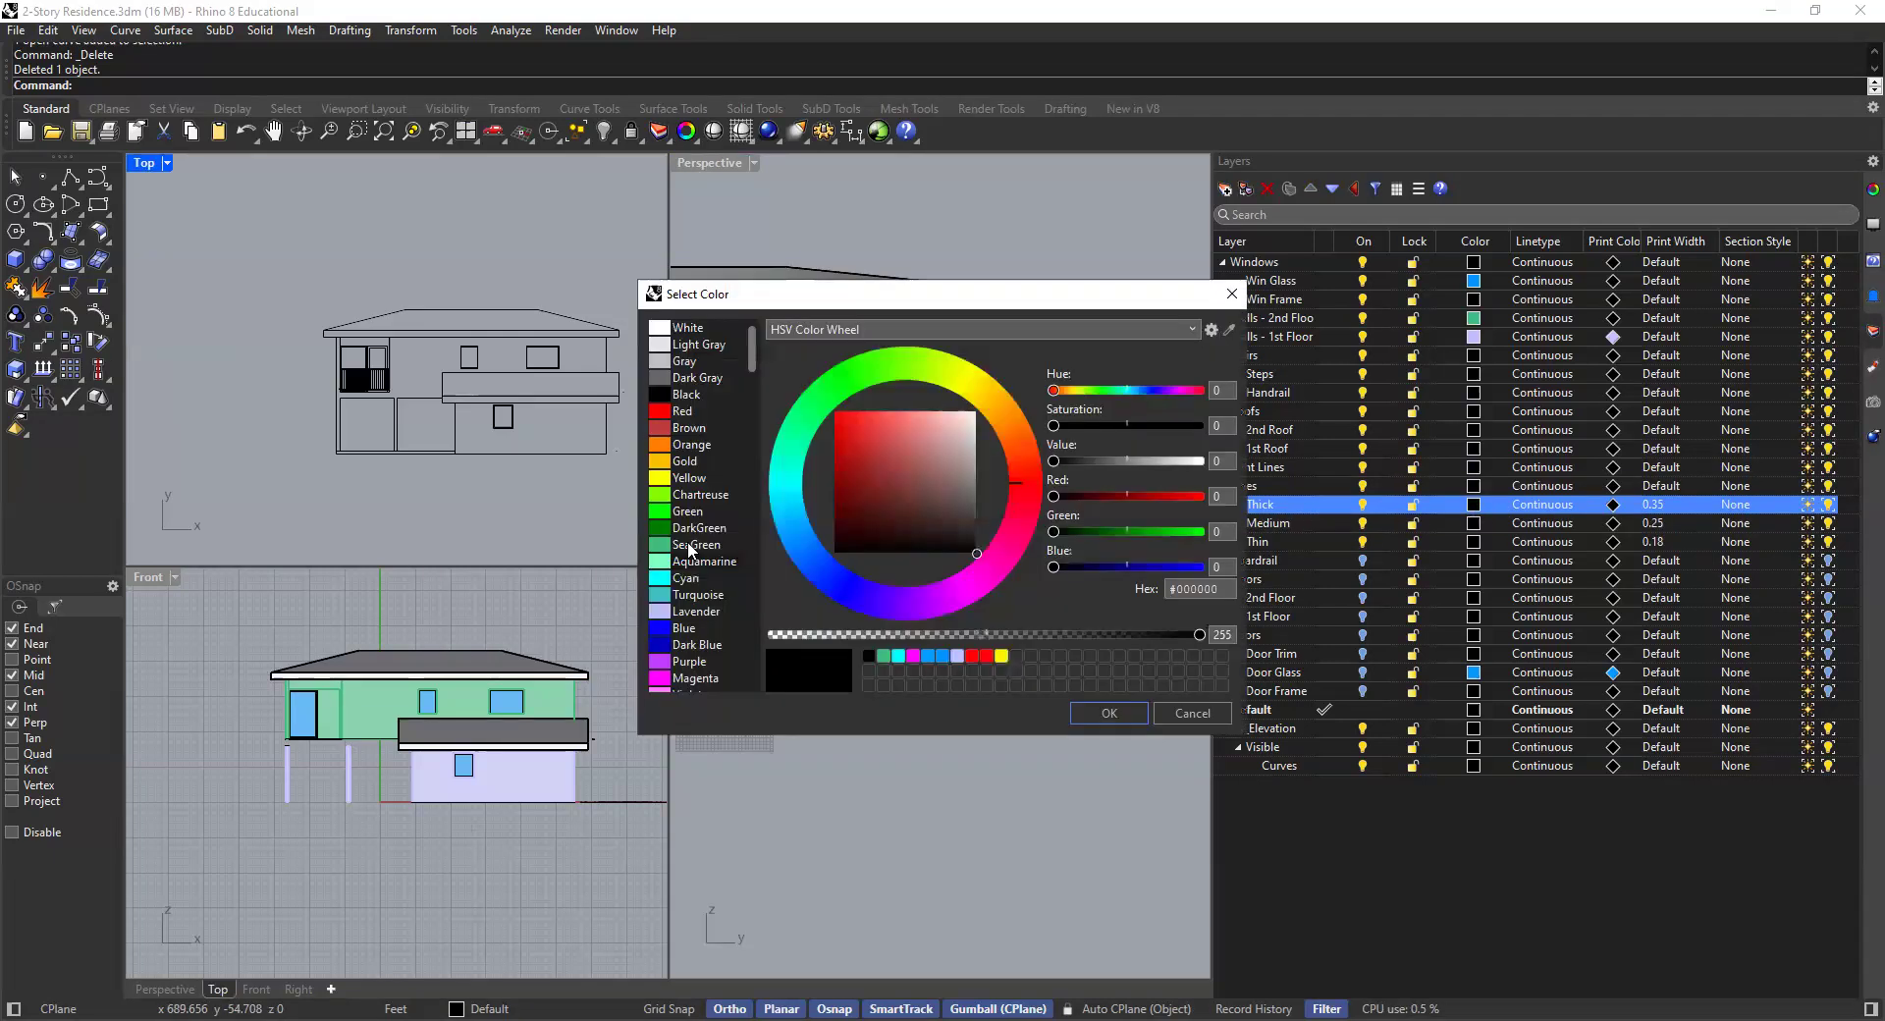
{"action": "left_click", "coordinate": [687, 545]}
{"action": "left_click", "coordinate": [1120, 711]}
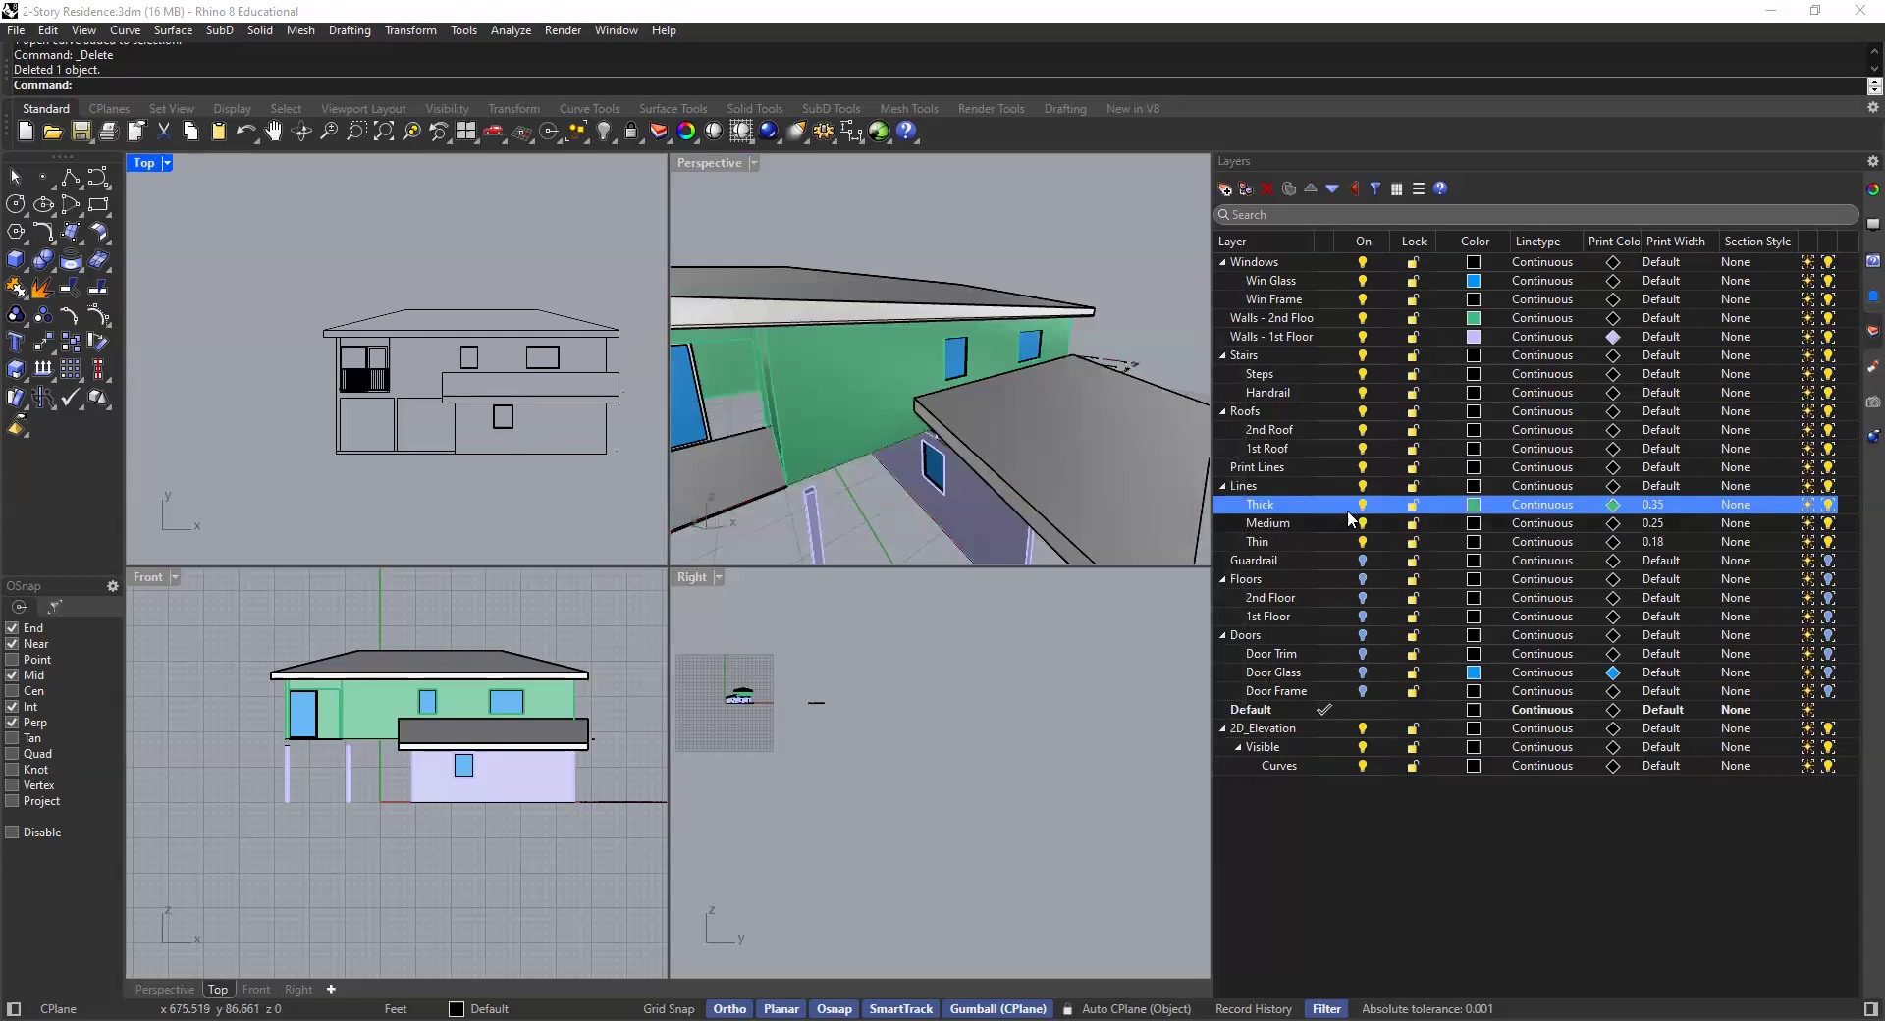
- Set the Medium layer's color to Lavender
{"action": "left_click", "coordinate": [1473, 523]}
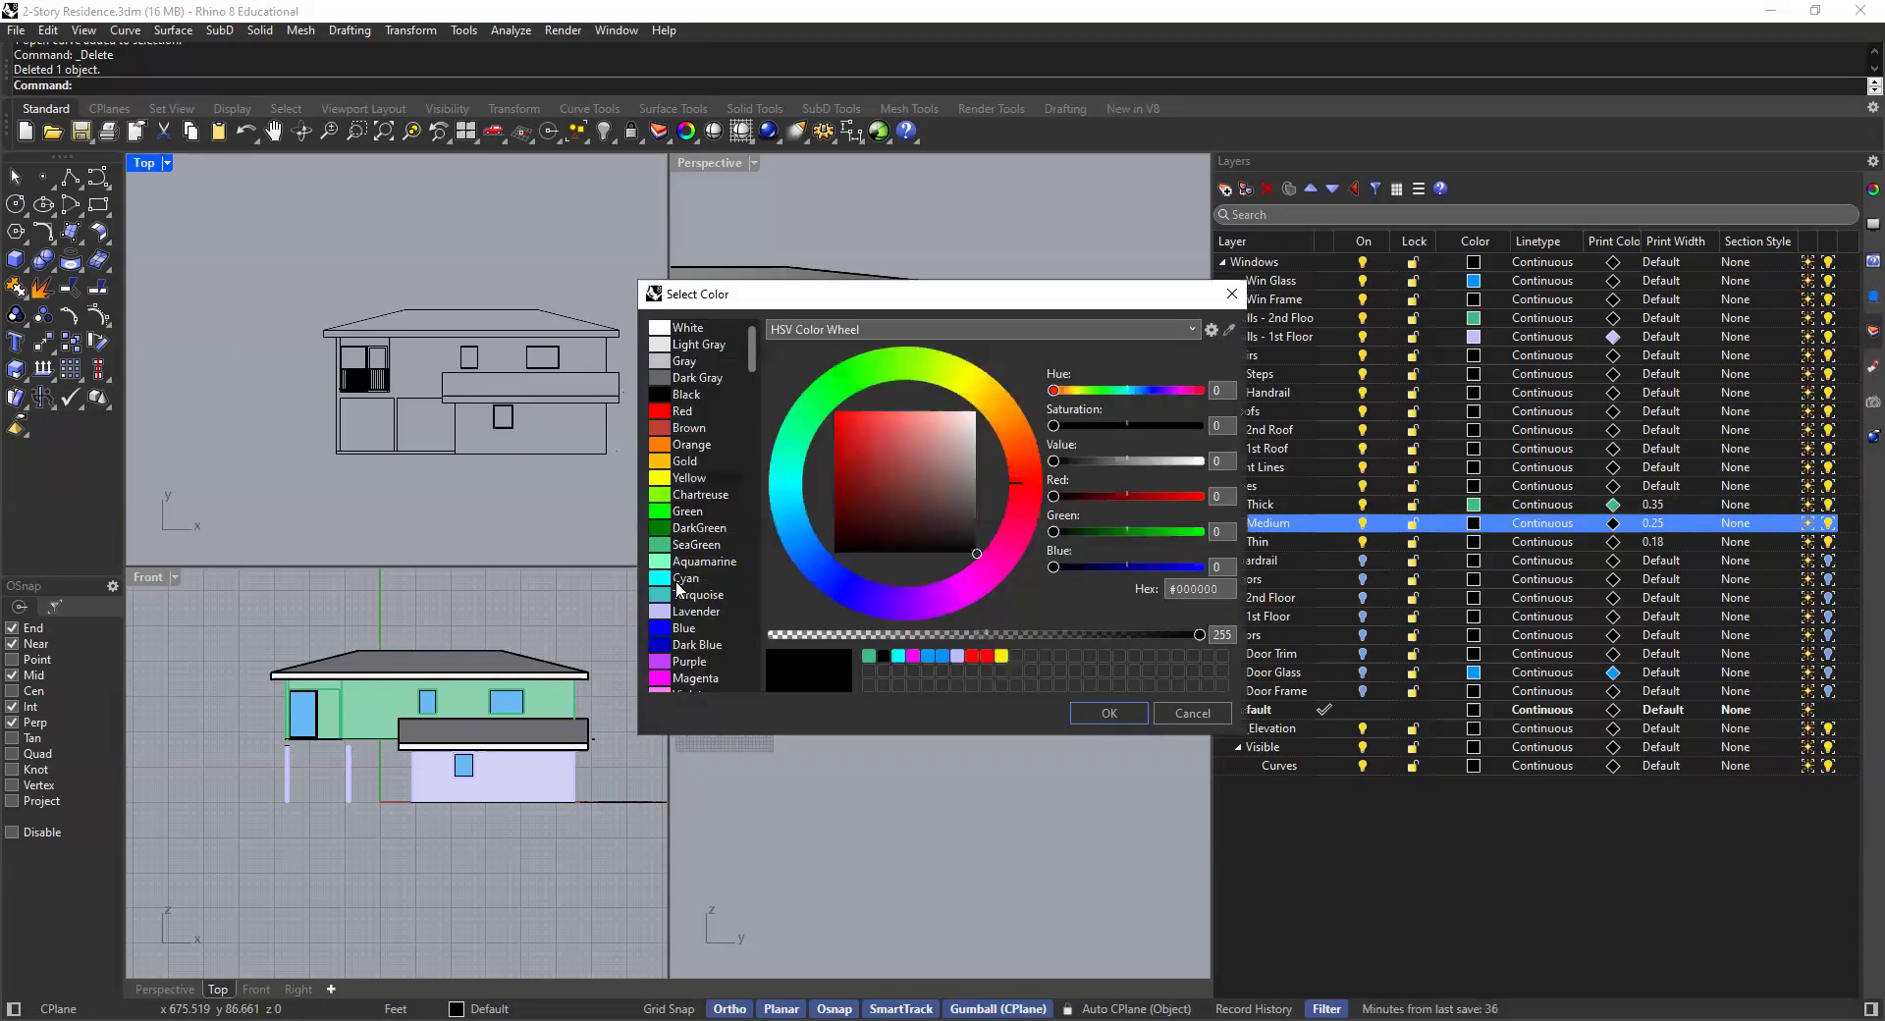
{"action": "left_click", "coordinate": [684, 614]}
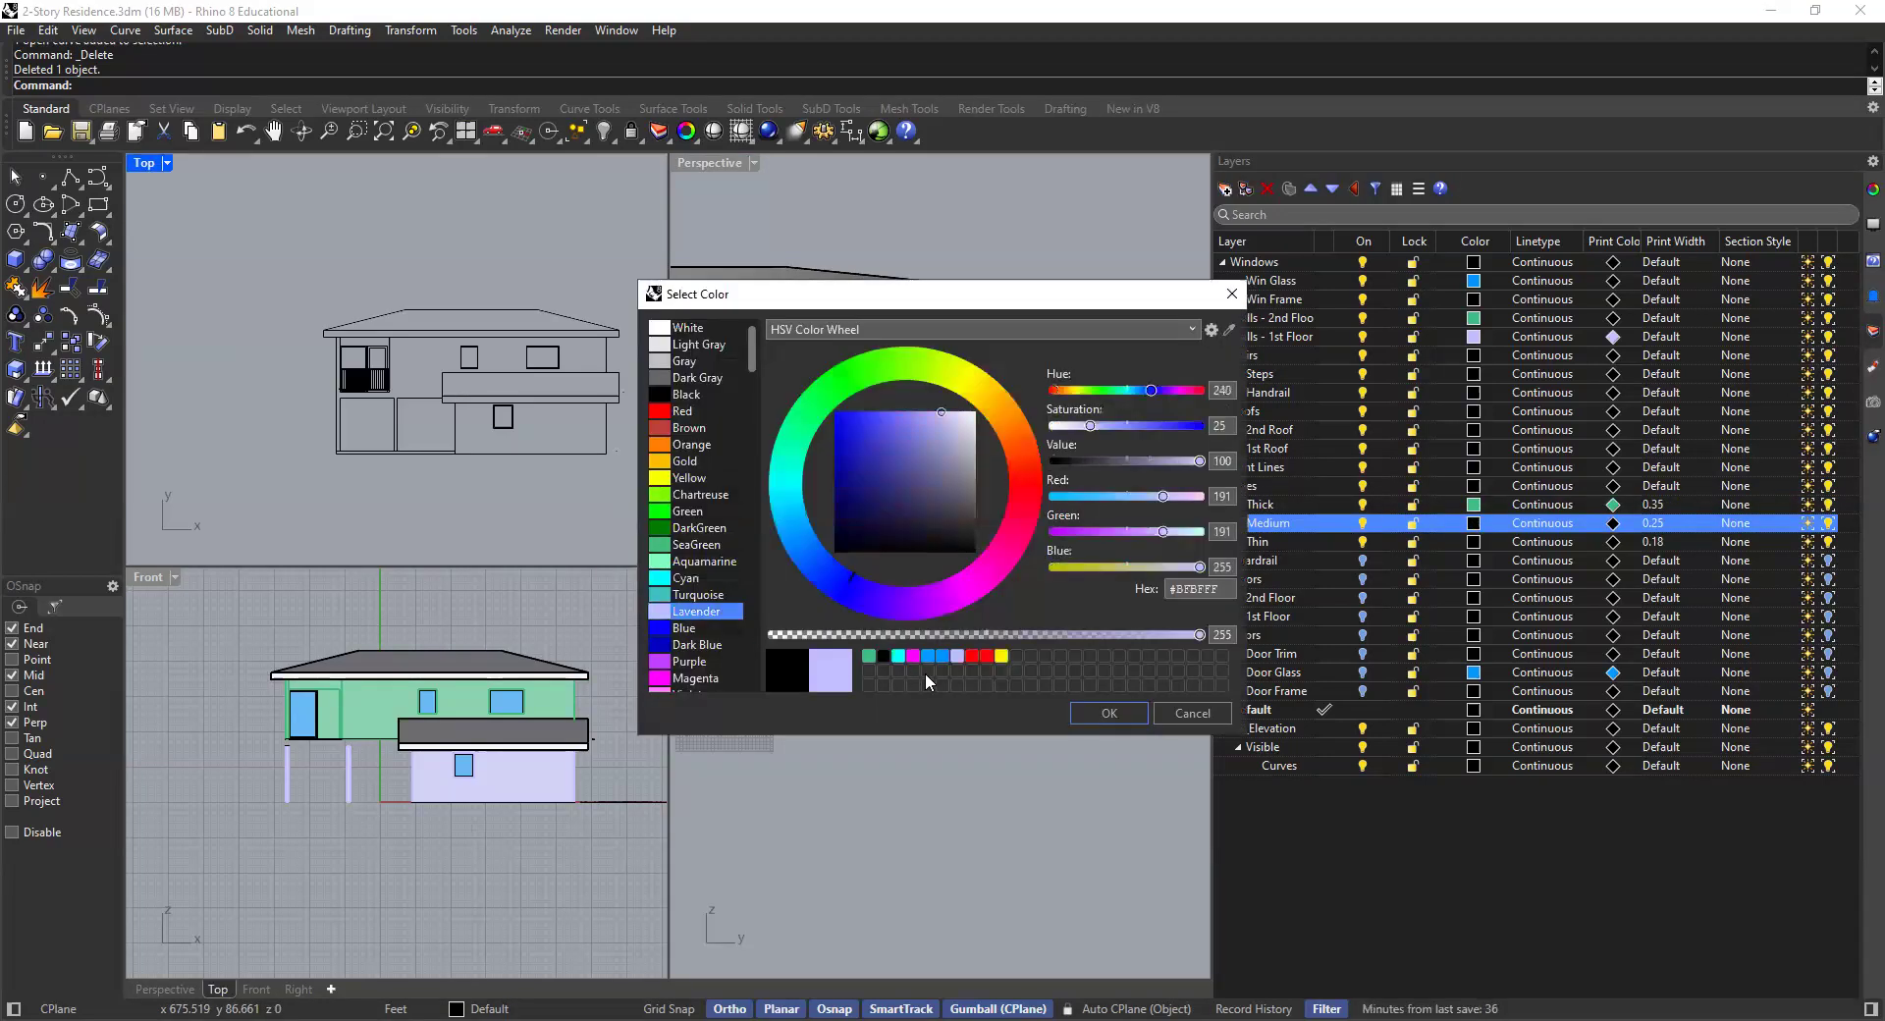
{"action": "left_click", "coordinate": [1108, 713]}
- Set the Thin layer's color to Orange
{"action": "left_click", "coordinate": [1474, 544]}
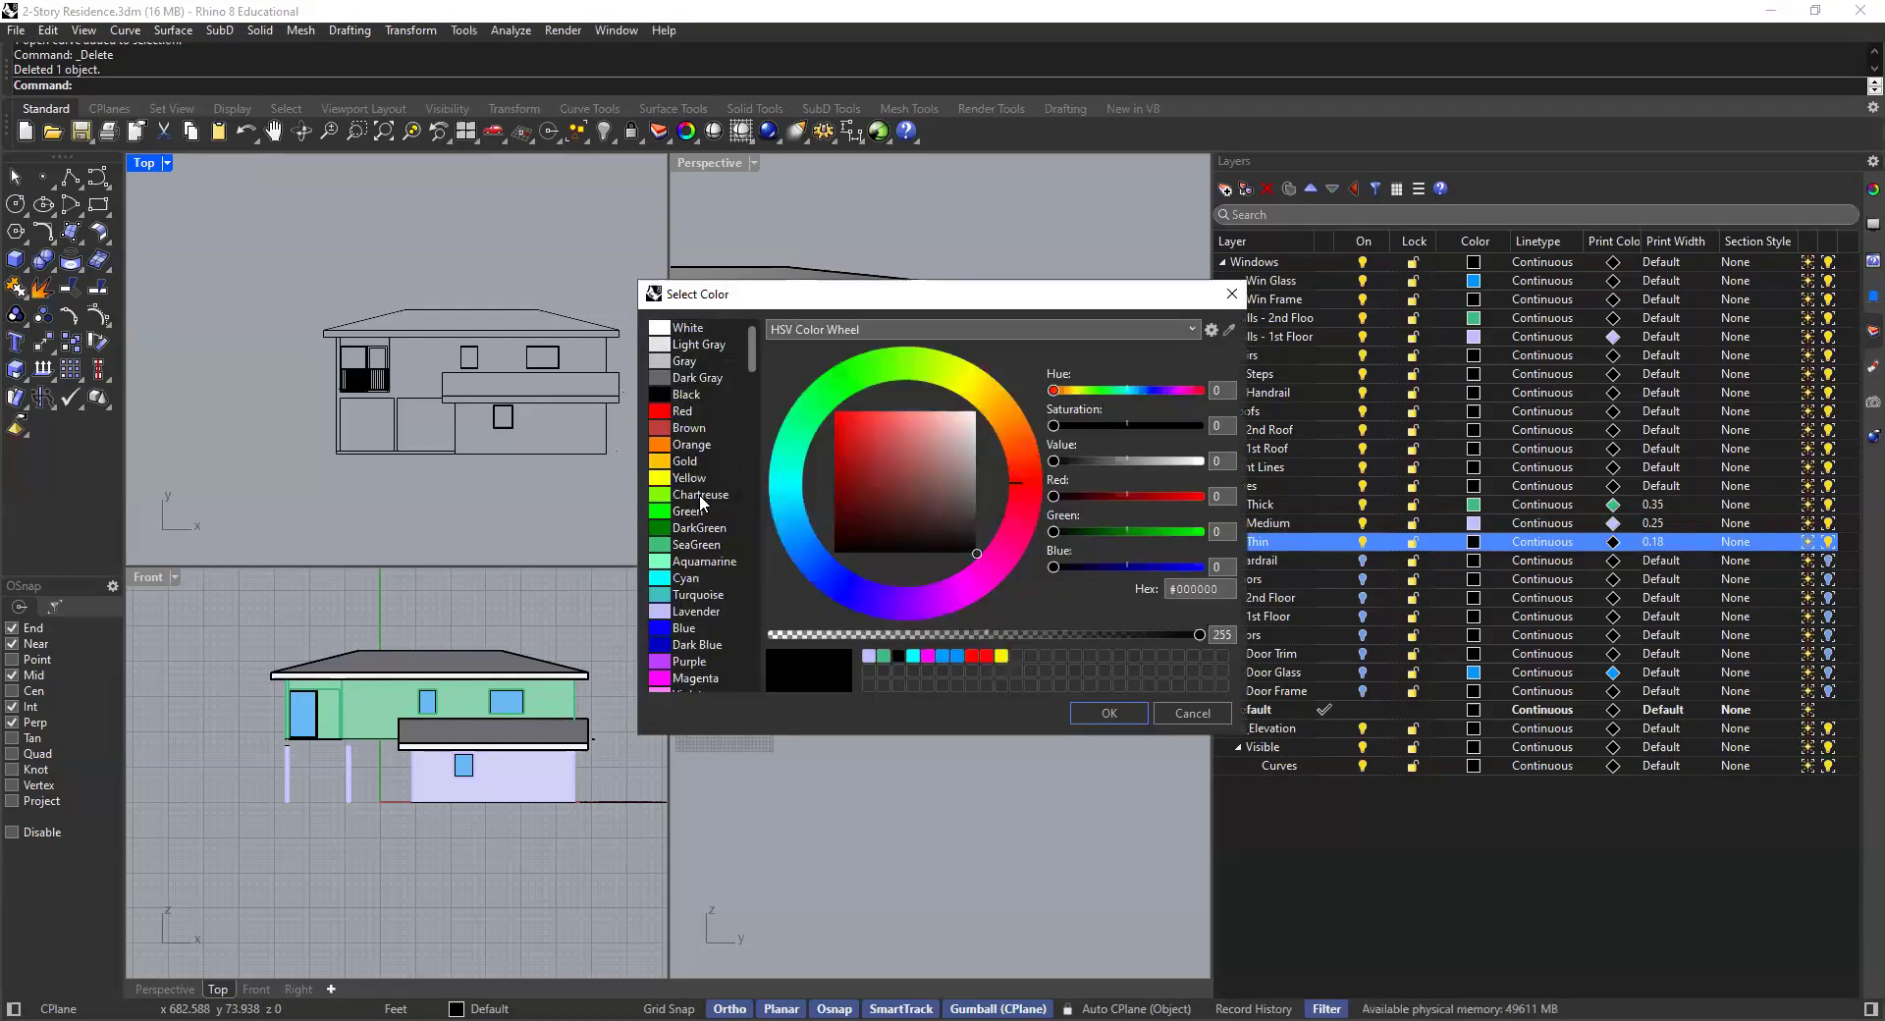
{"action": "left_click", "coordinate": [688, 444]}
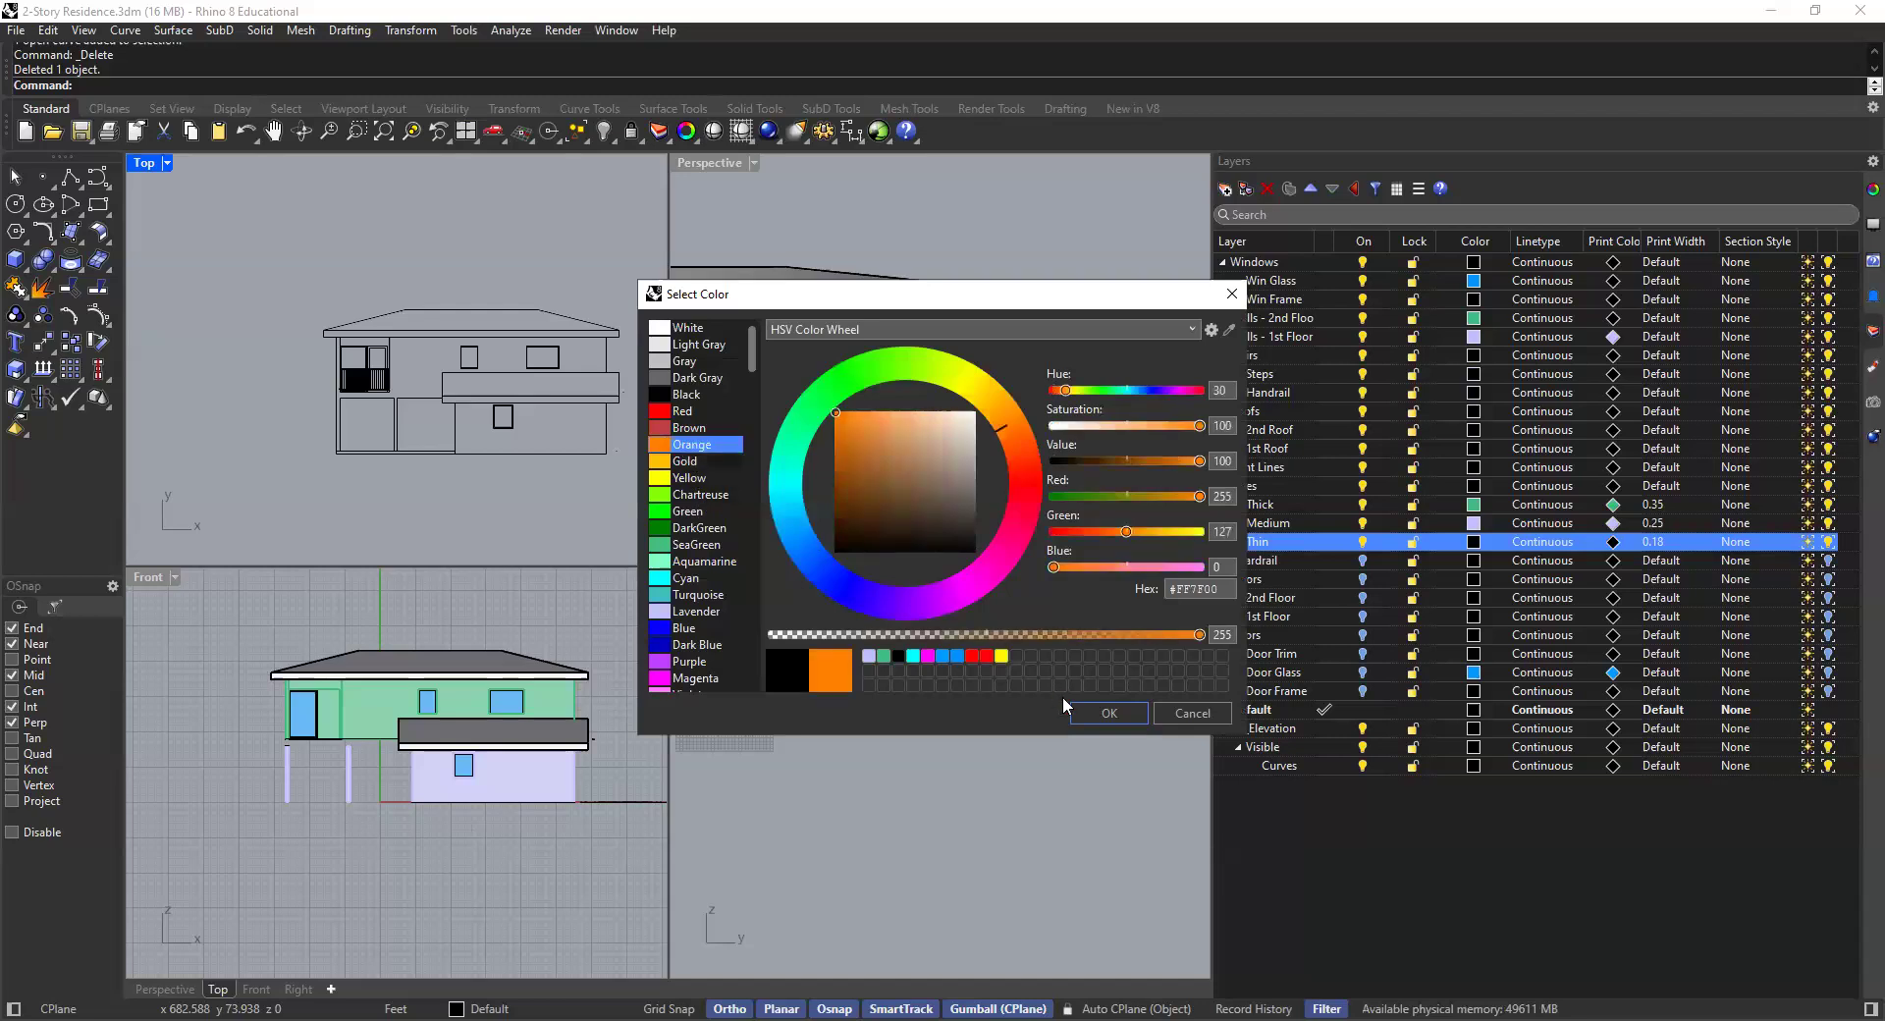
{"action": "left_click", "coordinate": [1101, 716]}
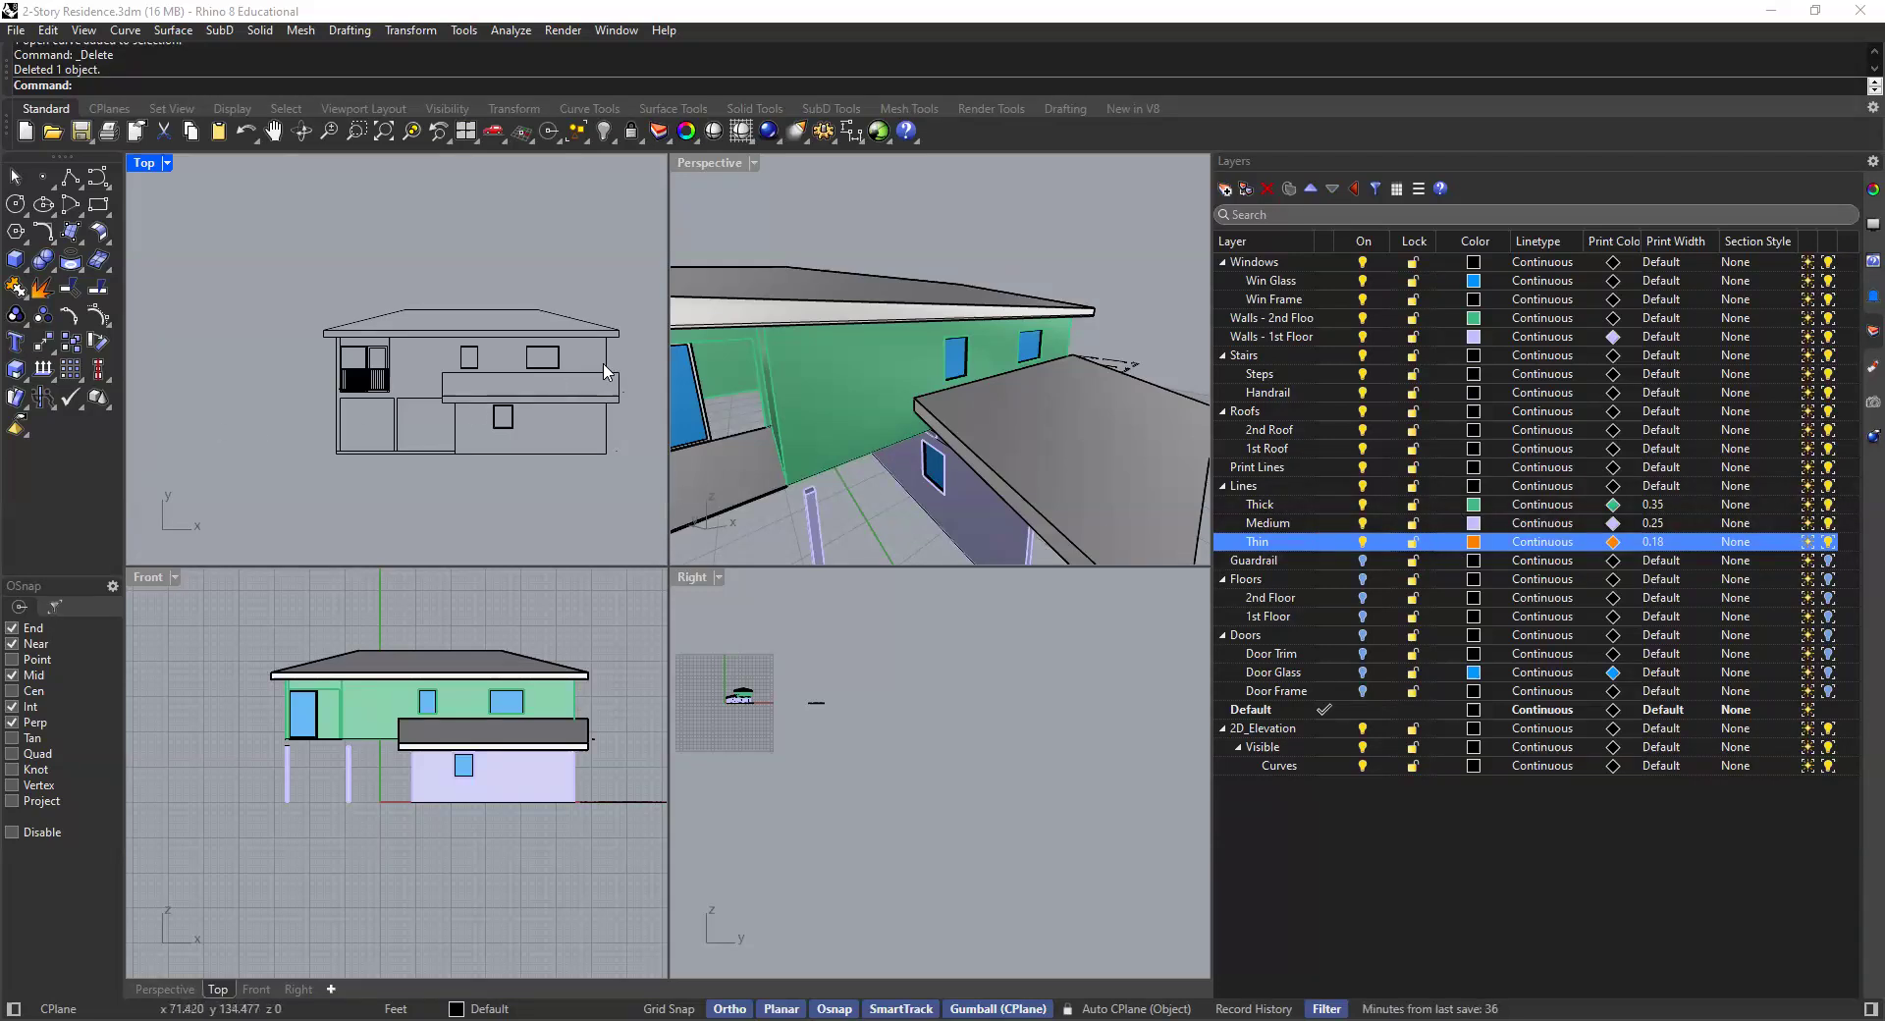
- In the maximized Top view, move the balcony band curves of the elevation onto the Thick layer
{"action": "scroll", "coordinate": [604, 371], "scroll_direction": "up", "scroll_amount": 3}
{"action": "double_click", "coordinate": [145, 167]}
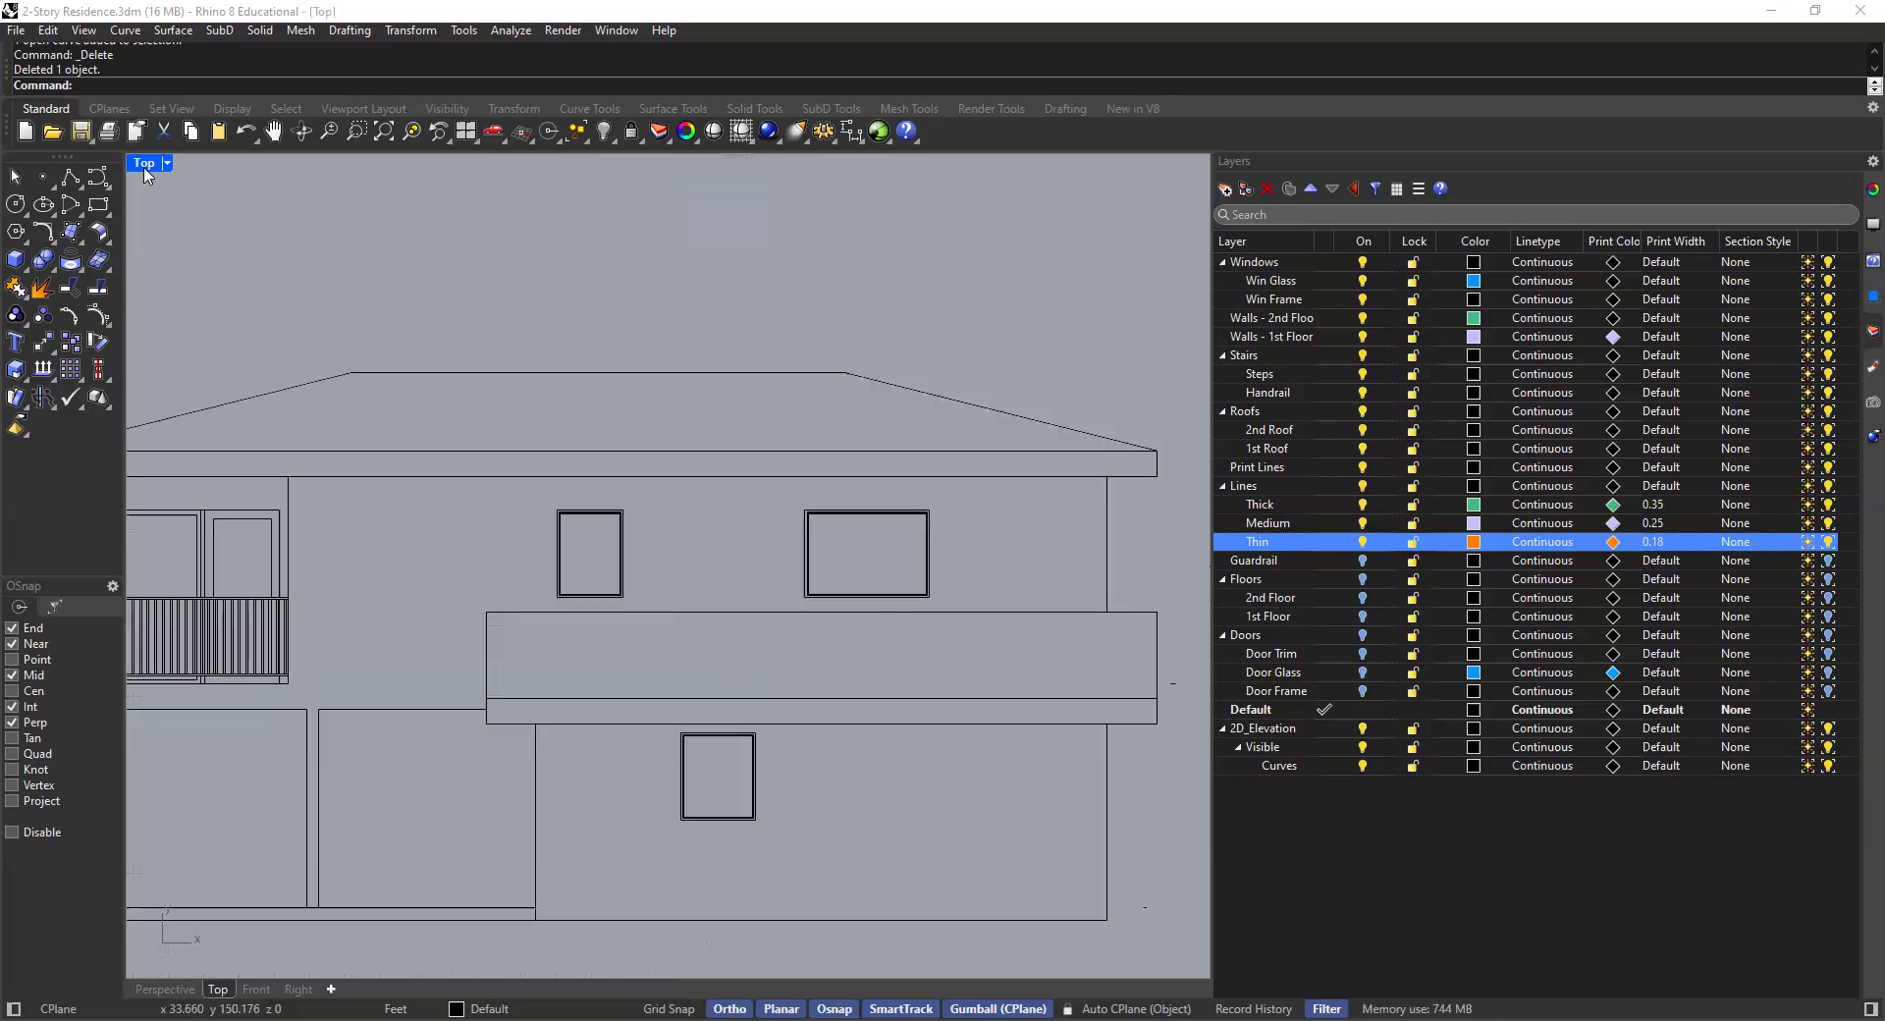
{"action": "scroll", "coordinate": [893, 598], "scroll_direction": "down", "scroll_amount": 2}
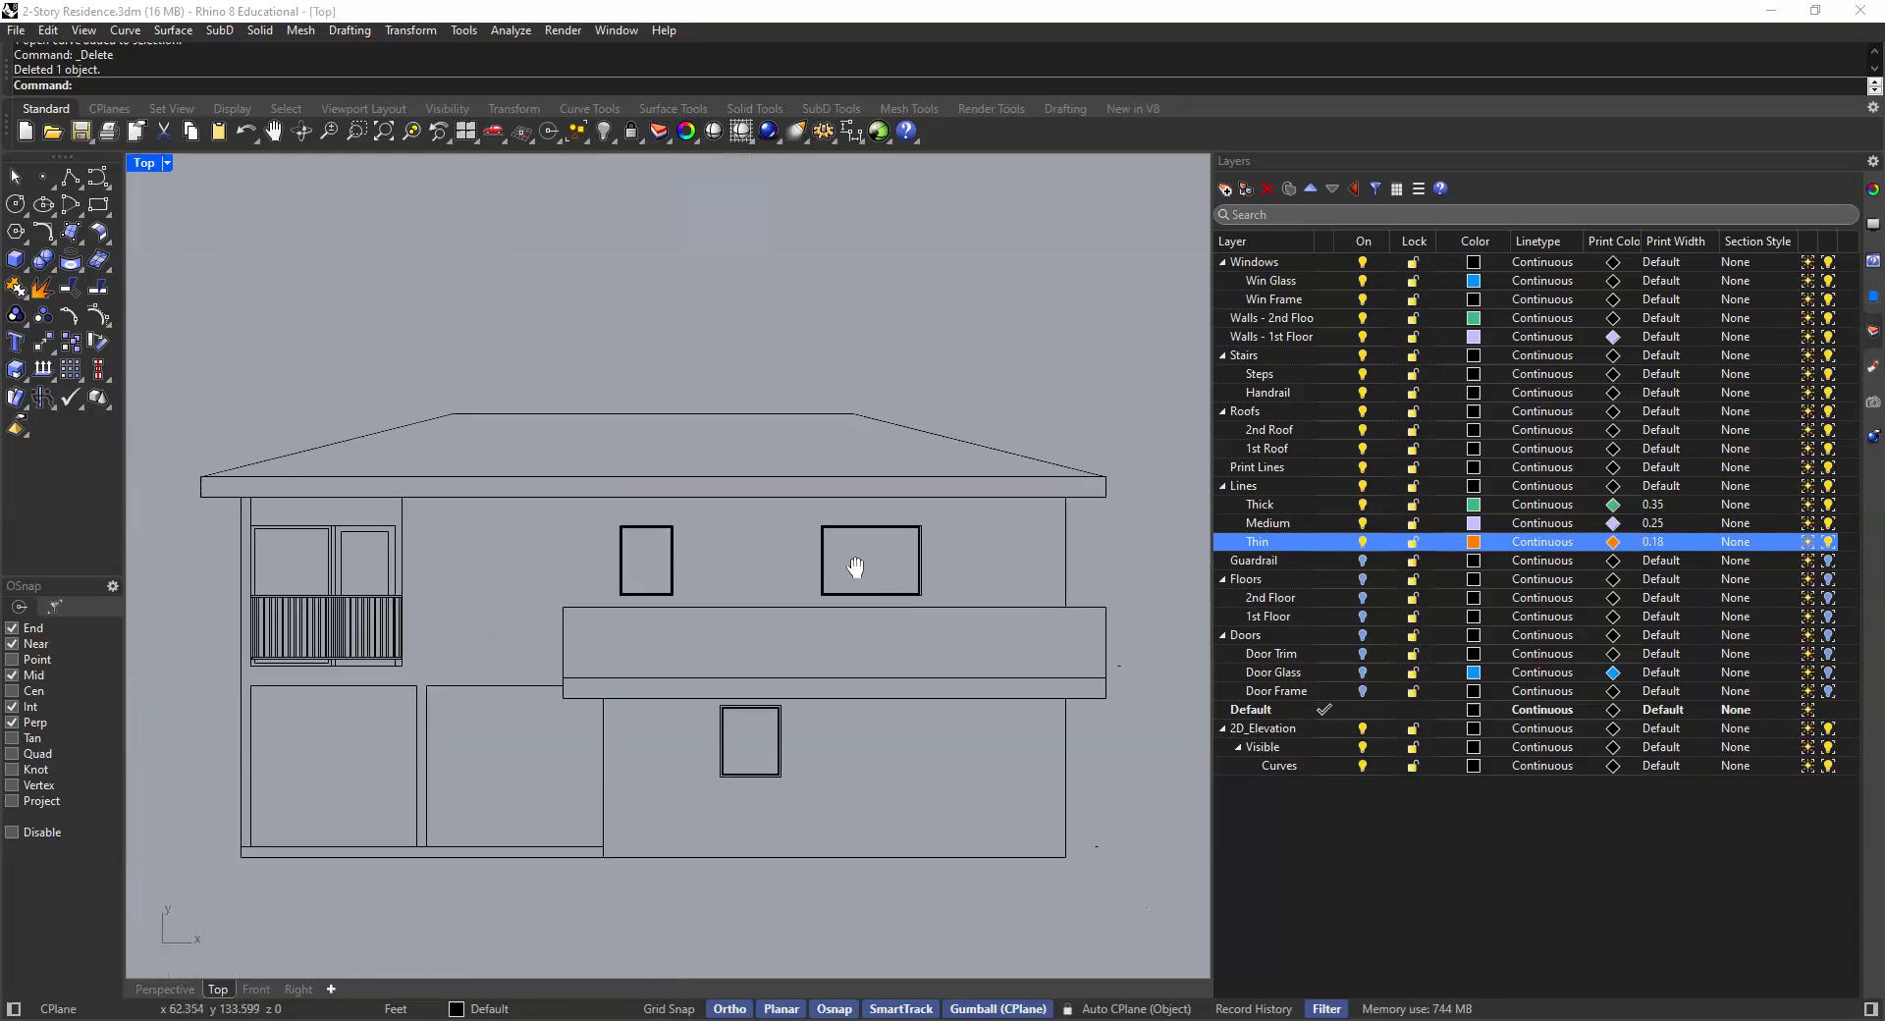
{"action": "right_click_drag", "start_coordinate": [855, 567], "coordinate": [802, 501]}
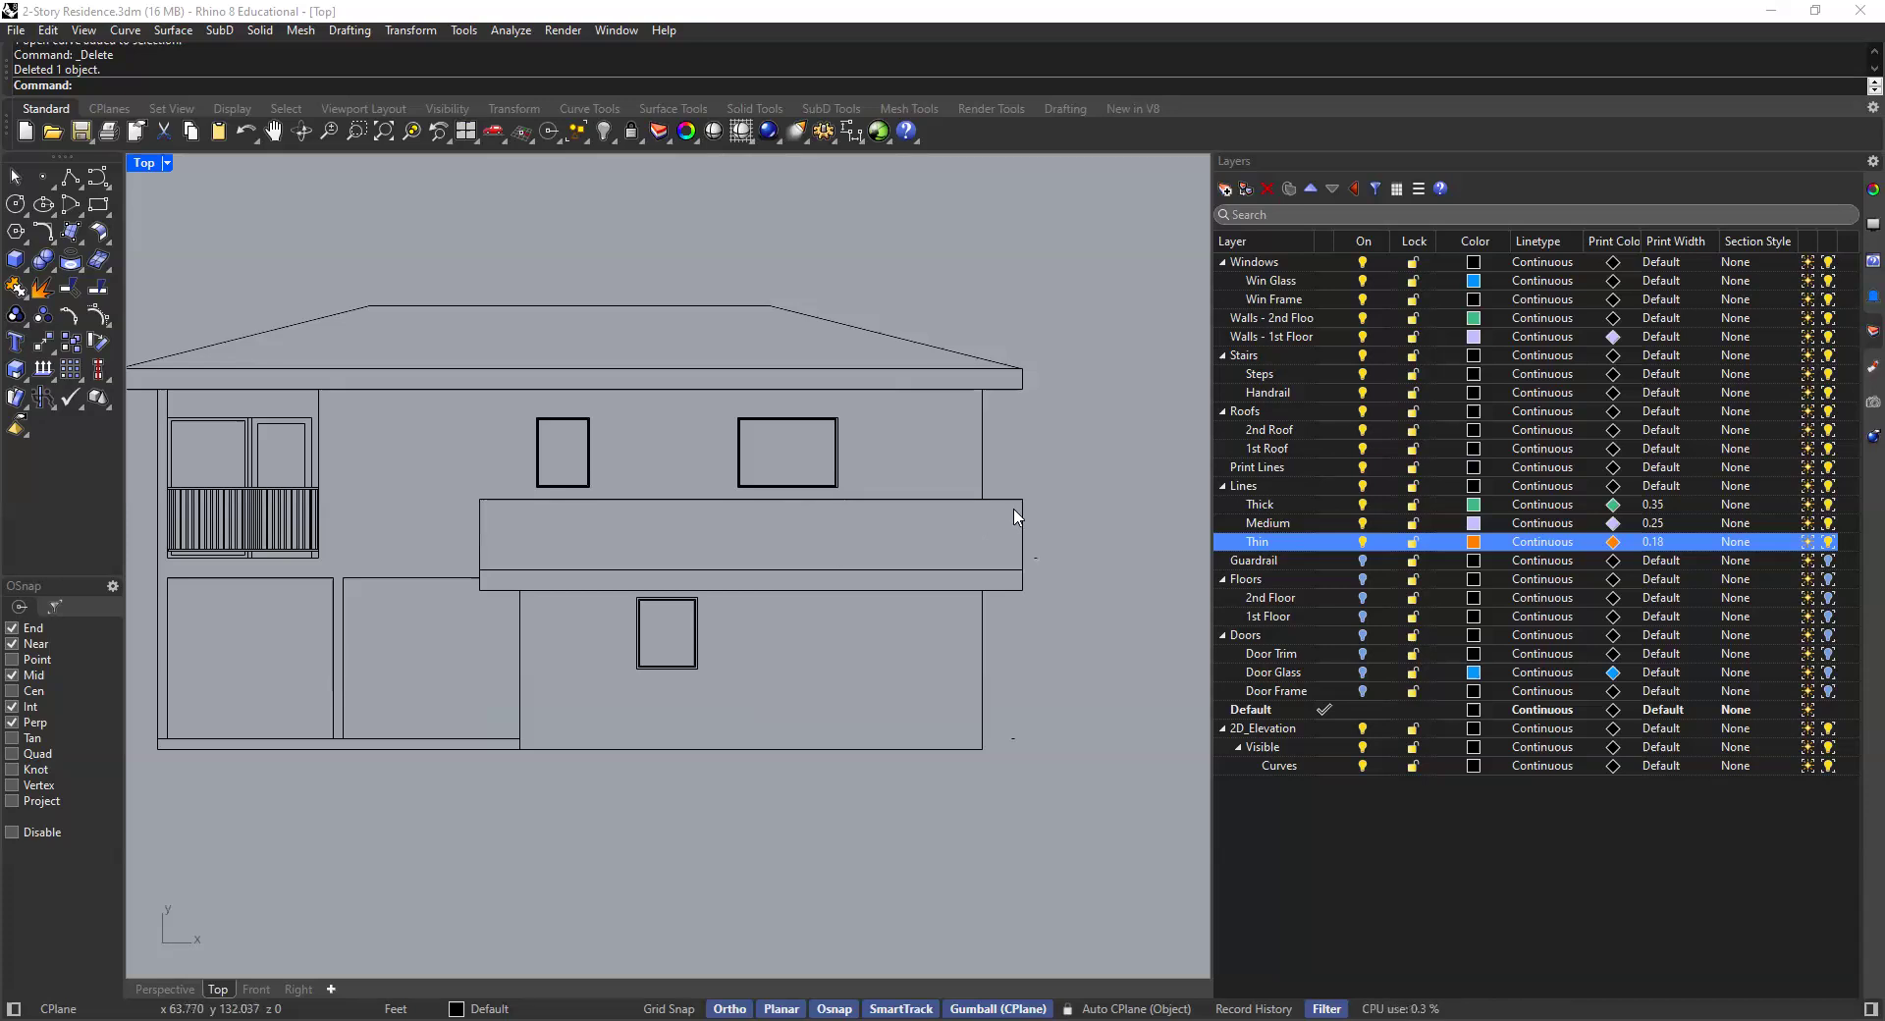
{"action": "left_click", "coordinate": [991, 582]}
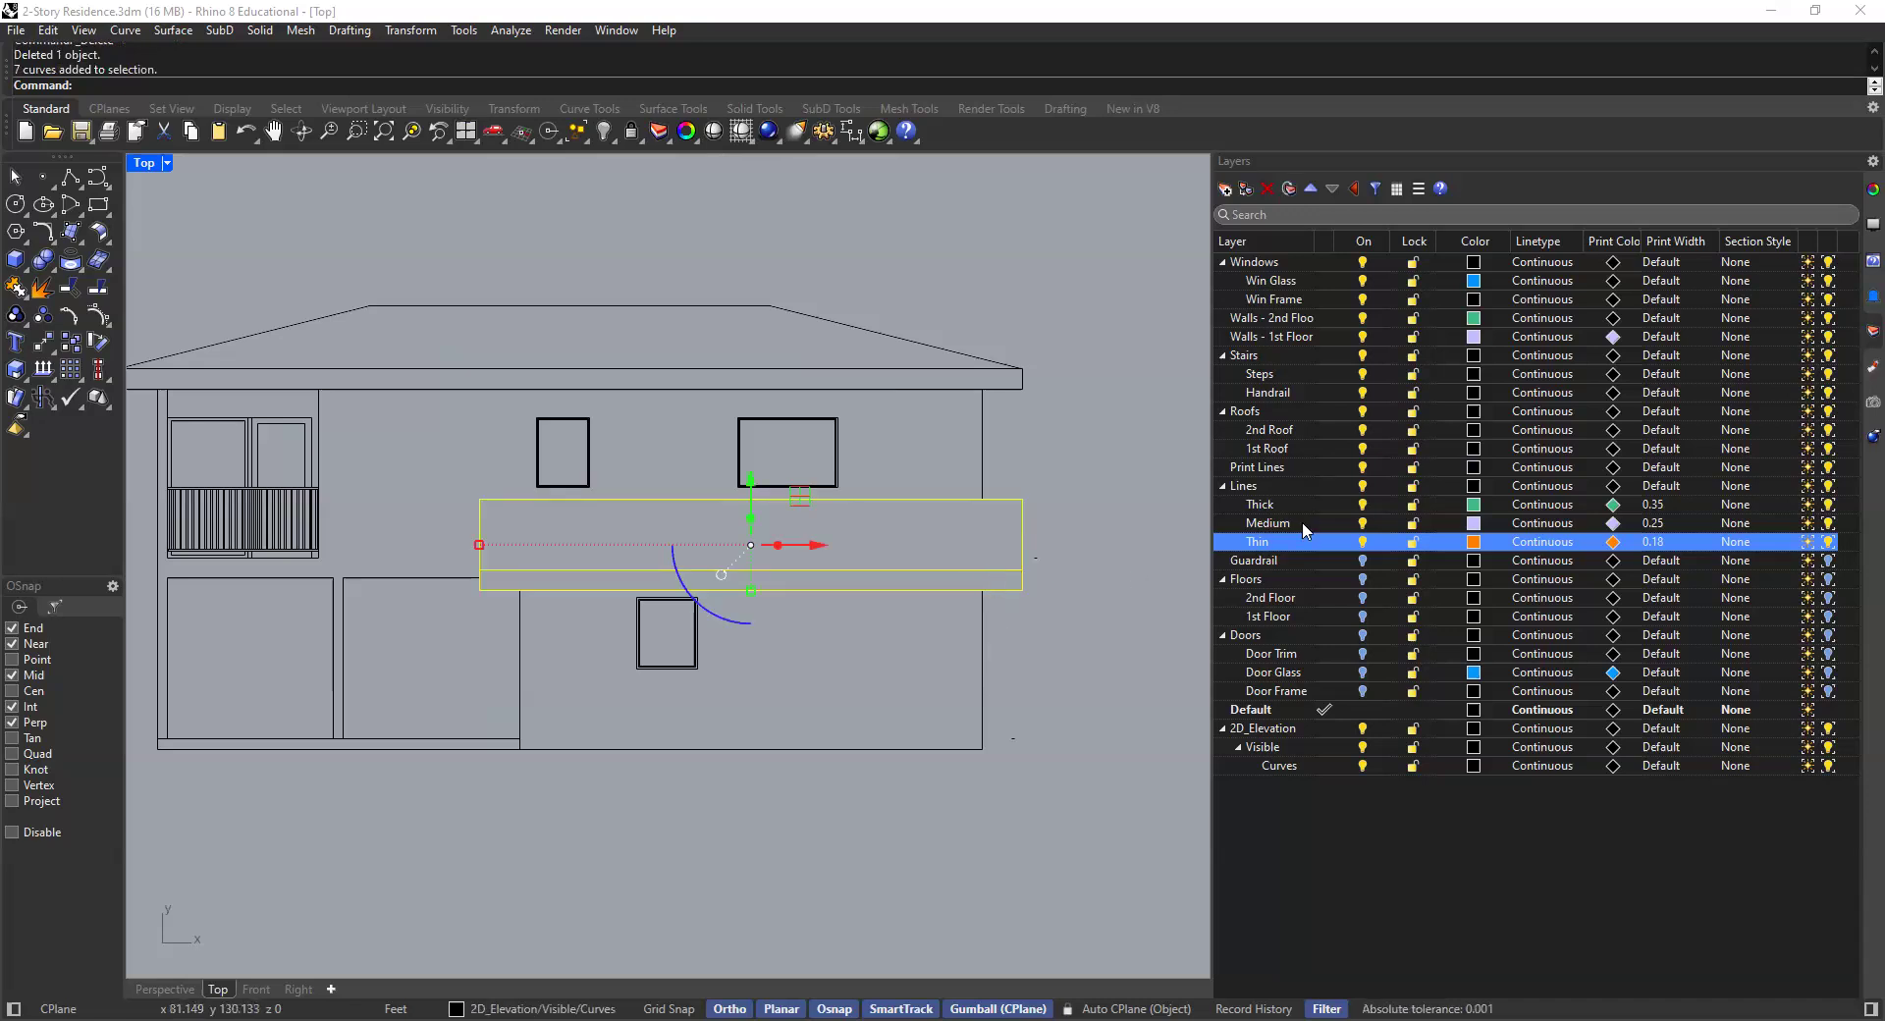
{"action": "right_click", "coordinate": [1333, 504]}
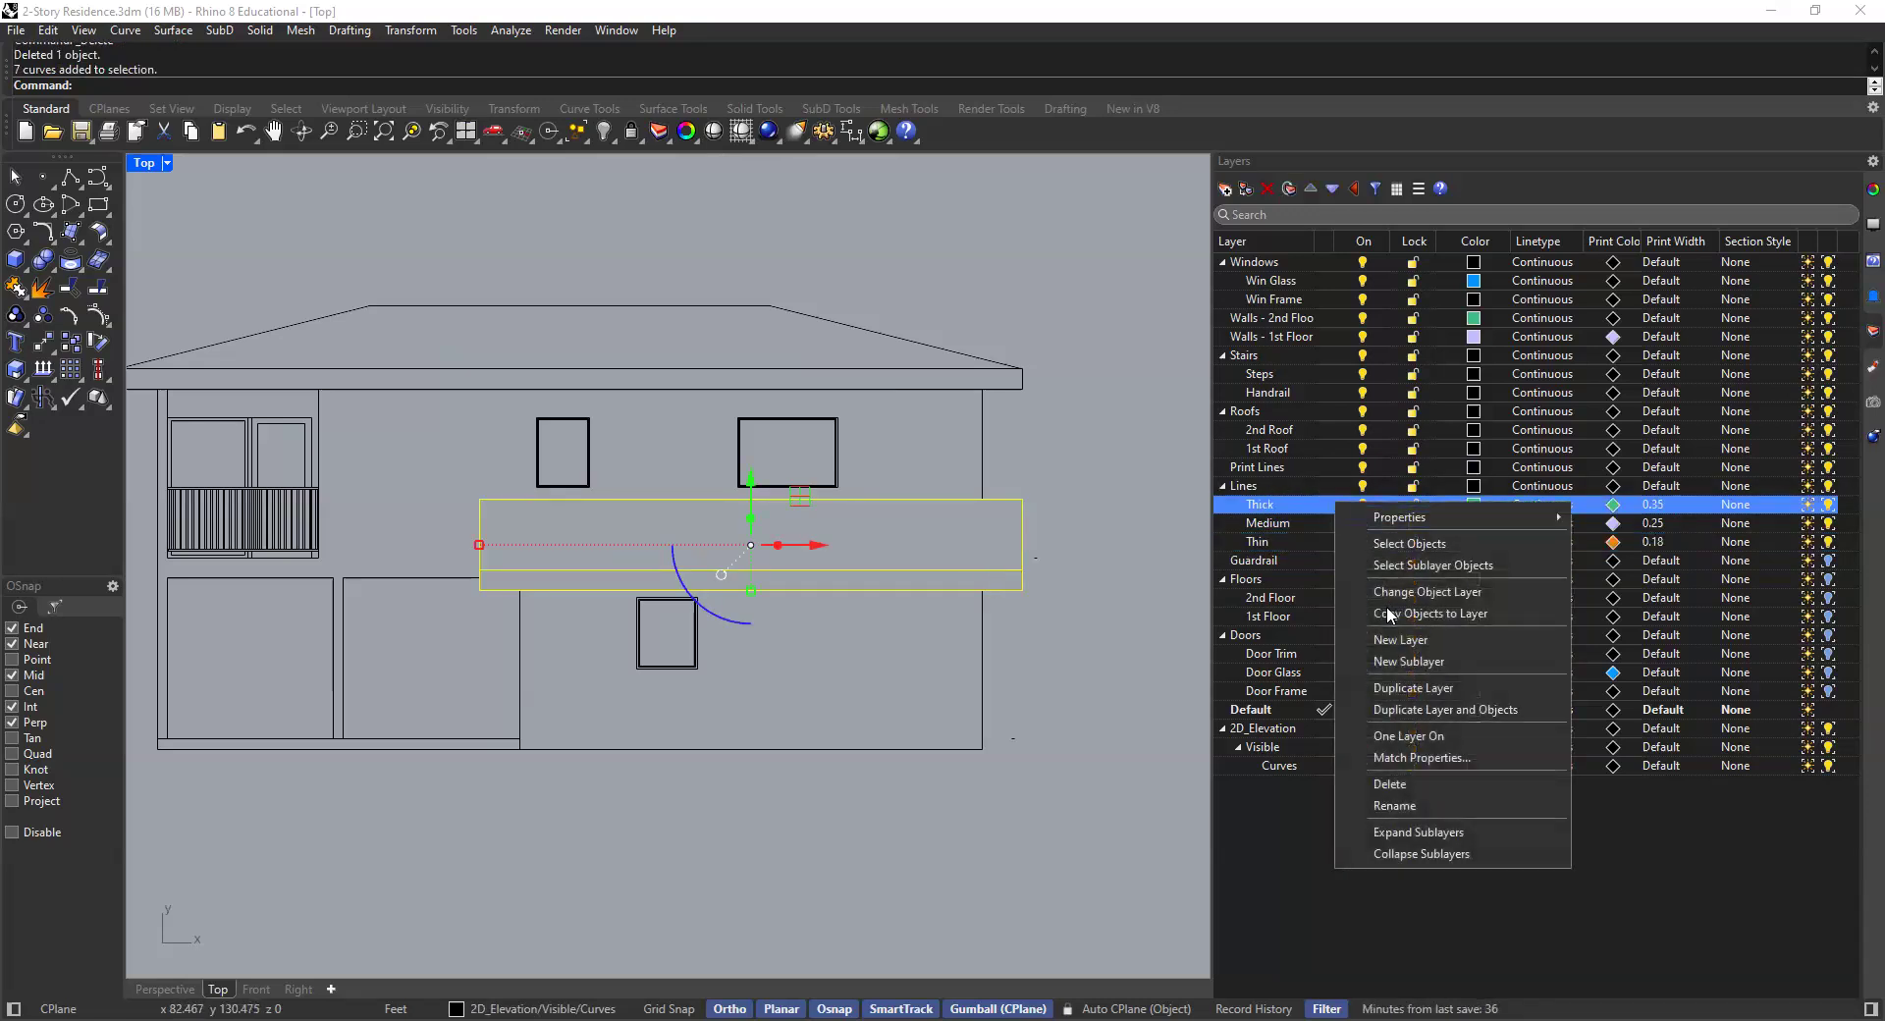
{"action": "left_click", "coordinate": [1410, 543]}
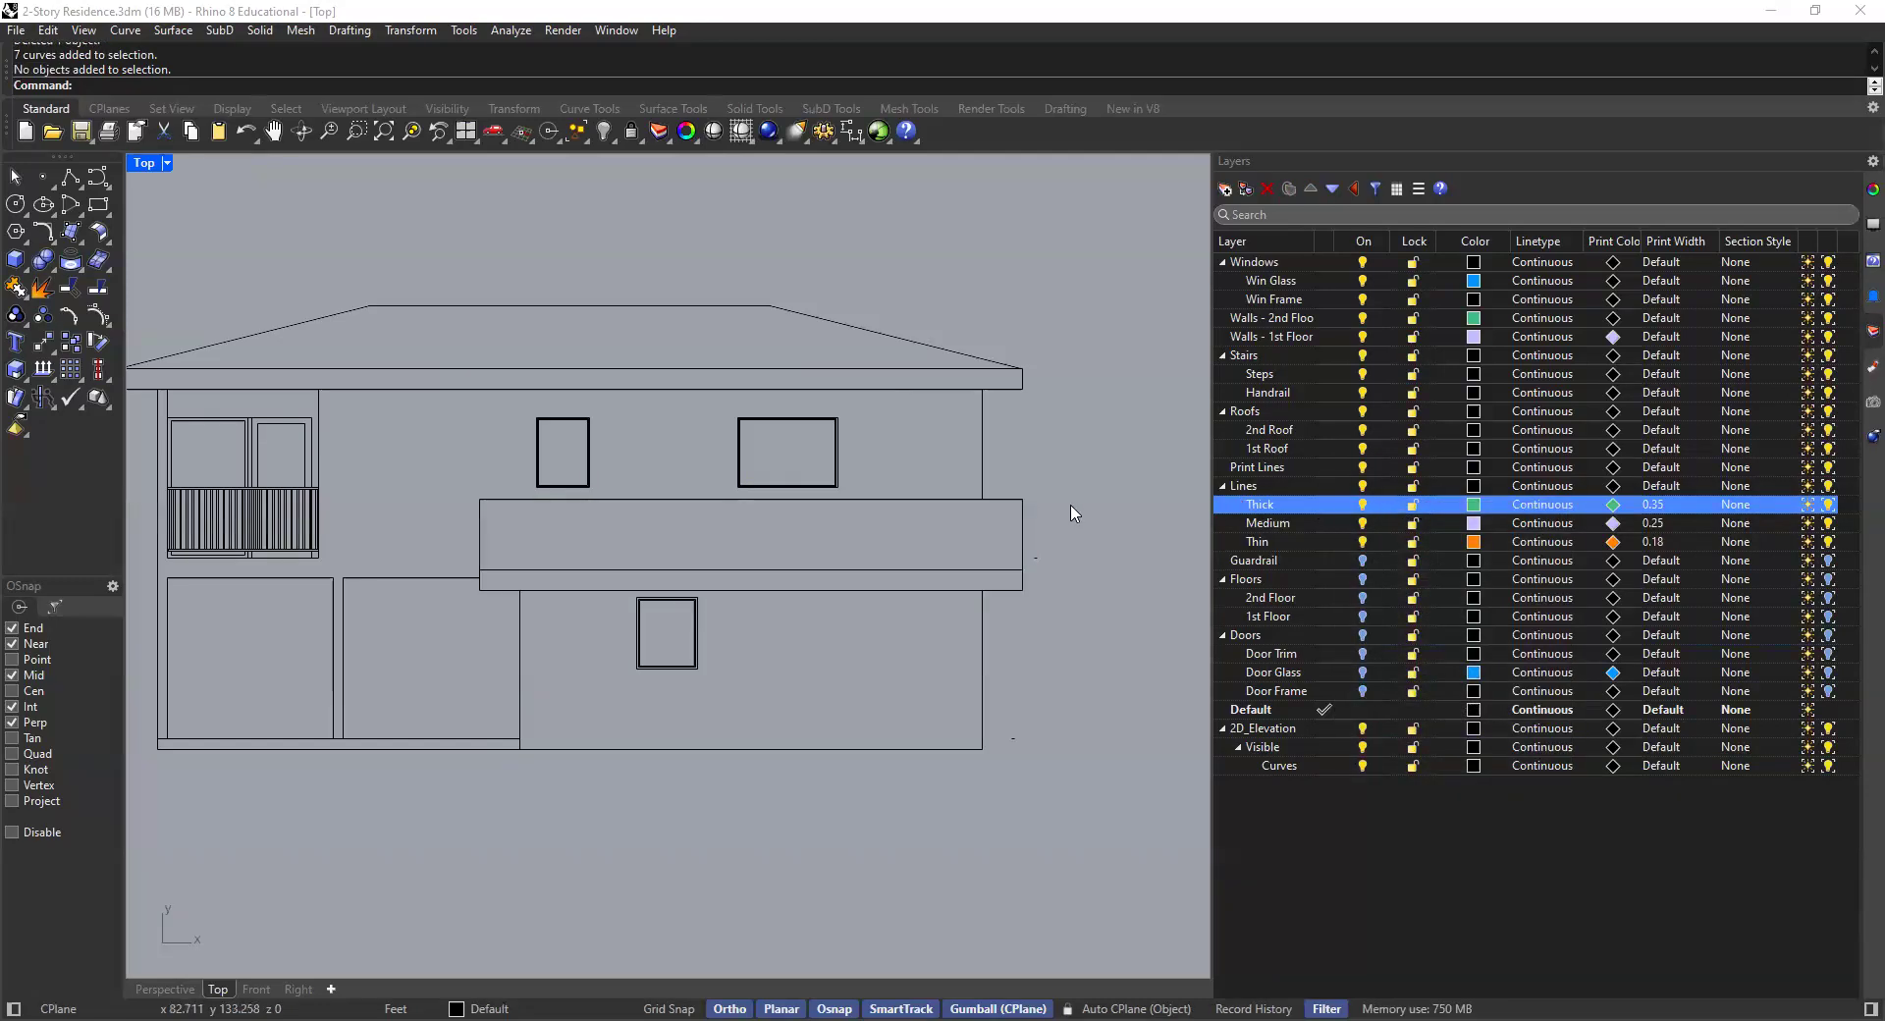
{"action": "left_click", "coordinate": [1014, 499]}
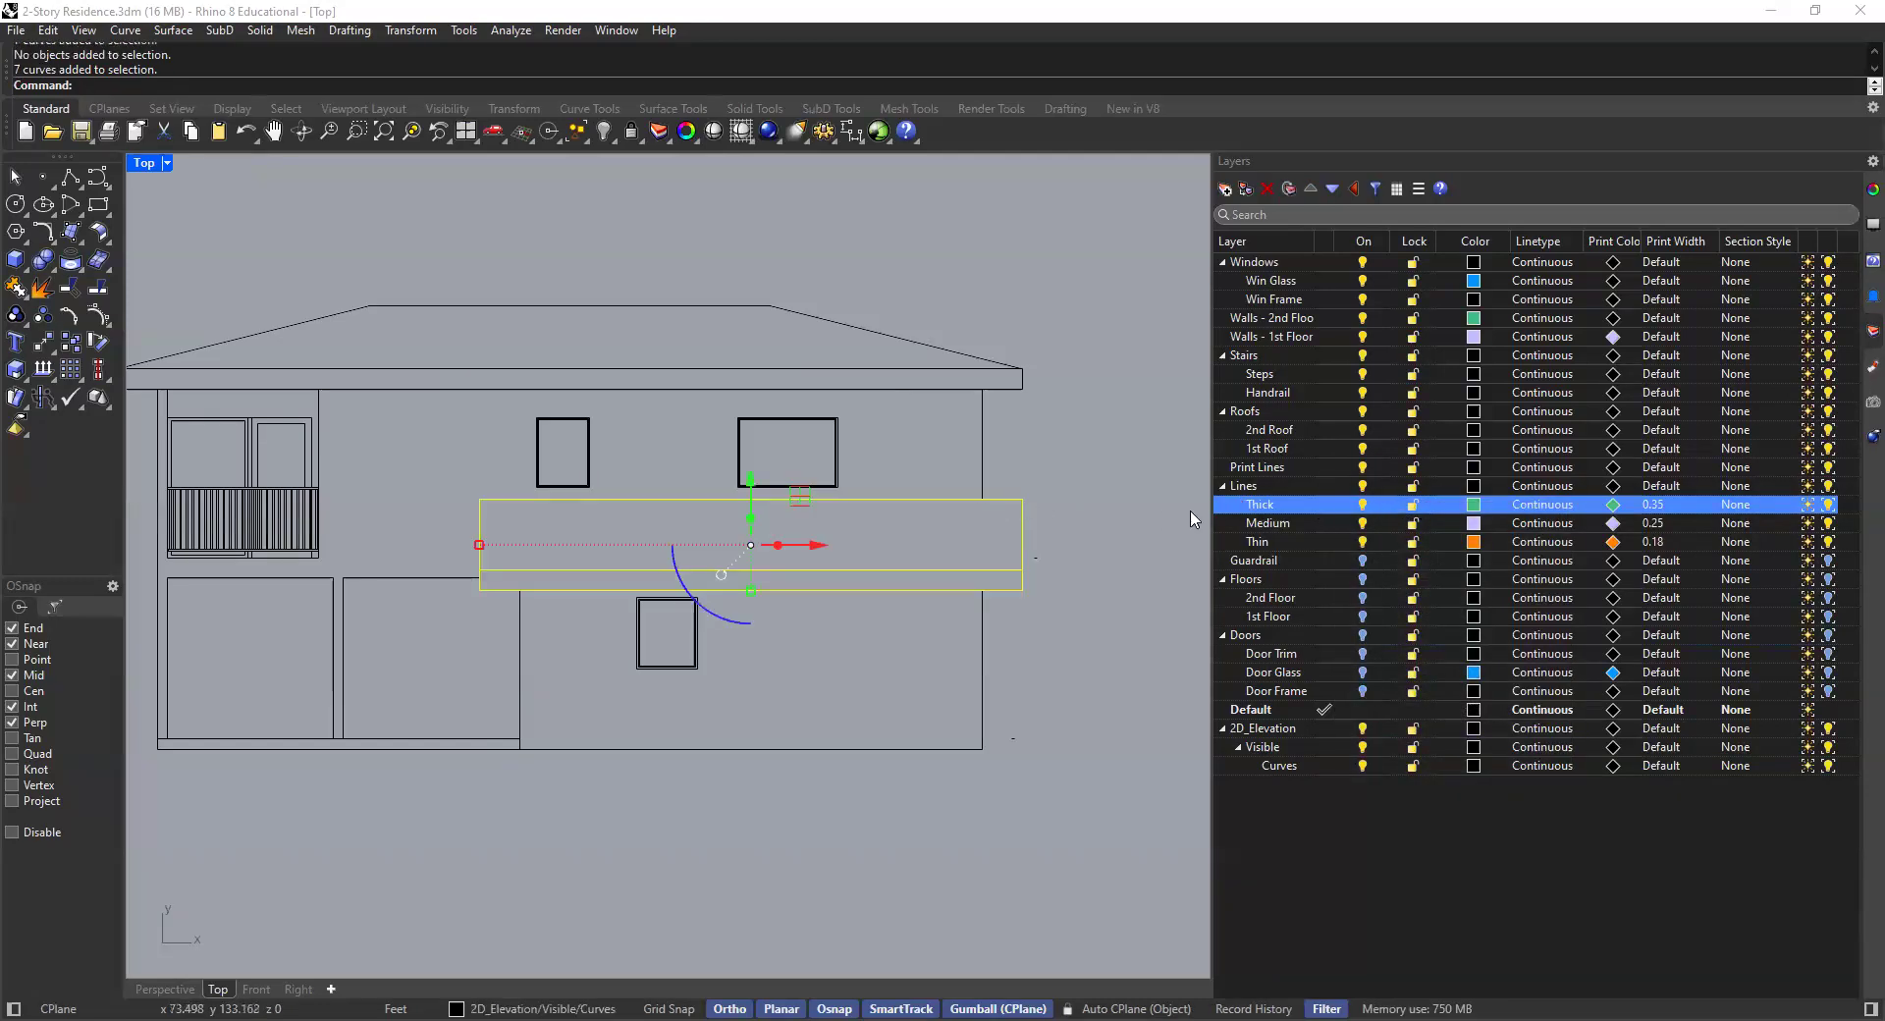
{"action": "right_click", "coordinate": [1279, 509]}
{"action": "left_click", "coordinate": [1375, 592]}
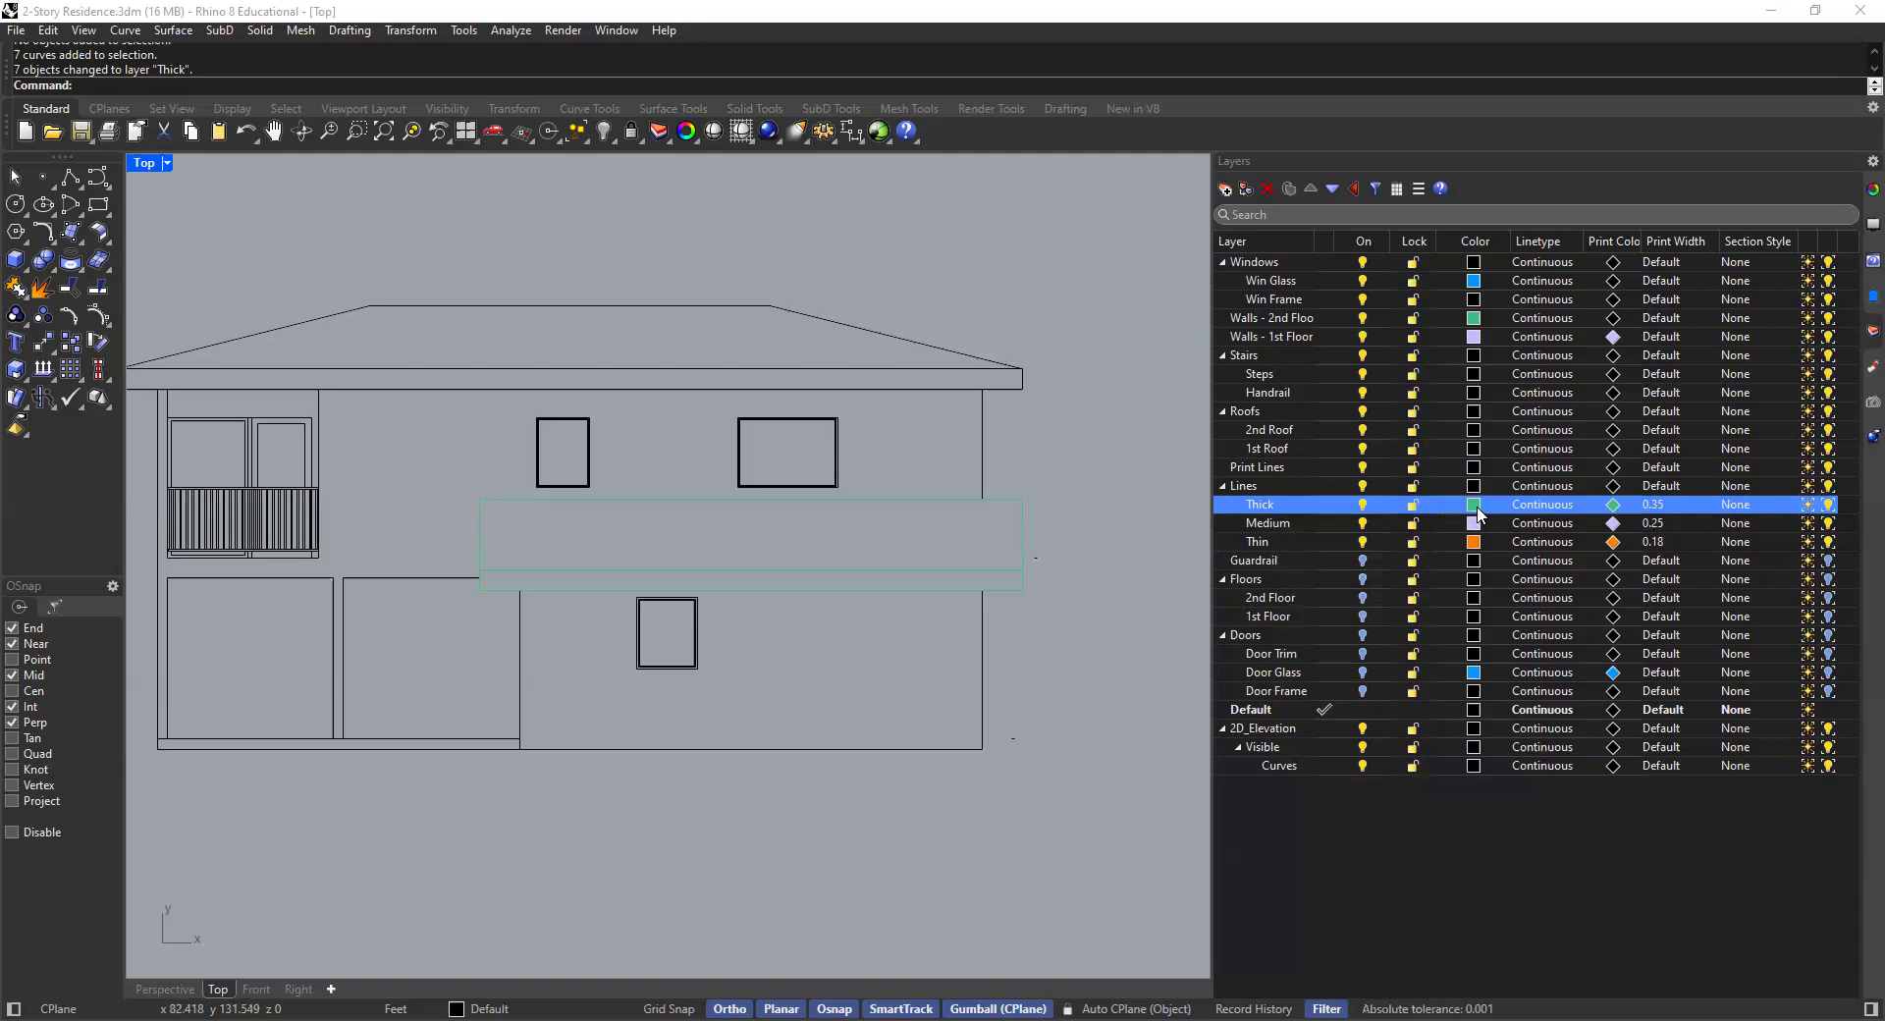
- Move the first-floor wall outline curves onto the Thick layer
{"action": "left_click", "coordinate": [982, 678]}
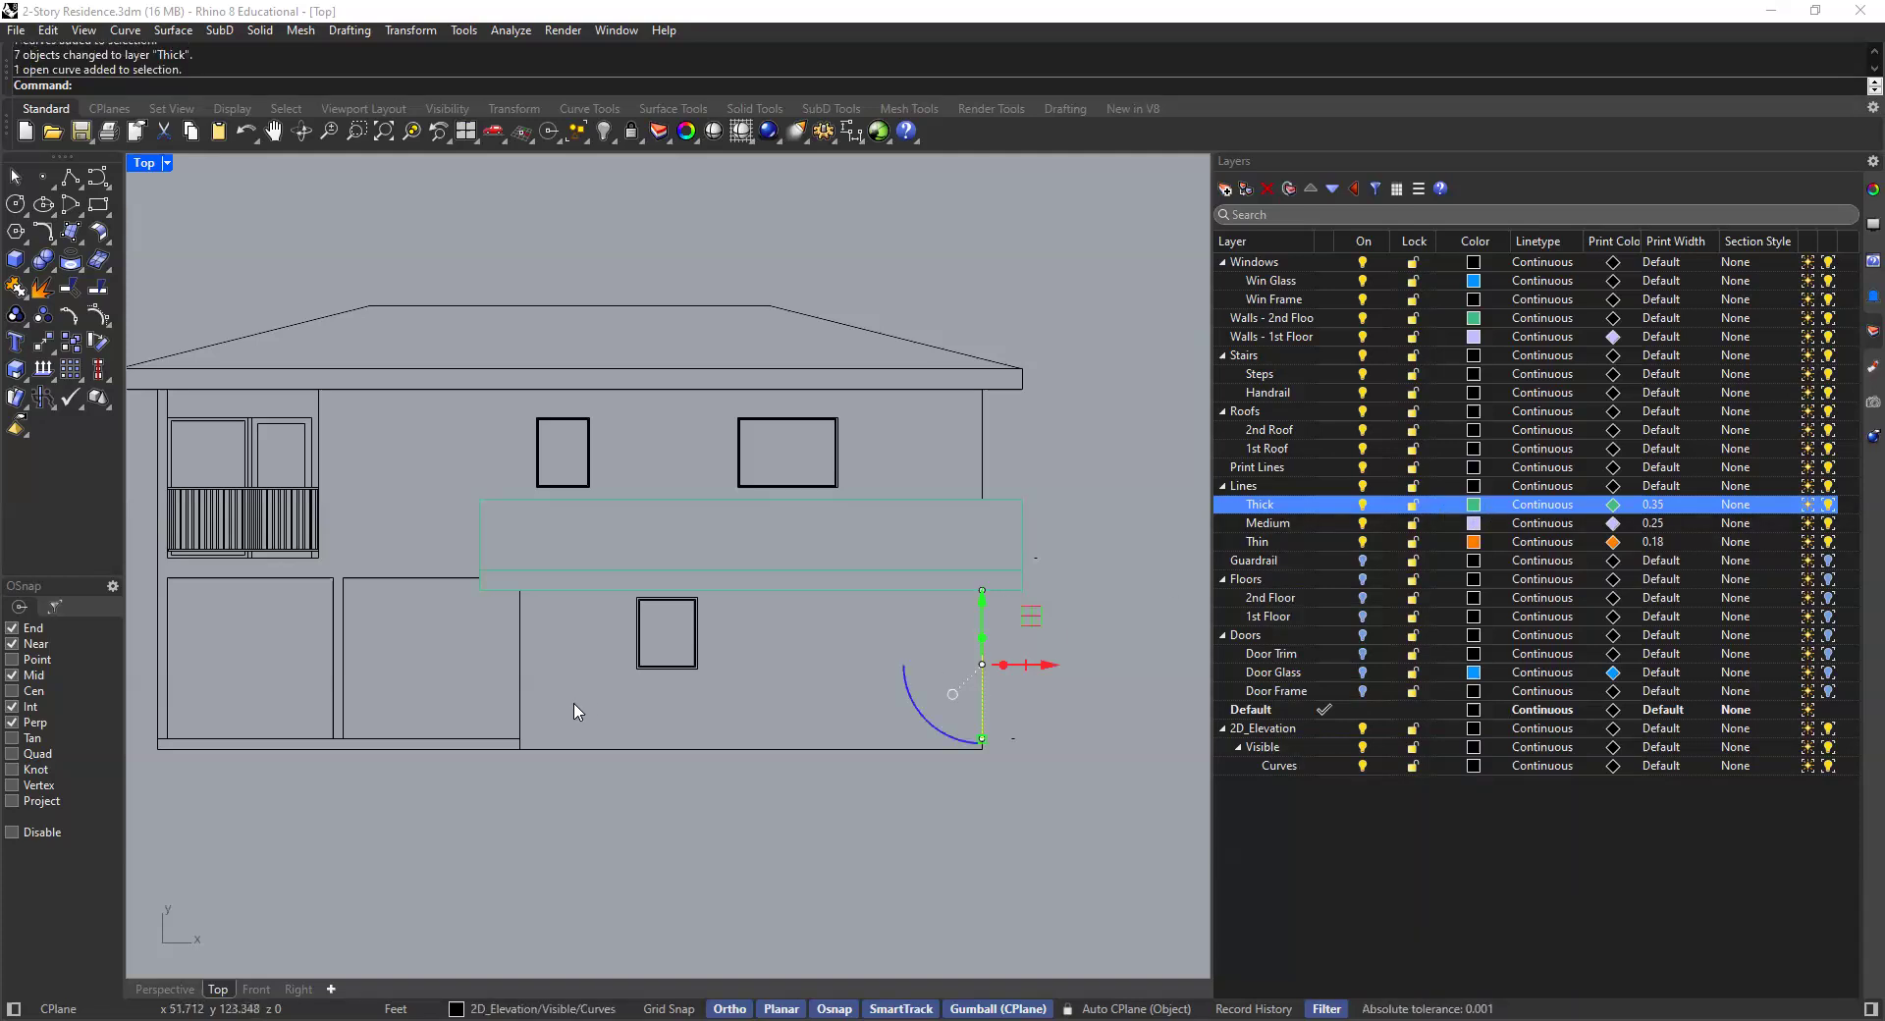
{"action": "left_click", "coordinate": [521, 678], "text": "shift"}
{"action": "left_click", "coordinate": [554, 750], "text": "shift"}
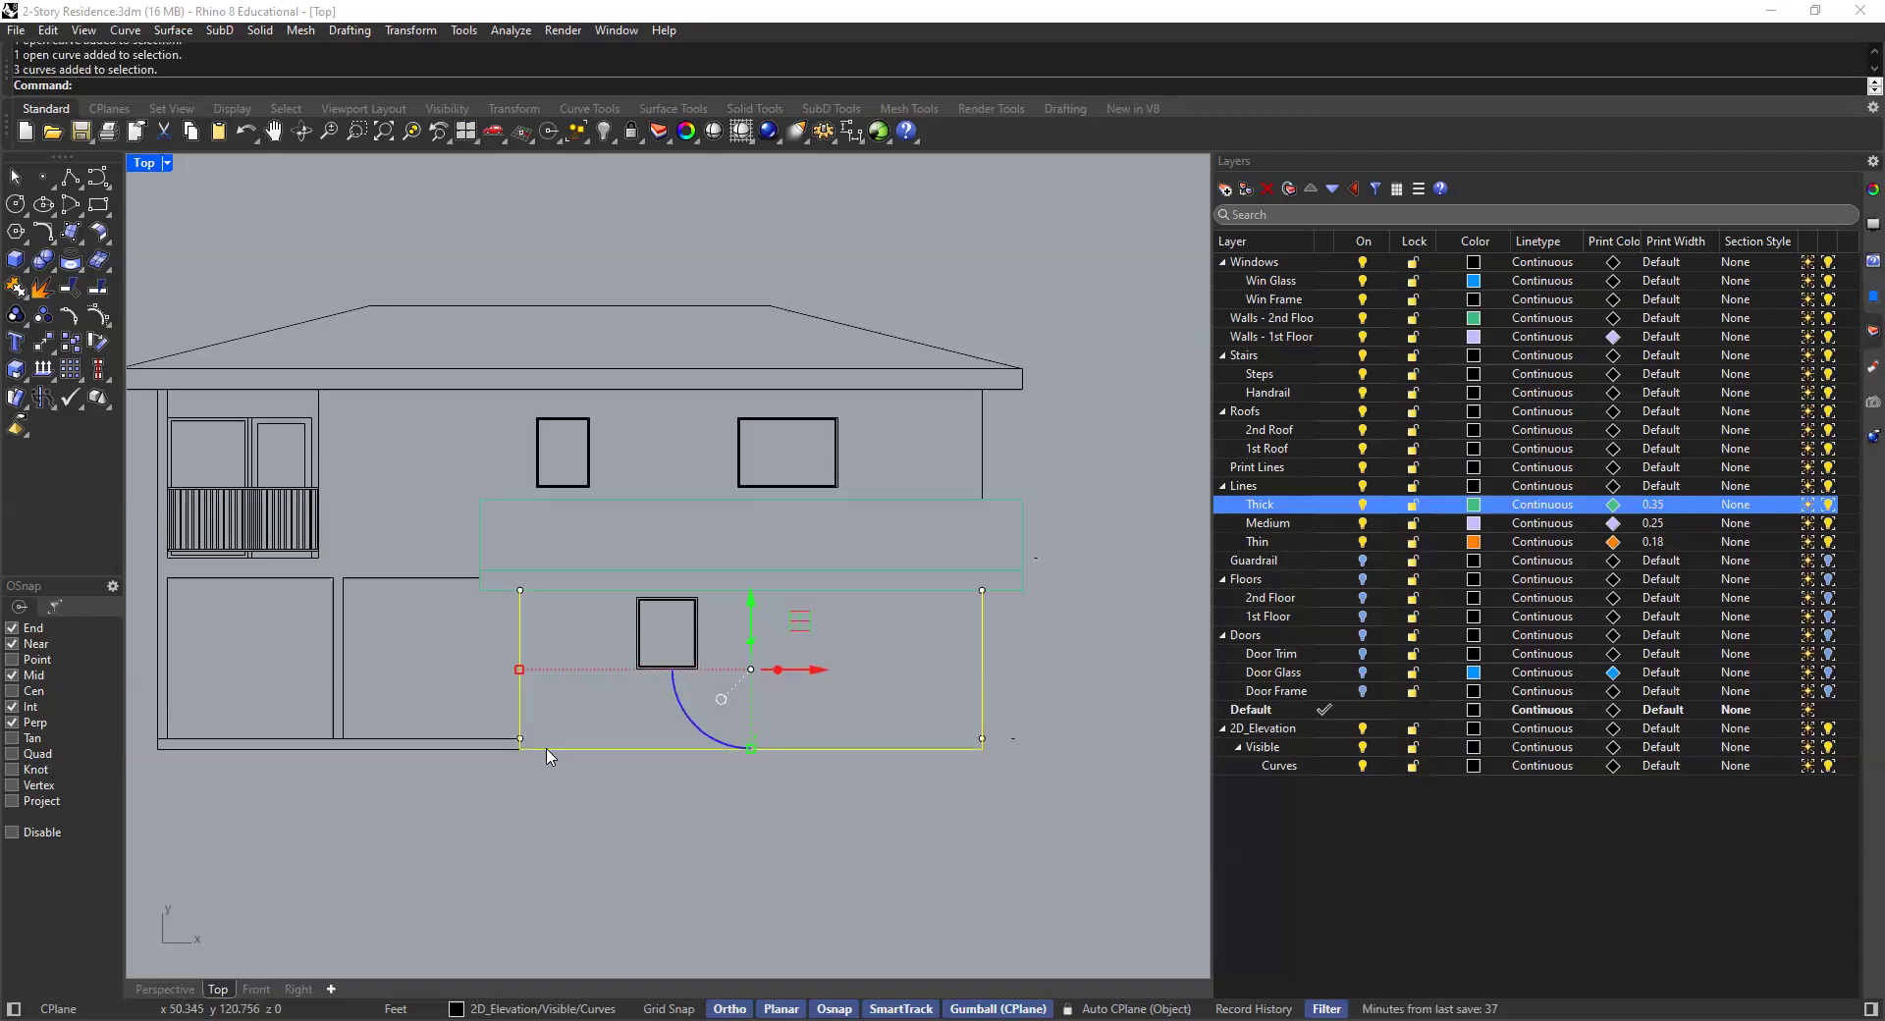
{"action": "scroll", "coordinate": [560, 756], "scroll_direction": "up", "scroll_amount": 5}
{"action": "scroll", "coordinate": [589, 728], "scroll_direction": "down", "scroll_amount": 5}
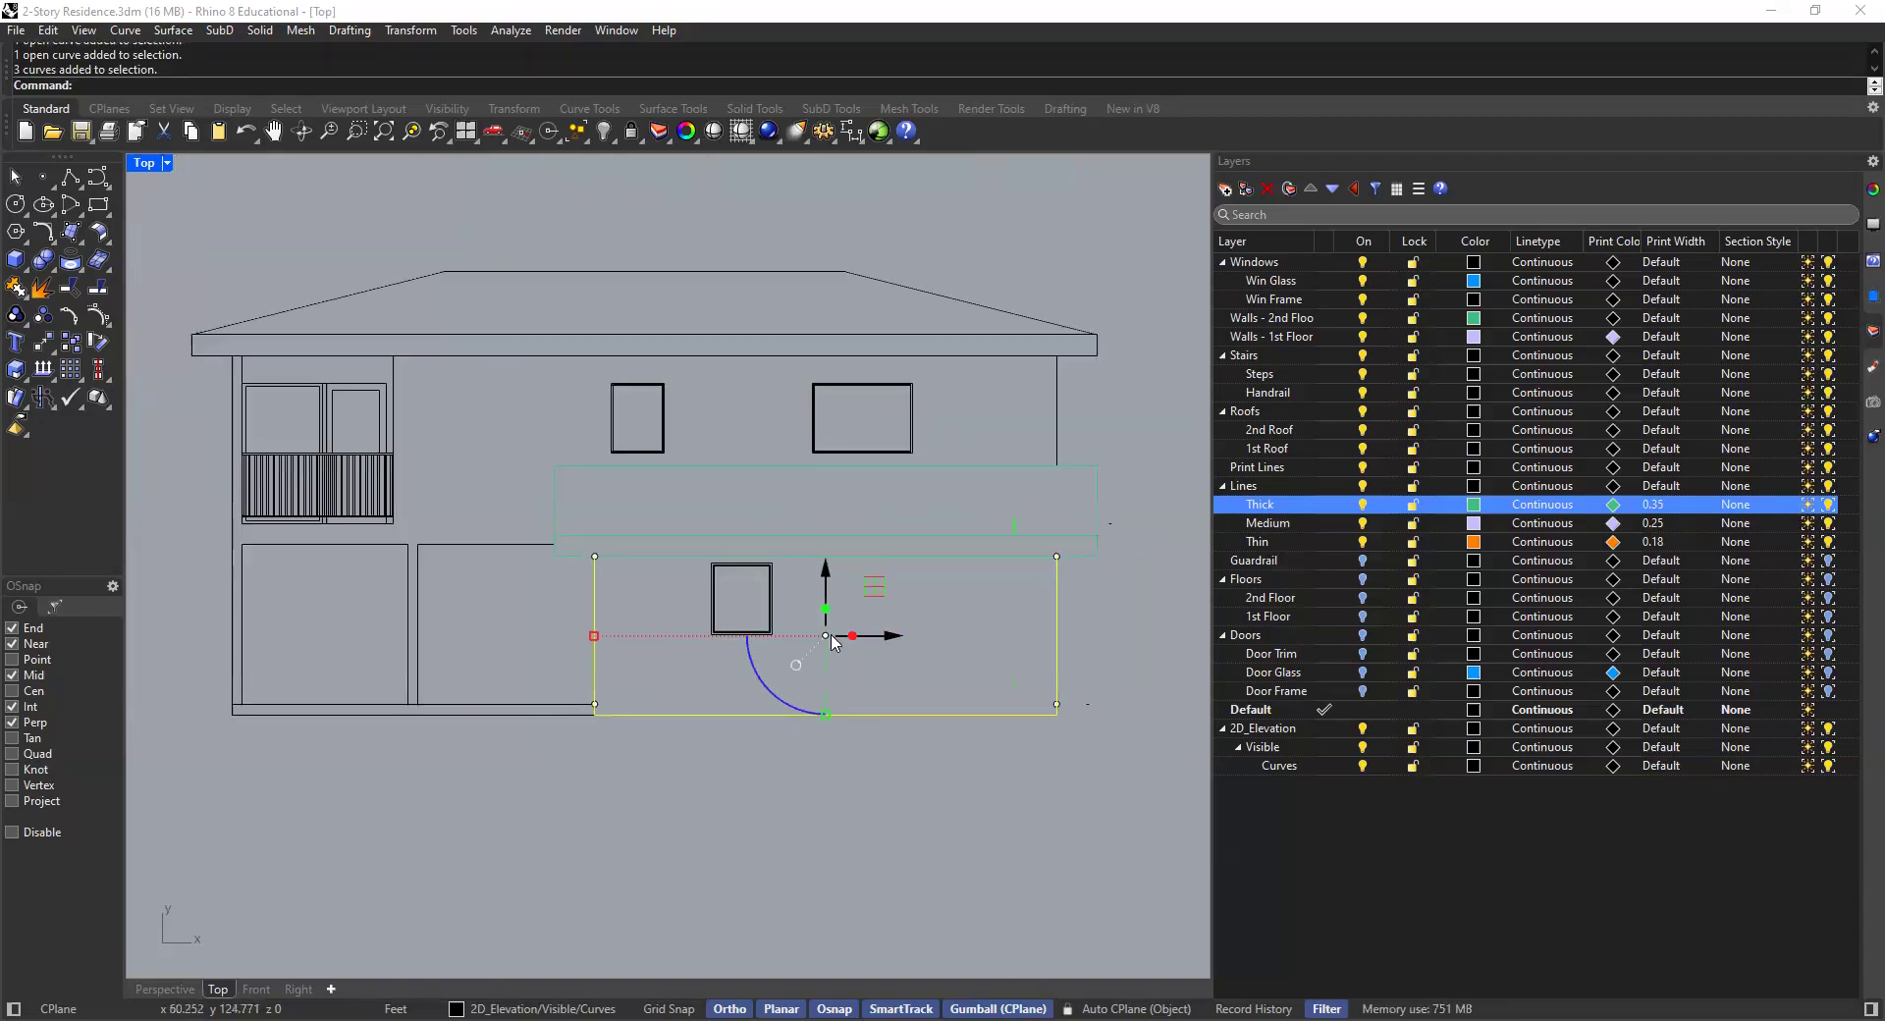
{"action": "right_click", "coordinate": [1289, 505]}
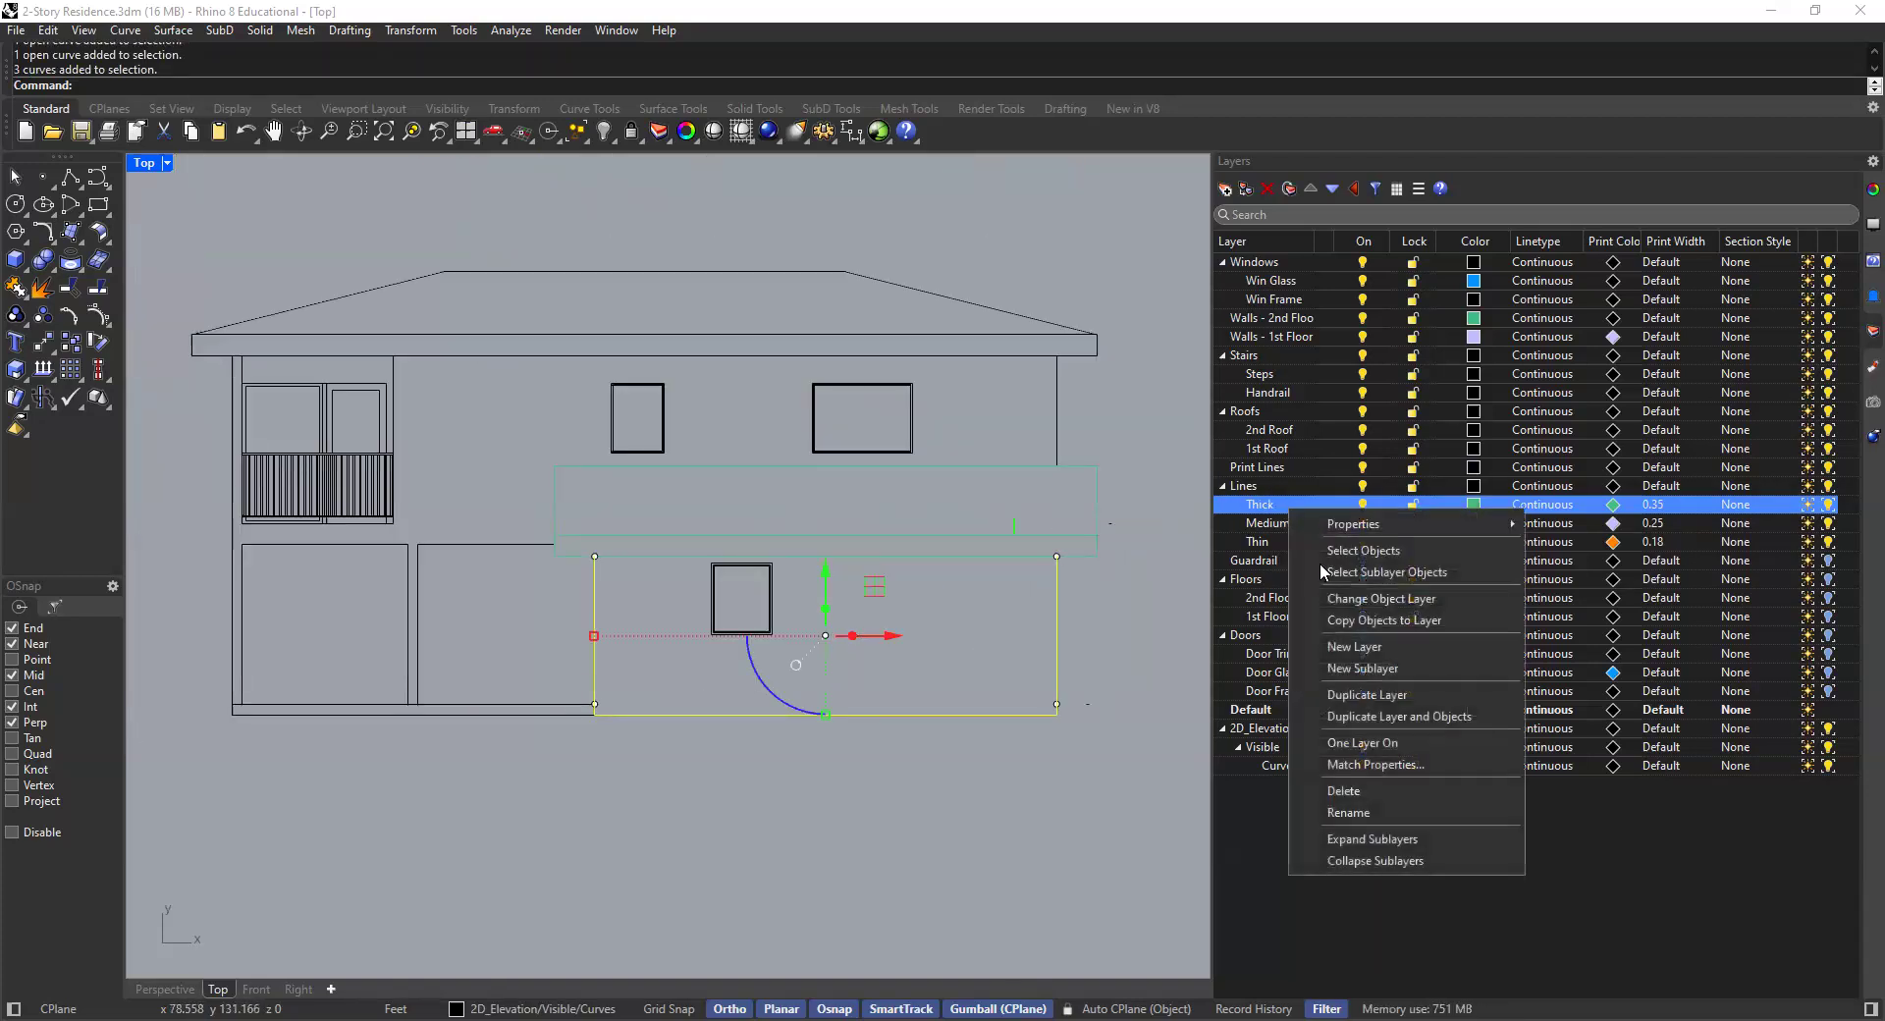
{"action": "left_click", "coordinate": [1371, 598]}
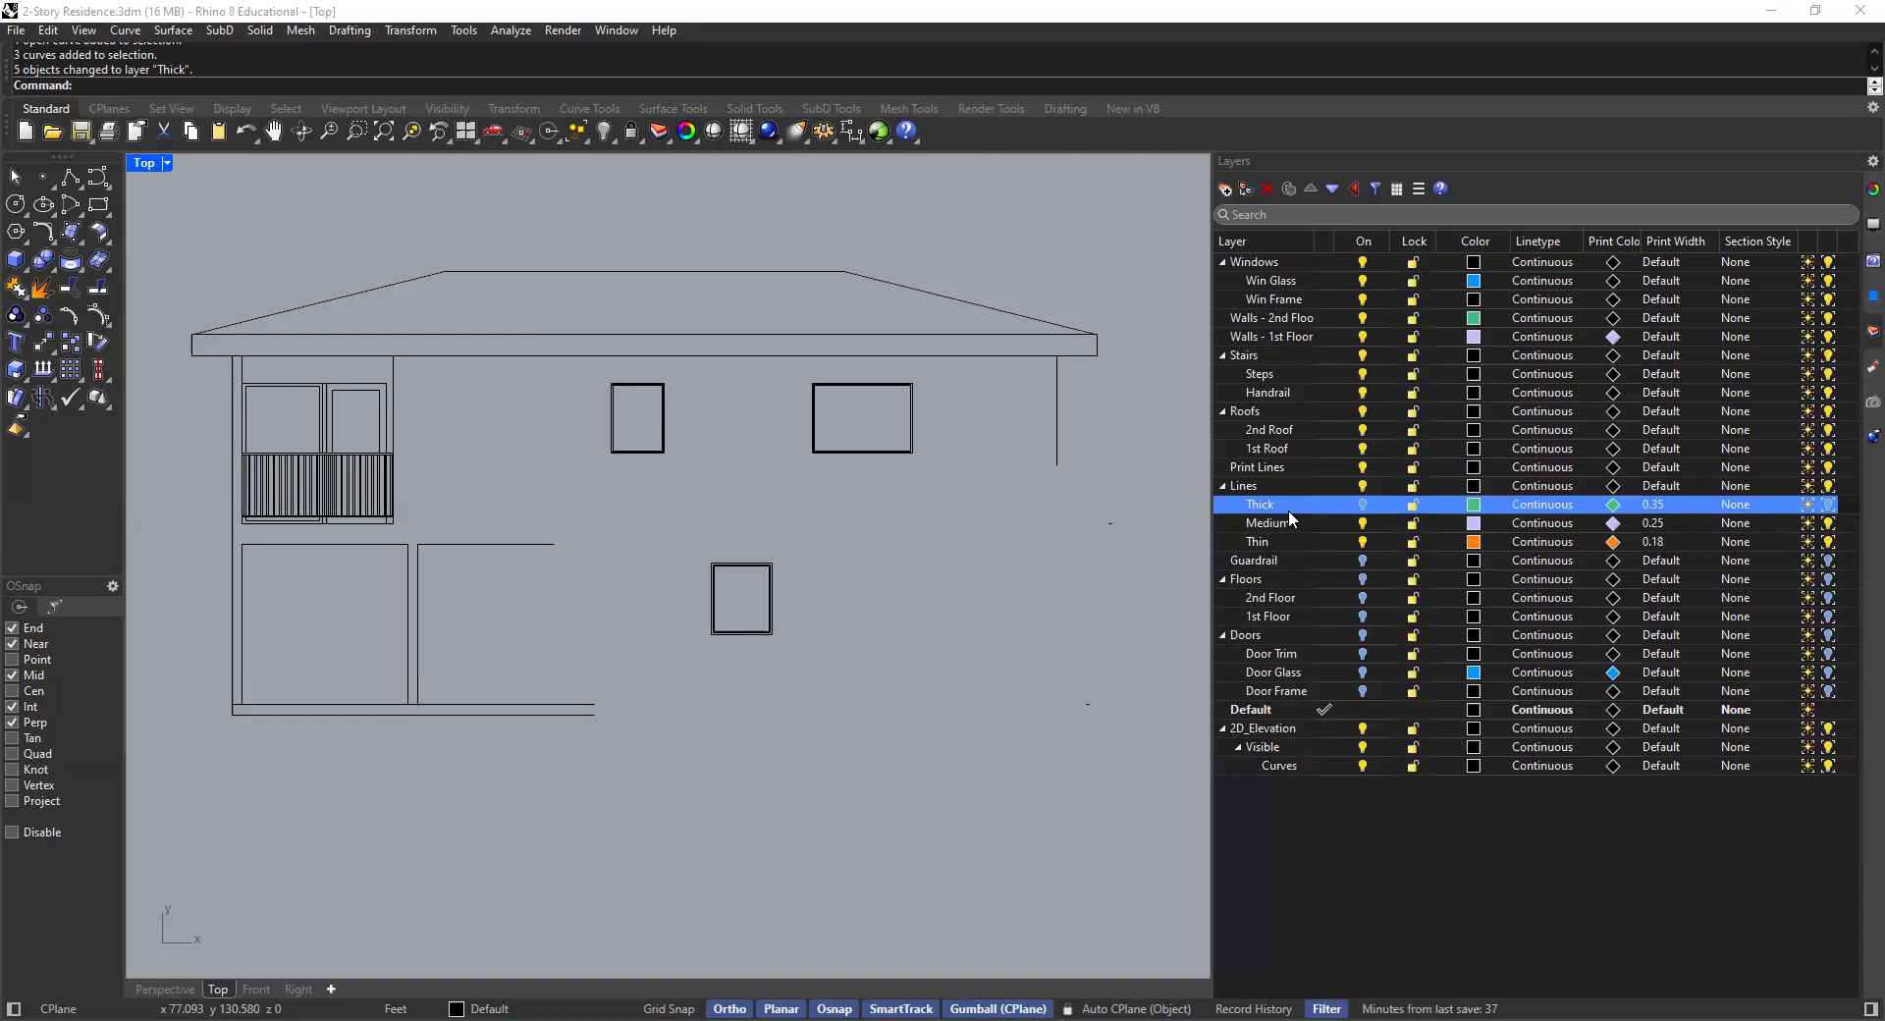
- Select the inner frame curves of the first-floor window and move them onto the Thin layer
{"action": "scroll", "coordinate": [757, 577], "scroll_direction": "up", "scroll_amount": 9}
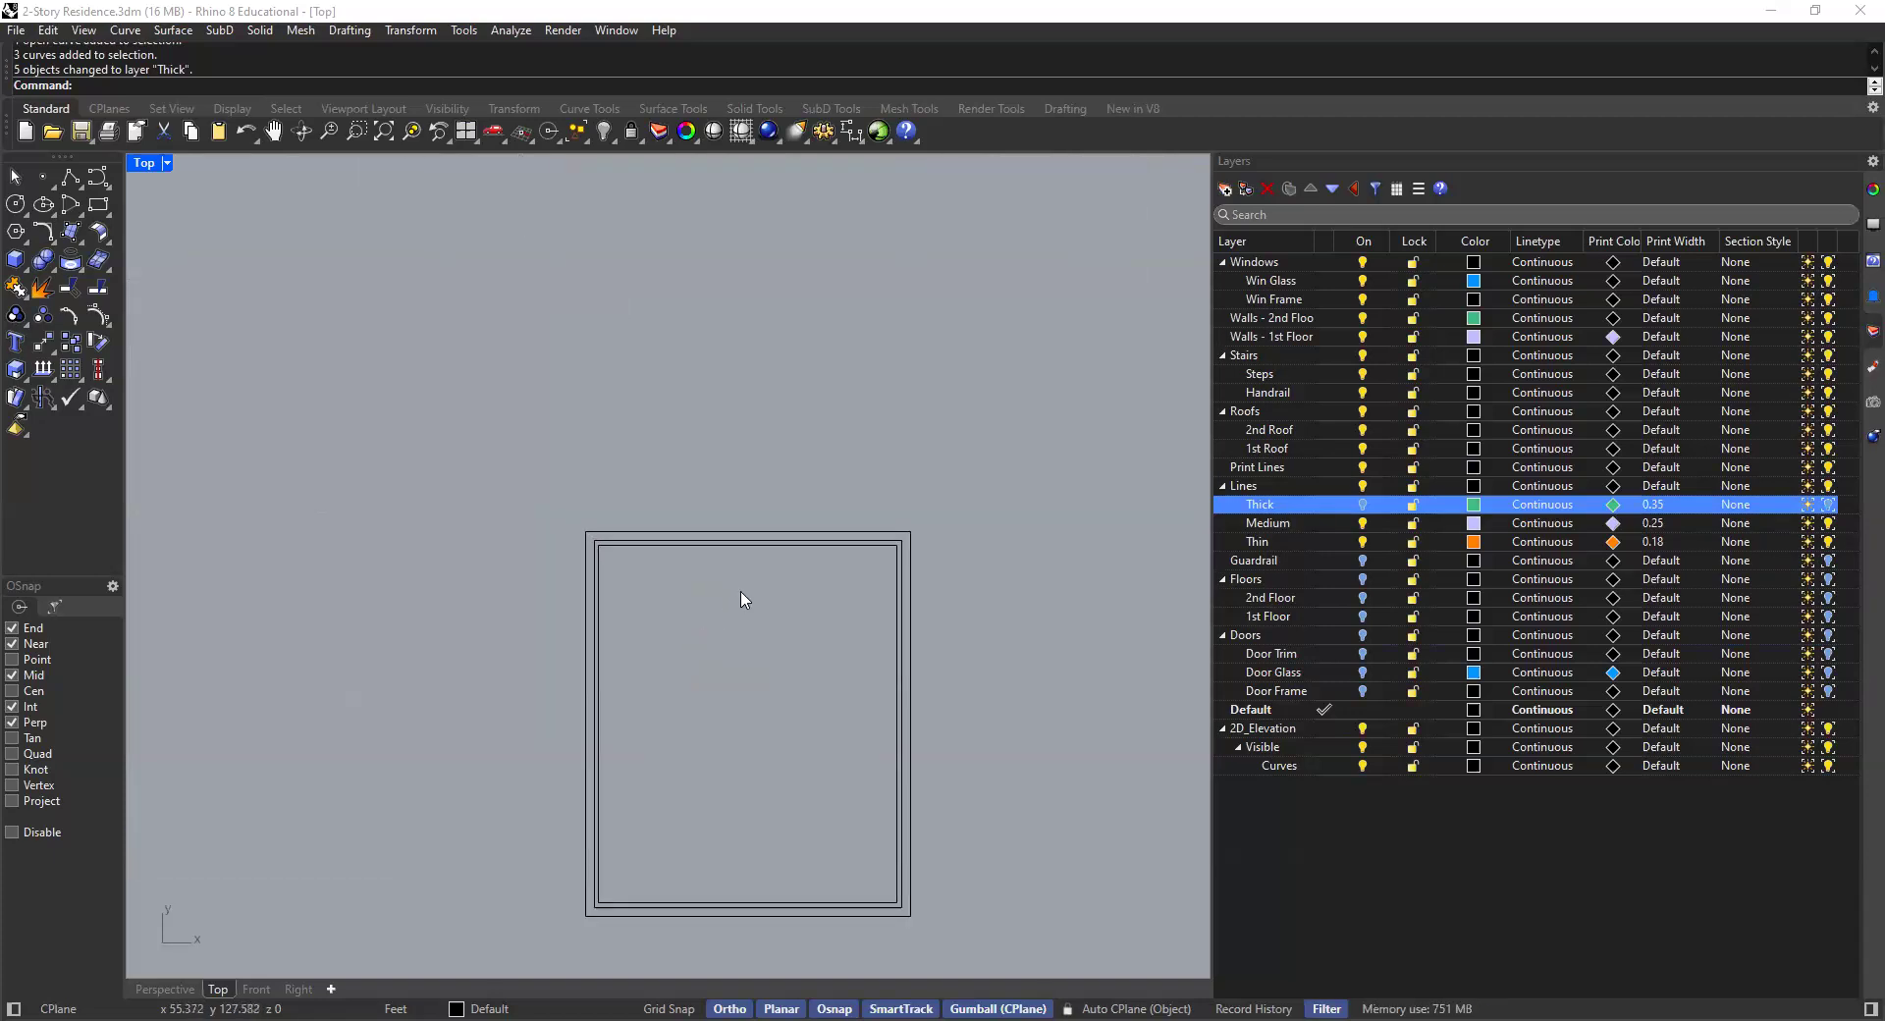
{"action": "left_click_drag", "start_coordinate": [950, 557], "coordinate": [784, 610]}
{"action": "left_click_drag", "start_coordinate": [997, 485], "coordinate": [530, 899]}
{"action": "scroll", "coordinate": [812, 568], "scroll_direction": "down", "scroll_amount": 2}
{"action": "left_click", "coordinate": [741, 403]}
{"action": "left_click_drag", "start_coordinate": [993, 430], "coordinate": [539, 898]}
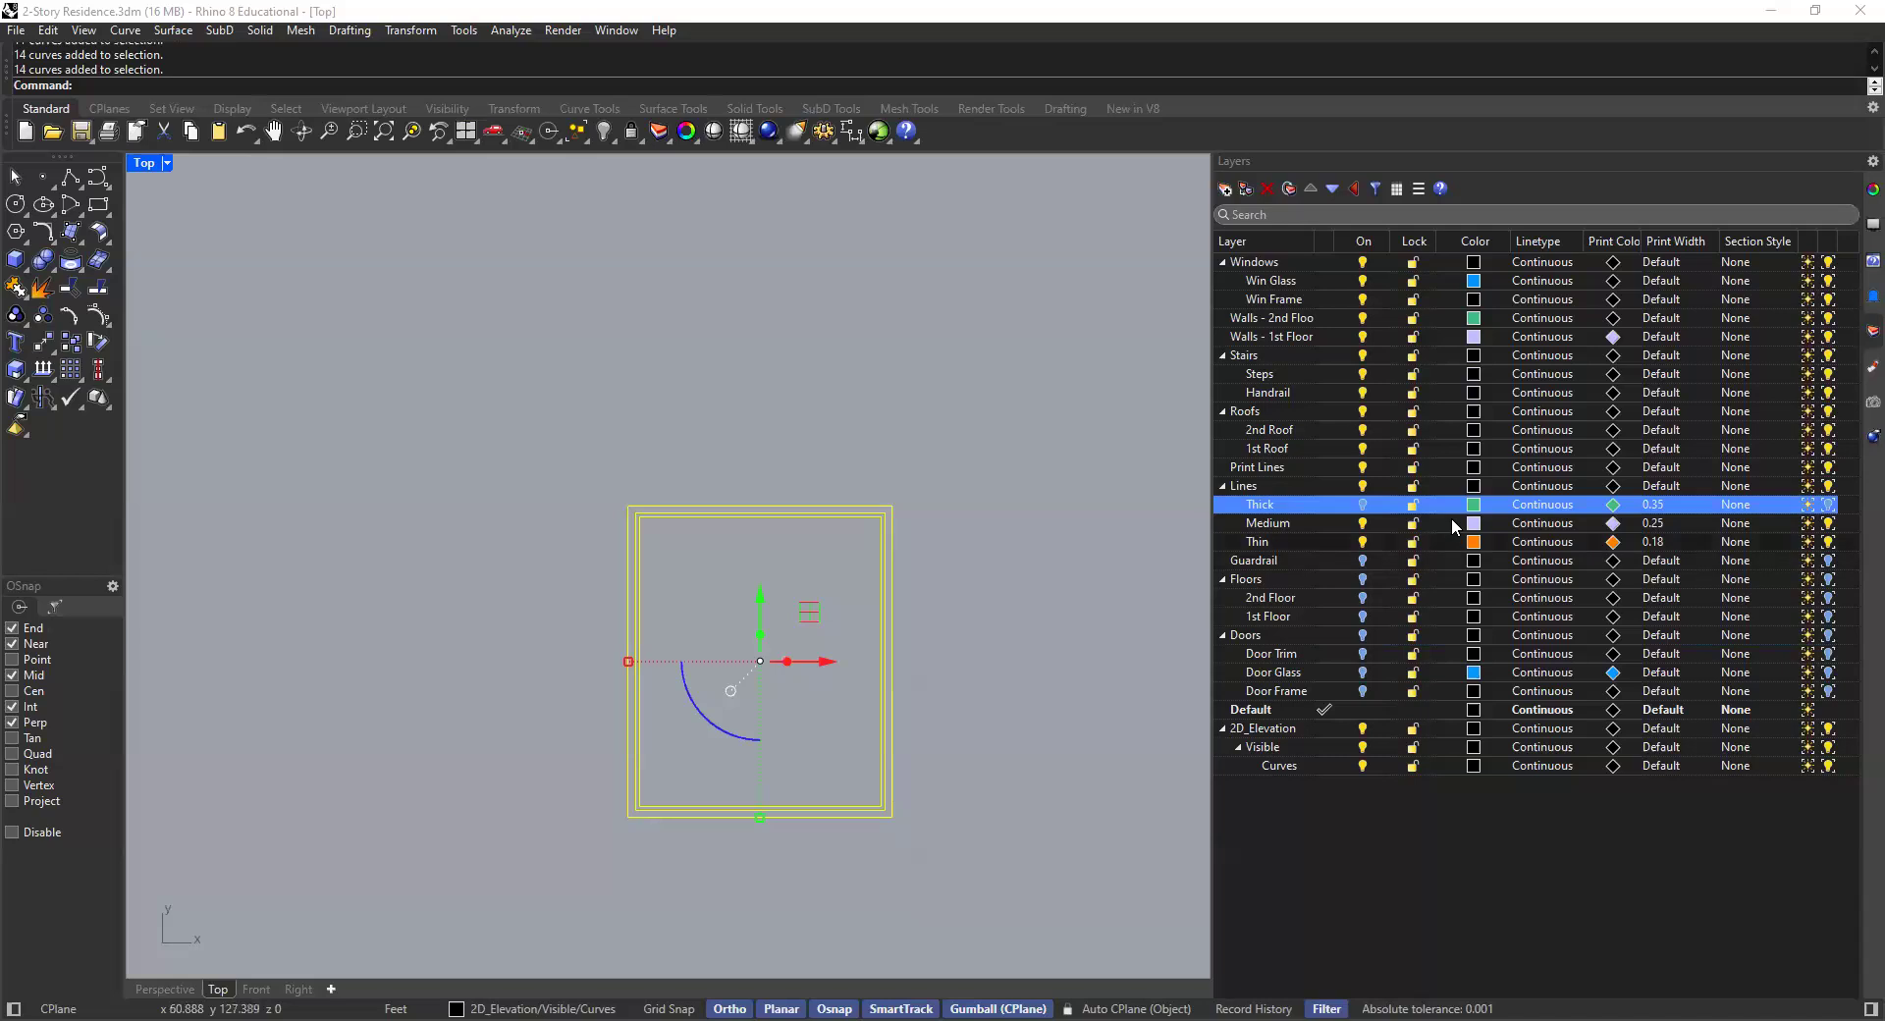
{"action": "left_click", "coordinate": [896, 487]}
{"action": "scroll", "coordinate": [883, 523], "scroll_direction": "up", "scroll_amount": 2}
{"action": "scroll", "coordinate": [881, 535], "scroll_direction": "up", "scroll_amount": 3}
{"action": "left_click", "coordinate": [905, 507]}
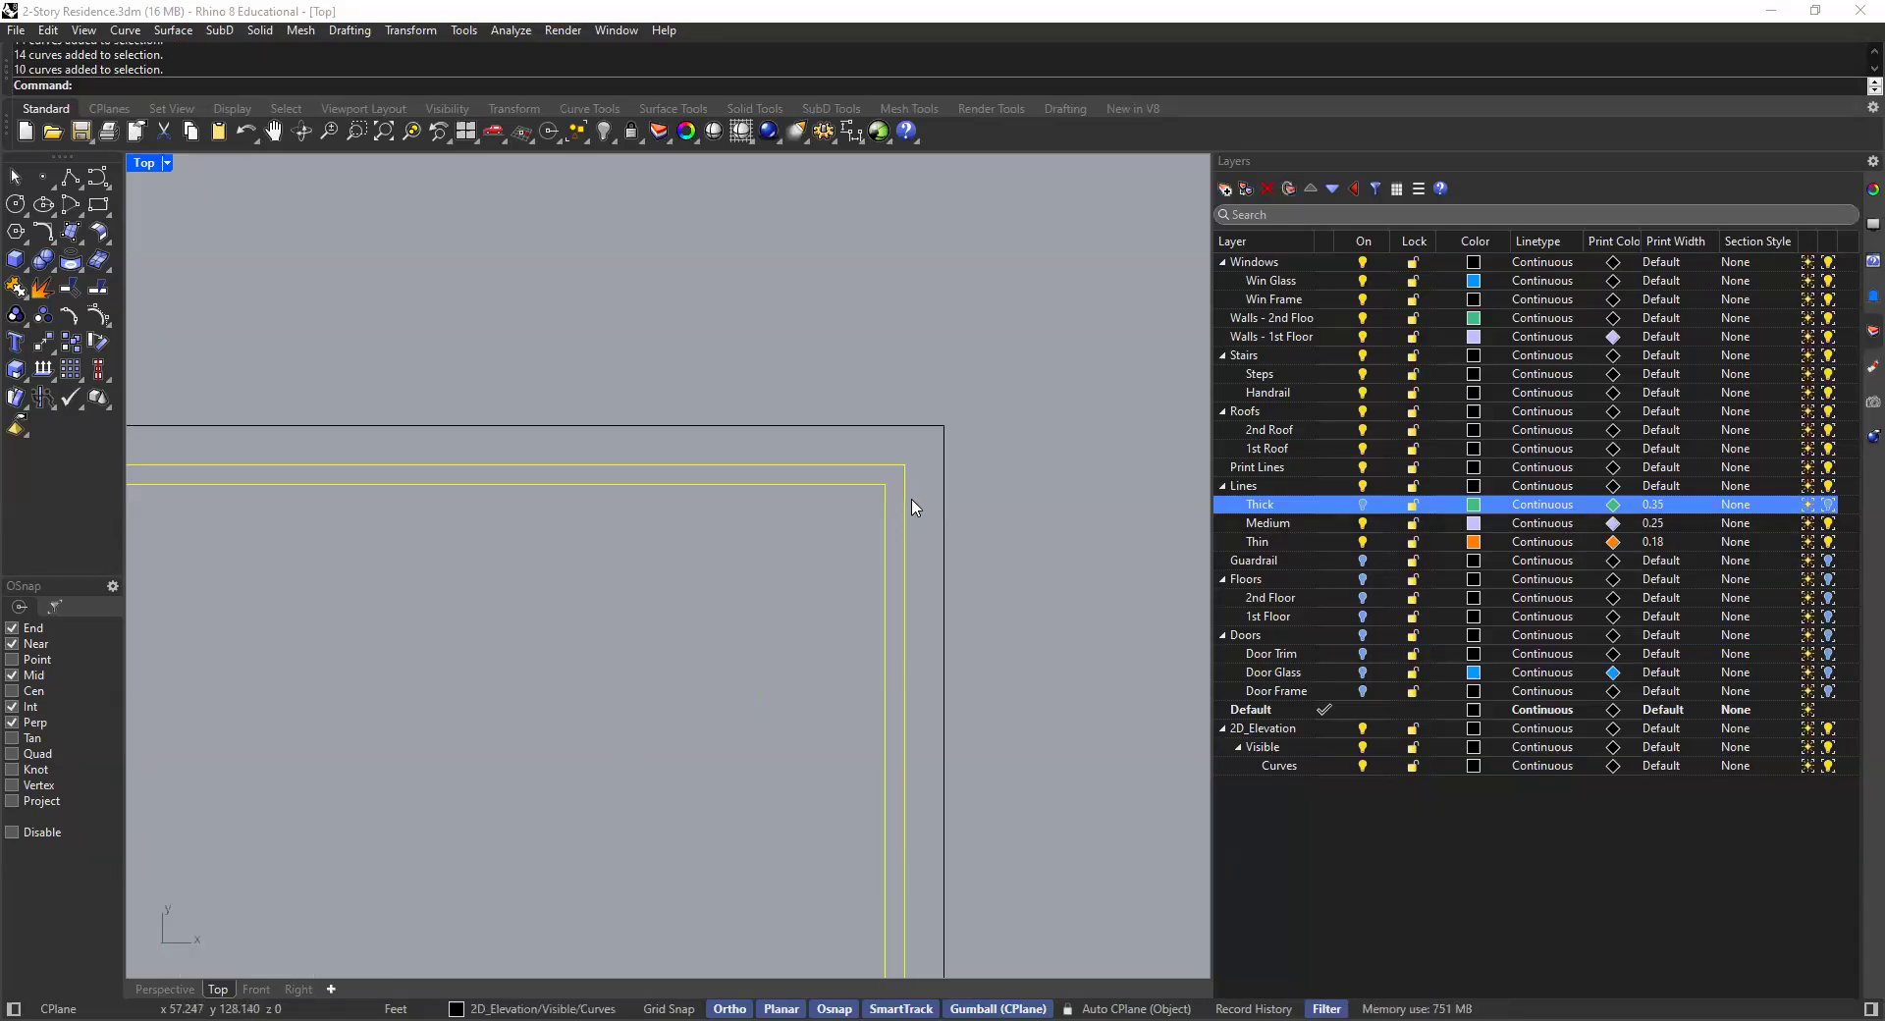
{"action": "left_click", "coordinate": [989, 485]}
{"action": "left_click", "coordinate": [945, 492]}
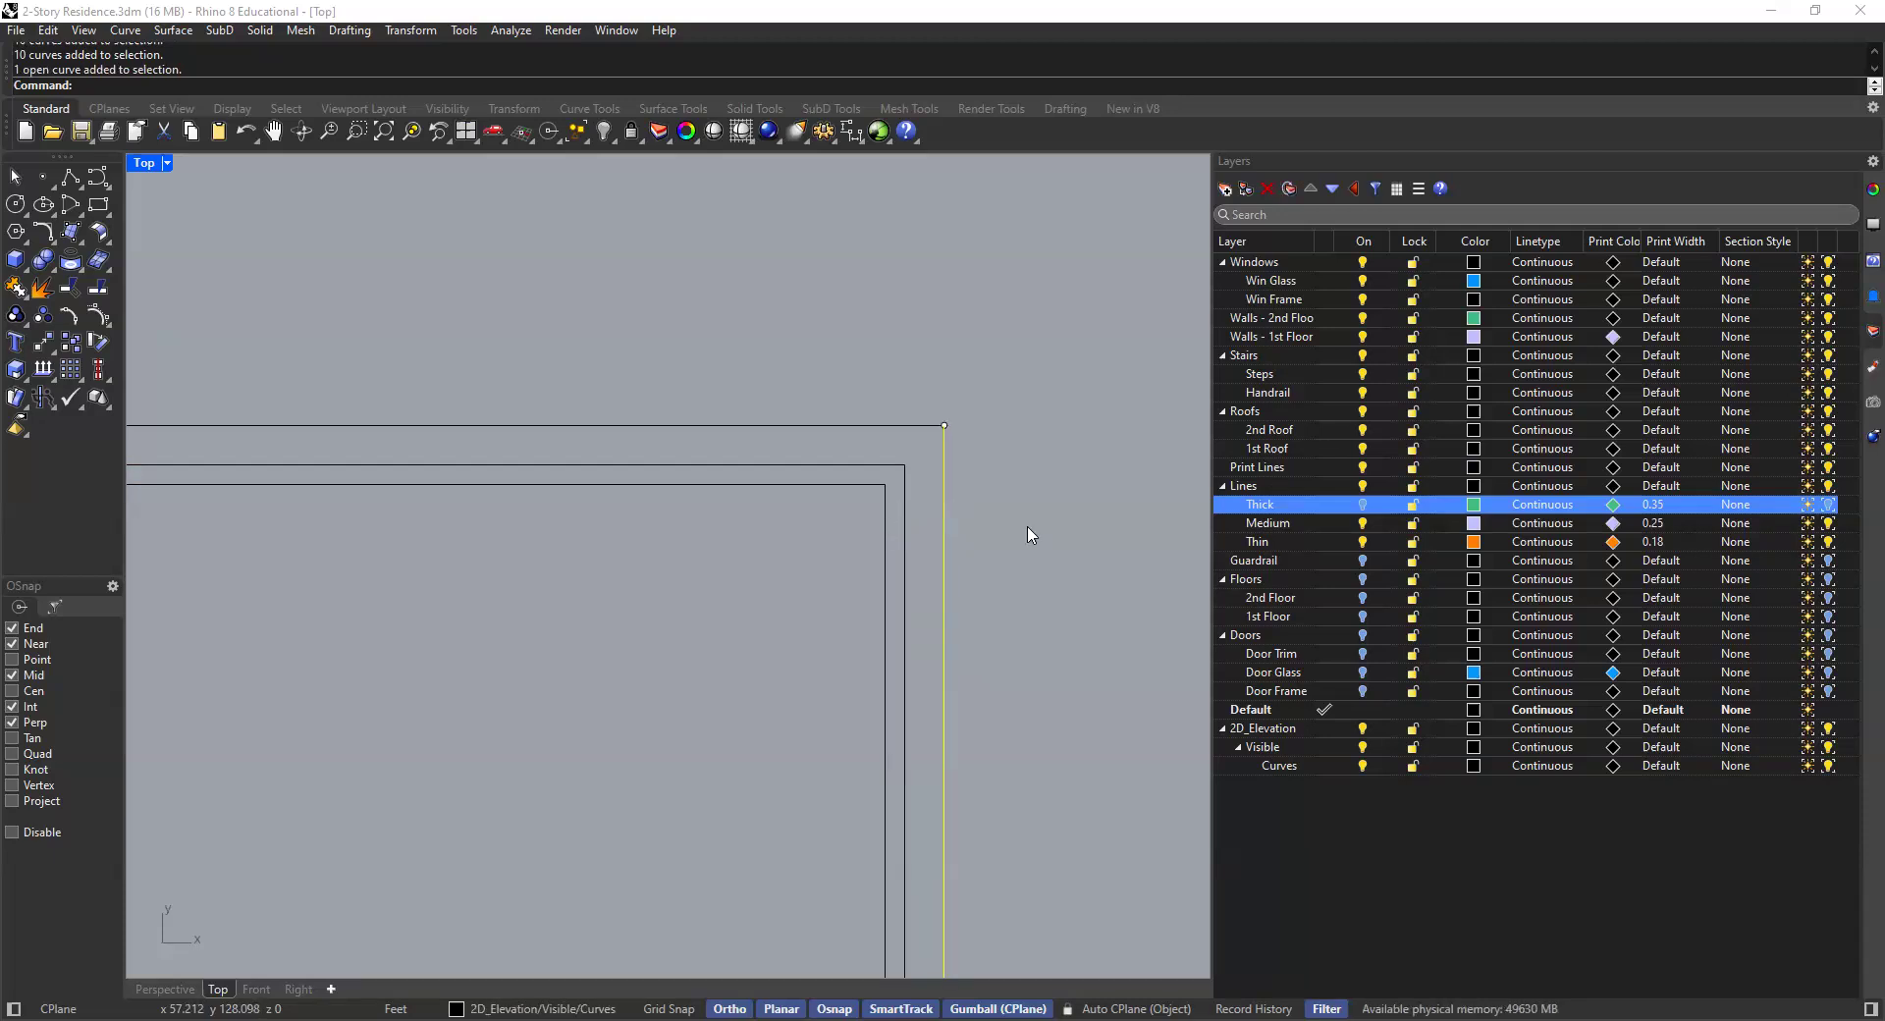
{"action": "scroll", "coordinate": [761, 432], "scroll_direction": "down", "scroll_amount": 15}
{"action": "key", "text": "Escape"}
{"action": "right_click_drag", "start_coordinate": [563, 485], "coordinate": [605, 507]}
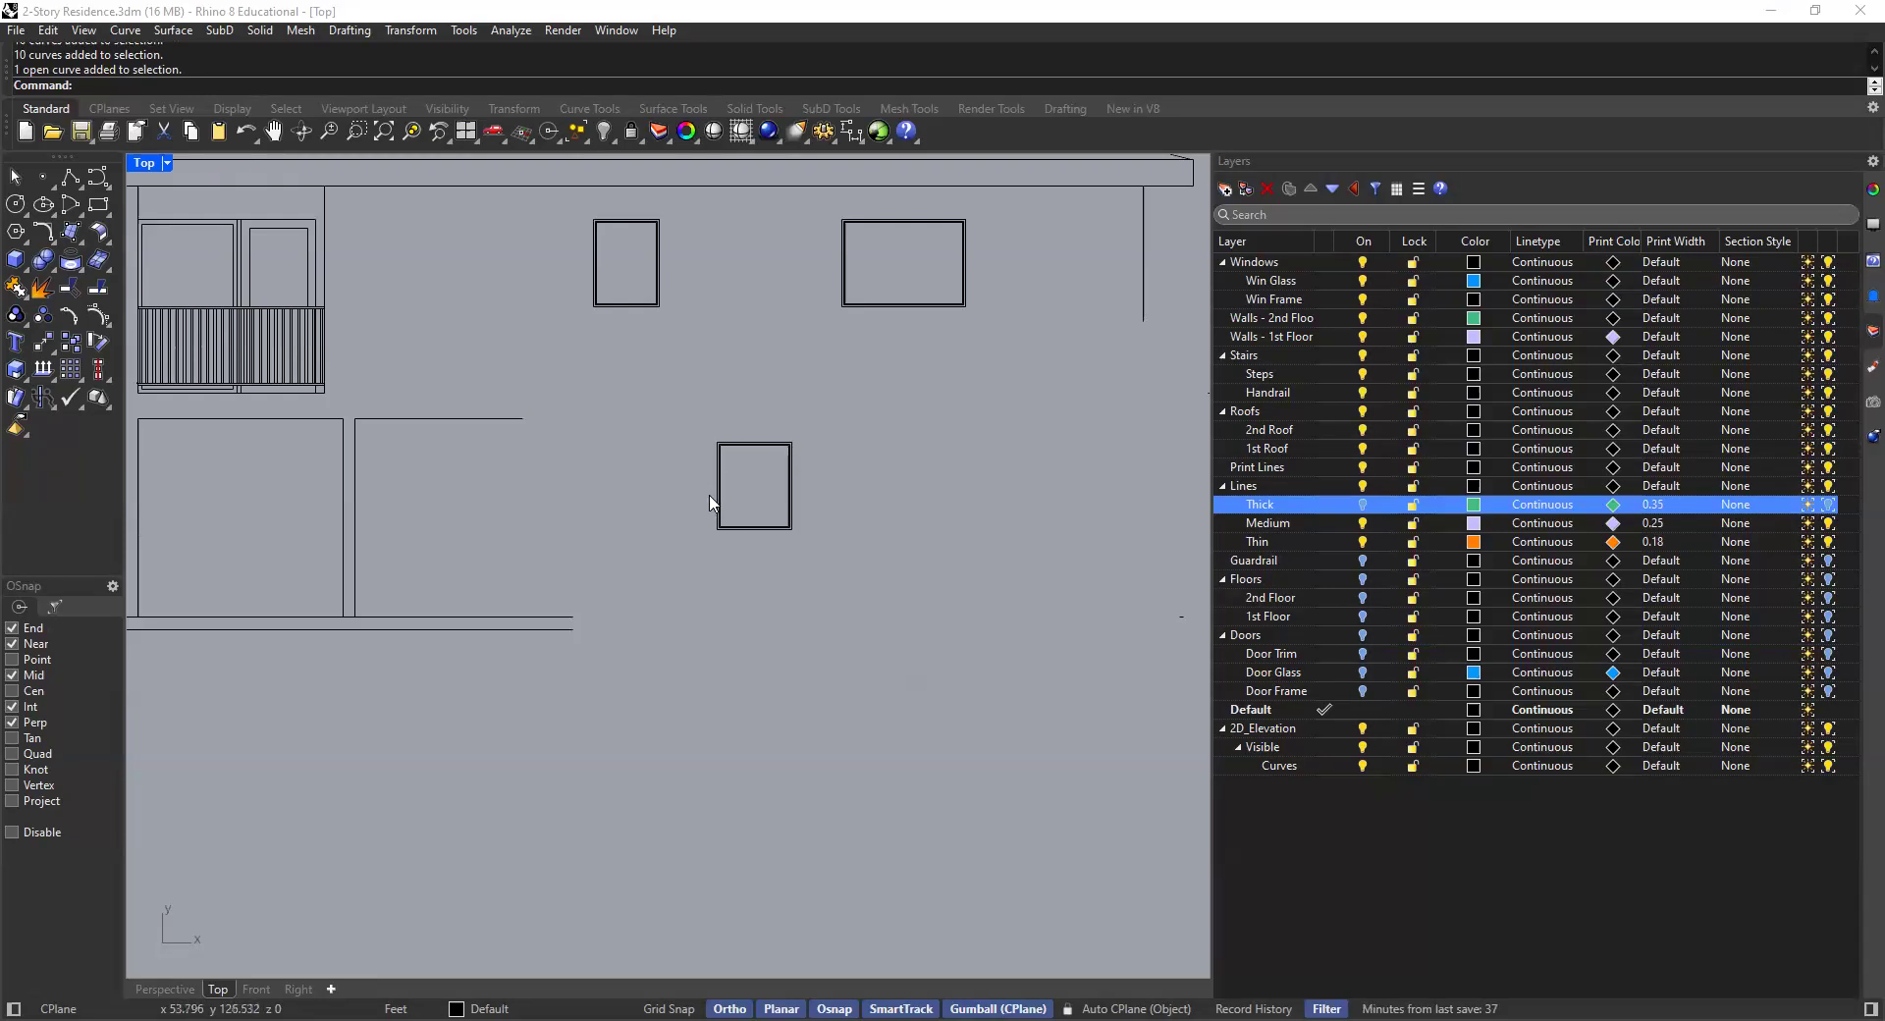
{"action": "scroll", "coordinate": [726, 460], "scroll_direction": "up", "scroll_amount": 8}
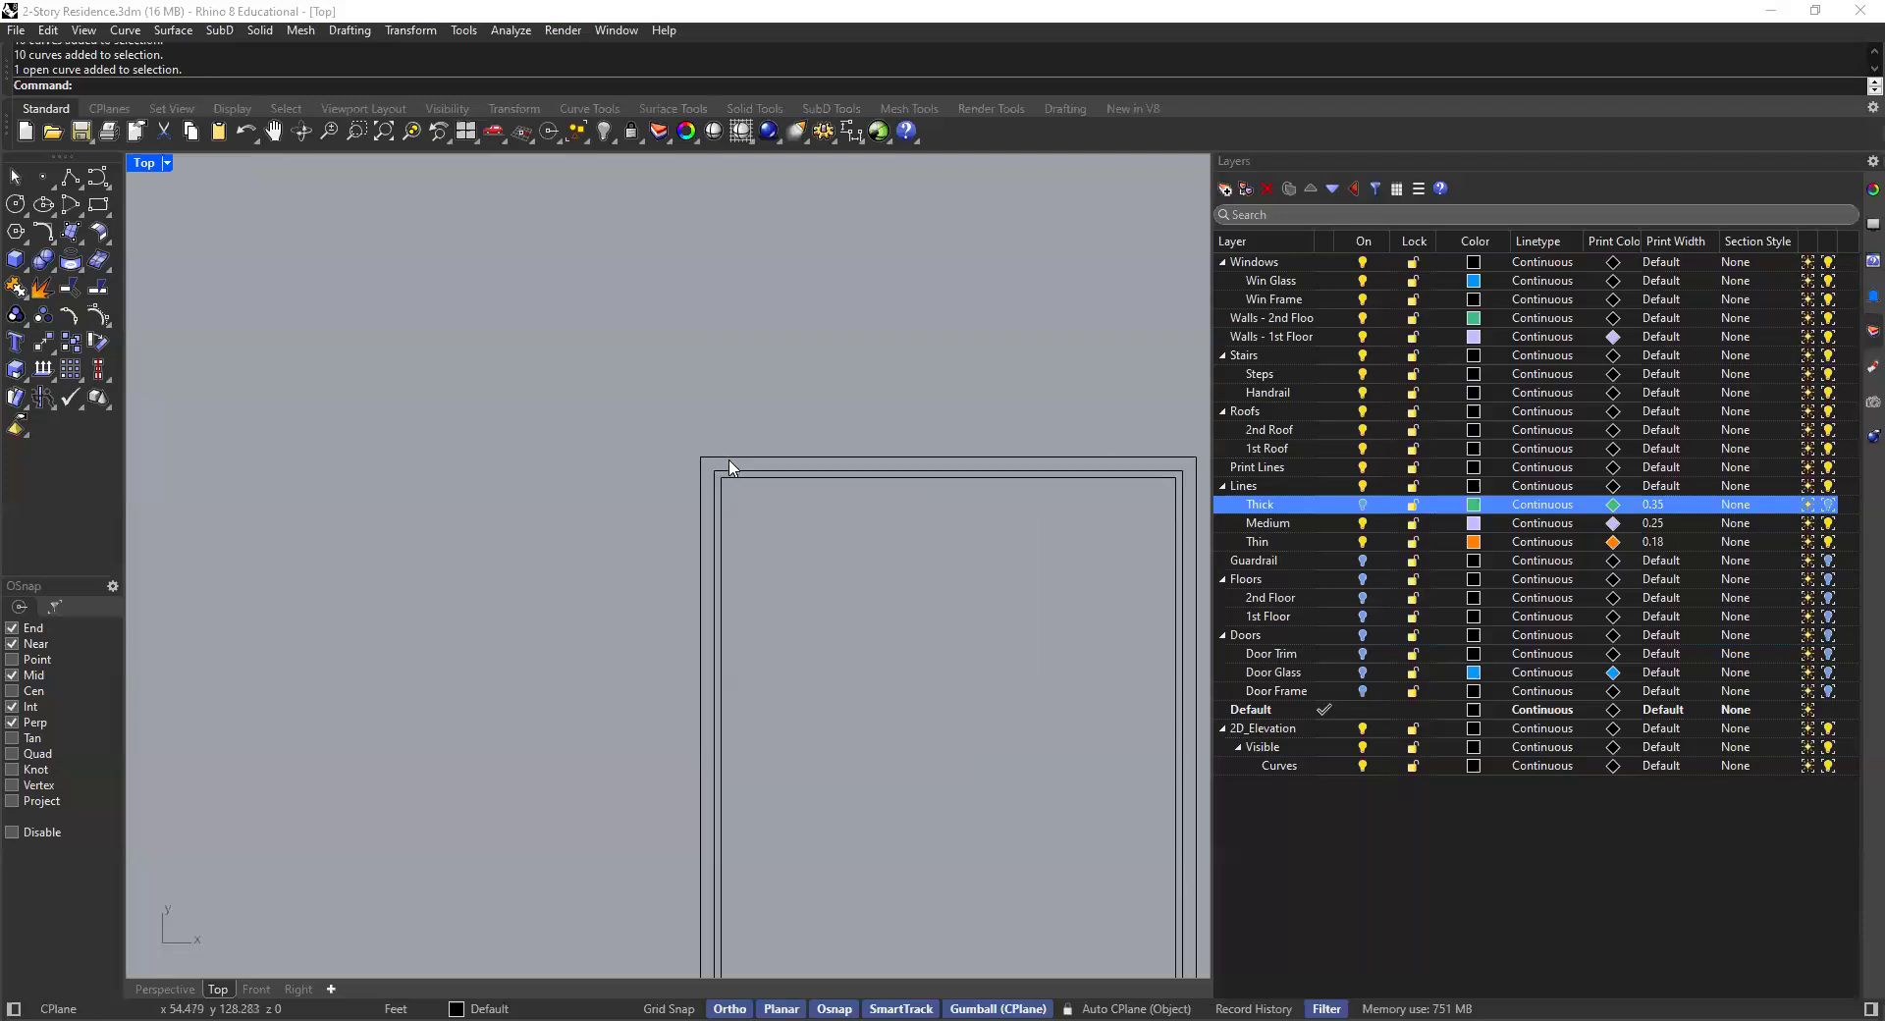
{"action": "scroll", "coordinate": [805, 472], "scroll_direction": "up", "scroll_amount": 6}
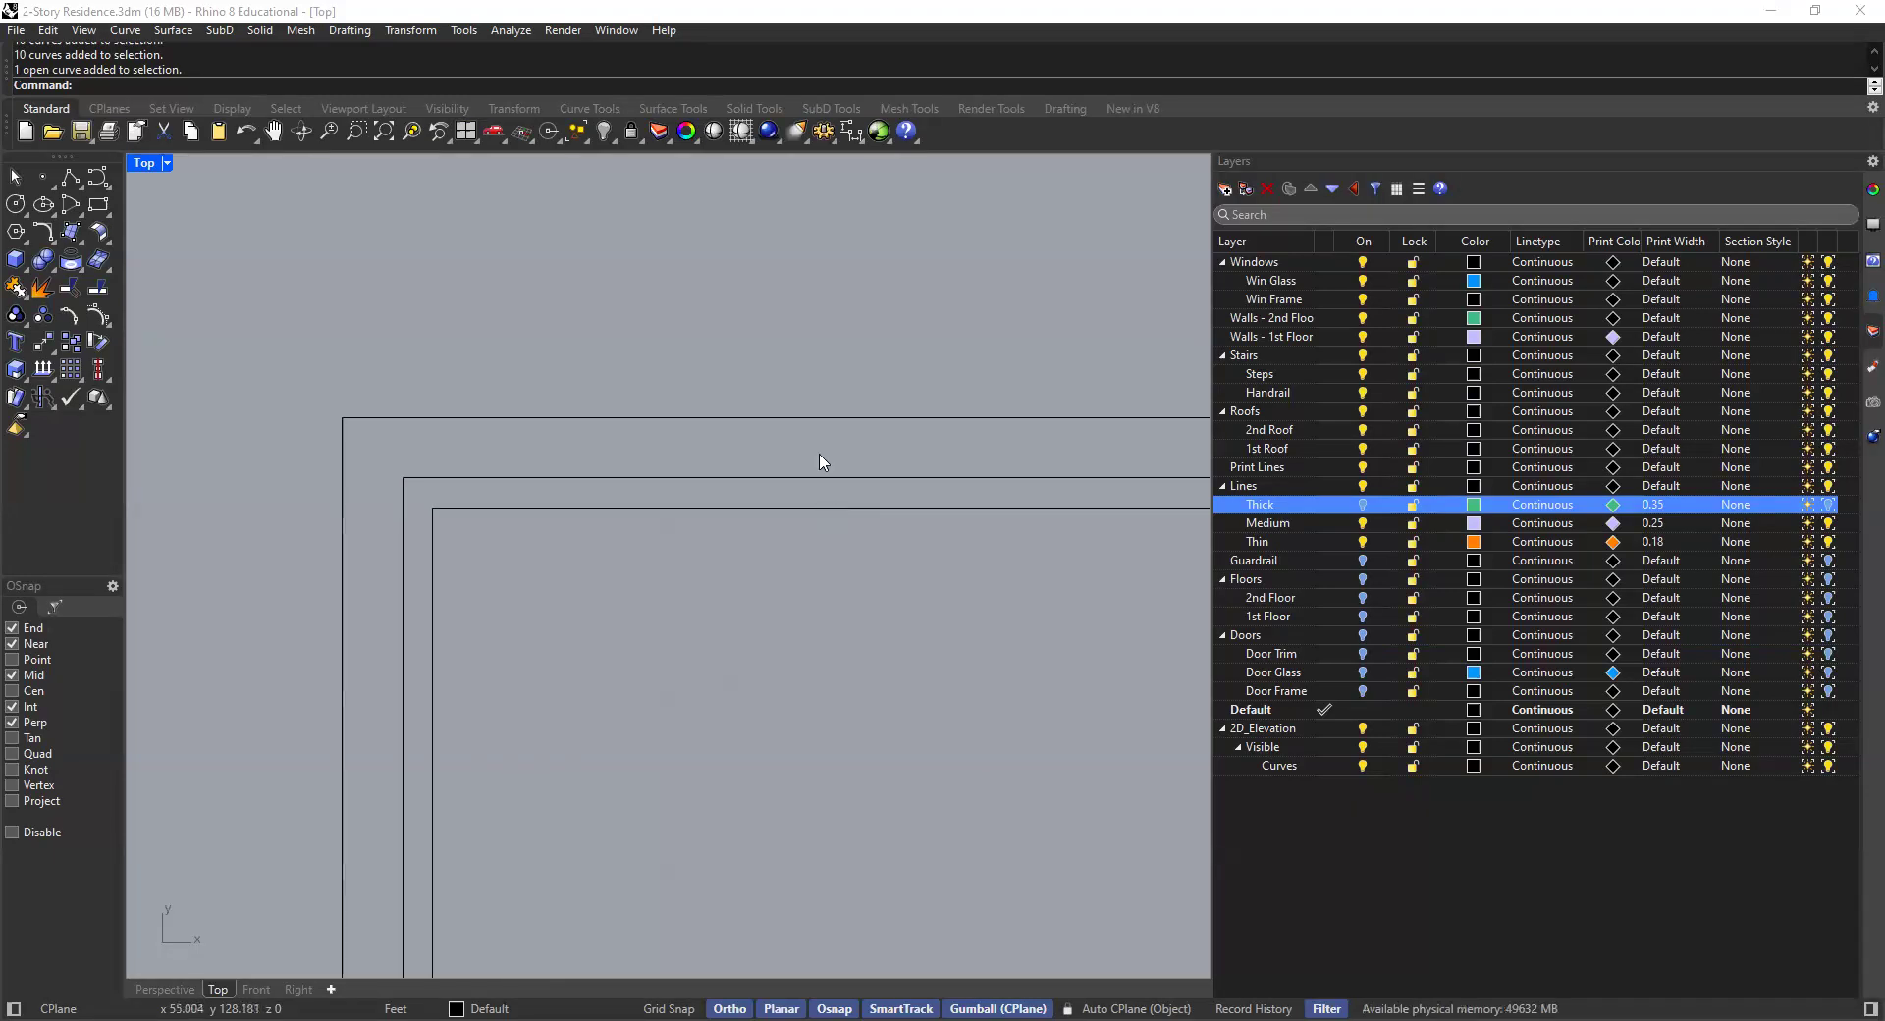
{"action": "left_click_drag", "start_coordinate": [841, 447], "coordinate": [734, 586]}
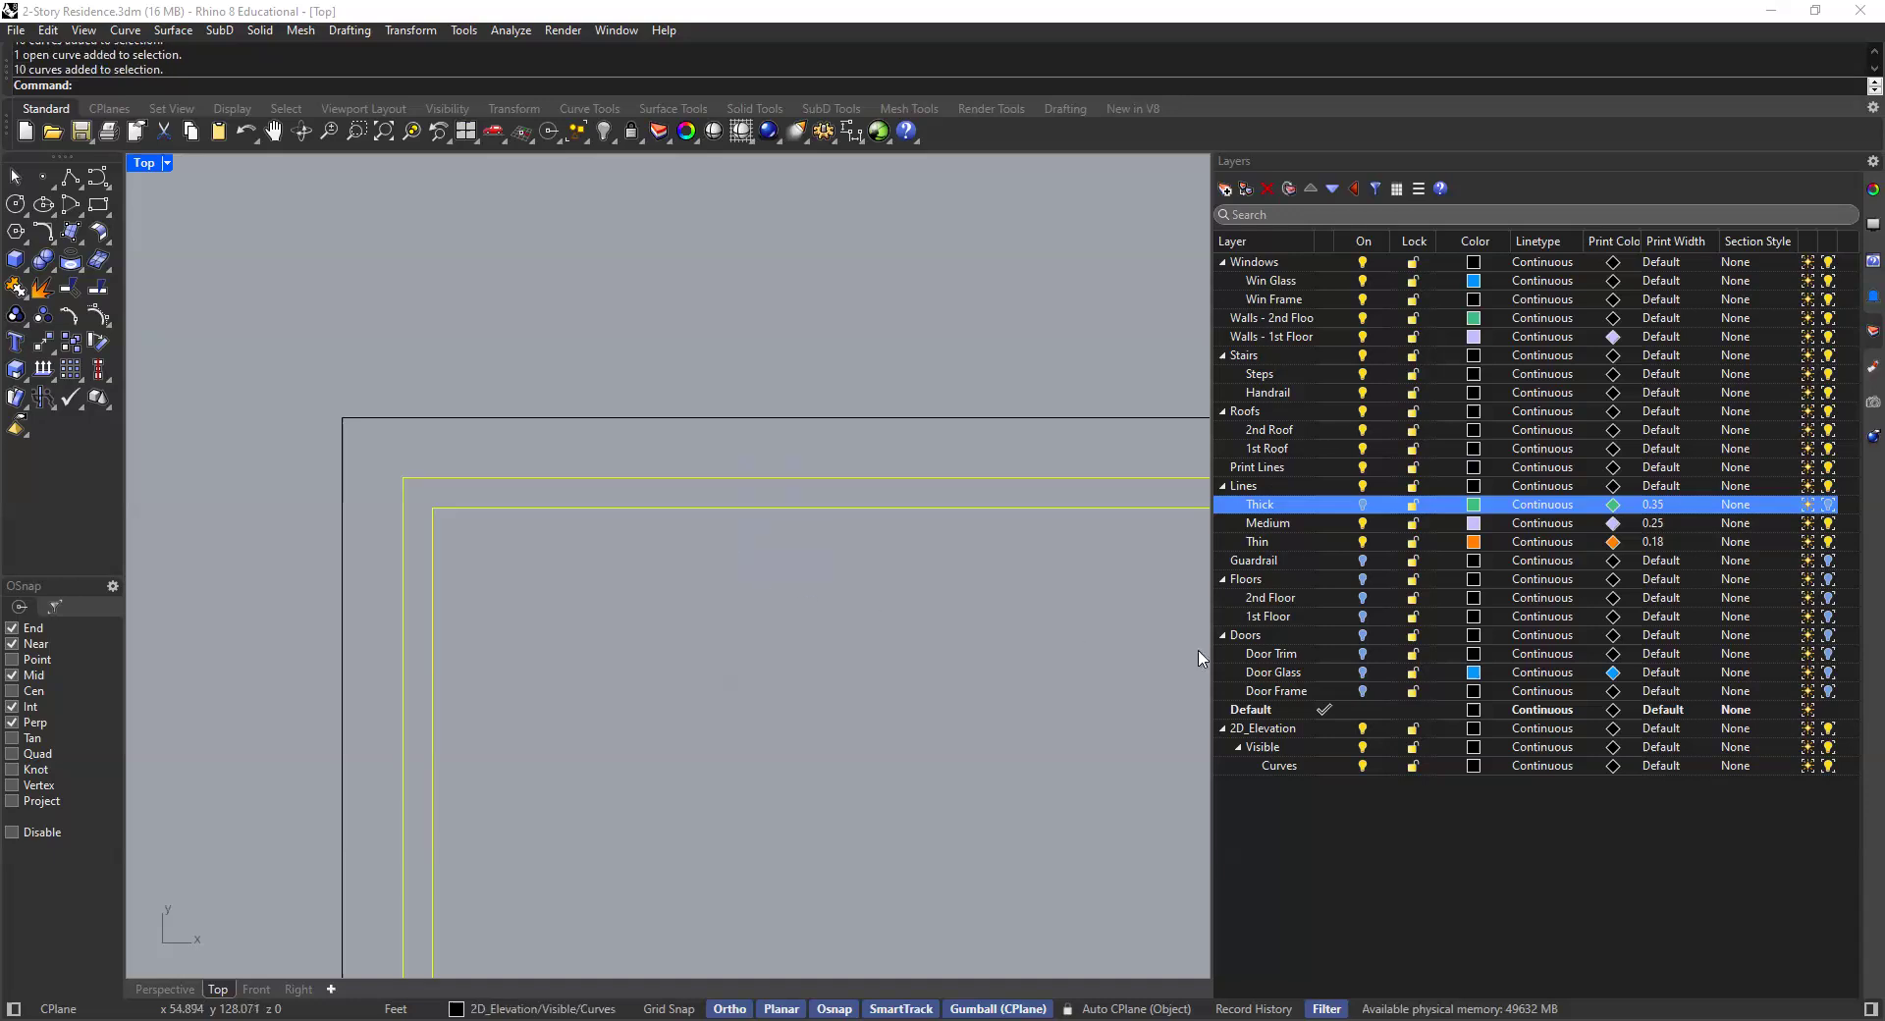
{"action": "right_click", "coordinate": [1304, 550]}
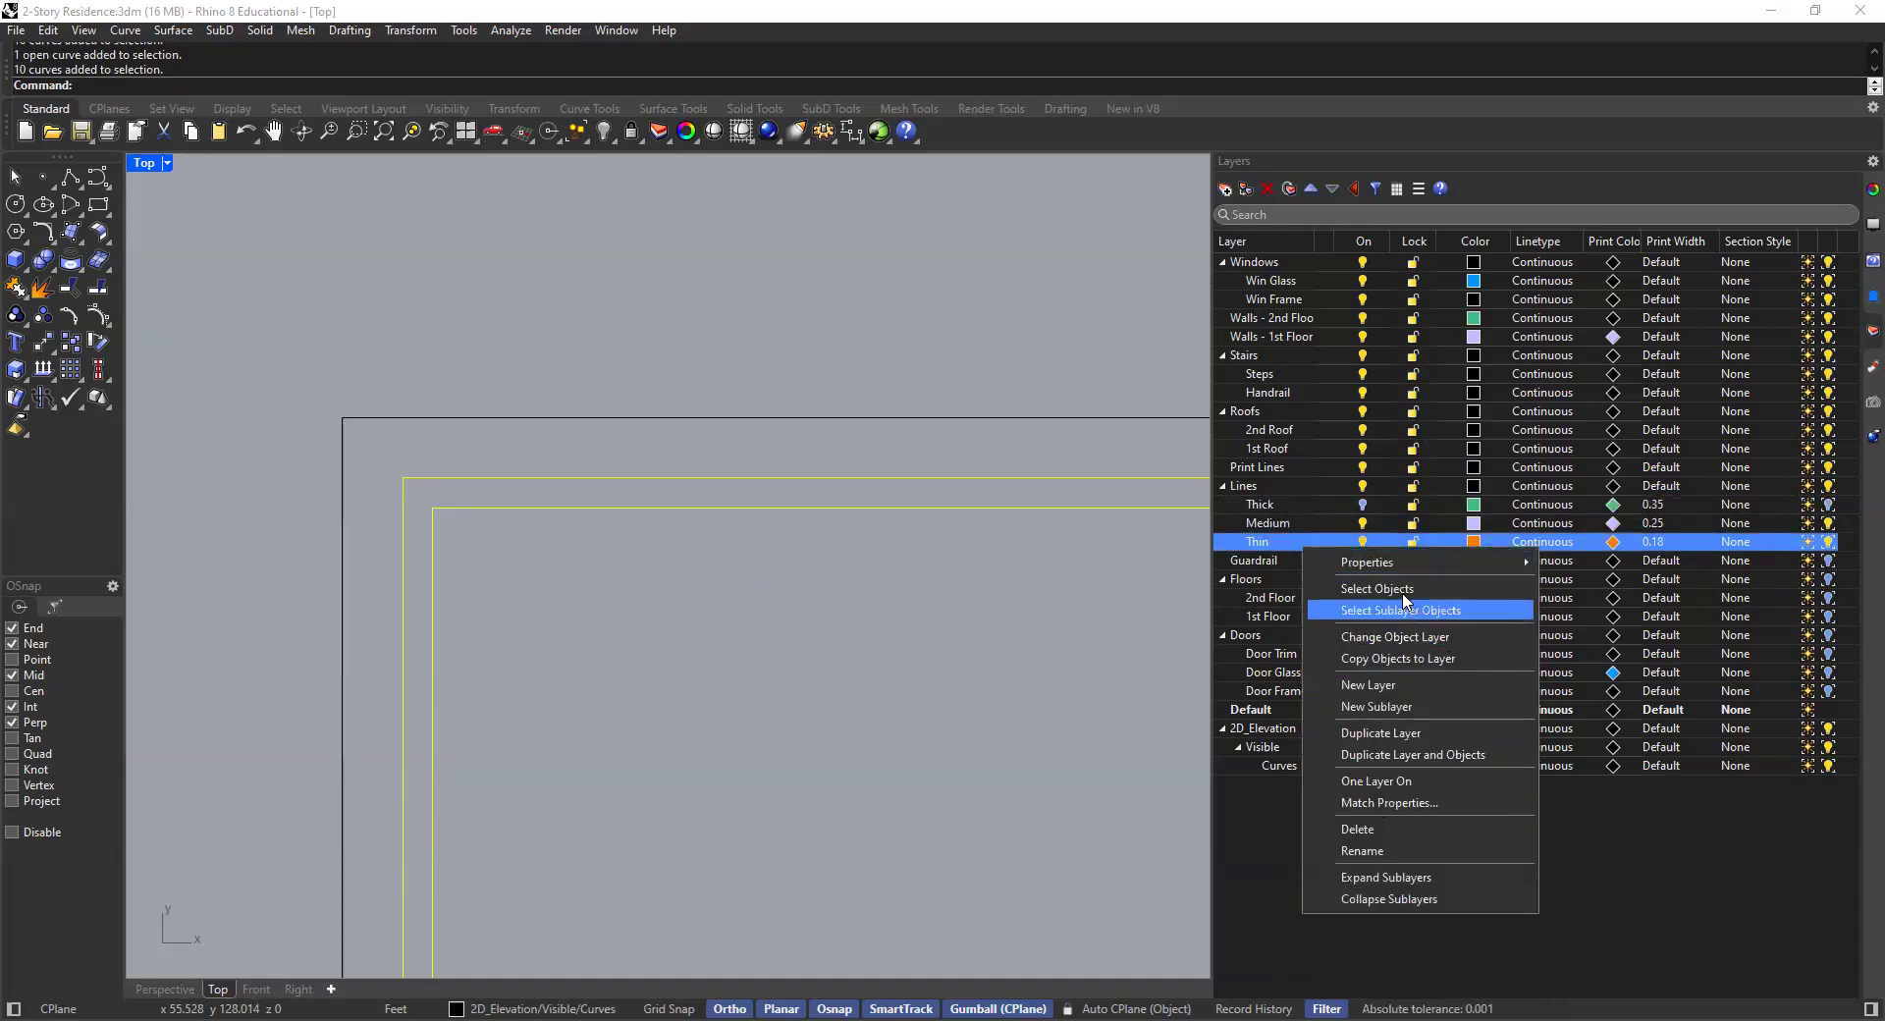
{"action": "left_click", "coordinate": [1400, 638]}
- Move the outer frame curves of the first-floor window onto the Thick layer
{"action": "scroll", "coordinate": [982, 420], "scroll_direction": "down", "scroll_amount": 5}
{"action": "left_click", "coordinate": [979, 413]}
{"action": "scroll", "coordinate": [780, 386], "scroll_direction": "down", "scroll_amount": 2}
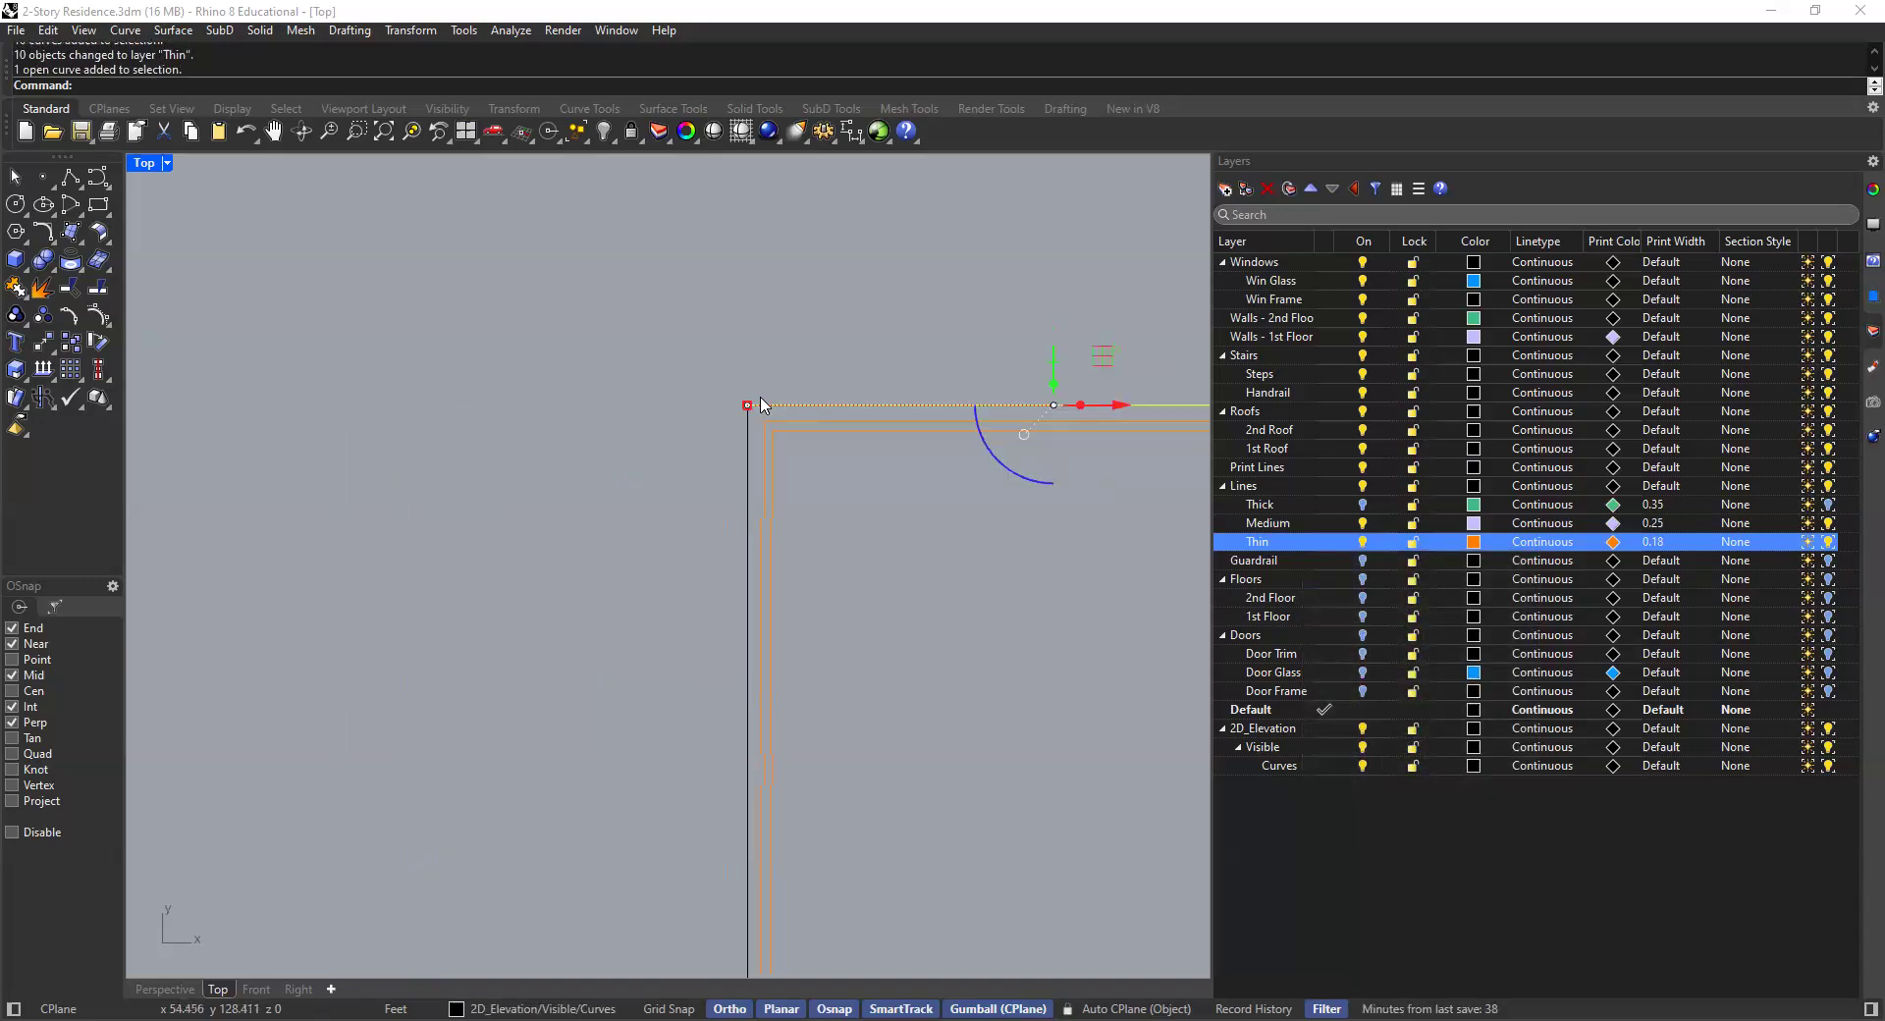
{"action": "left_click", "coordinate": [747, 461]}
{"action": "scroll", "coordinate": [717, 453], "scroll_direction": "down", "scroll_amount": 8}
{"action": "scroll", "coordinate": [865, 606], "scroll_direction": "up", "scroll_amount": 12}
{"action": "left_click_drag", "start_coordinate": [805, 557], "coordinate": [767, 606], "text": "shift"}
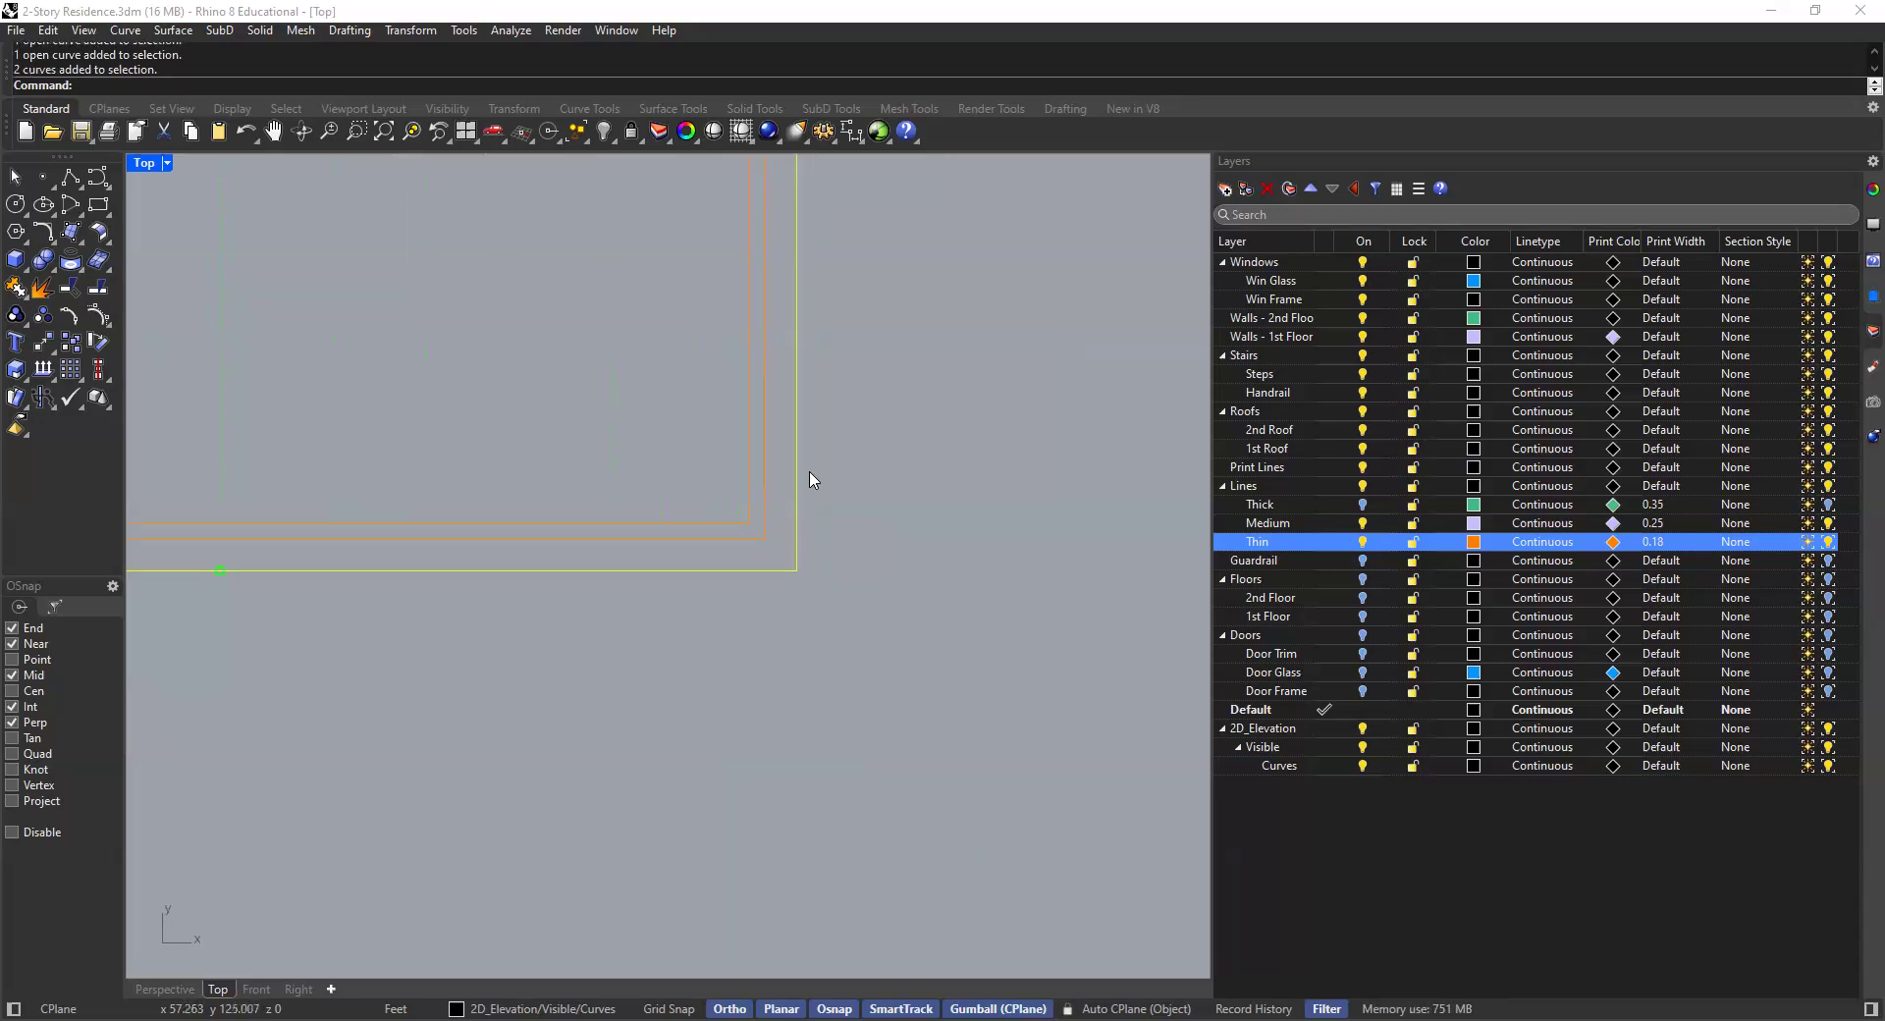
{"action": "right_click", "coordinate": [1323, 504]}
{"action": "key", "text": "Return"}
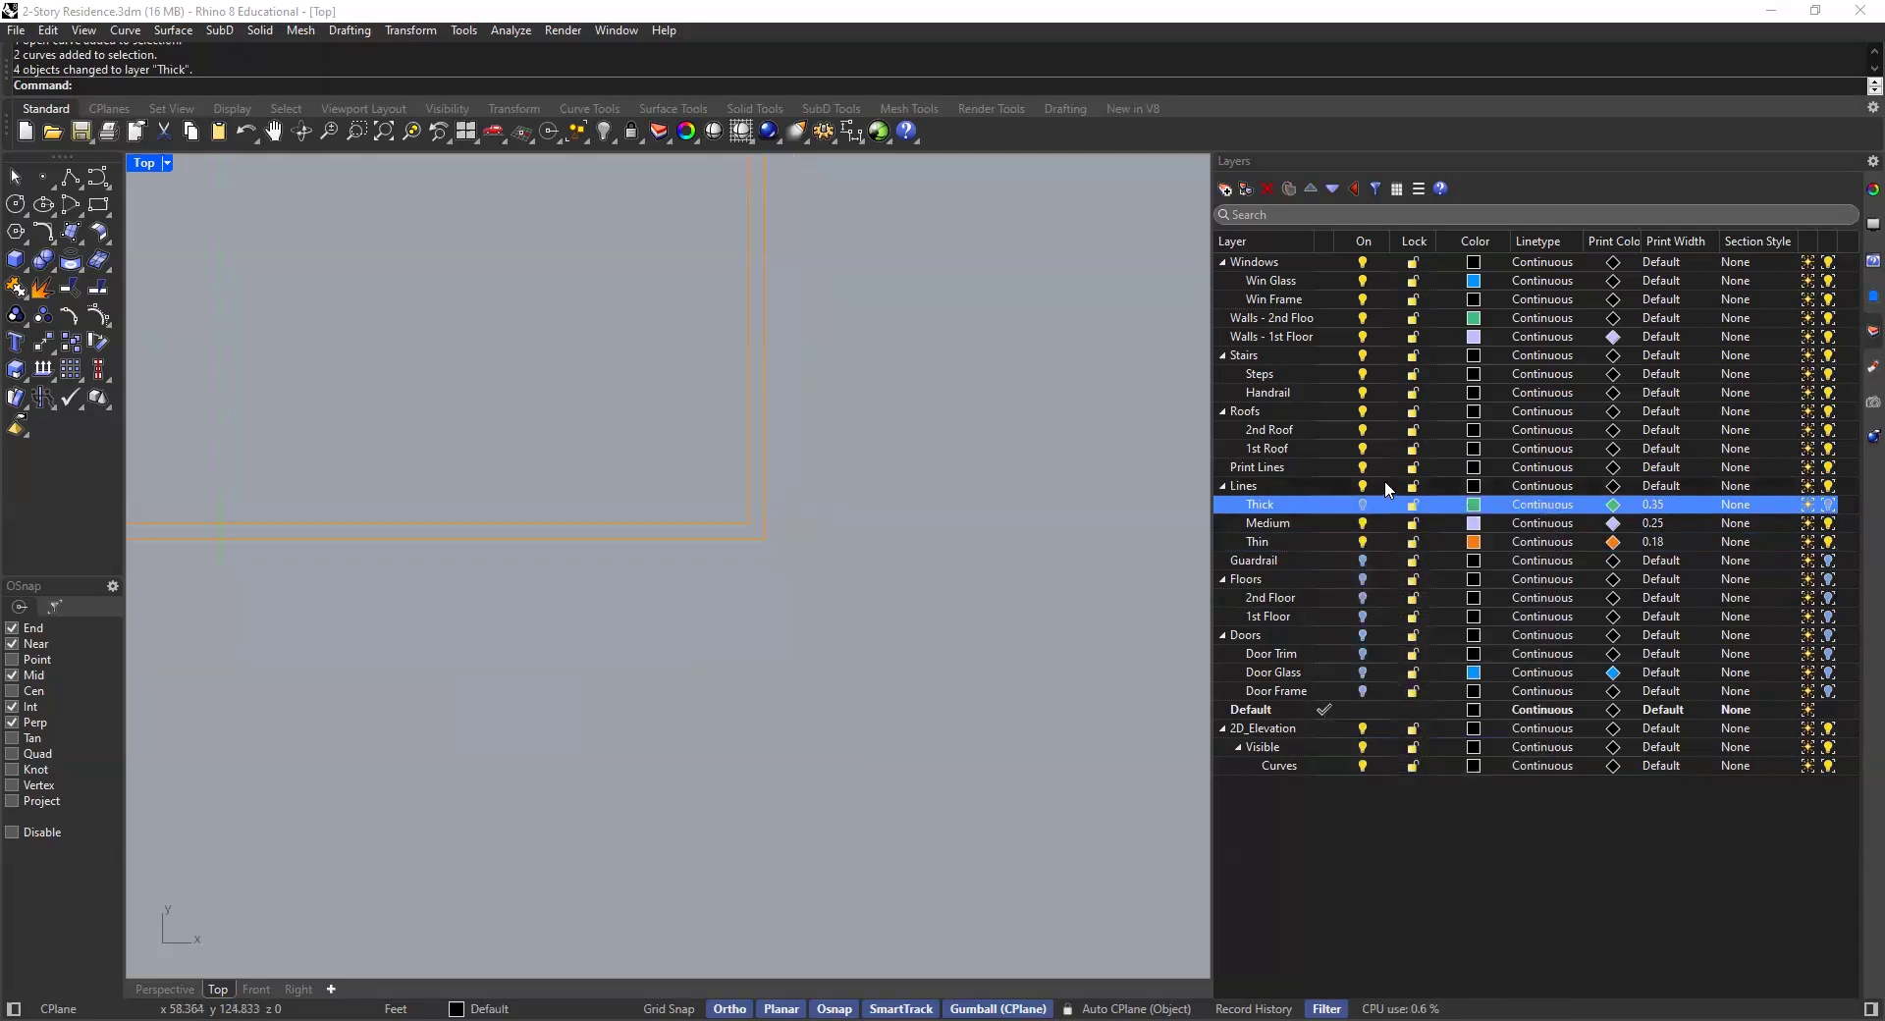
{"action": "scroll", "coordinate": [798, 349], "scroll_direction": "down", "scroll_amount": 2}
{"action": "scroll", "coordinate": [786, 343], "scroll_direction": "down", "scroll_amount": 12}
{"action": "right_click_drag", "start_coordinate": [748, 336], "coordinate": [785, 509]}
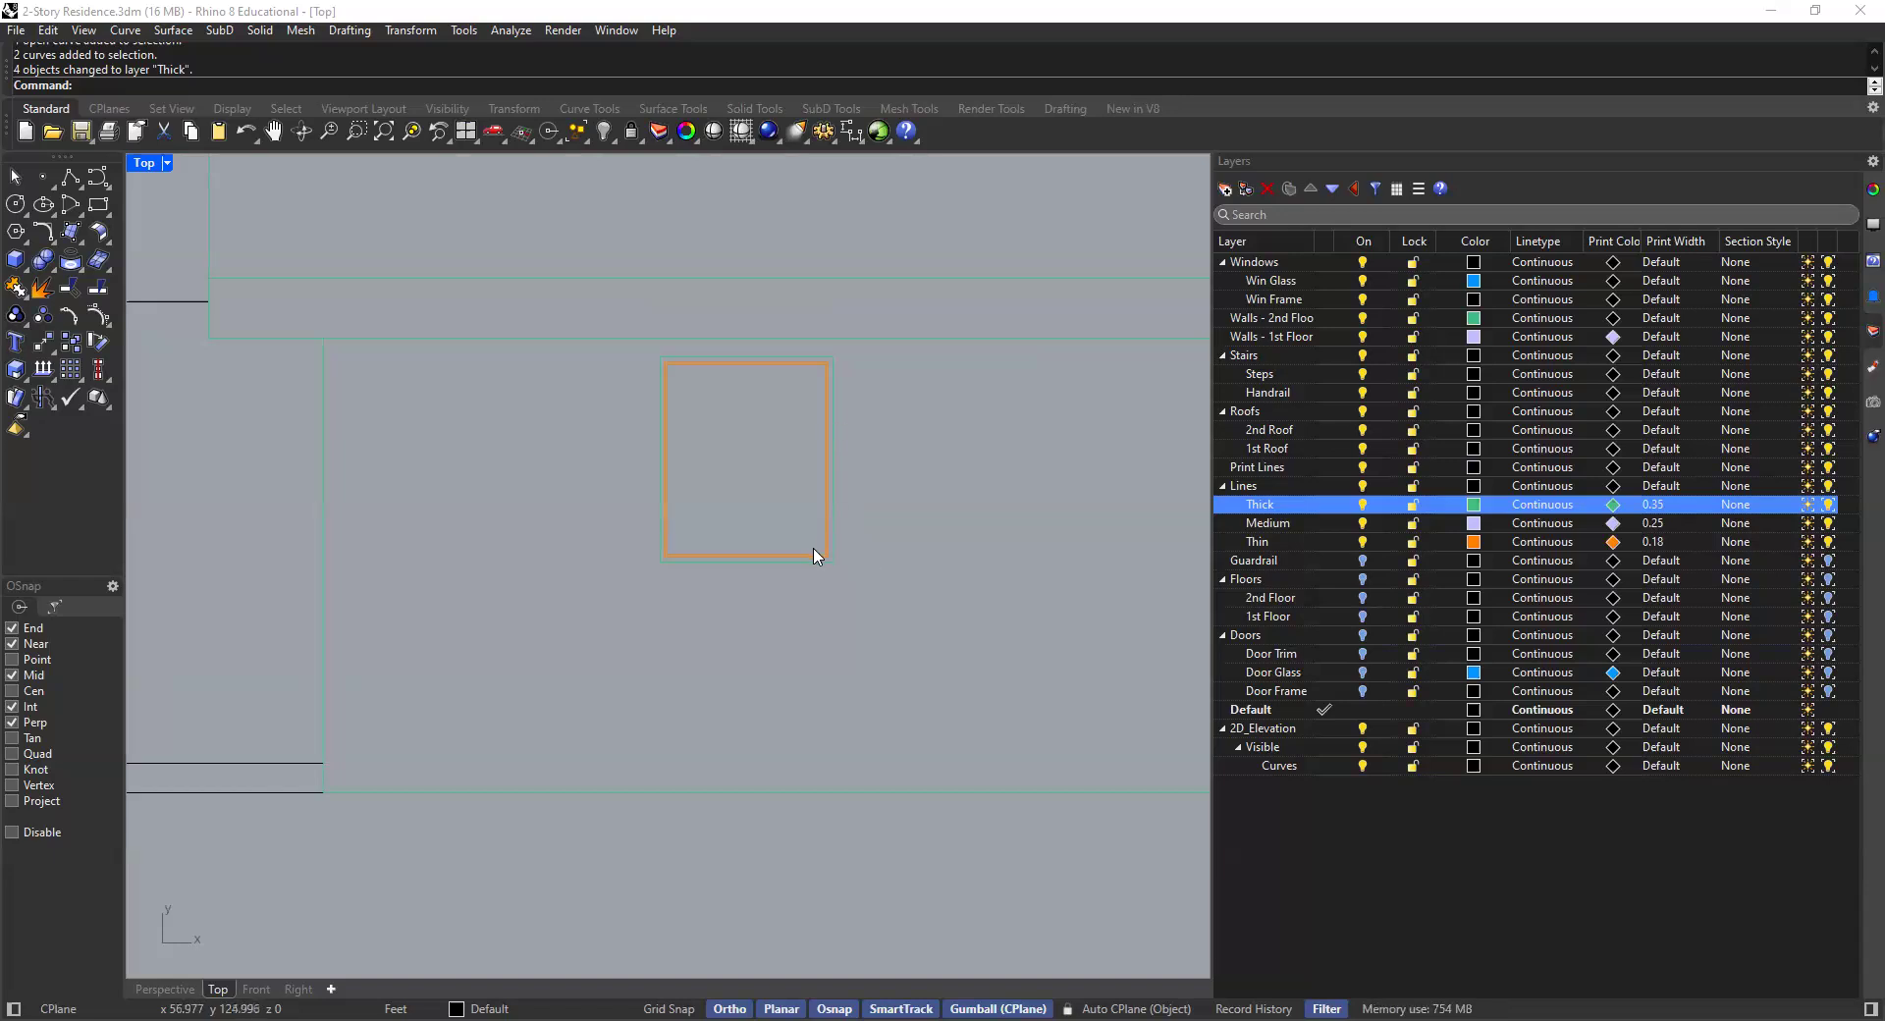
- Select all the remaining elevation curves and move them onto the Medium layer
{"action": "scroll", "coordinate": [854, 440], "scroll_direction": "down", "scroll_amount": 4}
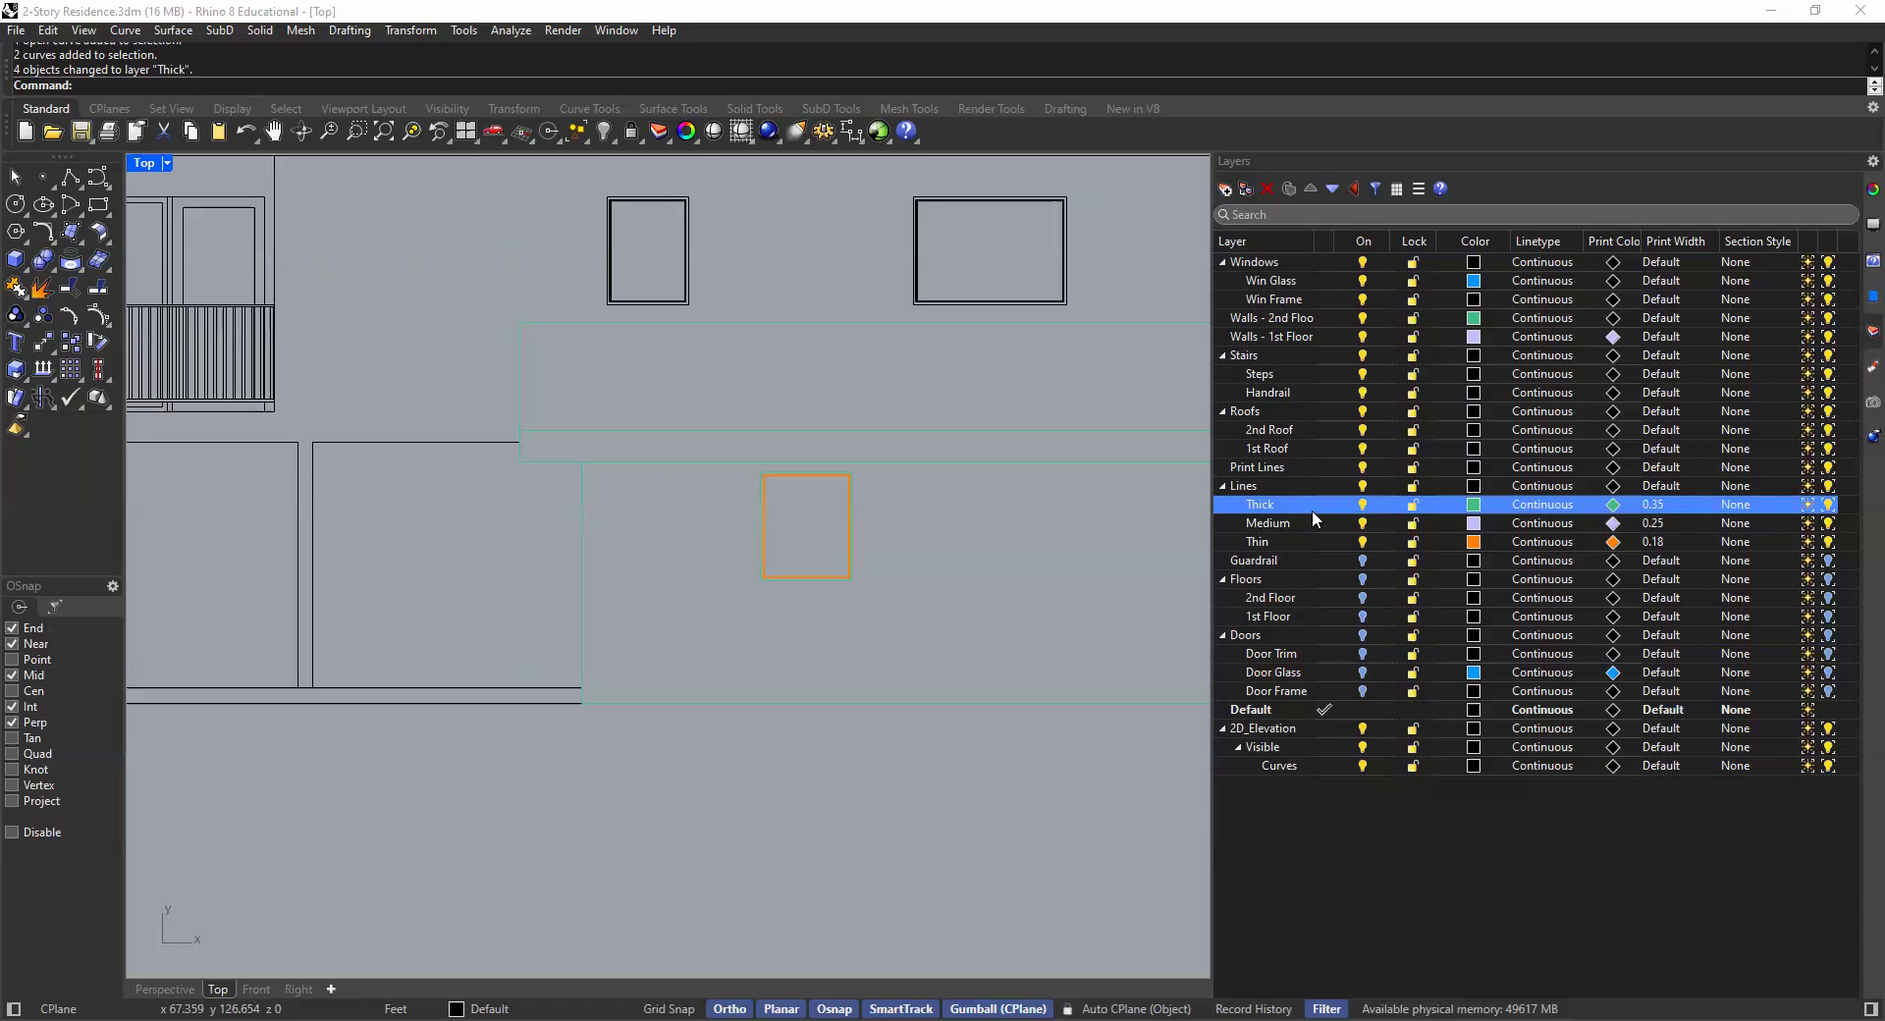
{"action": "scroll", "coordinate": [841, 437], "scroll_direction": "down", "scroll_amount": 3}
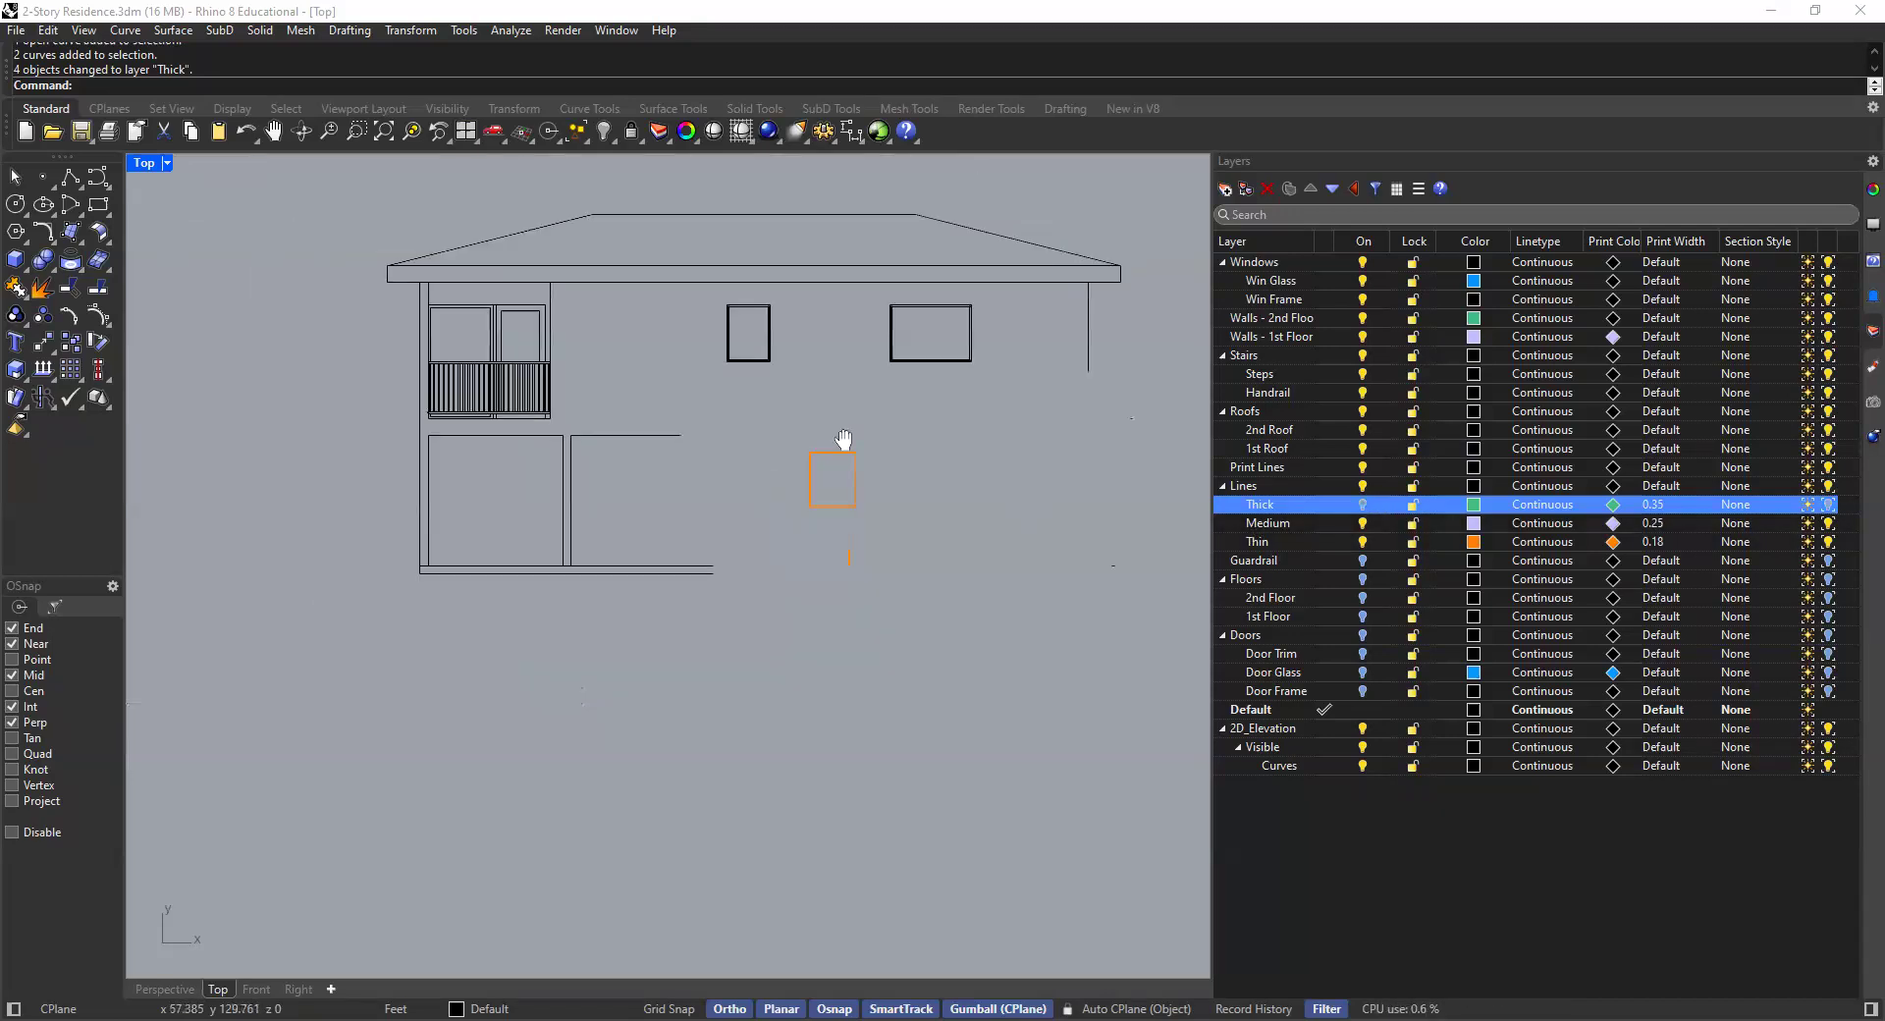
{"action": "right_click_drag", "start_coordinate": [677, 474], "coordinate": [619, 445]}
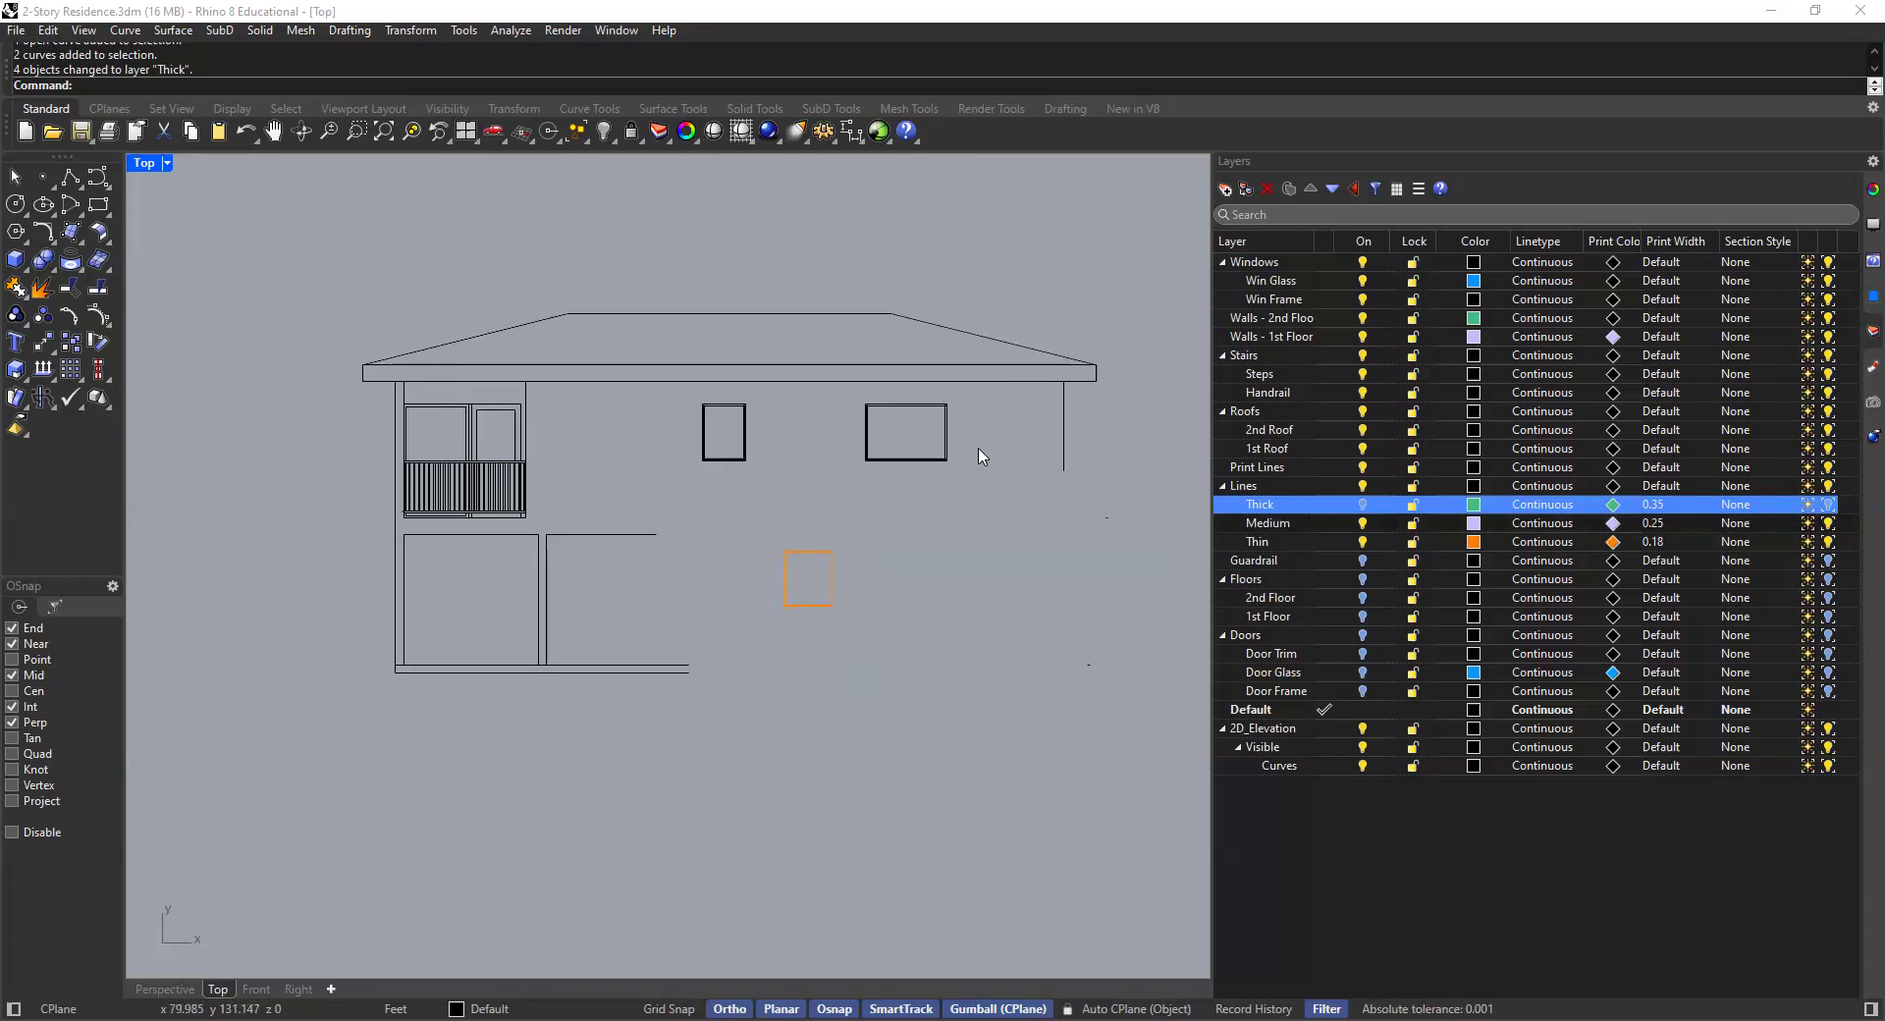
{"action": "scroll", "coordinate": [785, 413], "scroll_direction": "down", "scroll_amount": 3}
{"action": "left_click_drag", "start_coordinate": [1018, 283], "coordinate": [454, 640]}
{"action": "key", "text": "Escape"}
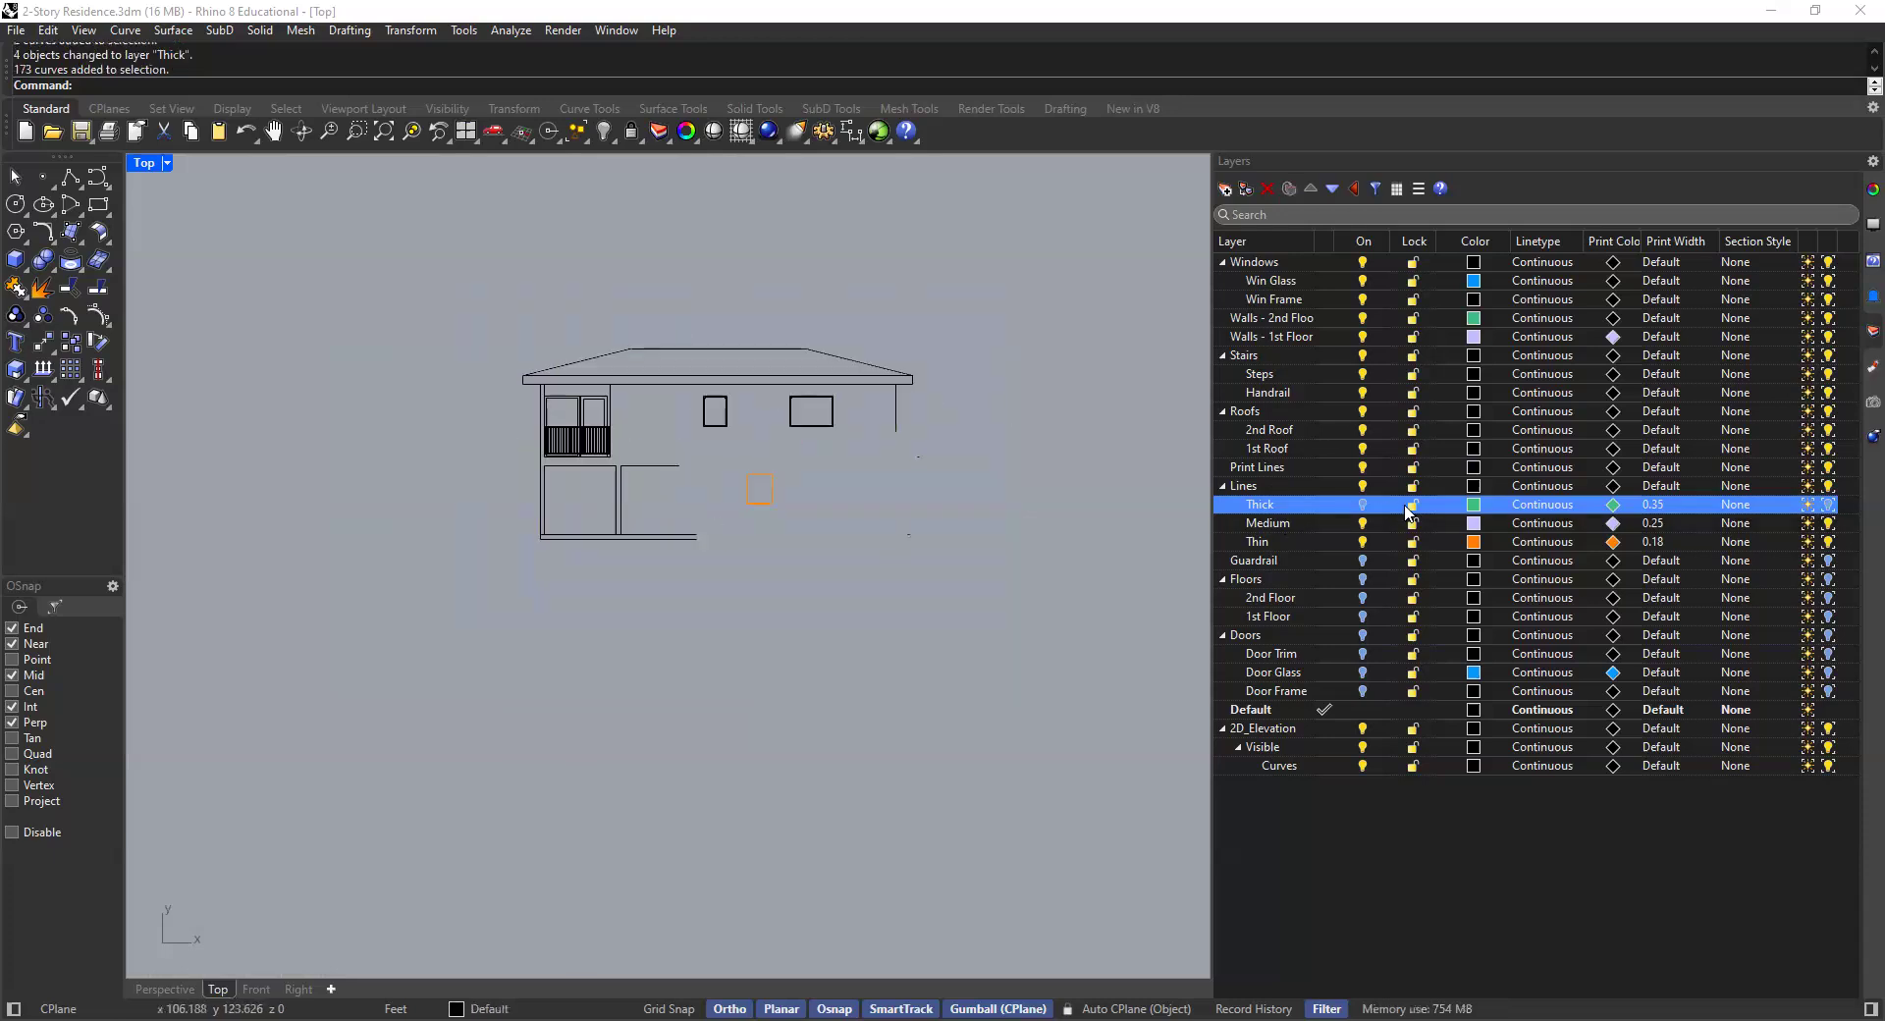
{"action": "left_click", "coordinate": [1192, 545]}
{"action": "left_click_drag", "start_coordinate": [957, 277], "coordinate": [363, 690]}
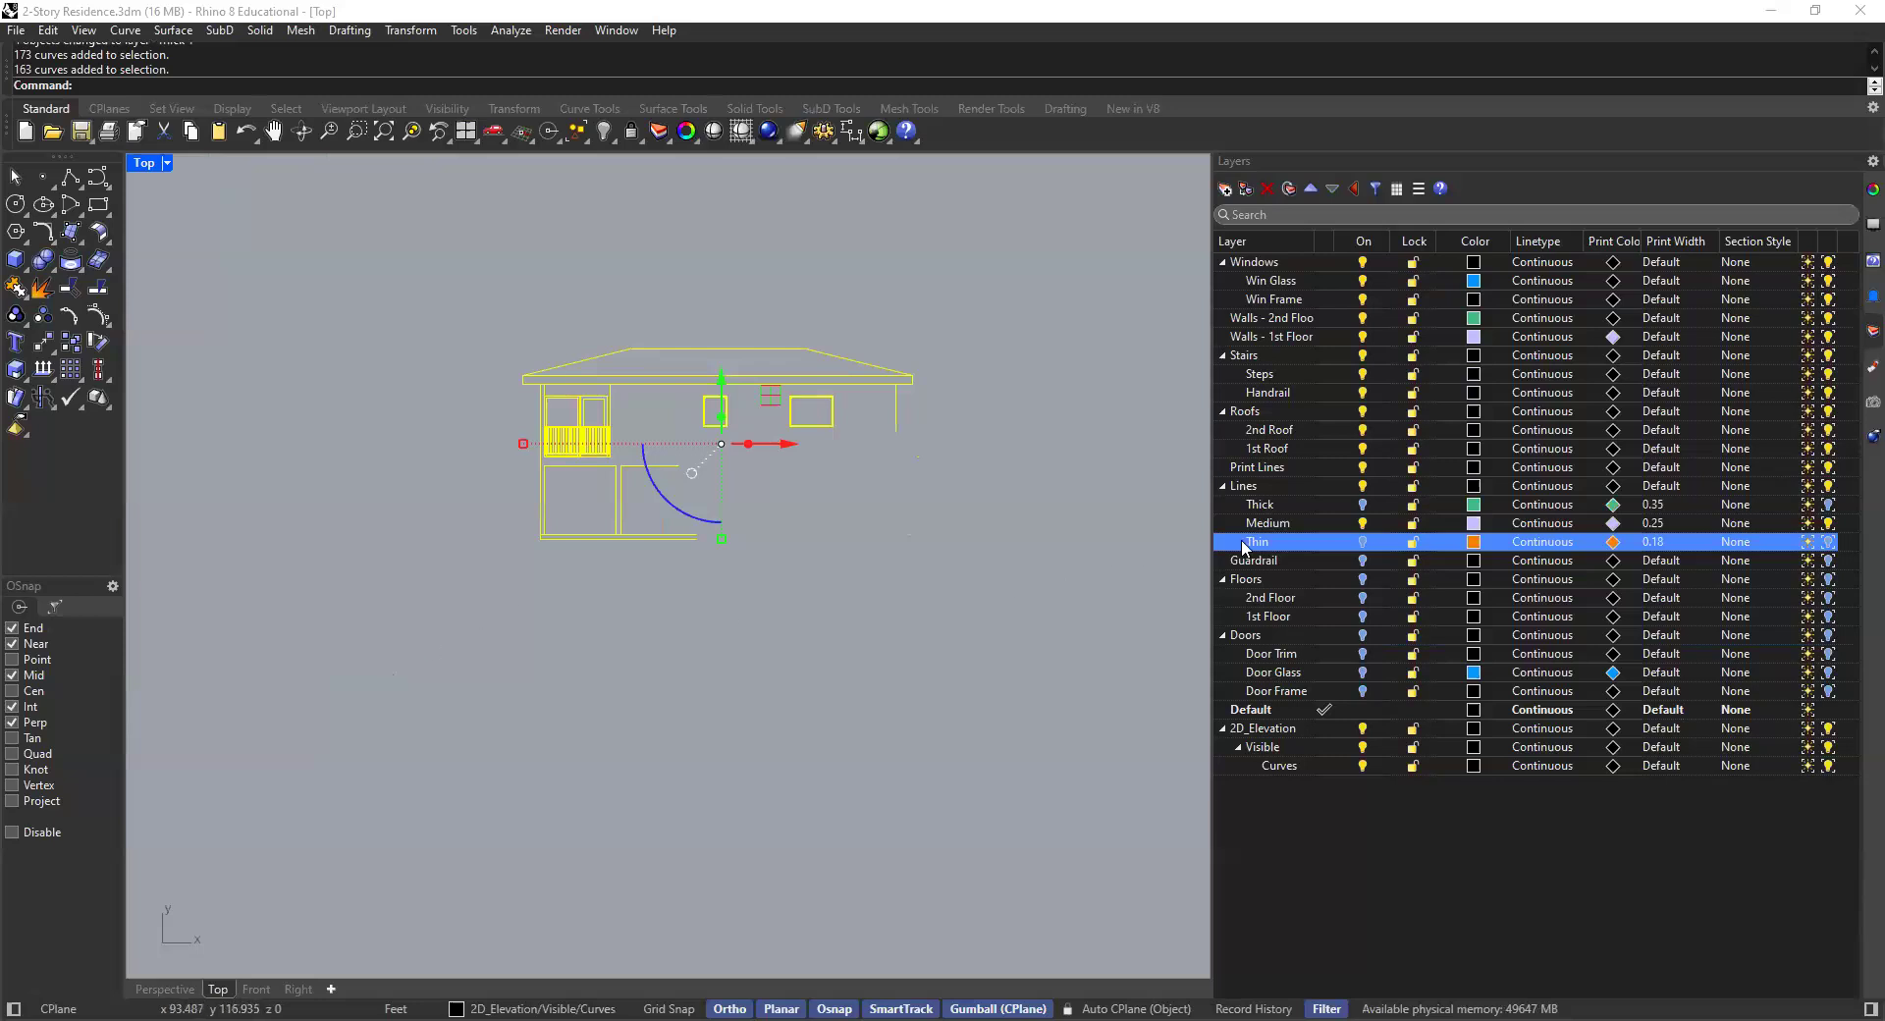
{"action": "right_click", "coordinate": [1272, 527]}
{"action": "left_click", "coordinate": [1342, 617]}
{"action": "left_click", "coordinate": [1012, 545]}
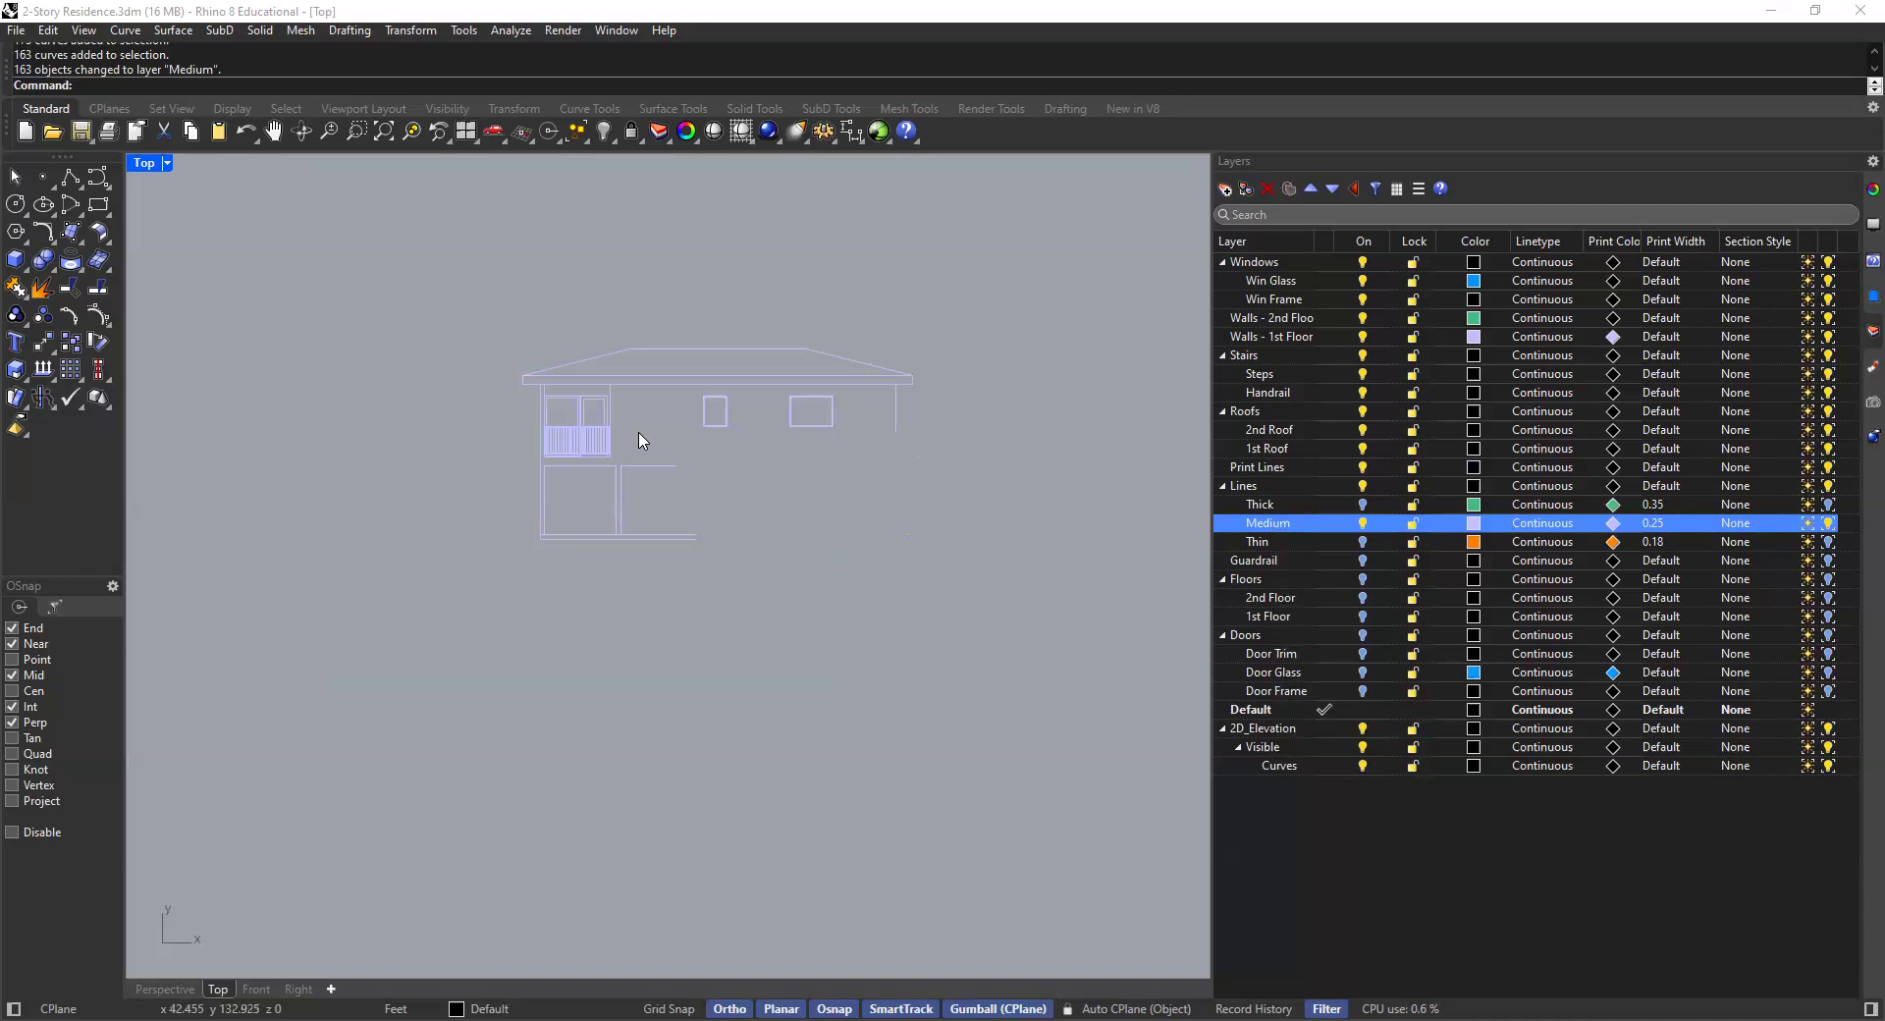
- Select the inner frame curves of a second-floor window and move them onto the Thin layer
{"action": "scroll", "coordinate": [921, 391], "scroll_direction": "up", "scroll_amount": 10}
{"action": "scroll", "coordinate": [876, 374], "scroll_direction": "up", "scroll_amount": 3}
{"action": "left_click_drag", "start_coordinate": [858, 363], "coordinate": [797, 417]}
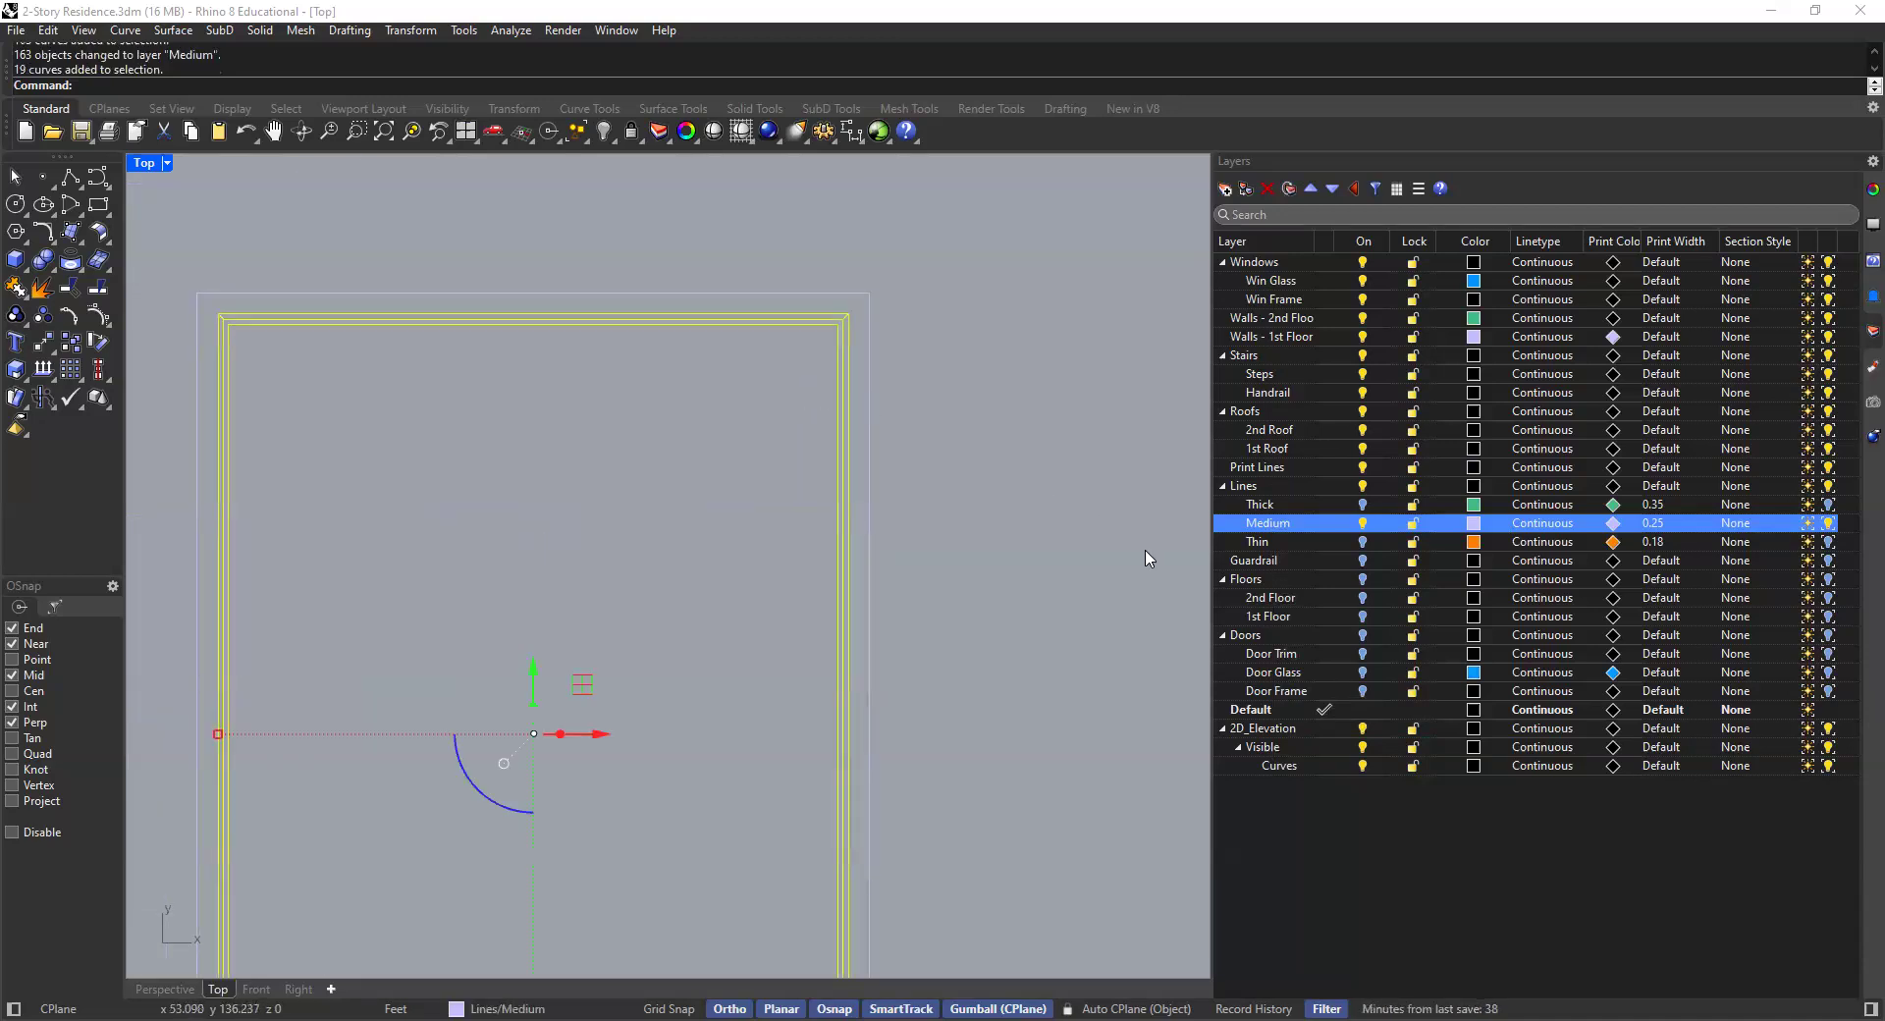
{"action": "scroll", "coordinate": [1194, 549], "scroll_direction": "down", "scroll_amount": 3}
{"action": "right_click", "coordinate": [1277, 545]}
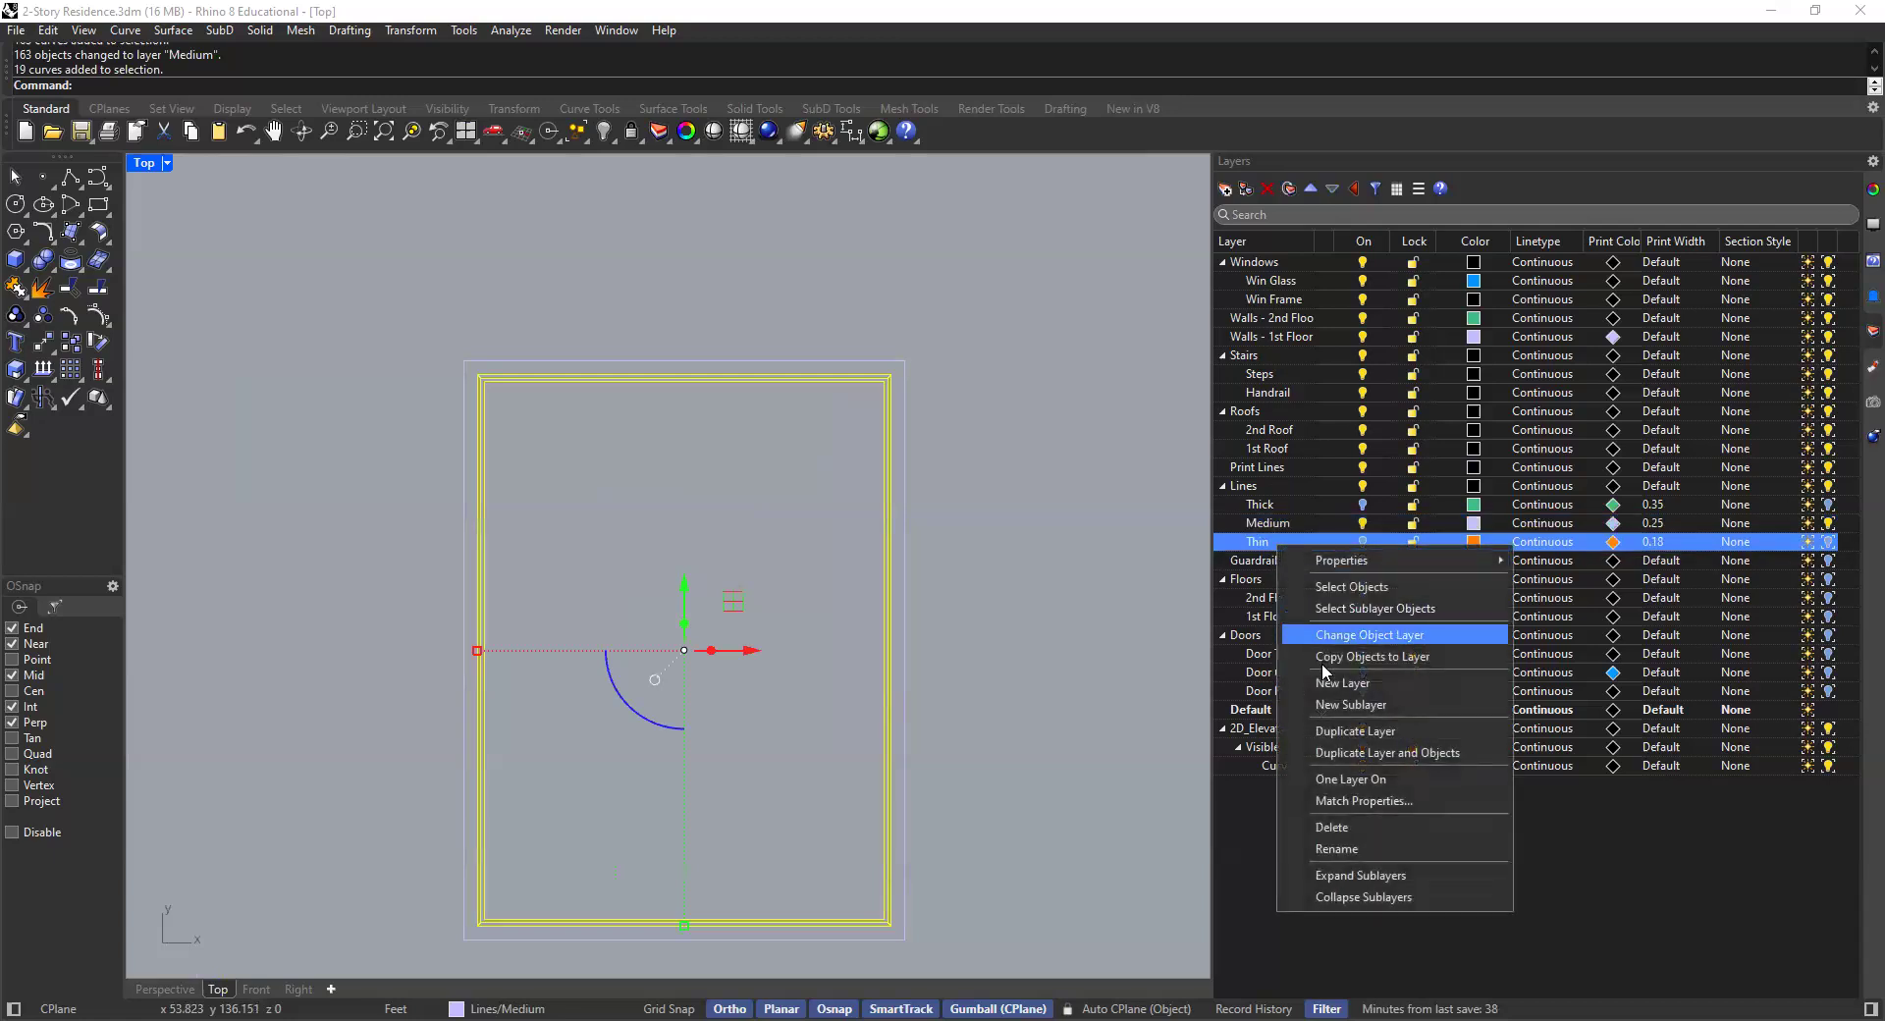
{"action": "left_click", "coordinate": [1365, 635]}
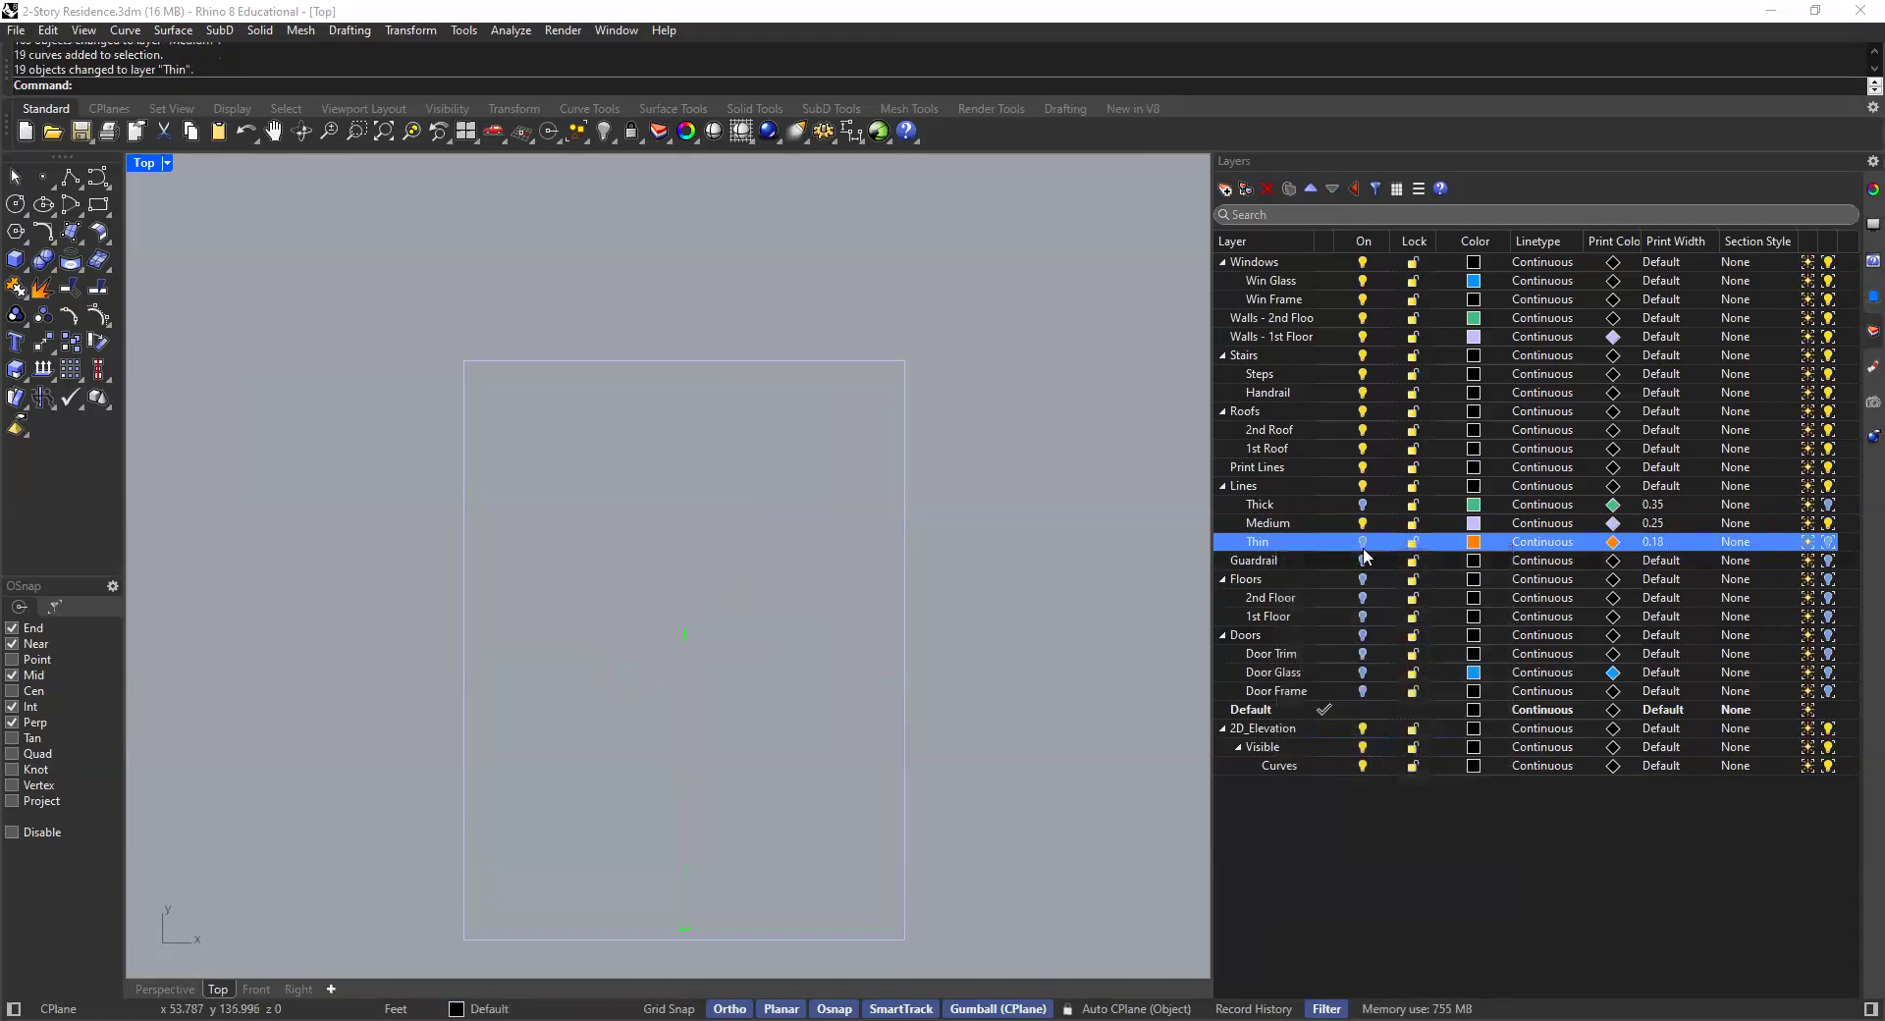
{"action": "left_click", "coordinate": [1363, 504]}
{"action": "scroll", "coordinate": [958, 553], "scroll_direction": "down", "scroll_amount": 8}
{"action": "right_click_drag", "start_coordinate": [959, 553], "coordinate": [758, 539]}
{"action": "scroll", "coordinate": [757, 539], "scroll_direction": "up", "scroll_amount": 6}
{"action": "scroll", "coordinate": [941, 475], "scroll_direction": "up", "scroll_amount": 5}
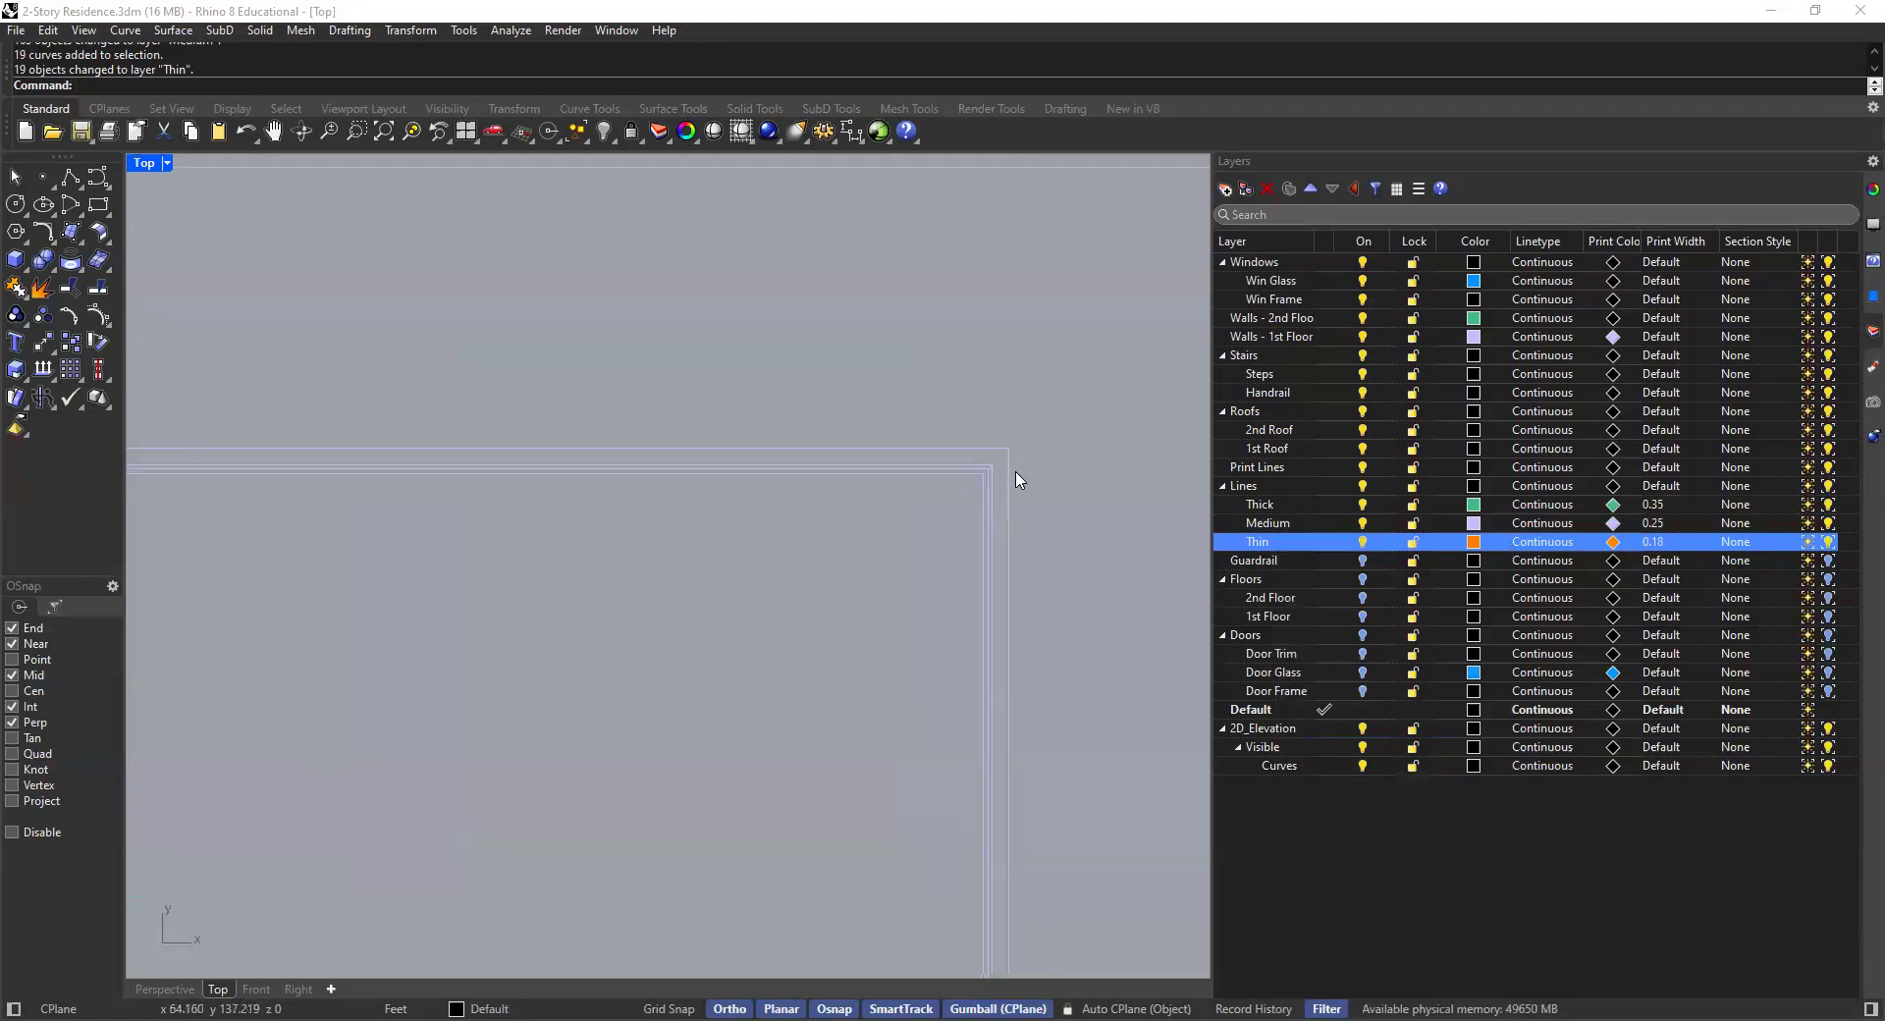
{"action": "left_click", "coordinate": [985, 453]}
{"action": "right_click", "coordinate": [1336, 542]}
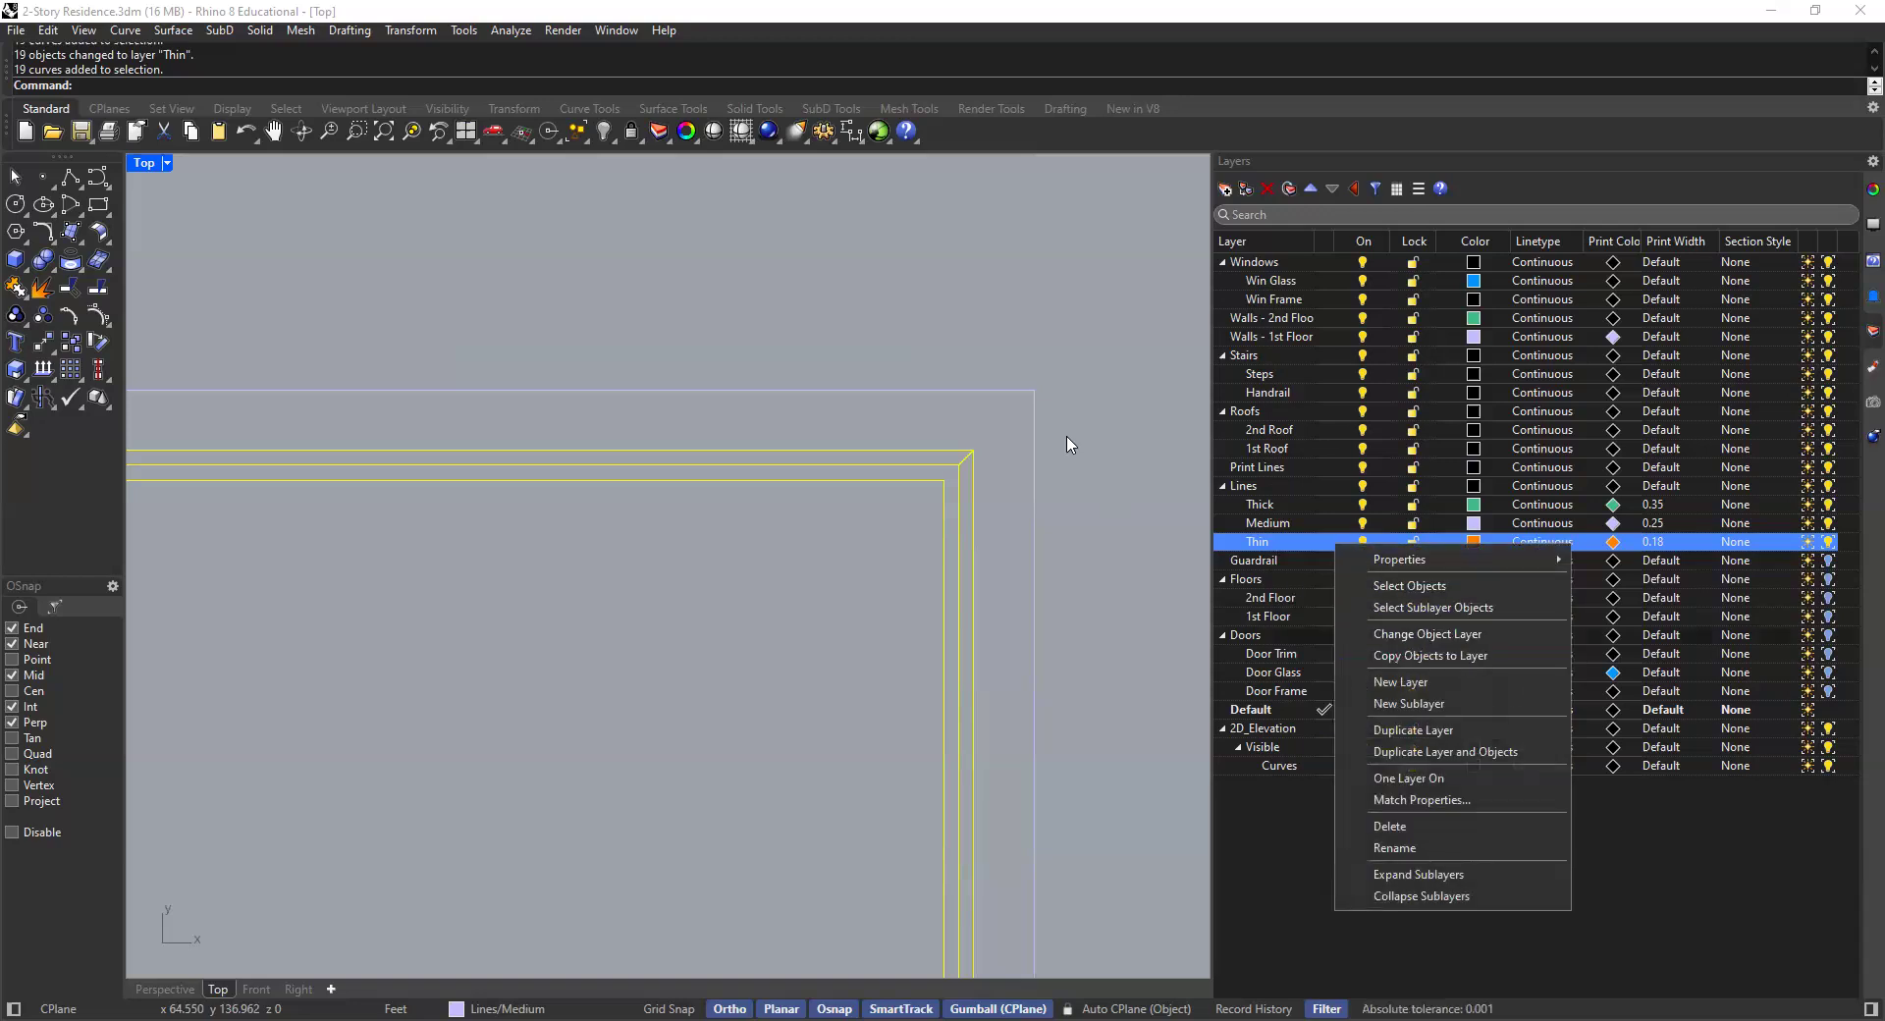
{"action": "key", "text": "Escape"}
- Select the balcony railing and balcony door curves on the second floor and move them onto the Thin layer
{"action": "scroll", "coordinate": [990, 424], "scroll_direction": "down", "scroll_amount": 6}
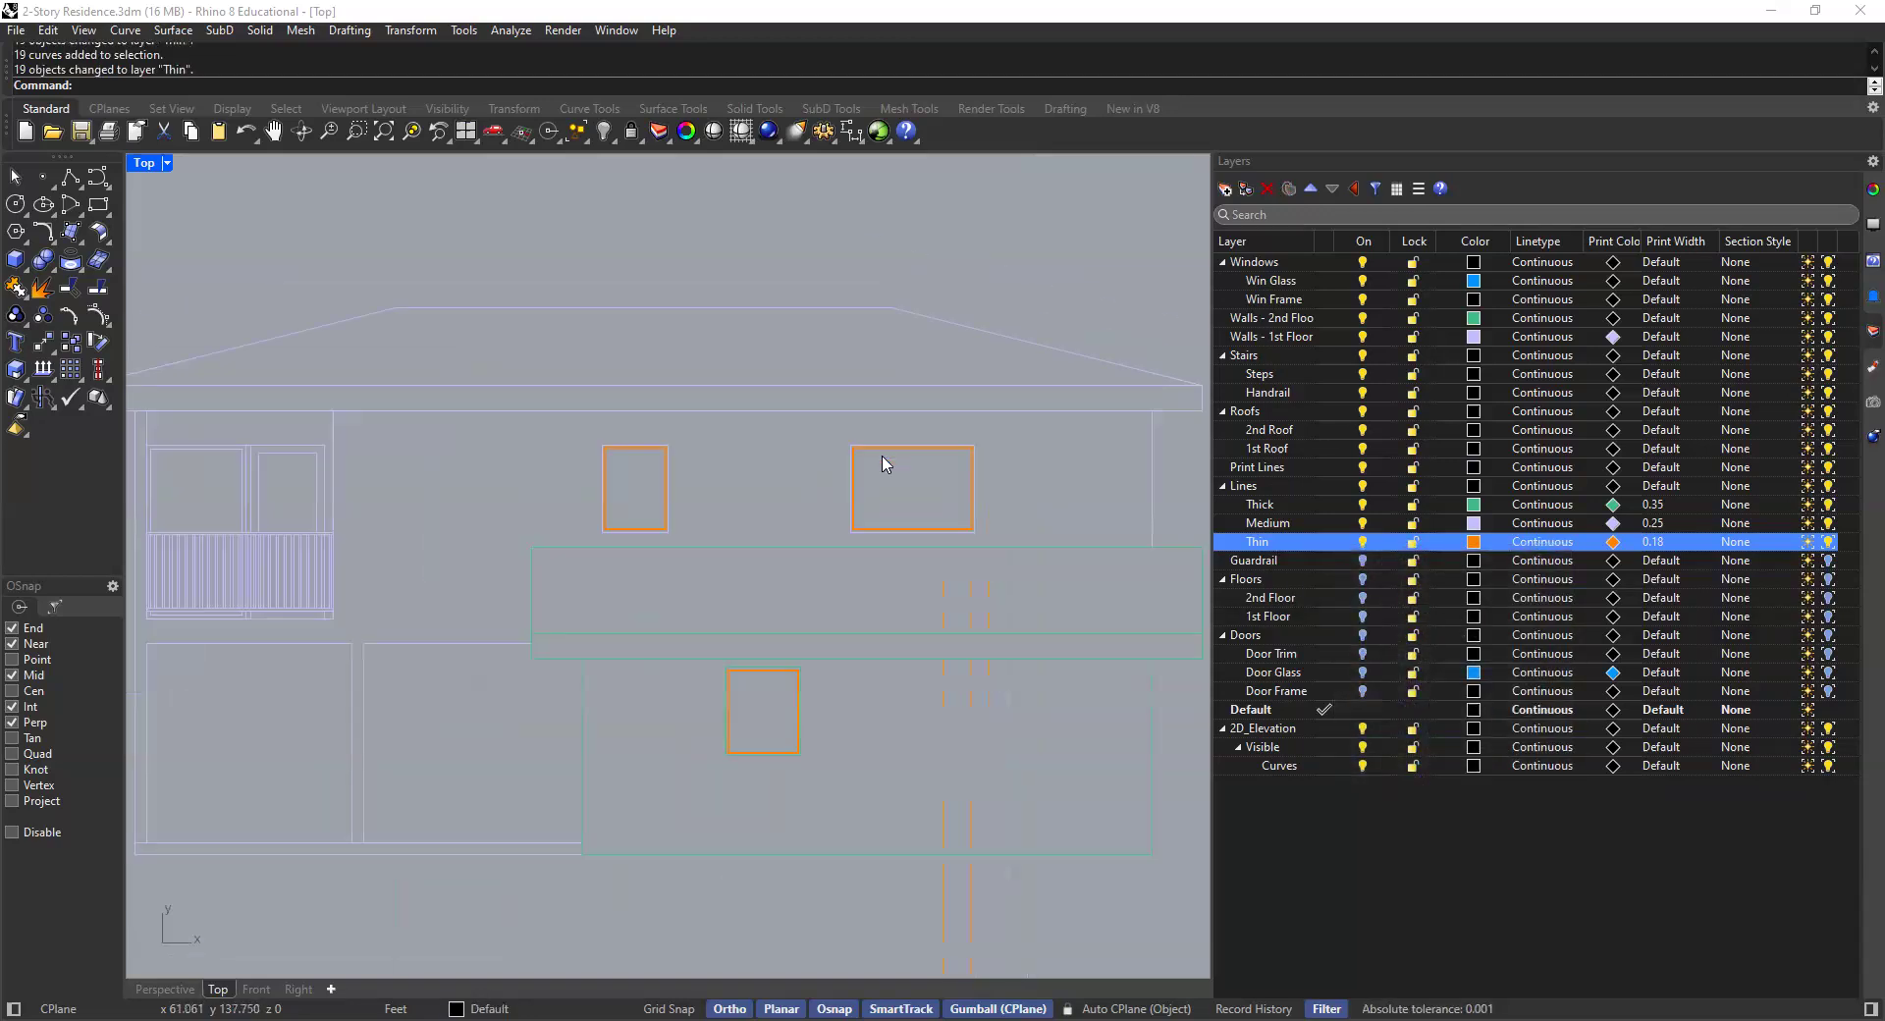
{"action": "right_click_drag", "start_coordinate": [530, 466], "coordinate": [599, 436]}
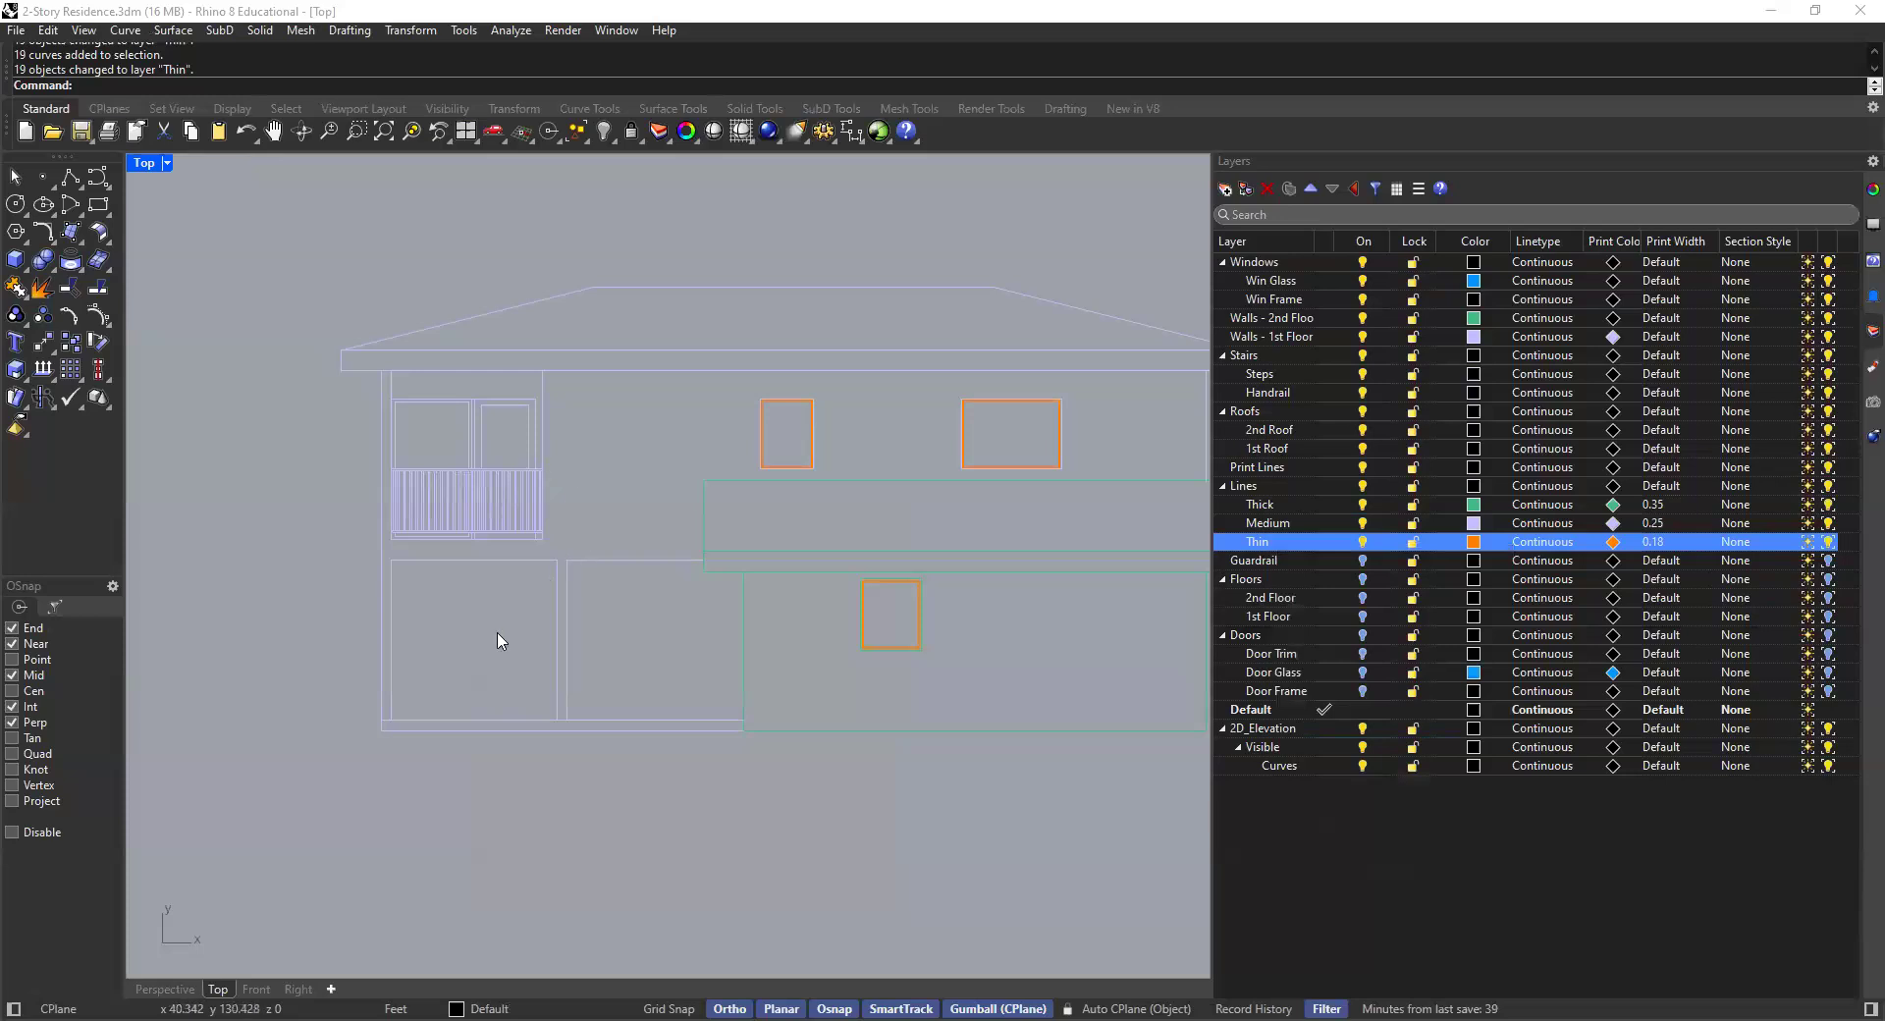
{"action": "scroll", "coordinate": [543, 538], "scroll_direction": "up", "scroll_amount": 3}
{"action": "right_click_drag", "start_coordinate": [774, 585], "coordinate": [770, 619]}
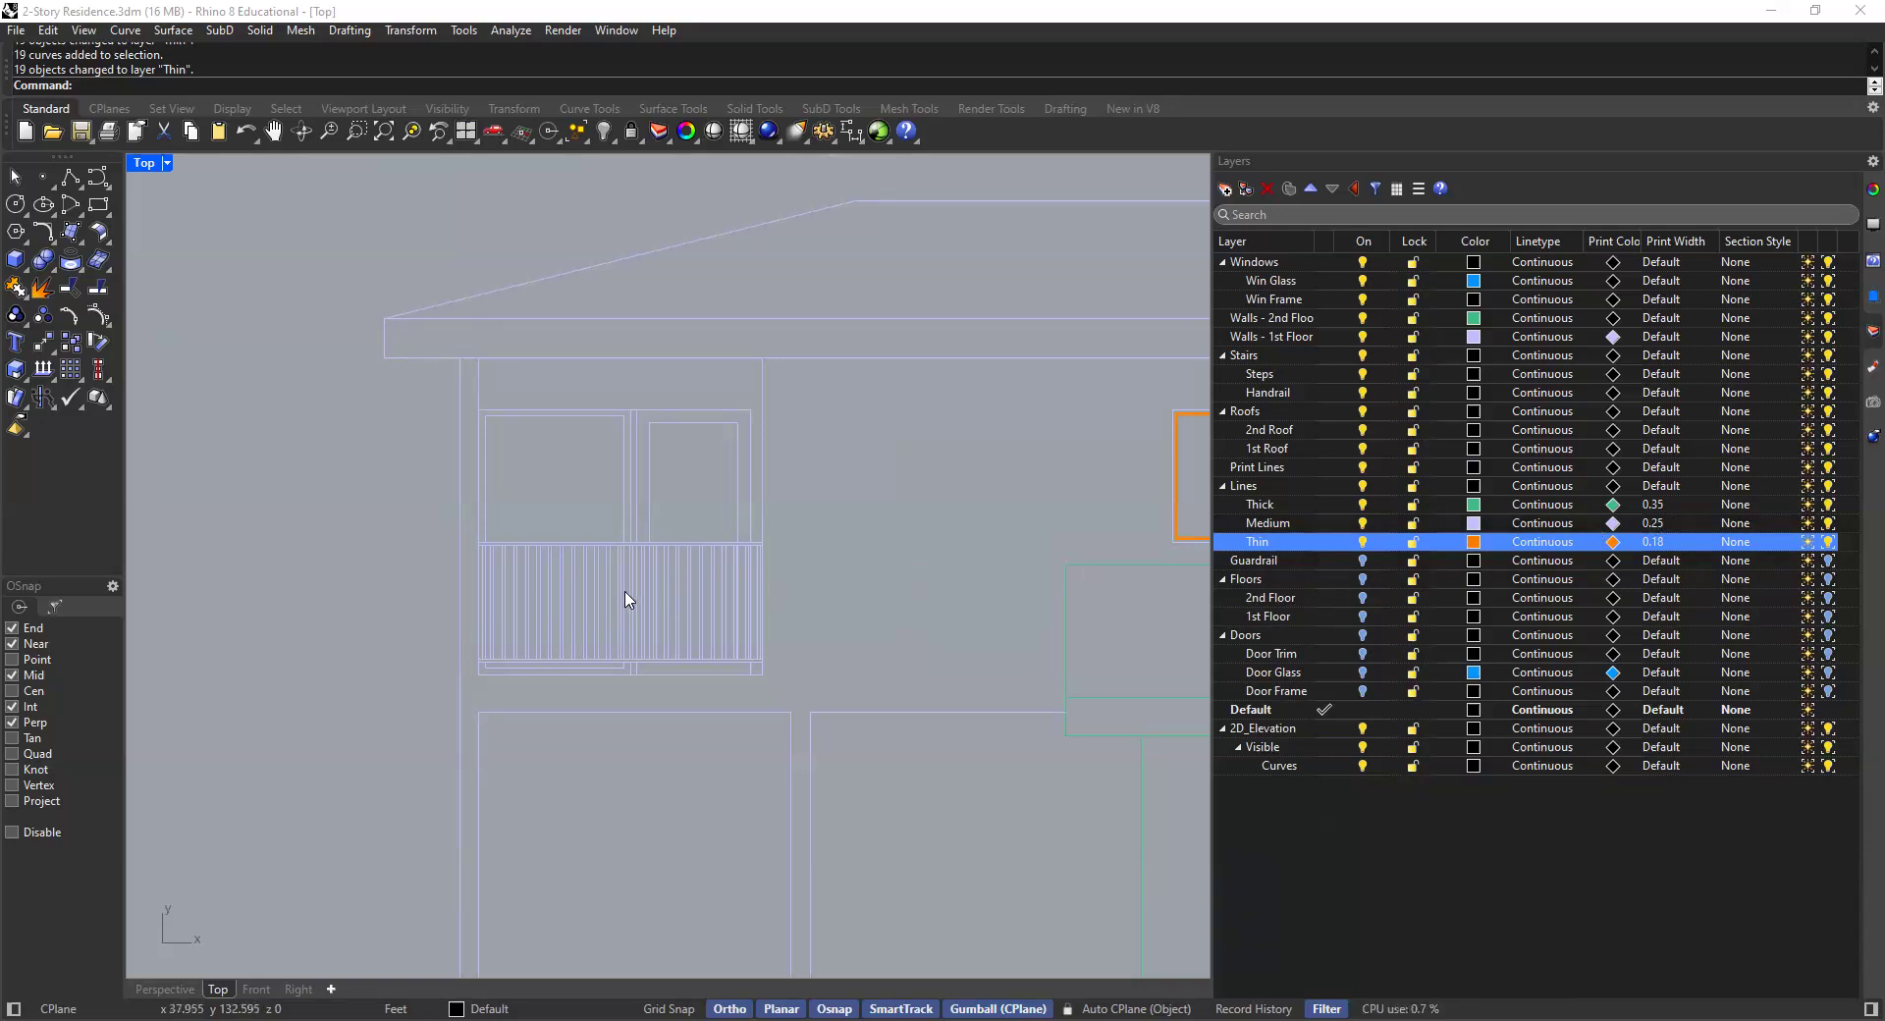
{"action": "scroll", "coordinate": [623, 578], "scroll_direction": "up", "scroll_amount": 5}
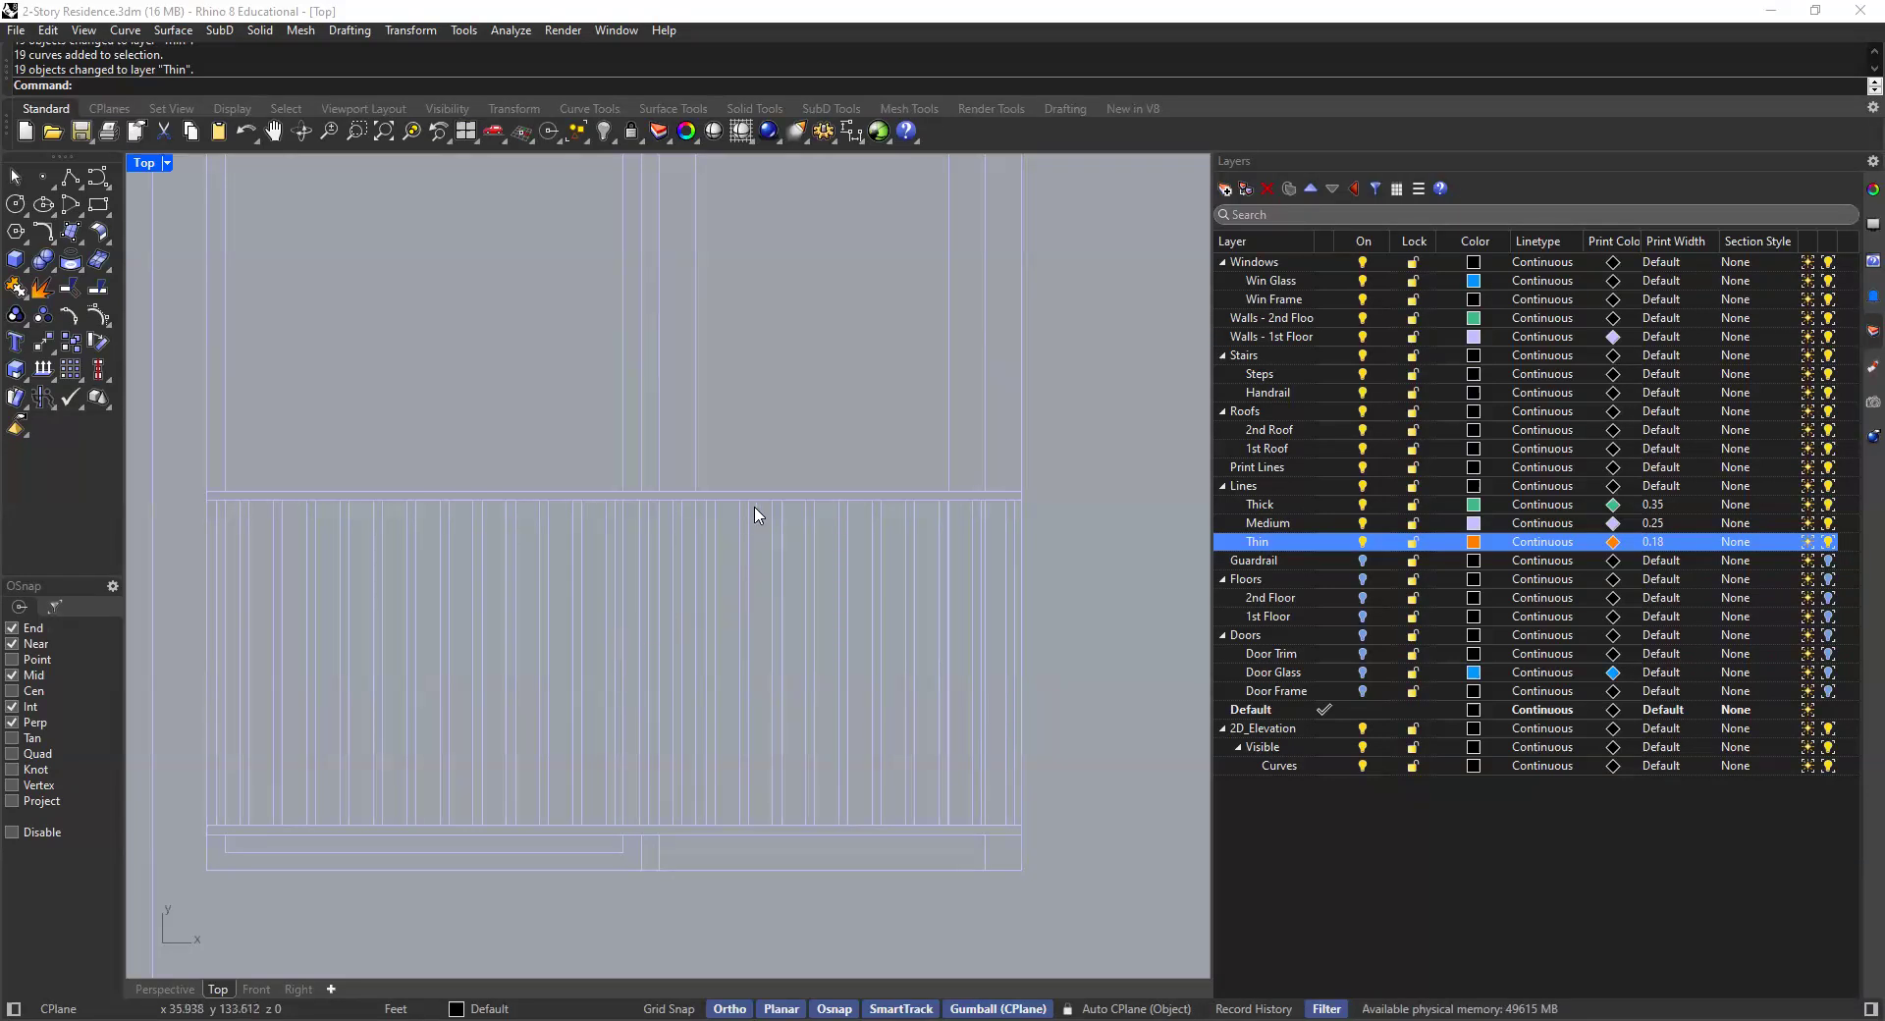
{"action": "scroll", "coordinate": [815, 519], "scroll_direction": "down", "scroll_amount": 2}
{"action": "left_click_drag", "start_coordinate": [884, 494], "coordinate": [839, 550]}
{"action": "scroll", "coordinate": [883, 470], "scroll_direction": "up", "scroll_amount": 3}
{"action": "scroll", "coordinate": [799, 512], "scroll_direction": "down", "scroll_amount": 5}
{"action": "key", "text": "Escape"}
{"action": "scroll", "coordinate": [850, 543], "scroll_direction": "up", "scroll_amount": 8}
{"action": "scroll", "coordinate": [881, 471], "scroll_direction": "up", "scroll_amount": 2}
{"action": "left_click_drag", "start_coordinate": [881, 471], "coordinate": [152, 775]}
{"action": "scroll", "coordinate": [347, 611], "scroll_direction": "down", "scroll_amount": 9}
{"action": "scroll", "coordinate": [264, 592], "scroll_direction": "down", "scroll_amount": 6}
{"action": "right_click_drag", "start_coordinate": [275, 508], "coordinate": [856, 416]}
{"action": "scroll", "coordinate": [771, 519], "scroll_direction": "up", "scroll_amount": 8}
{"action": "scroll", "coordinate": [823, 483], "scroll_direction": "up", "scroll_amount": 2}
{"action": "left_click_drag", "start_coordinate": [822, 469], "coordinate": [196, 745], "text": "shift"}
{"action": "scroll", "coordinate": [526, 644], "scroll_direction": "down", "scroll_amount": 5}
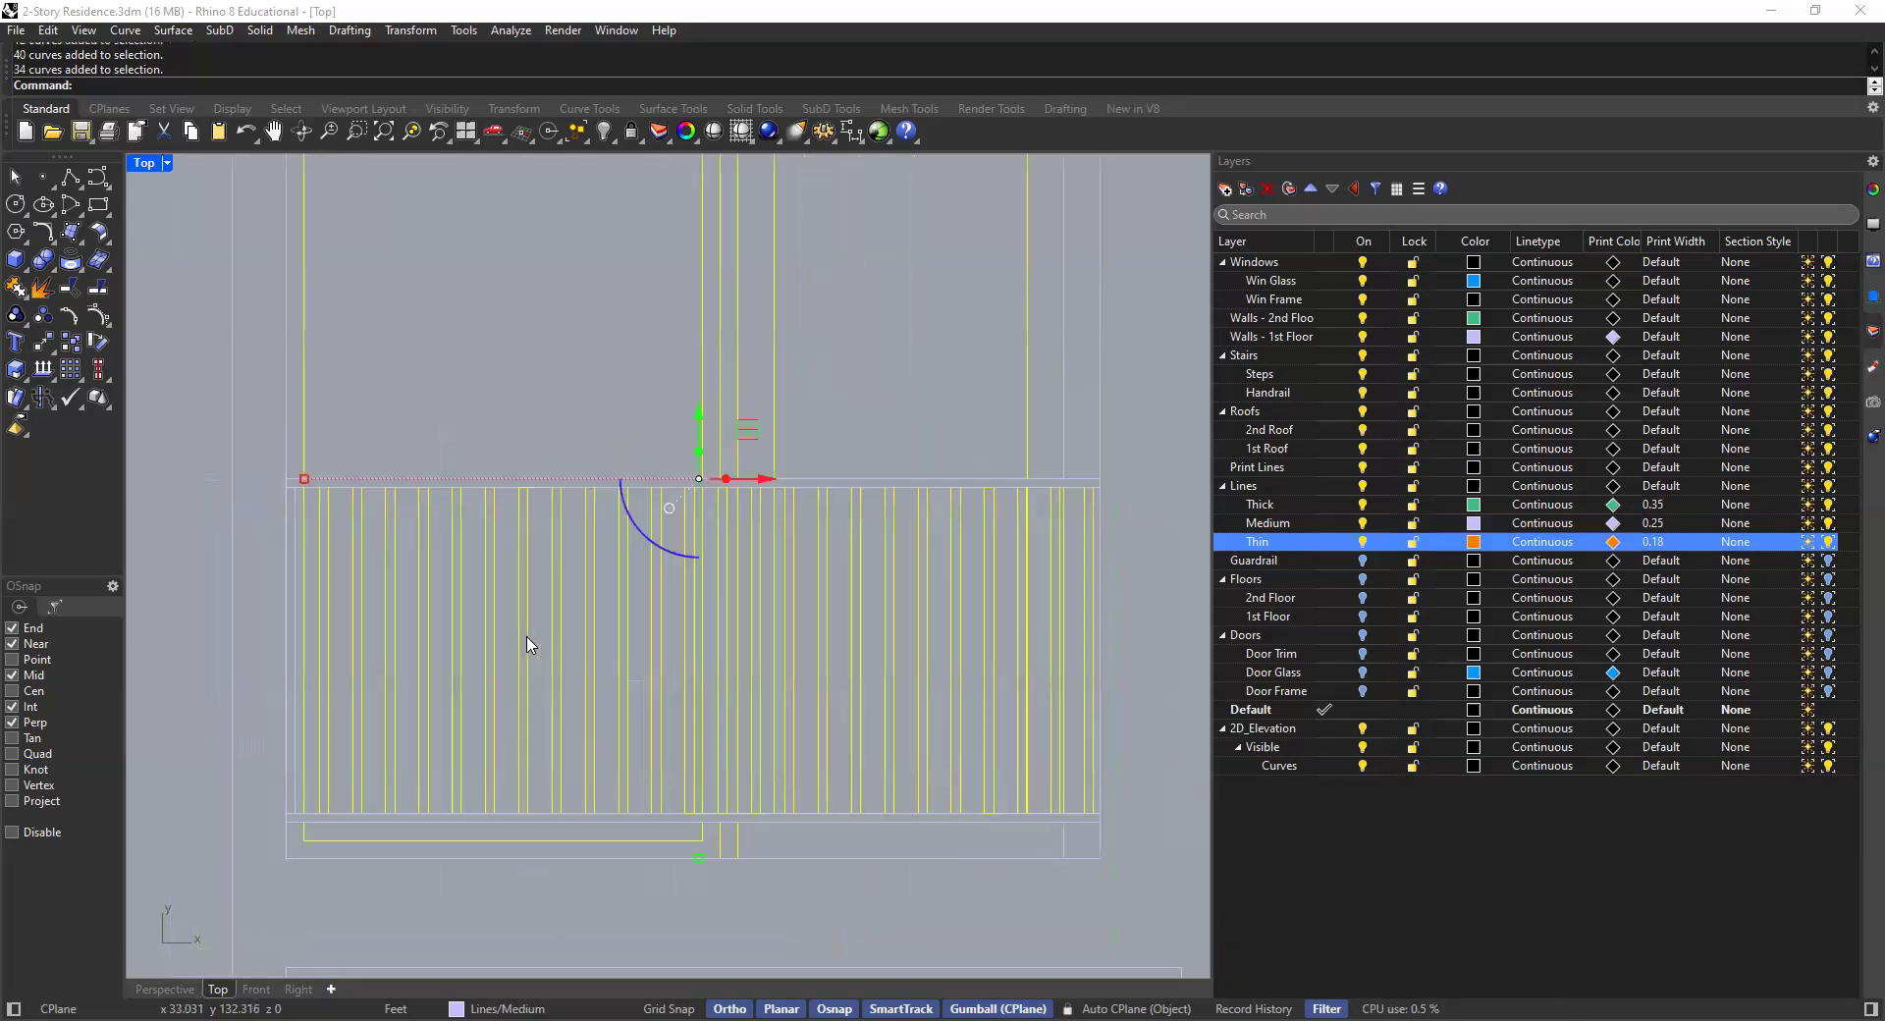
{"action": "right_click", "coordinate": [1341, 544]}
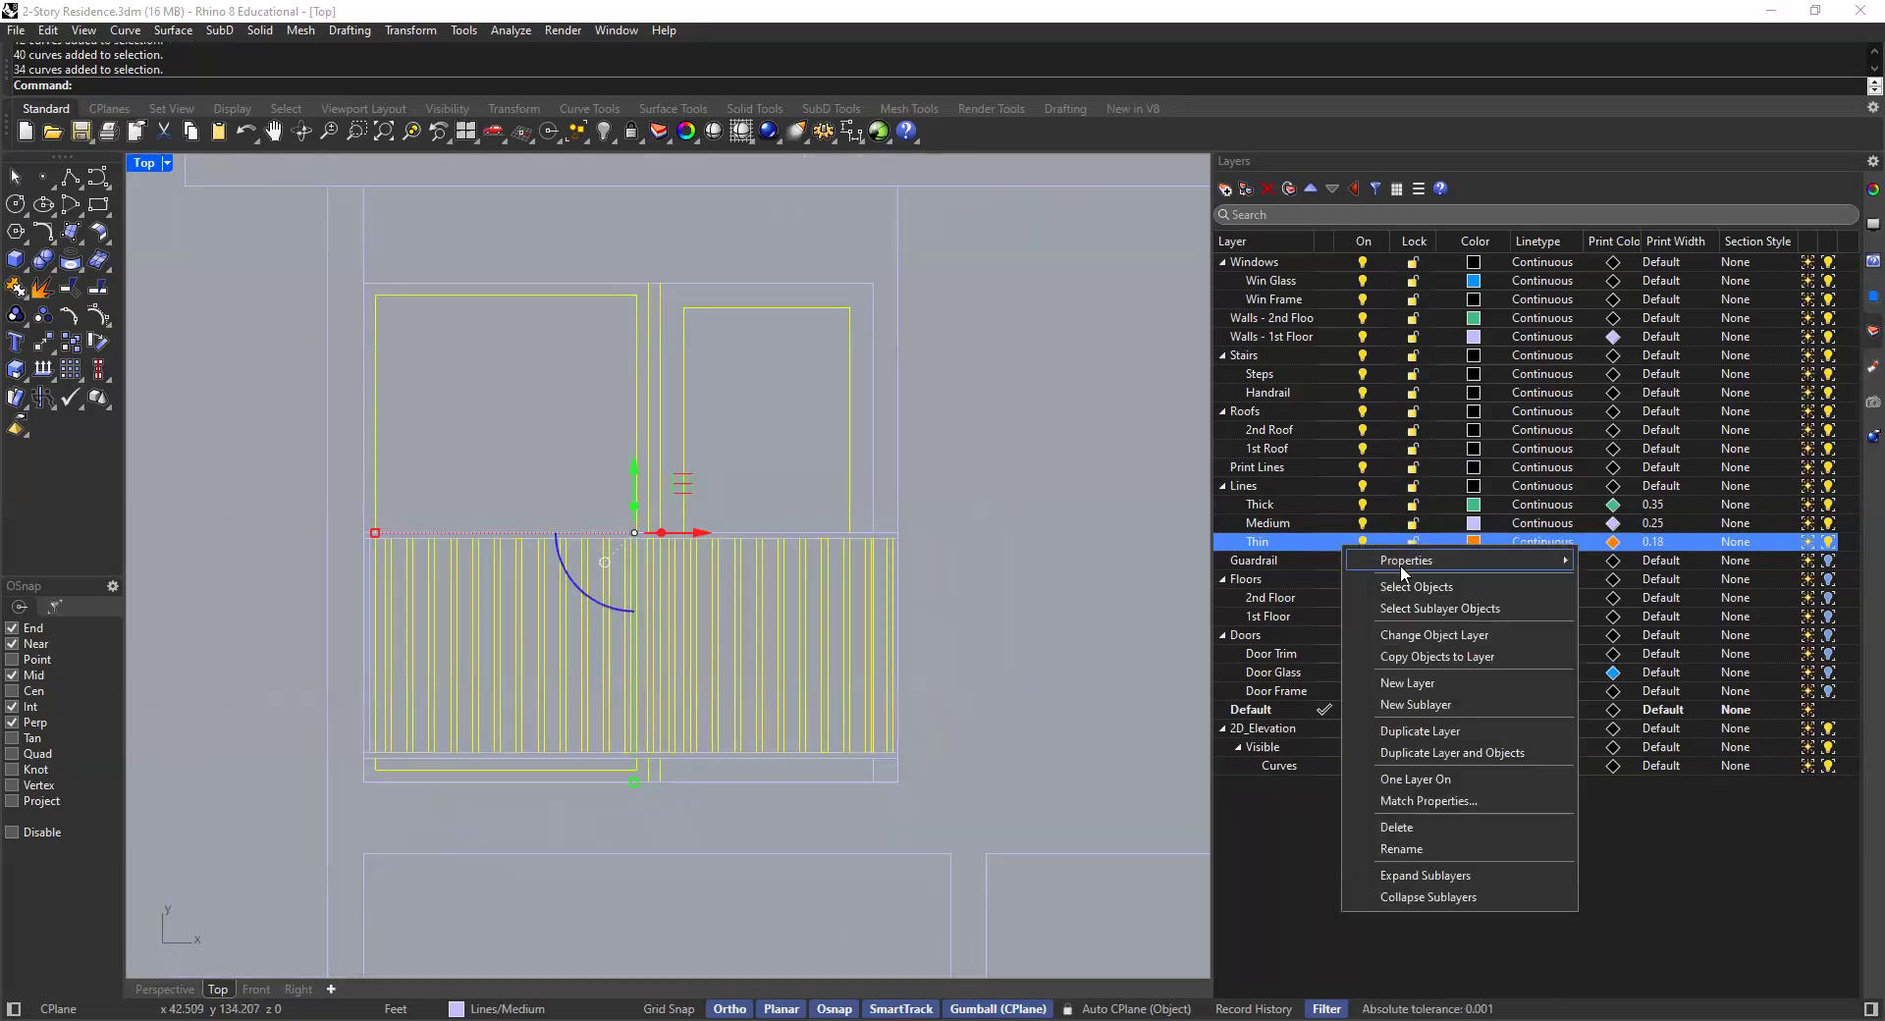
{"action": "left_click", "coordinate": [1423, 635]}
{"action": "left_click", "coordinate": [1072, 546]}
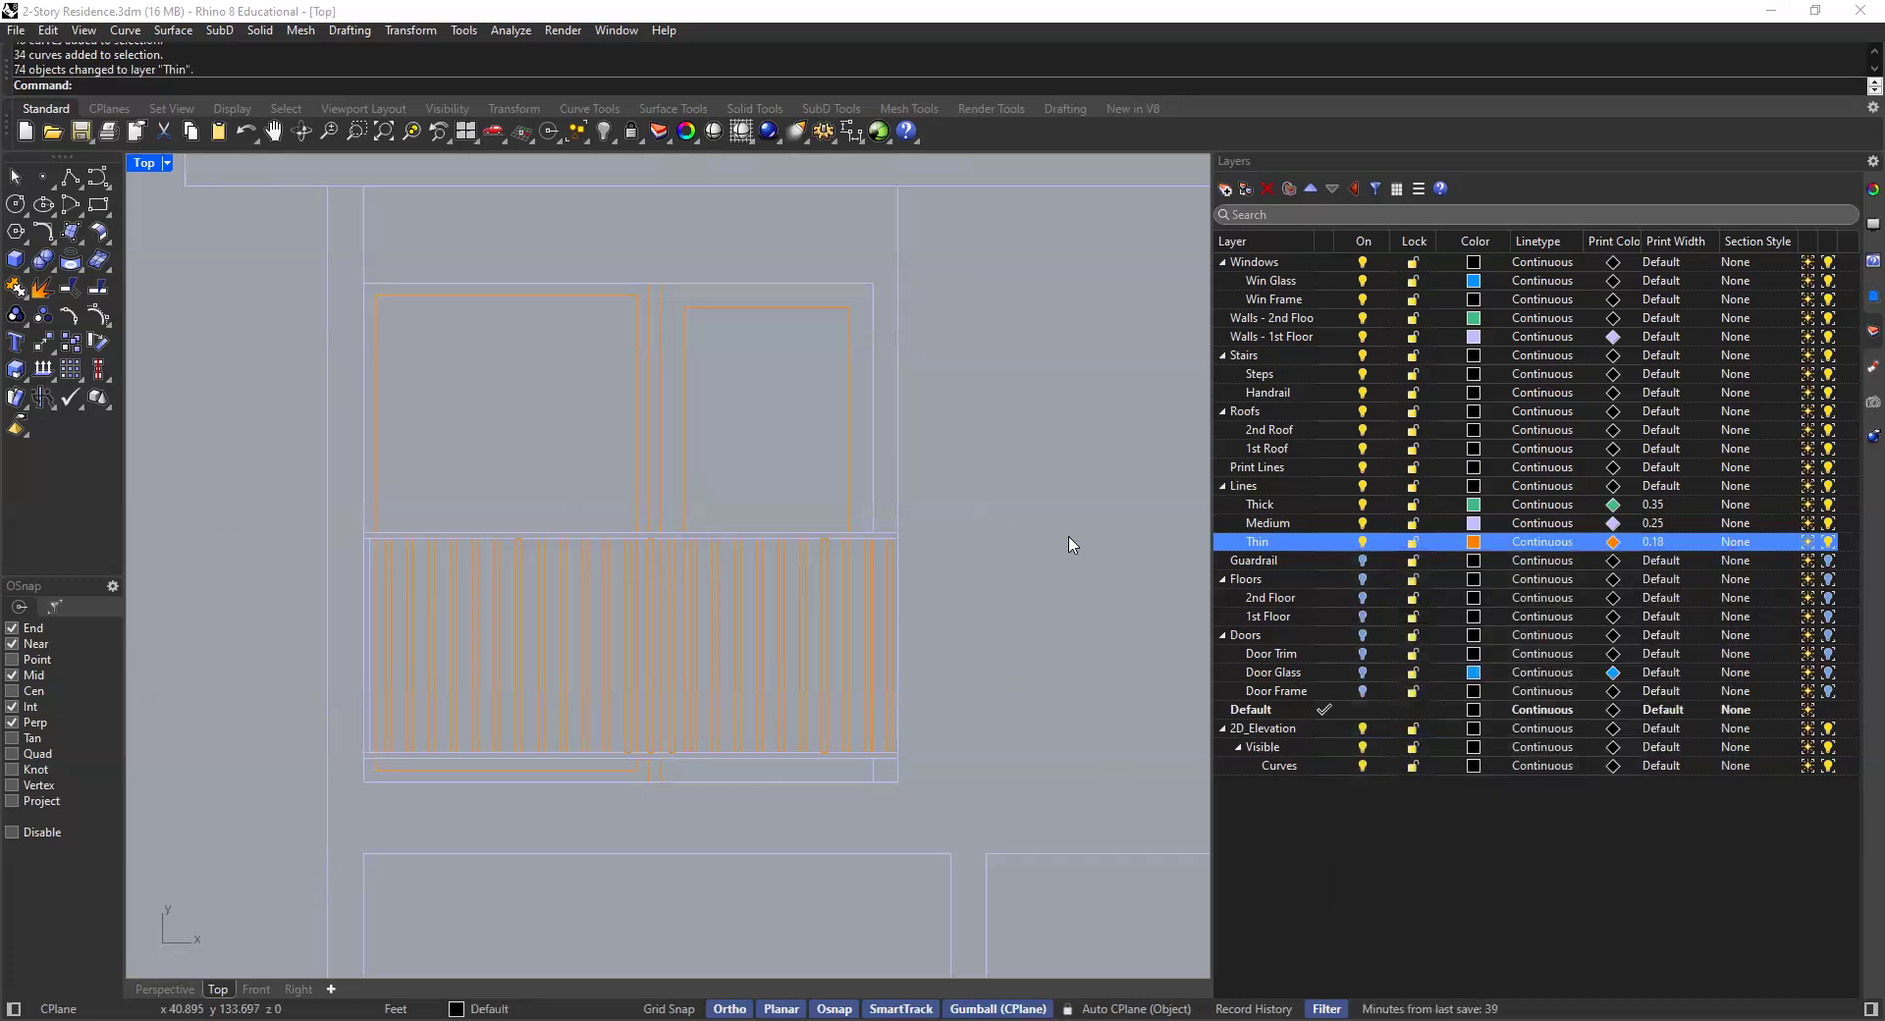
- Inspect the whole elevation at different zoom levels to check the Thick, Medium and Thin layer assignments
{"action": "scroll", "coordinate": [1065, 541], "scroll_direction": "down", "scroll_amount": 15}
{"action": "right_click_drag", "start_coordinate": [1061, 553], "coordinate": [740, 566]}
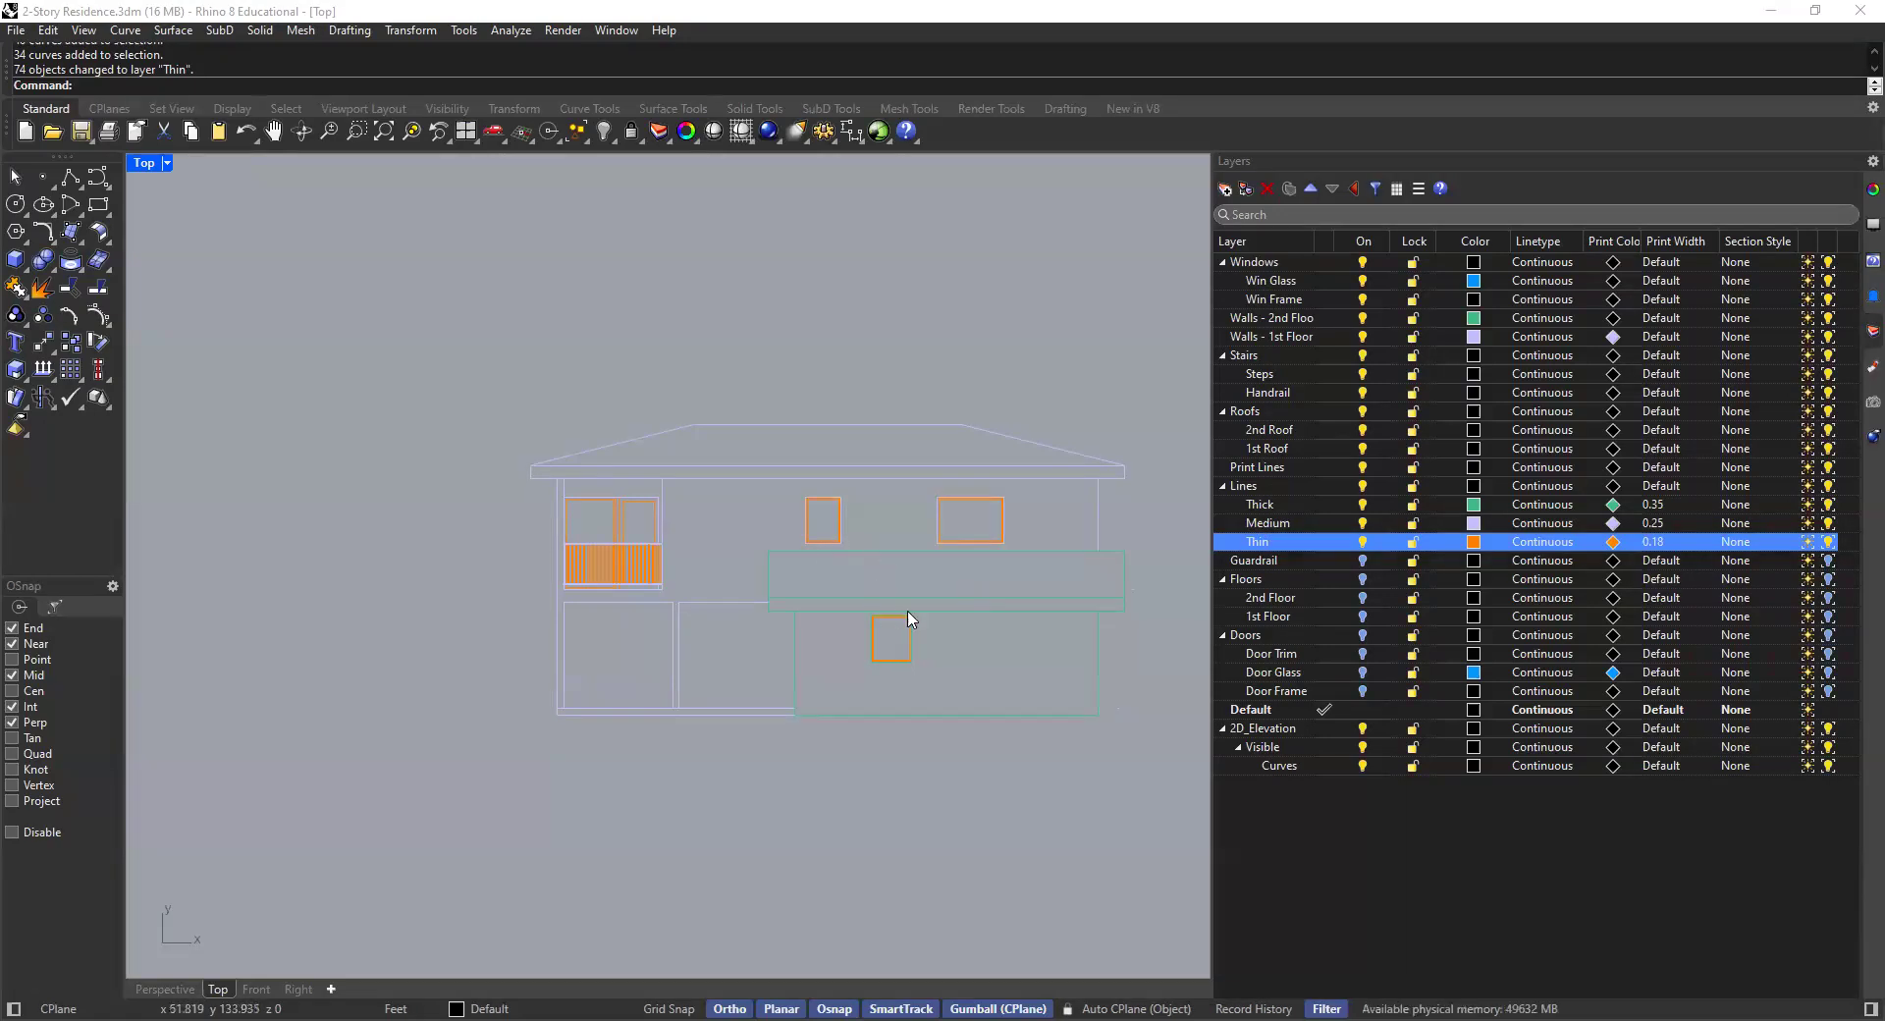
{"action": "scroll", "coordinate": [969, 623], "scroll_direction": "up", "scroll_amount": 2}
{"action": "scroll", "coordinate": [913, 614], "scroll_direction": "up", "scroll_amount": 2}
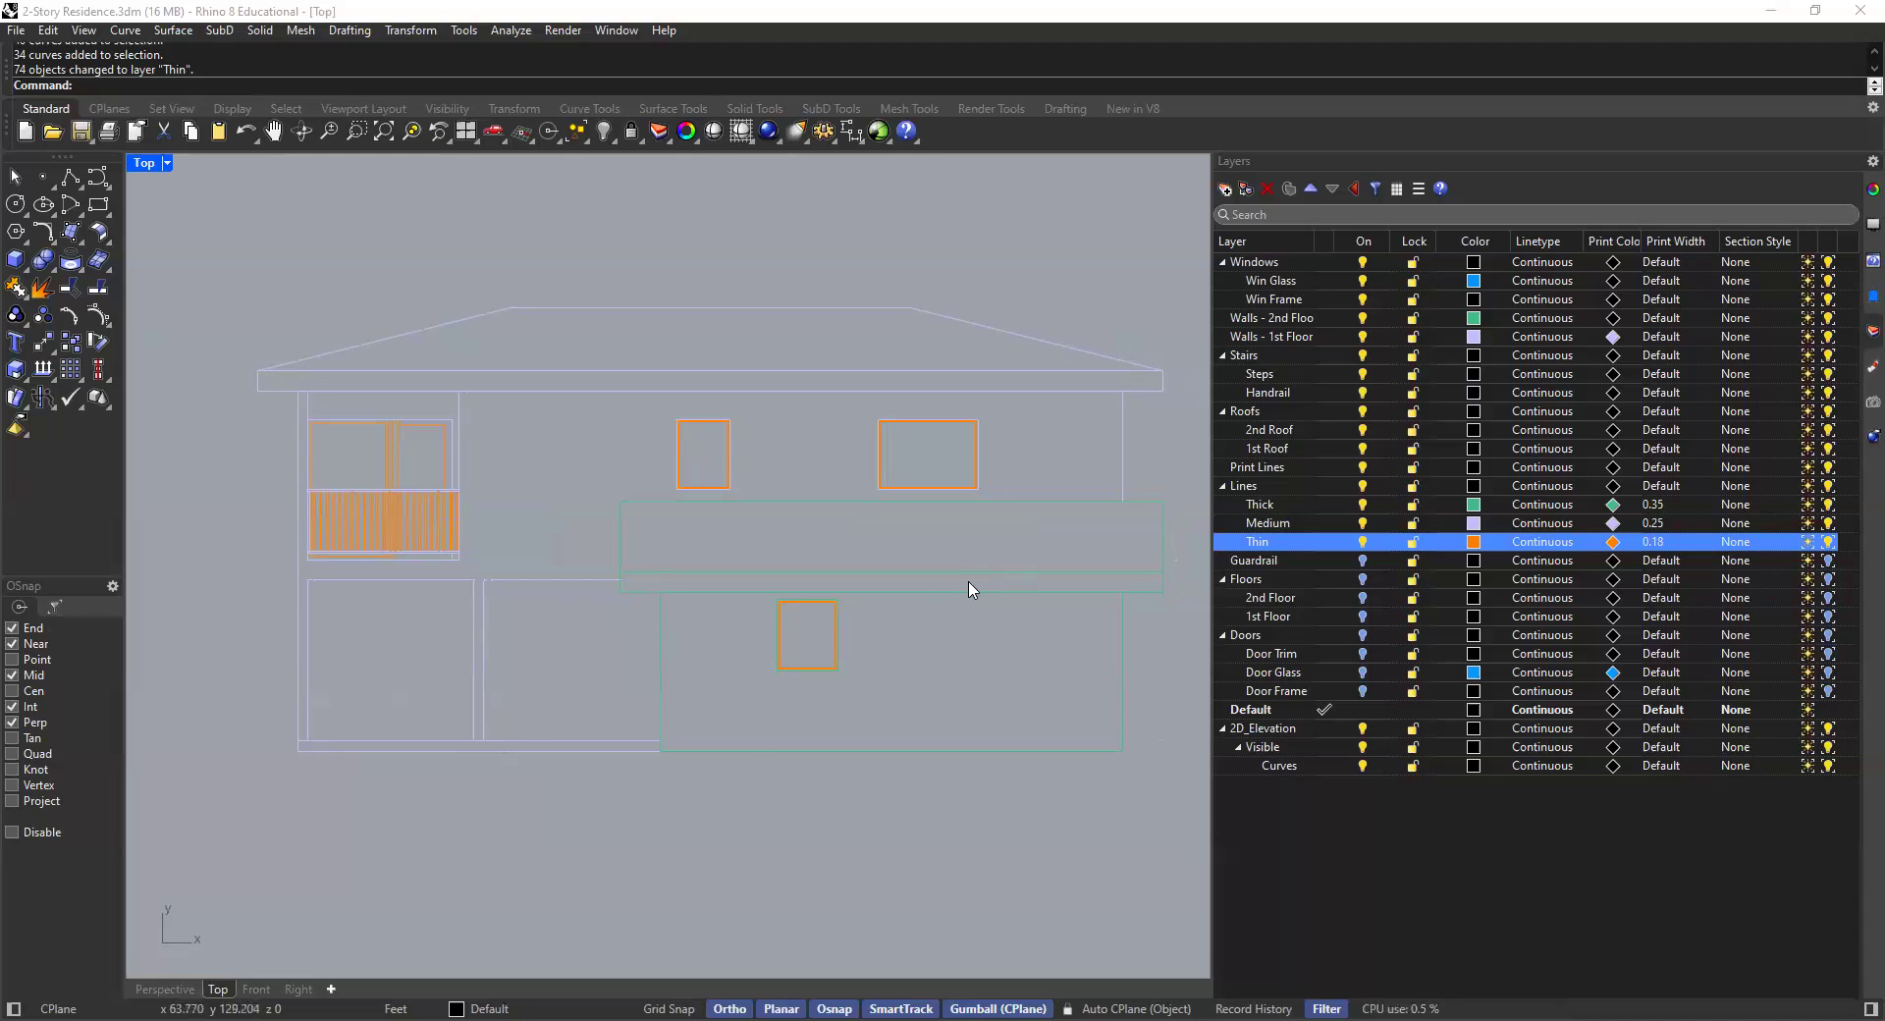
{"action": "scroll", "coordinate": [976, 579], "scroll_direction": "down", "scroll_amount": 3}
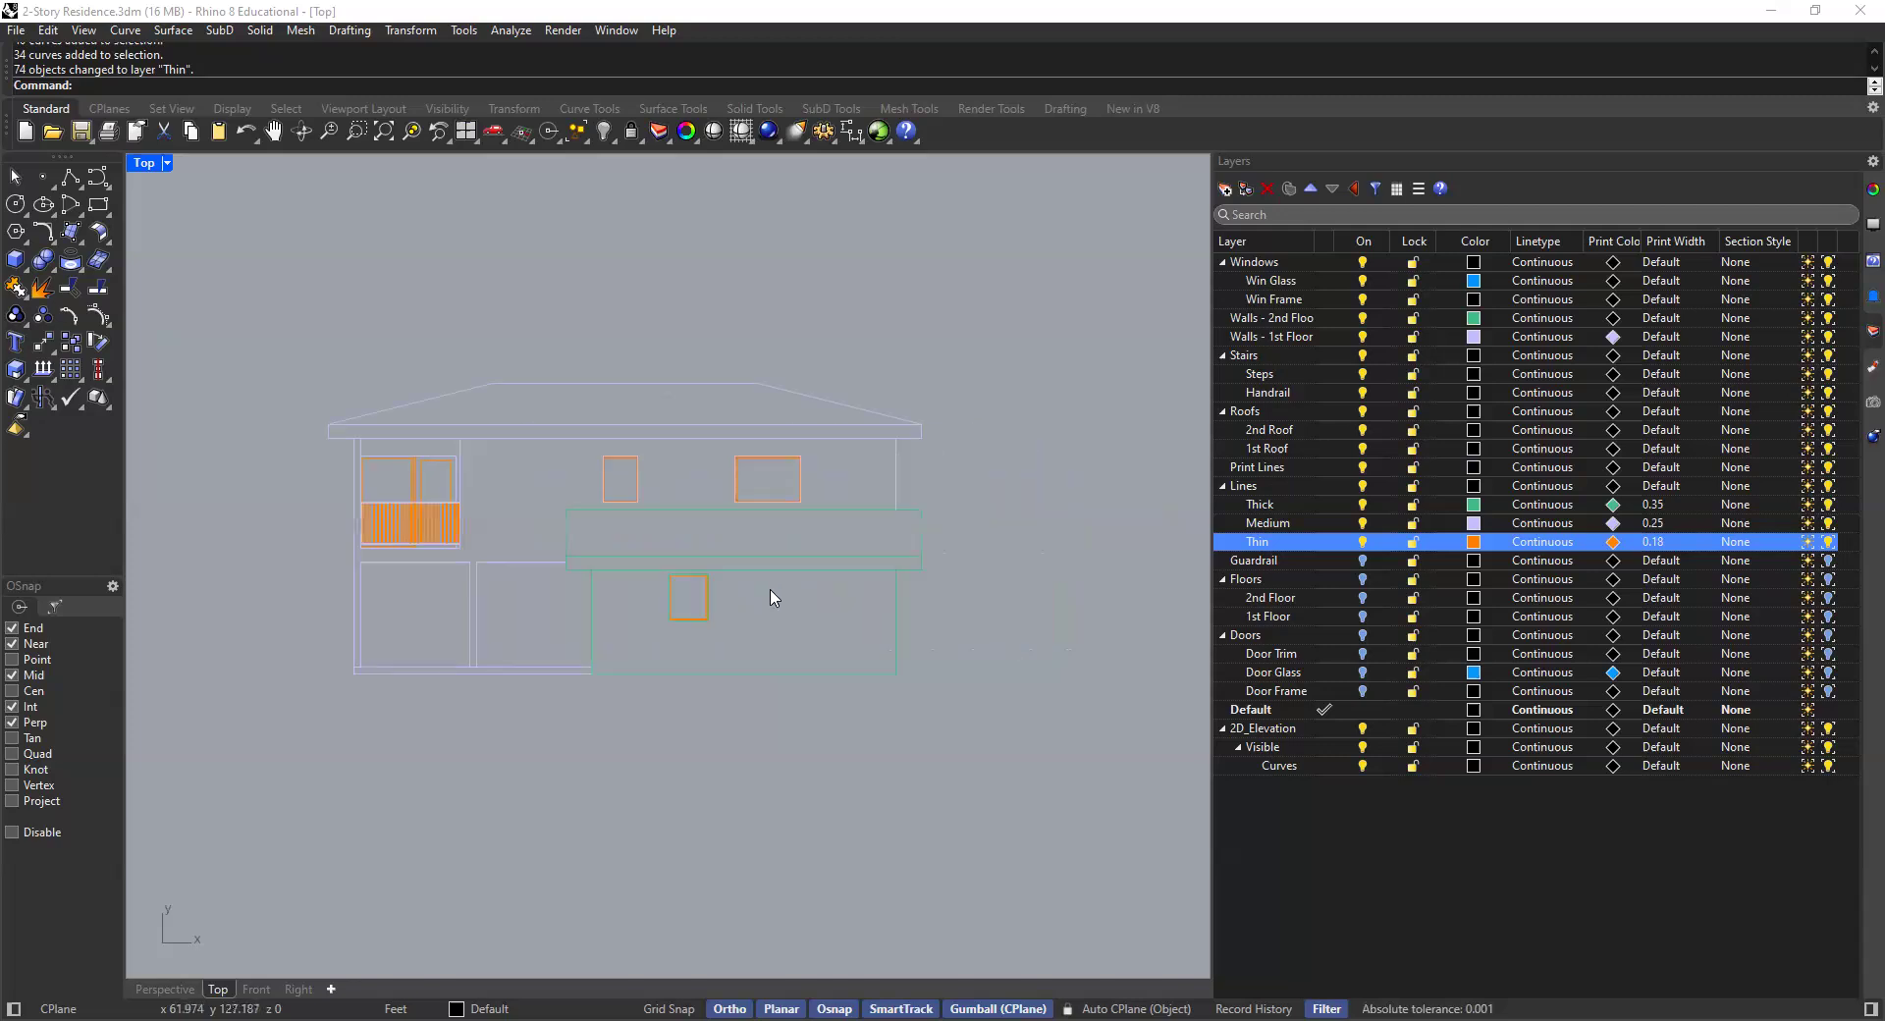
{"action": "scroll", "coordinate": [816, 589], "scroll_direction": "up", "scroll_amount": 3}
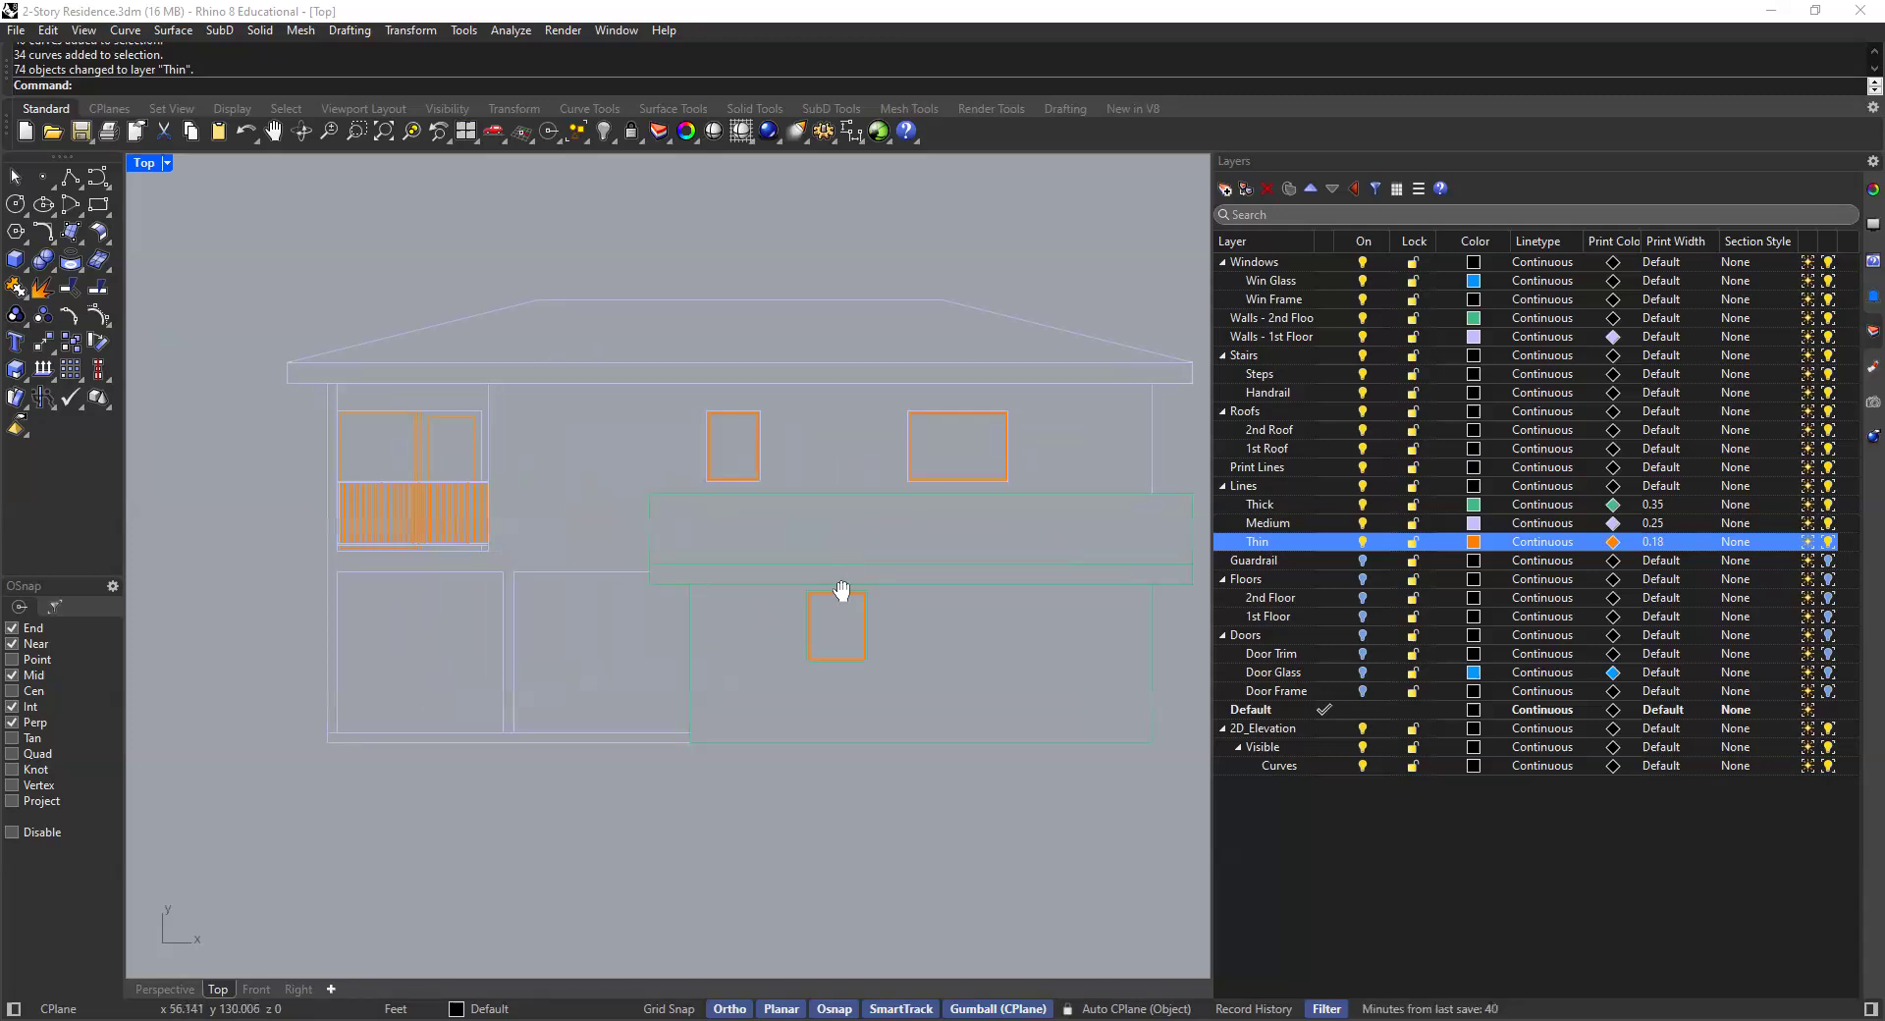
{"action": "scroll", "coordinate": [792, 580], "scroll_direction": "down", "scroll_amount": 3}
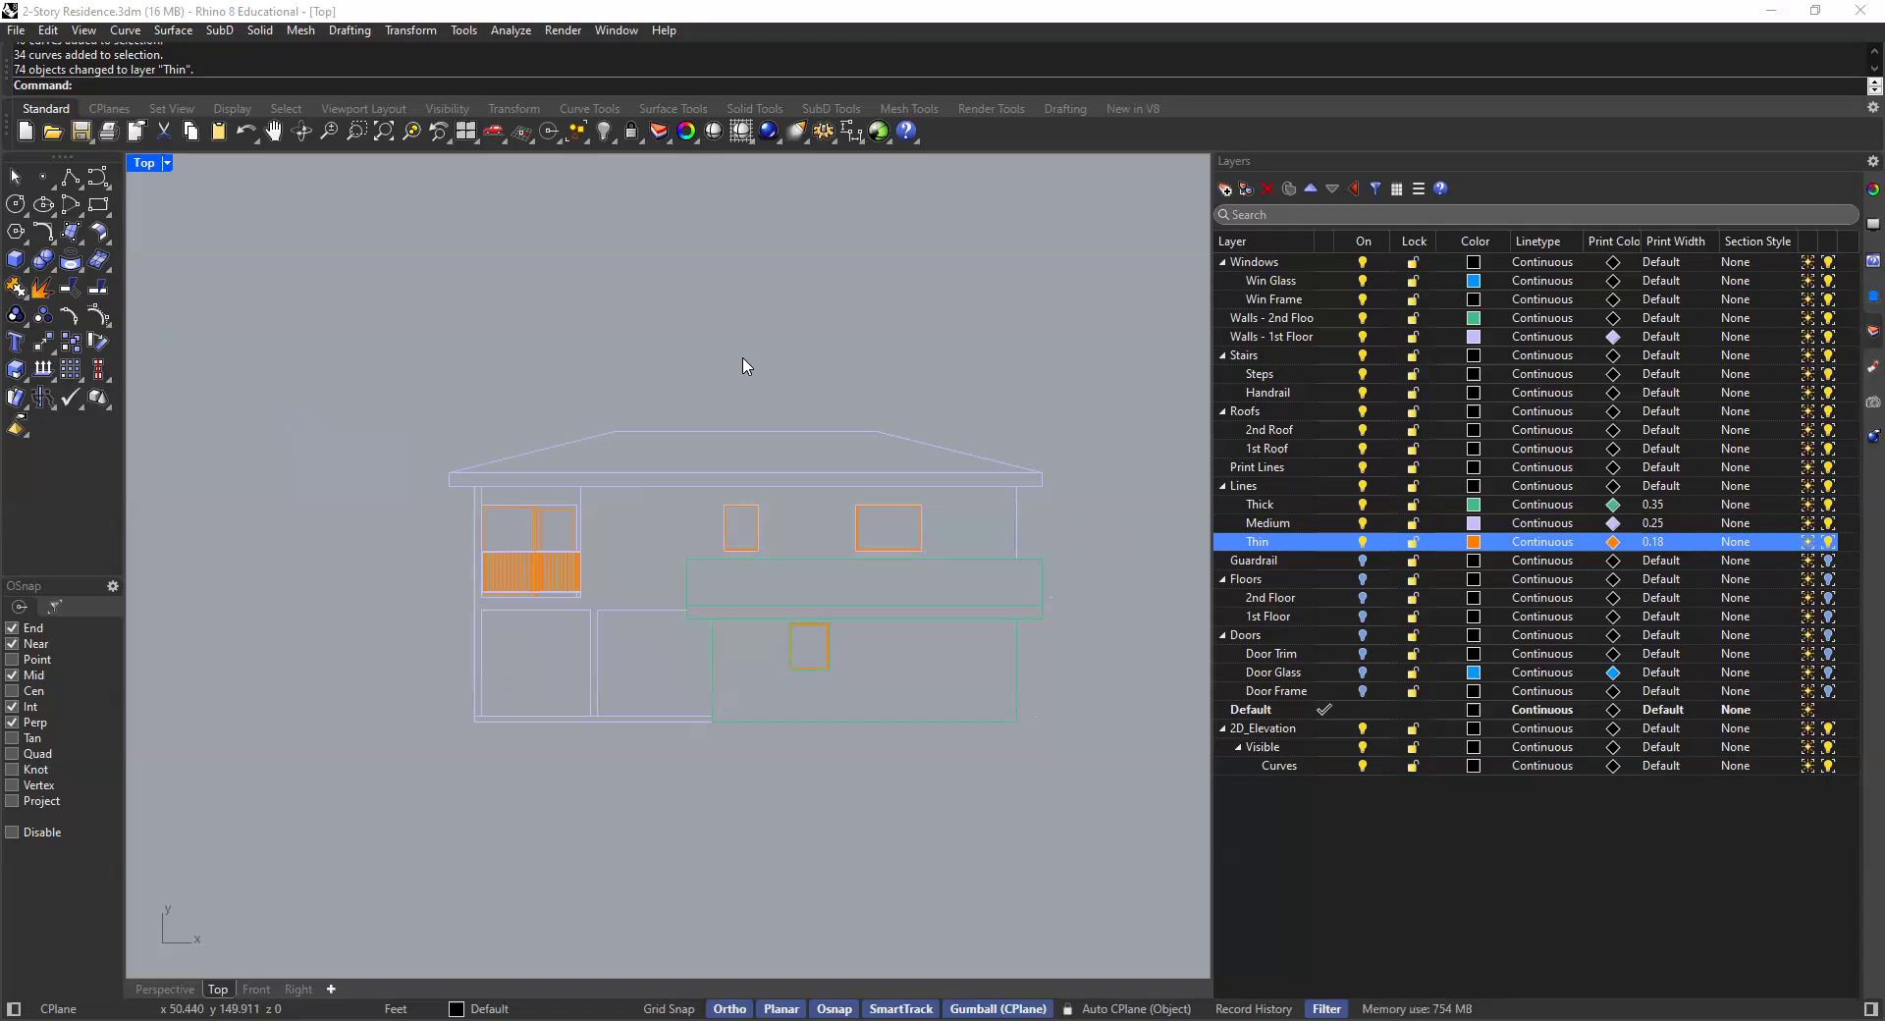
{"action": "right_click_drag", "start_coordinate": [813, 389], "coordinate": [769, 390]}
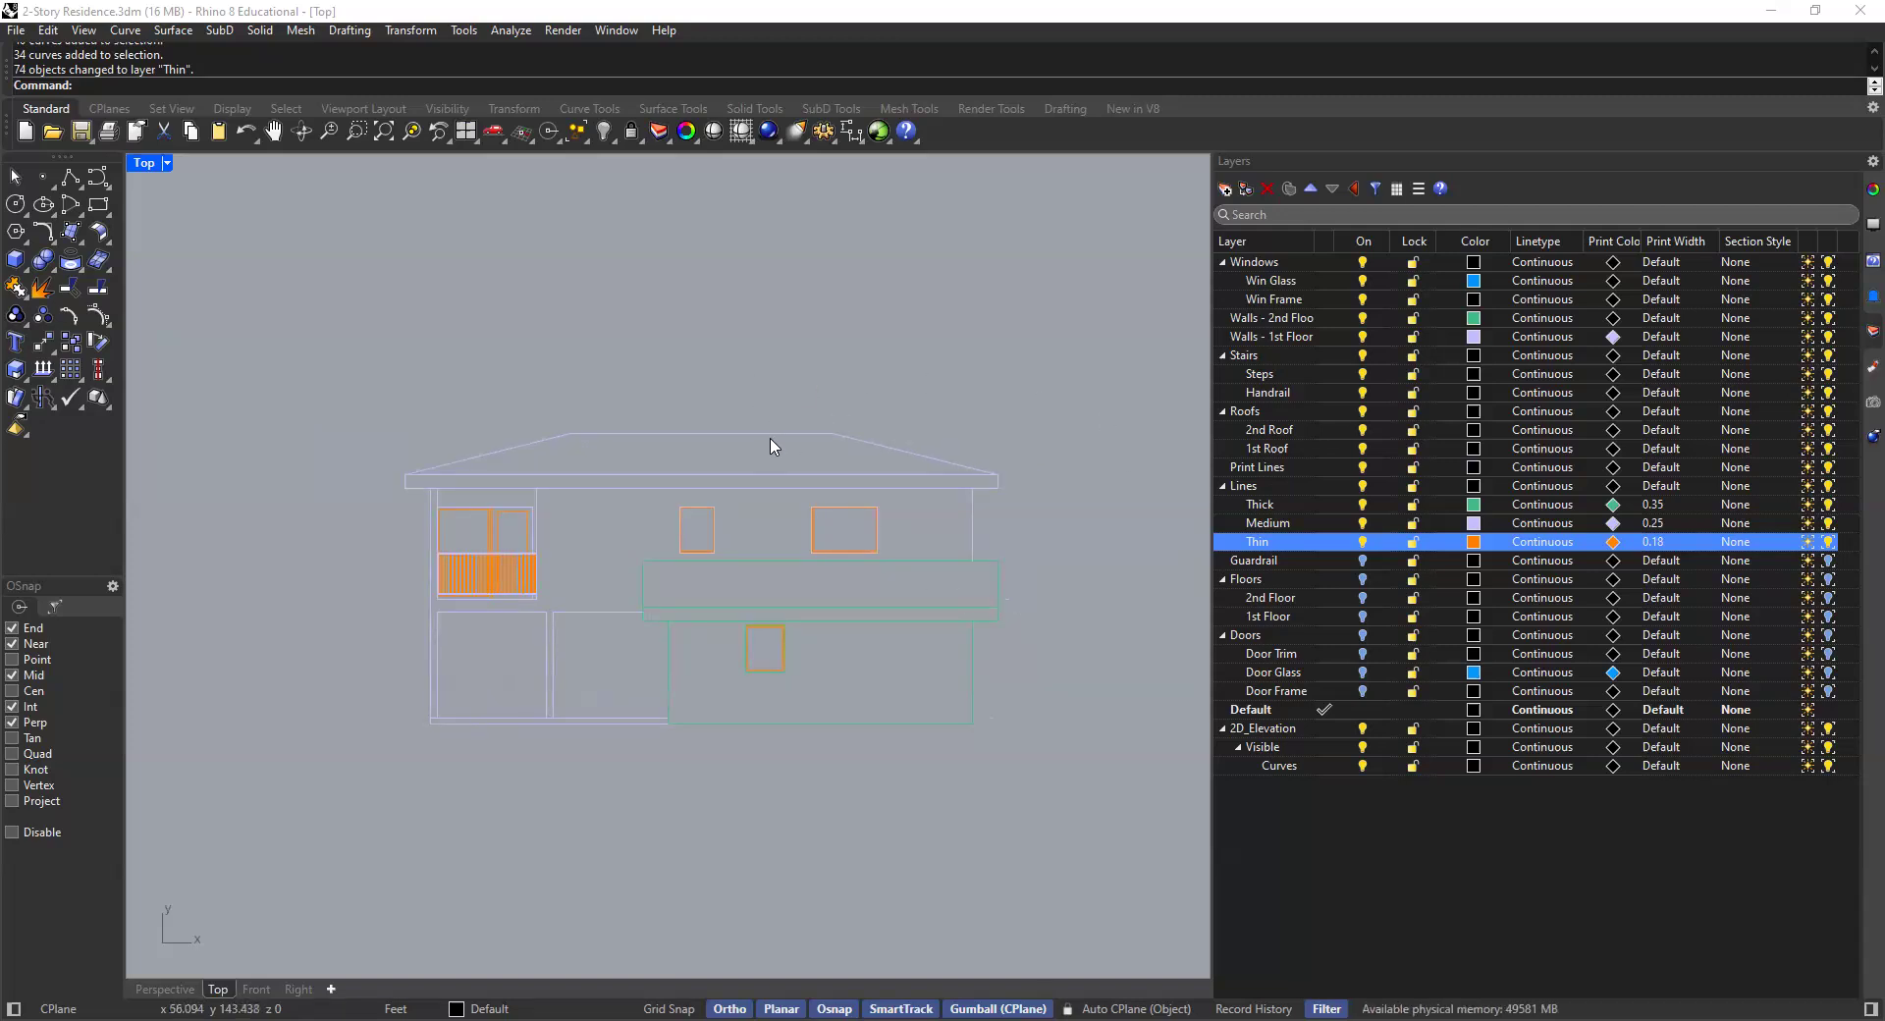
{"action": "scroll", "coordinate": [784, 443], "scroll_direction": "down", "scroll_amount": 5}
{"action": "scroll", "coordinate": [762, 475], "scroll_direction": "up", "scroll_amount": 2}
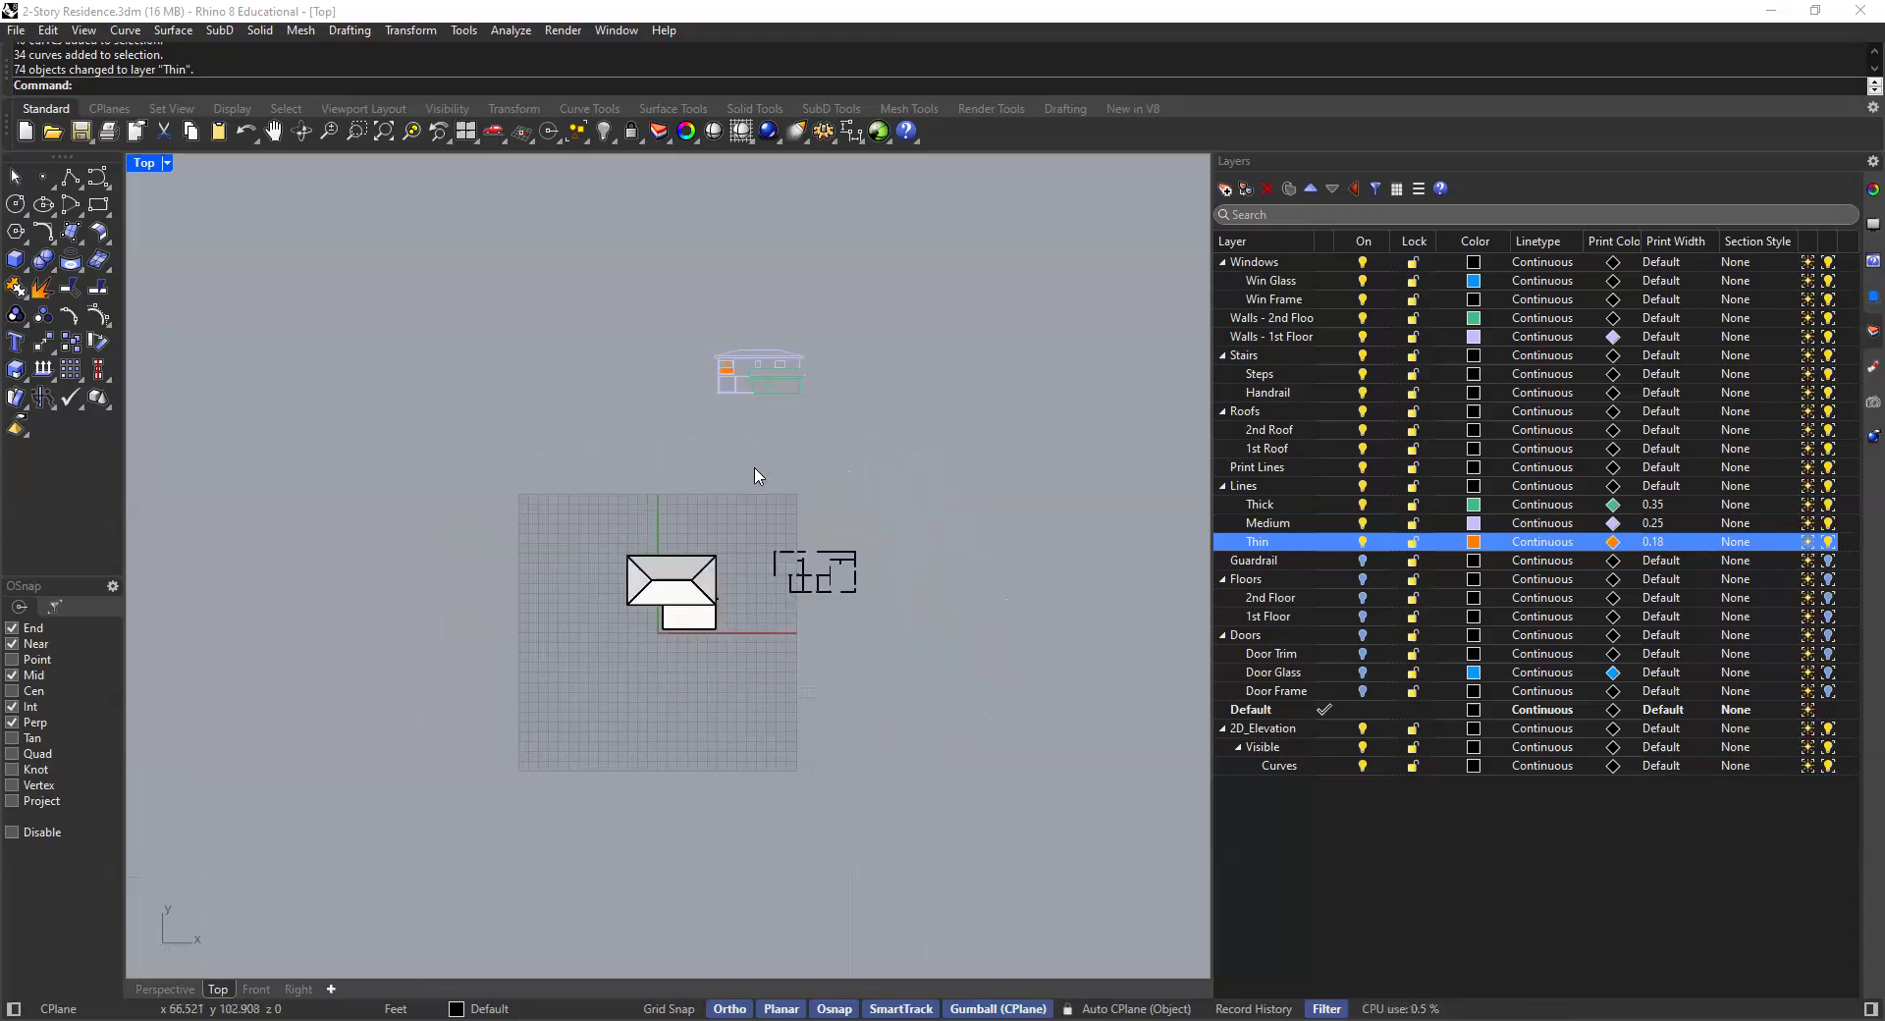
{"action": "scroll", "coordinate": [770, 298], "scroll_direction": "up", "scroll_amount": 6}
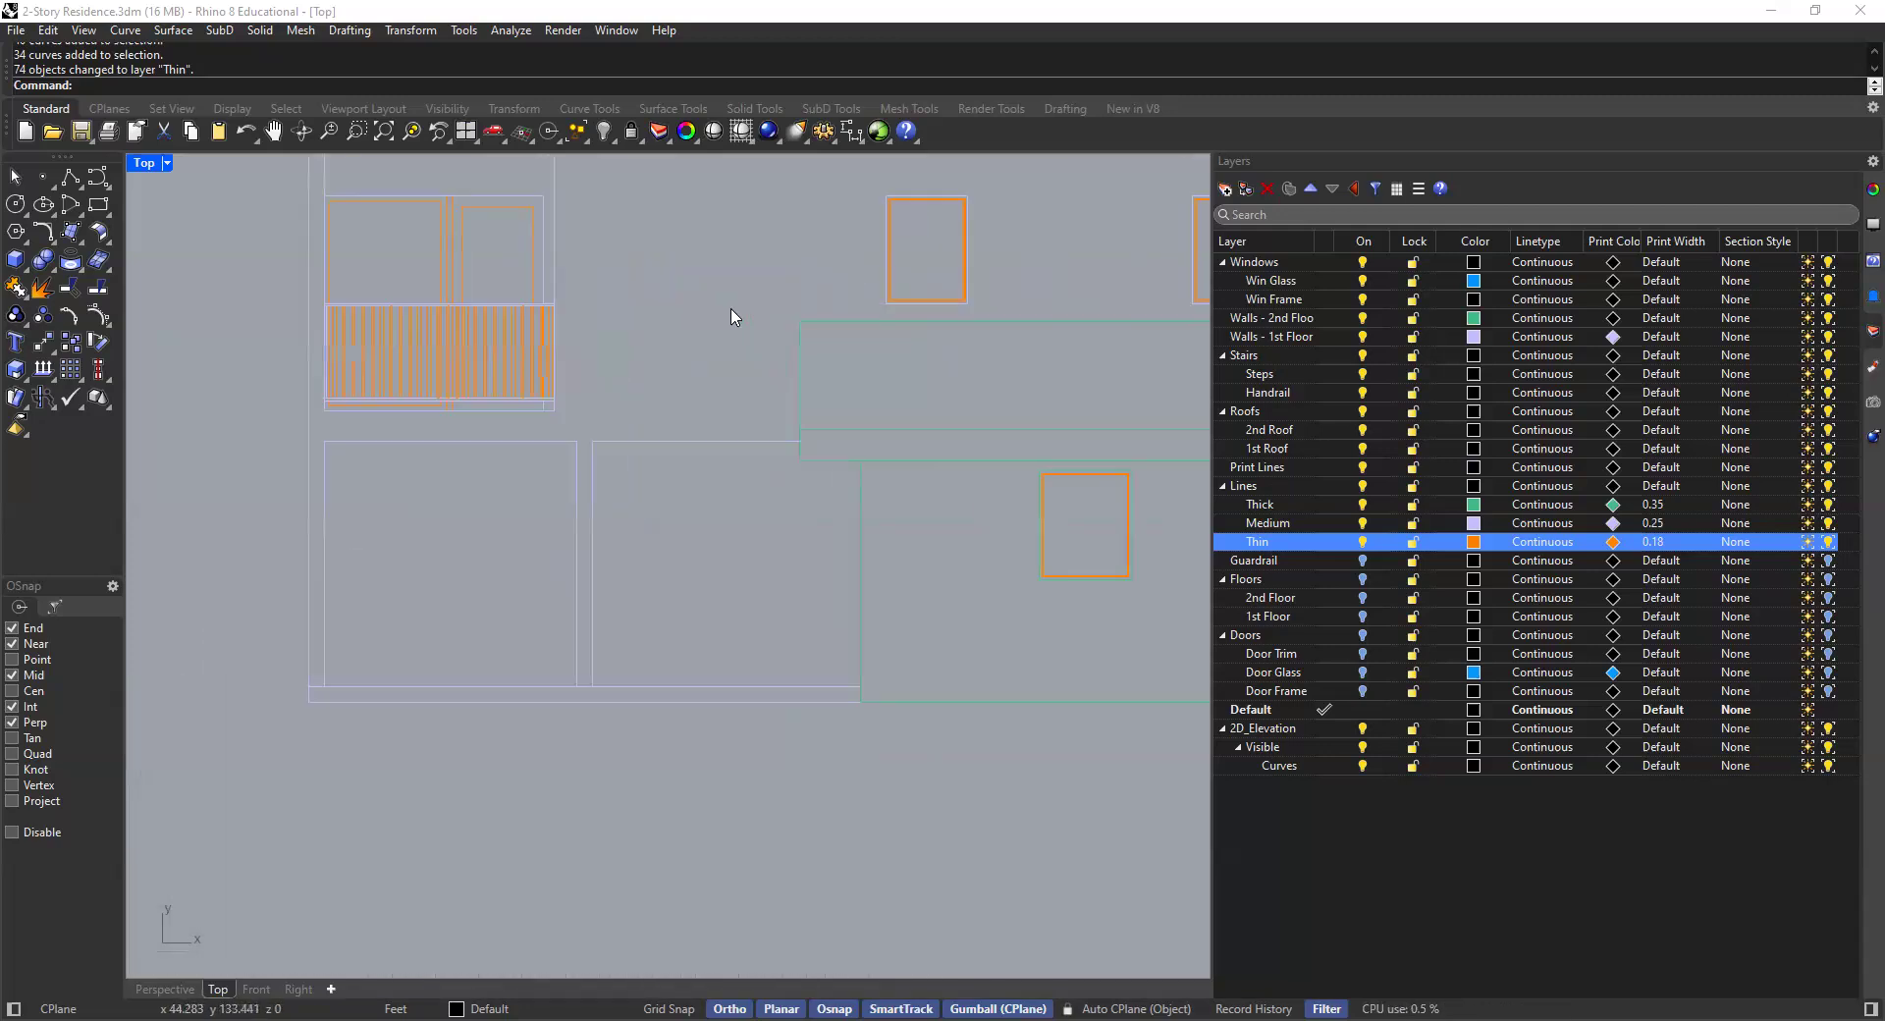
{"action": "scroll", "coordinate": [875, 374], "scroll_direction": "down", "scroll_amount": 8}
{"action": "right_click_drag", "start_coordinate": [872, 405], "coordinate": [852, 484]}
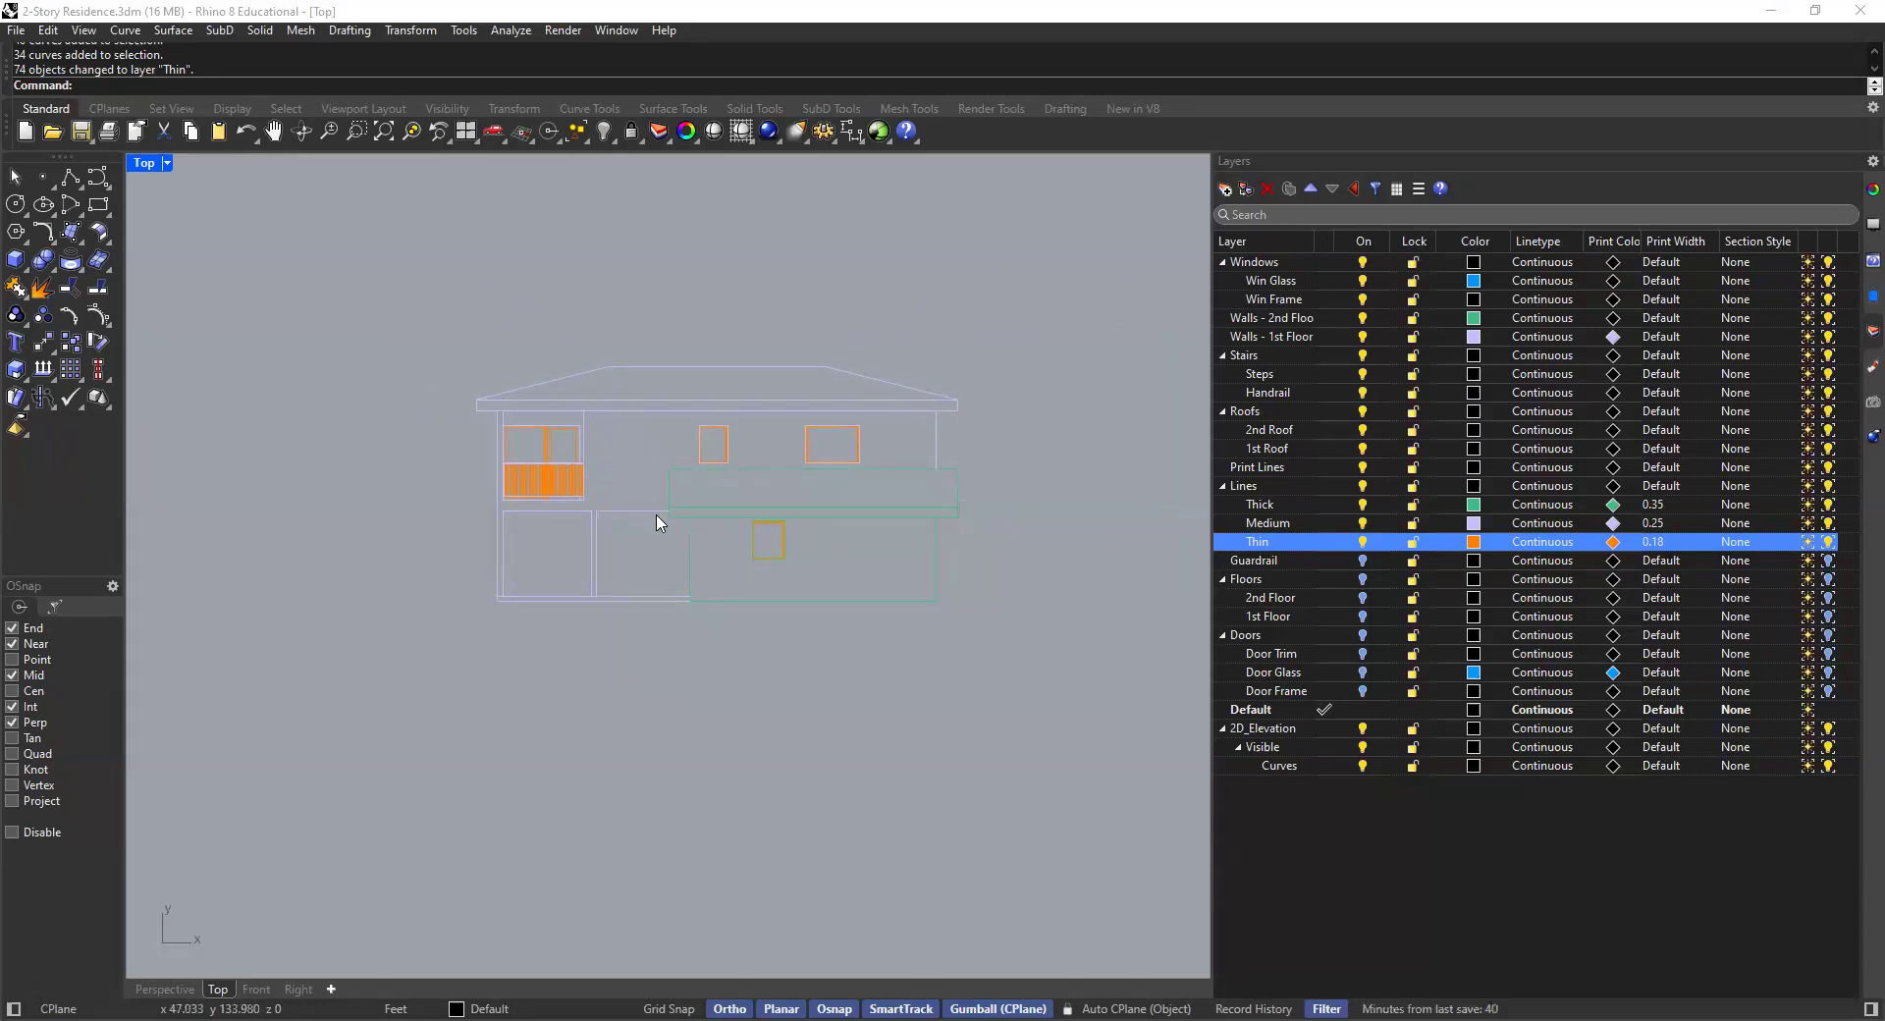